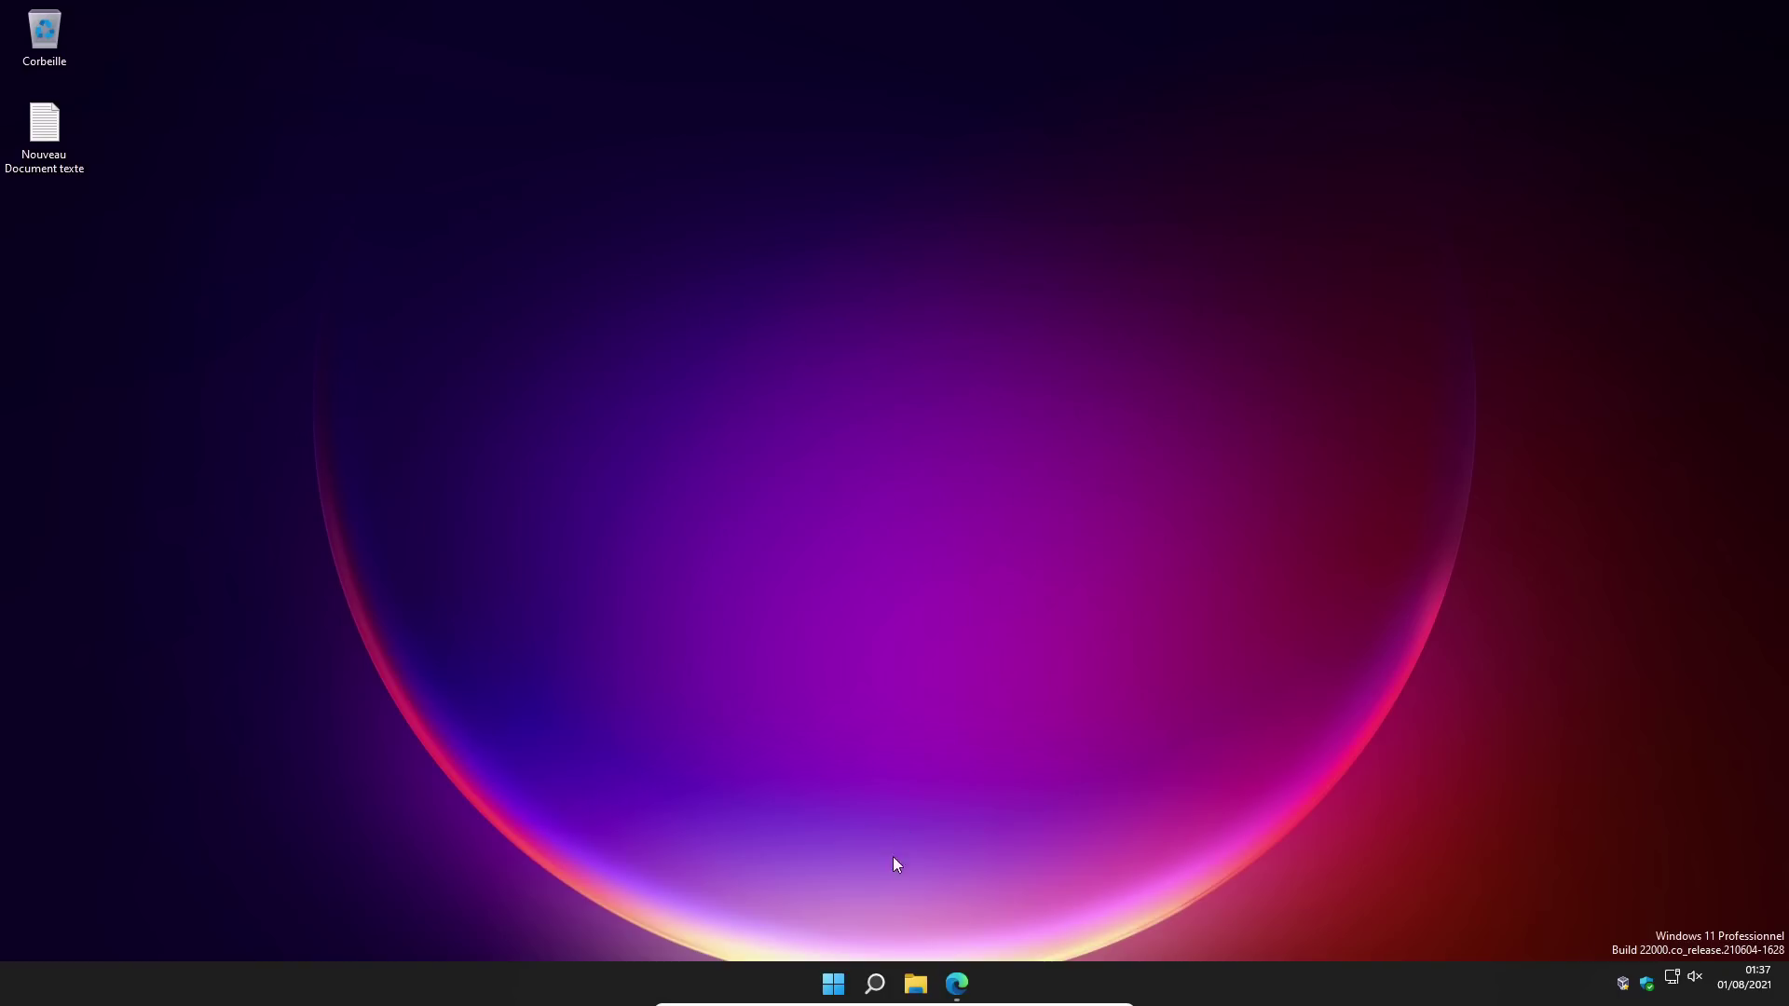
Step: Search for "para" and open Paramètres on its Système page
left_click(840, 989)
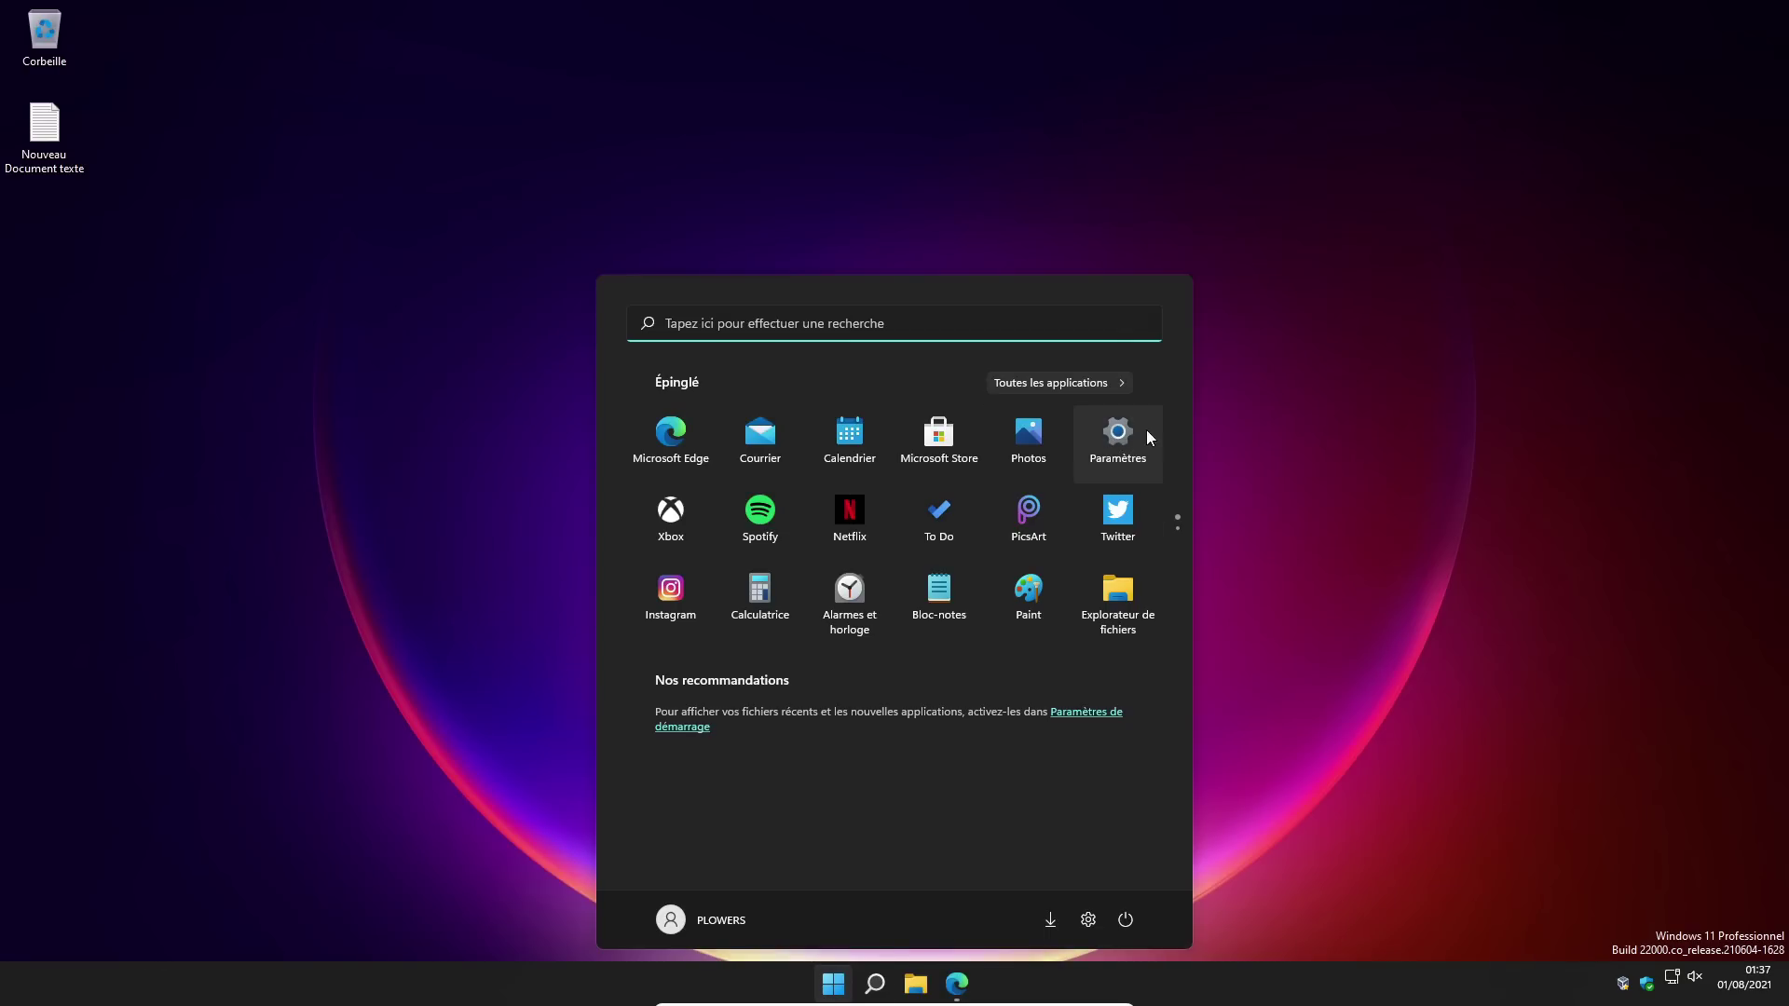
left_click(805, 324)
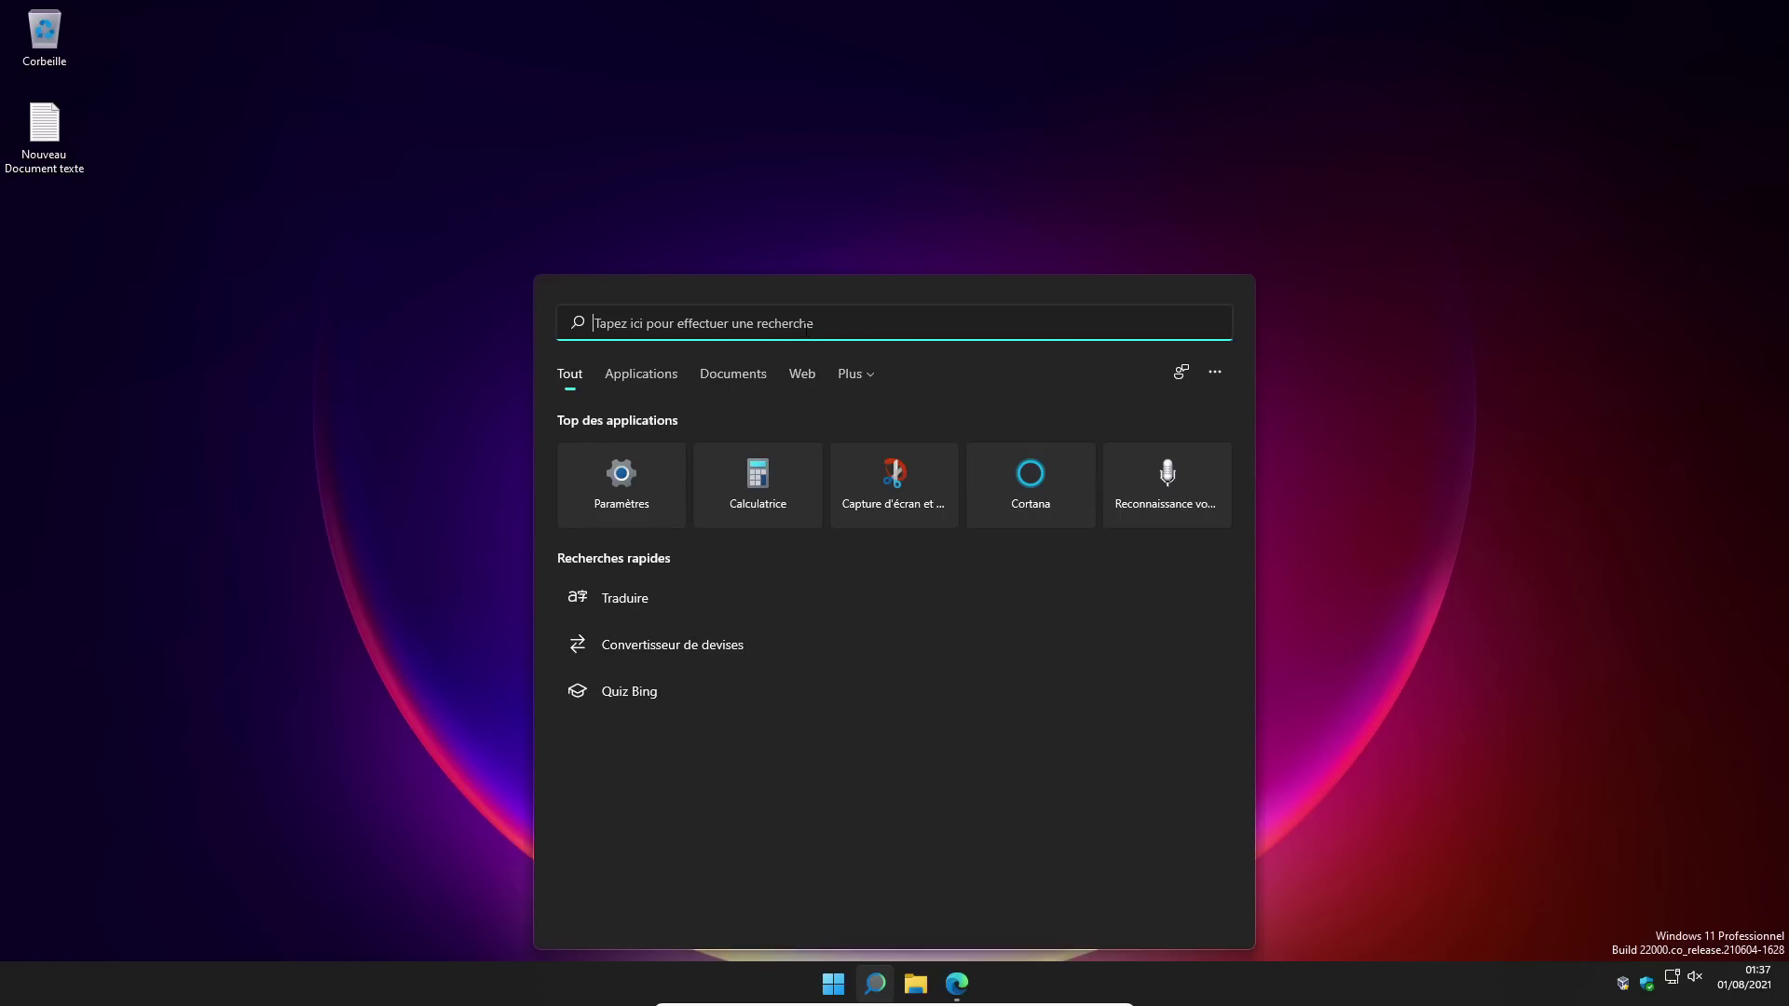
type("para")
left_click(642, 484)
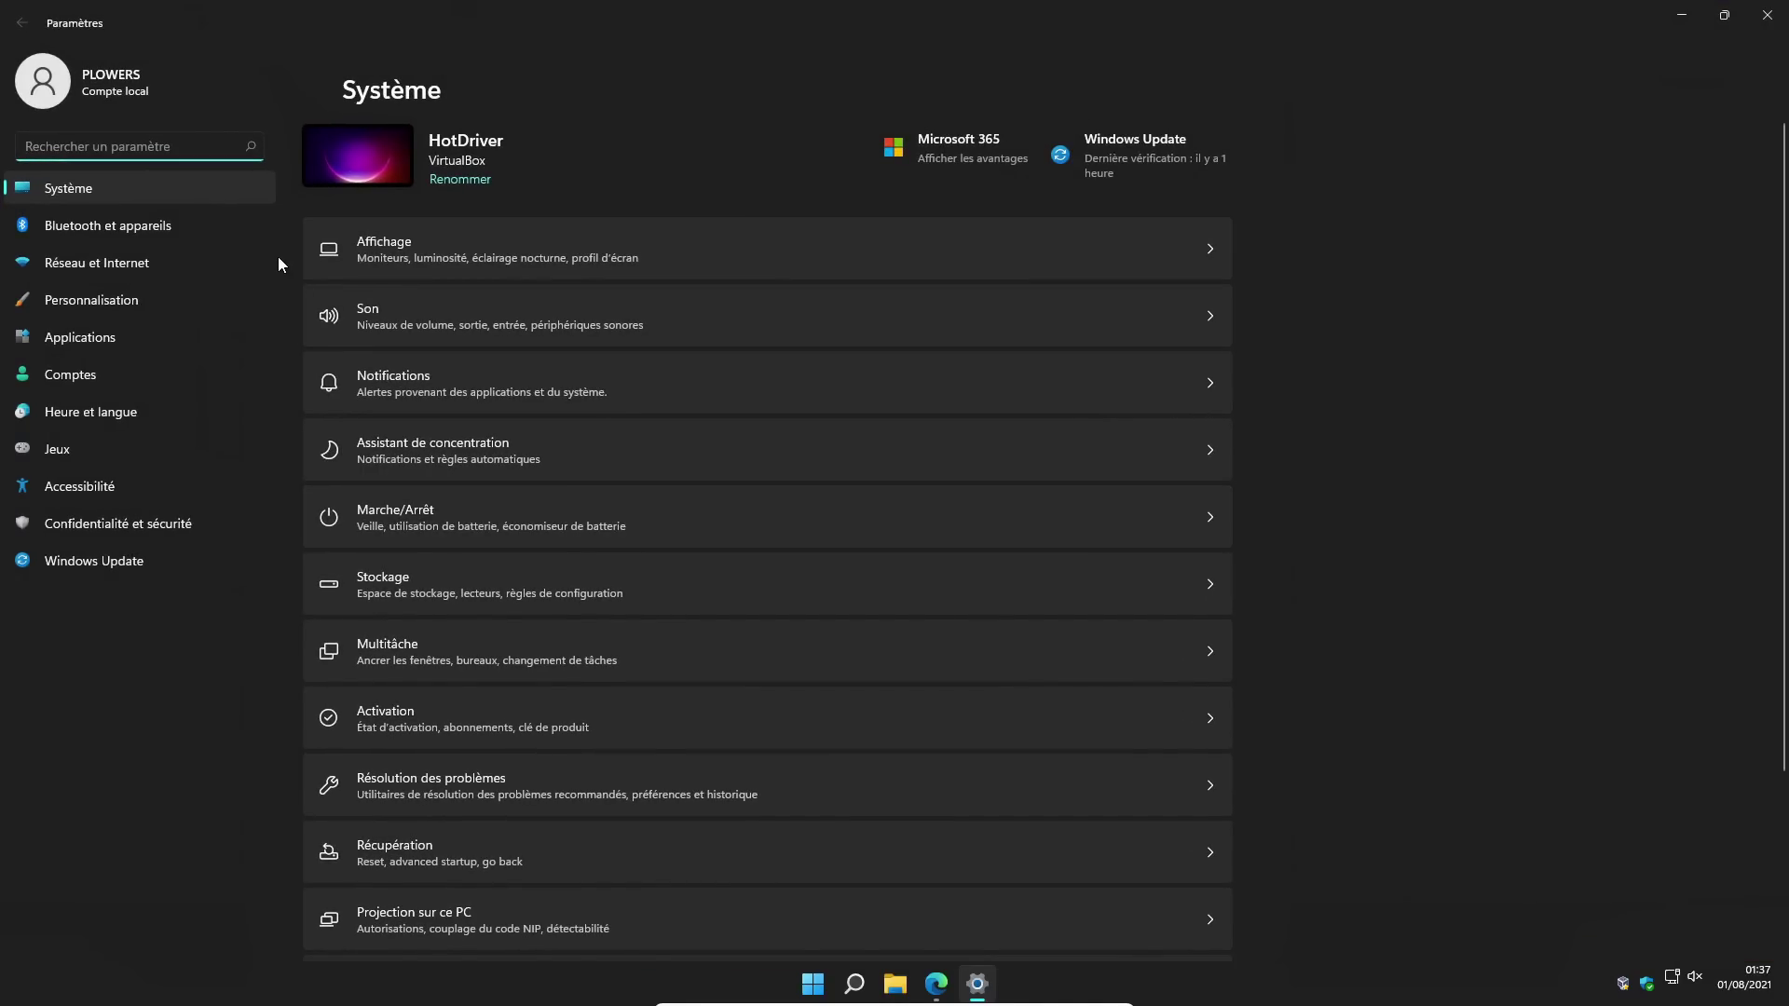
left_click(131, 193)
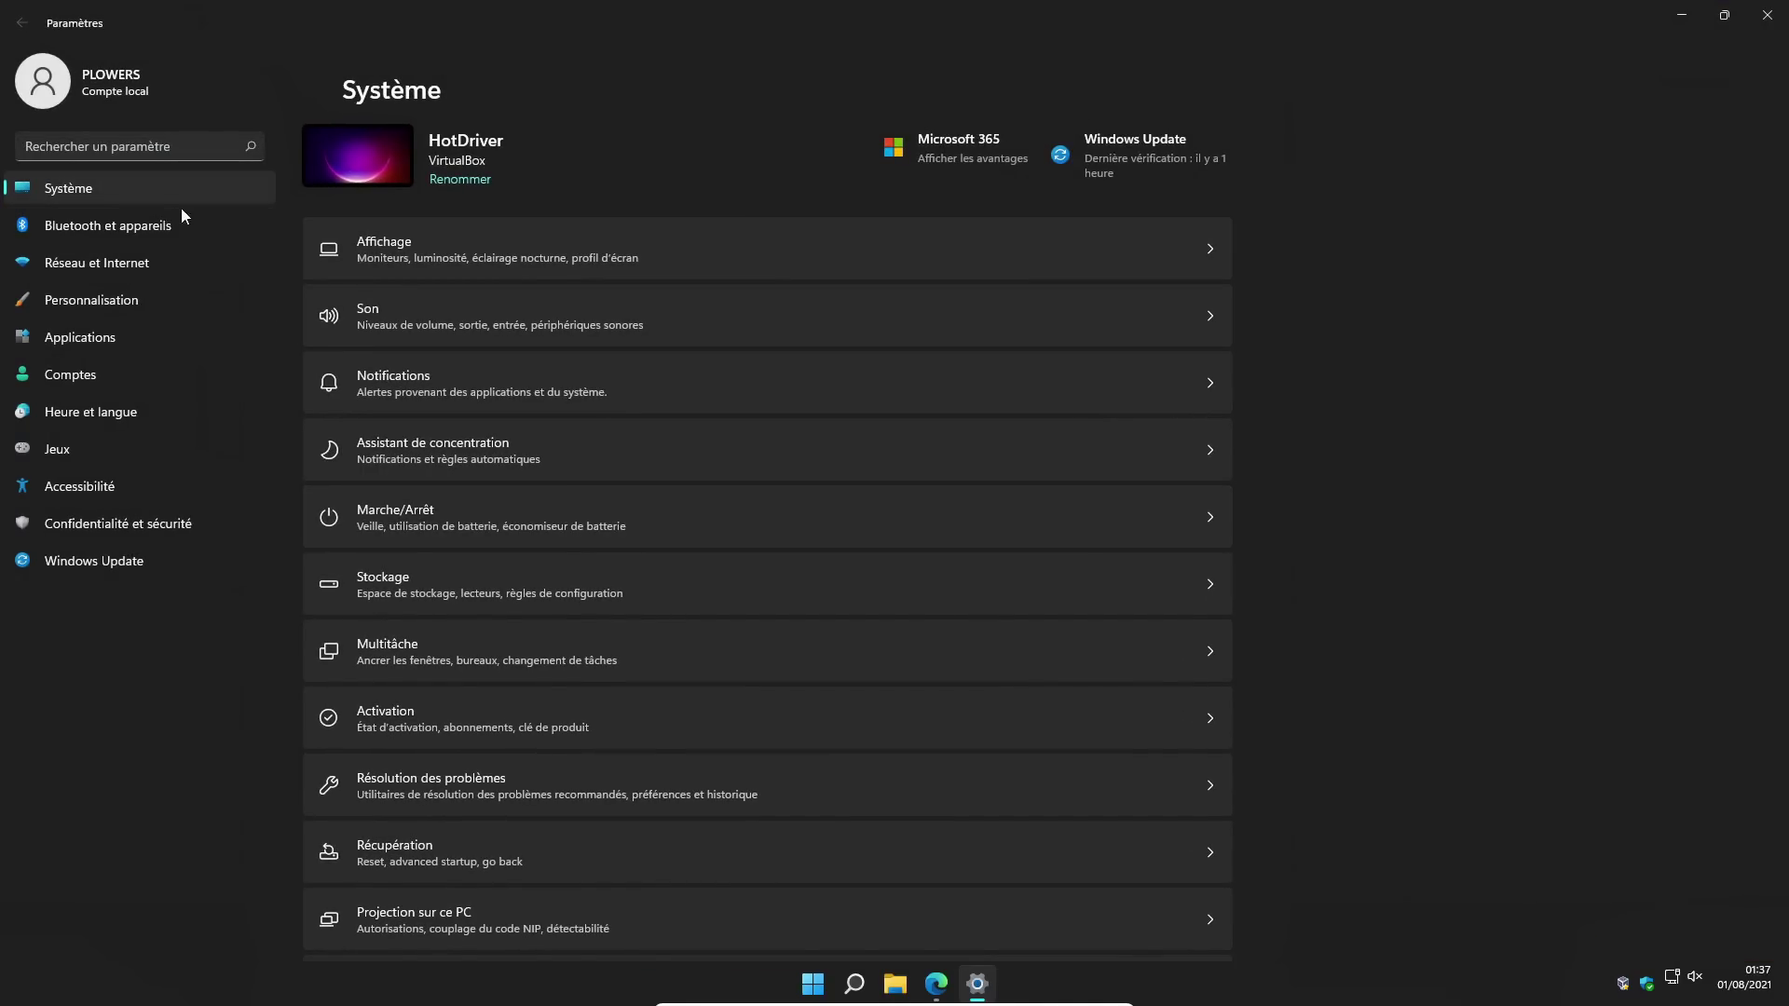
Step: Review the Notifications and Assistant de concentration settings, returning to the Système page
left_click(394, 404)
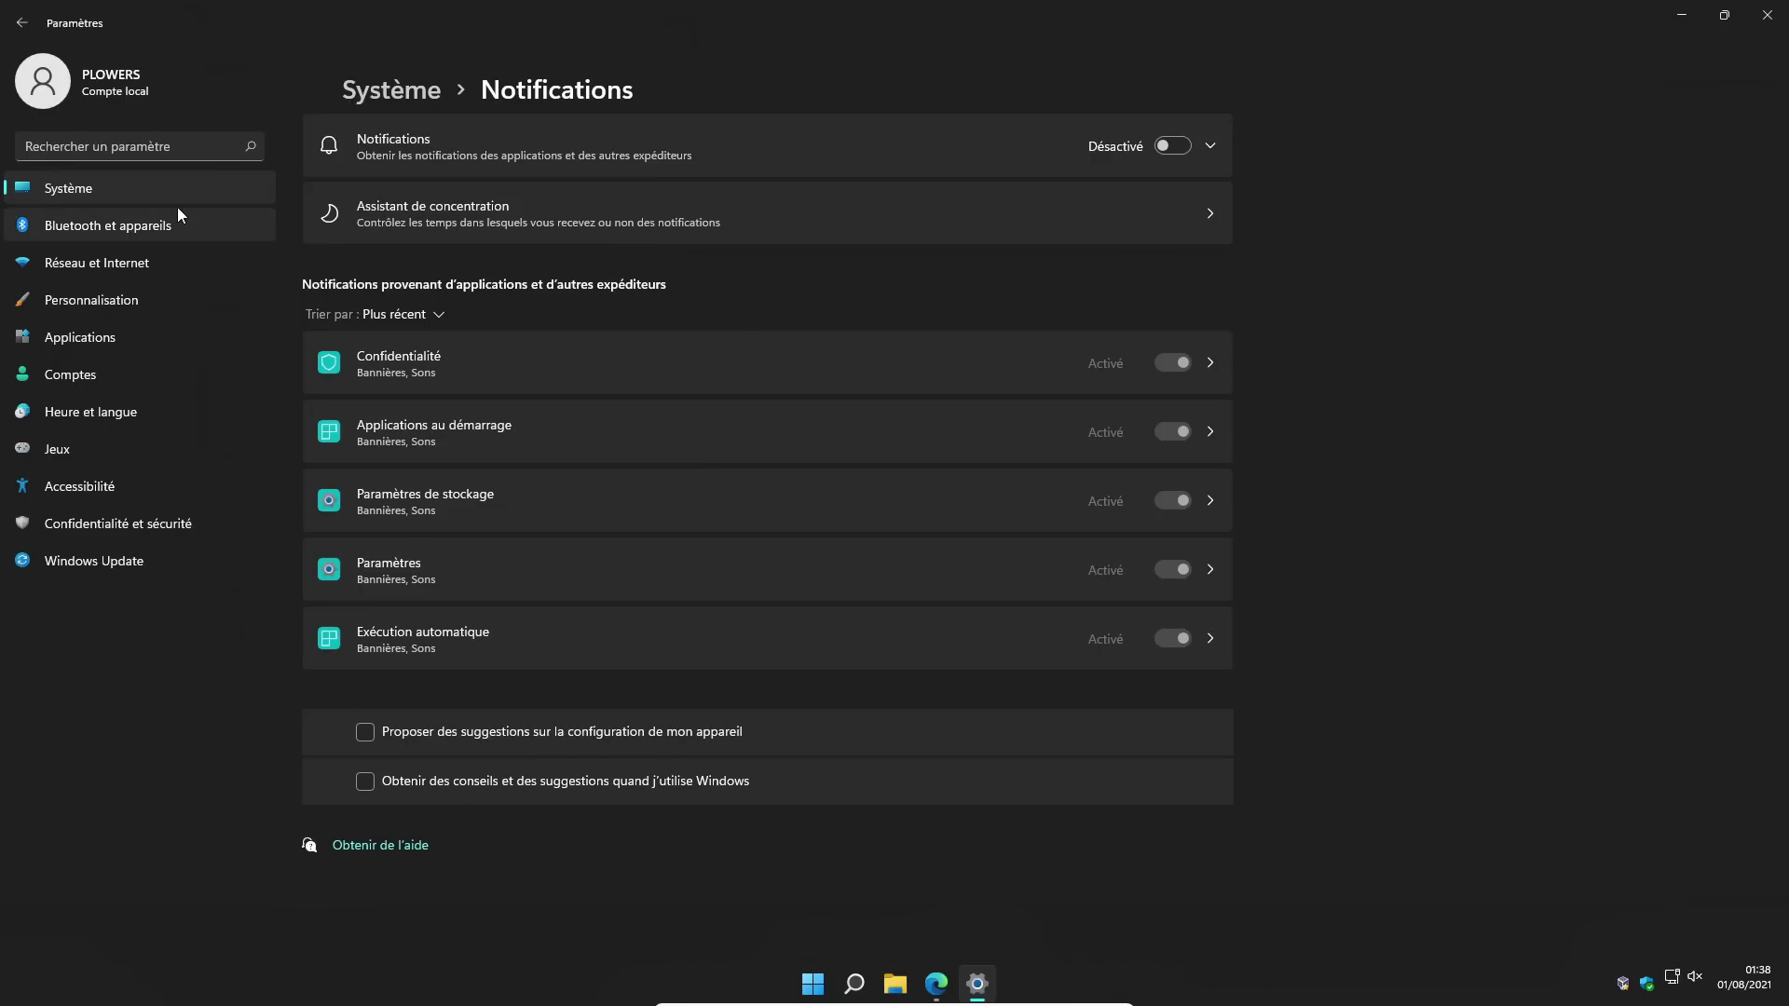
left_click(159, 190)
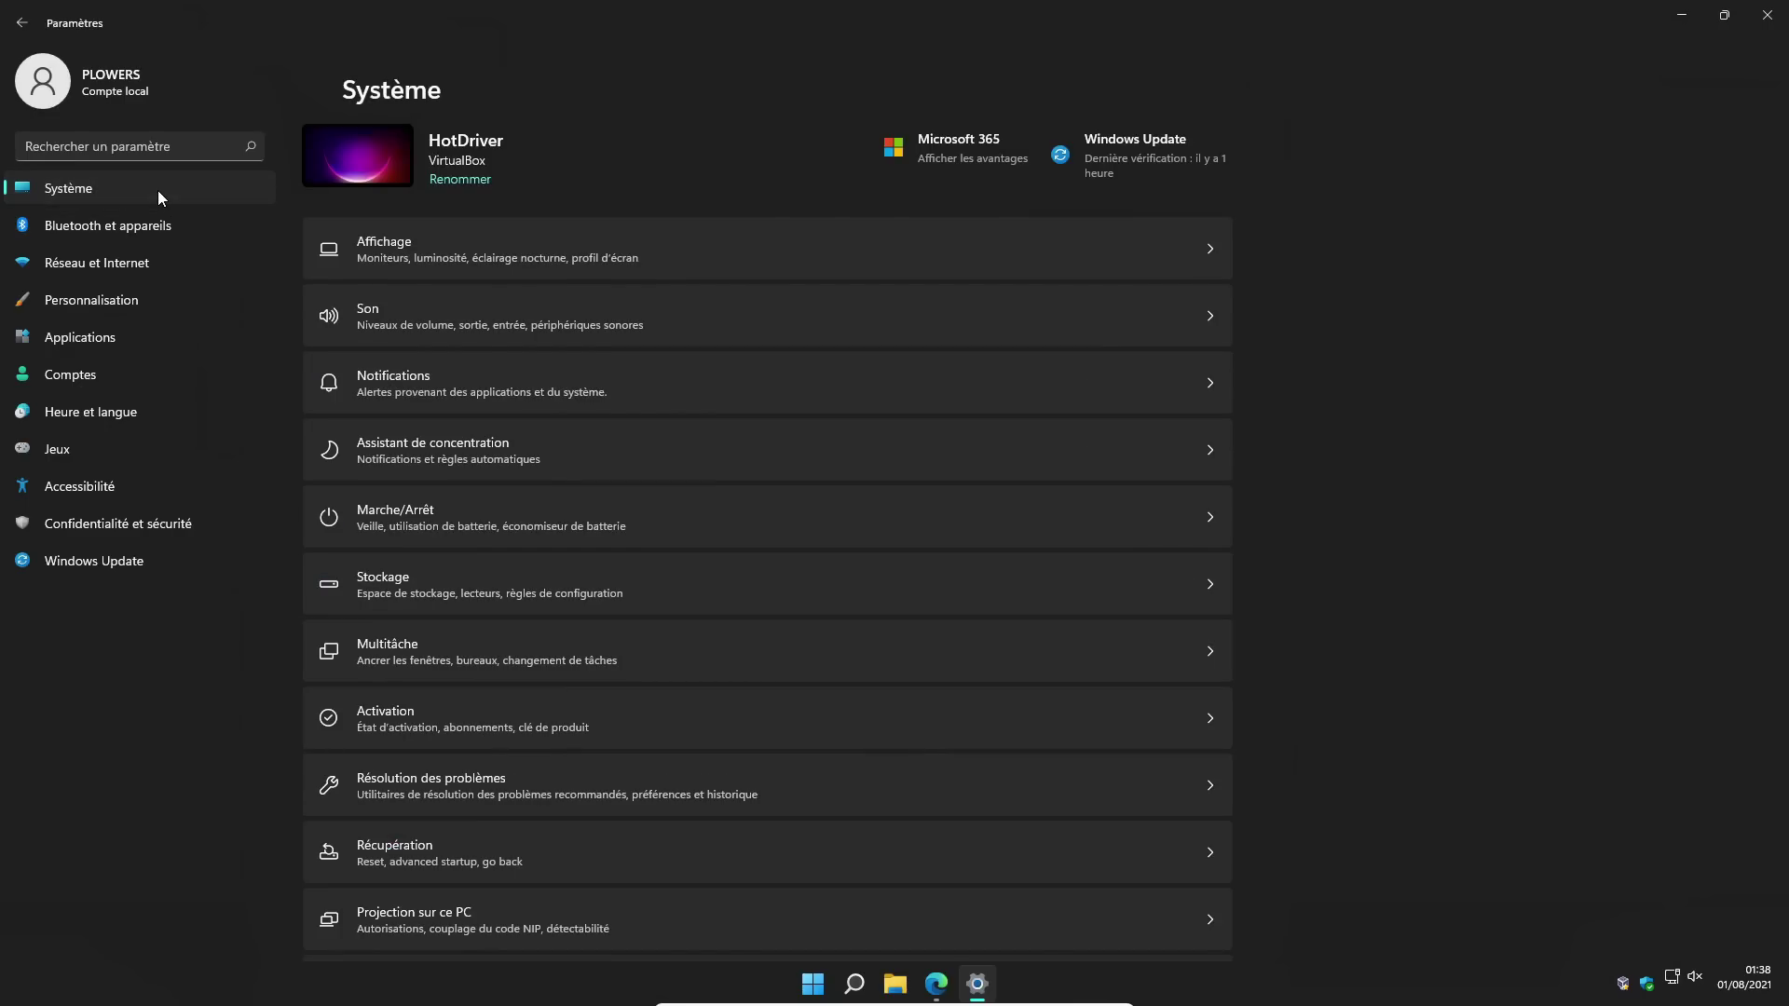
left_click(511, 456)
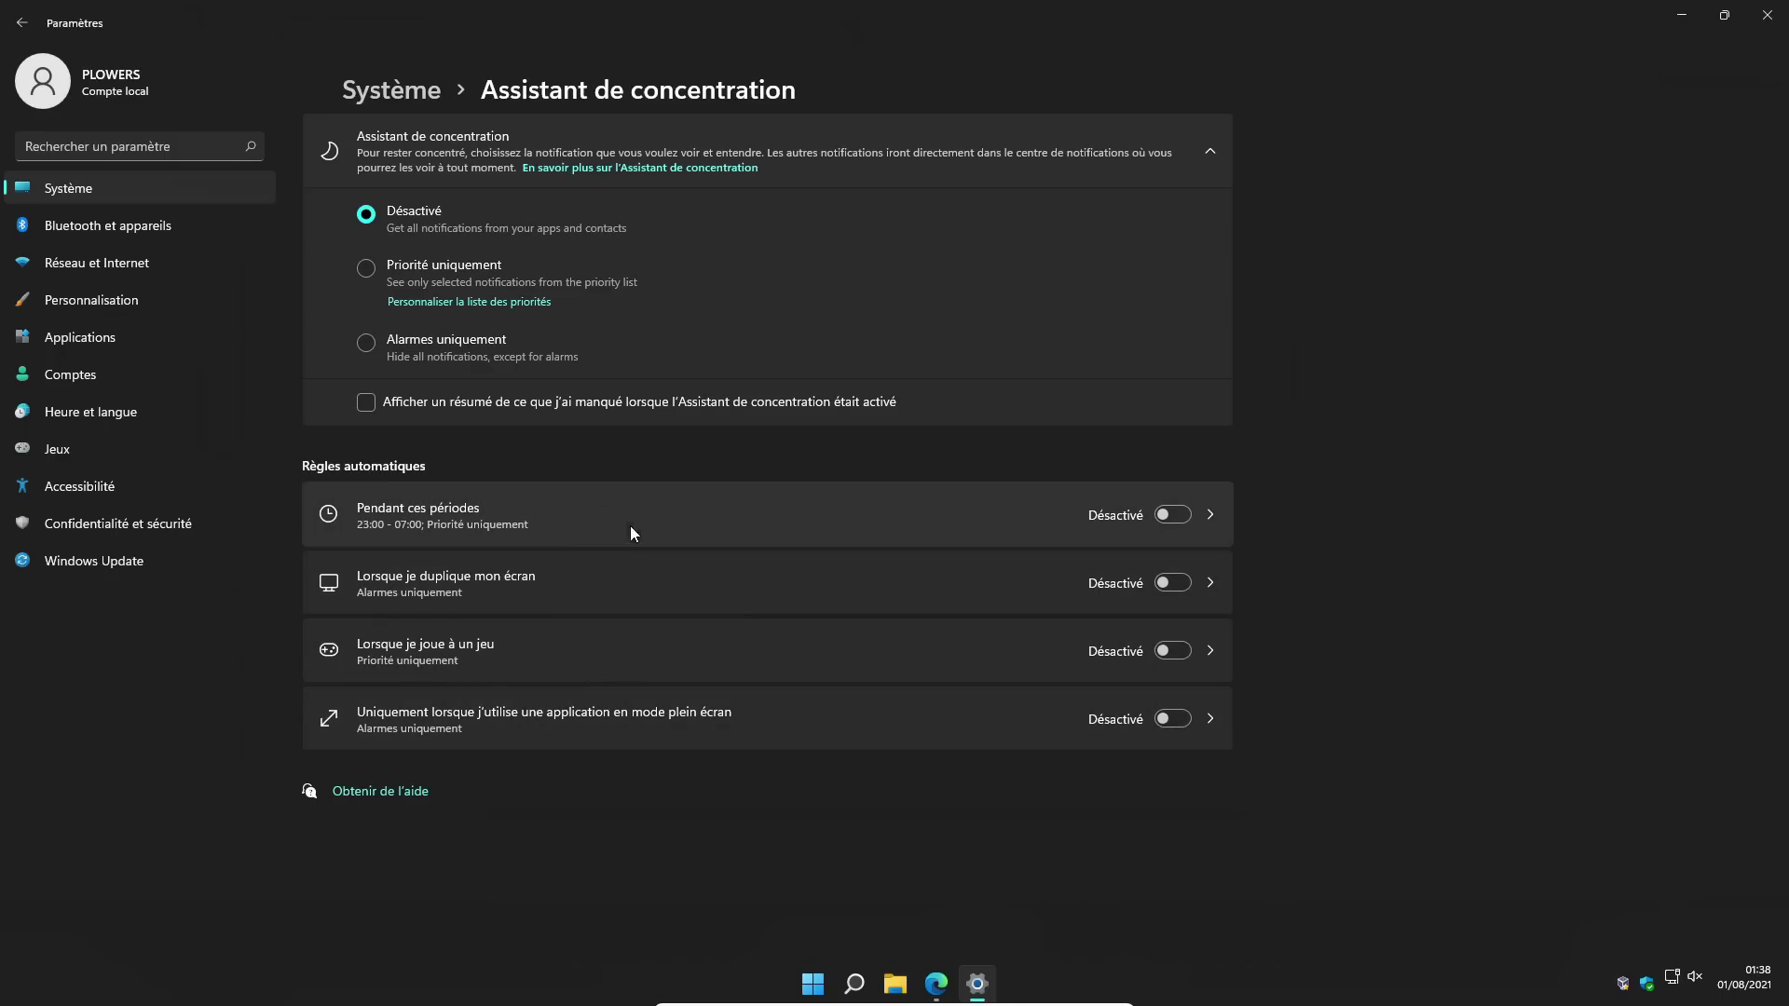
left_click(129, 192)
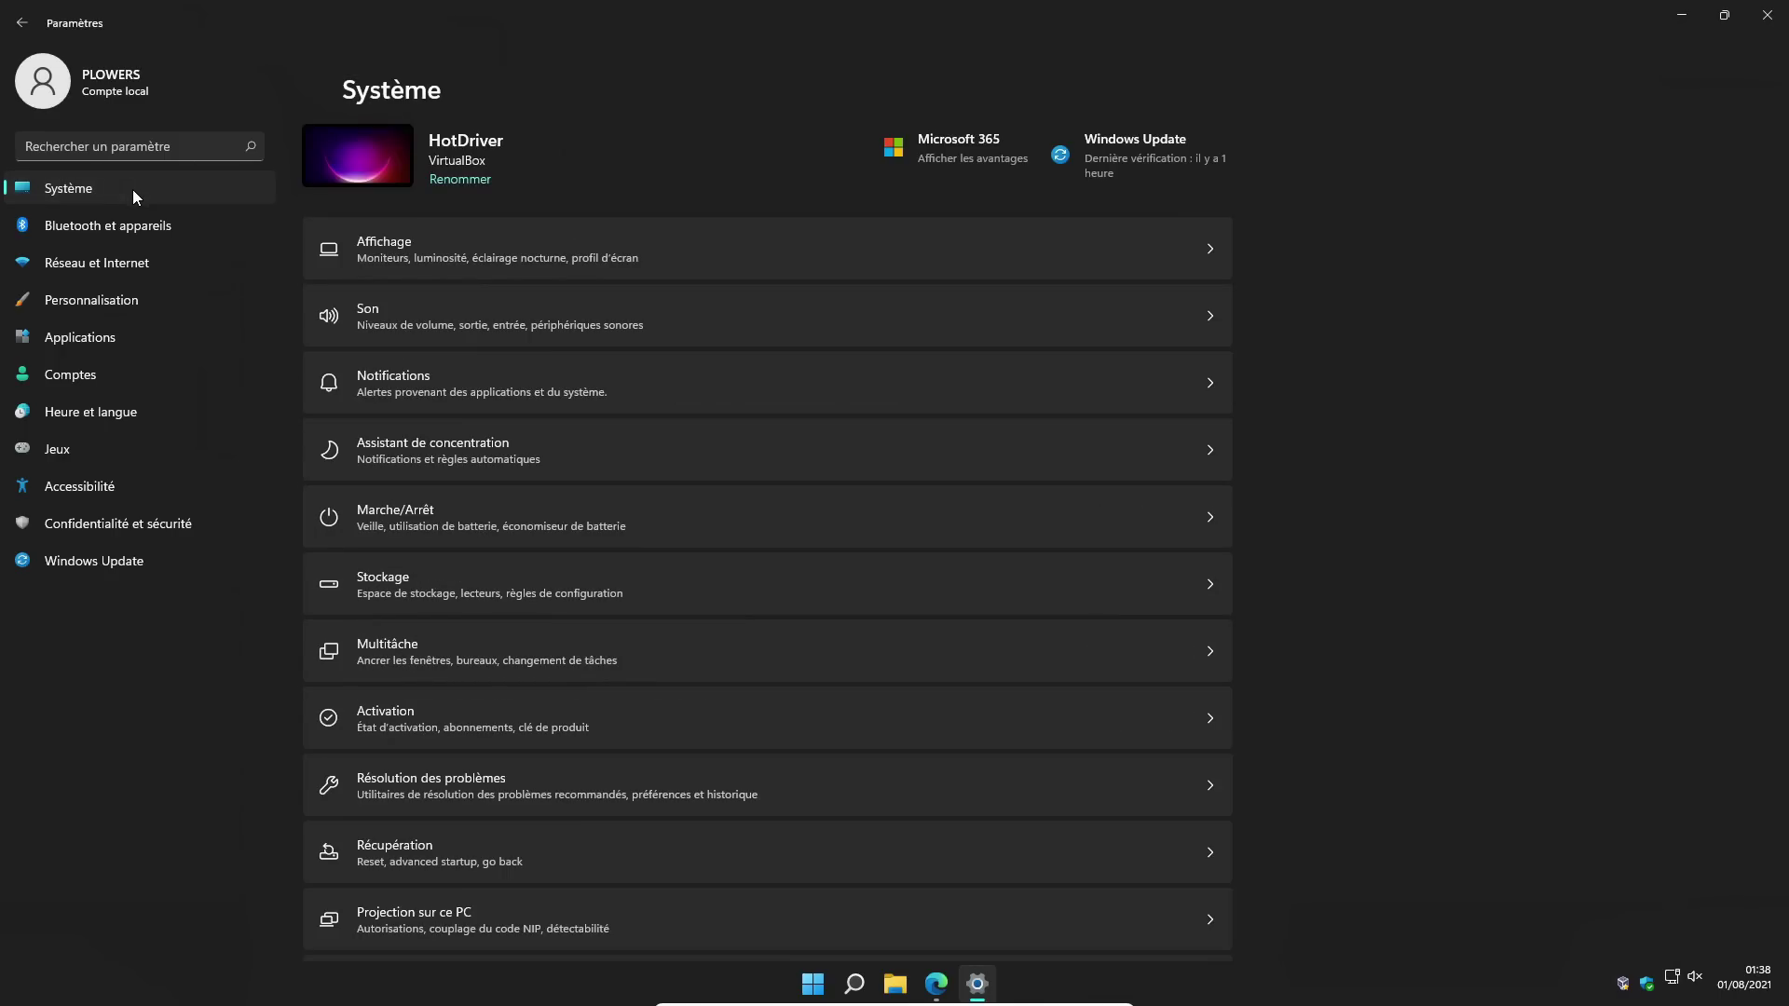
Step: Open the drive optimisation tool from the advanced storage settings
left_click(433, 605)
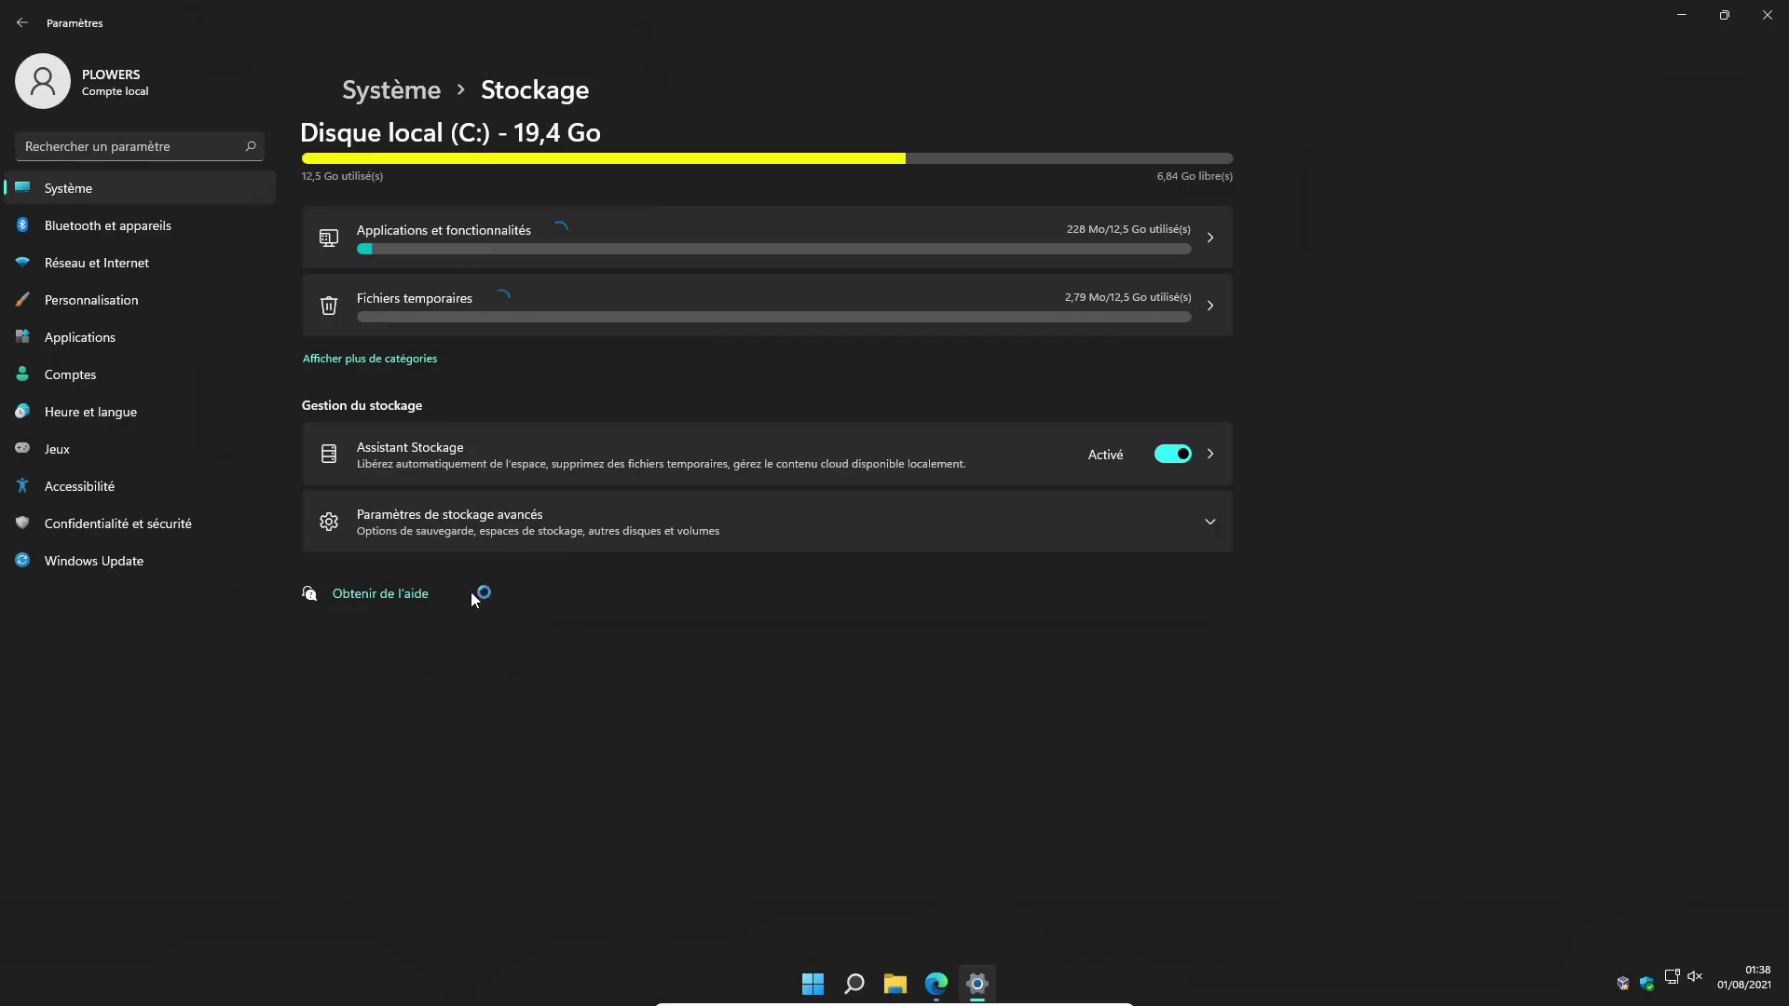
left_click(604, 533)
left_click(478, 817)
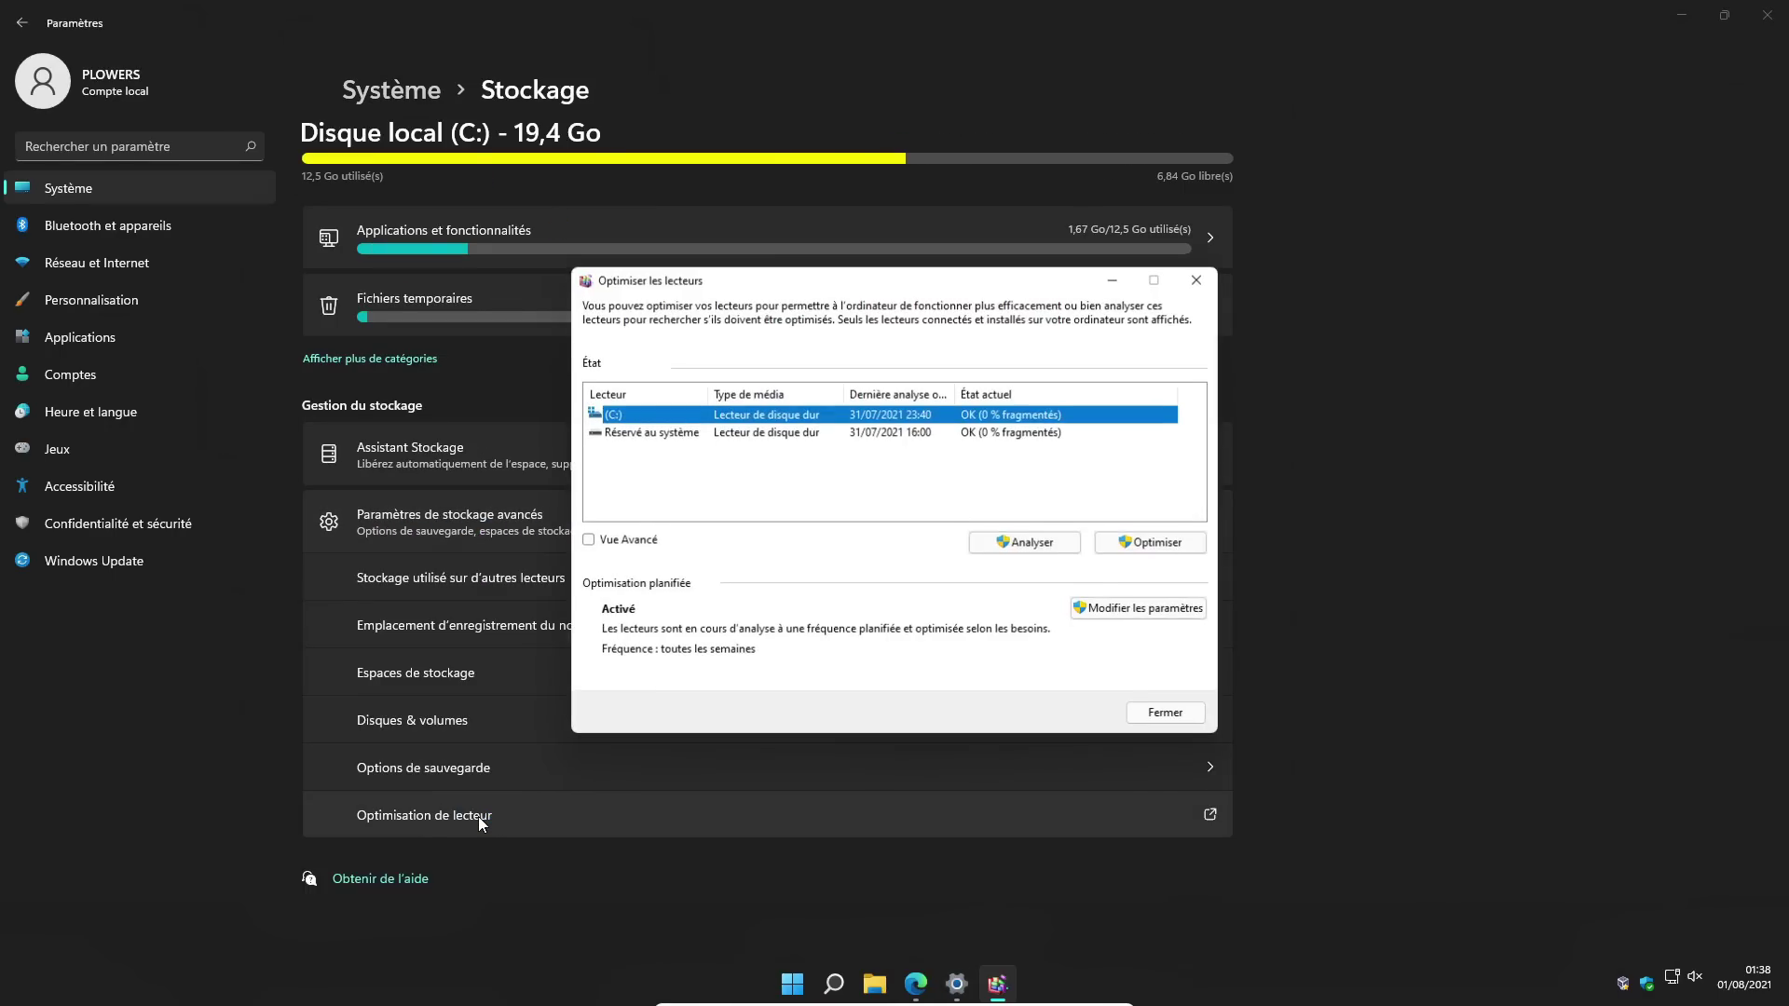
left_click_drag(938, 291, 915, 269)
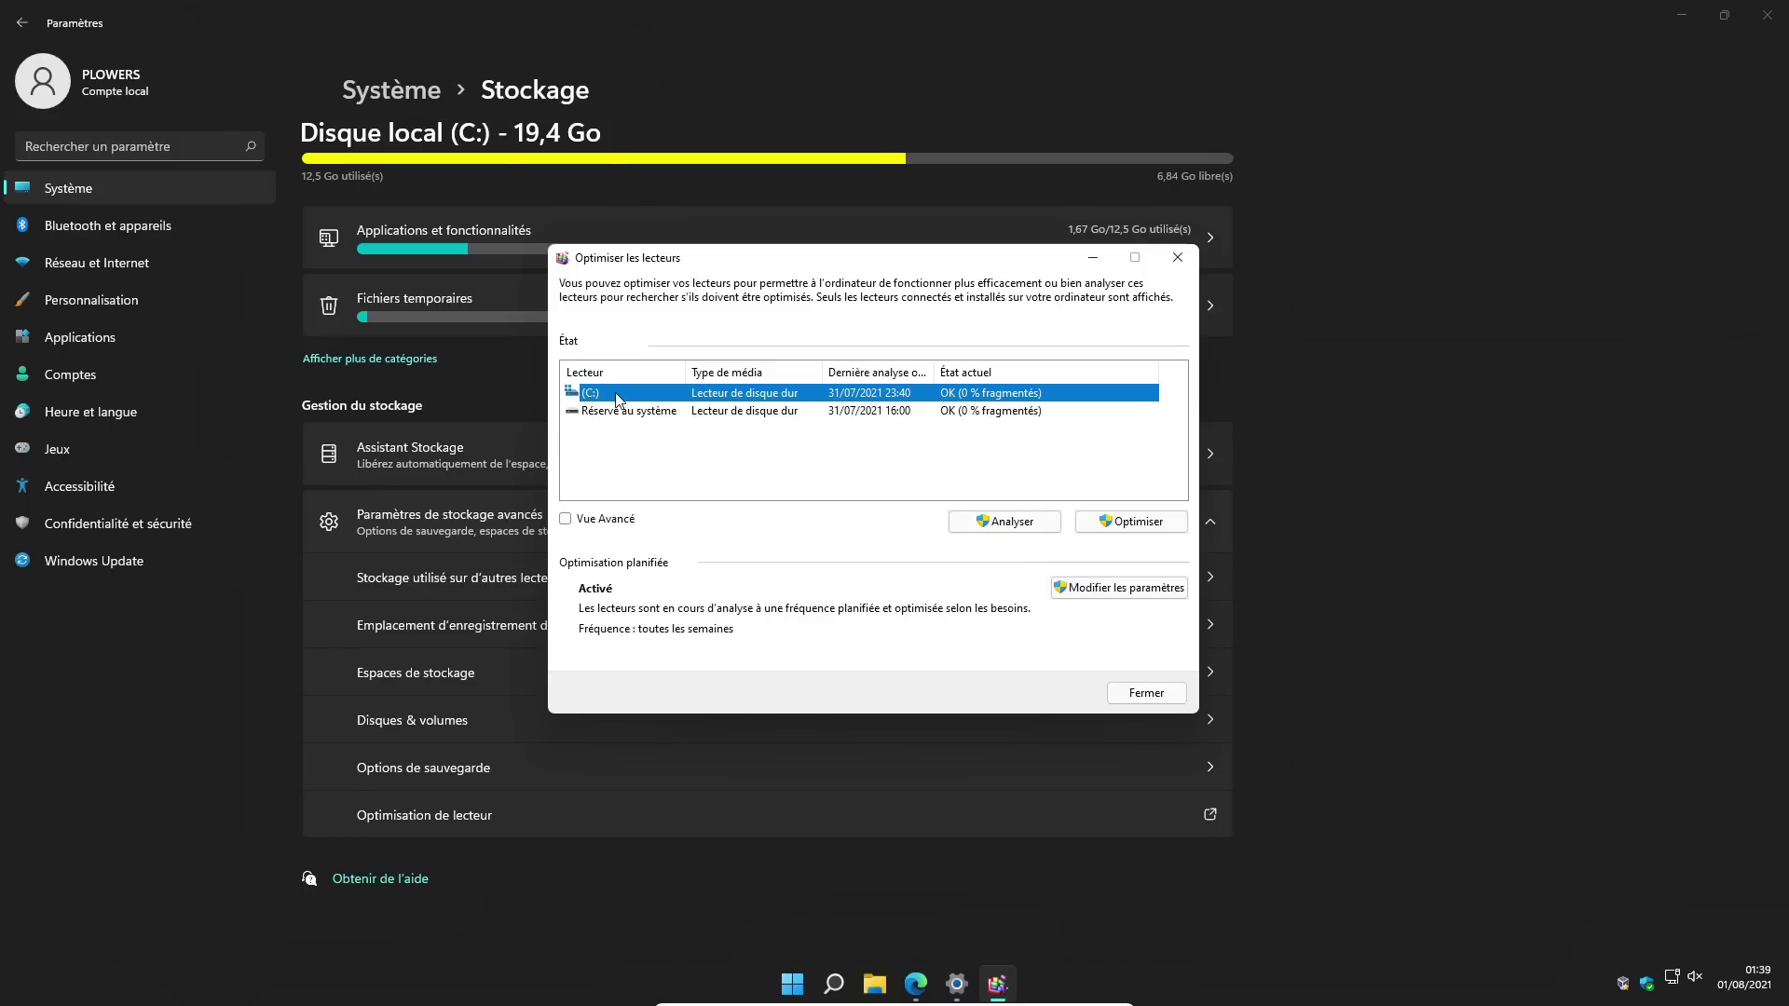
Step: Analyse and optimise drive C:, and close the drive optimisation tool
left_click(1004, 520)
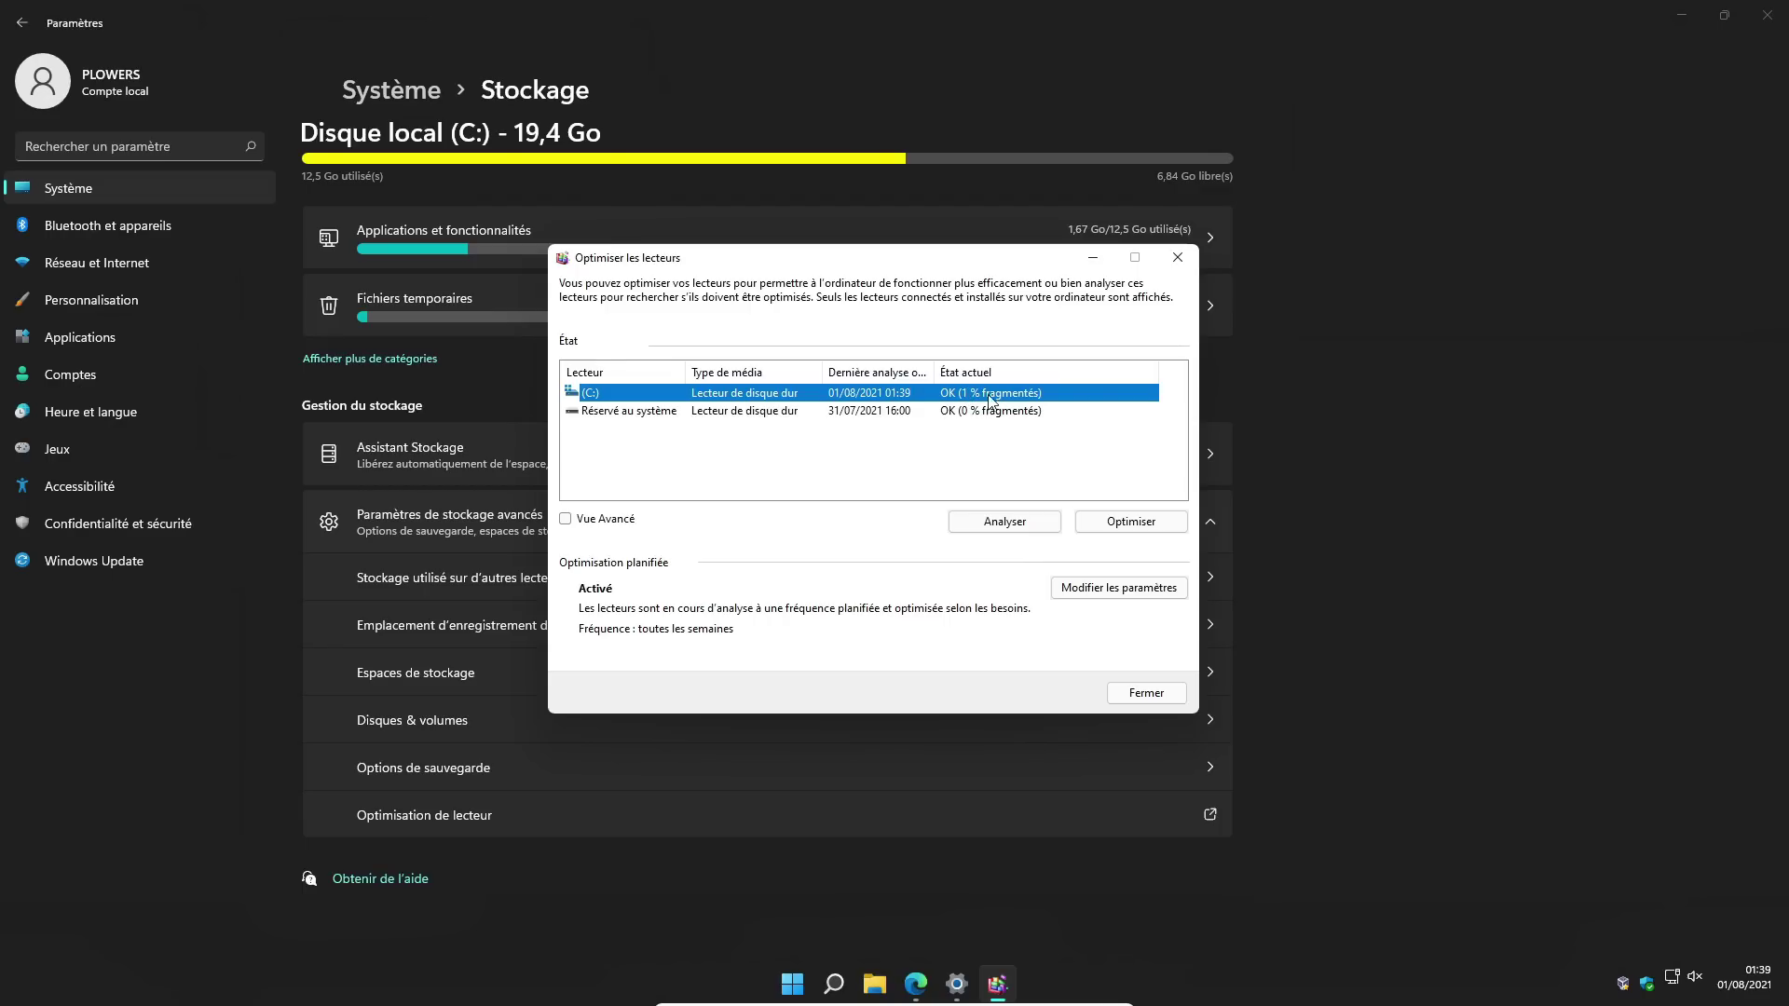
left_click(1130, 520)
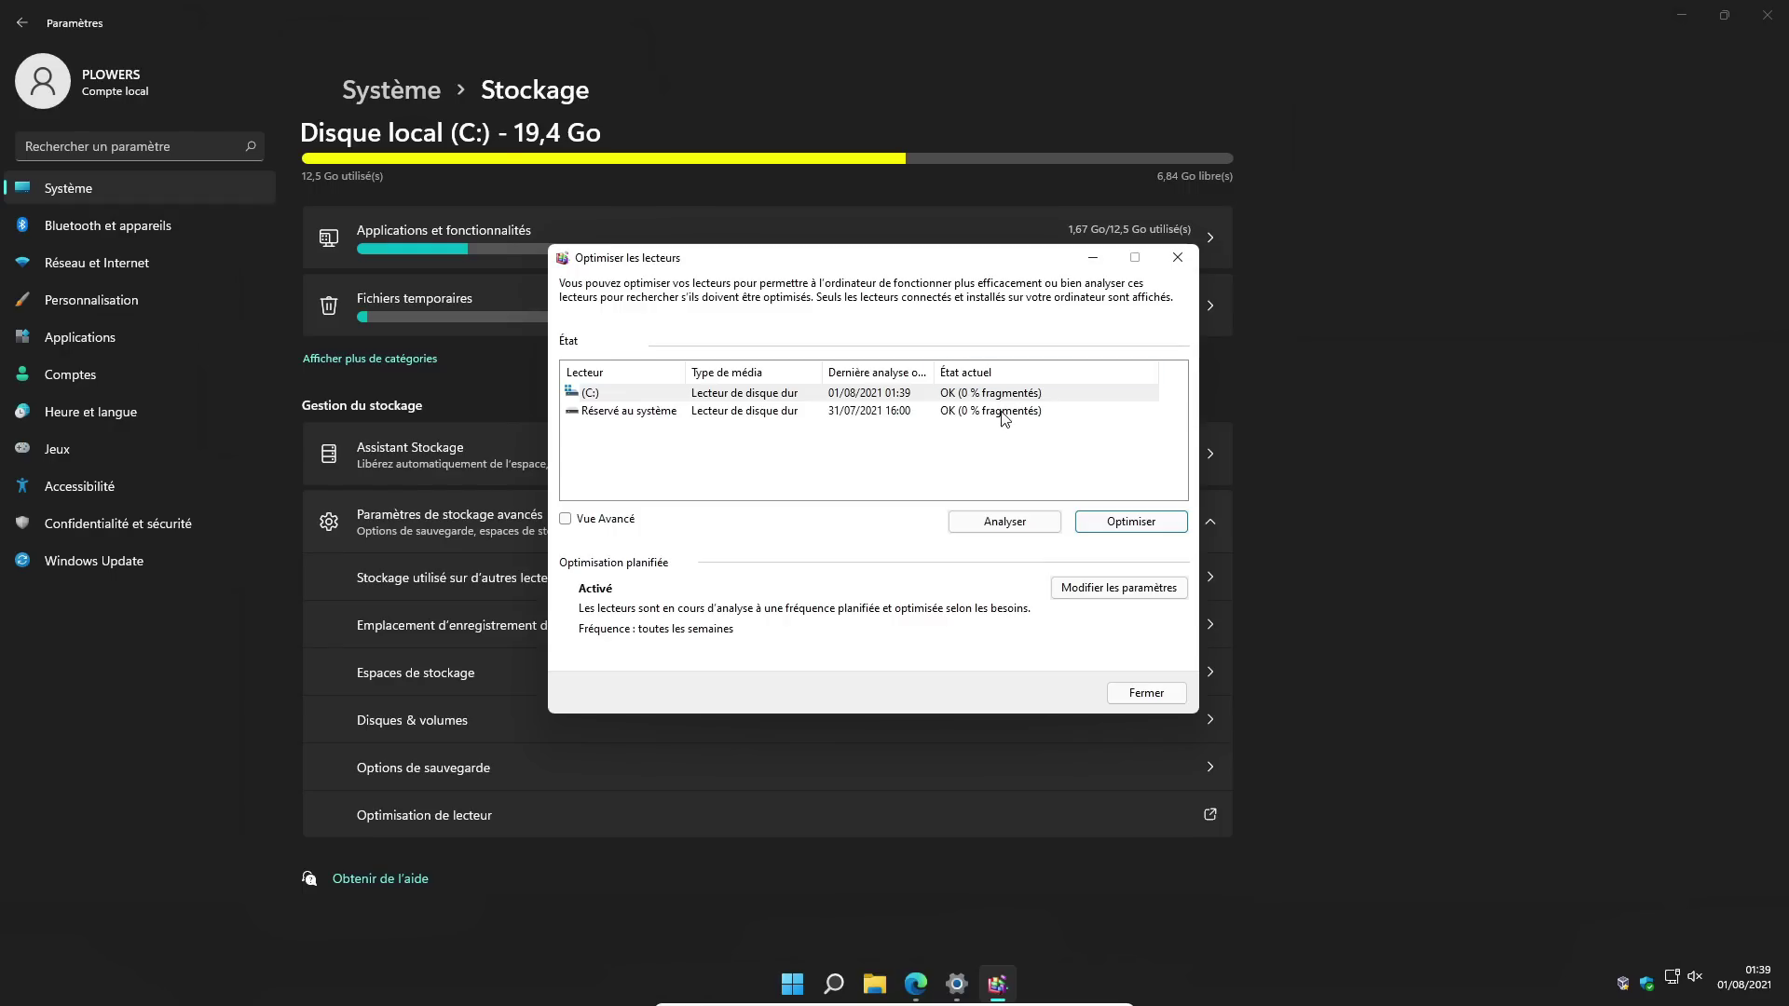
left_click(948, 398)
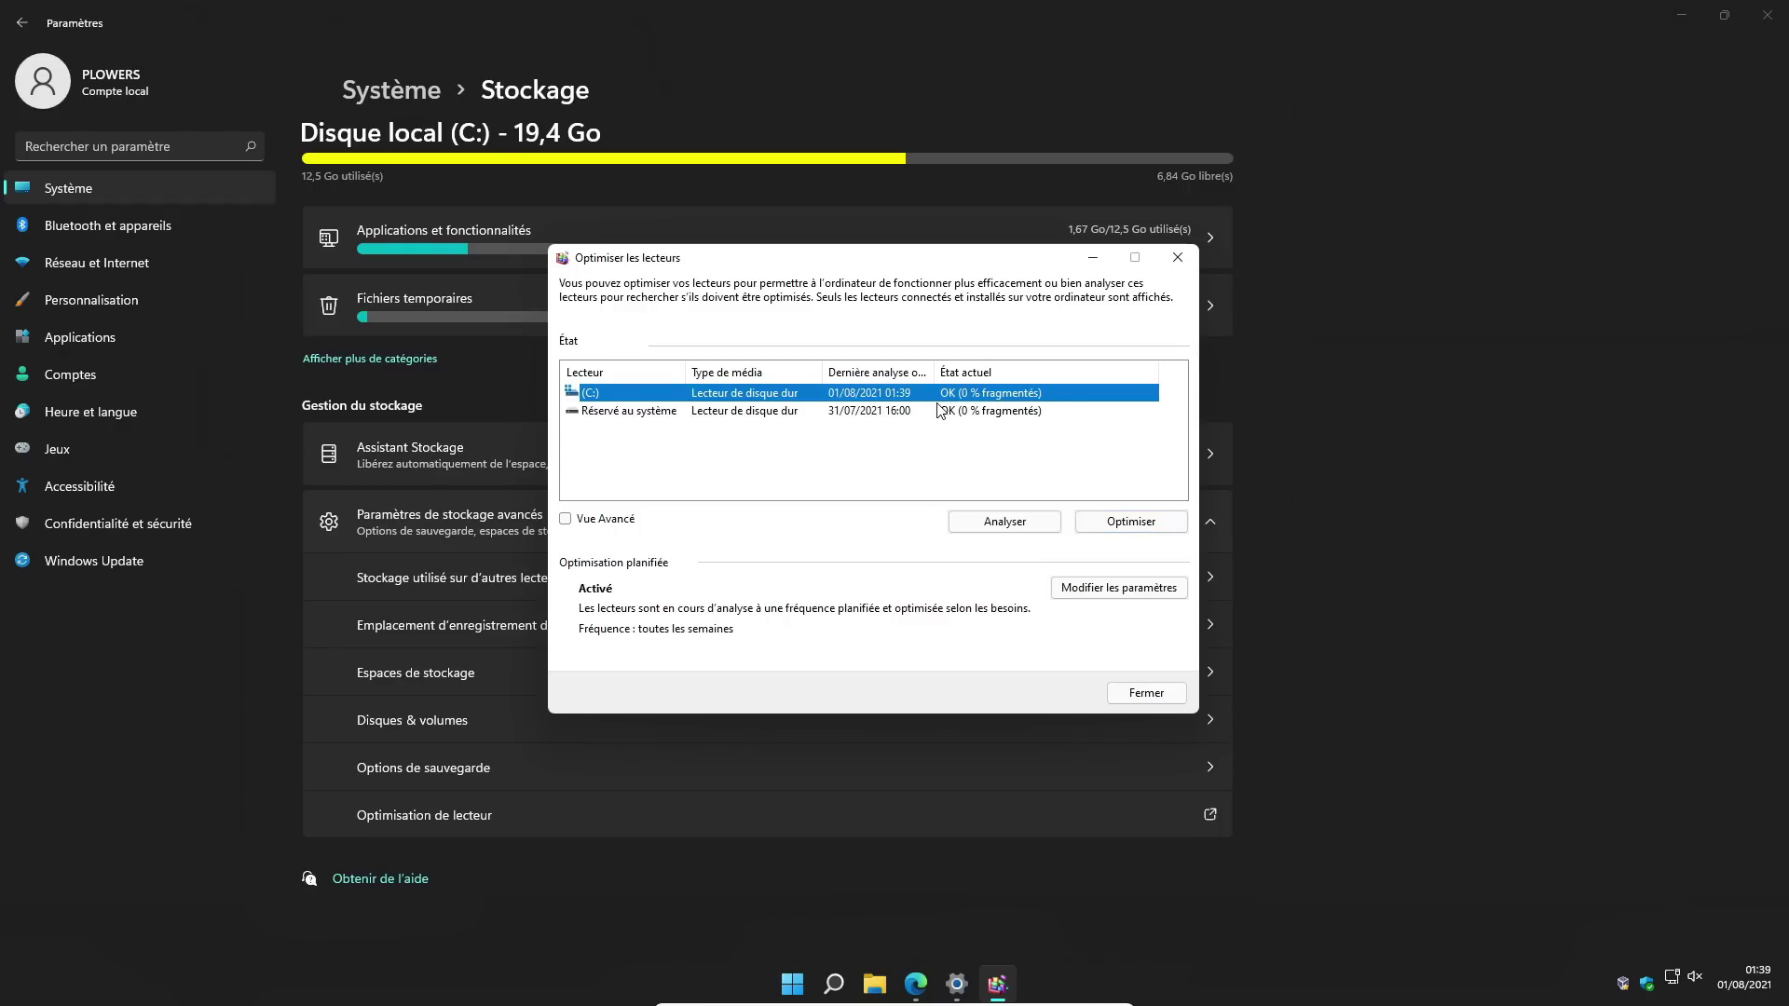
left_click(939, 410)
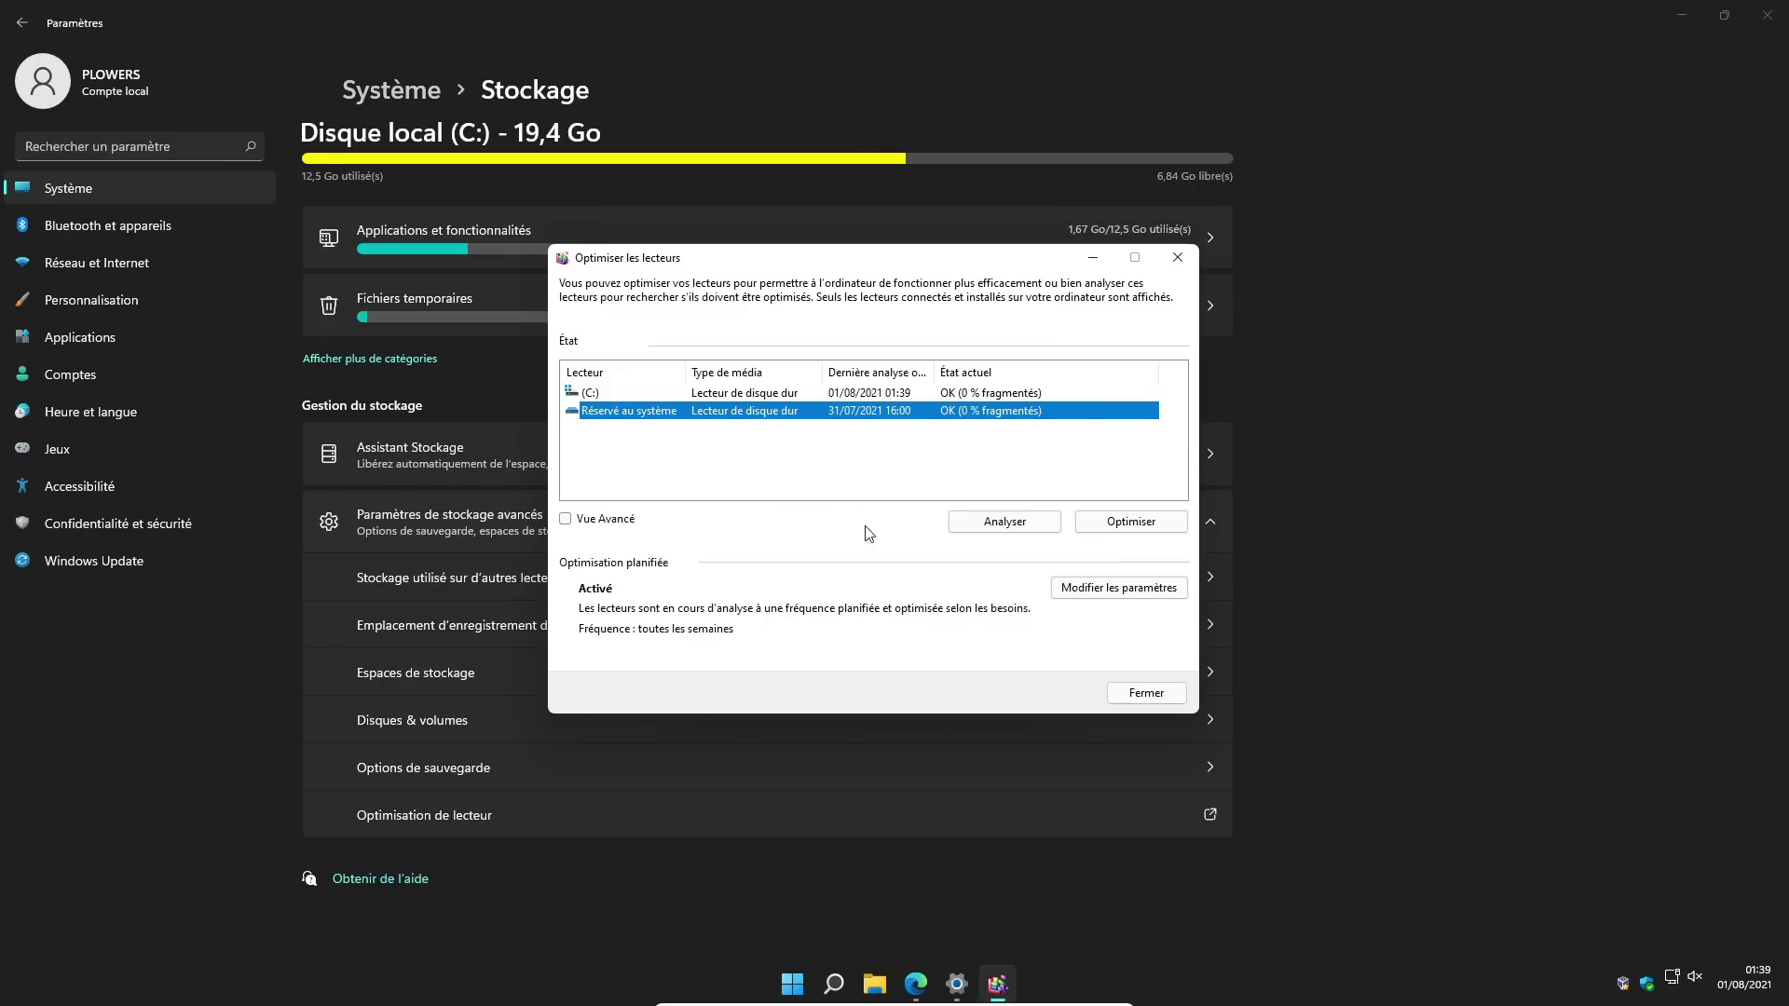
left_click(1178, 258)
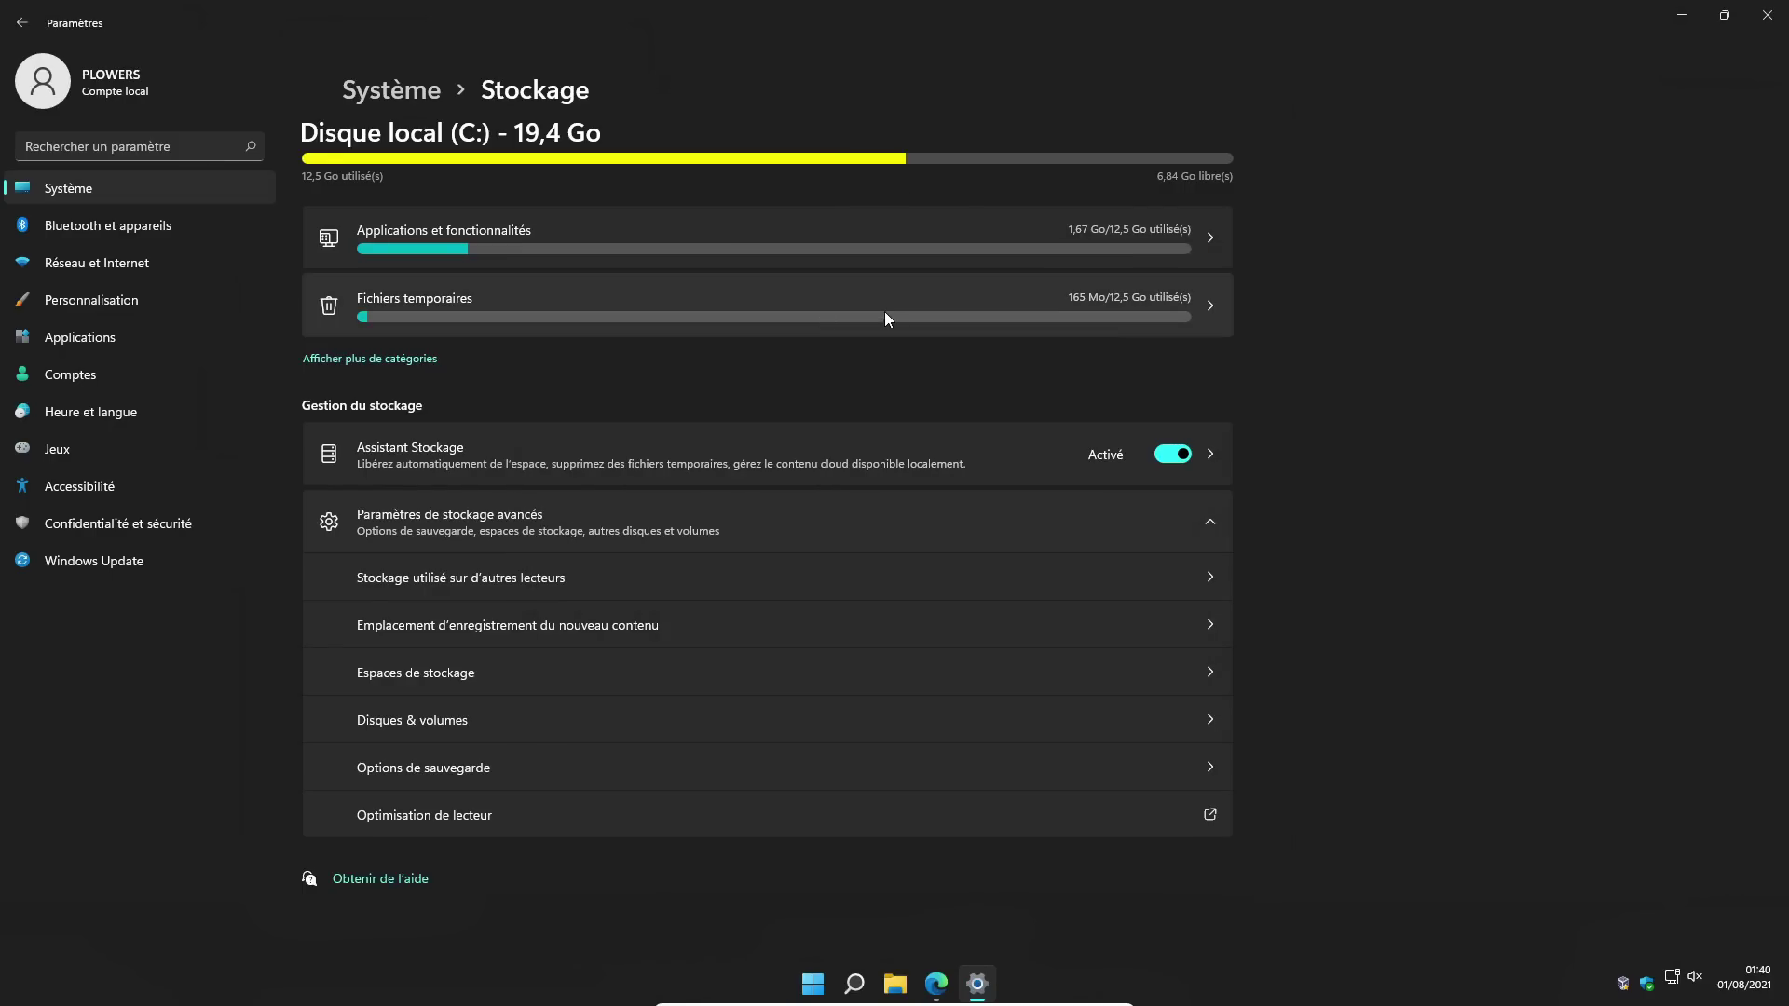
Step: Open the performance options from the advanced system settings in Informations système
left_click(68, 189)
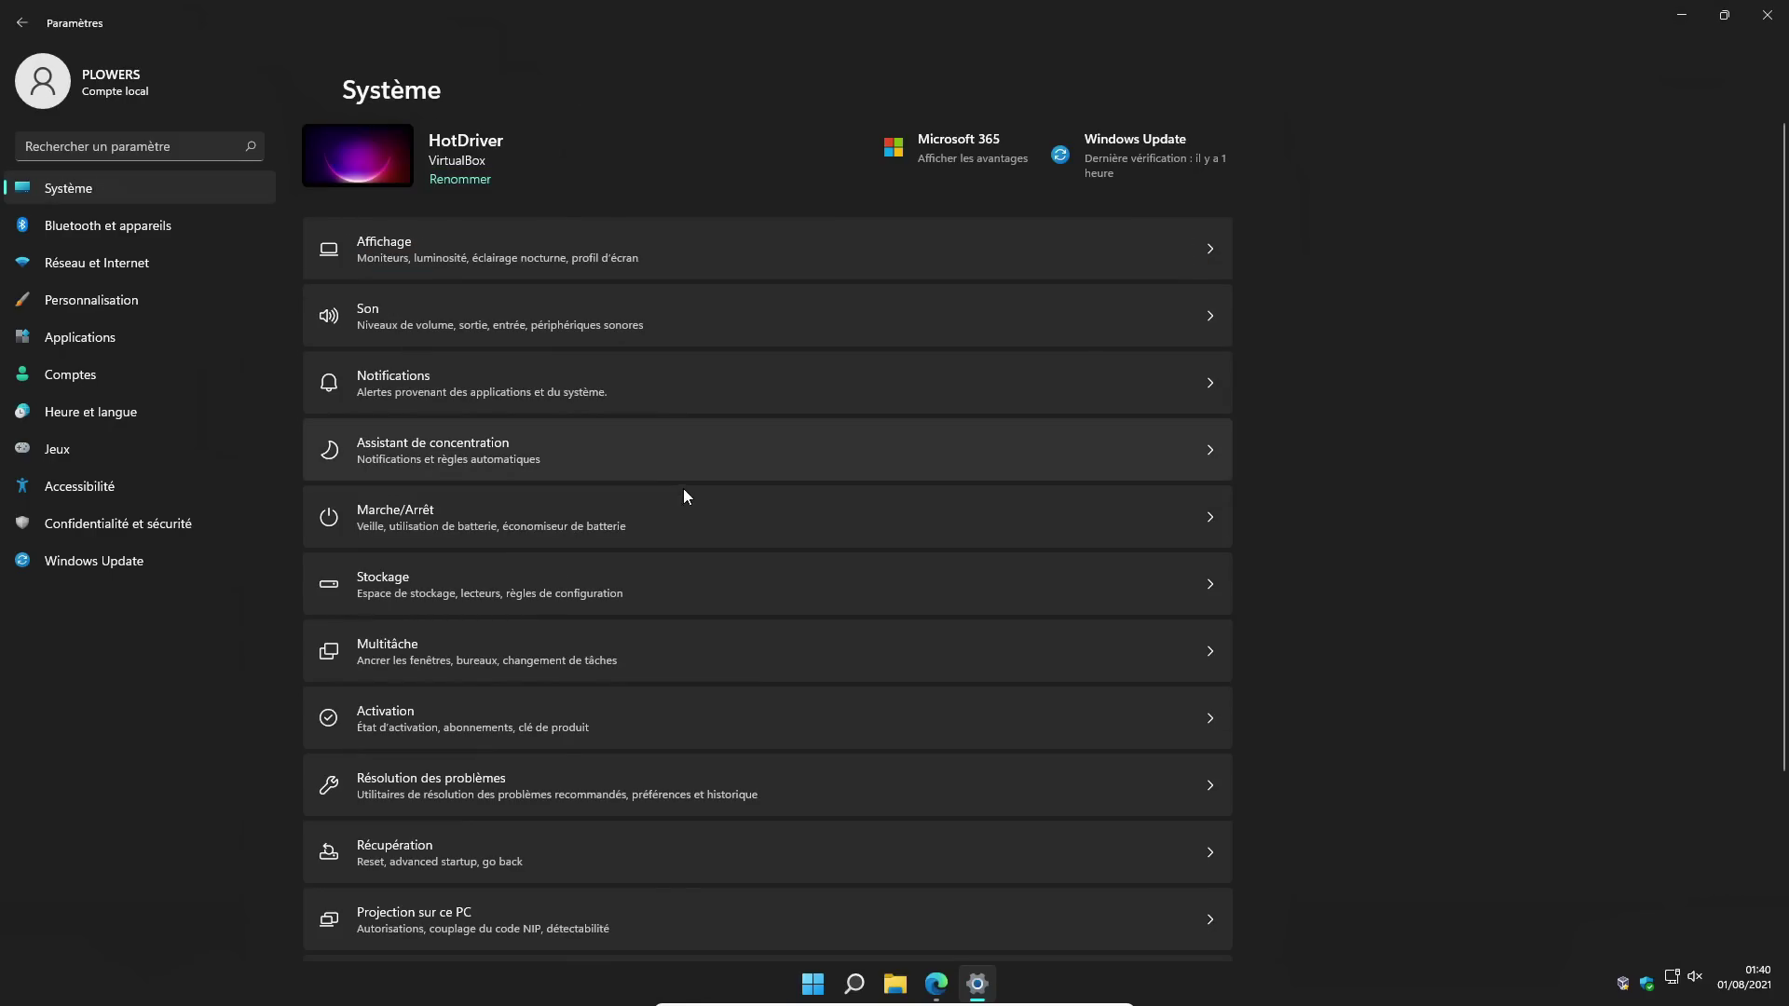
scroll(686, 495, "down", 3)
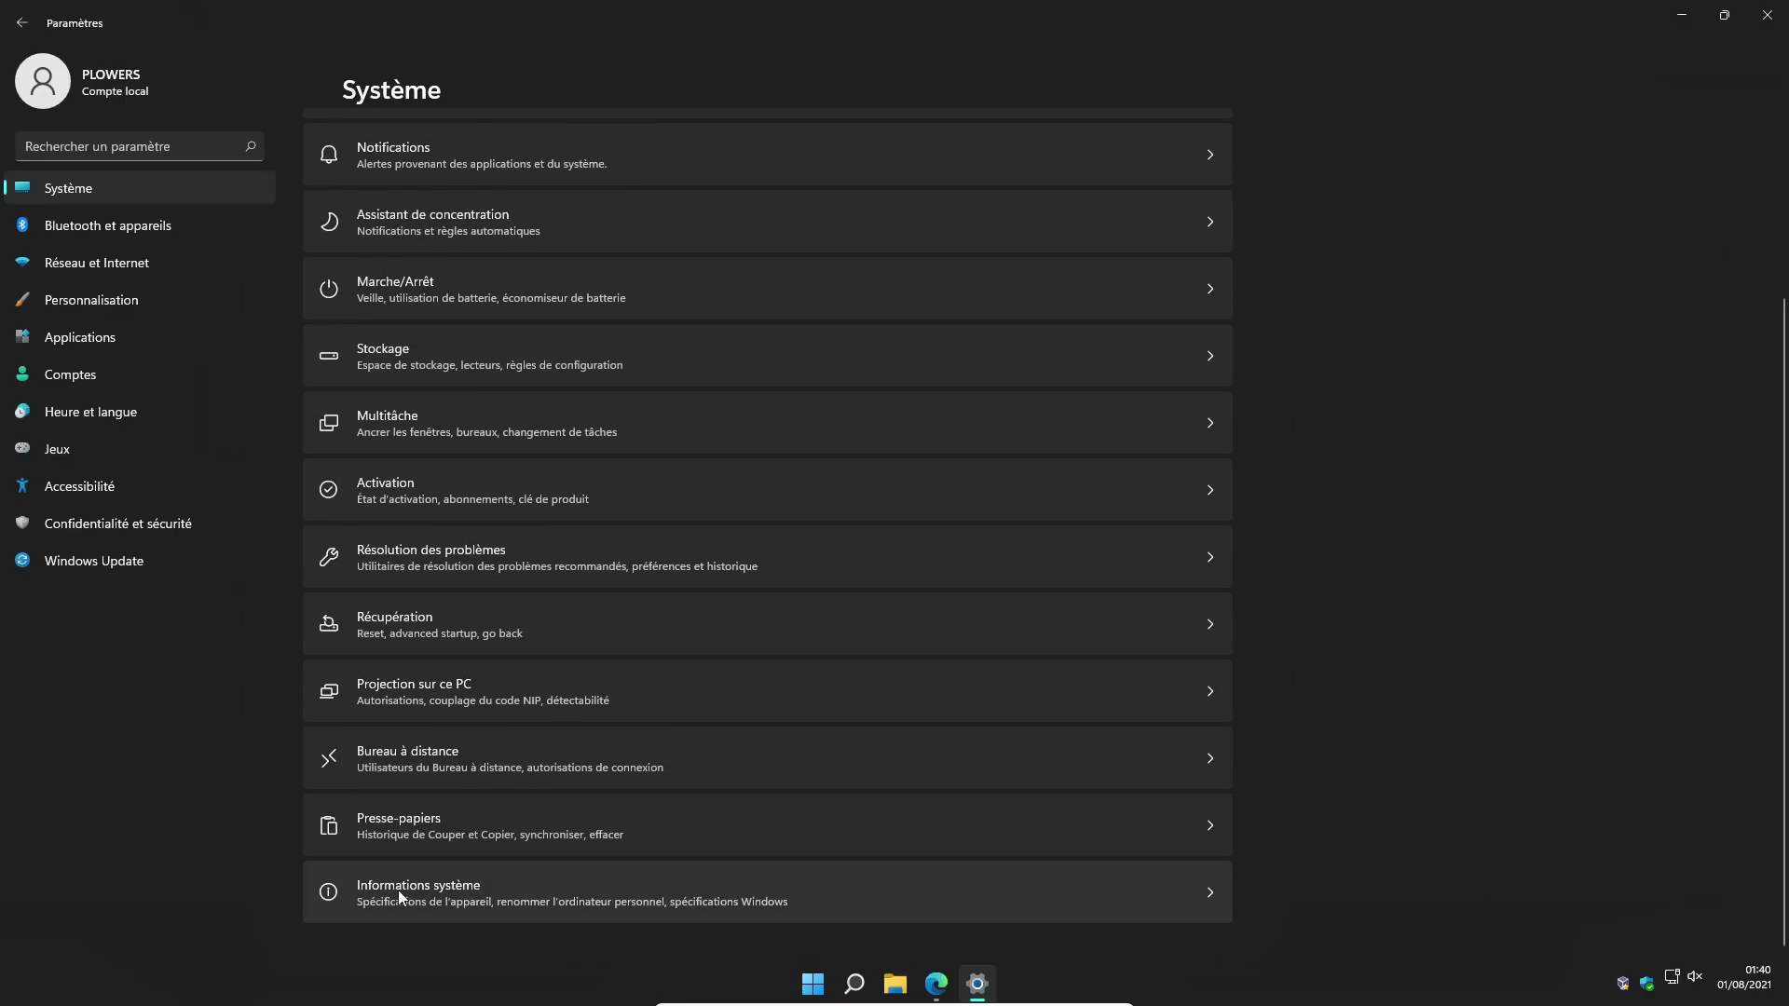
left_click(463, 891)
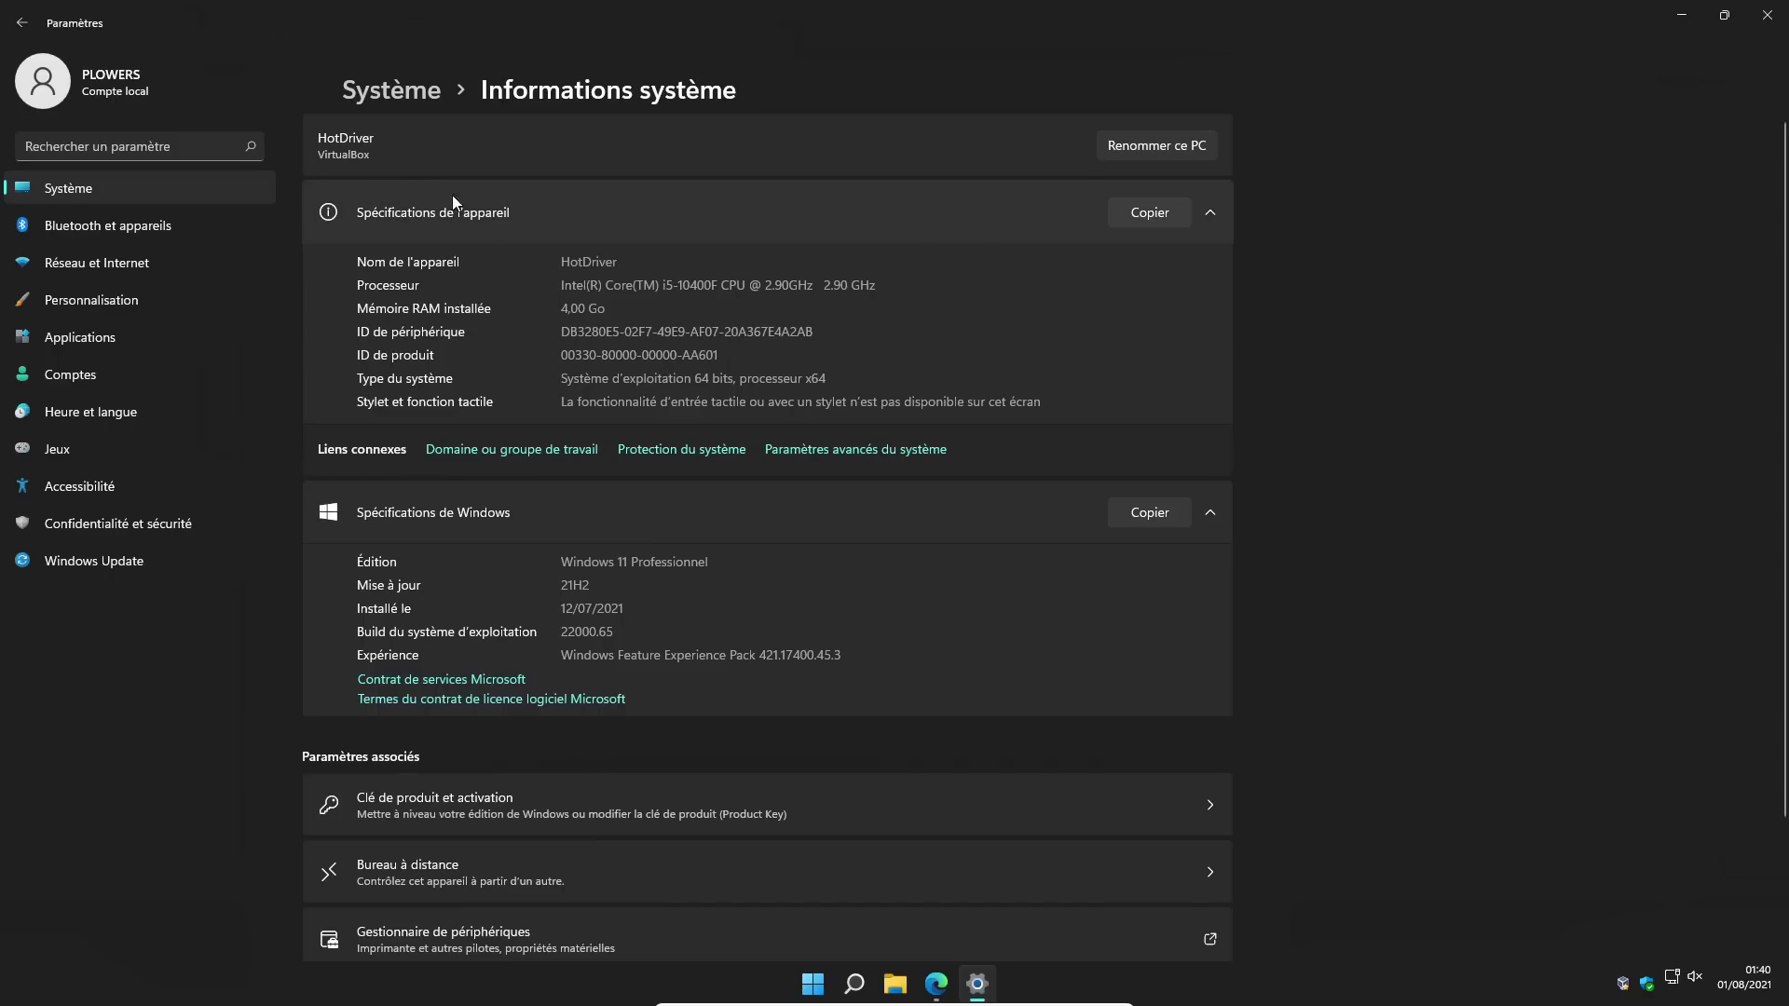
left_click(894, 450)
left_click_drag(288, 38, 994, 208)
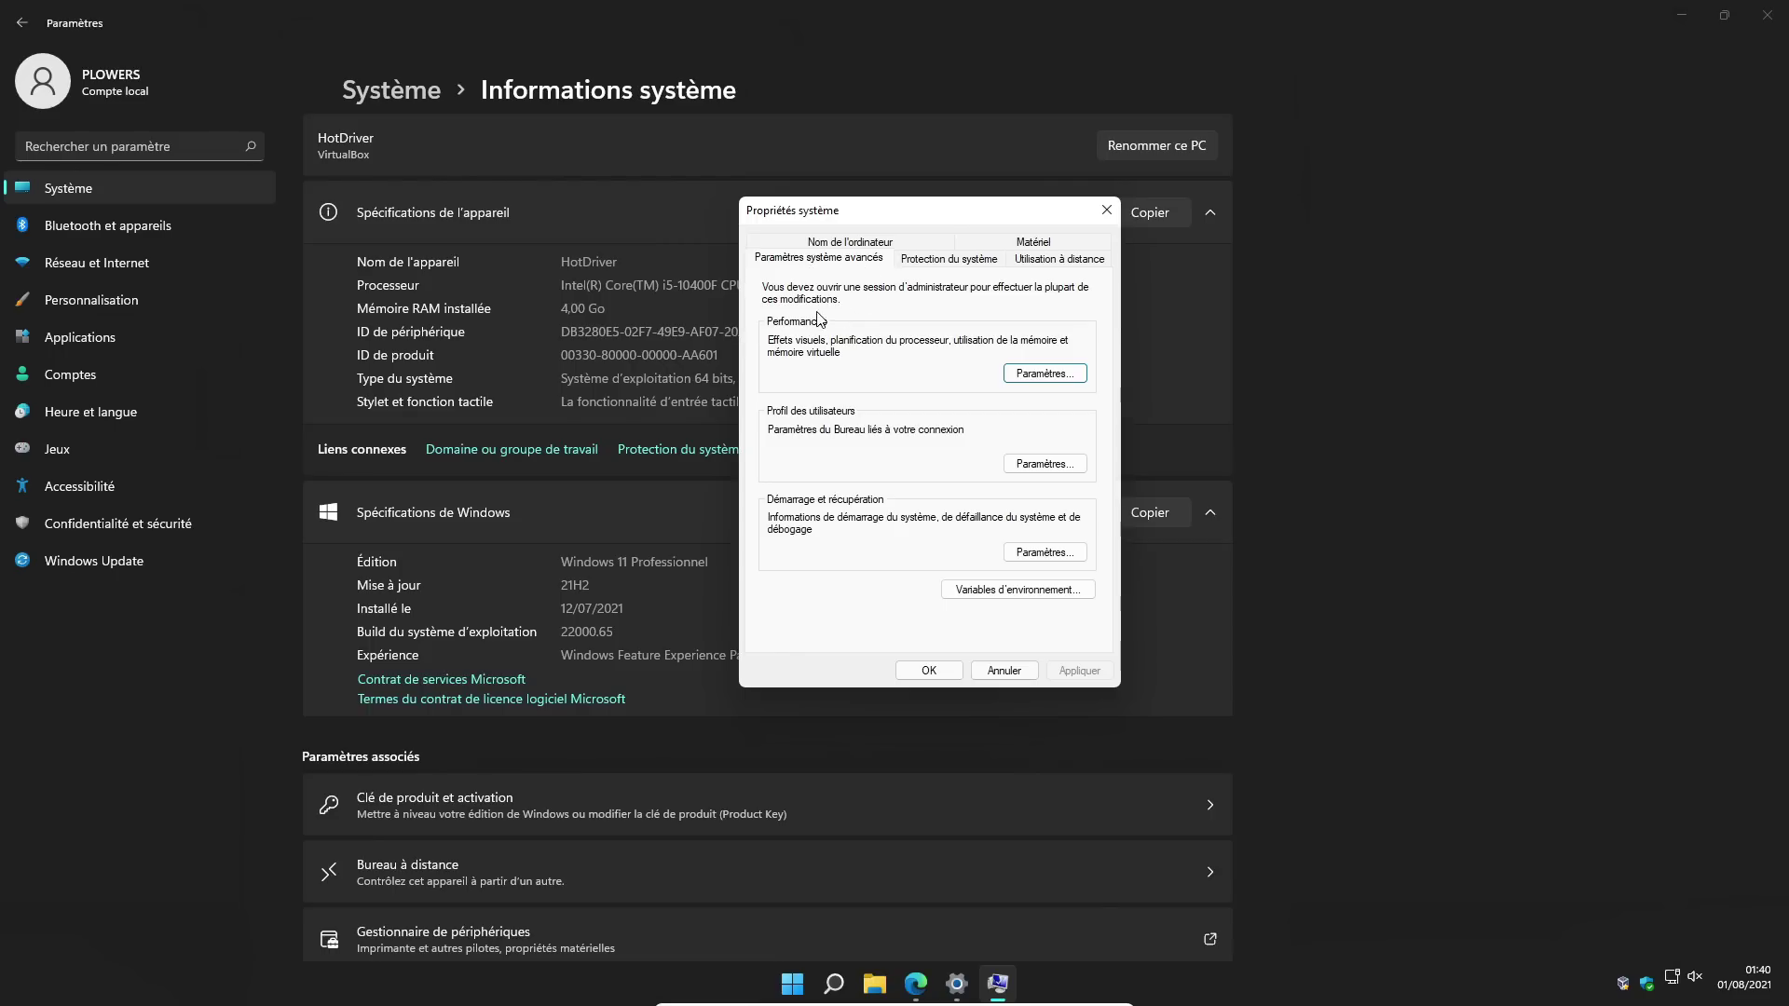
left_click(1045, 373)
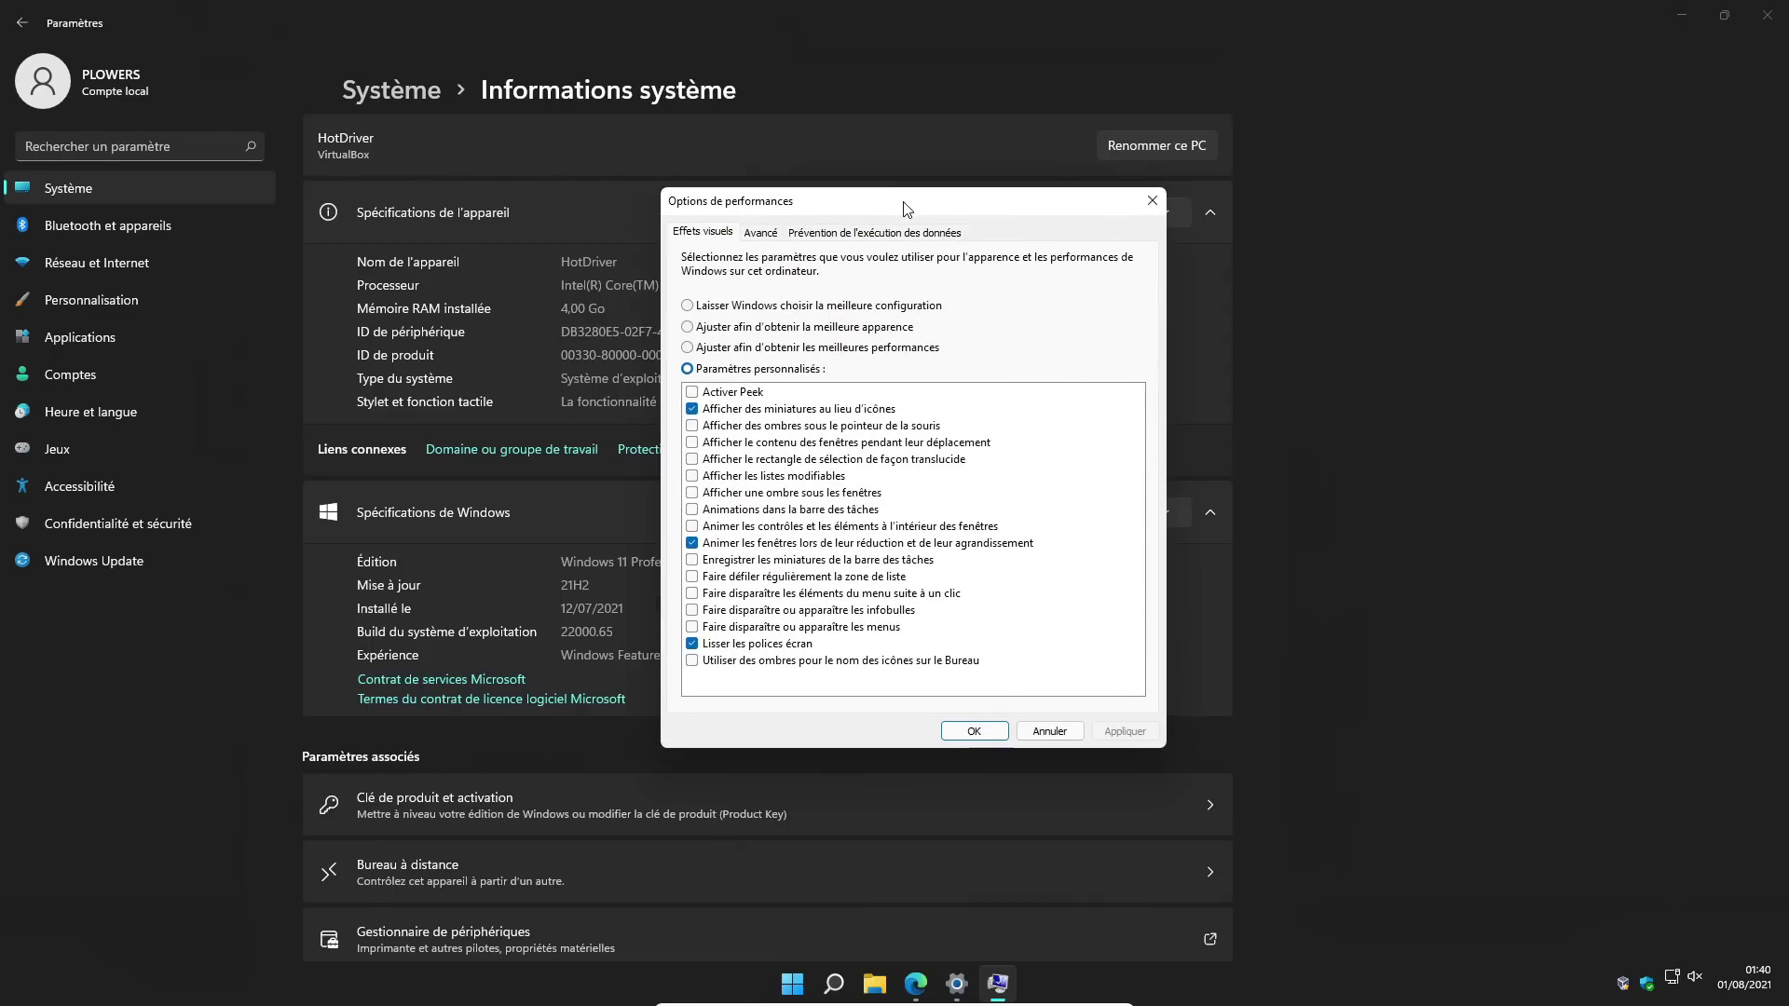
Step: Apply the visual effects preset that lets Windows choose, followed by the one for best performance (Ajuster afin d'obtenir les meilleures performances)
left_click(748, 308)
left_click(1104, 733)
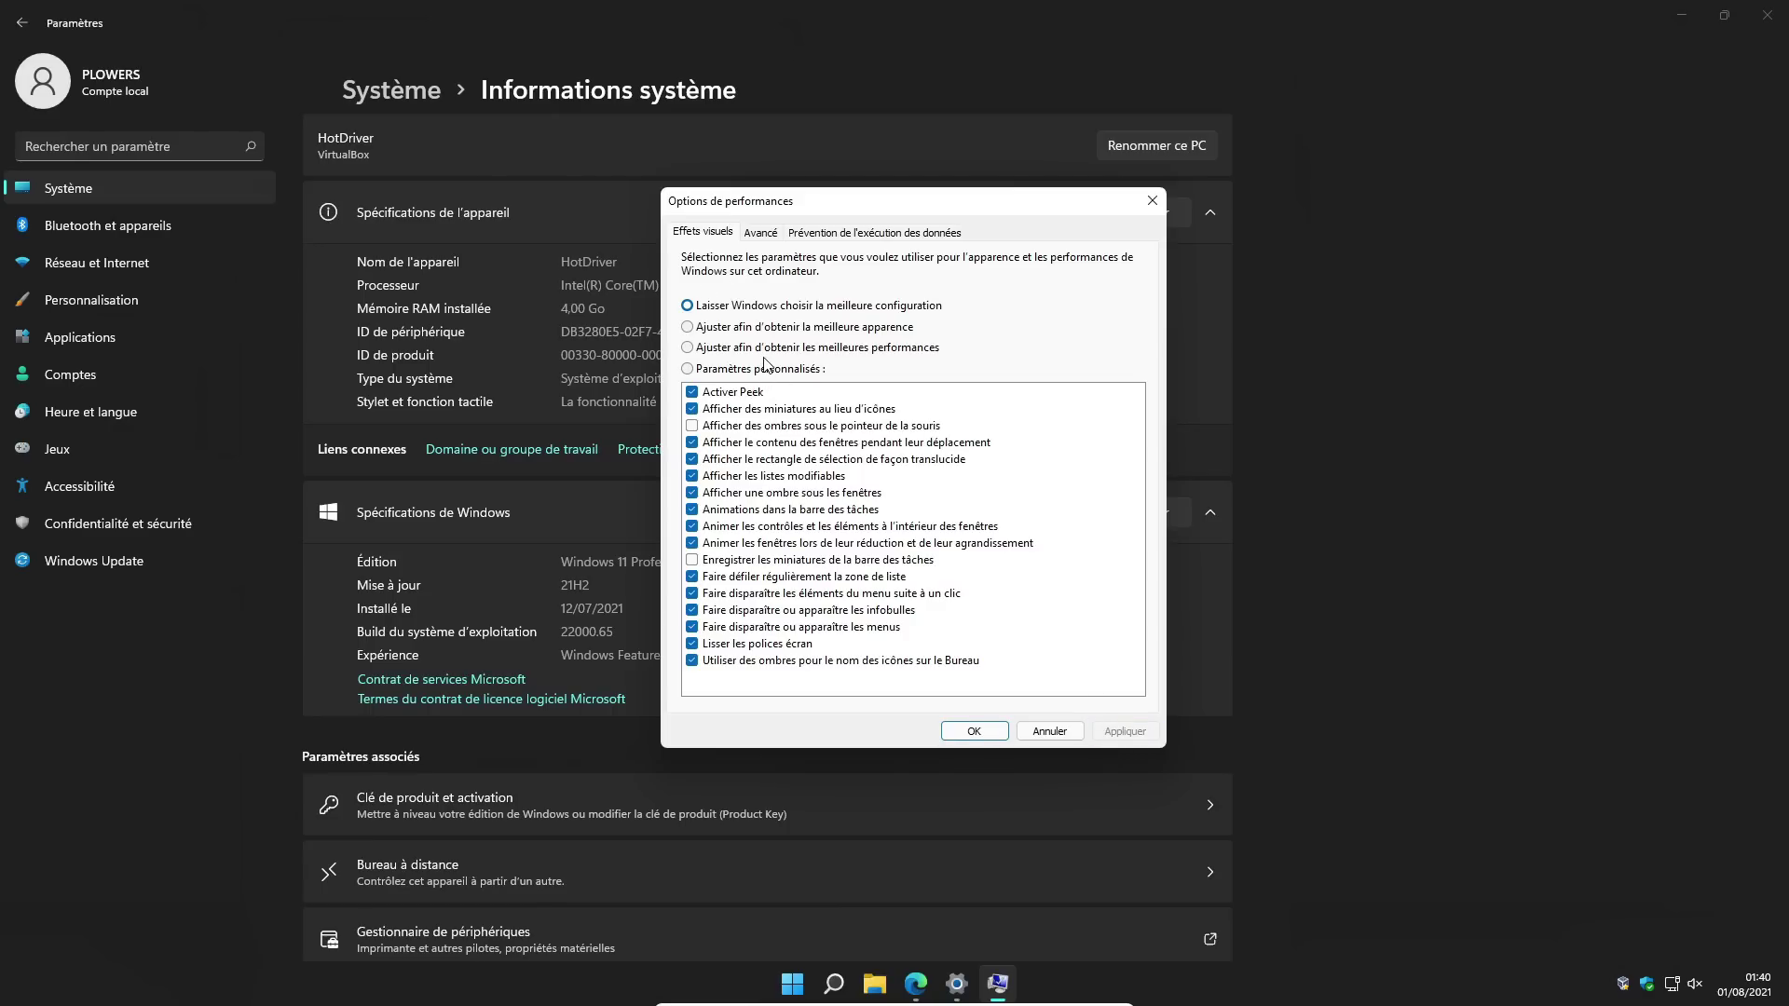
left_click(725, 349)
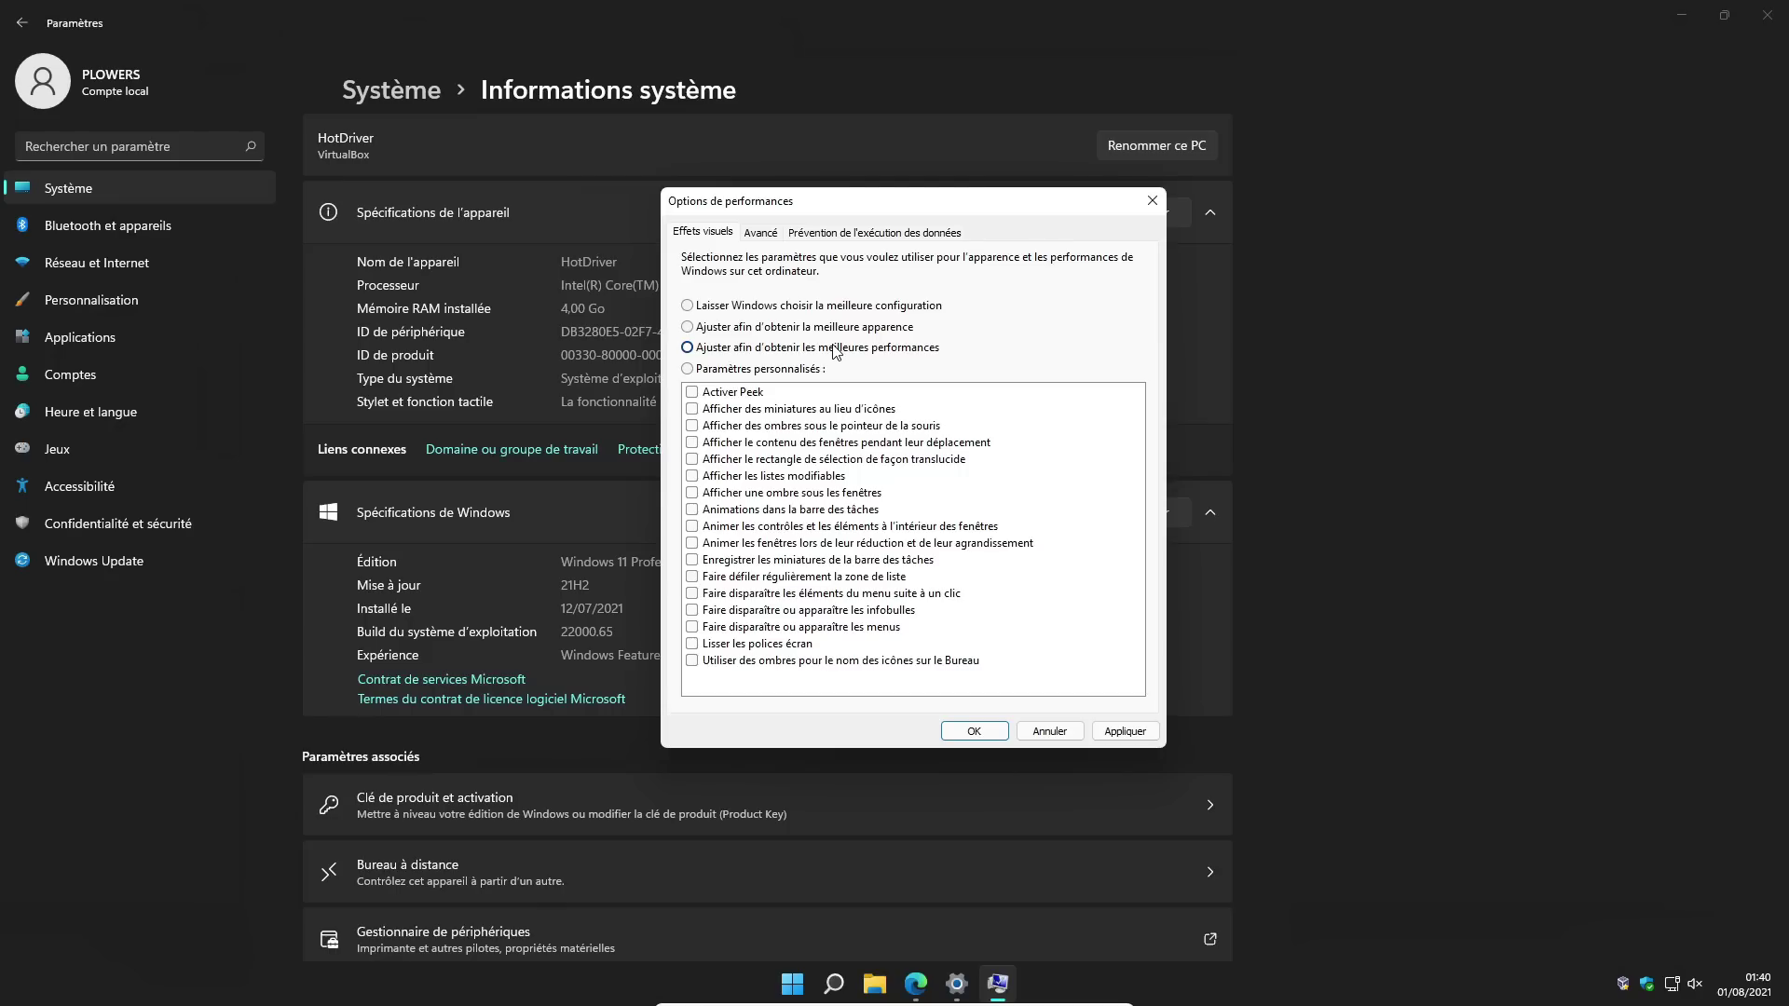
left_click(1123, 730)
Step: Enable font smoothing, window minimise/maximise animation and thumbnails instead of icons, apply the custom visual effects, and close the system properties
left_click(692, 645)
left_click(1125, 730)
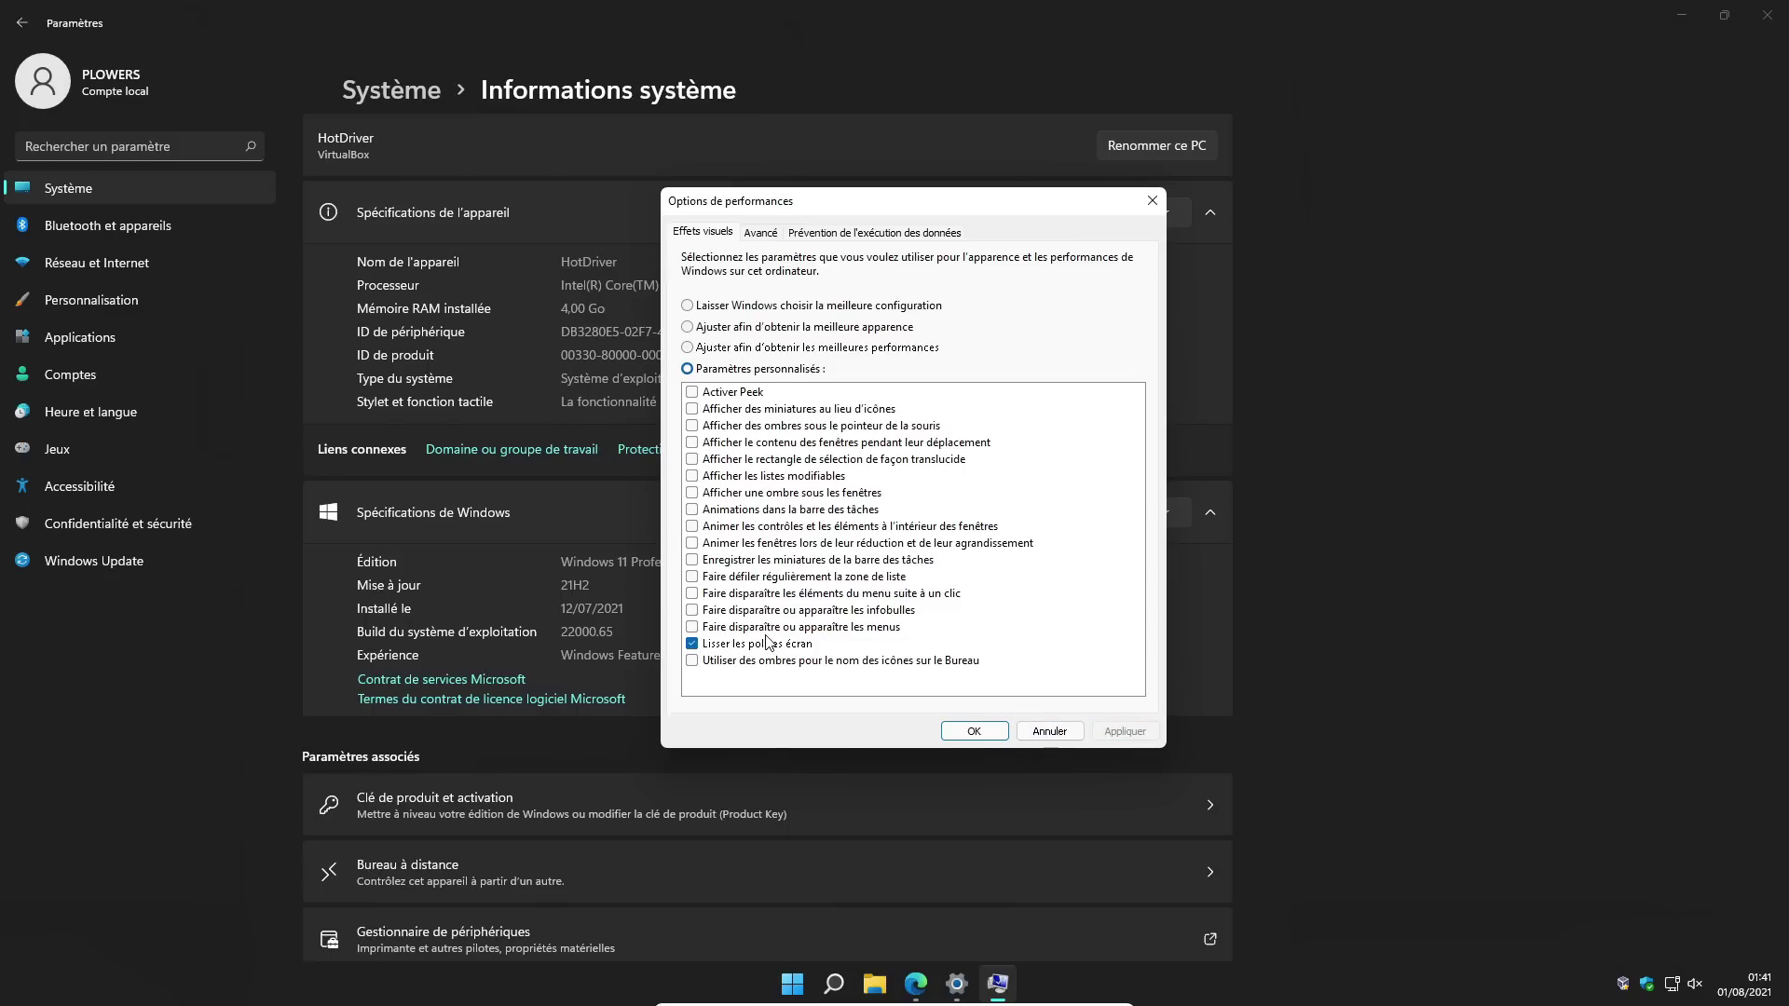
left_click(692, 548)
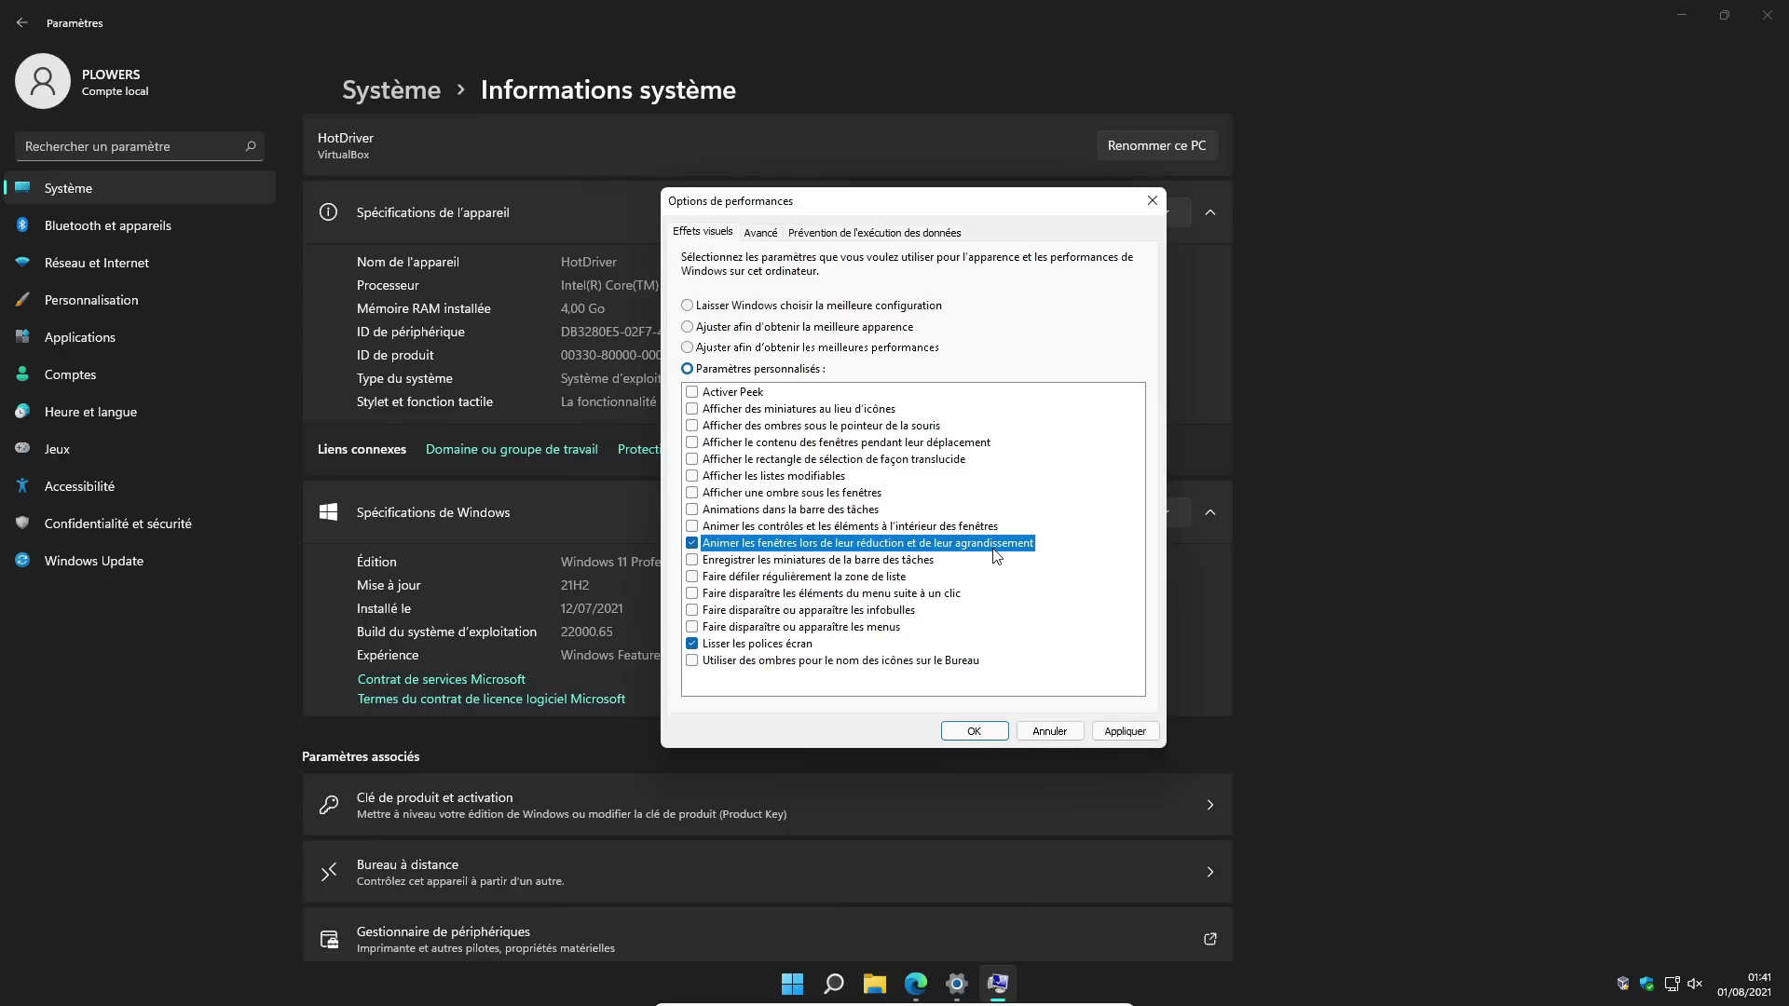
left_click(702, 412)
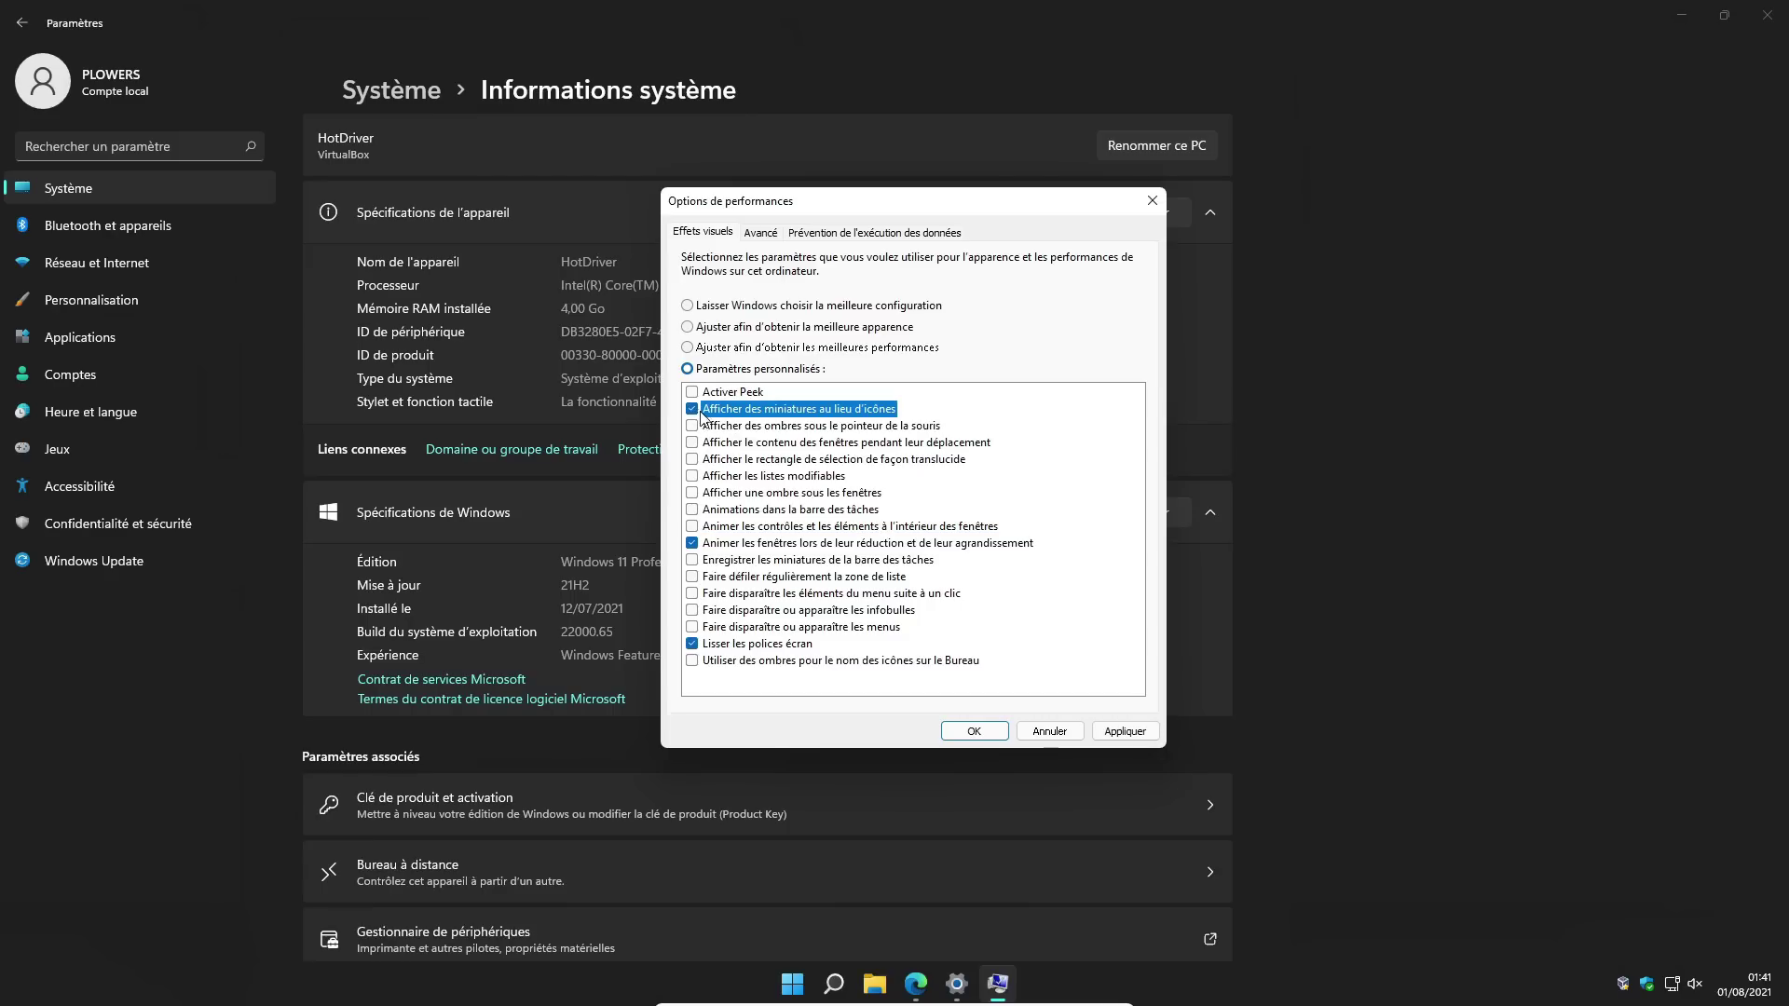
left_click(1109, 736)
left_click(970, 729)
left_click(1102, 211)
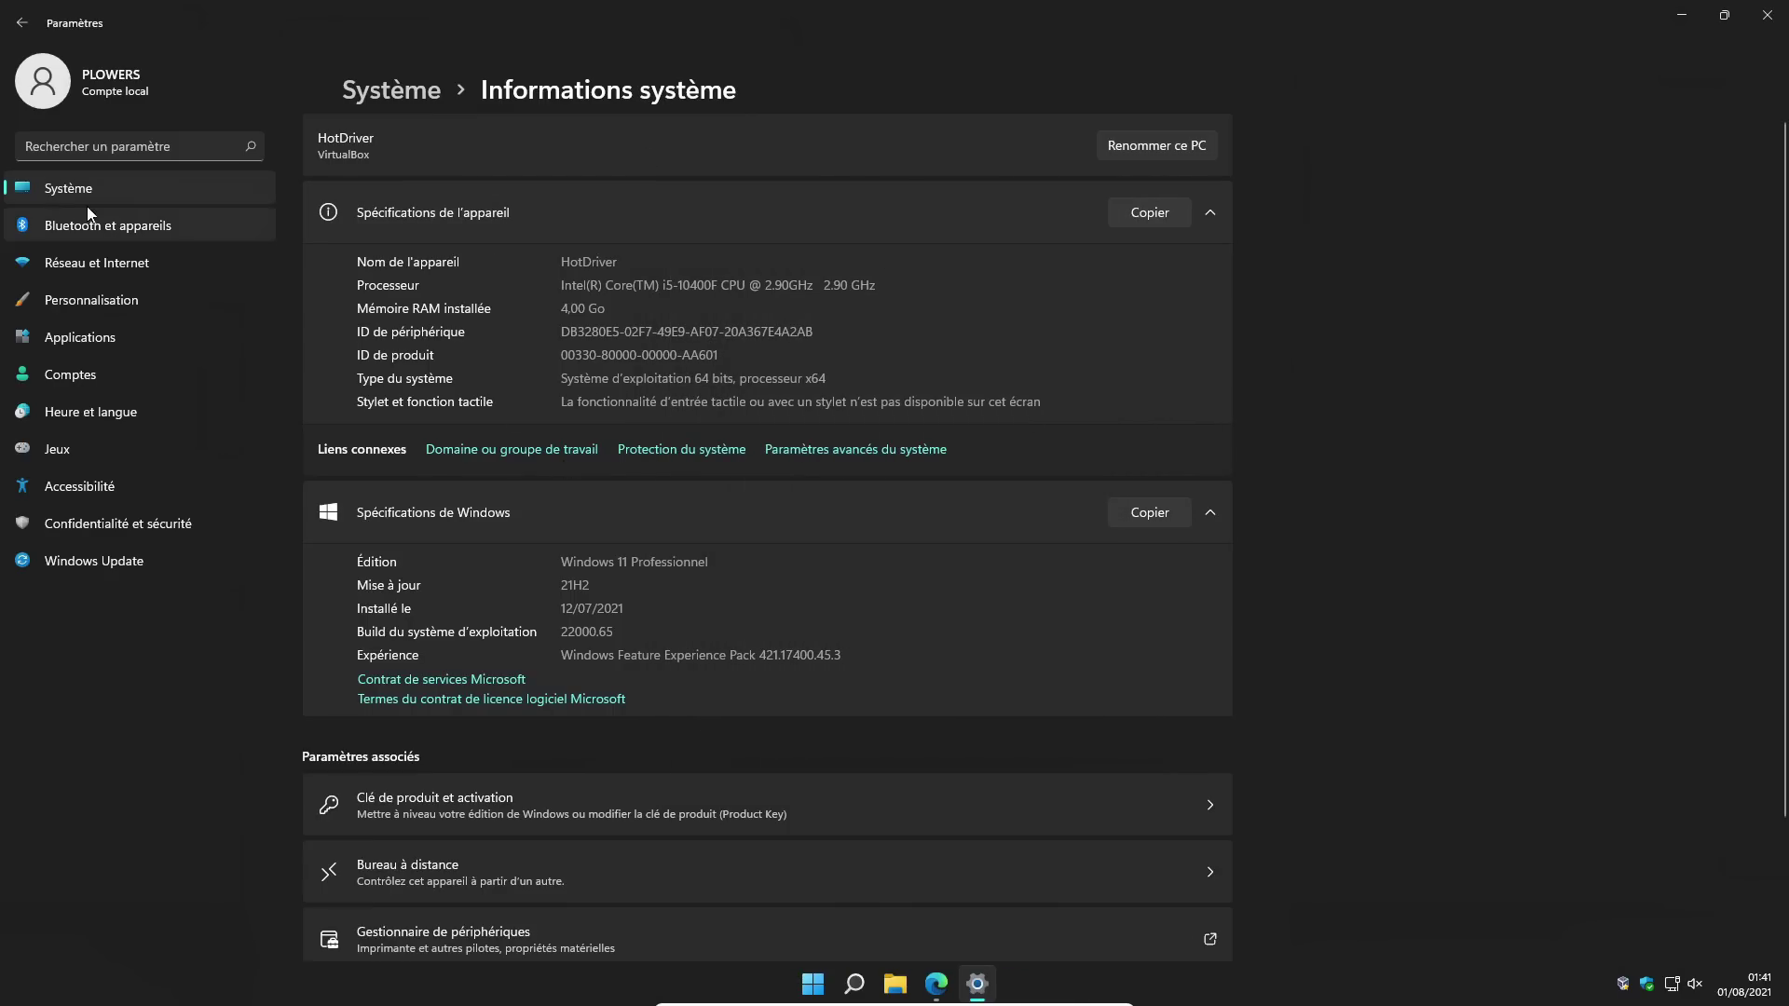
Step: Check the transparency effects under Personnalisation > Couleurs and the Cartes hors connexion settings under Applications
left_click(82, 305)
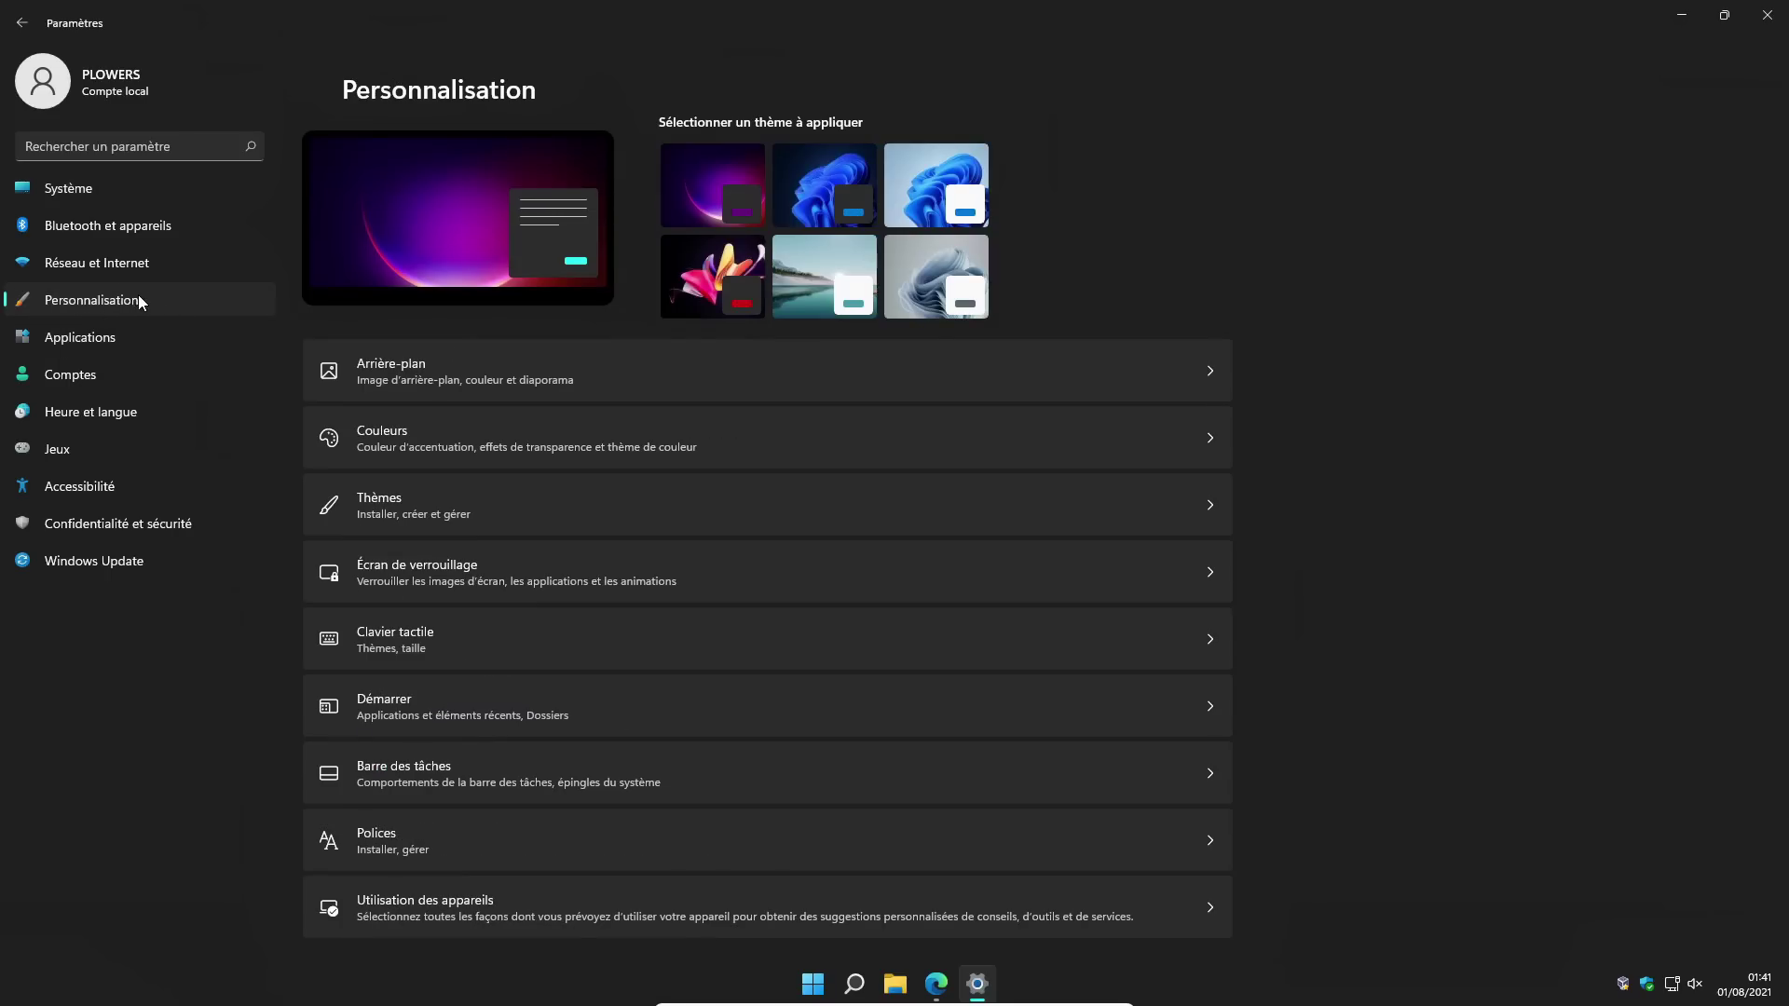
left_click(439, 447)
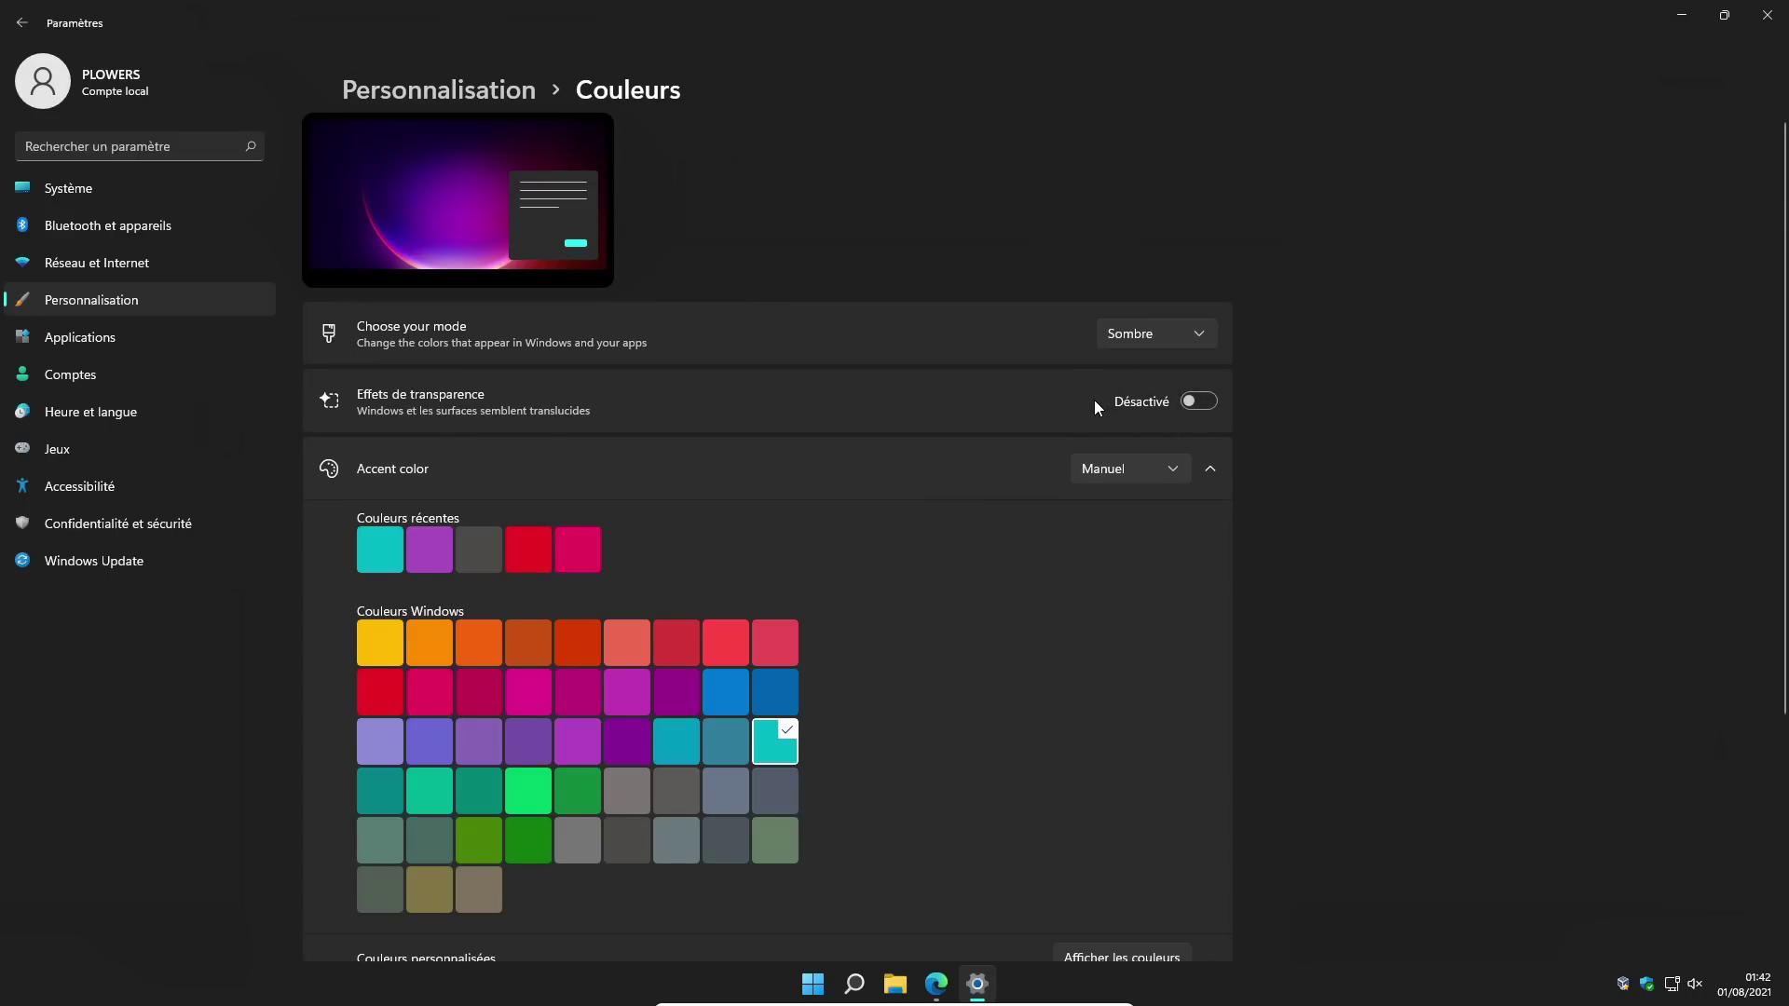
left_click(103, 340)
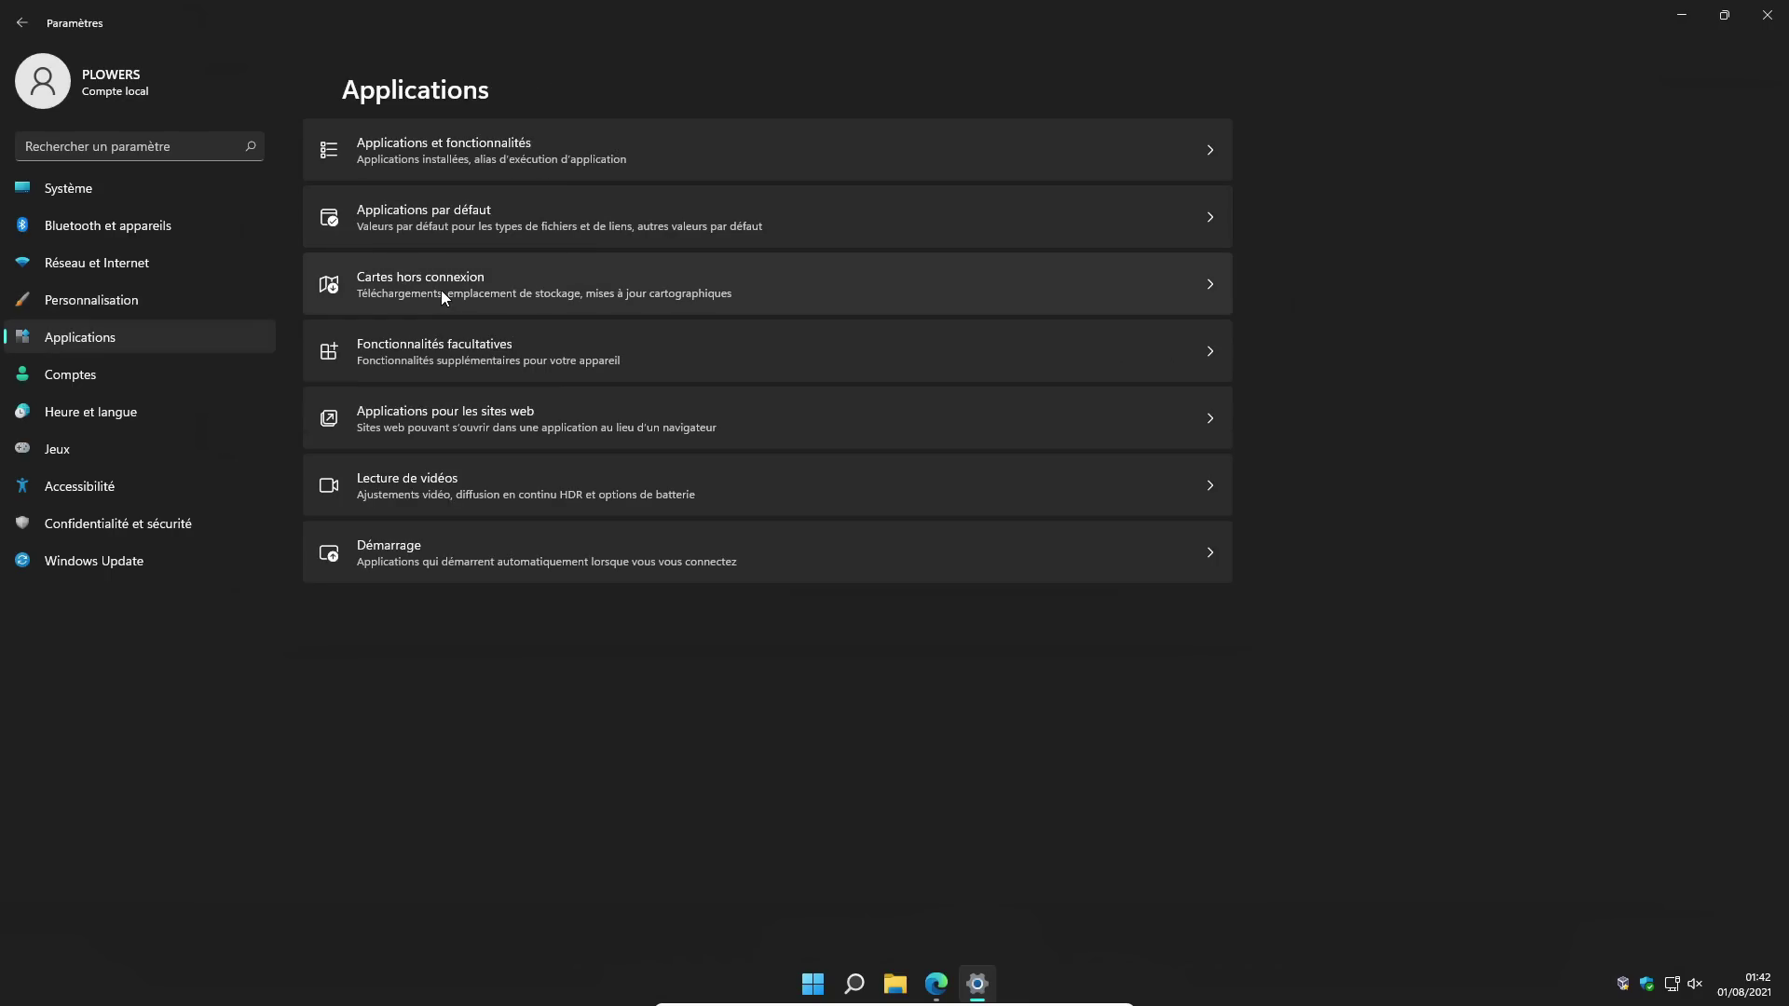
left_click(537, 297)
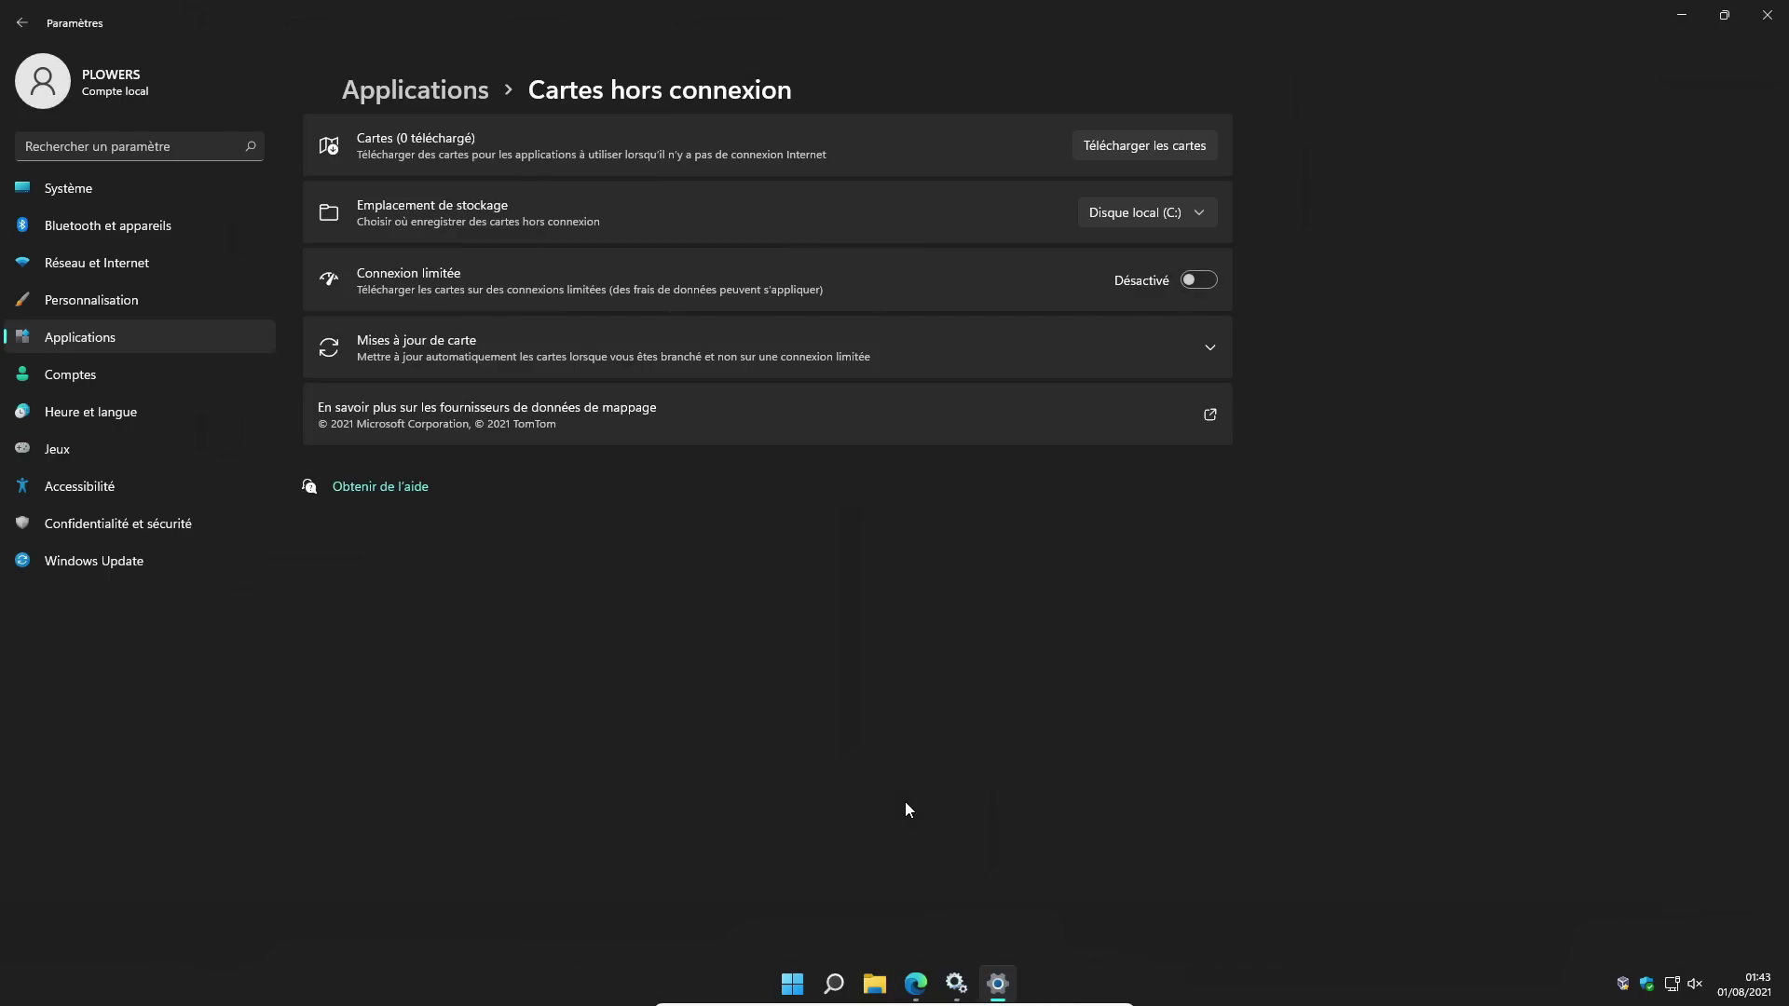
Step: Search for "cartes", open the Cartes app and browse its world map
mouse_move(839, 984)
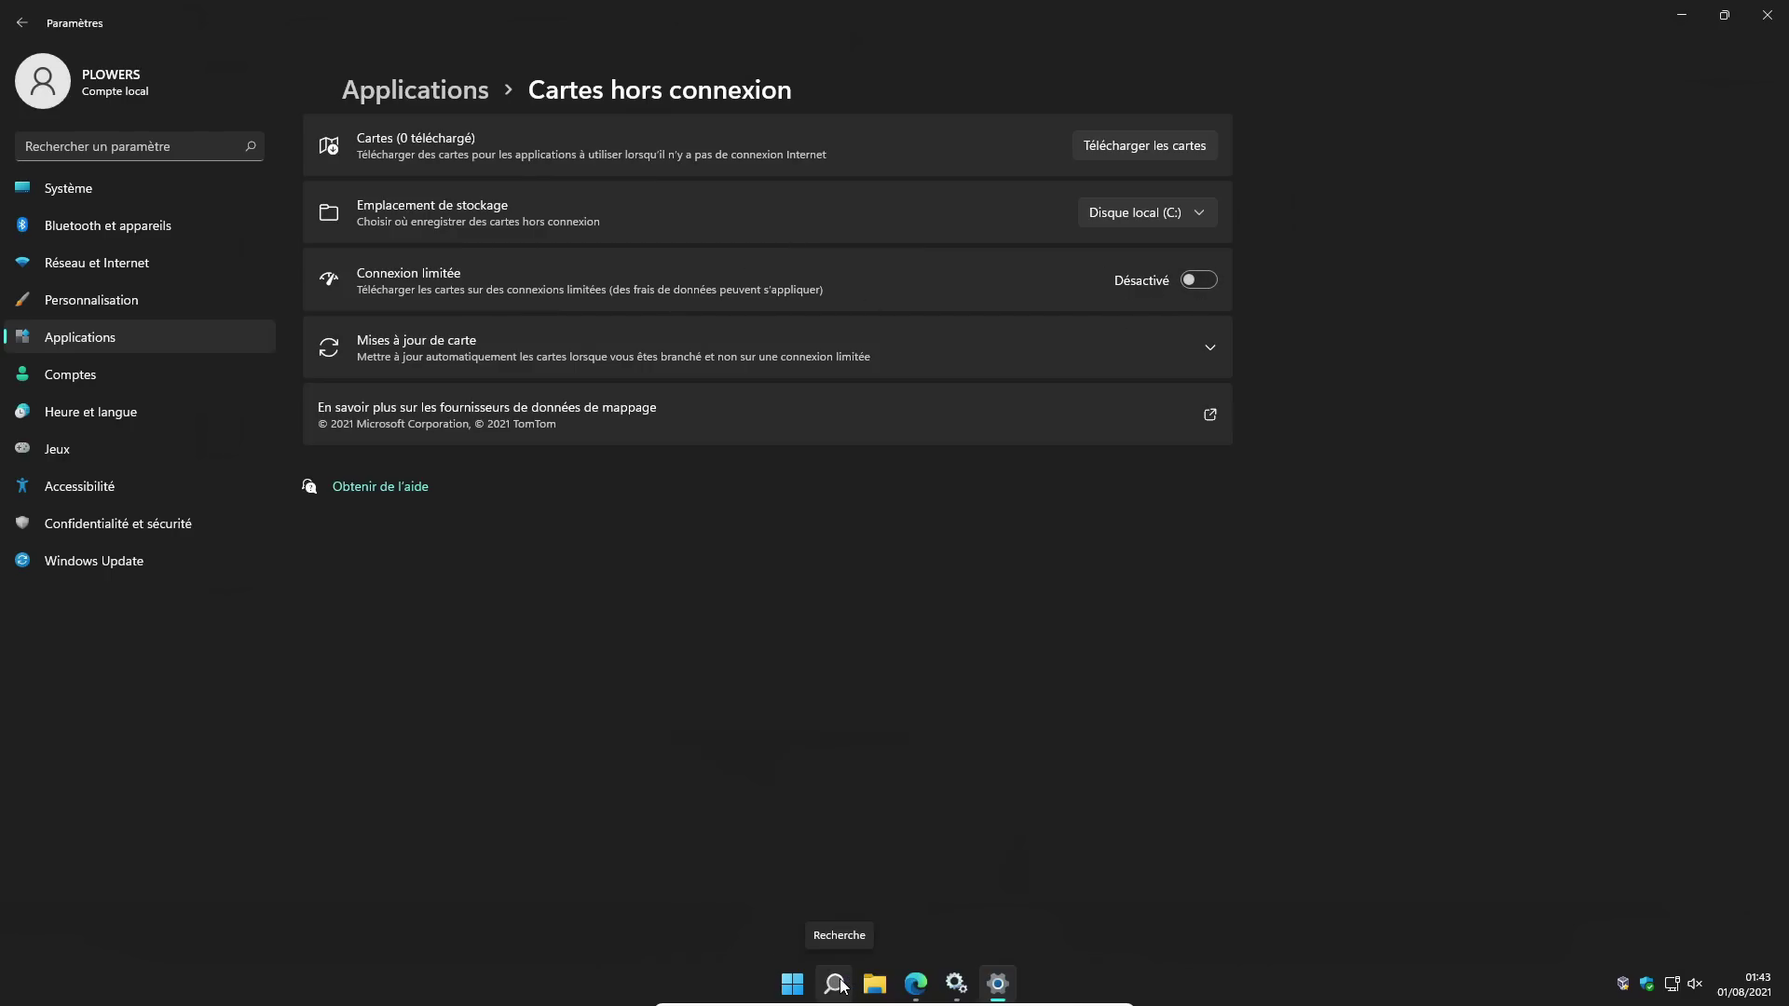
left_click(837, 984)
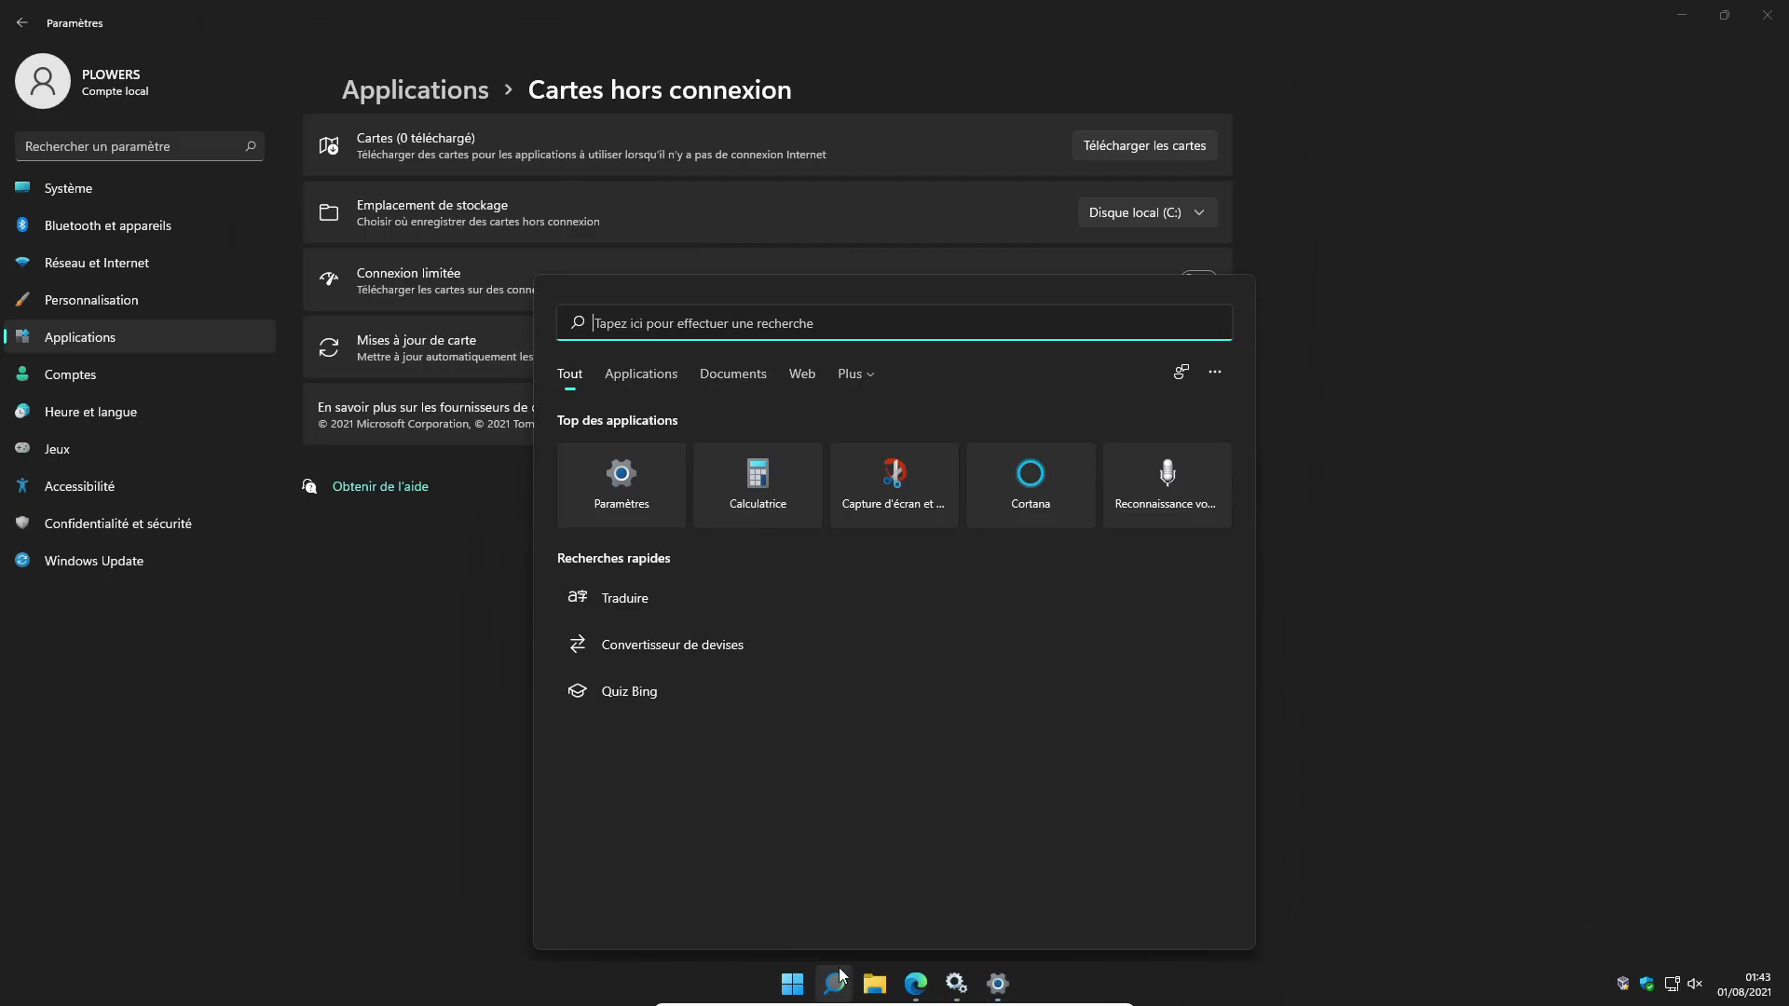
type("cartes")
left_click(720, 495)
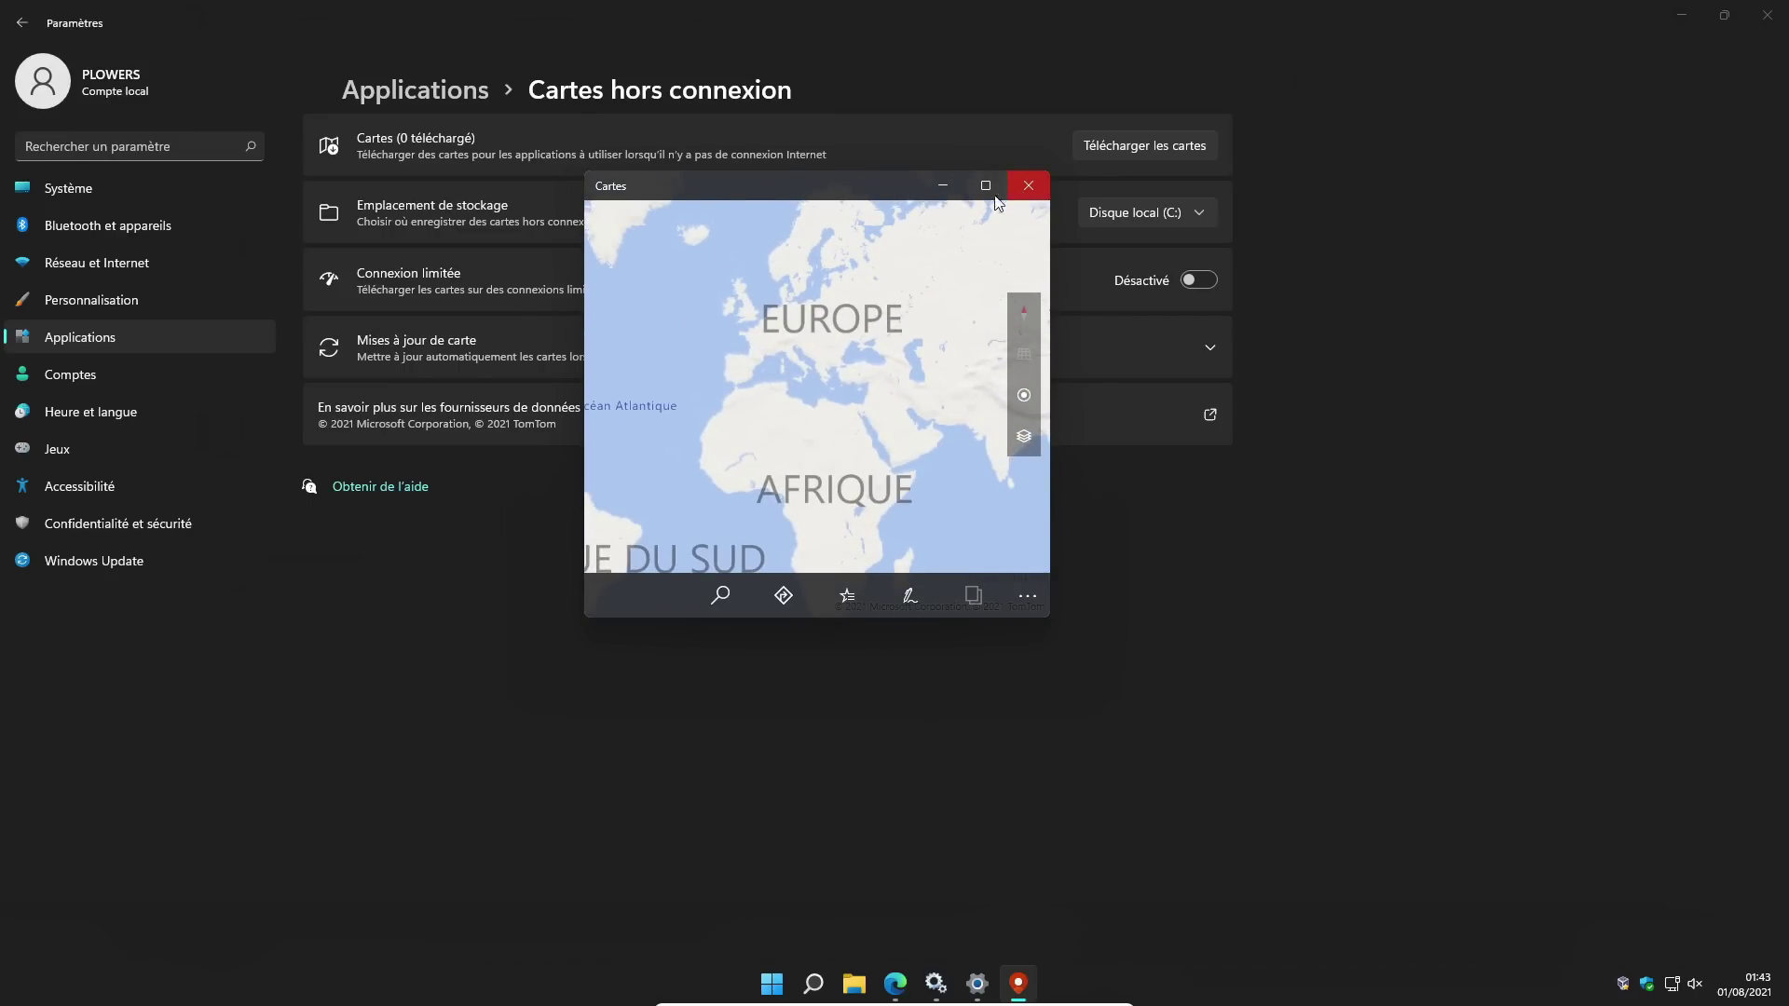
scroll(809, 395, "up", 3)
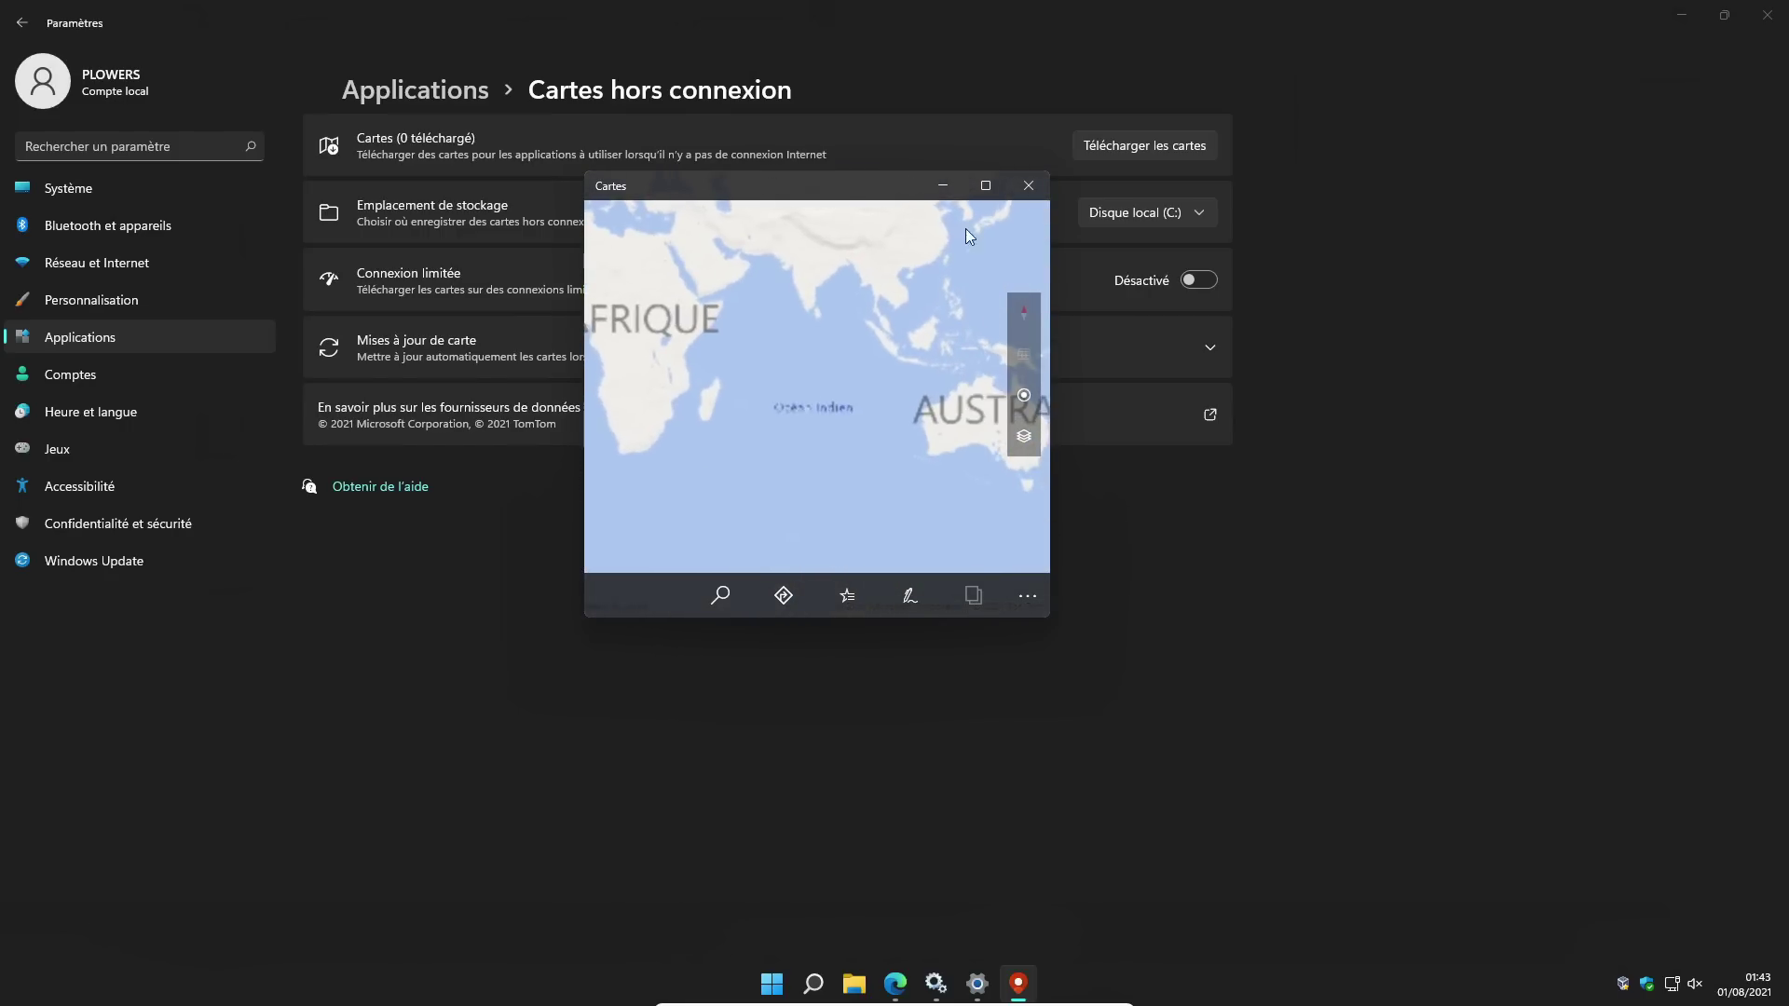
Step: Close the Cartes app and expand the Mises à jour de carte options to check automatic map updates
left_click(1029, 185)
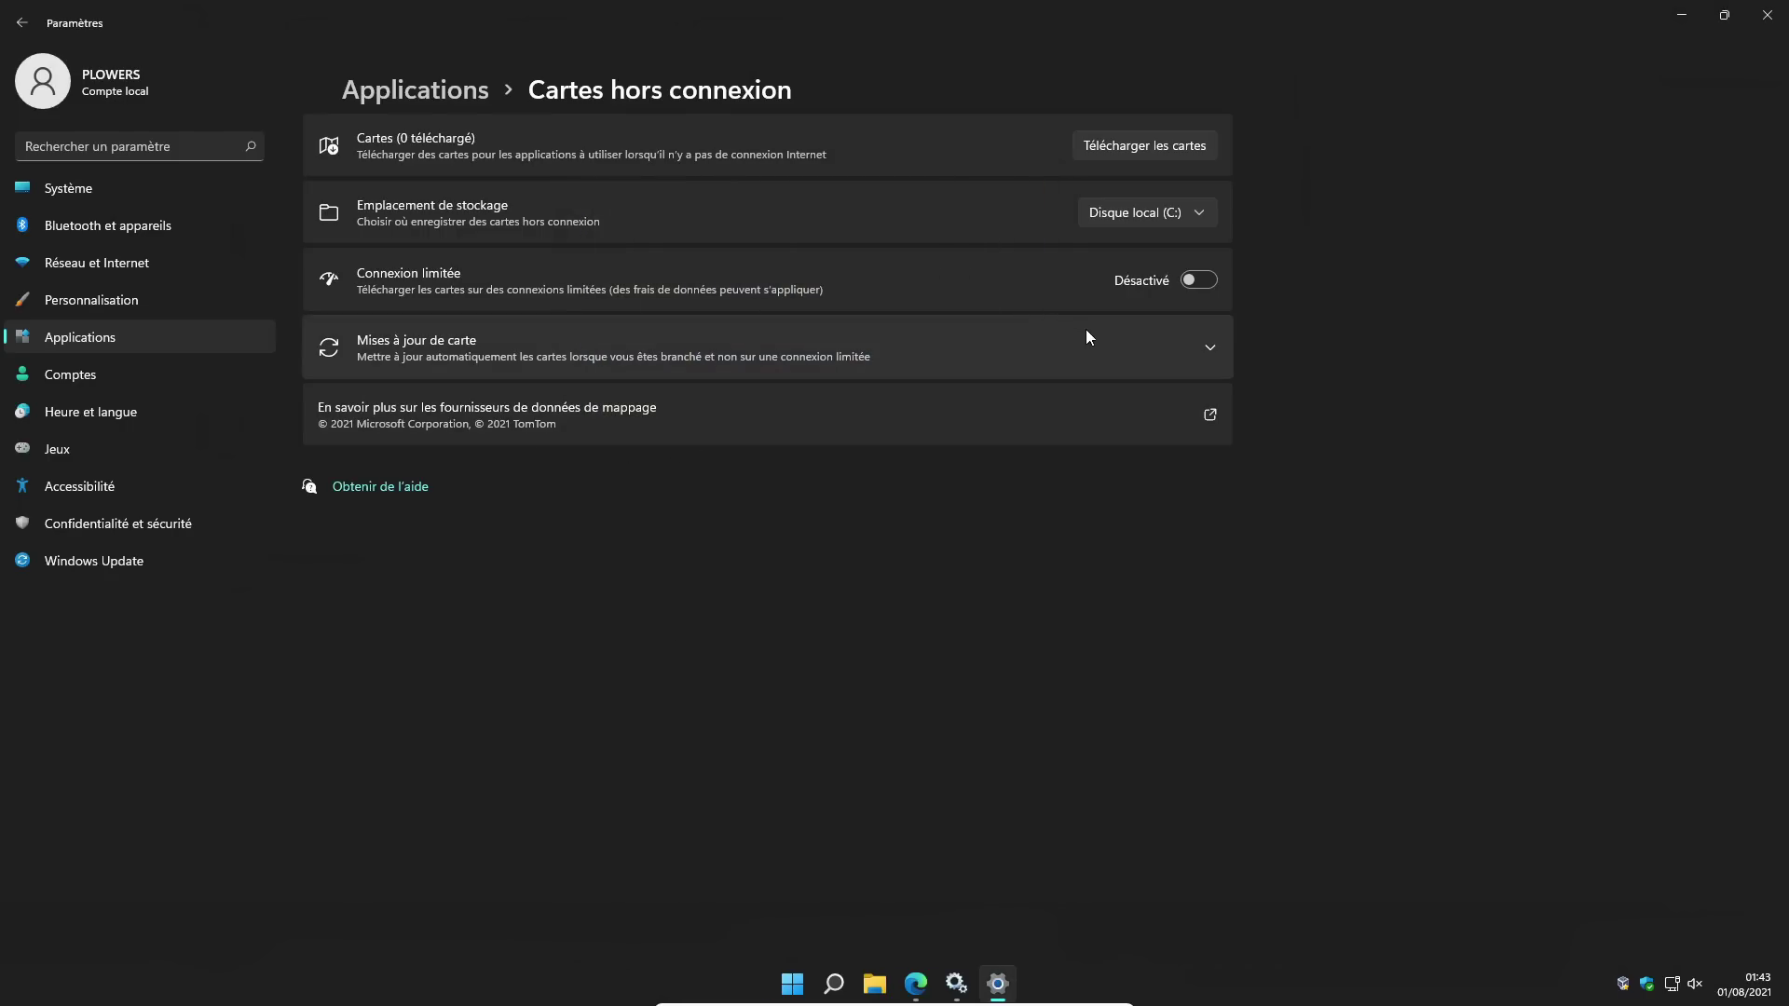
left_click(1143, 352)
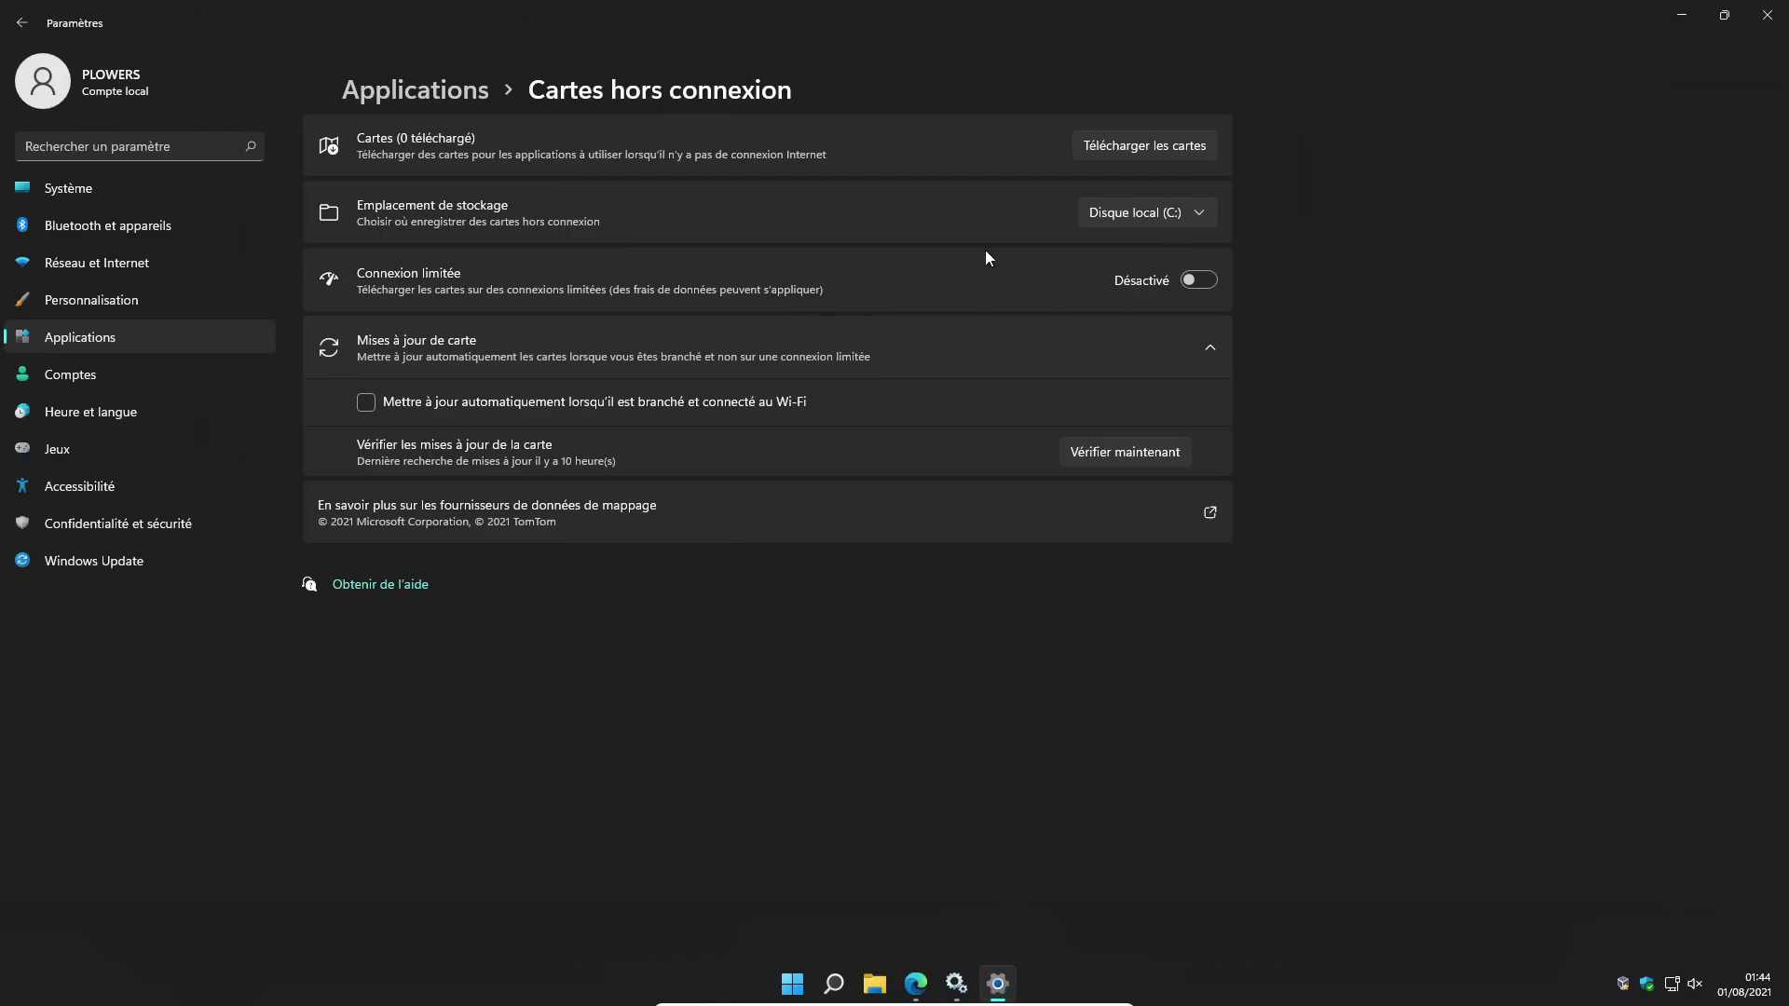
Step: In the Démarrage settings under Applications, switch the Windows Security notification icon off and back on
left_click(410, 97)
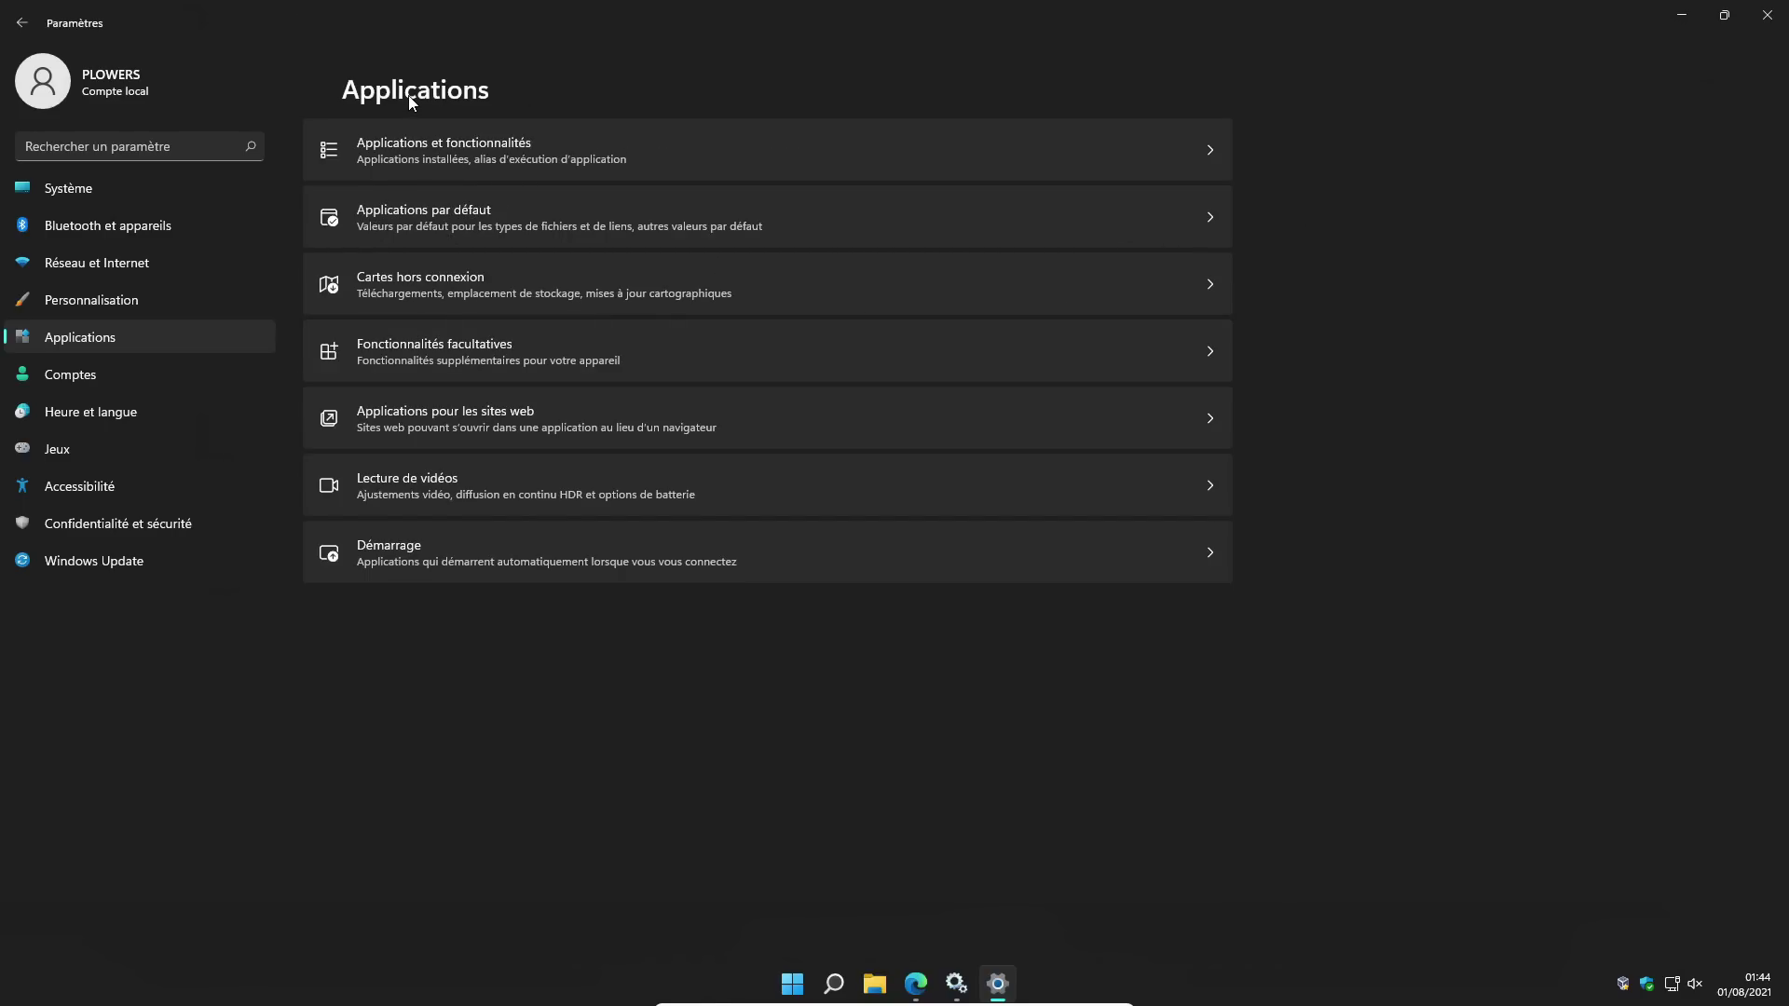
left_click(410, 557)
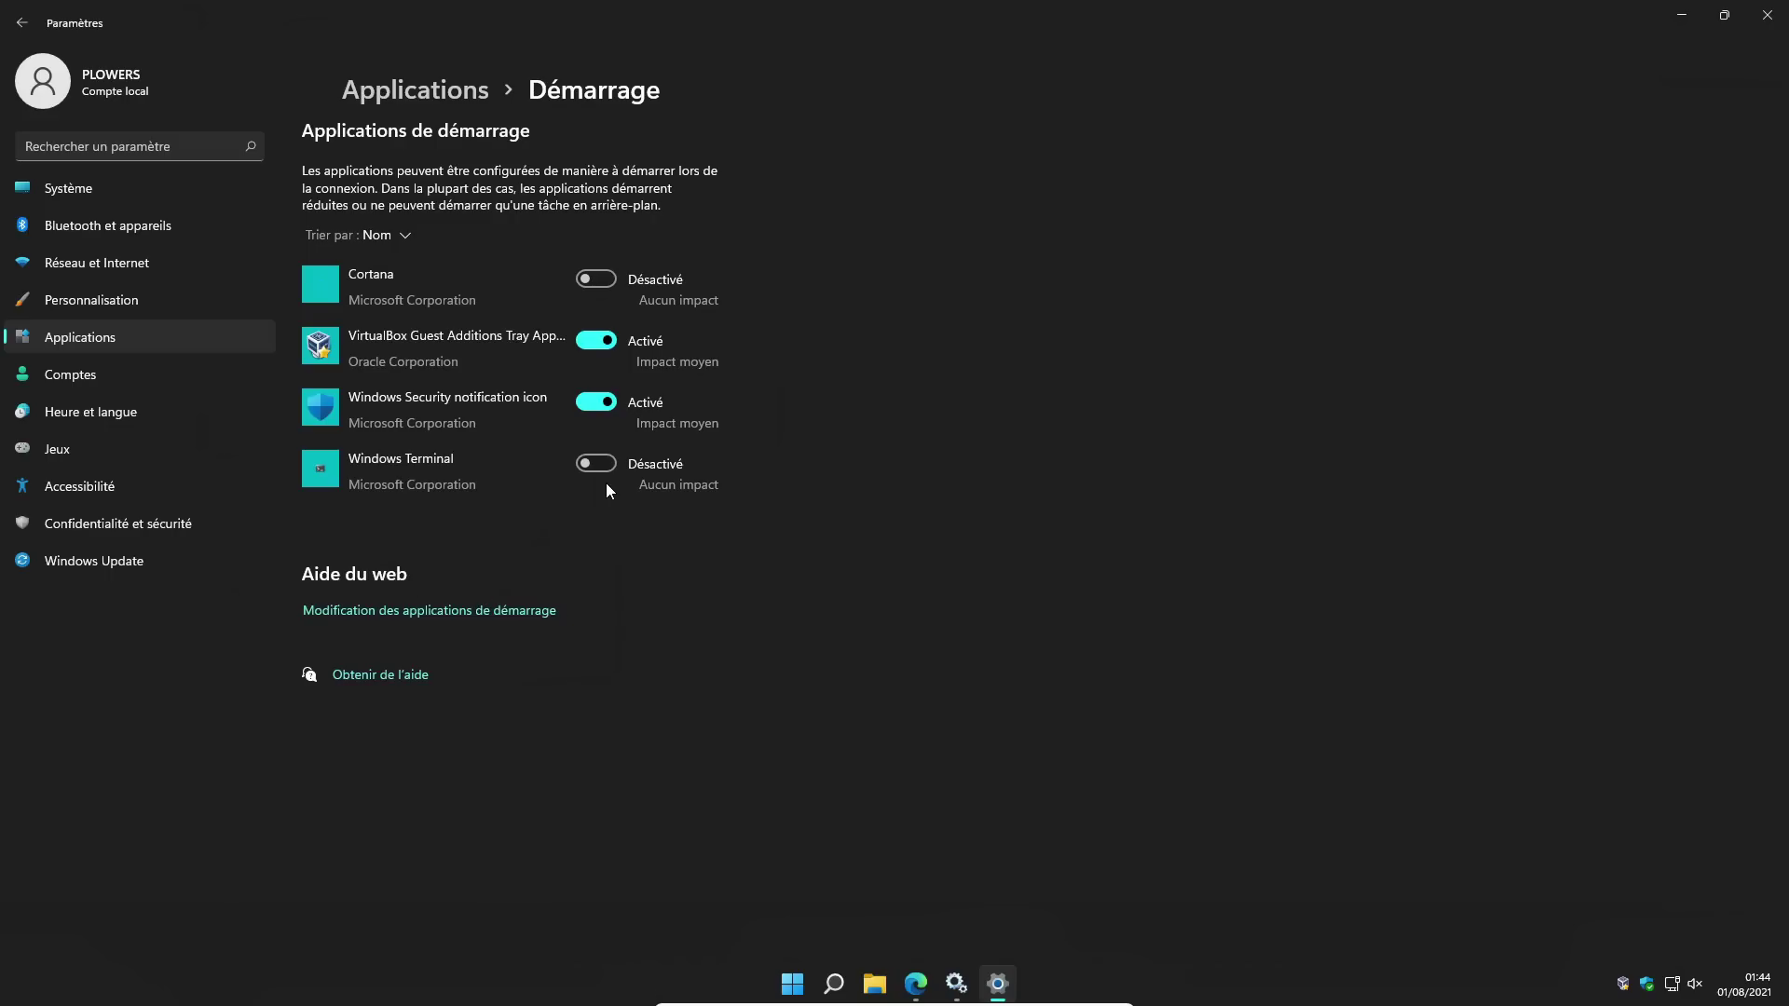
left_click(601, 402)
left_click(604, 401)
Step: Check the Xbox Game Bar setting and the Captures recording preferences, including the game audio options, under Jeux
left_click(71, 449)
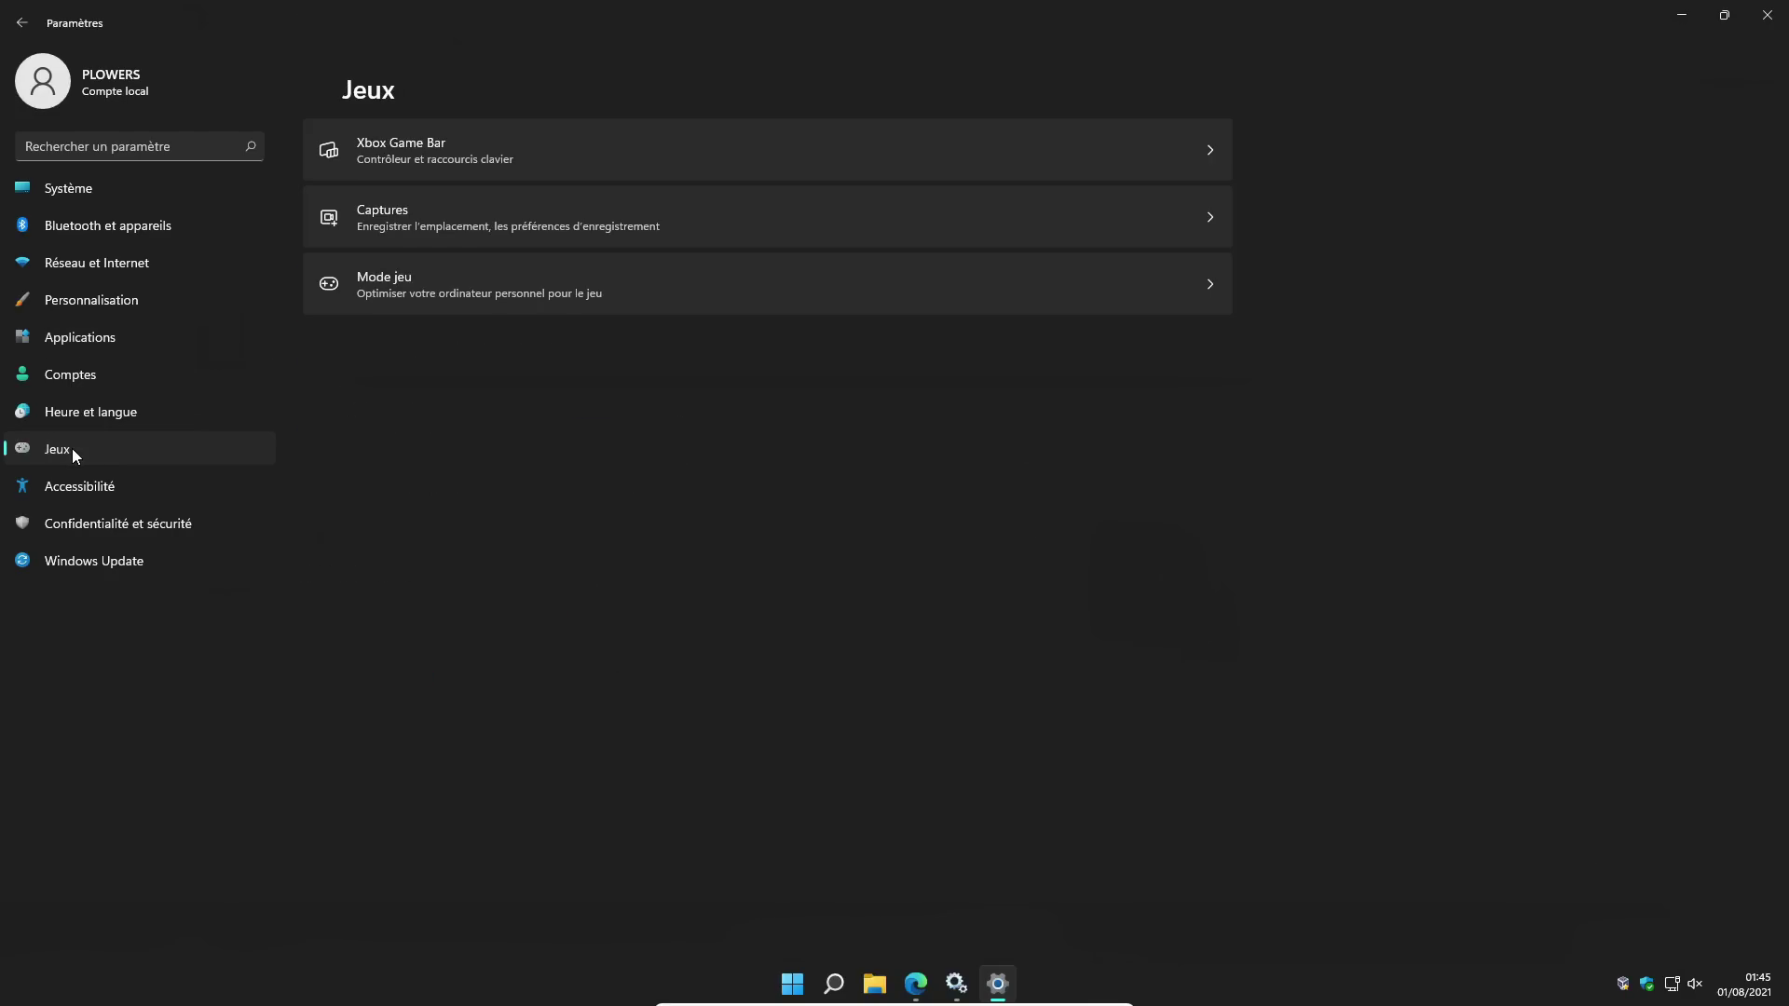
left_click(447, 148)
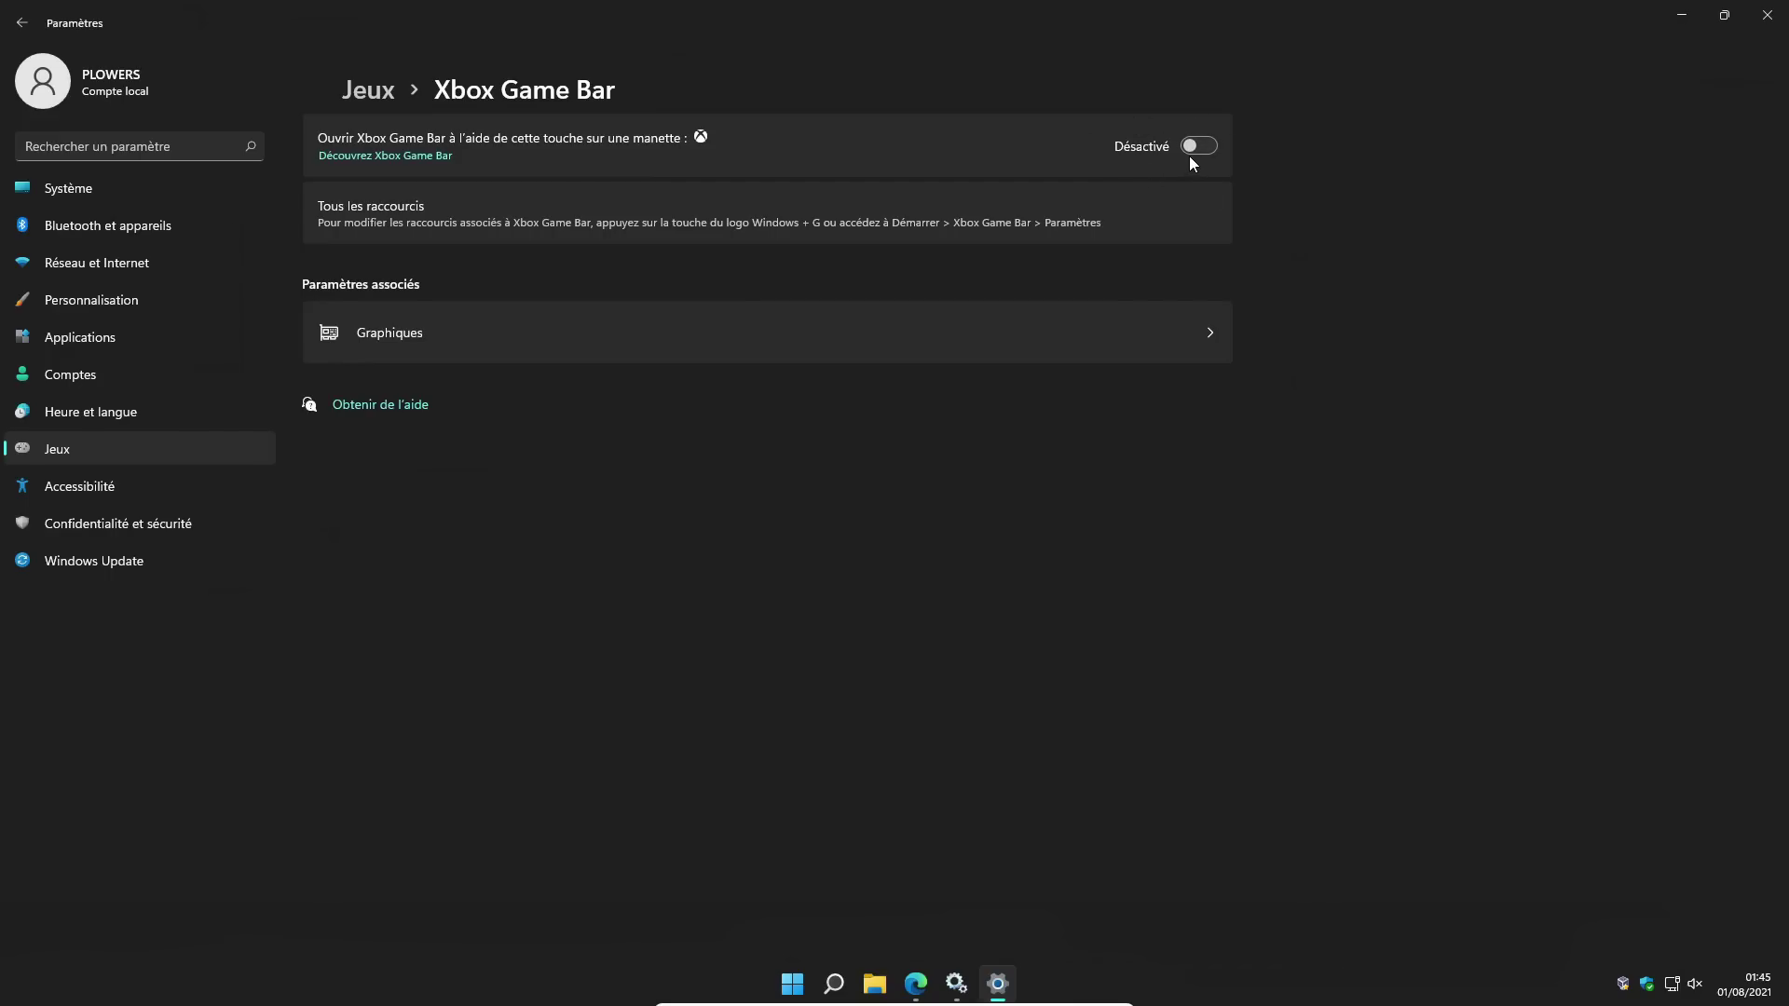
left_click(379, 82)
left_click(402, 207)
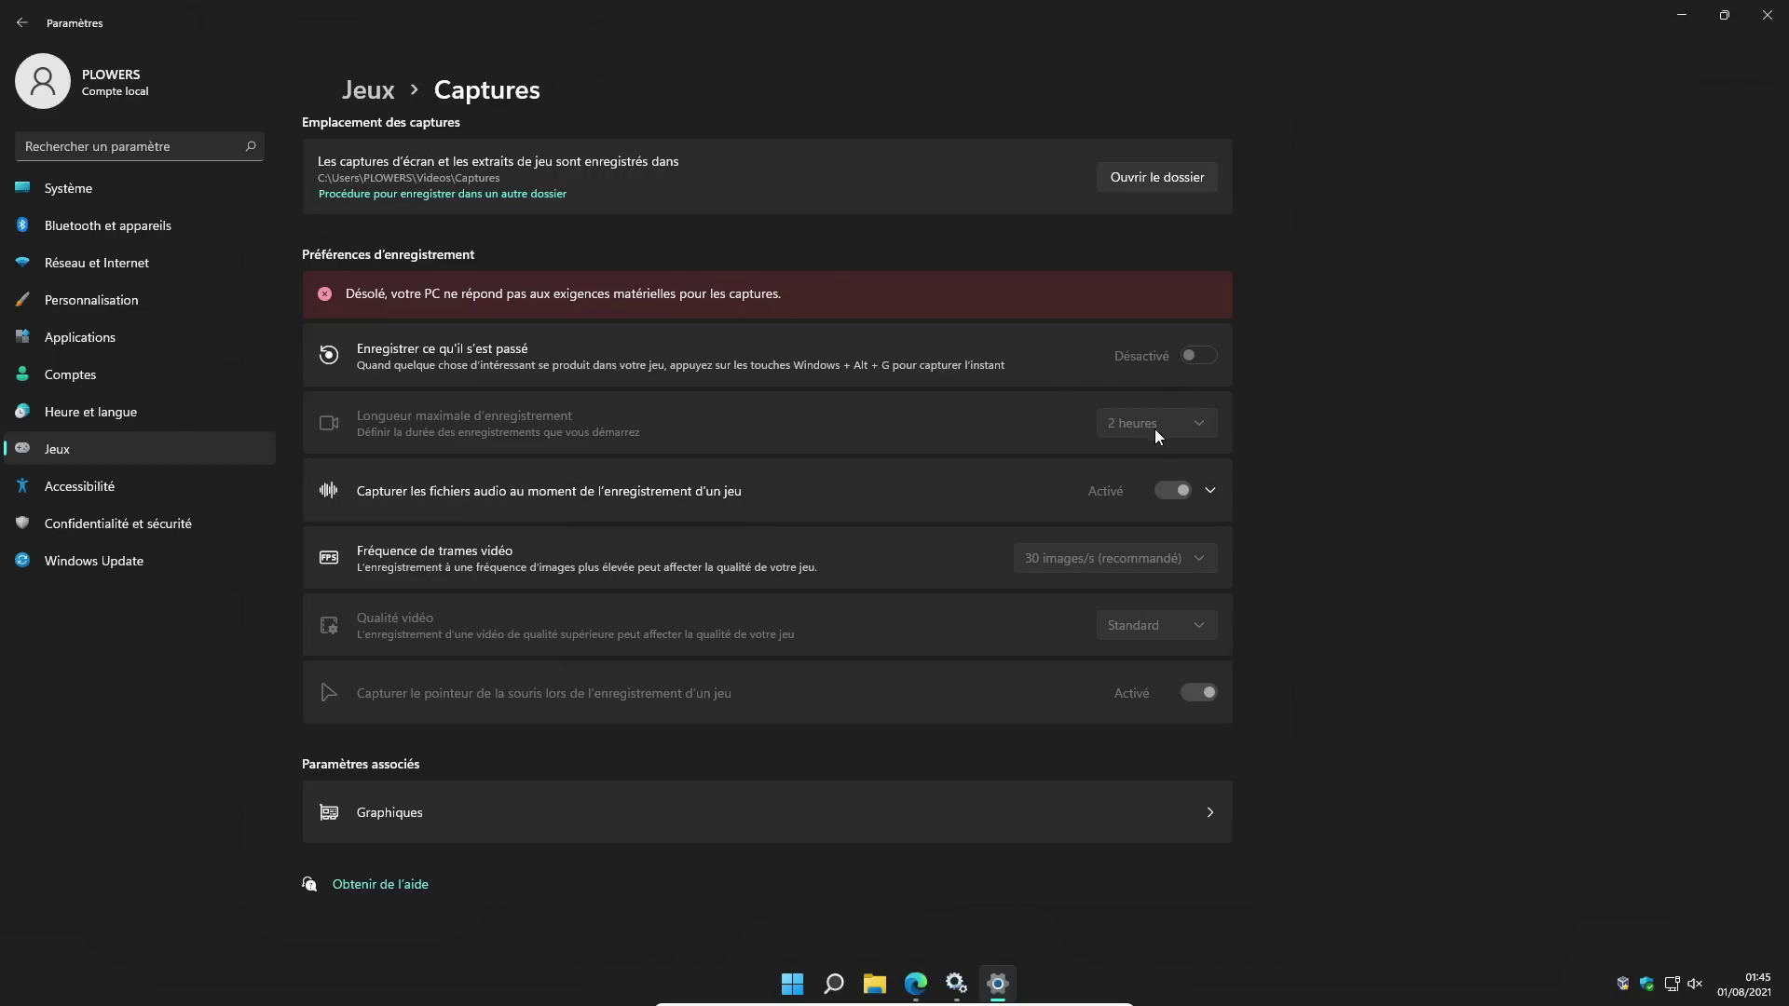
left_click(1204, 493)
left_click(1210, 493)
Step: Check the Mode jeu setting under Jeux and the Effets visuels settings under Accessibilité
left_click(368, 90)
left_click(399, 300)
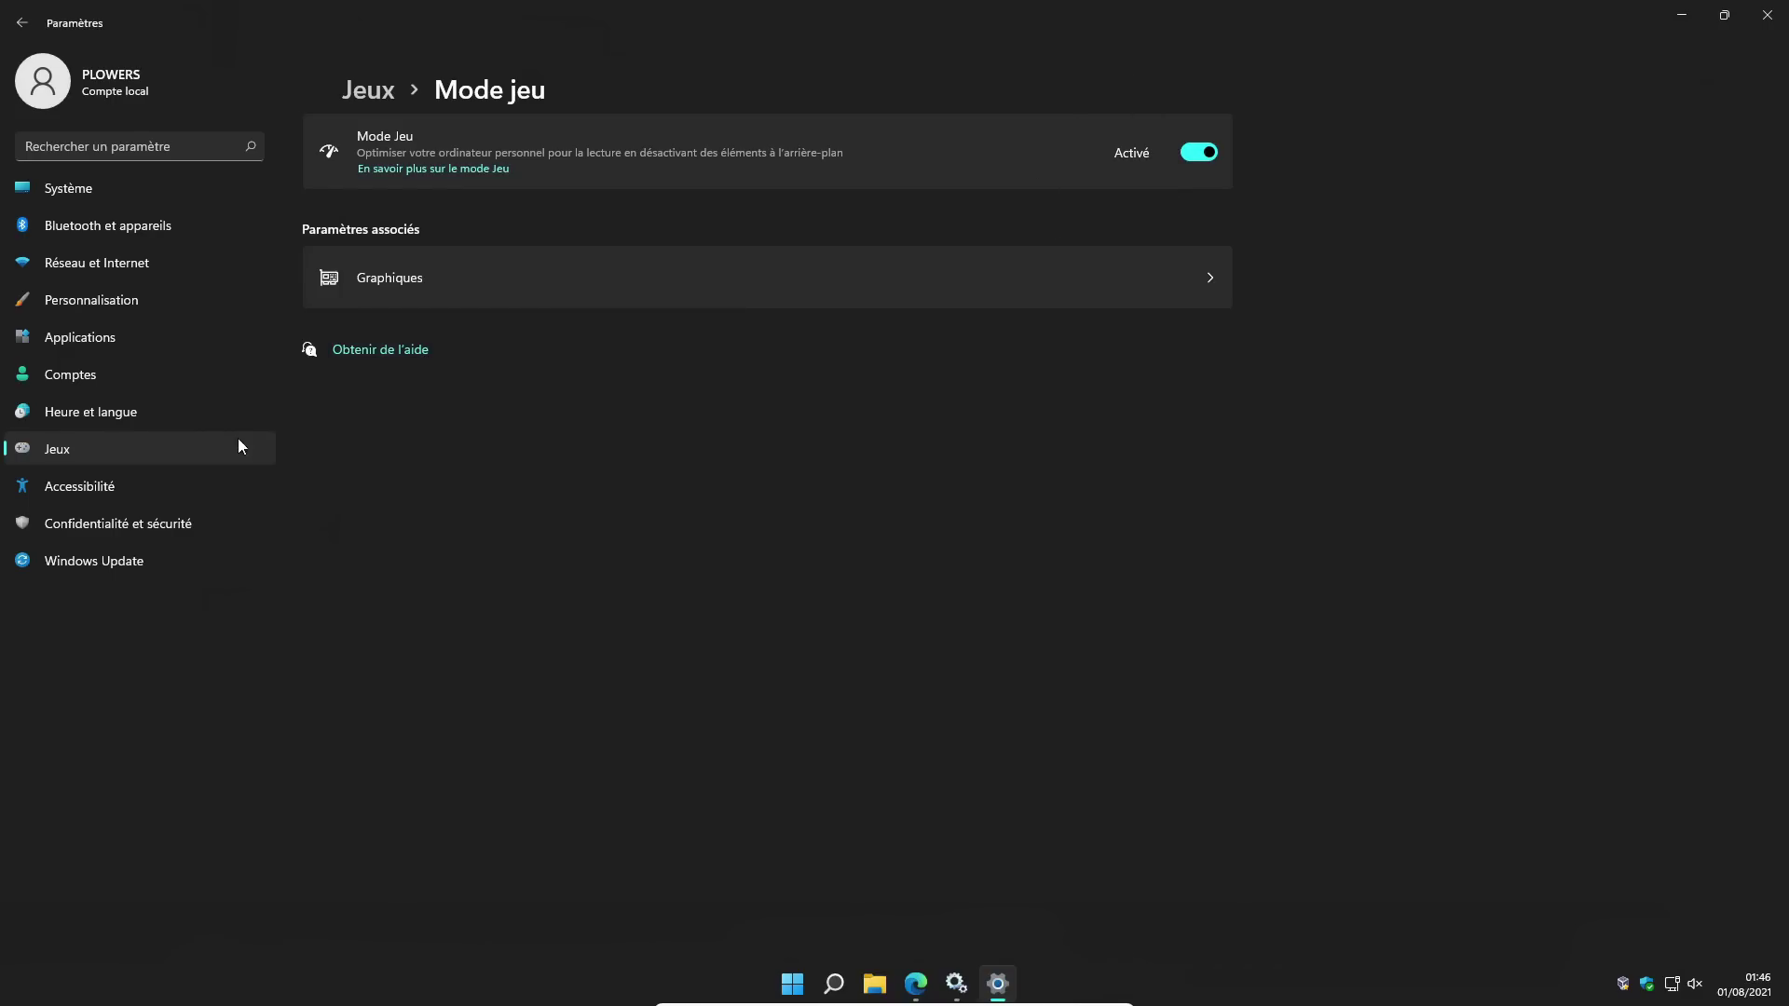
left_click(119, 486)
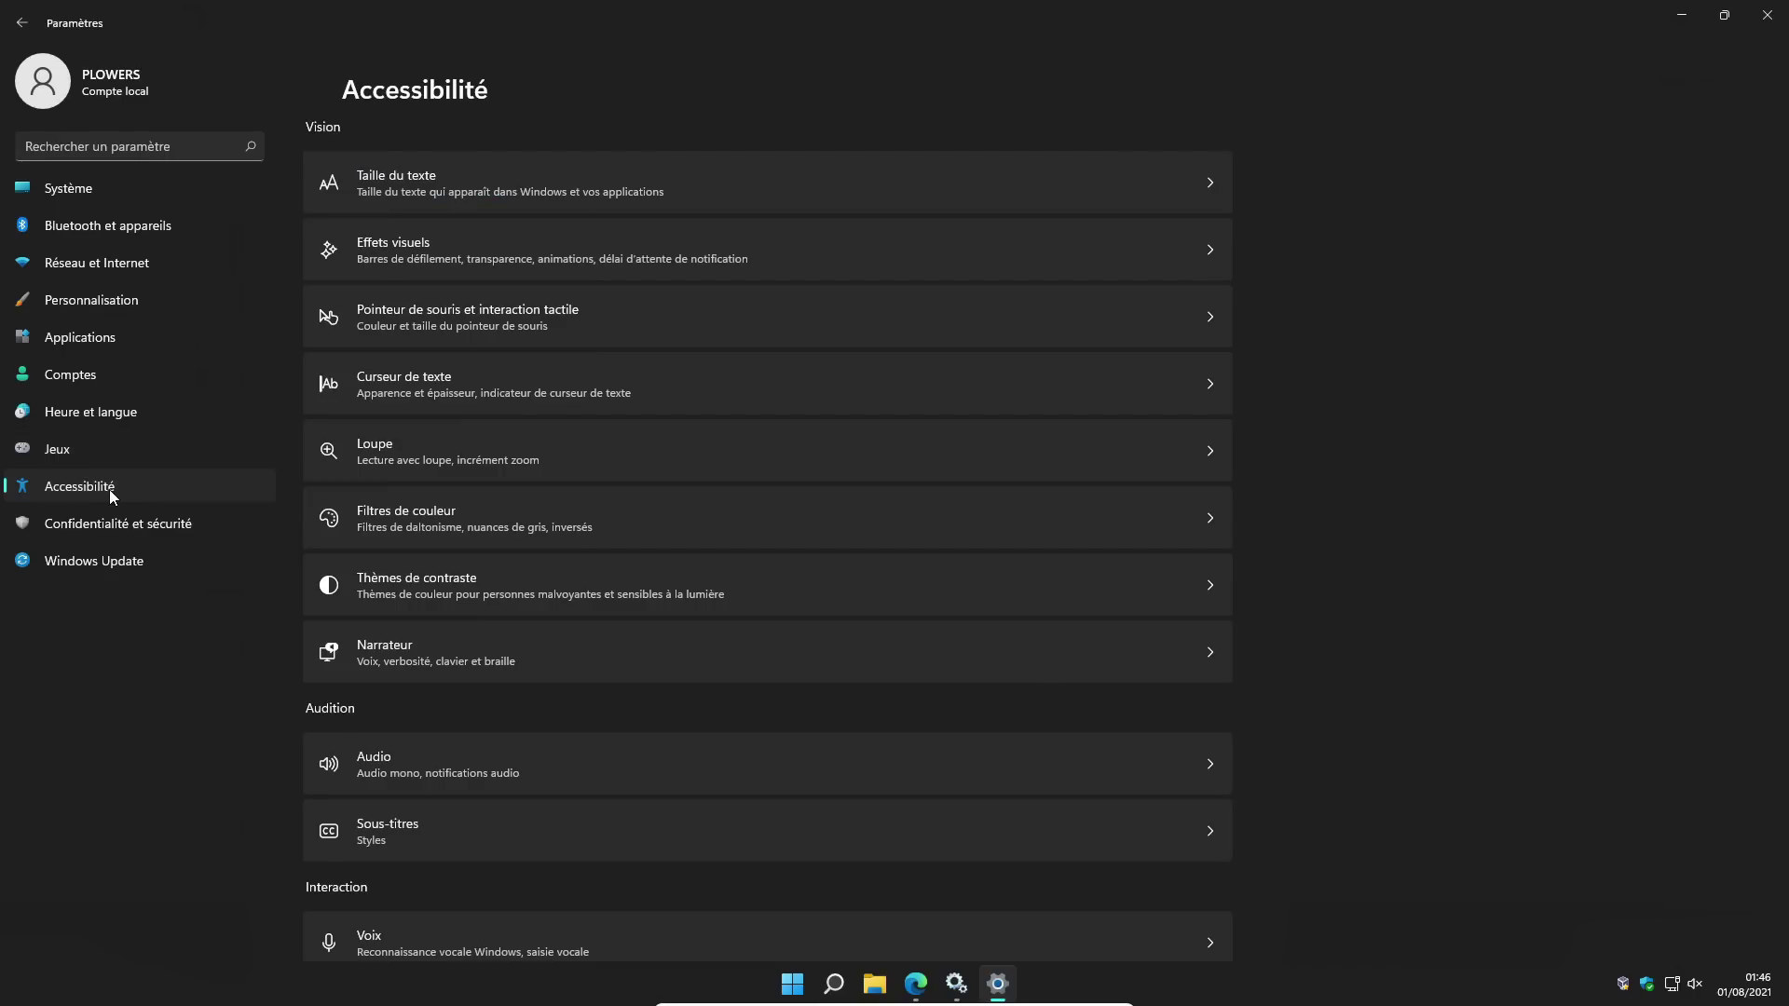
left_click(482, 253)
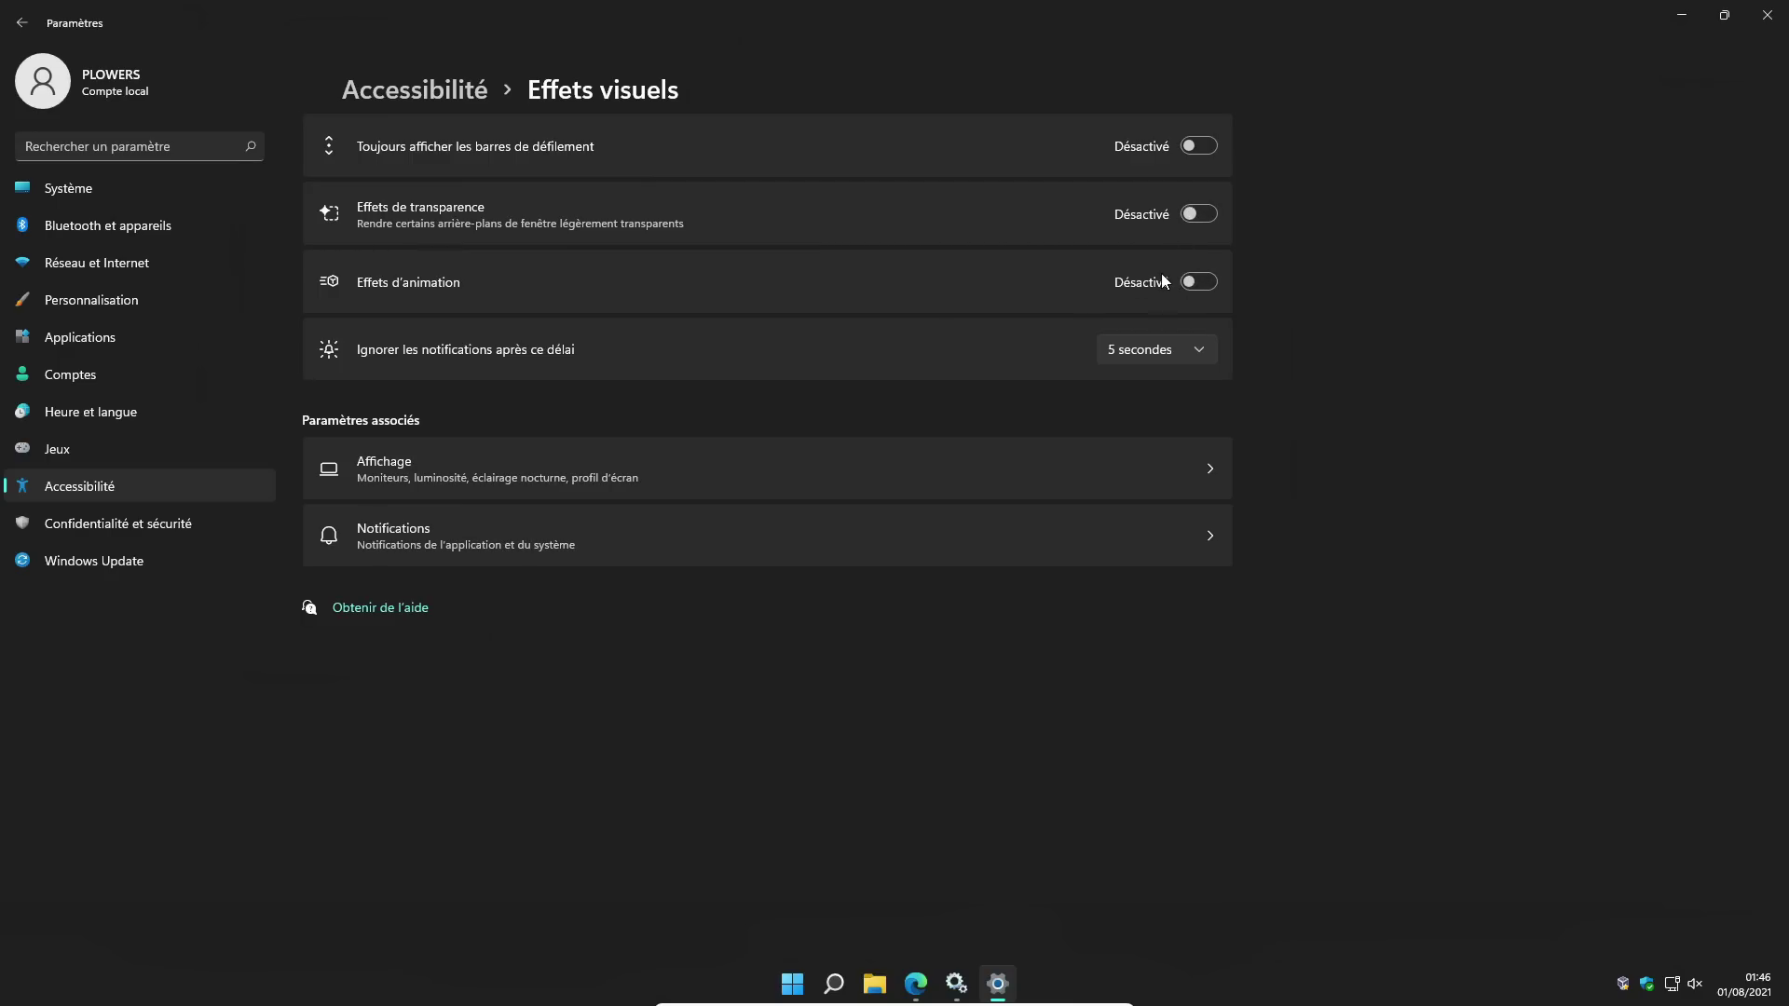
Step: Review the optional diagnostic data, handwriting and typing, Expériences personnalisées and diagnostic viewer options under Diagnostics et commentaires
left_click(151, 528)
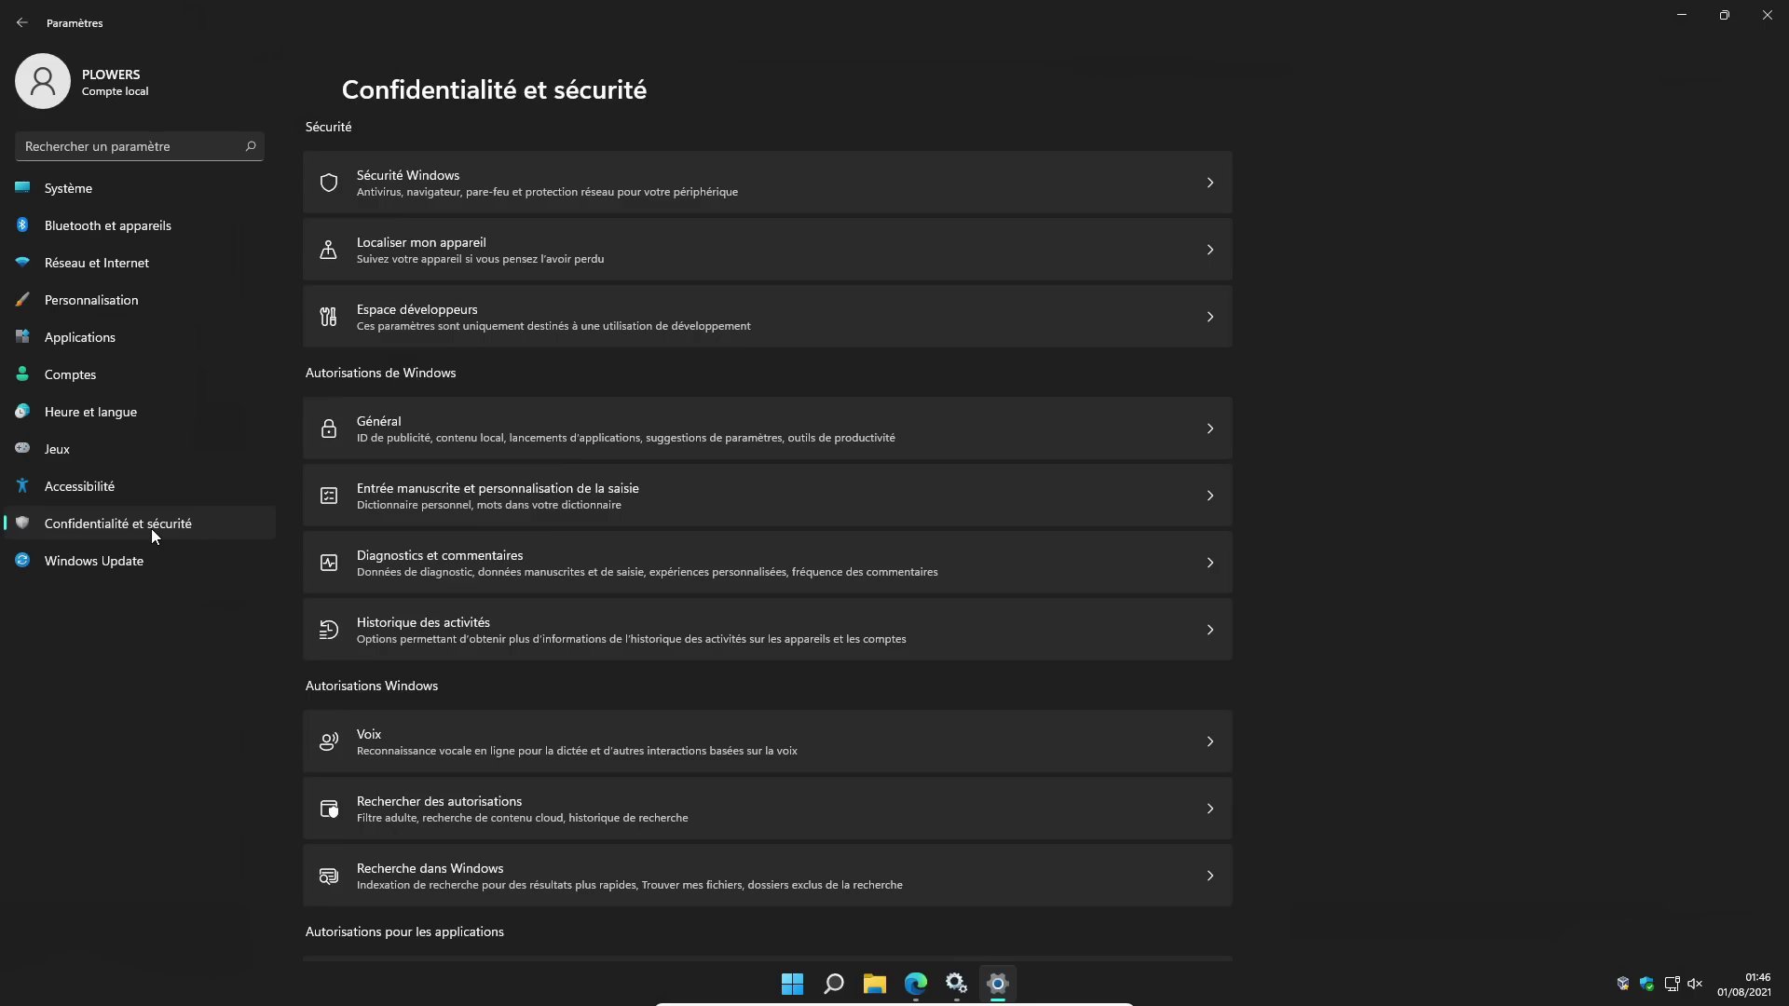
left_click(505, 566)
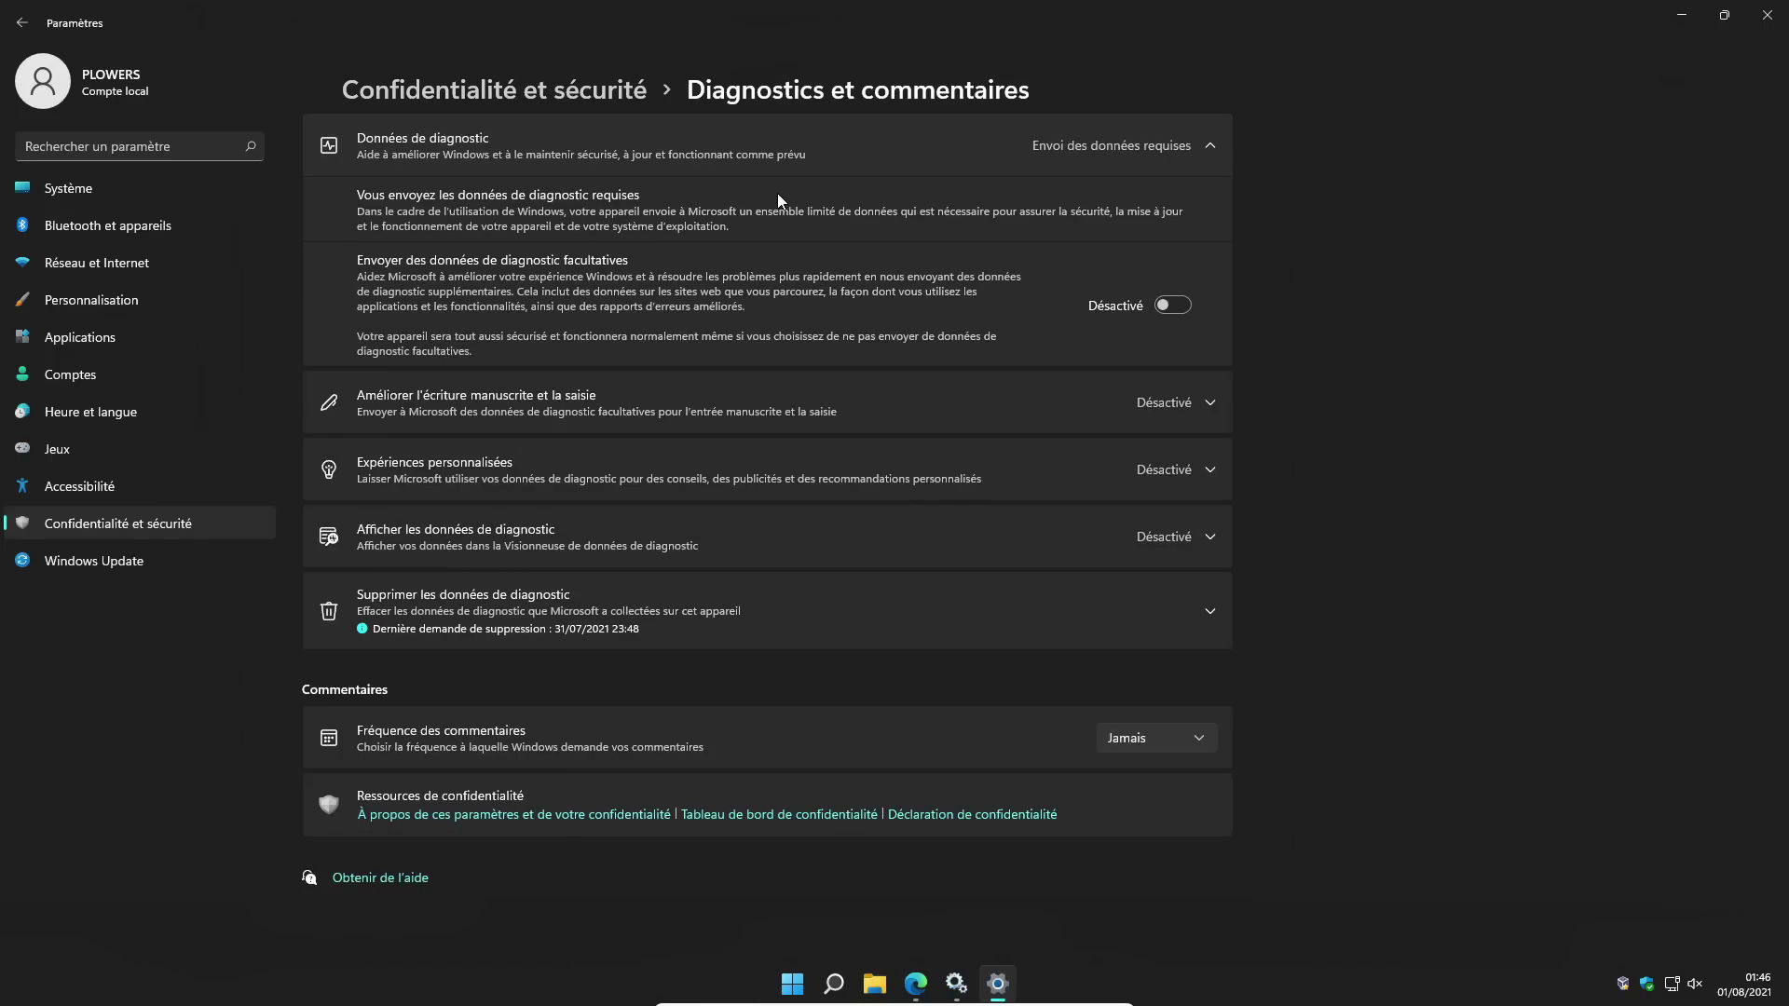
left_click(1075, 404)
left_click(1143, 424)
left_click(686, 475)
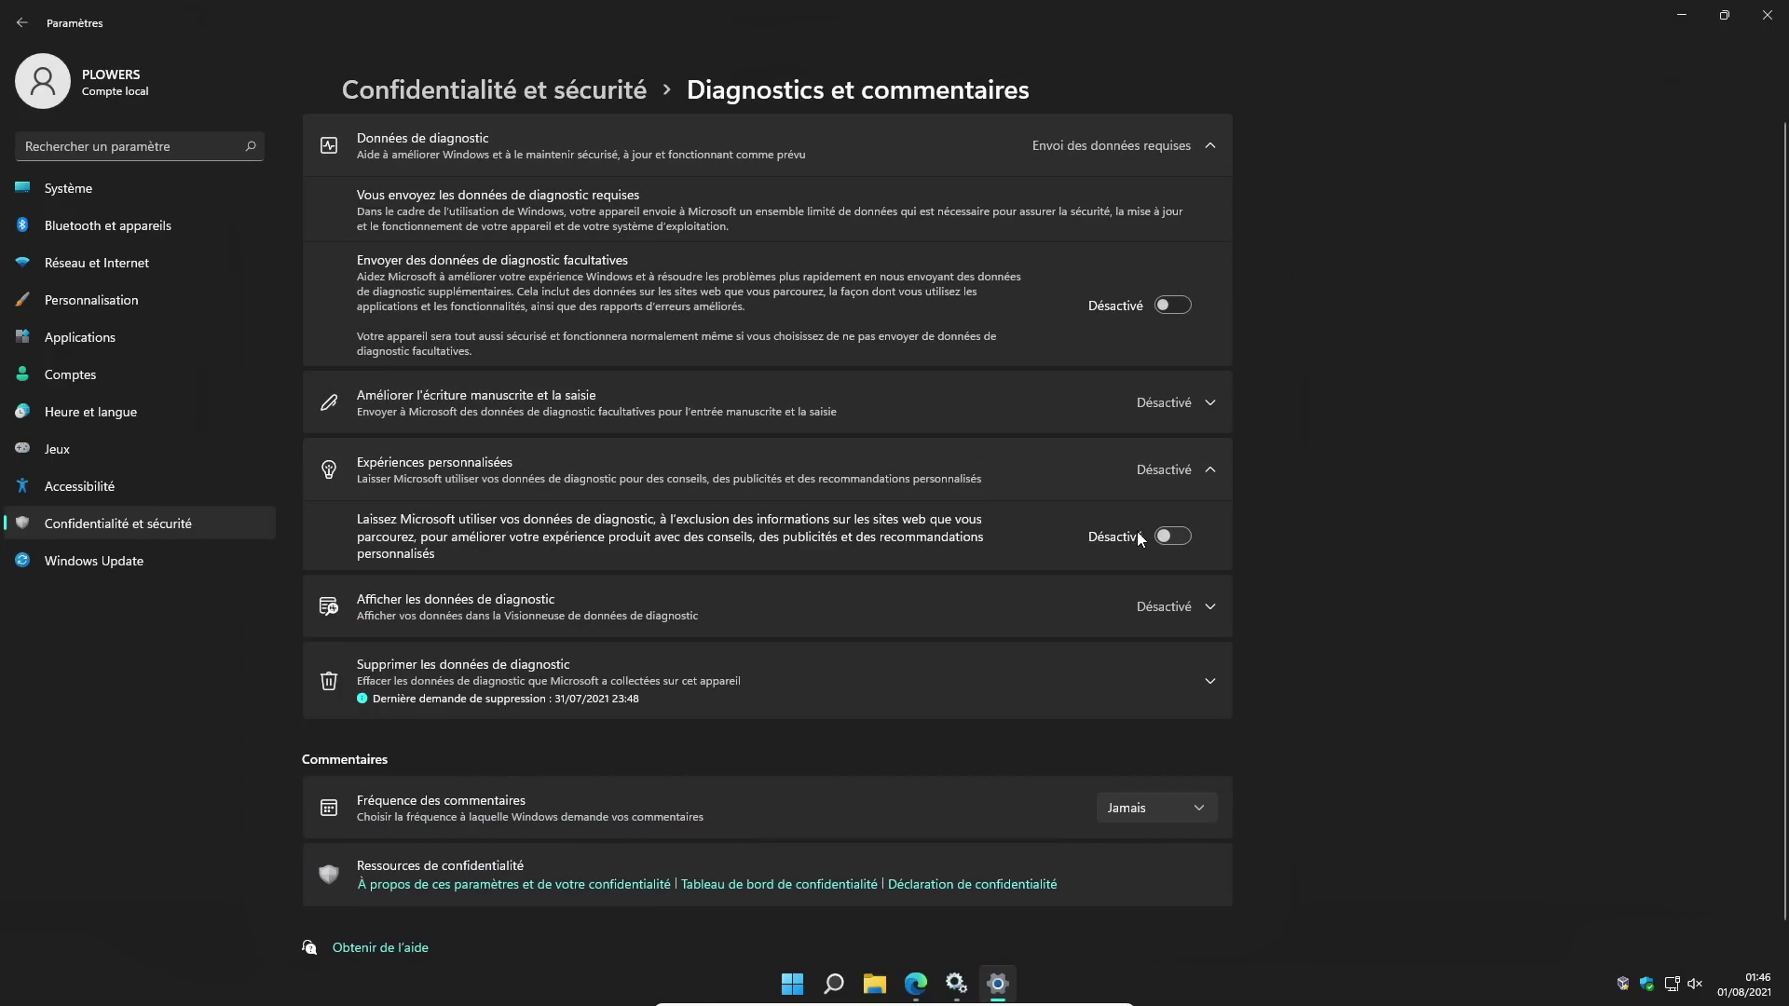
left_click(914, 477)
left_click(913, 554)
left_click(844, 540)
Step: Delete the diagnostic data collected on this device and choose Jamais for Fréquence des commentaires
left_click(893, 611)
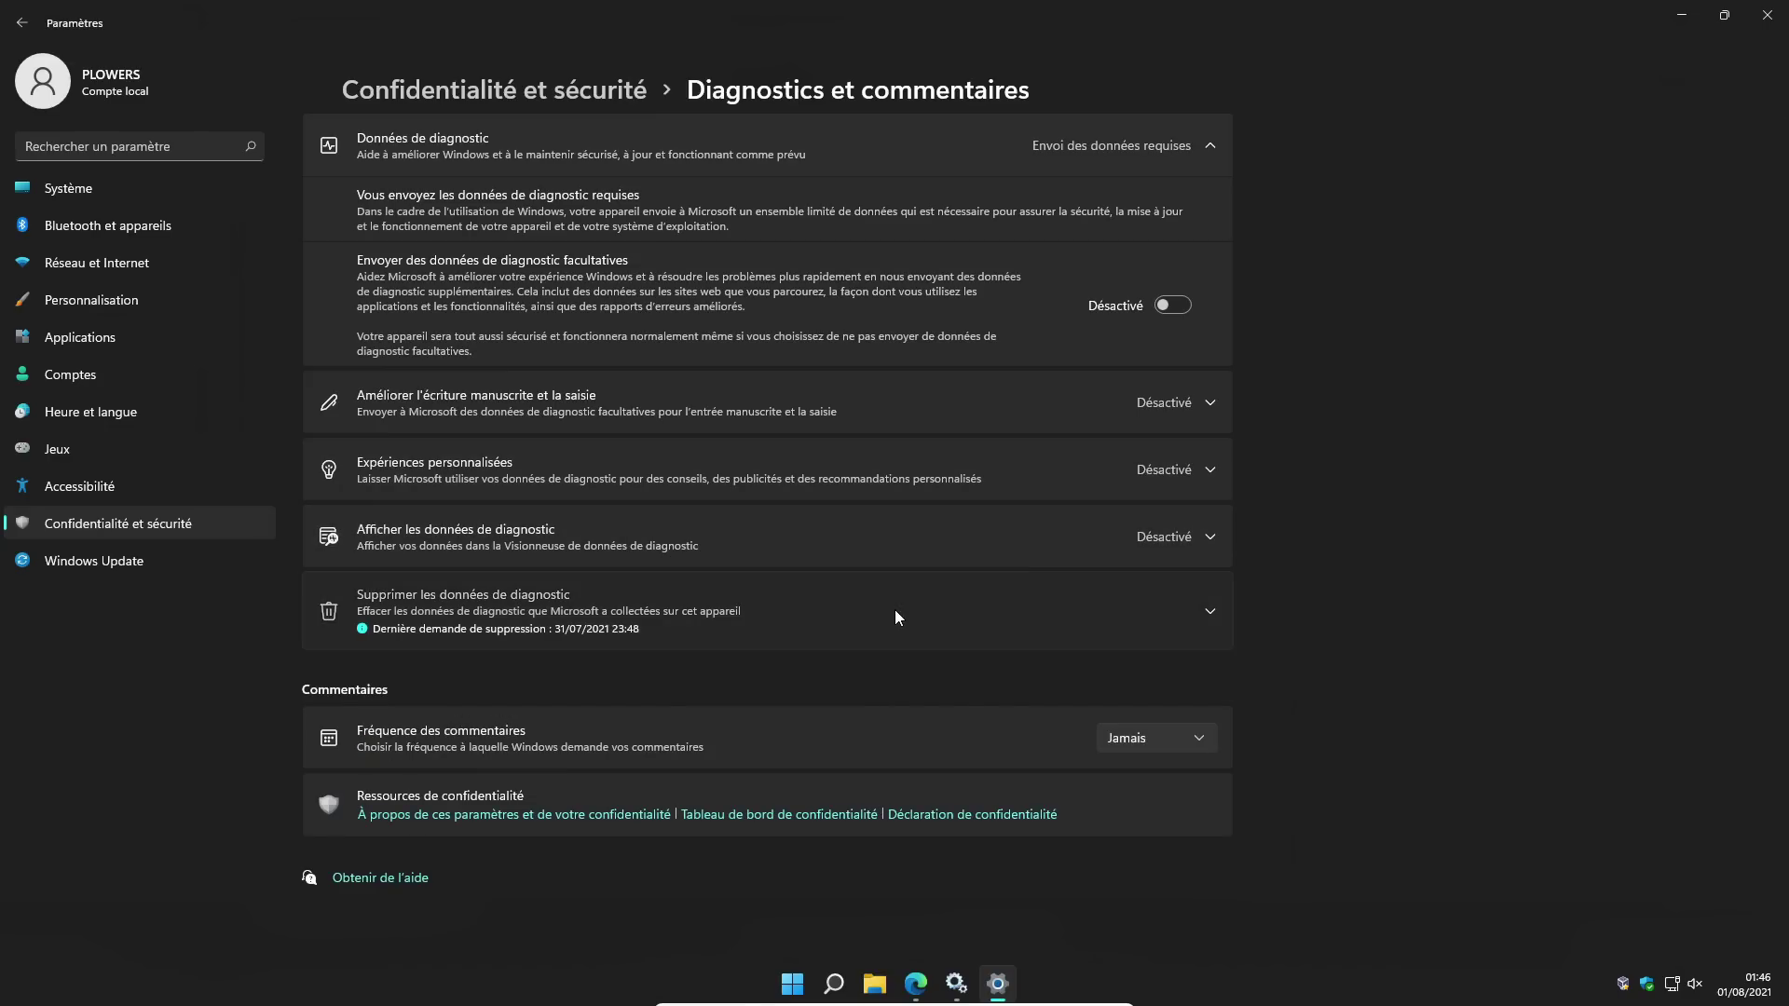
left_click(1149, 684)
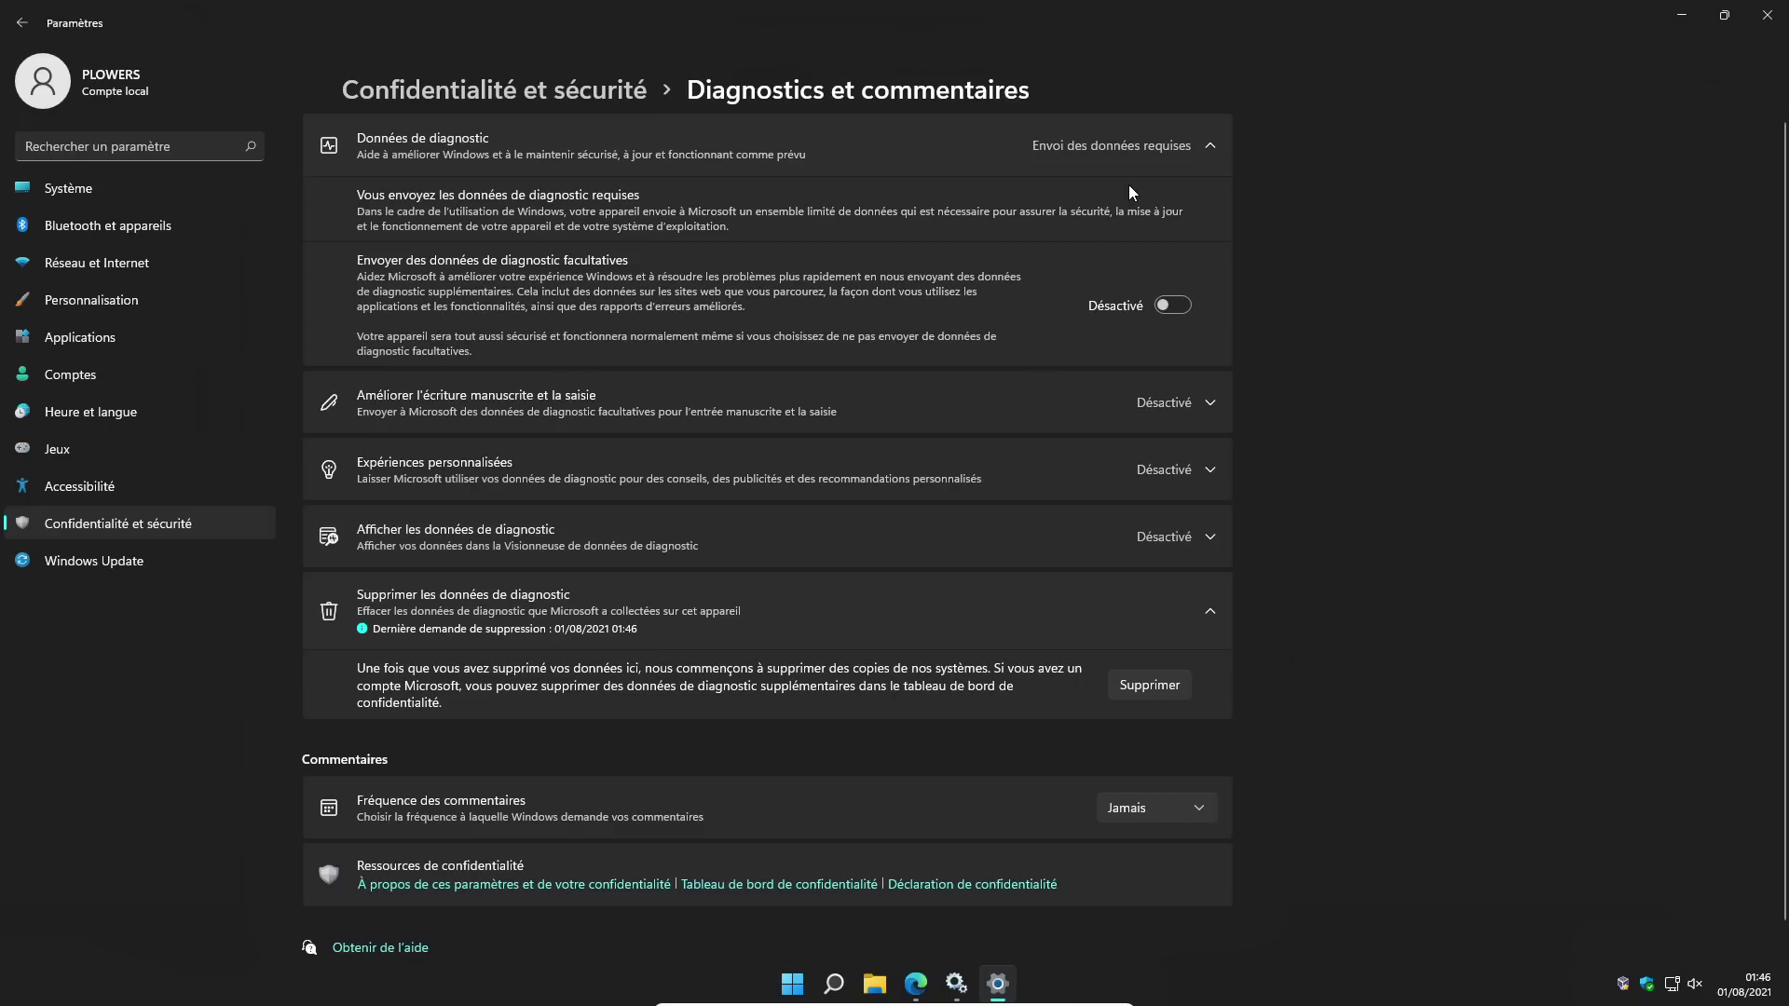
scroll(1167, 574, "down", 1)
left_click(1193, 781)
left_click(1191, 775)
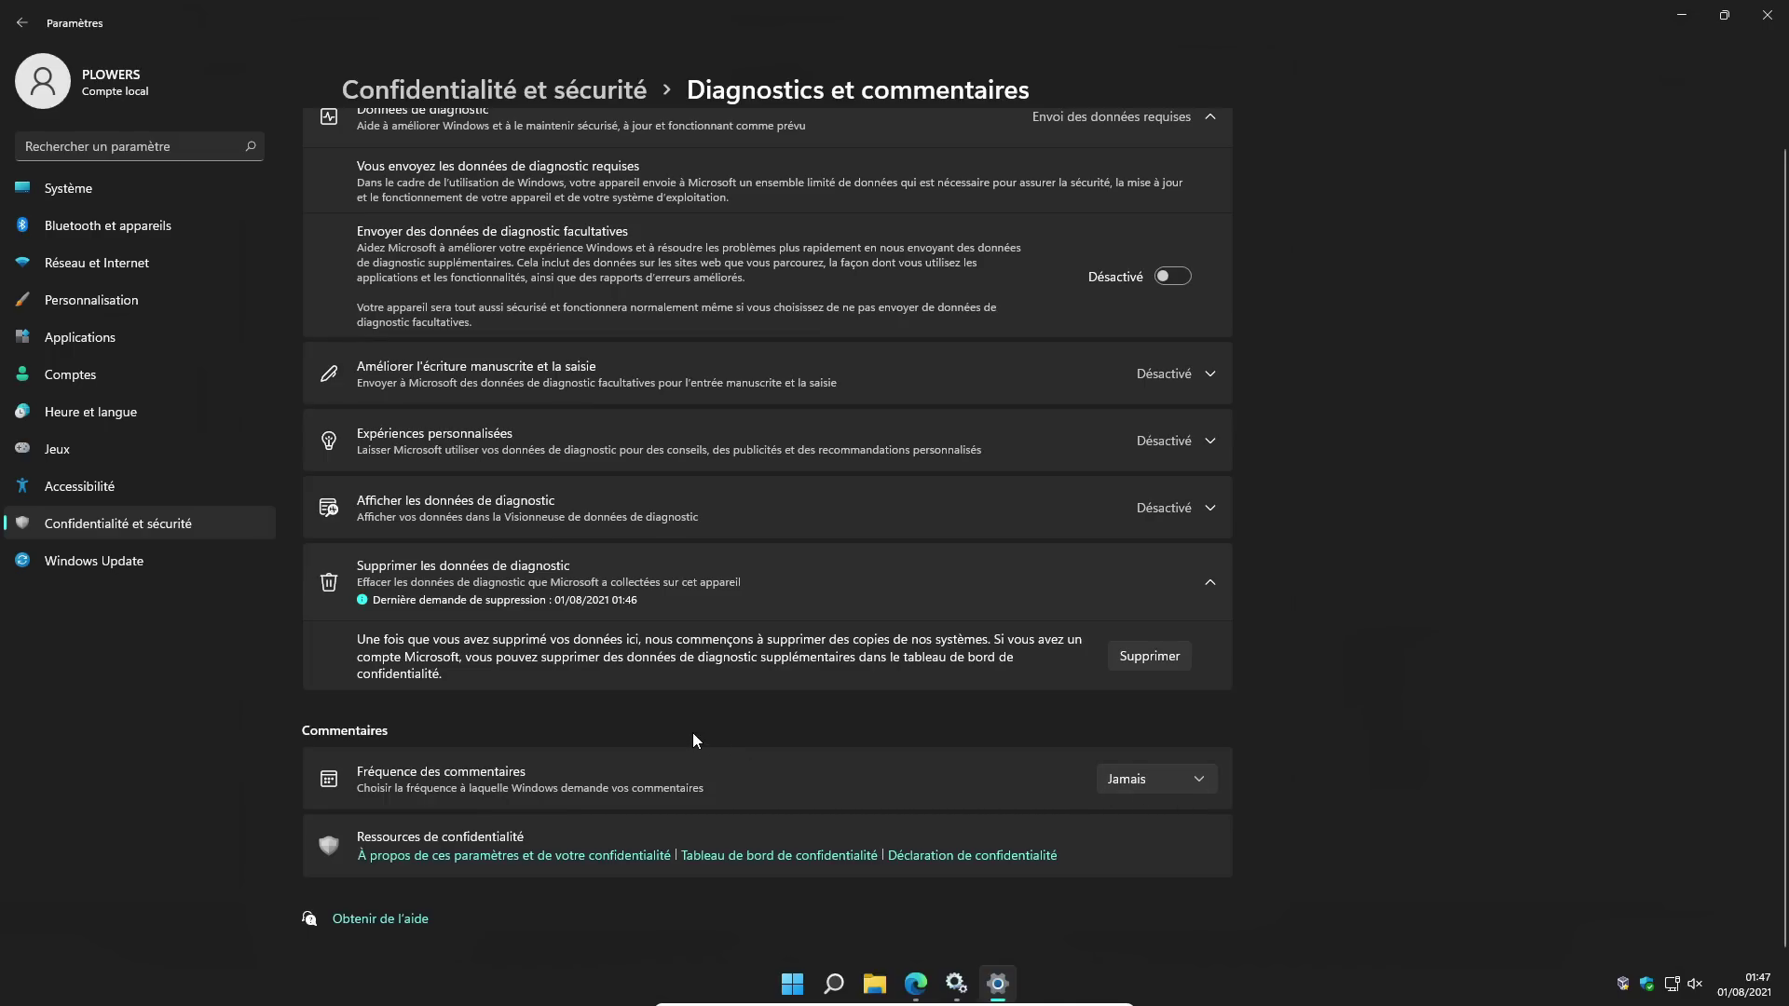
Step: Clear the activity history in Historique des activités under Confidentialité et sécurité
left_click(90, 527)
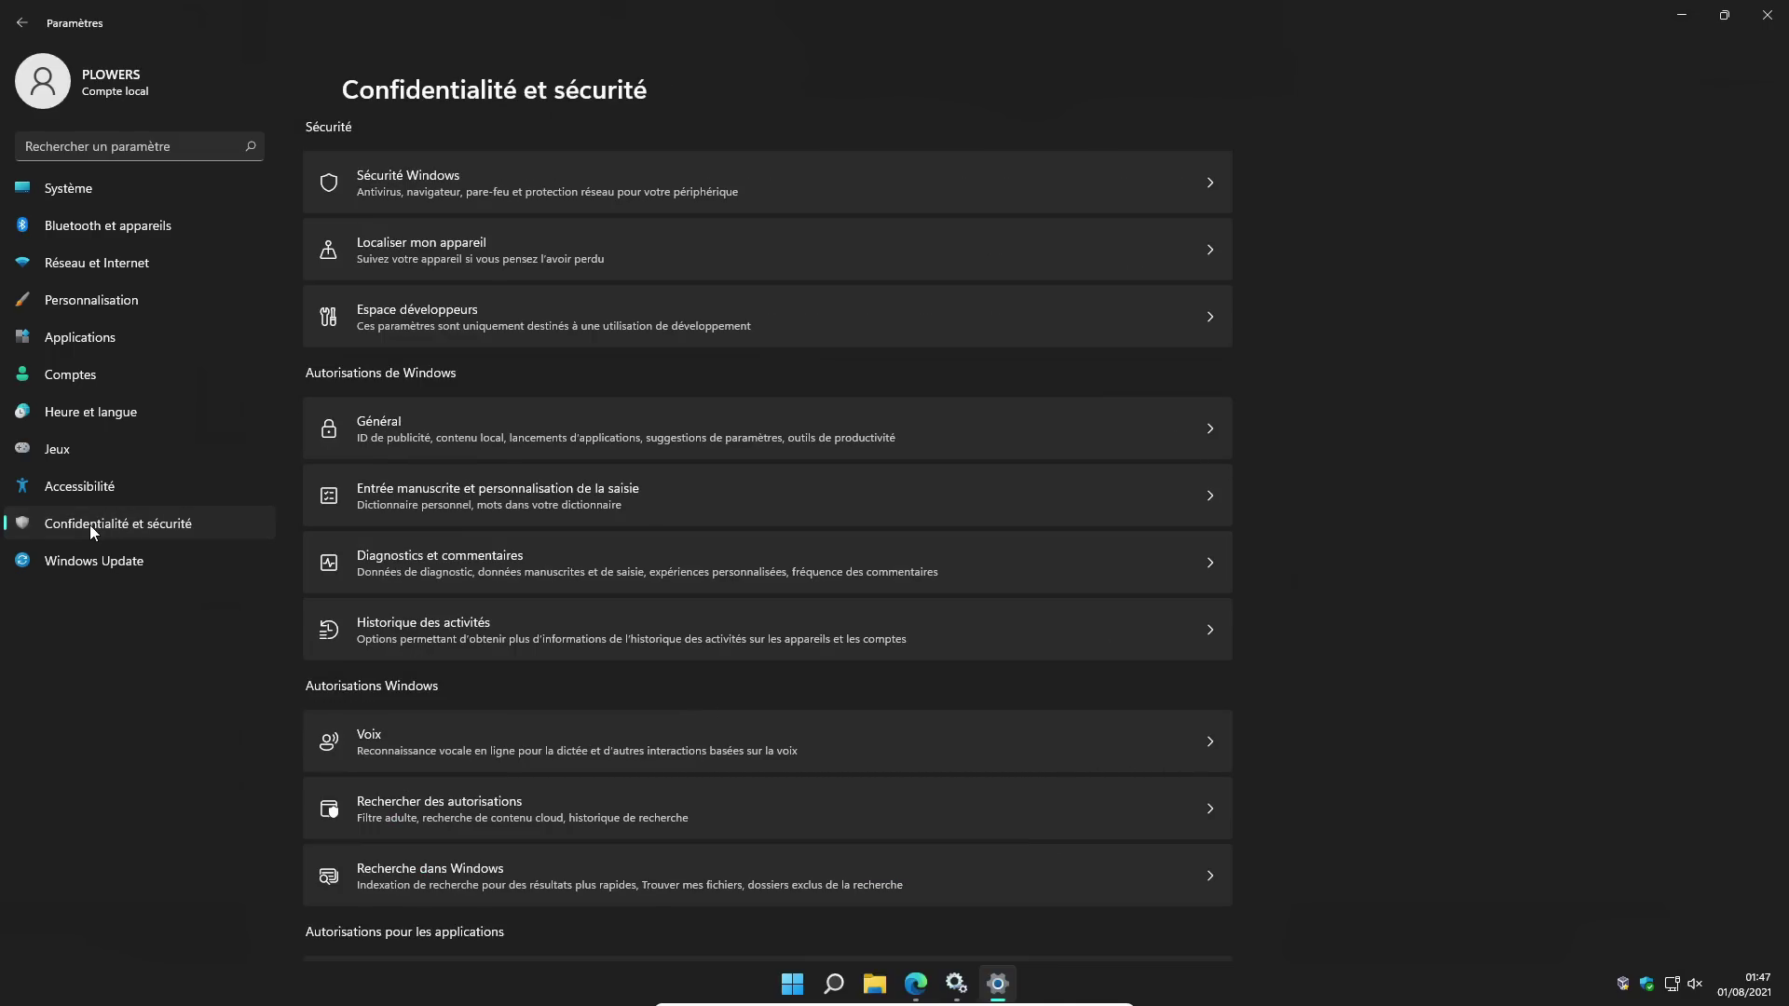
scroll(464, 507, "down", 3)
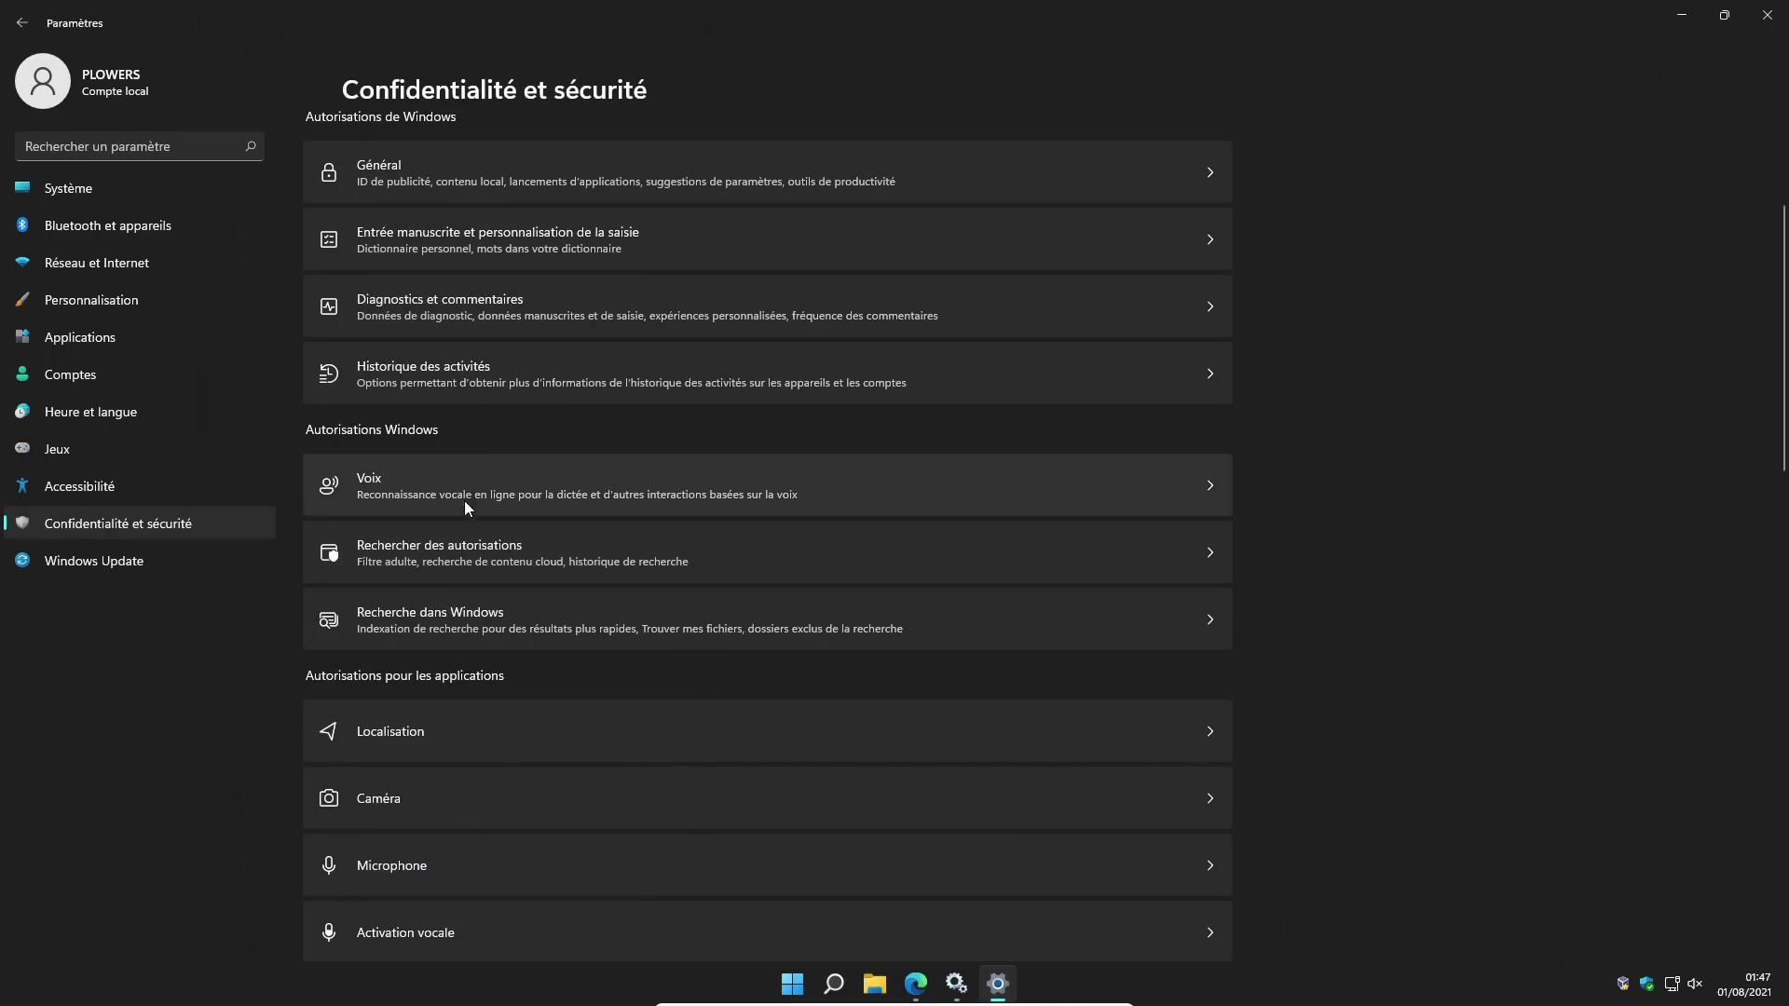
left_click(438, 376)
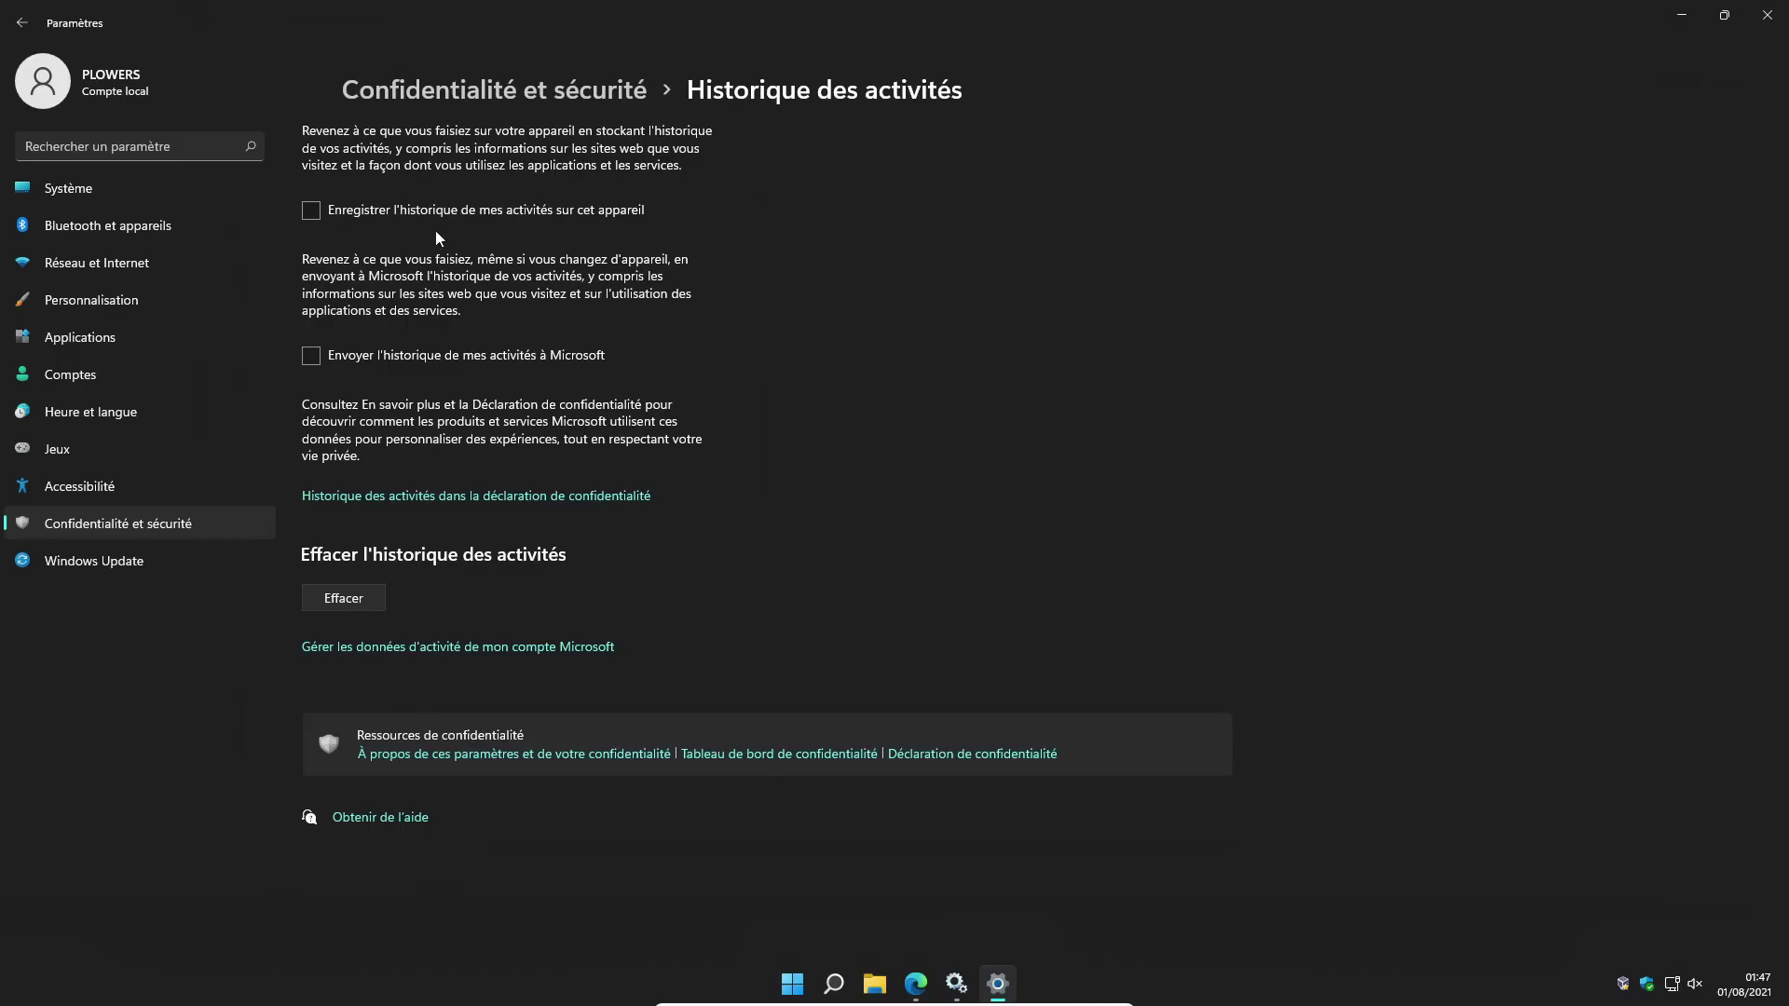
left_click(369, 602)
left_click(270, 557)
Step: Review the Rechercher des autorisations settings under Confidentialité et sécurité and clear the device's search history
left_click(118, 525)
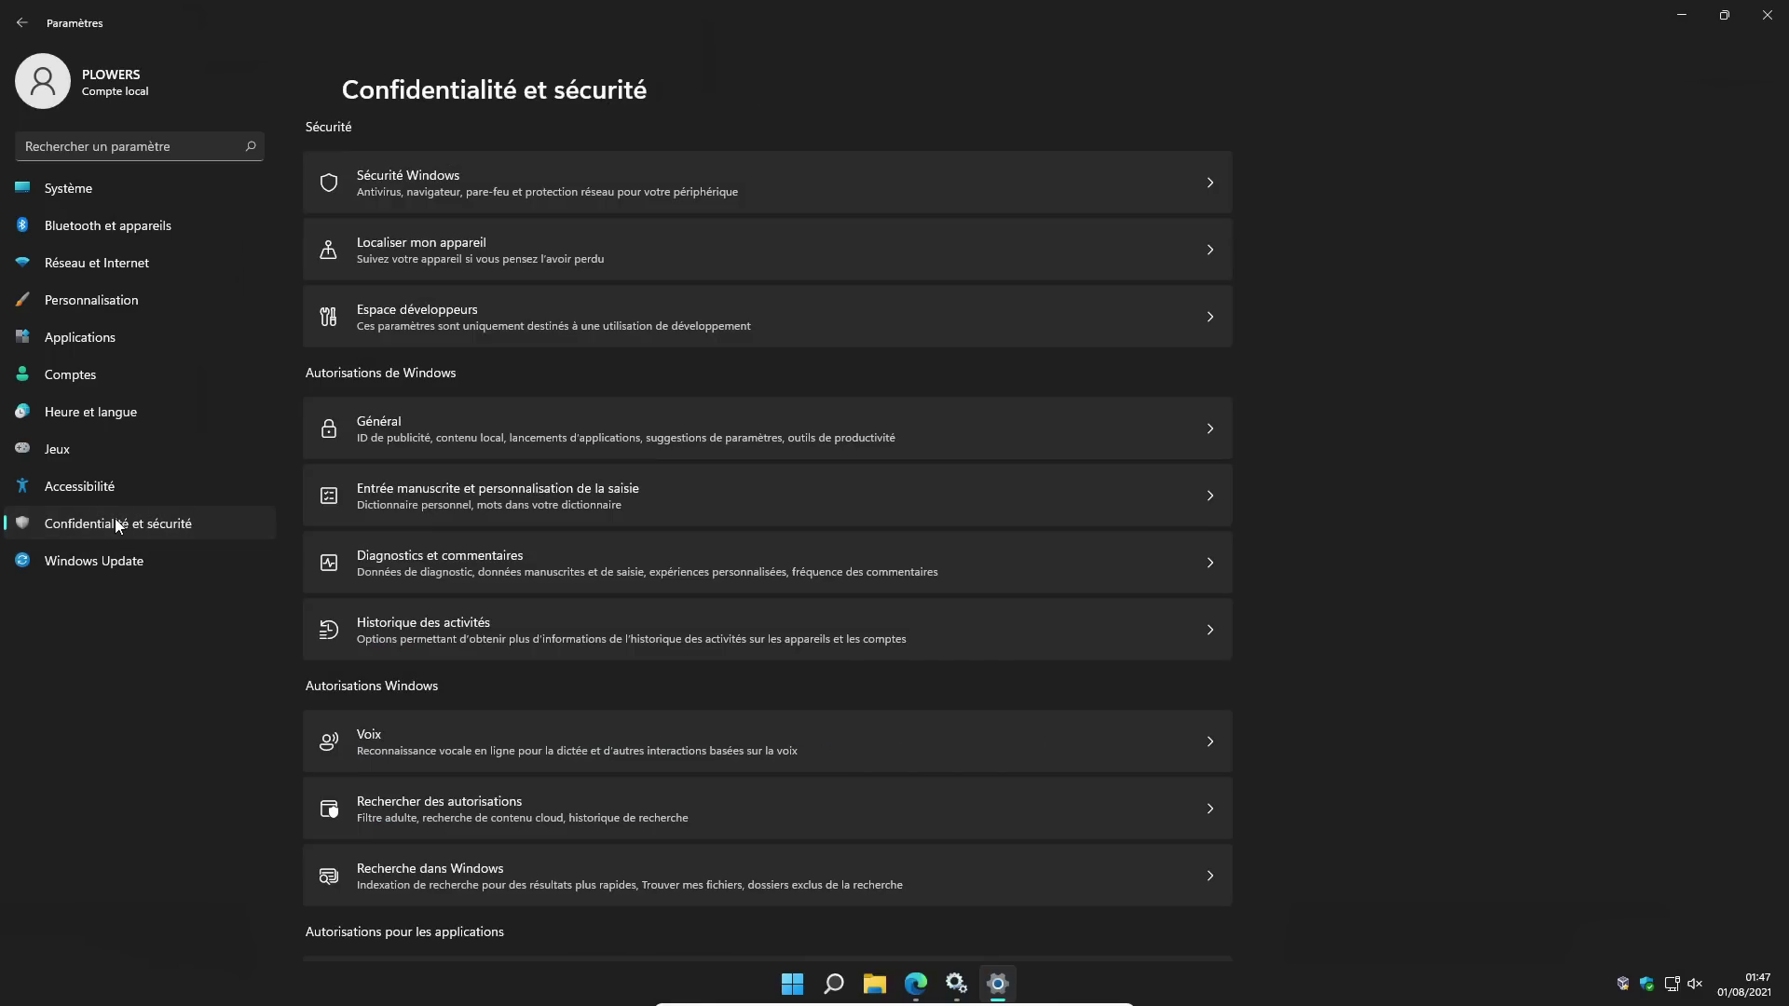
scroll(491, 591, "down", 3)
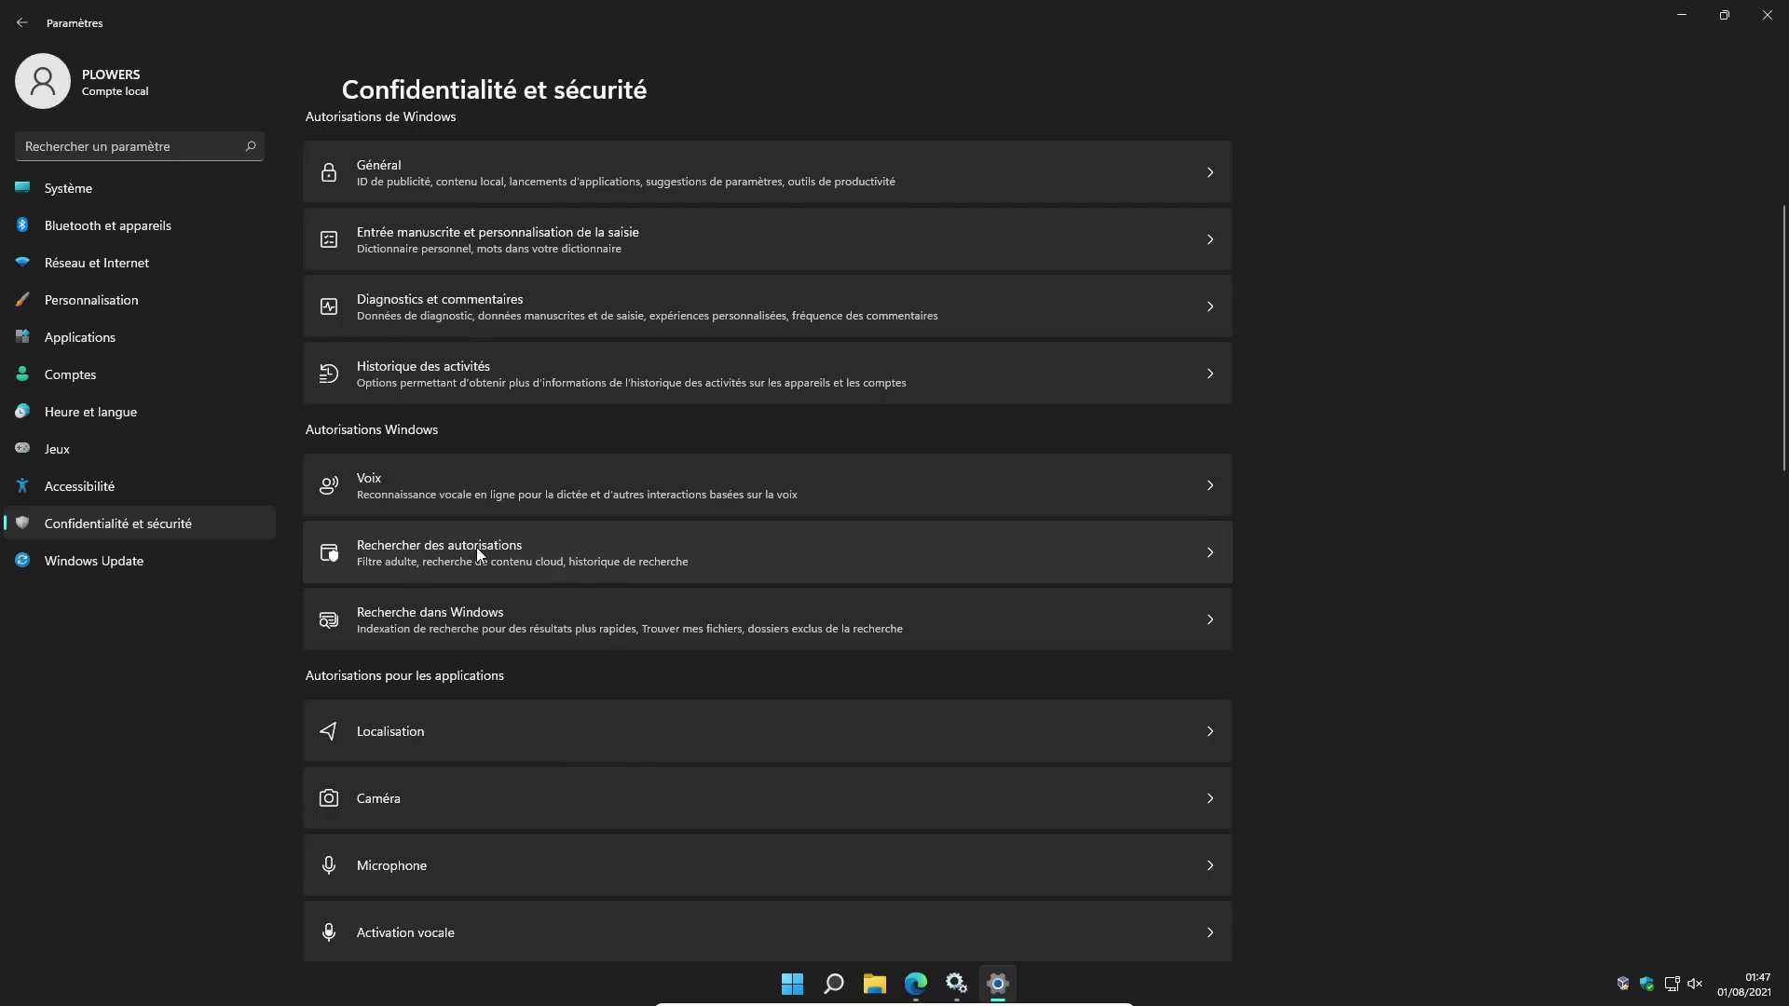
left_click(478, 548)
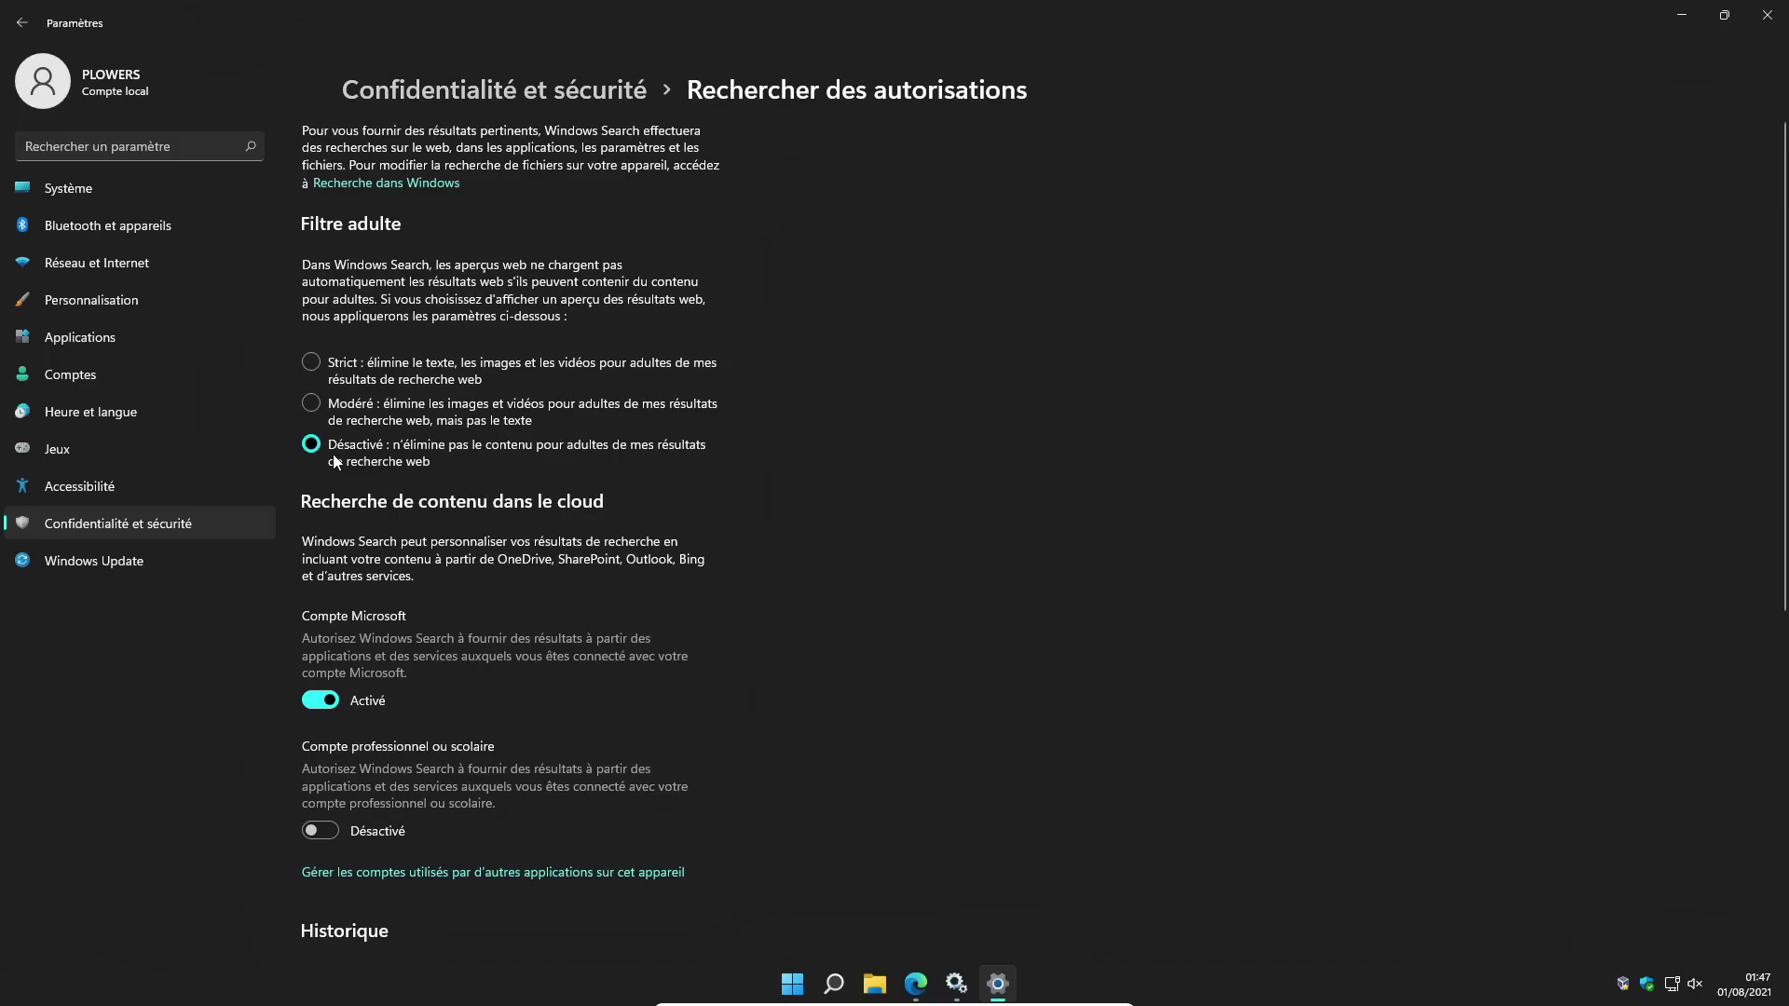
scroll(398, 456, "down", 3)
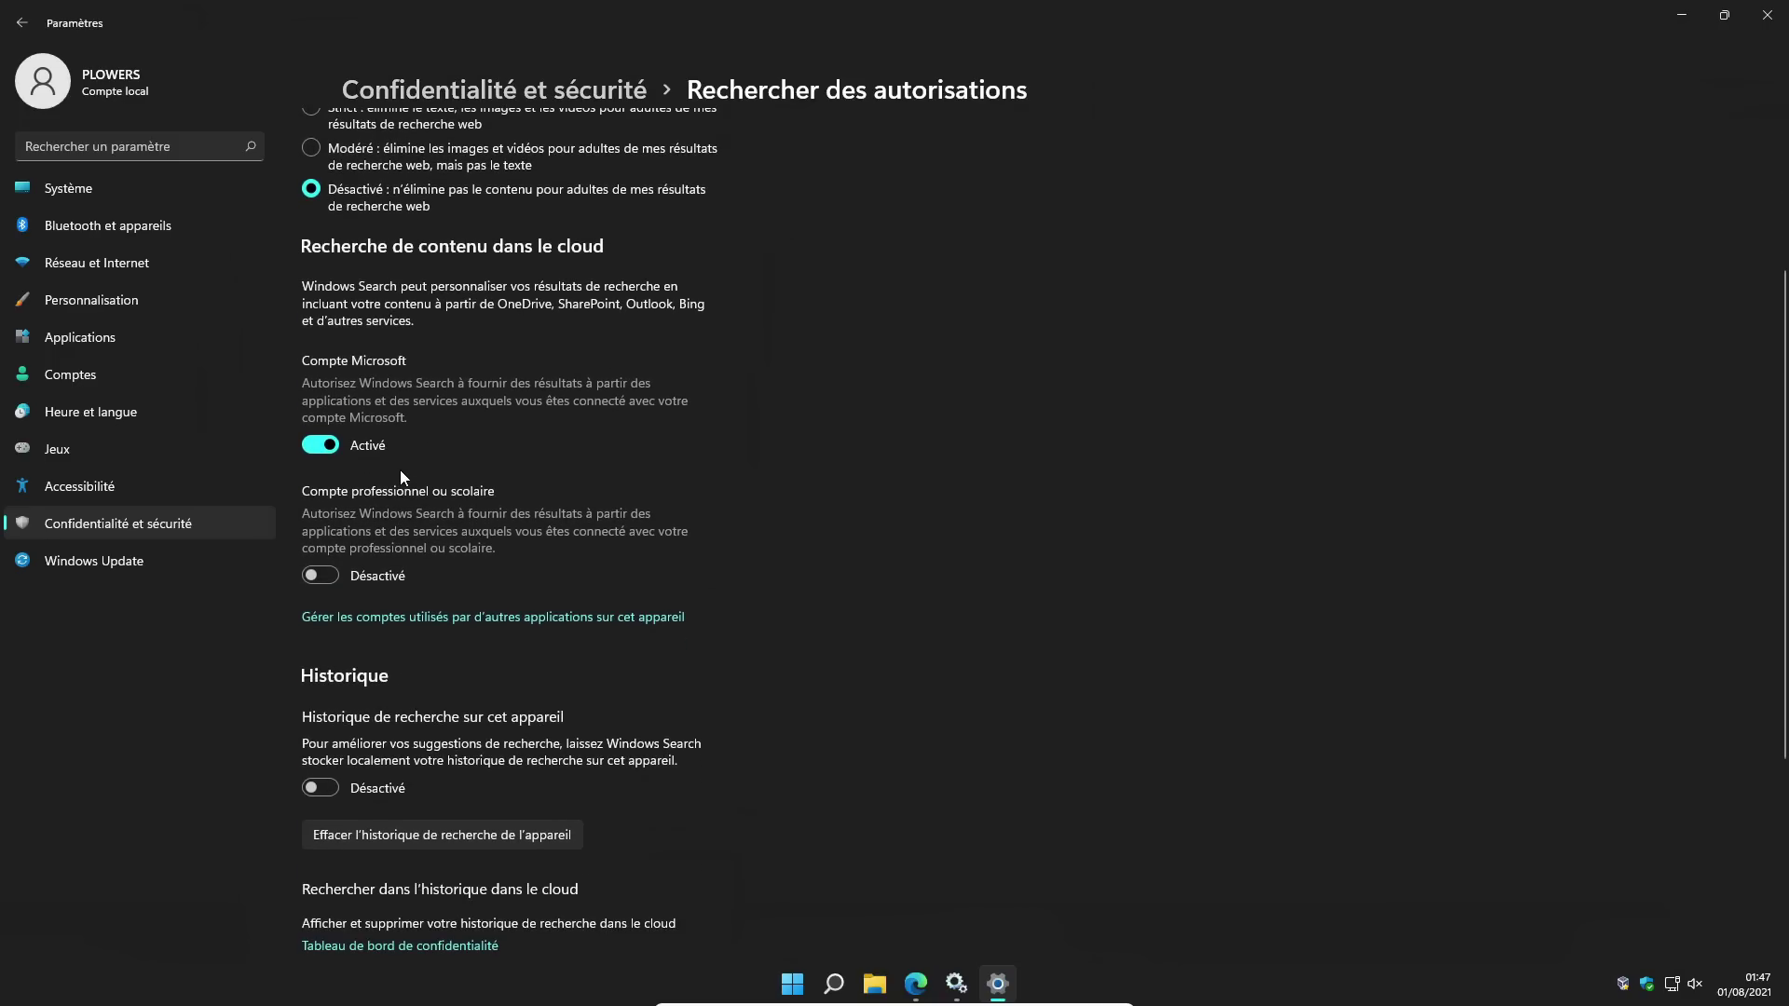
scroll(400, 471, "down", 3)
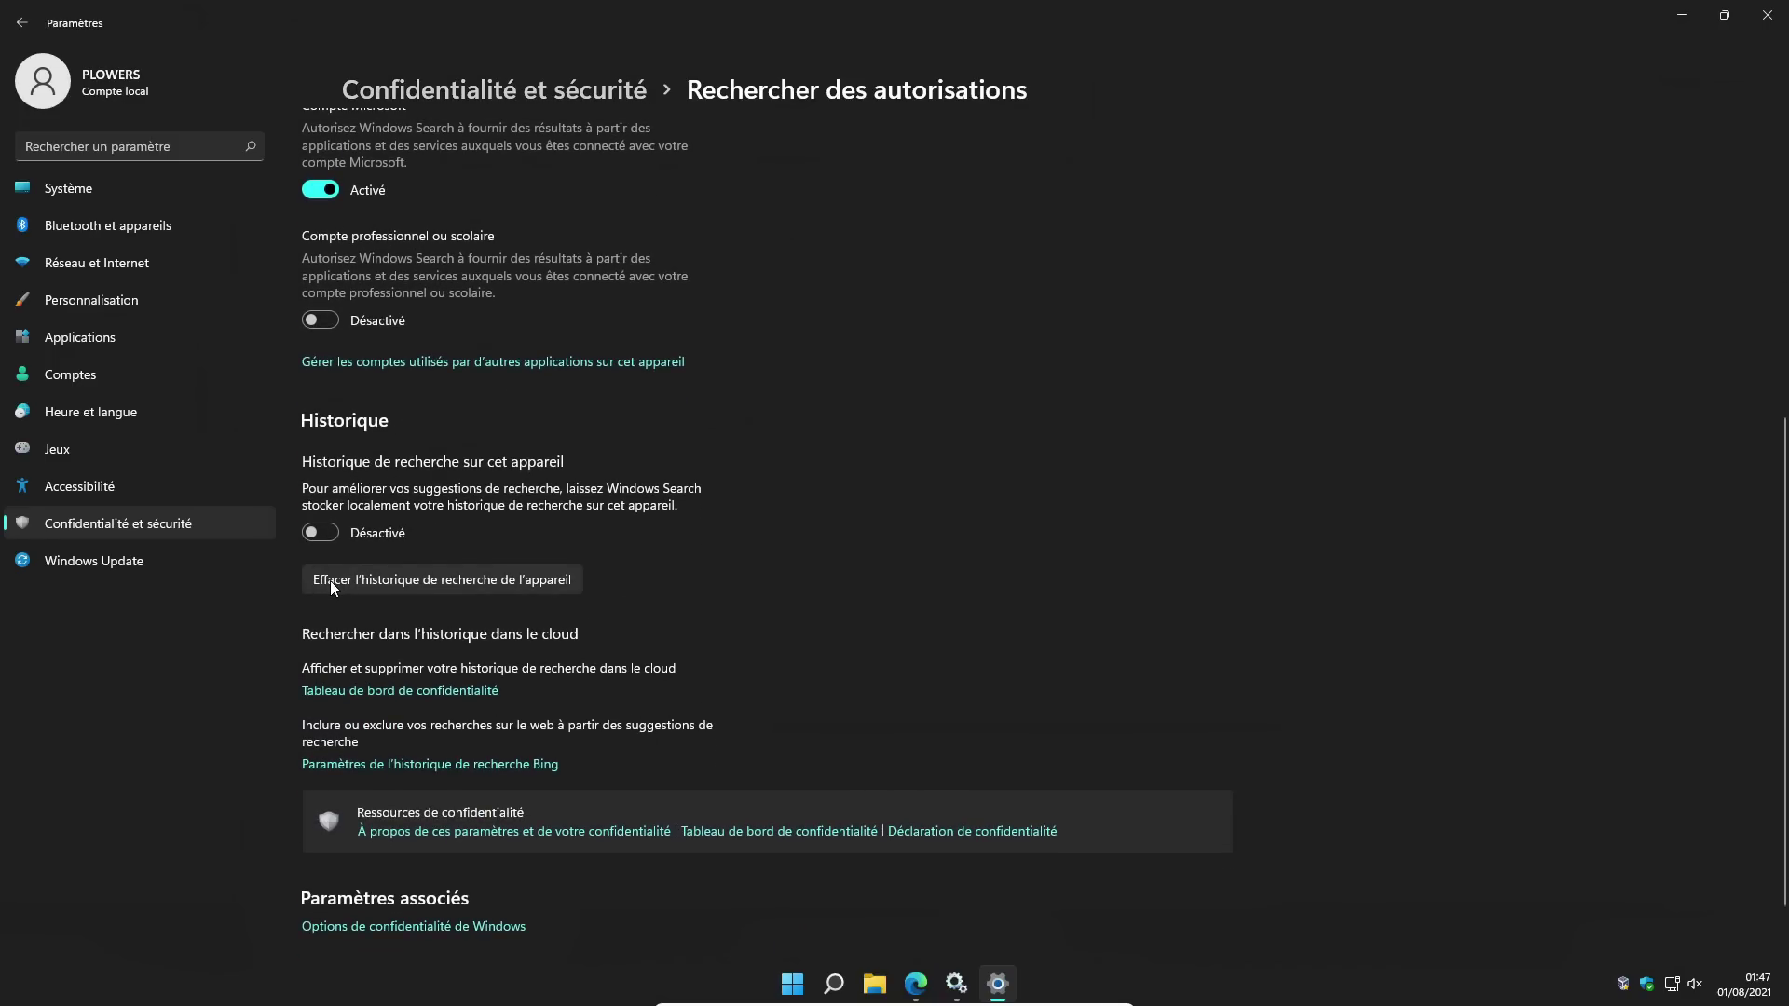
left_click(480, 583)
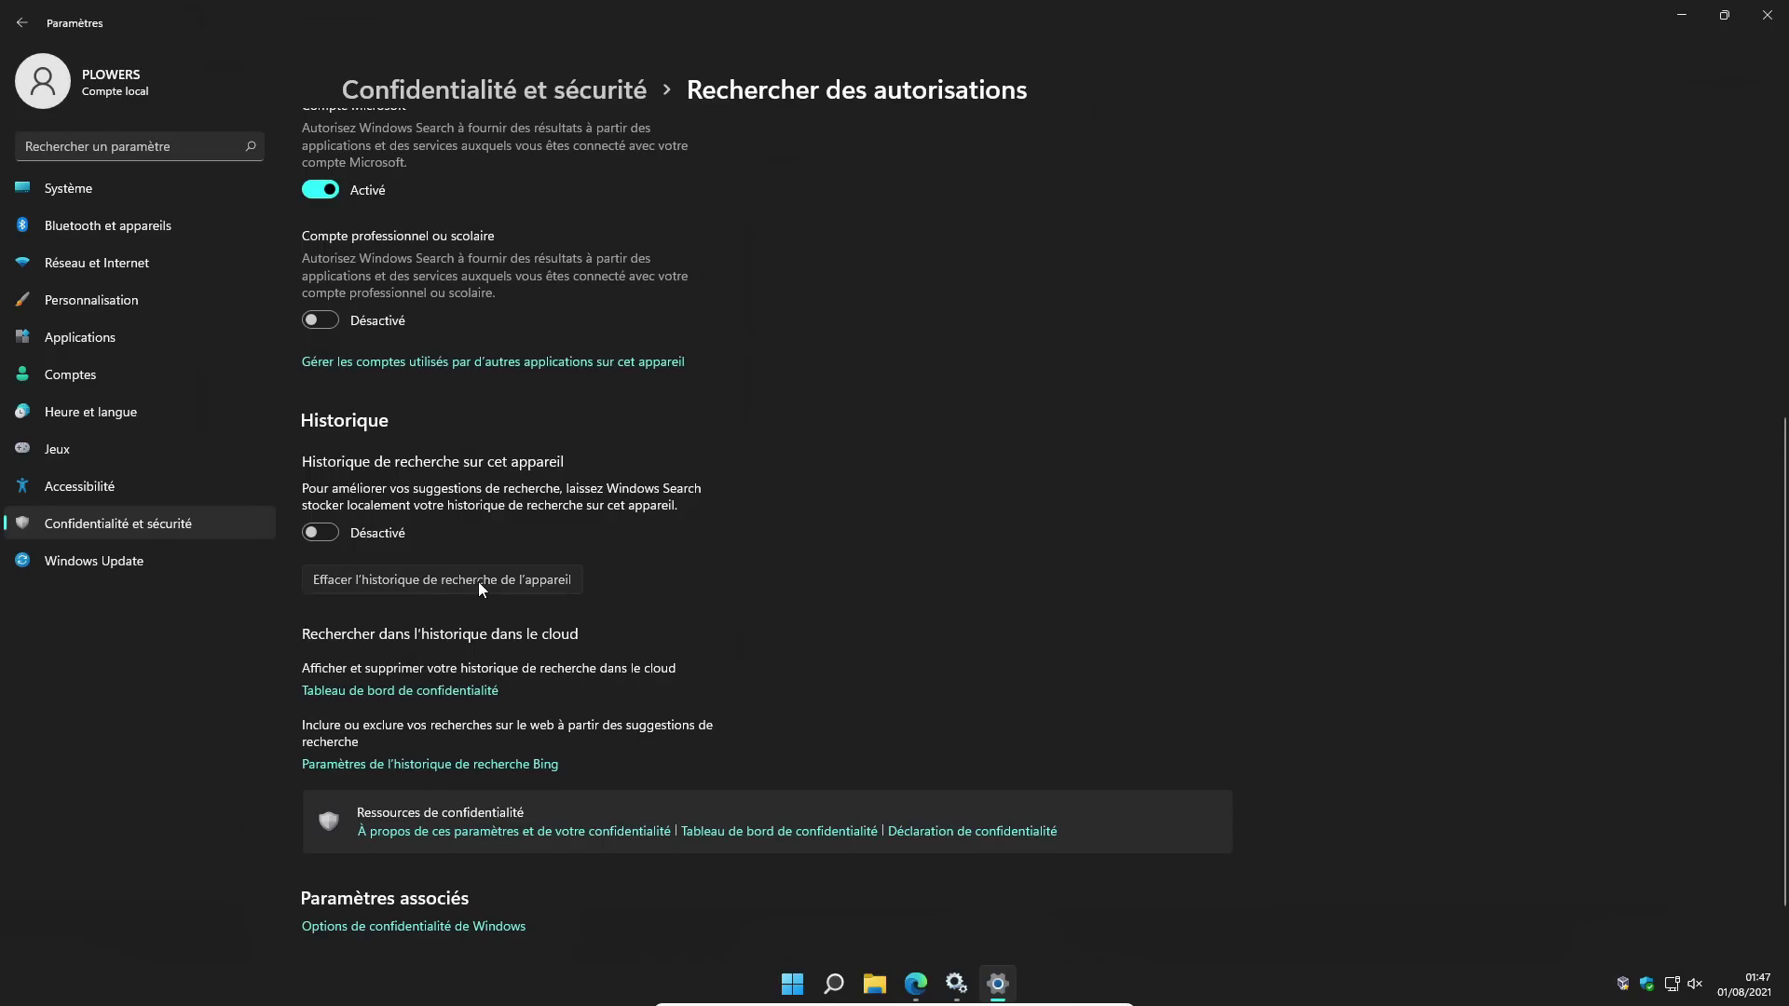
scroll(607, 652, "down", 1)
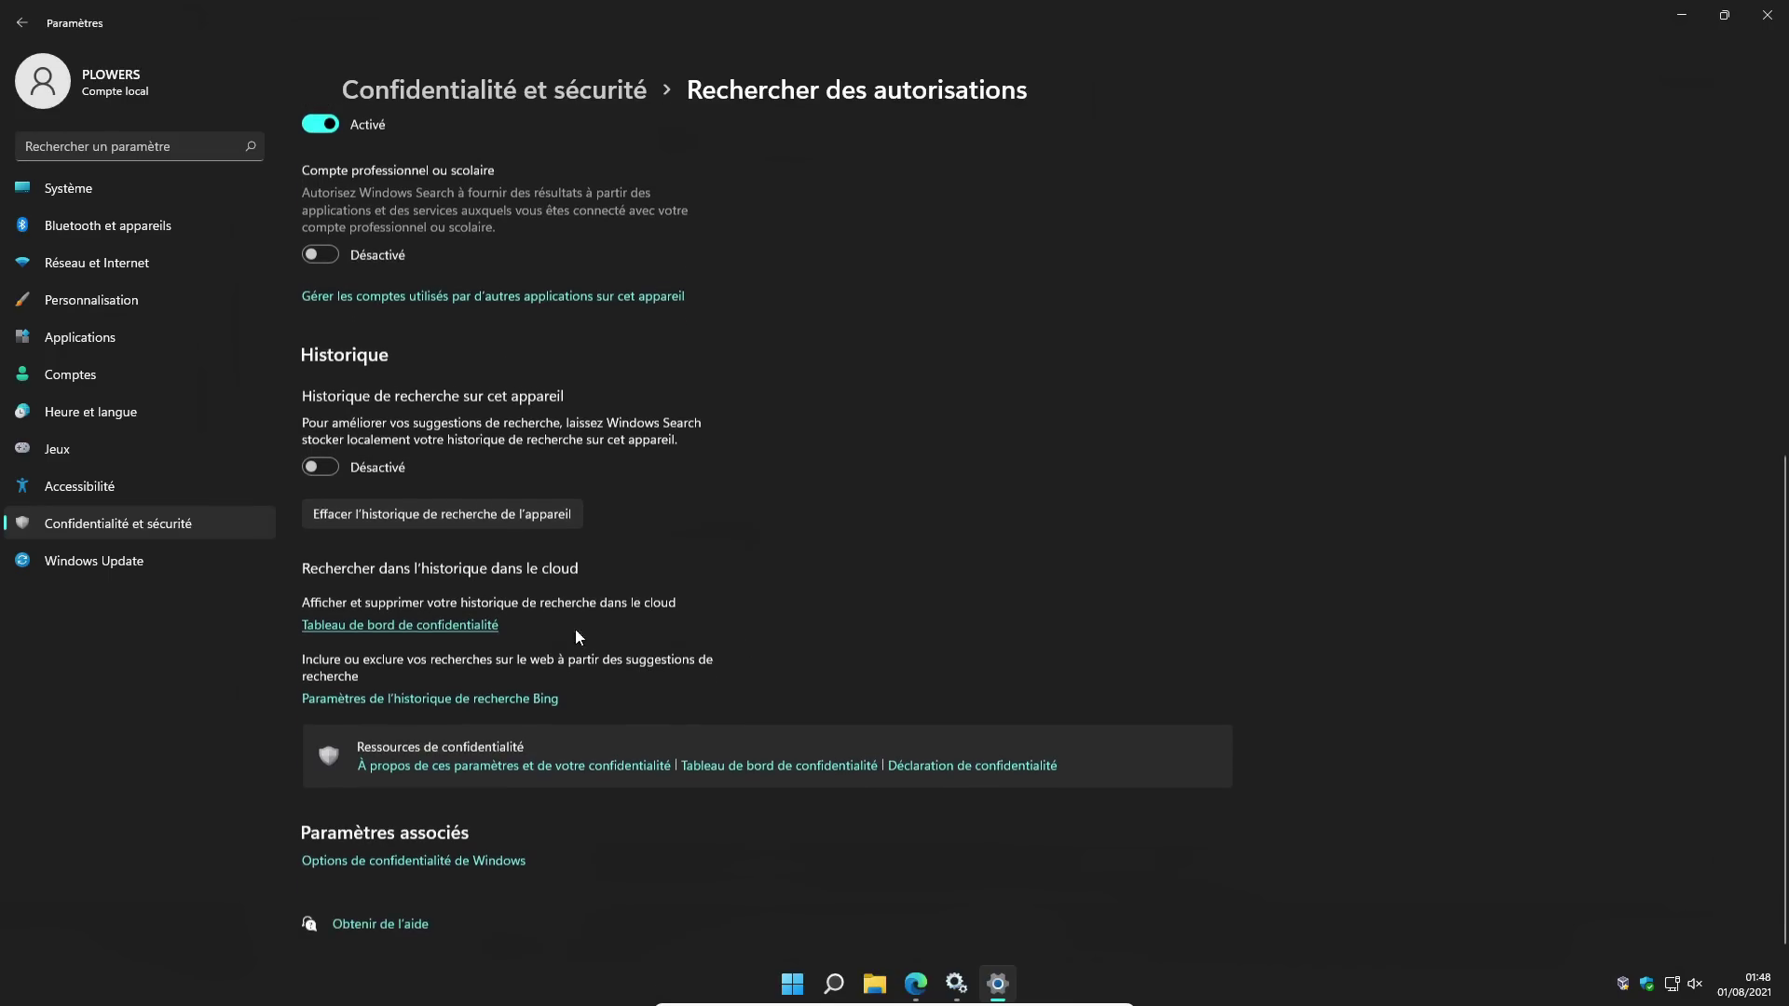
Step: Resume the paused updates in Windows Update, pause them for 1 week and view the extension options
left_click(121, 563)
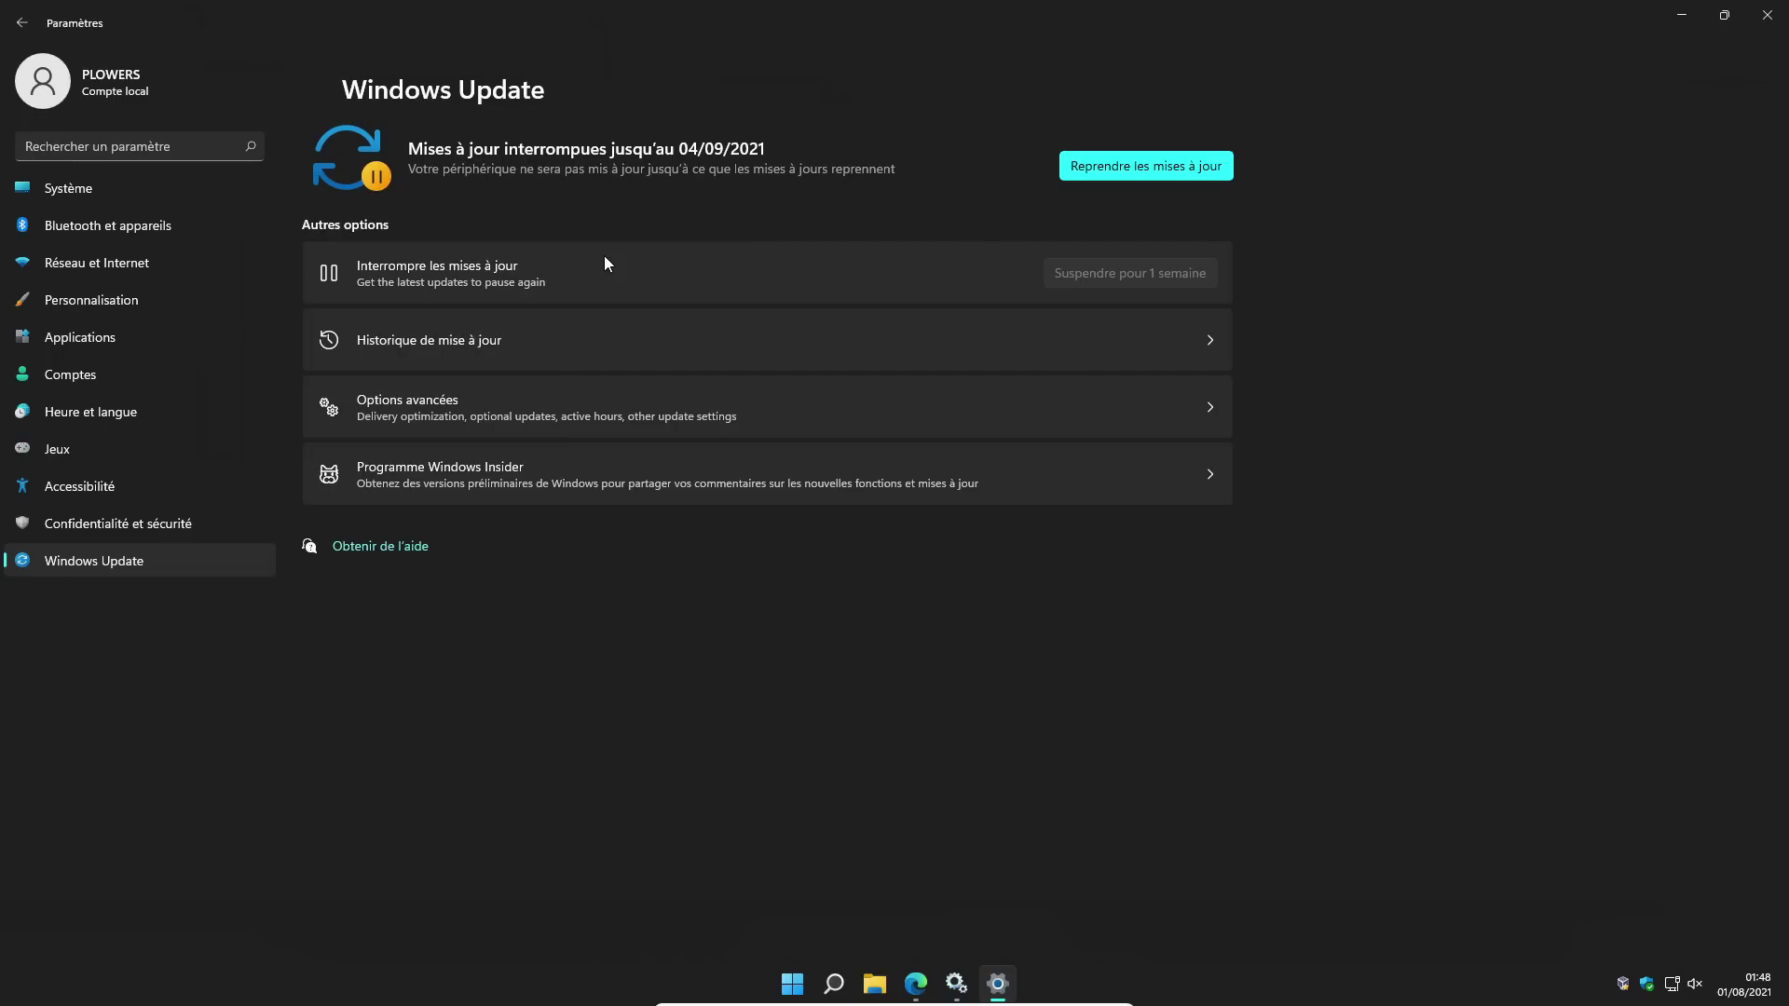
left_click(1200, 164)
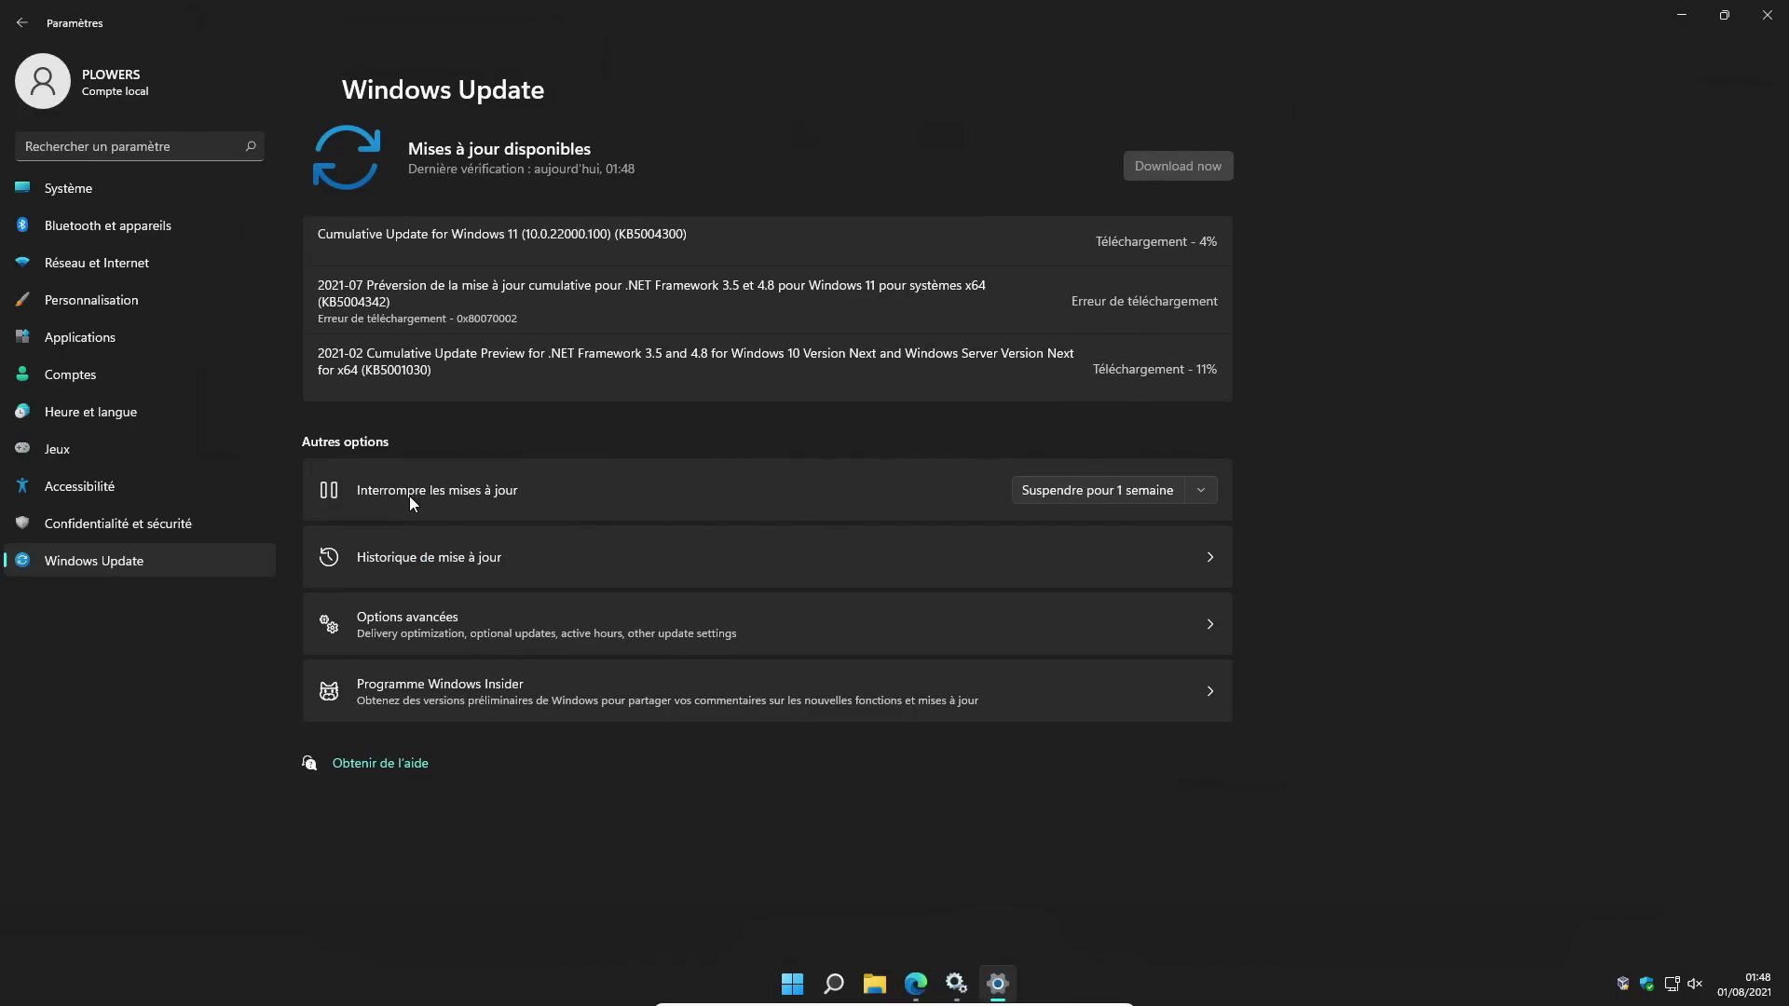
left_click(1171, 494)
left_click(1208, 276)
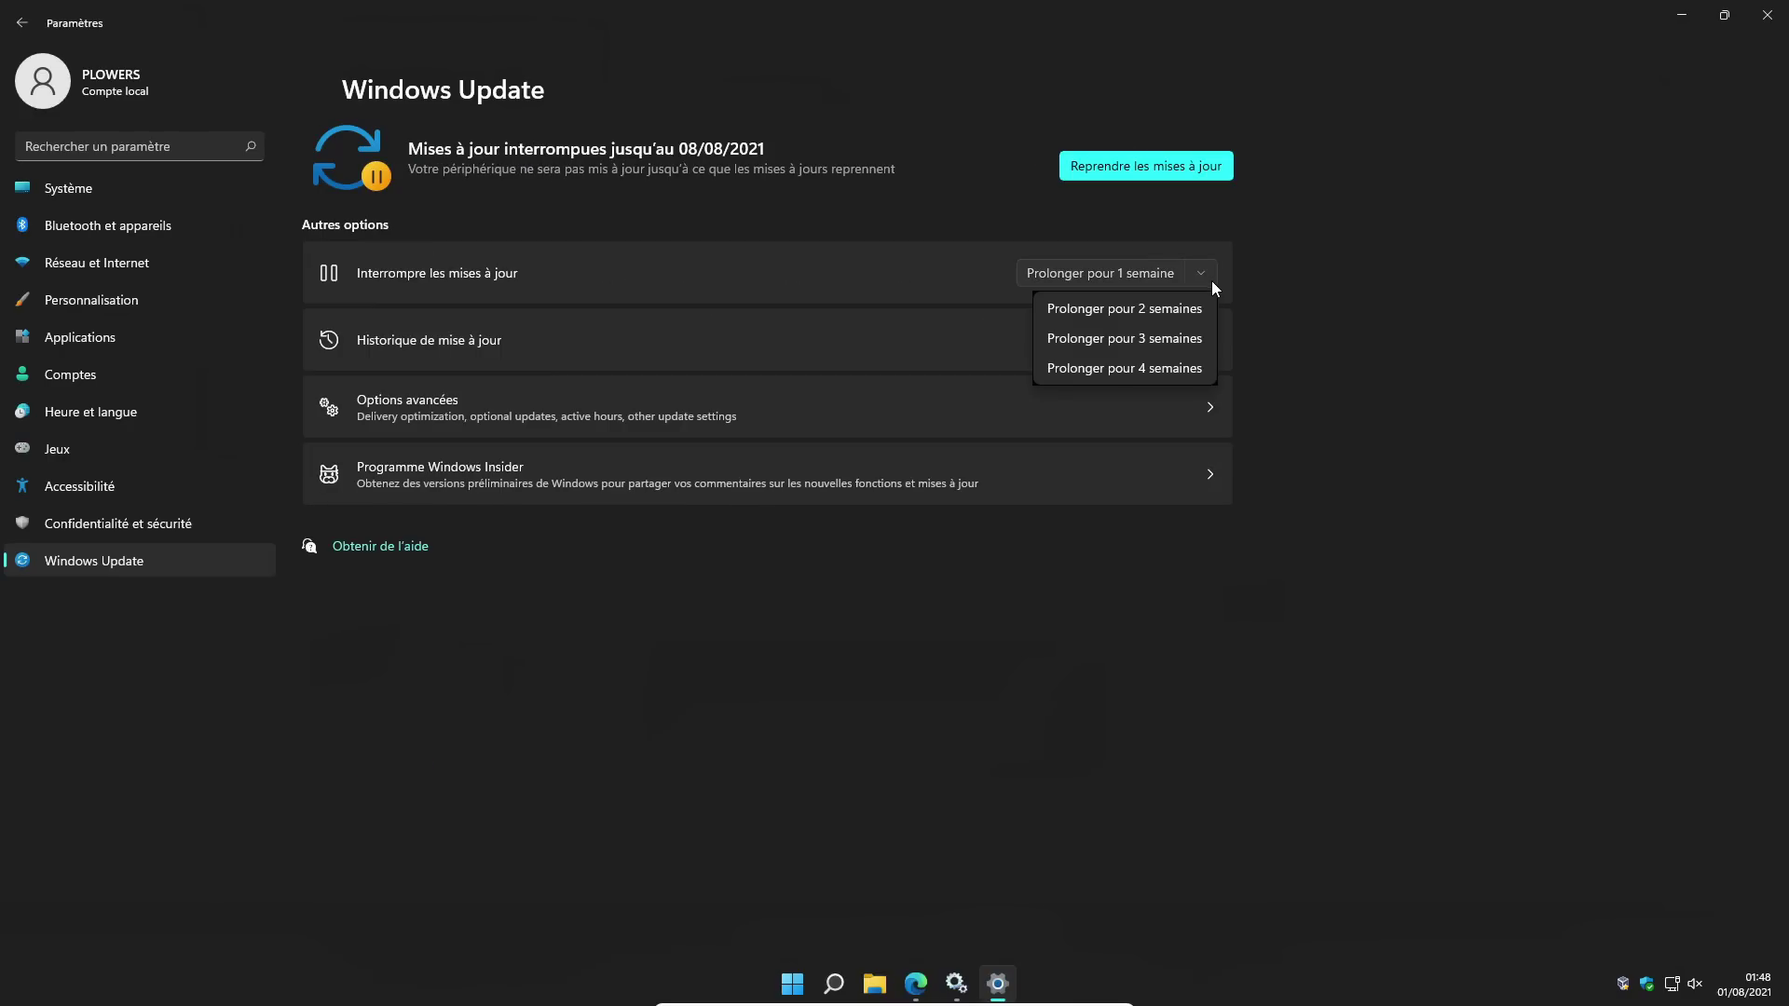
left_click(1142, 278)
Step: Resume the updates again and pause them for the longest period offered, 5 weeks
left_click(1127, 166)
left_click(1137, 273)
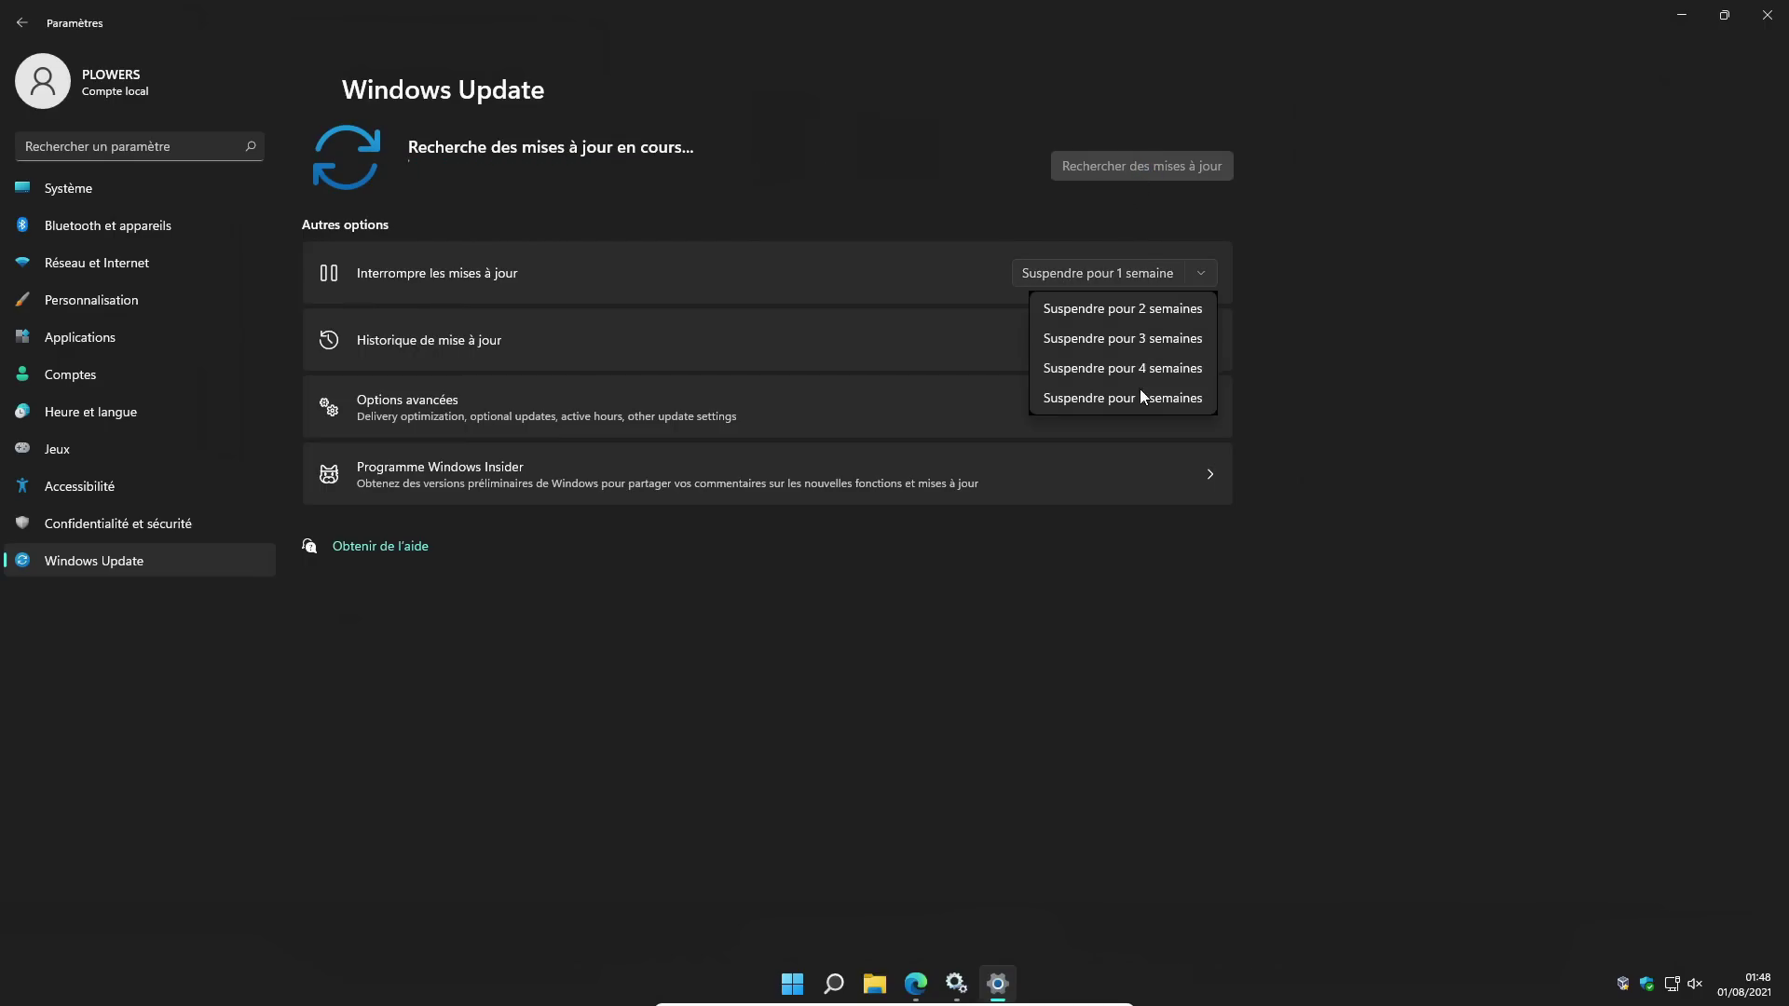
left_click(1142, 399)
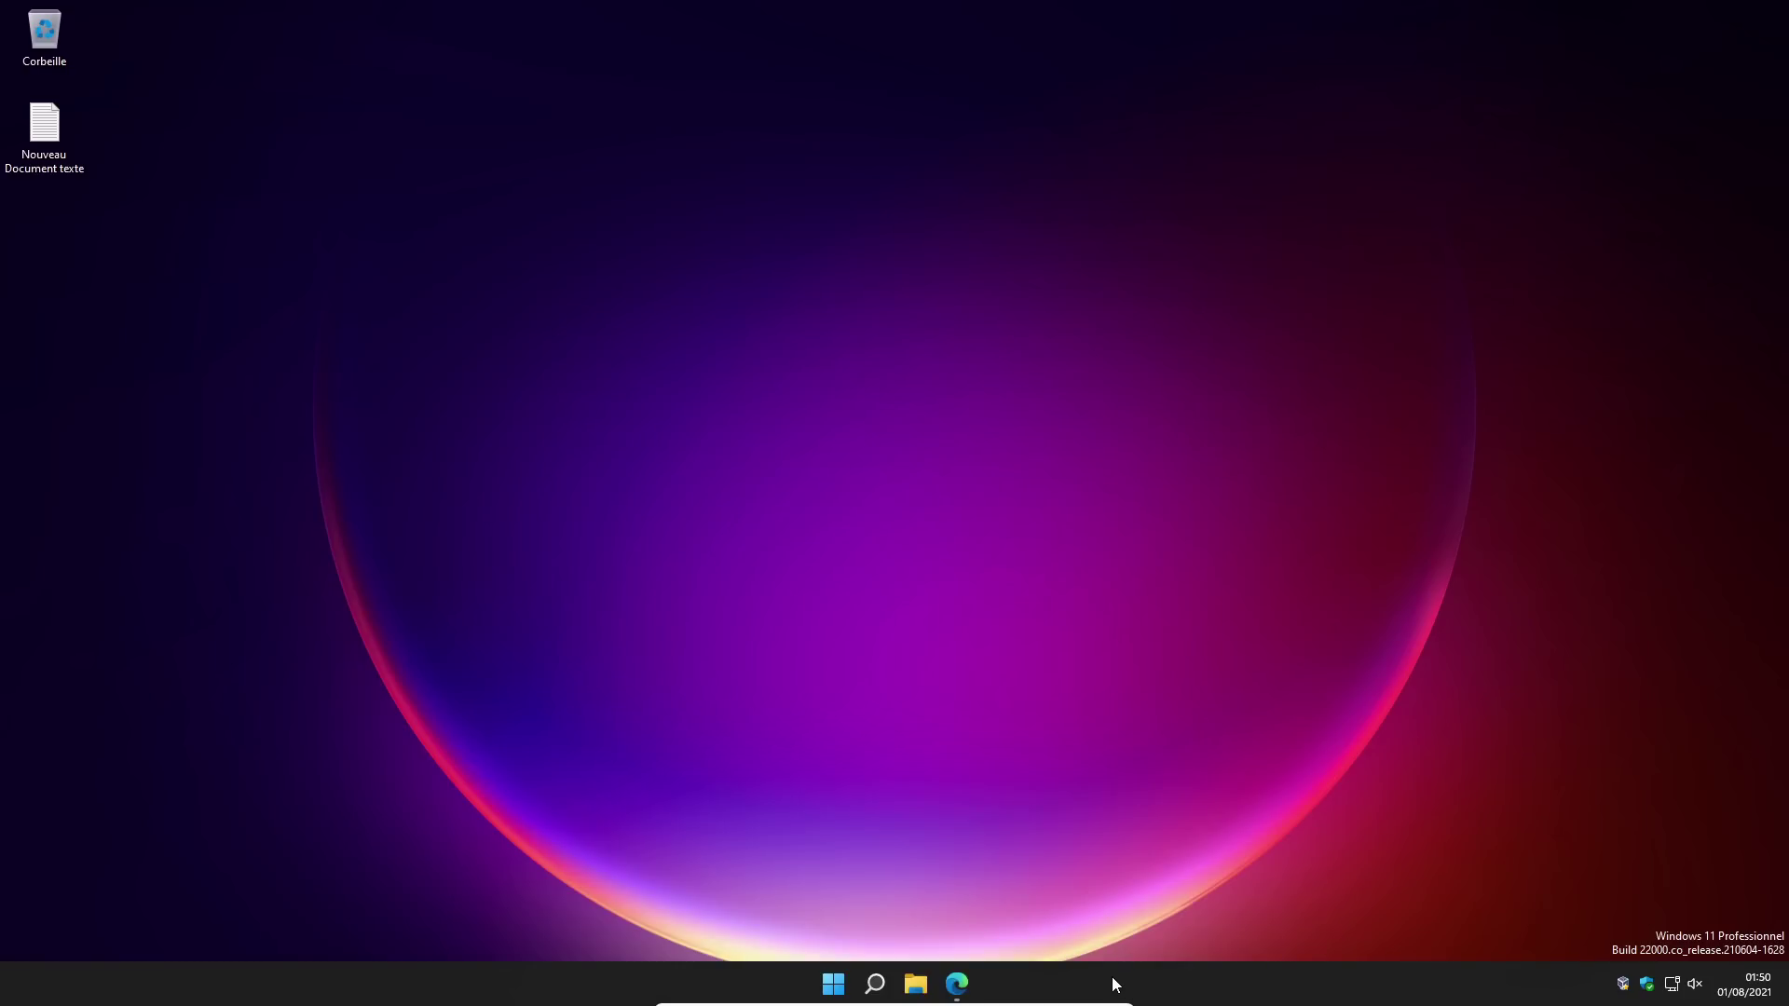
Step: Search Windows for "services" and open the Services application
left_click(874, 983)
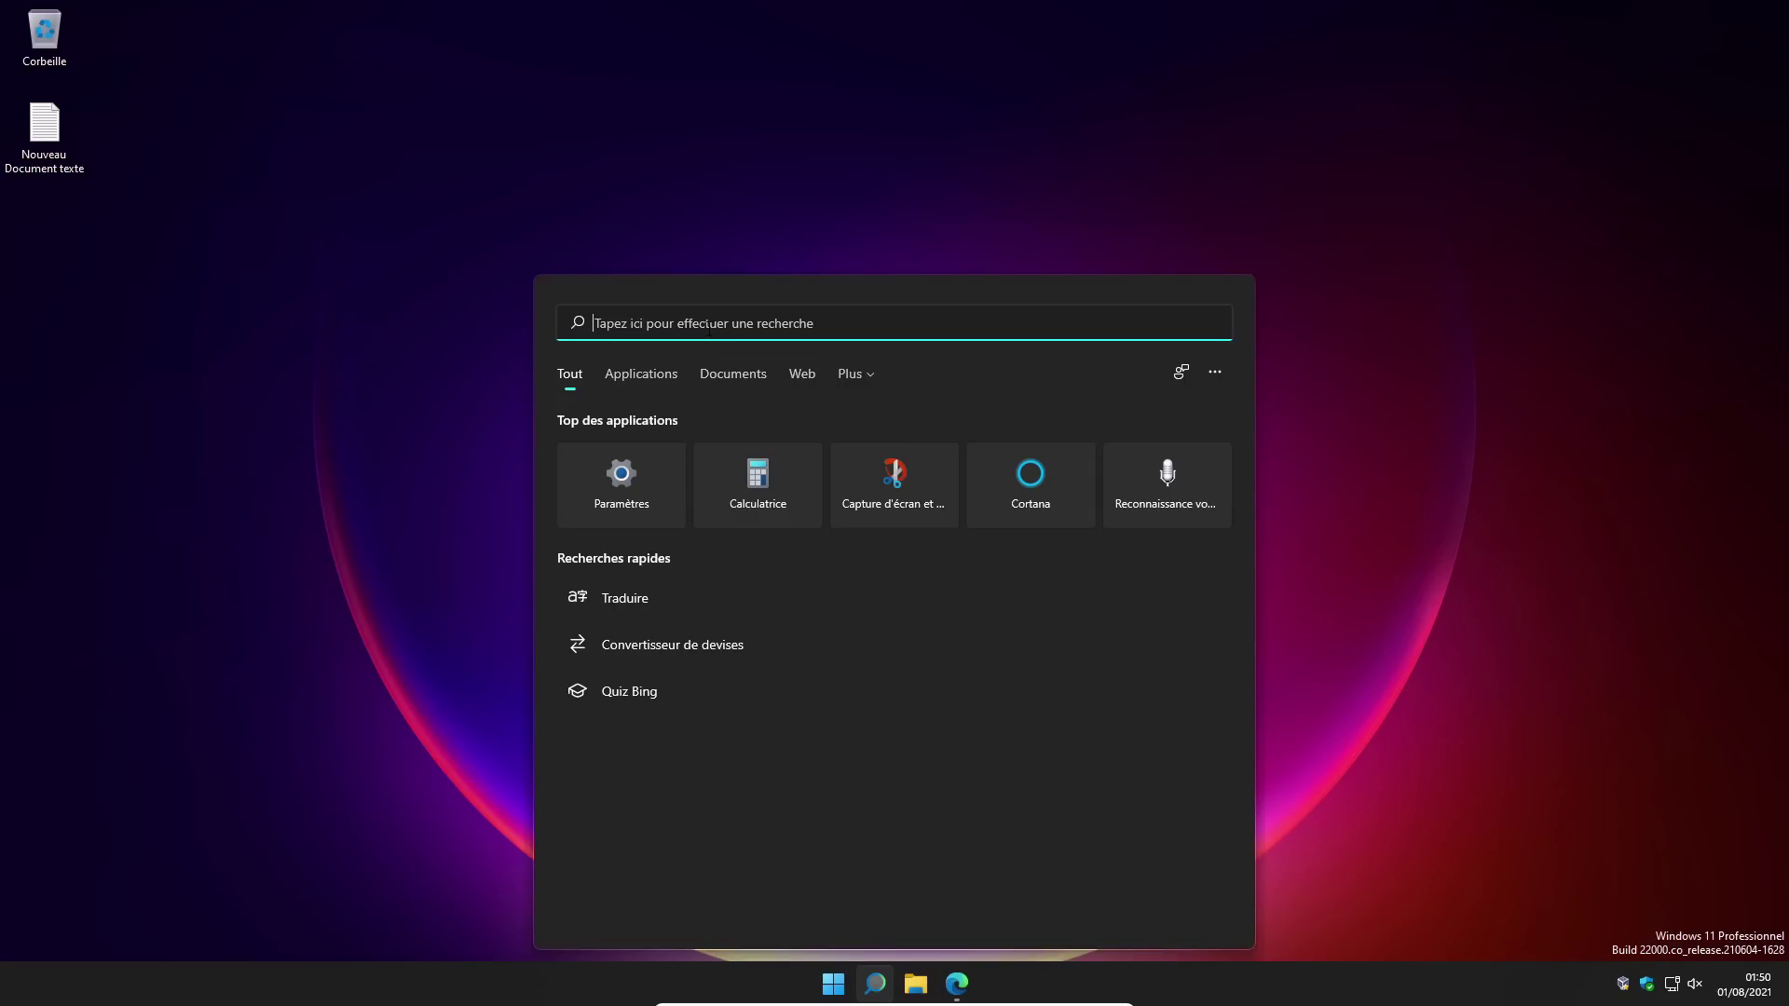
type("services")
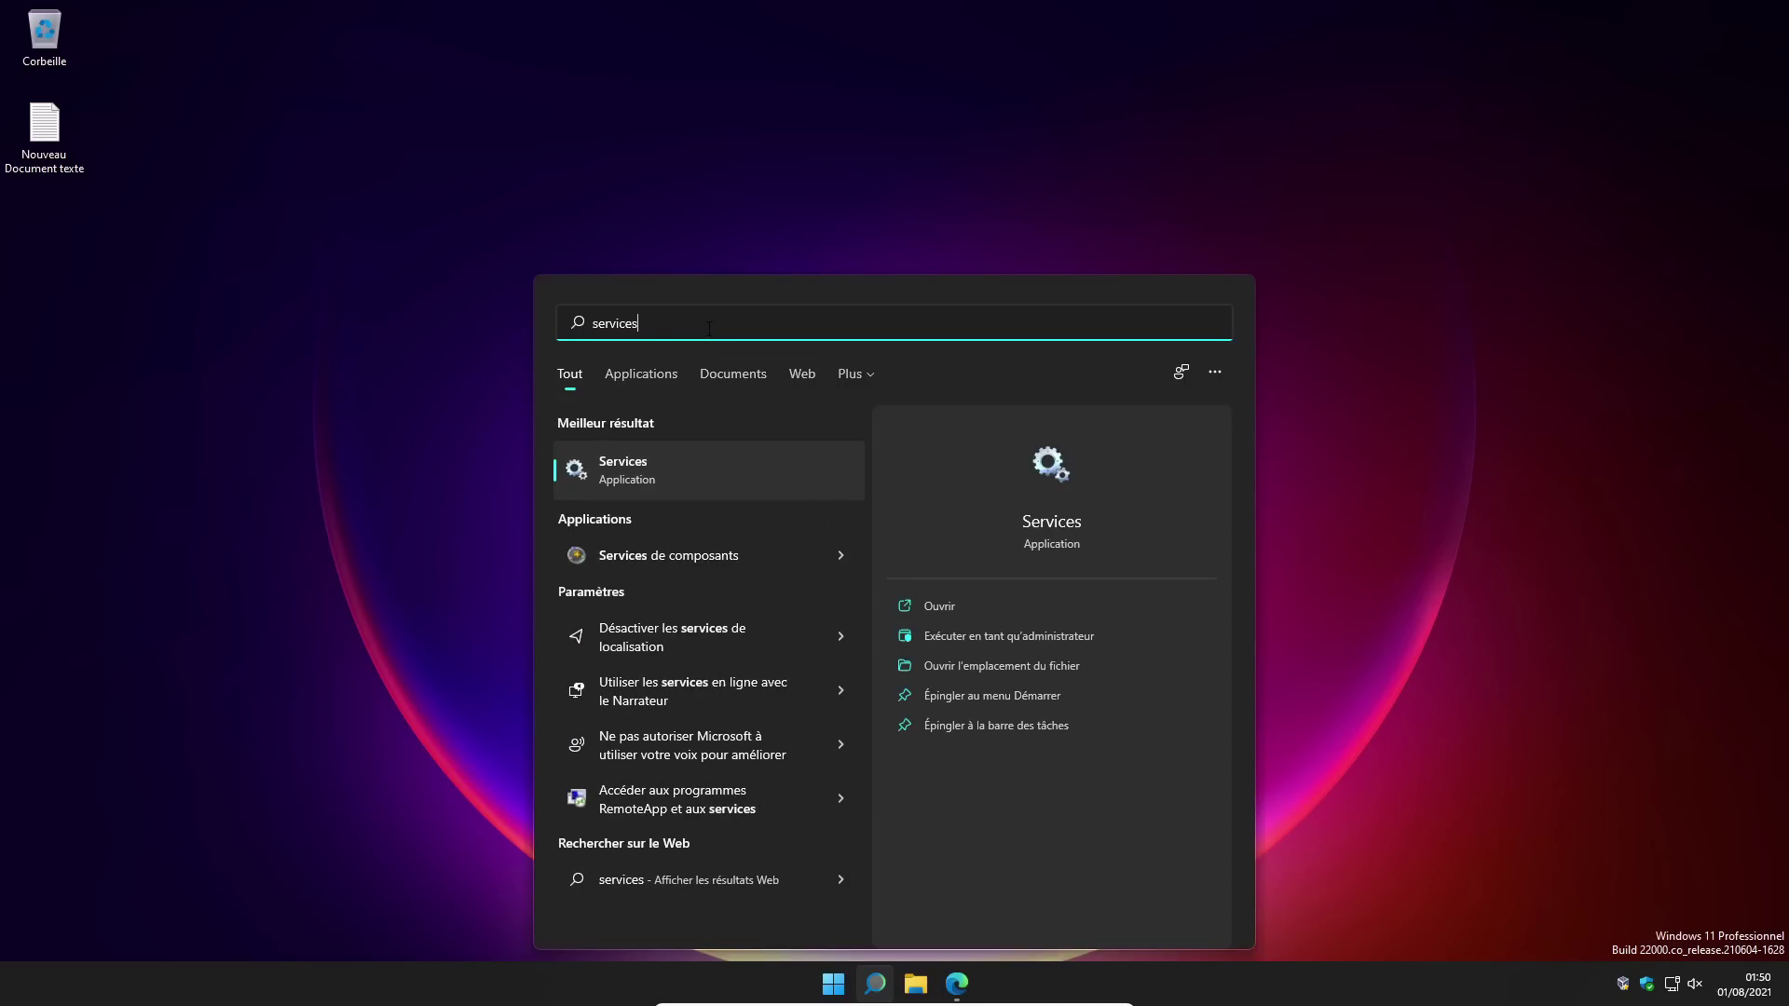
left_click(632, 469)
left_click(587, 341)
left_click(454, 515)
left_click(419, 304)
left_click(453, 516)
left_click(387, 373)
left_click(389, 270)
left_click(406, 517)
left_click(417, 356)
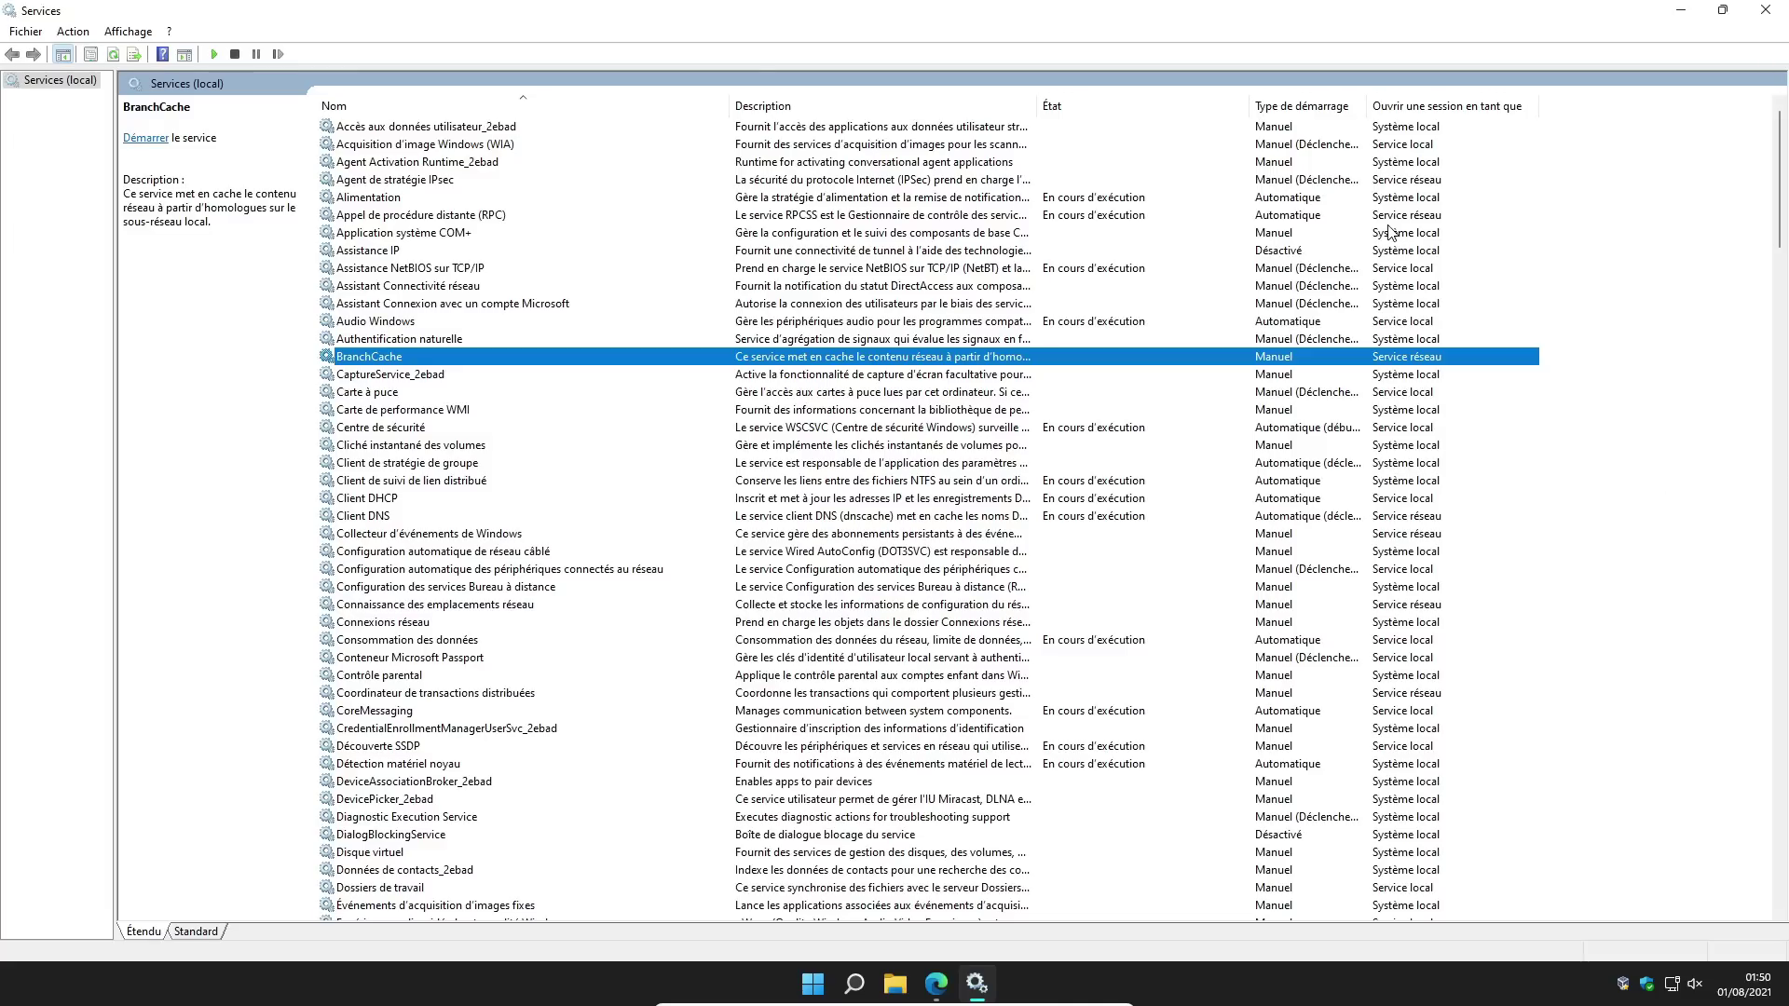
Step: Find the Gestionnaire des cartes téléchargées service, set its startup type to Désactivé and apply the change
type("ge")
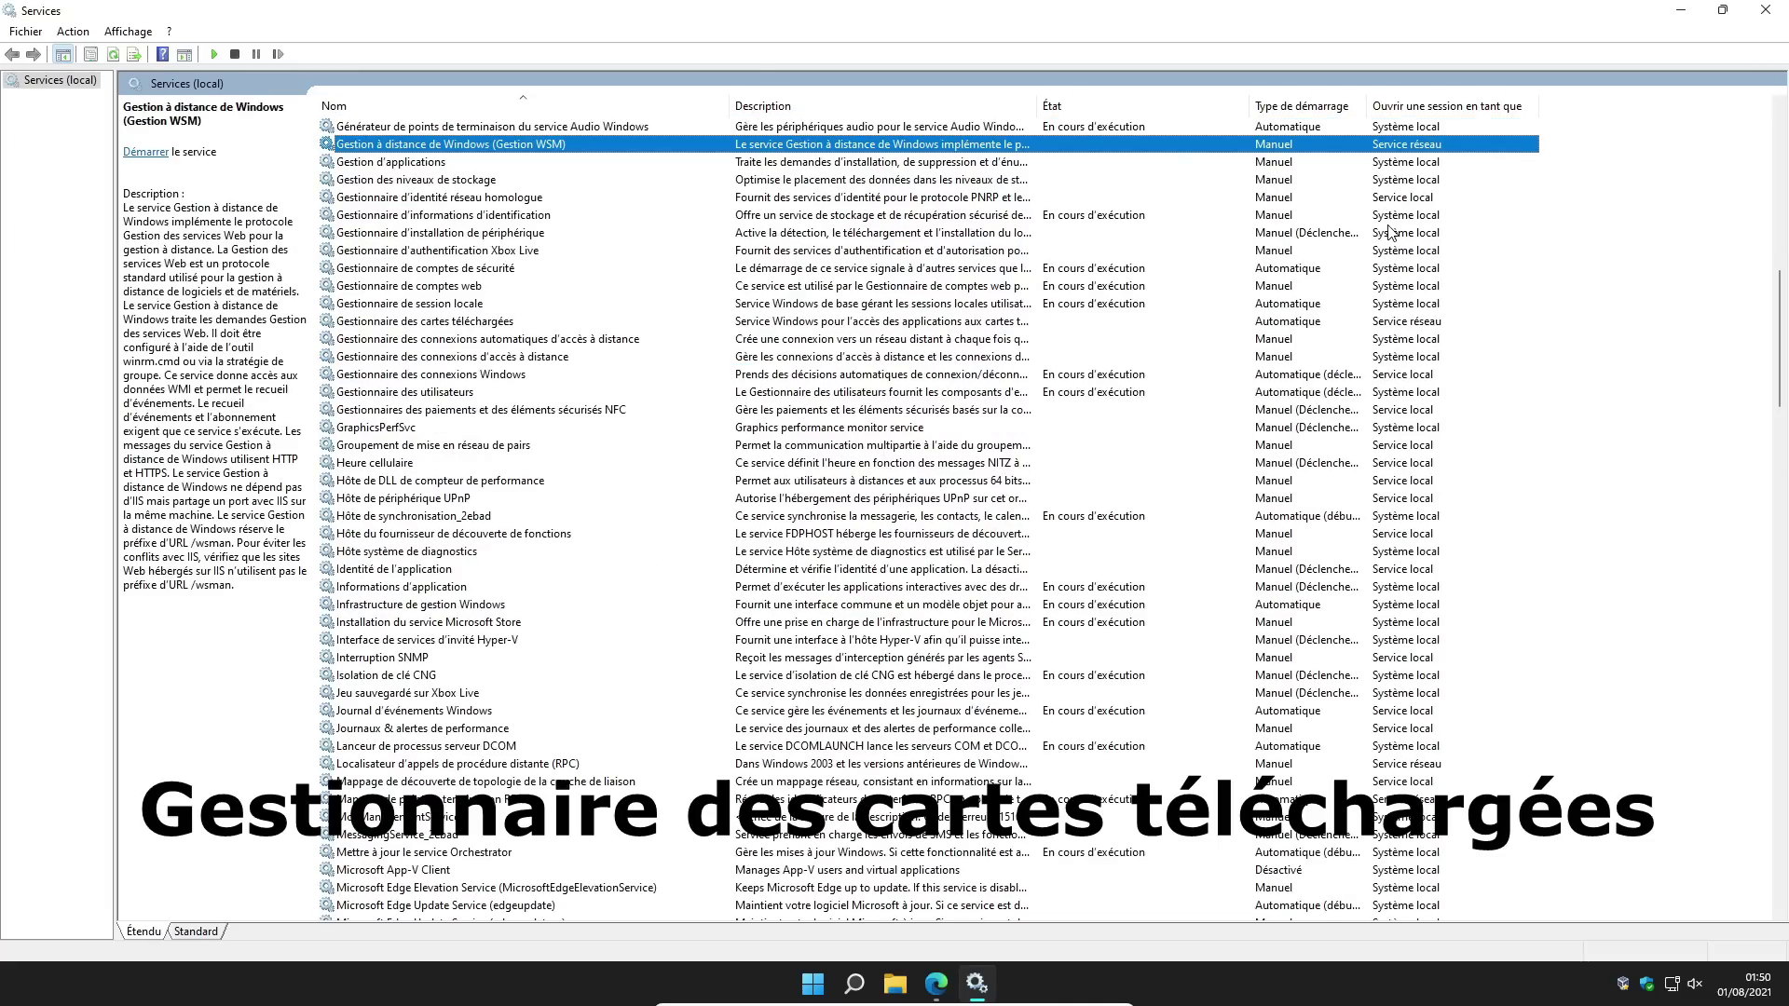
type("stionn")
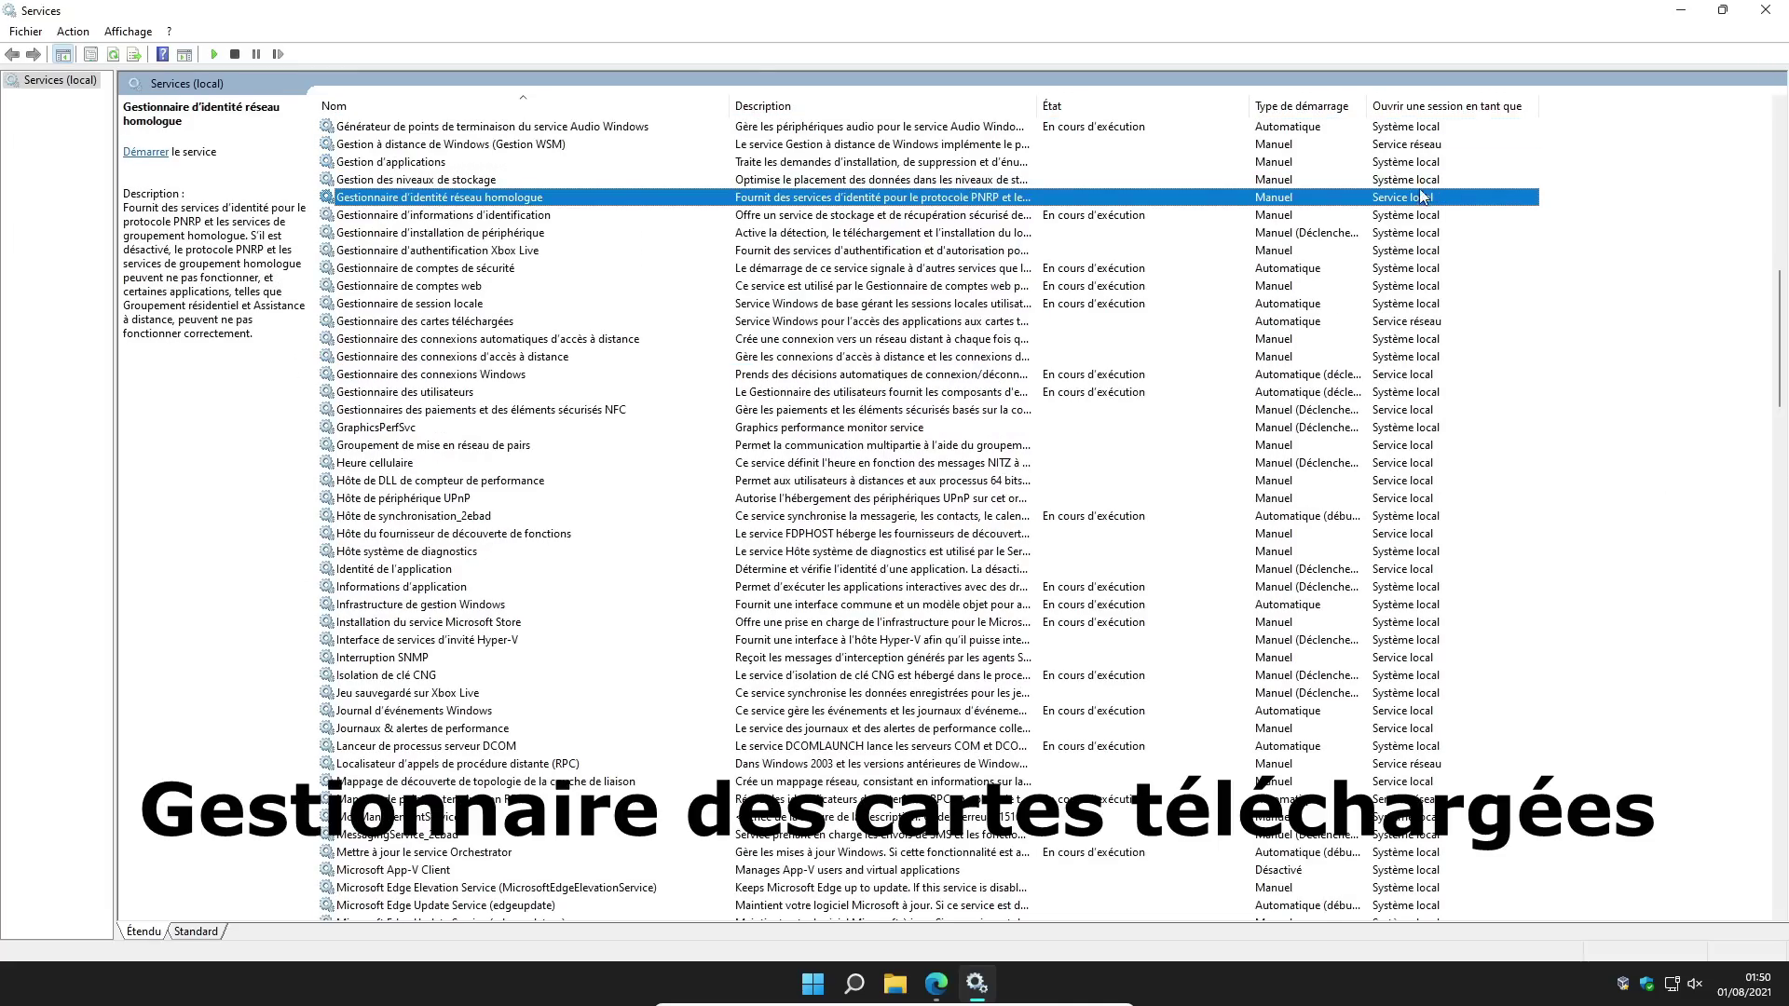
left_click(432, 216)
left_click(390, 270)
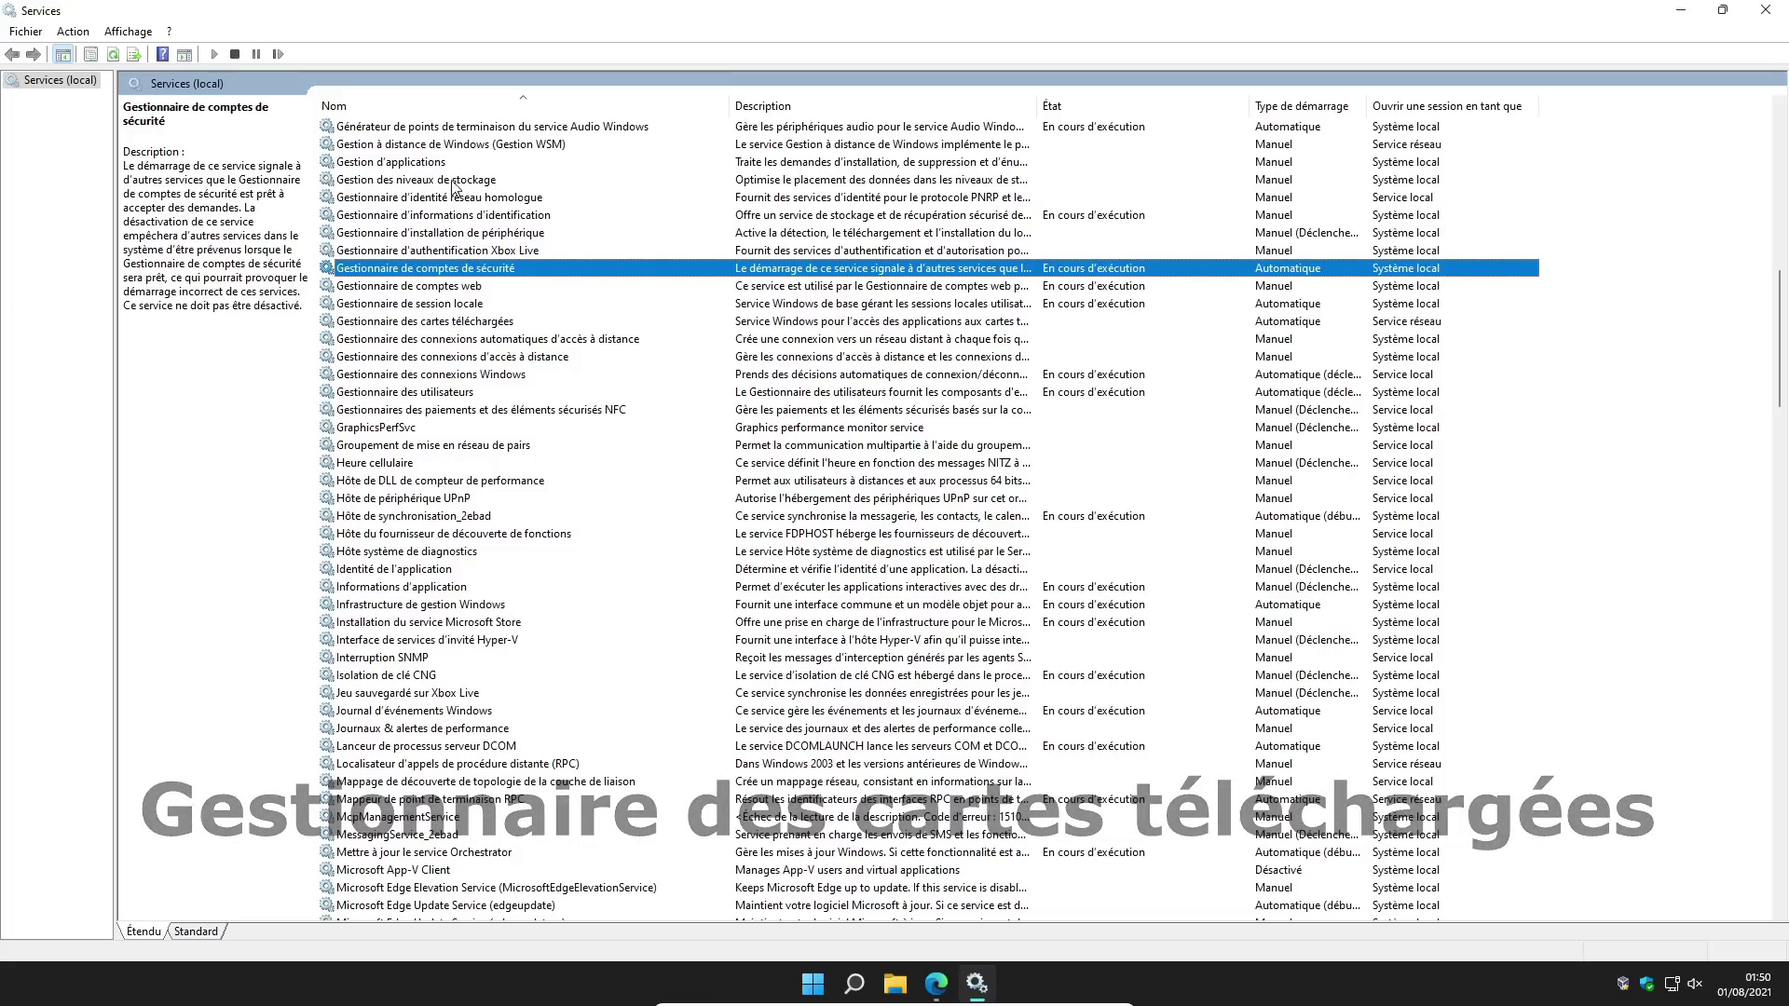
left_click(470, 322)
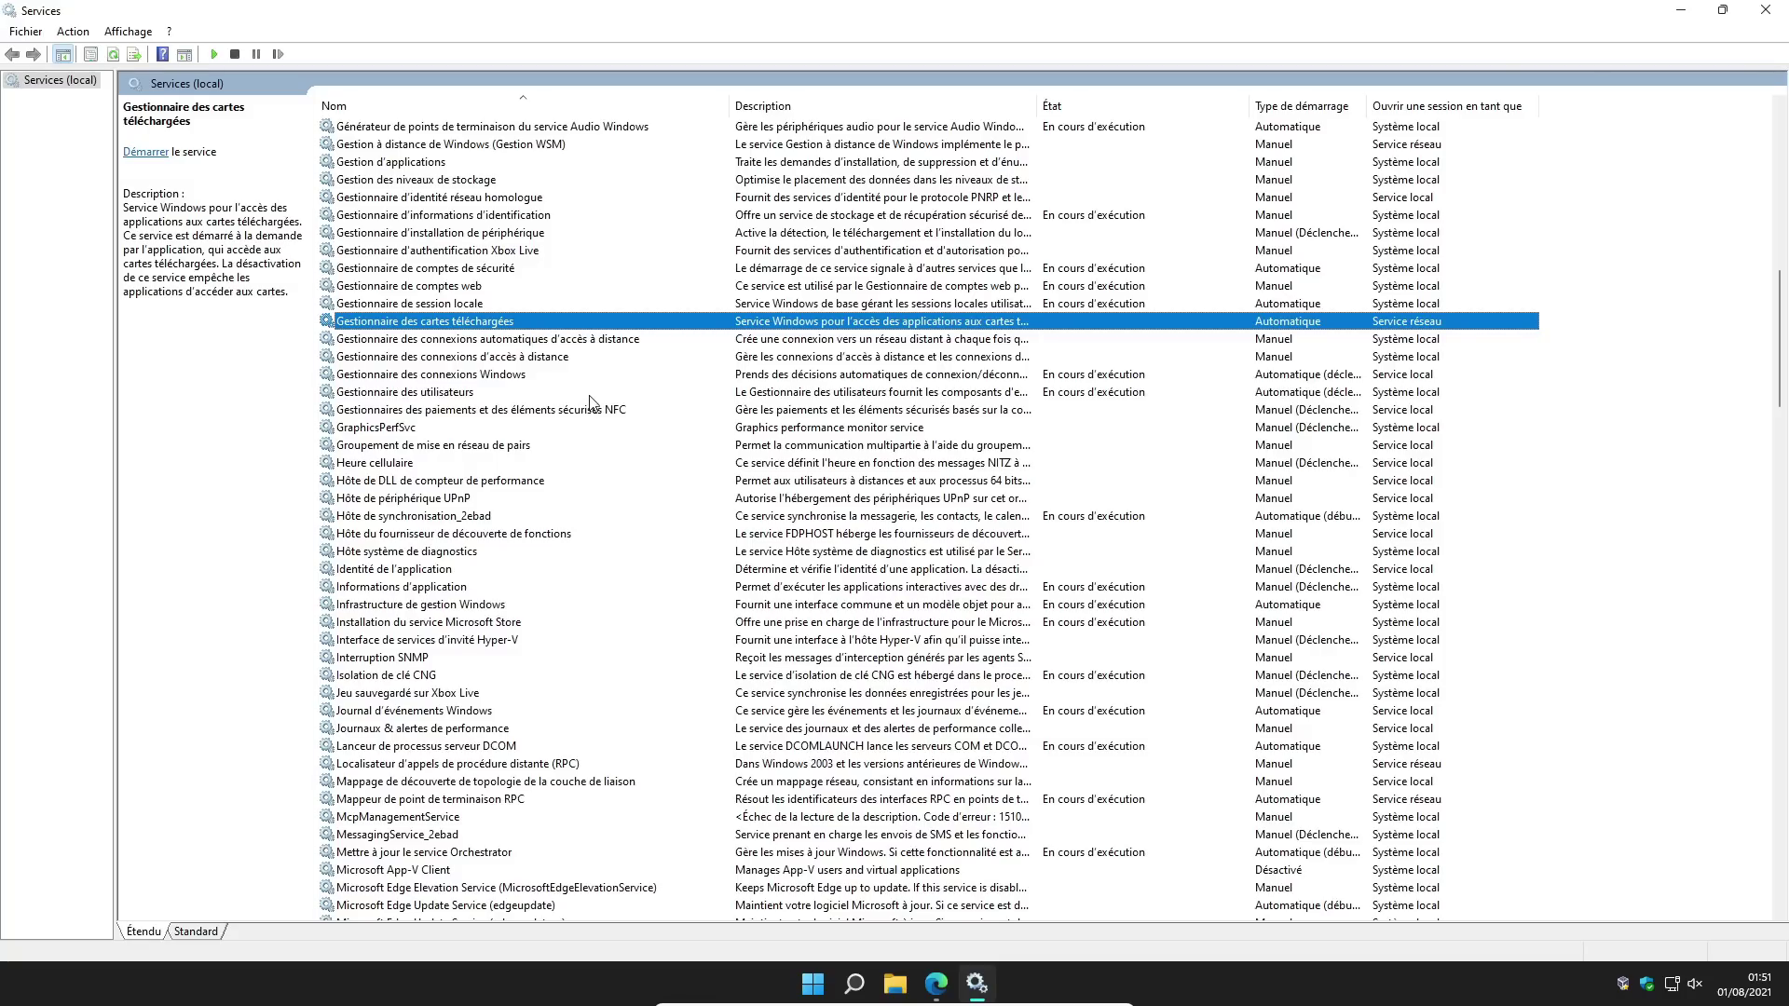
double_click(504, 321)
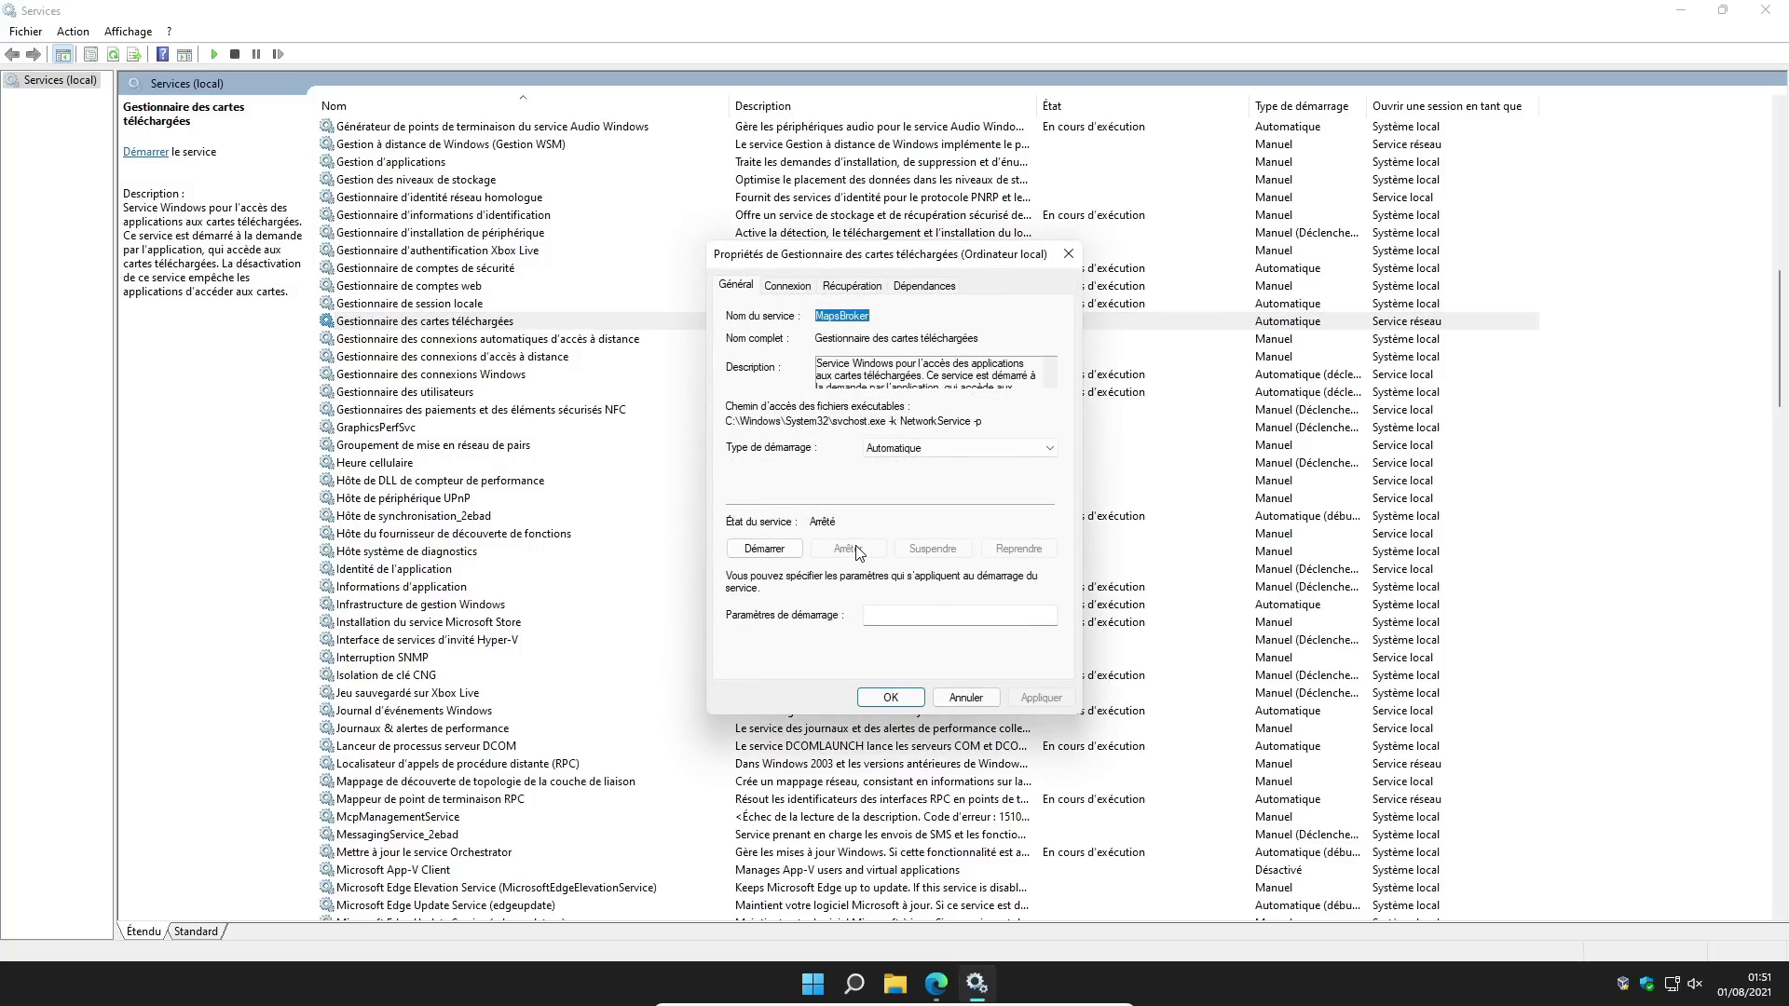
left_click(904, 448)
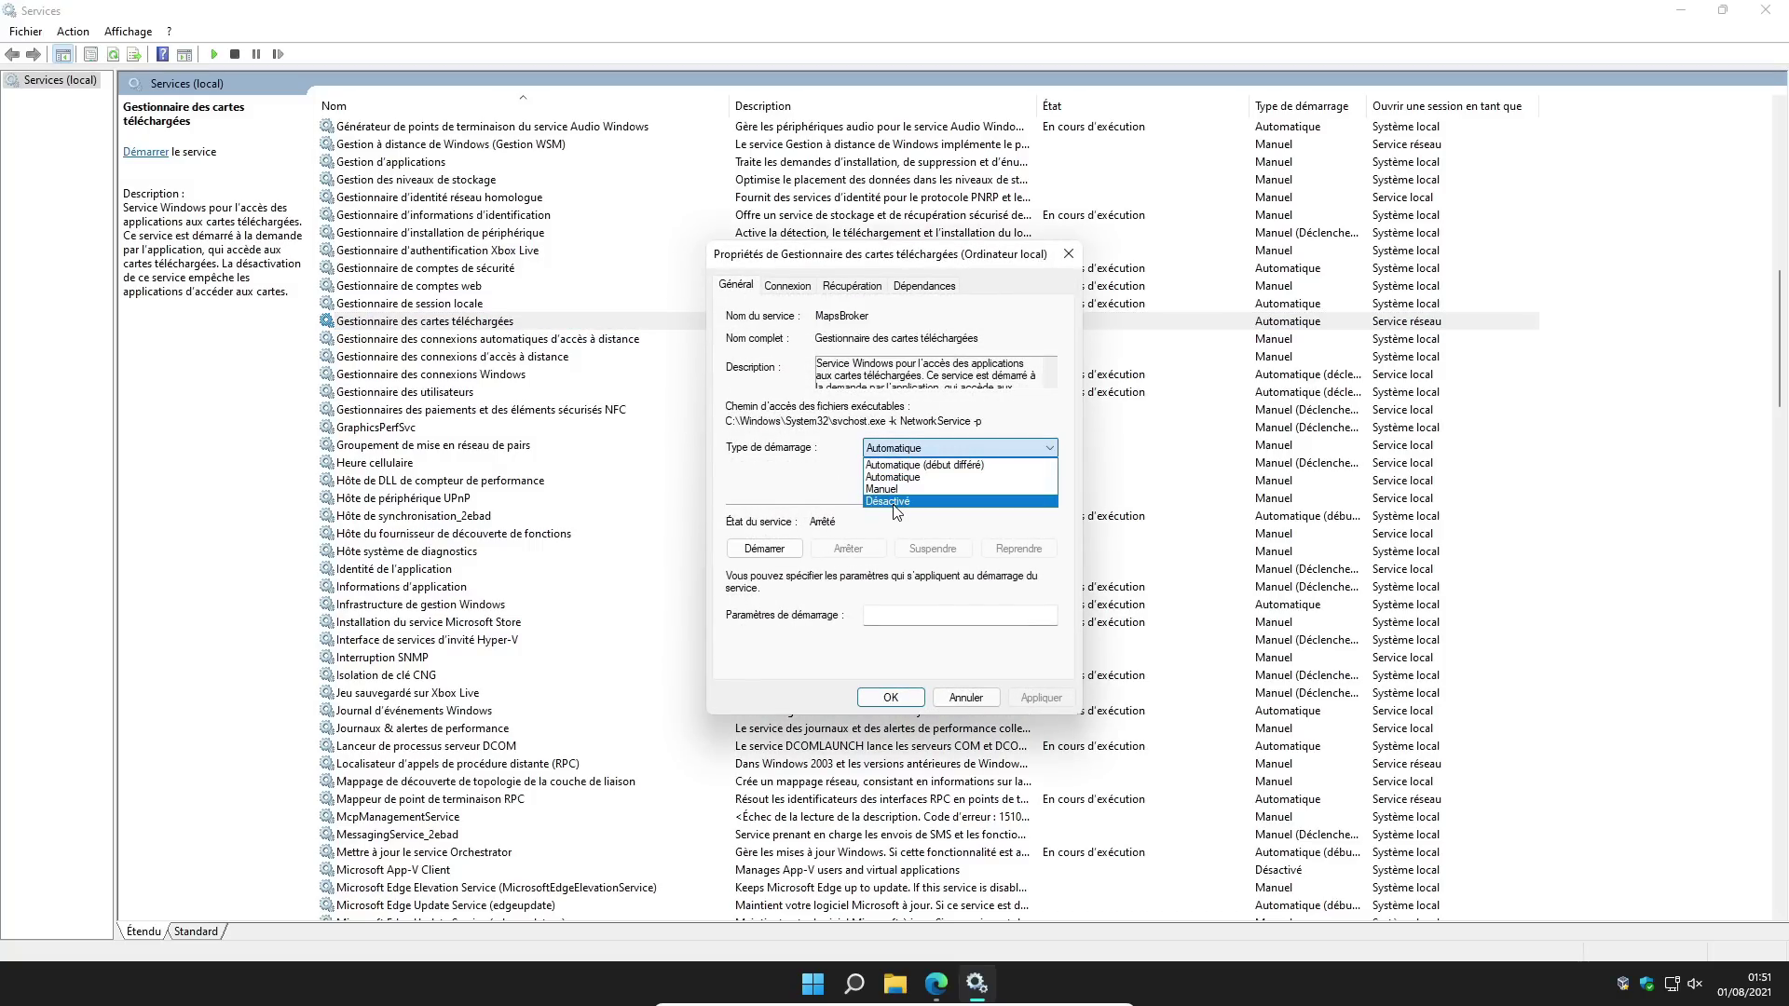
left_click(895, 503)
left_click(1041, 697)
left_click(892, 697)
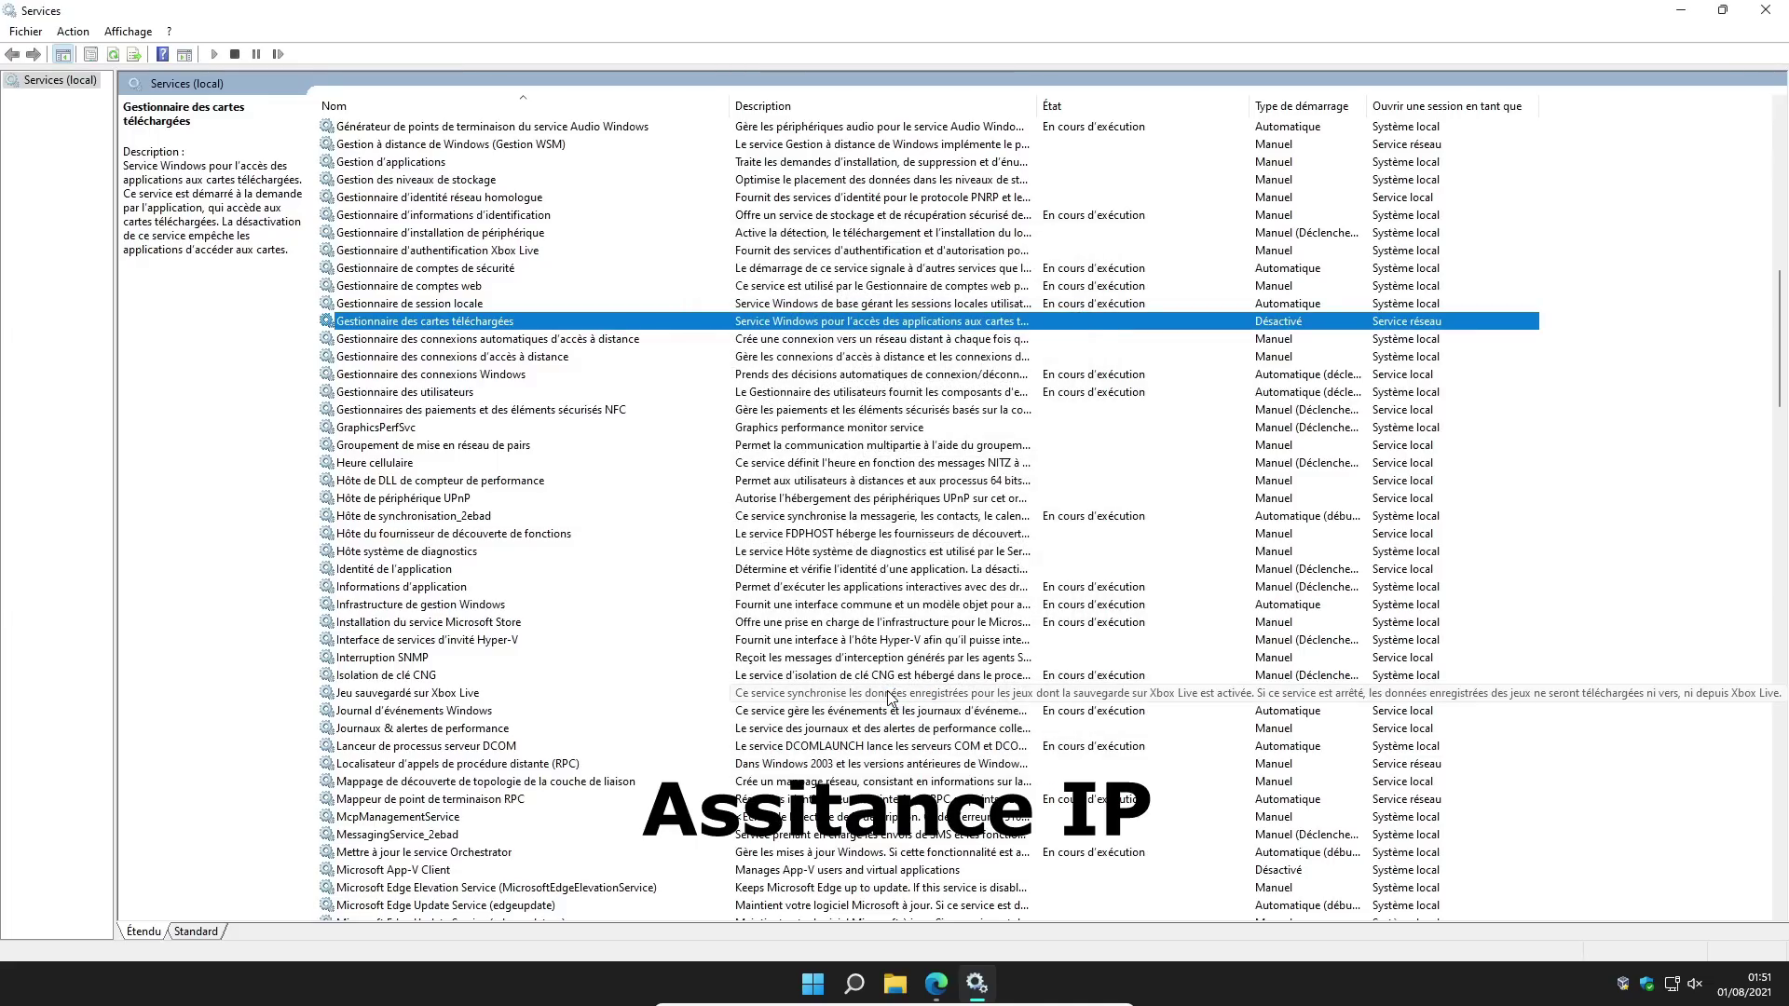
Step: Find the Assistance IP service, widen the Description column and set the service's startup type to Désactivé
left_click(445, 464)
left_click(438, 340)
left_click(419, 499)
type("as")
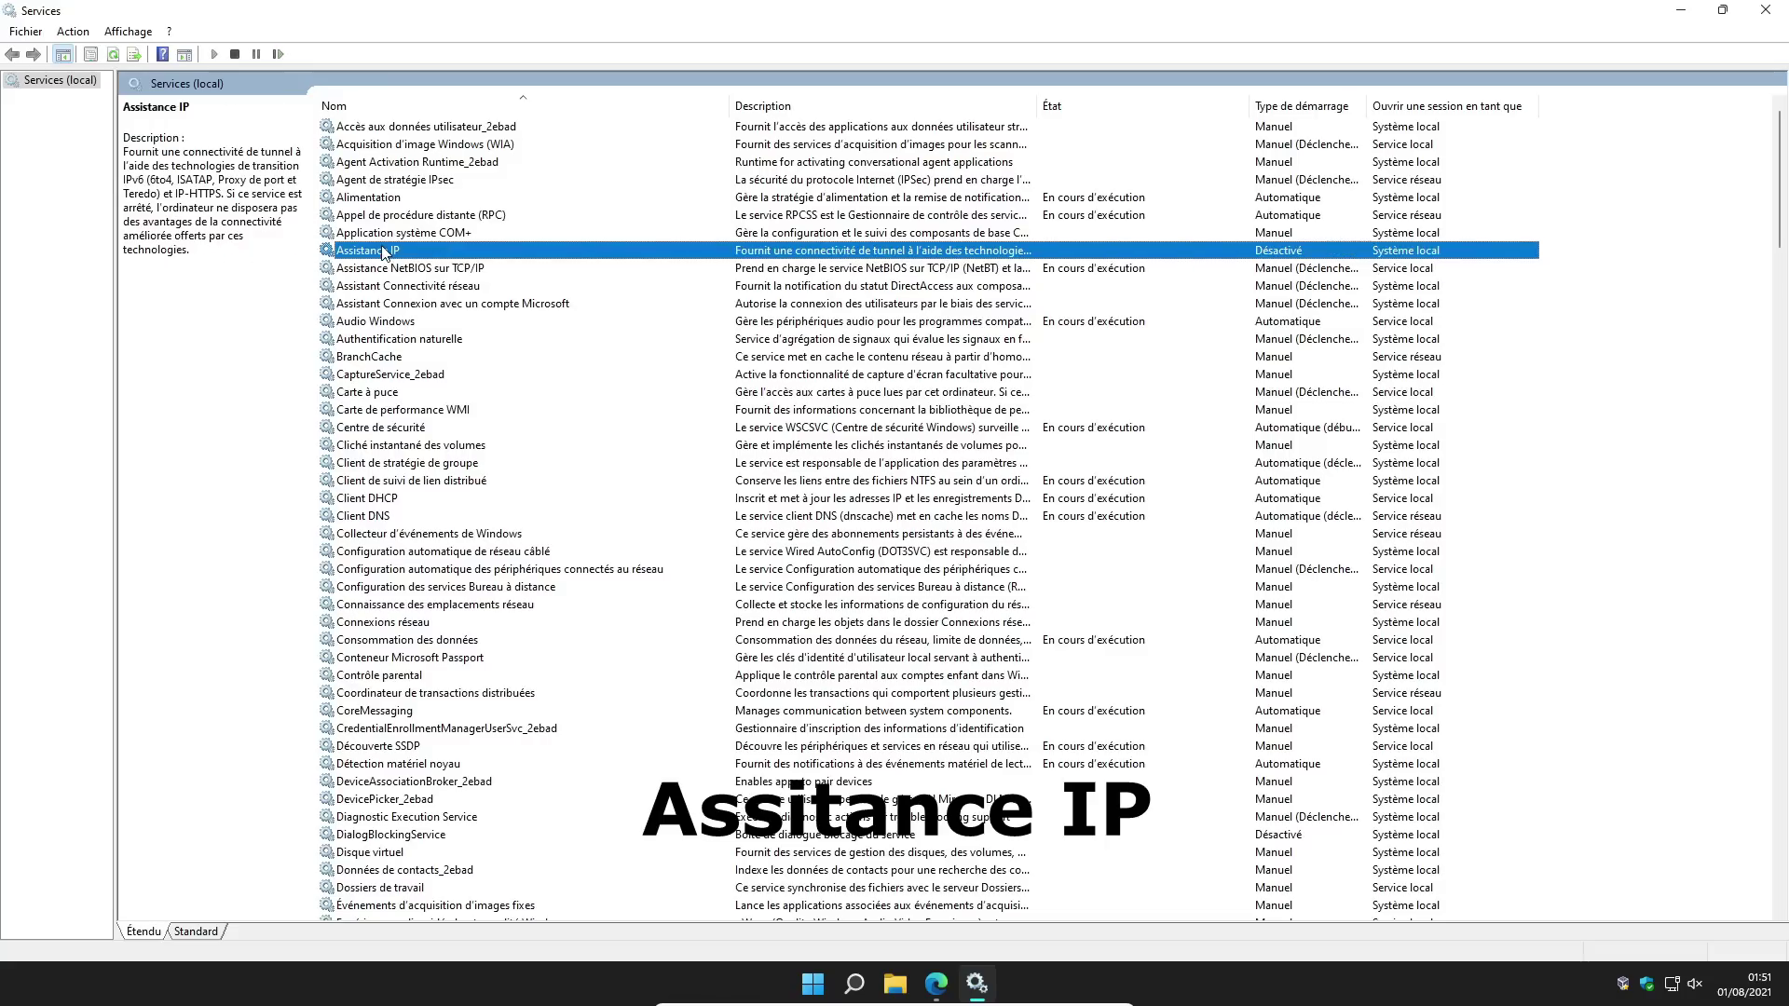
left_click_drag(1039, 106, 1175, 106)
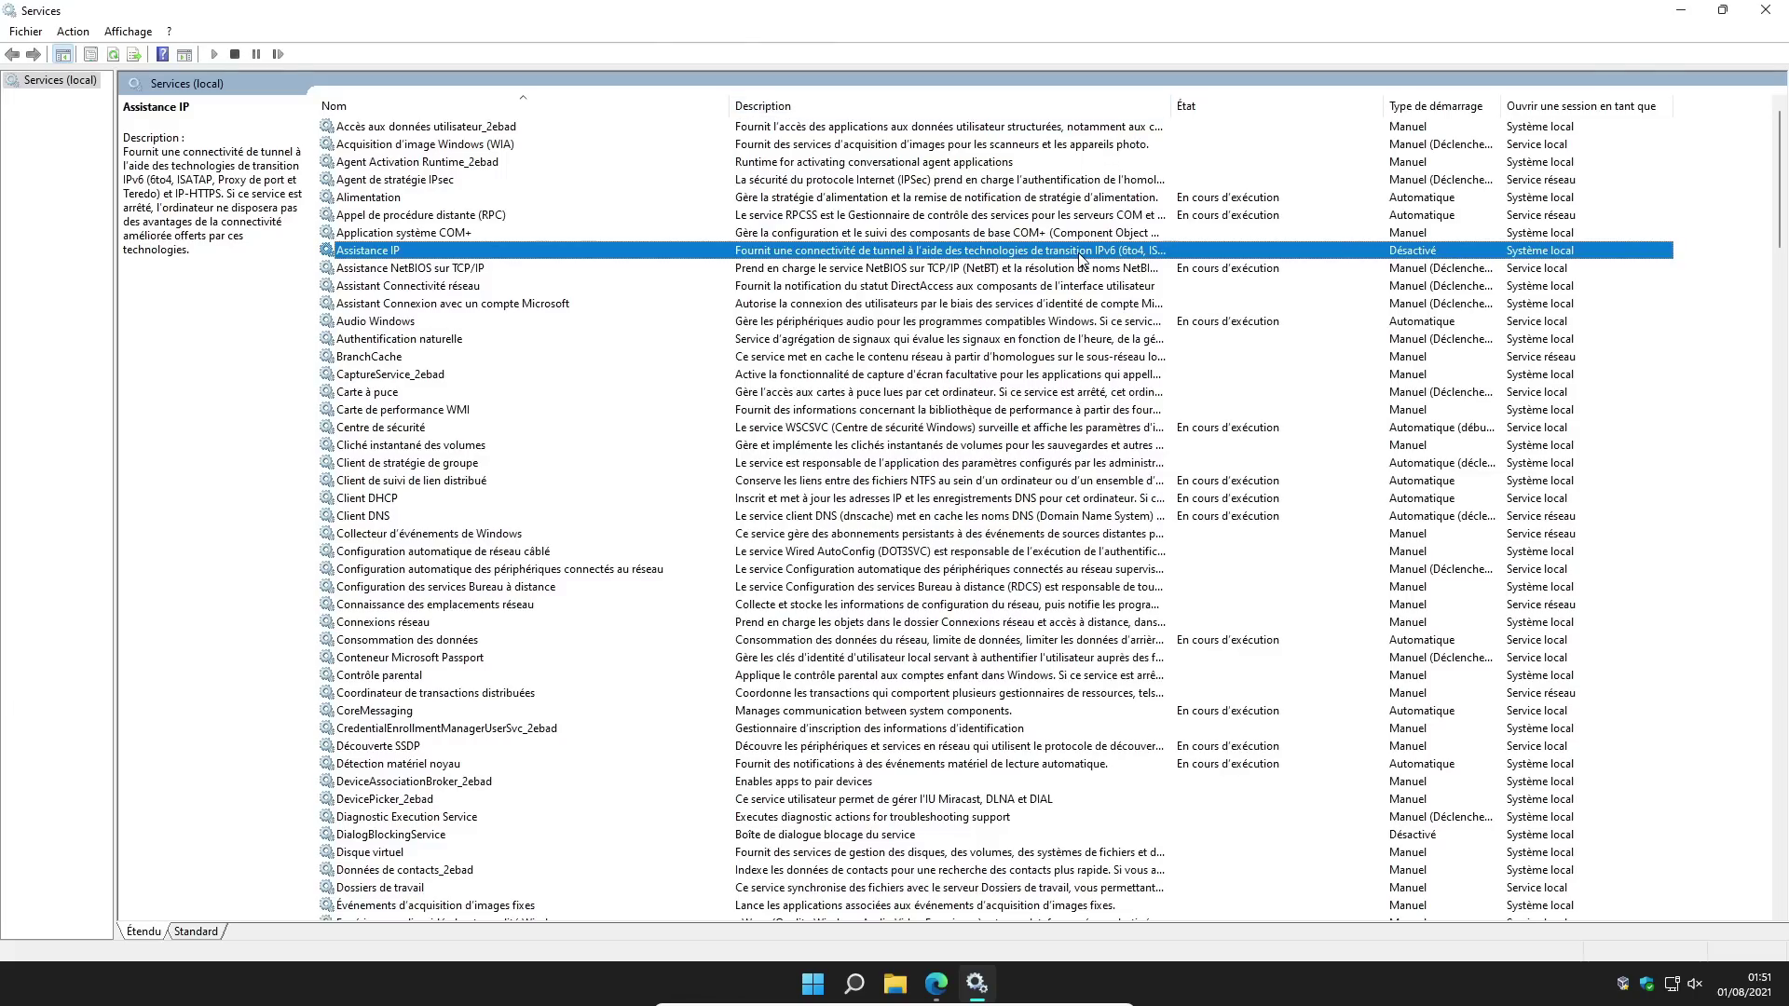
double_click(471, 251)
left_click(893, 449)
left_click(893, 511)
left_click(1041, 698)
left_click(891, 698)
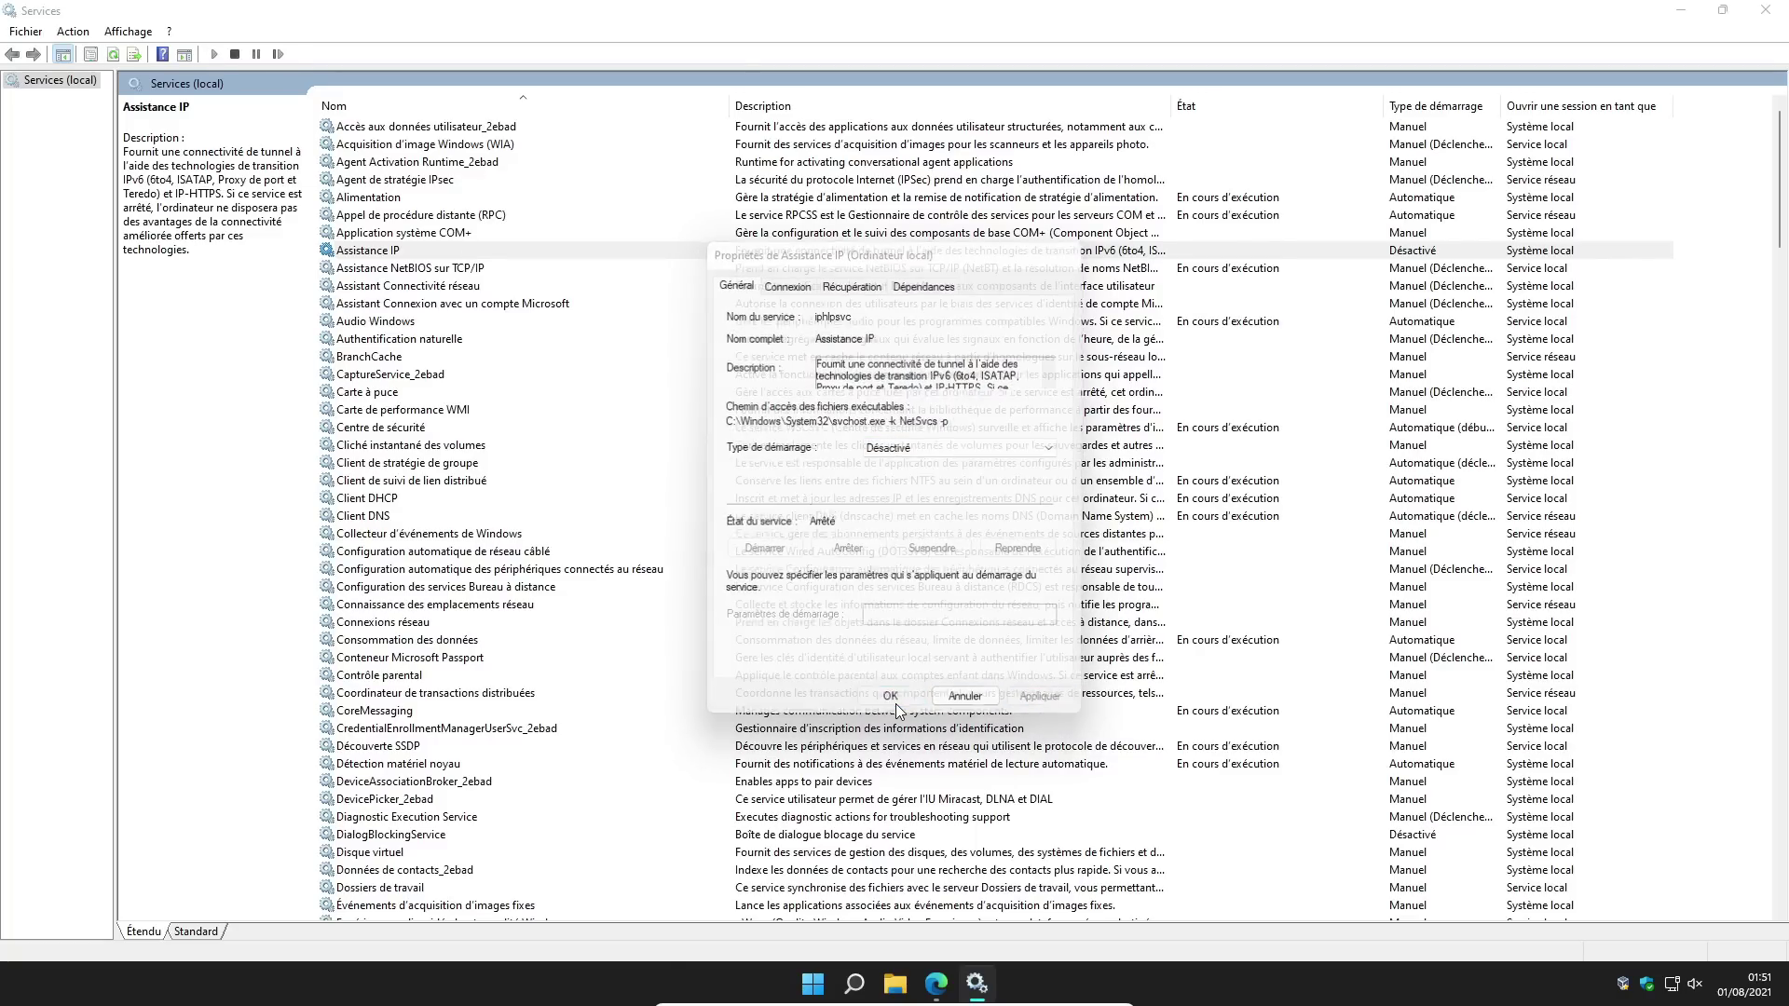
Step: Find the Spouleur d'impression service and confirm Désactivé as its startup type in its properties
left_click(404, 464)
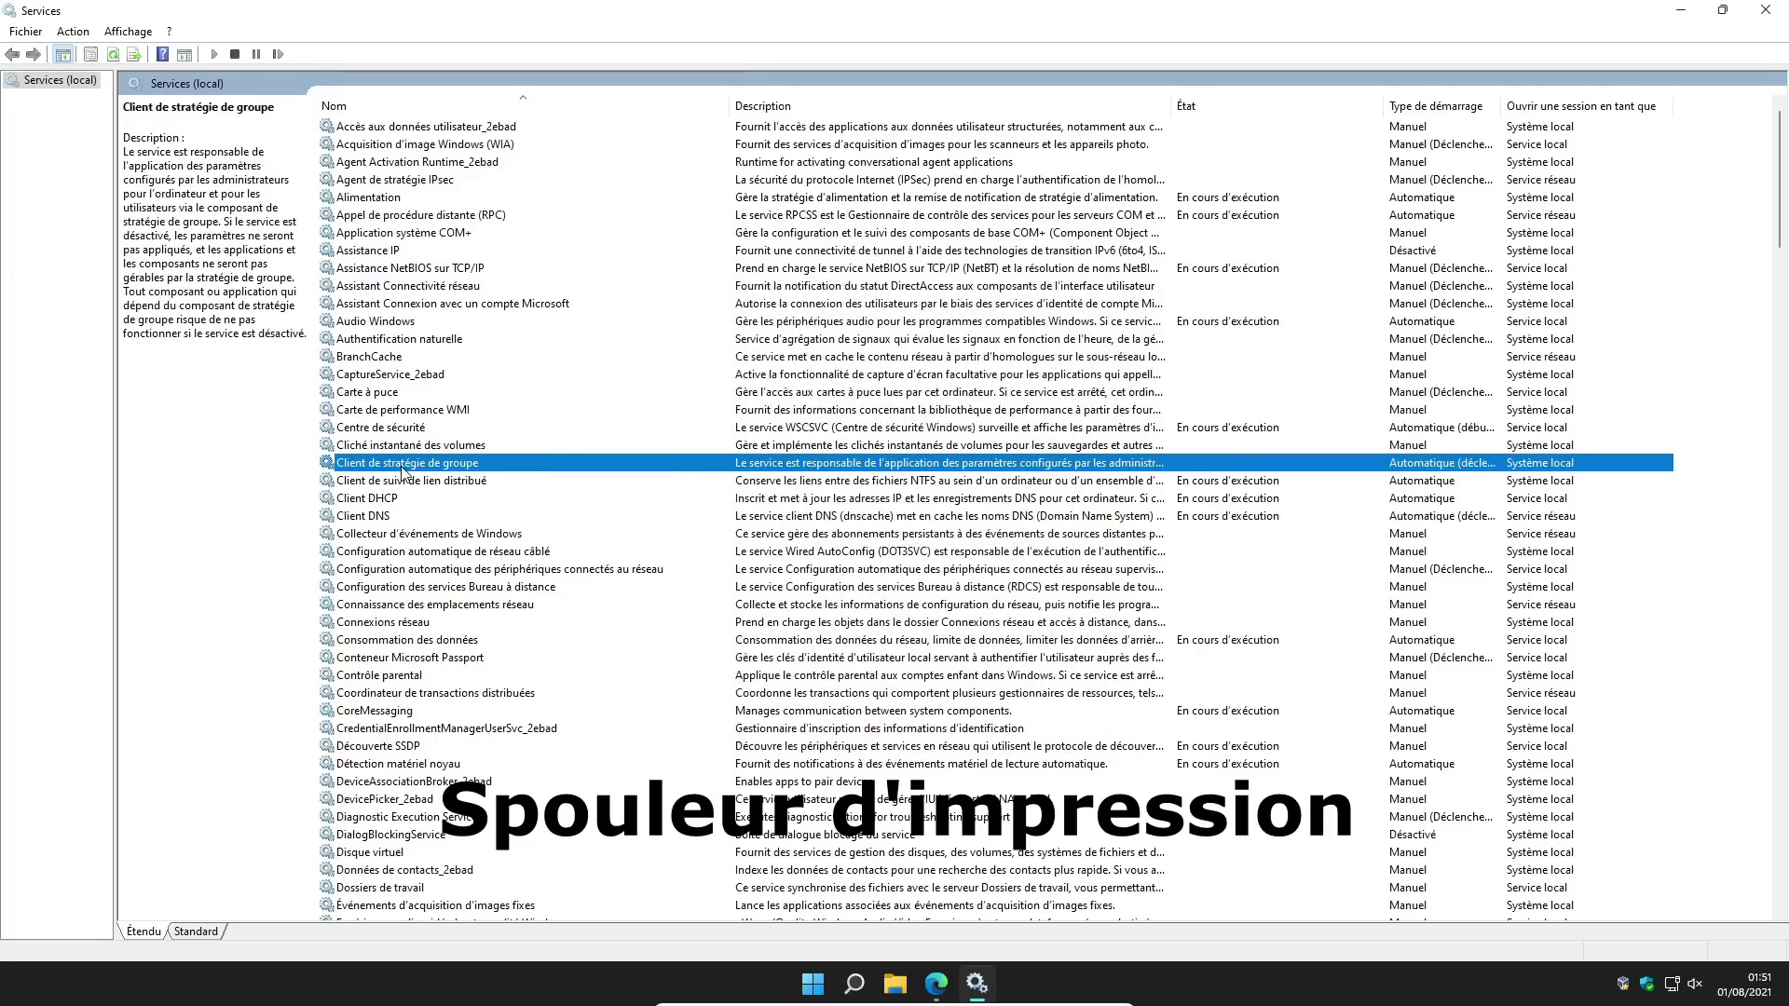
key("s")
key("p")
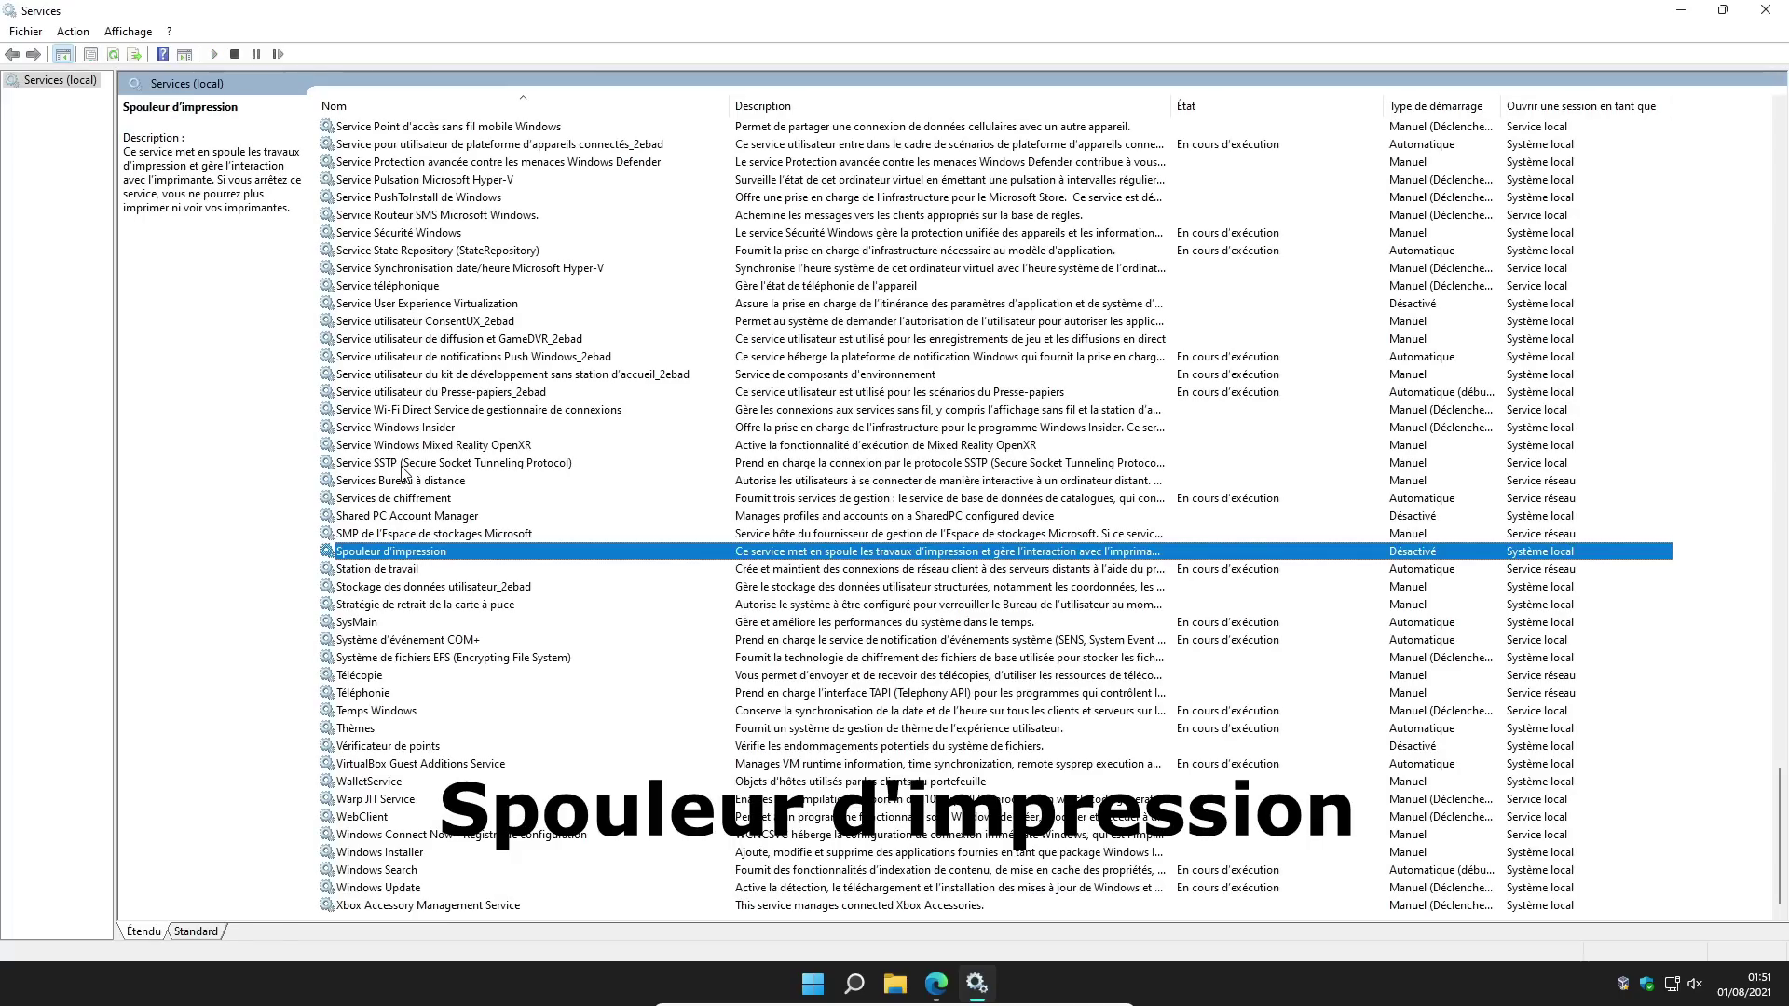
double_click(416, 553)
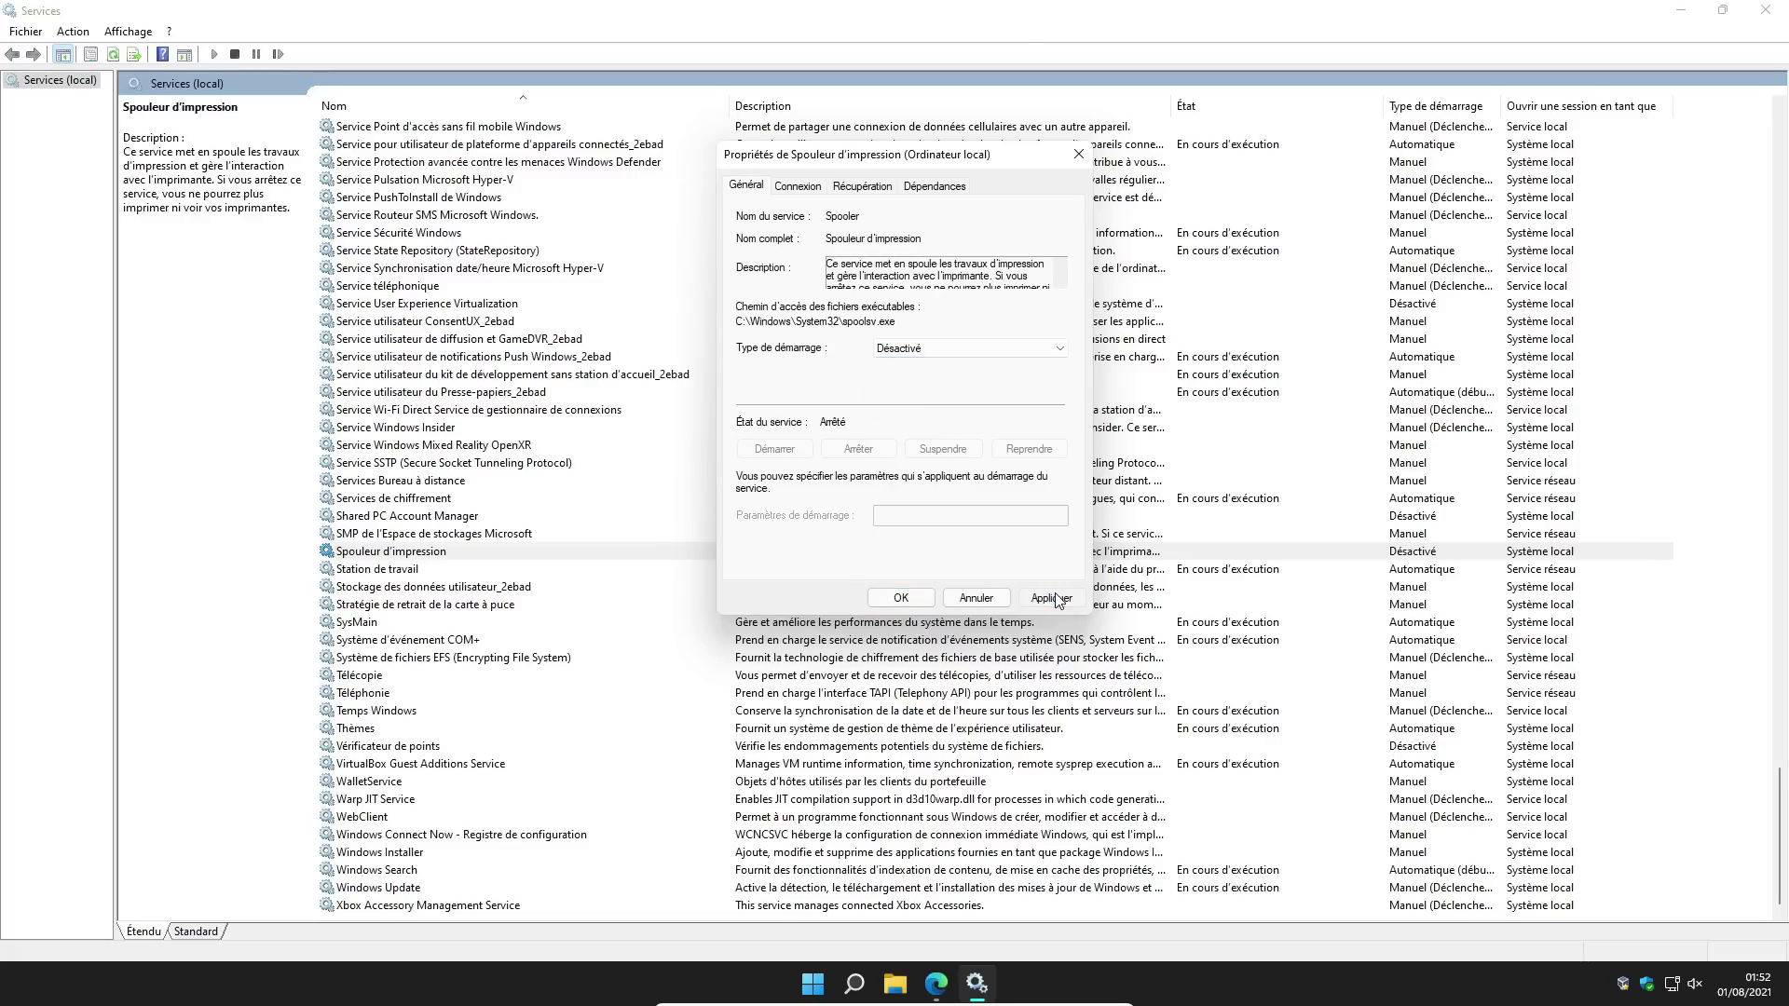
left_click(910, 604)
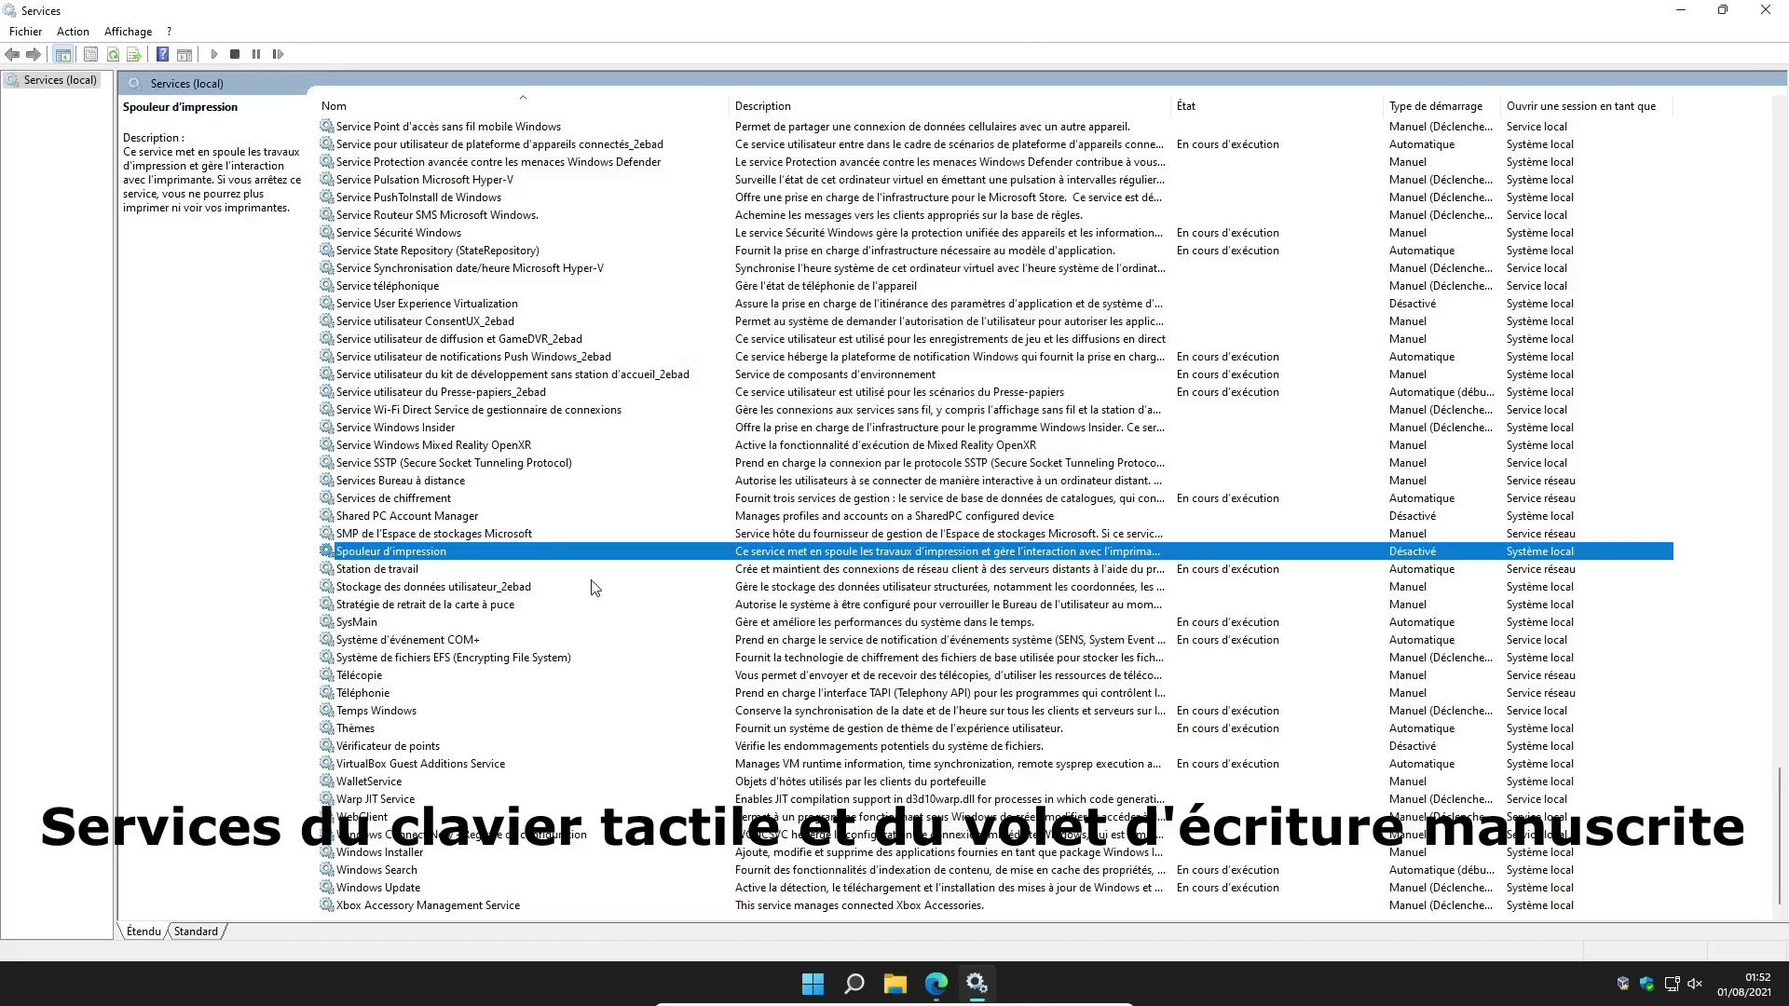
Step: Find Service du clavier tactile et du volet d'écriture manuscrite and set its startup type to Désactivé
left_click(578, 585)
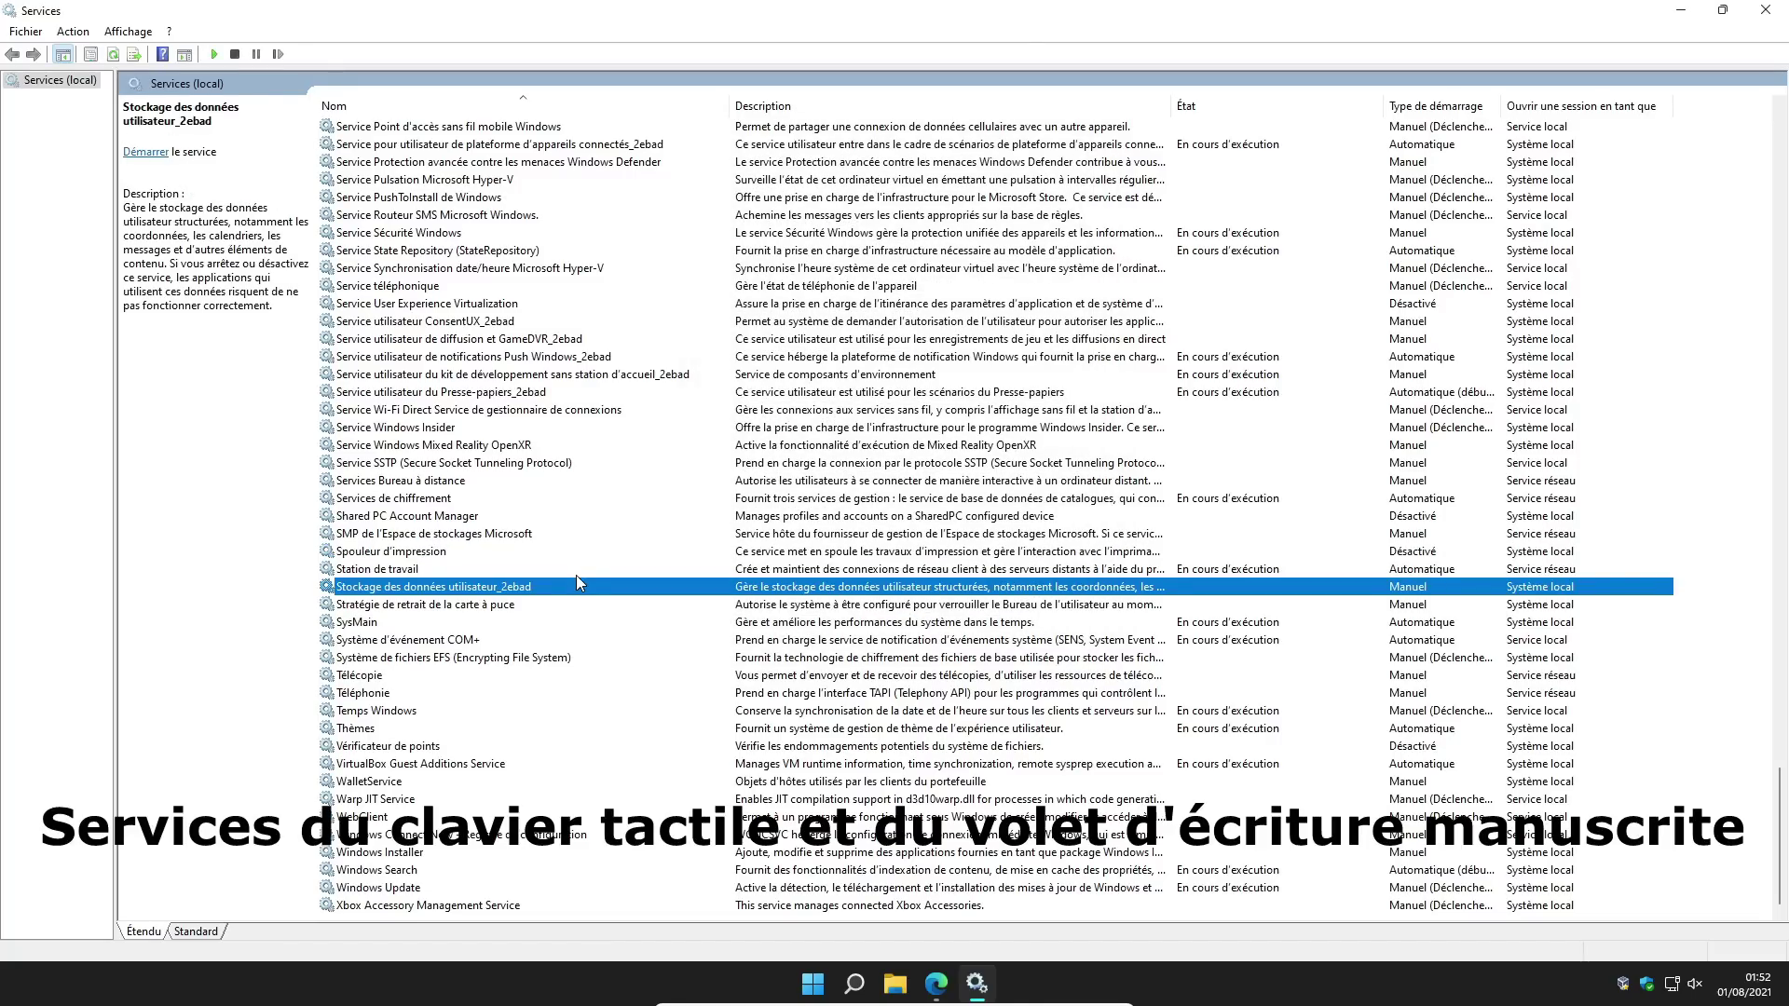
type("service du")
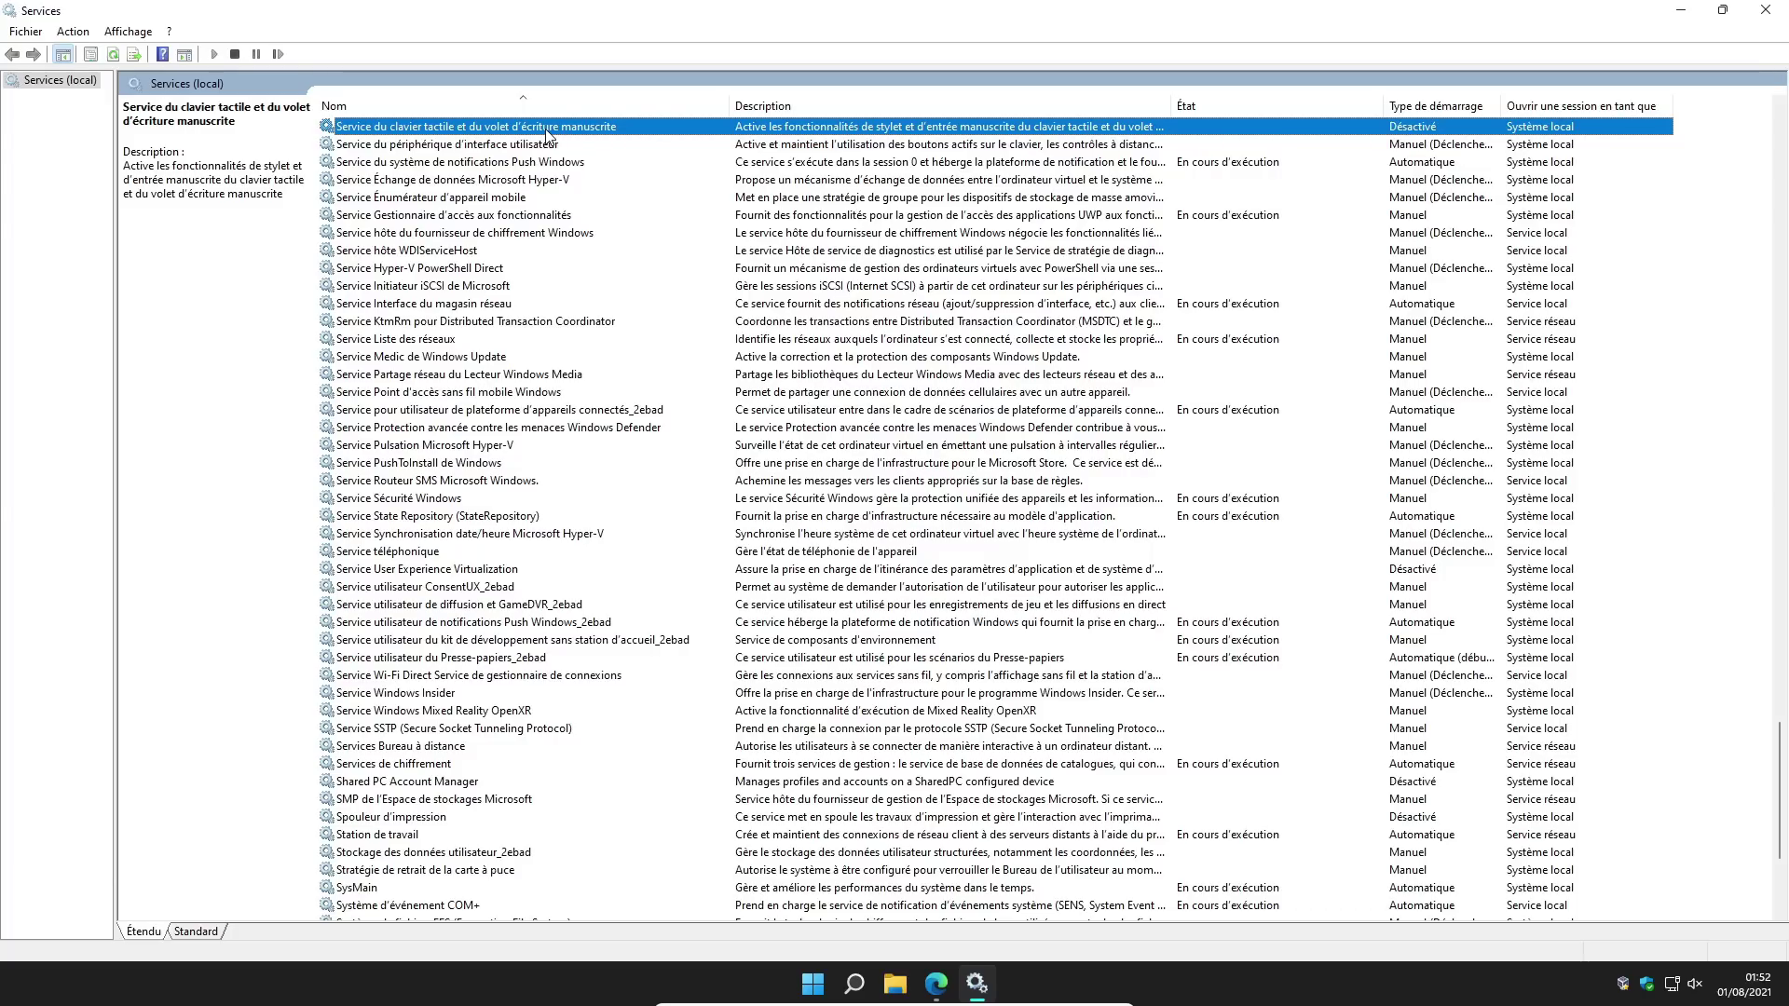
double_click(548, 133)
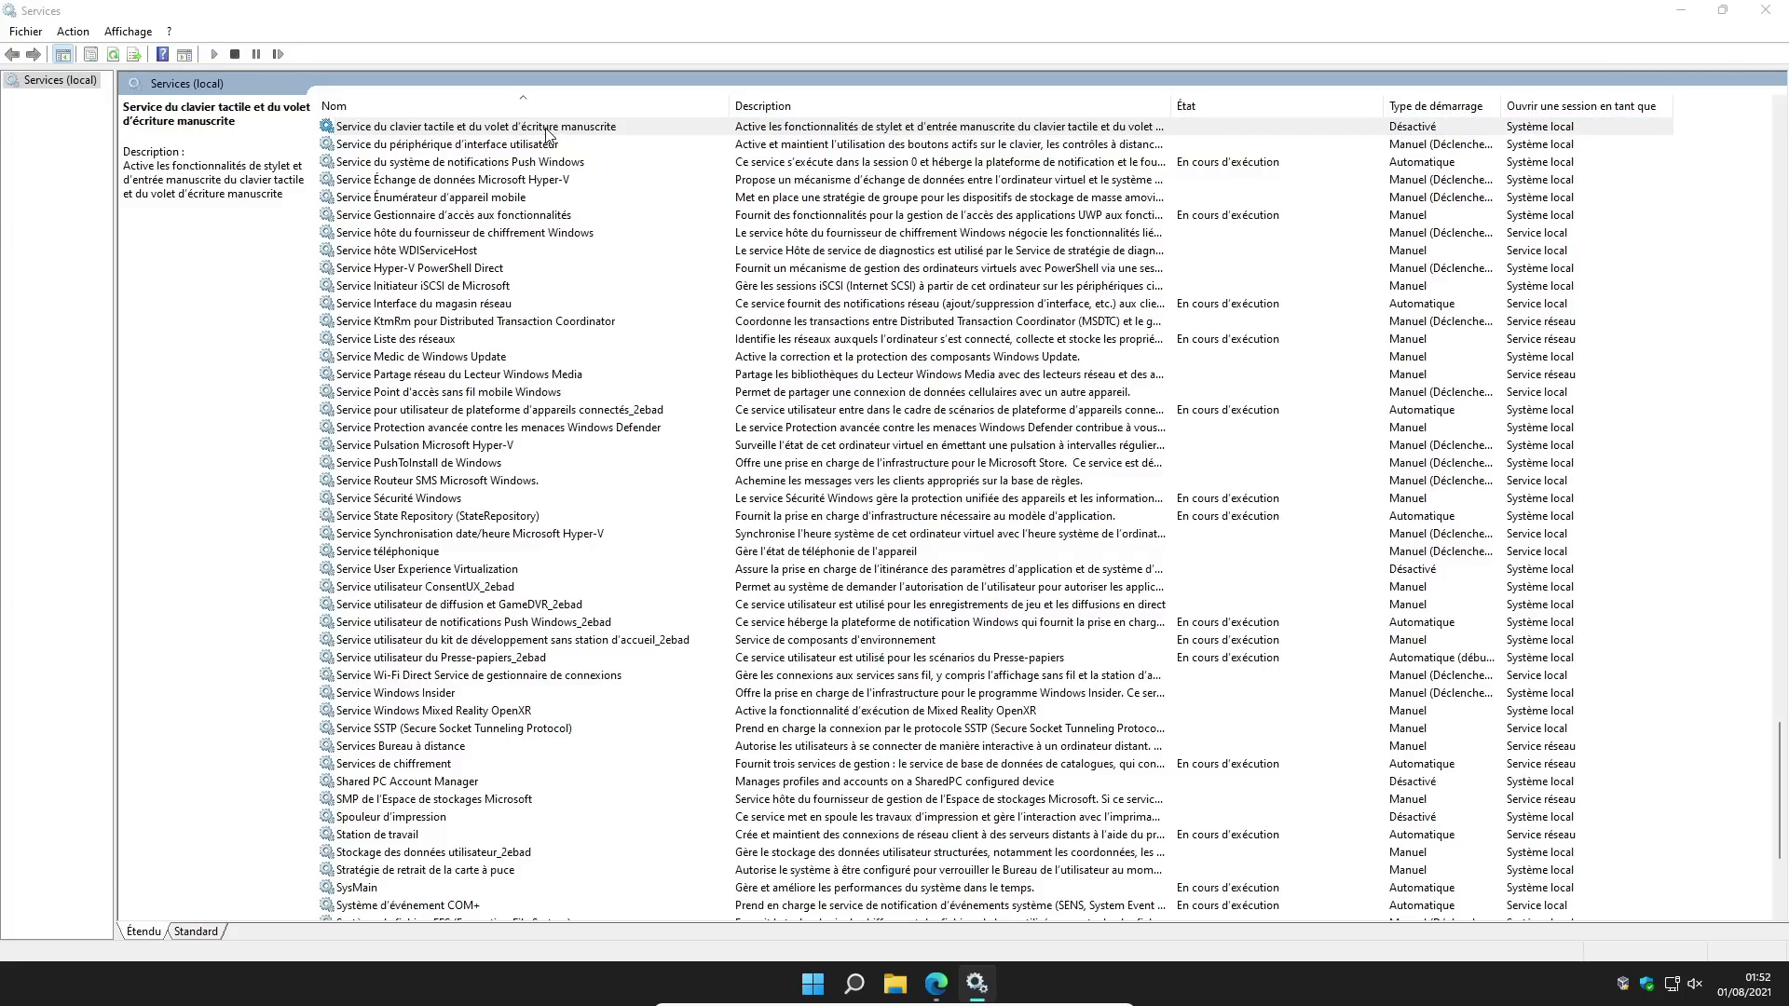
left_click(932, 348)
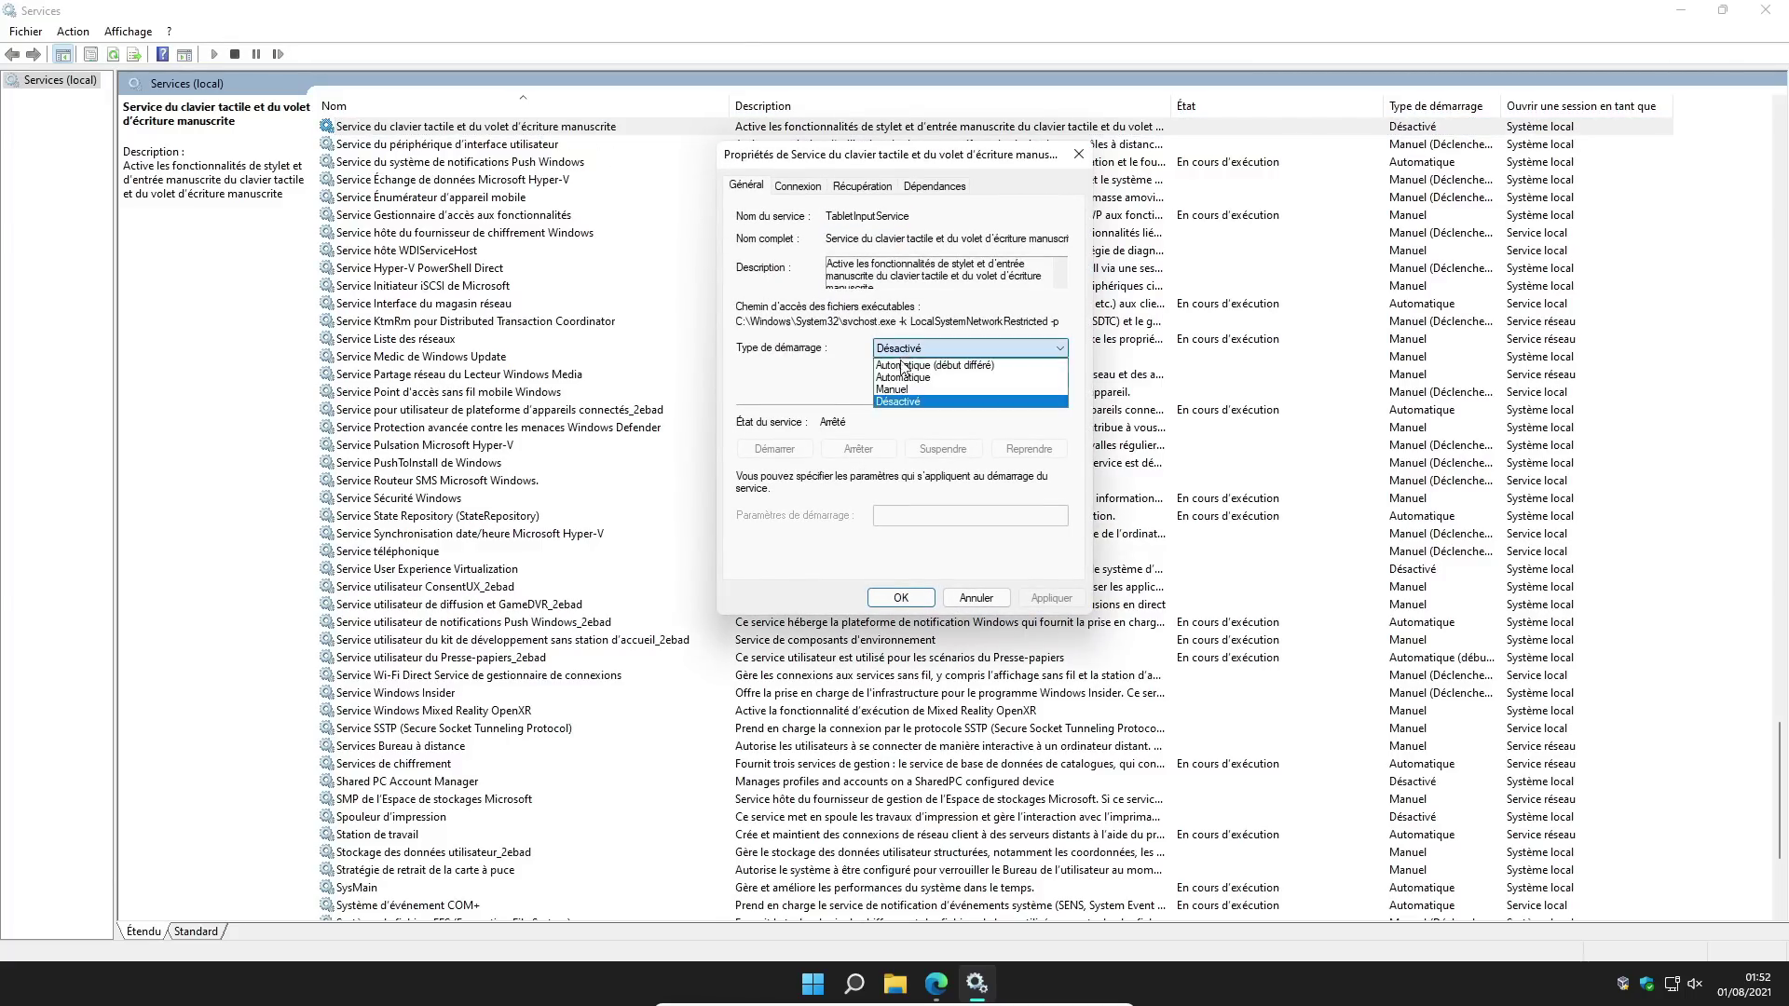
left_click(902, 417)
left_click(920, 597)
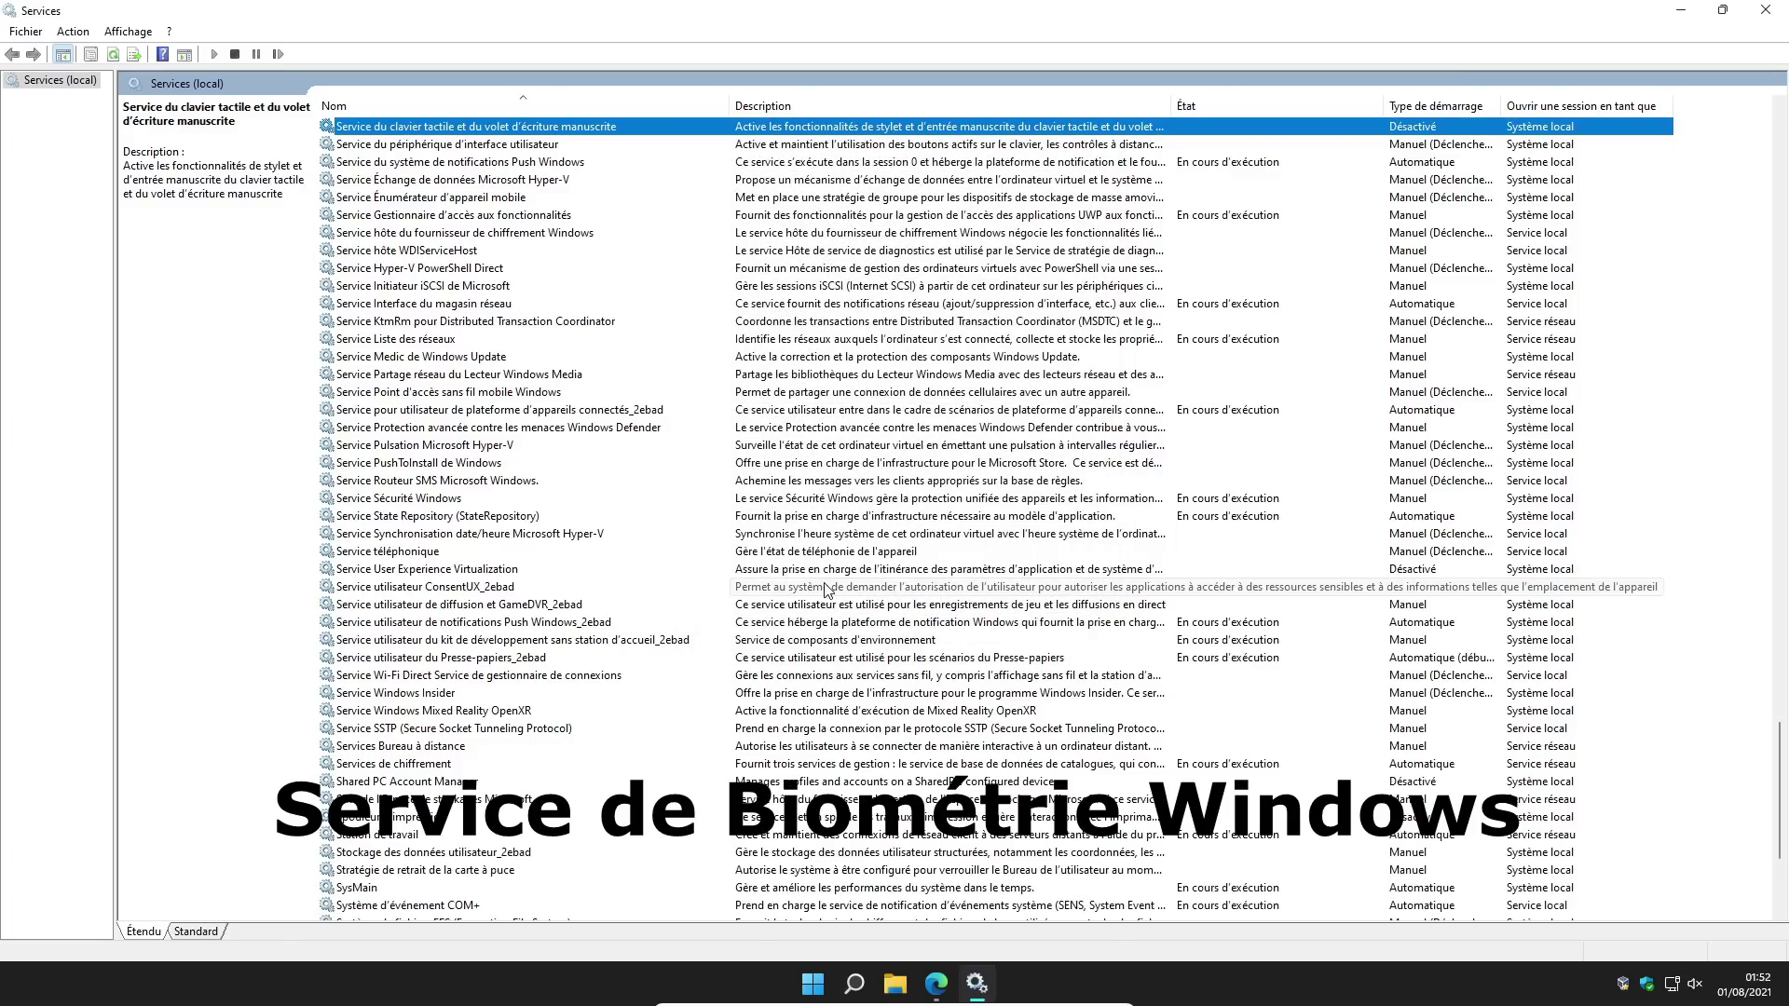
Step: Set the startup type of Service de biométrie Windows to Désactivé and close the Services application
left_click(568, 499)
type("service de")
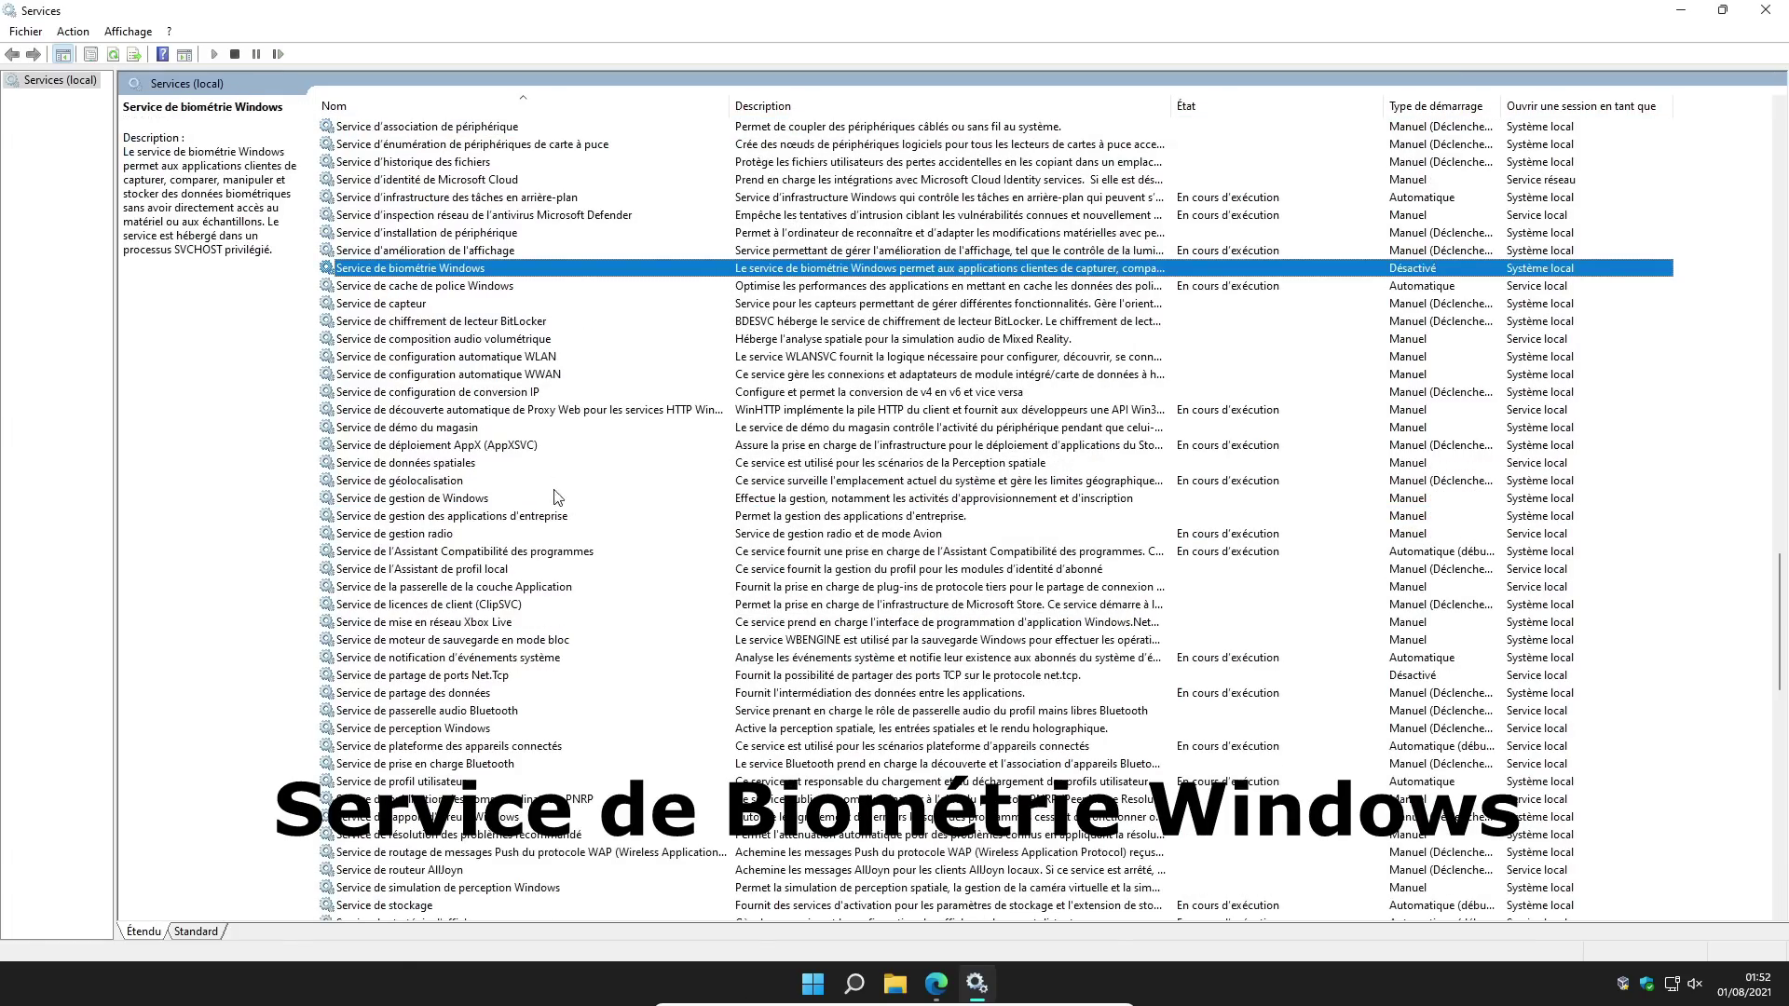
double_click(466, 270)
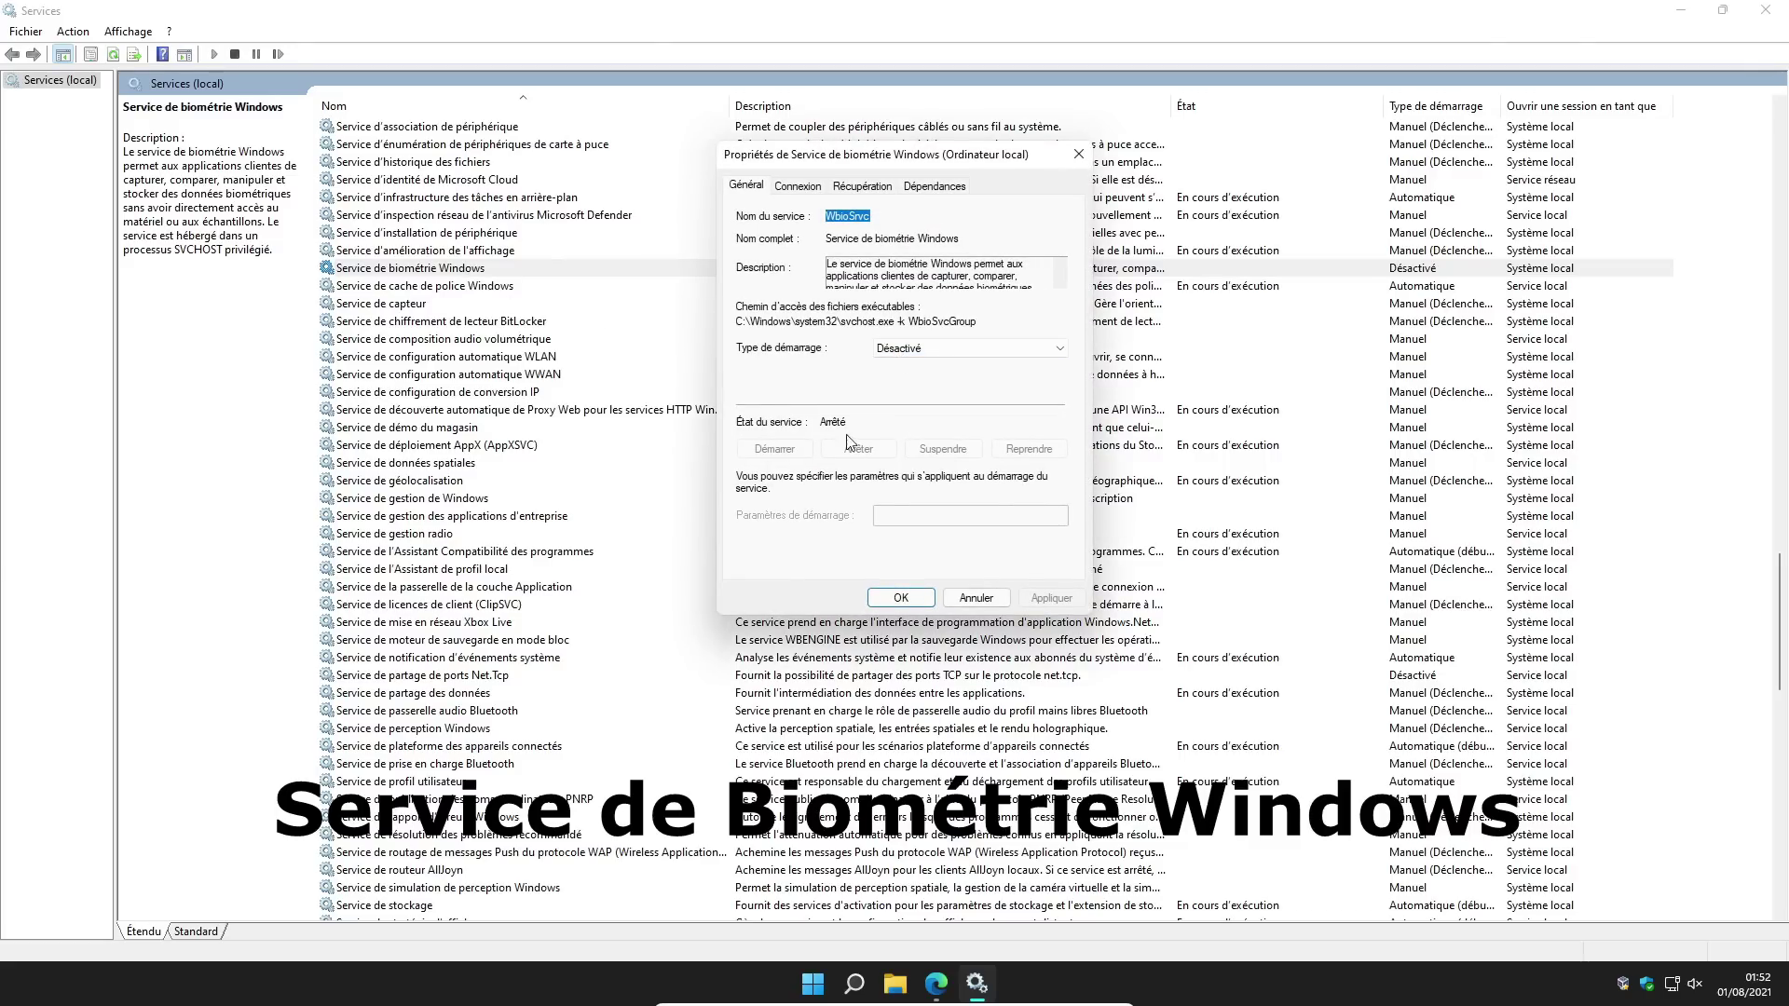
left_click(969, 348)
left_click(969, 410)
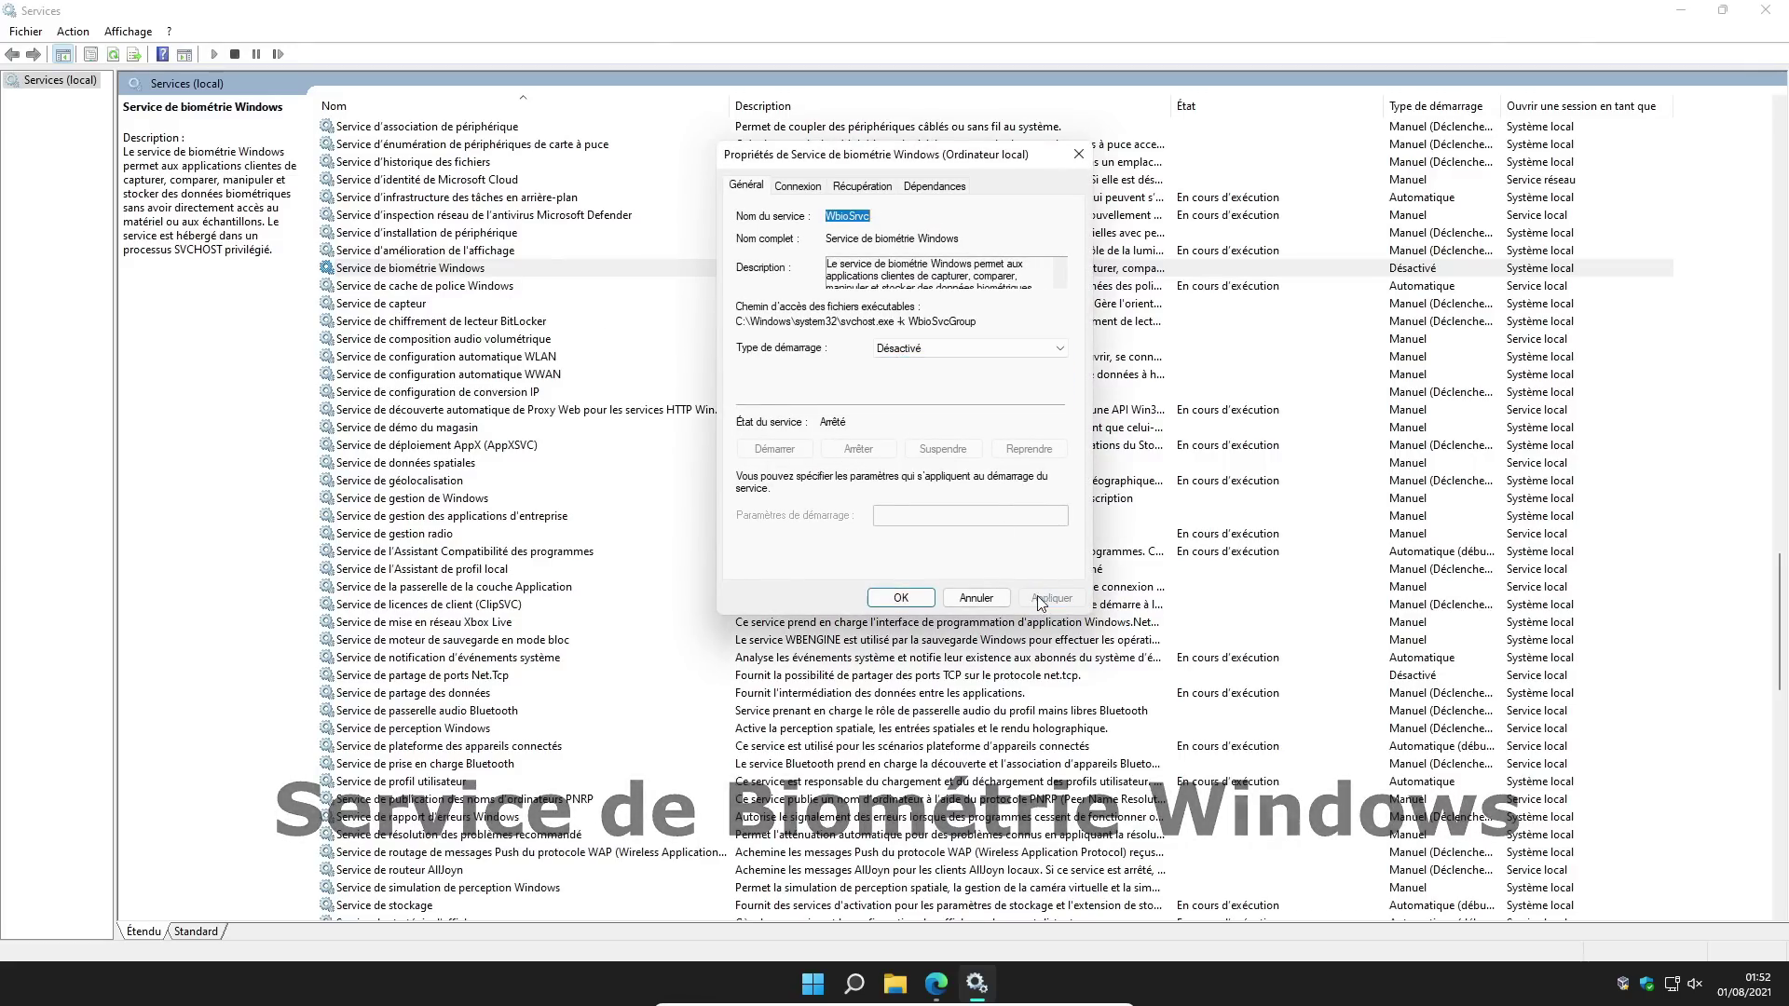
left_click(901, 597)
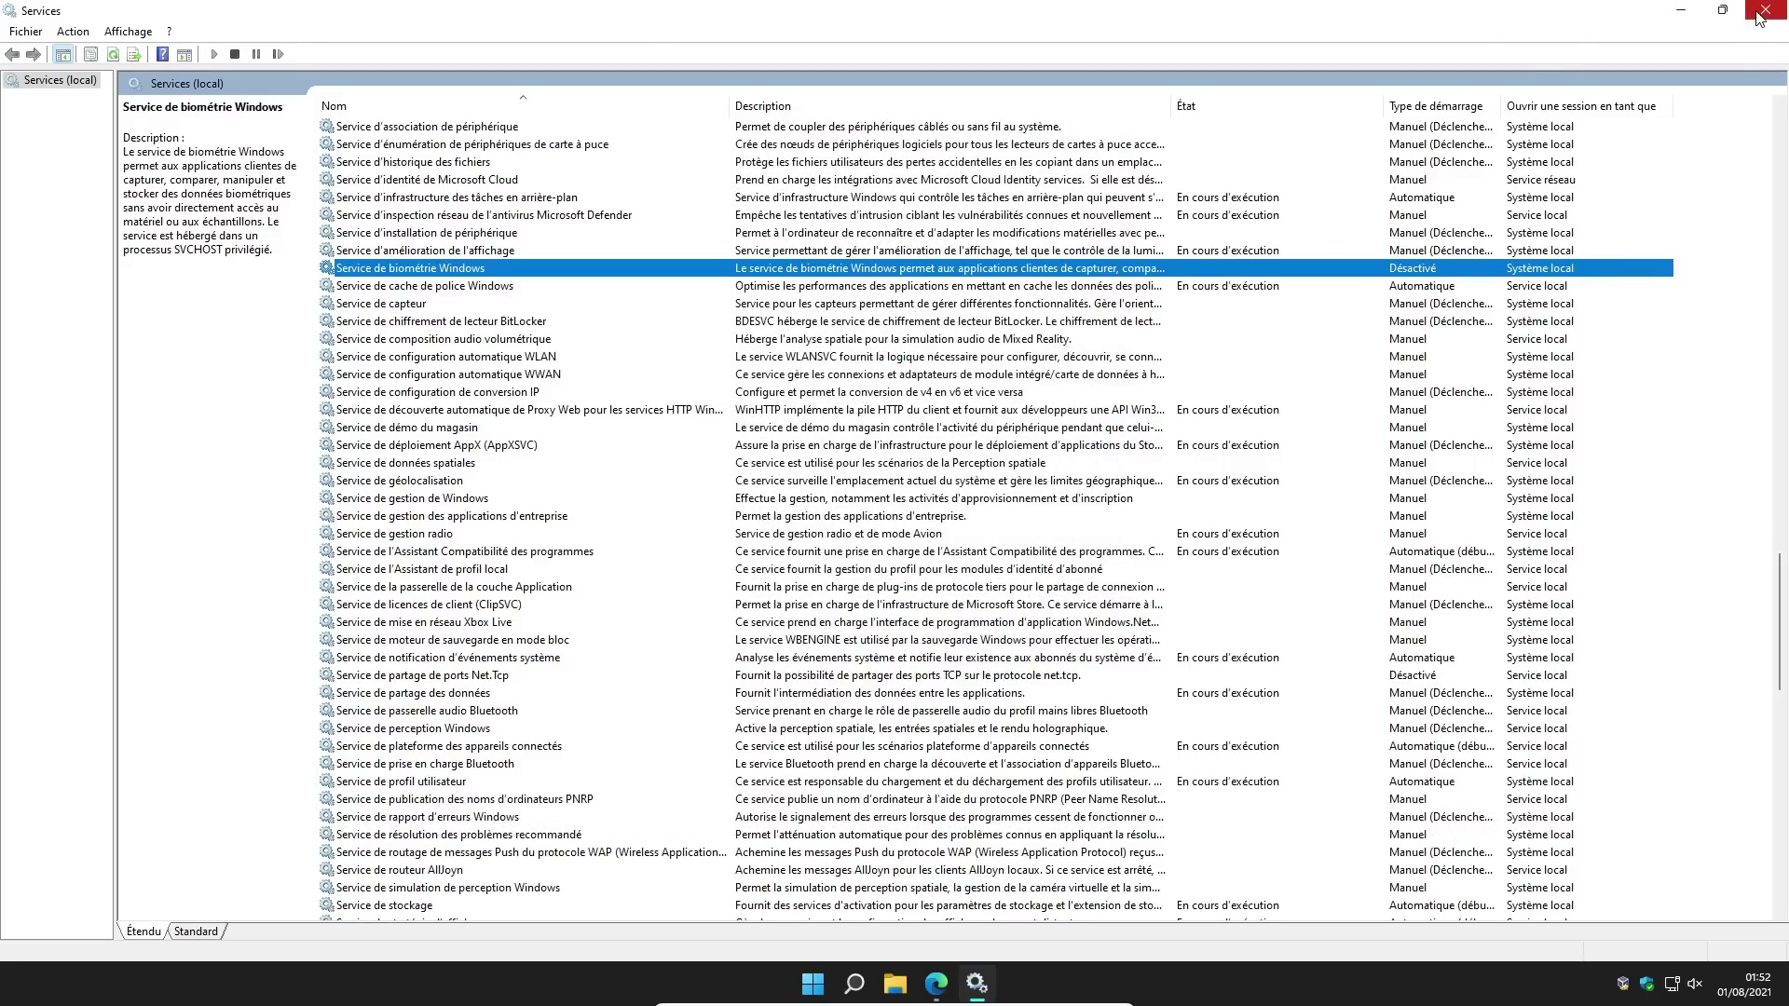
left_click(1761, 11)
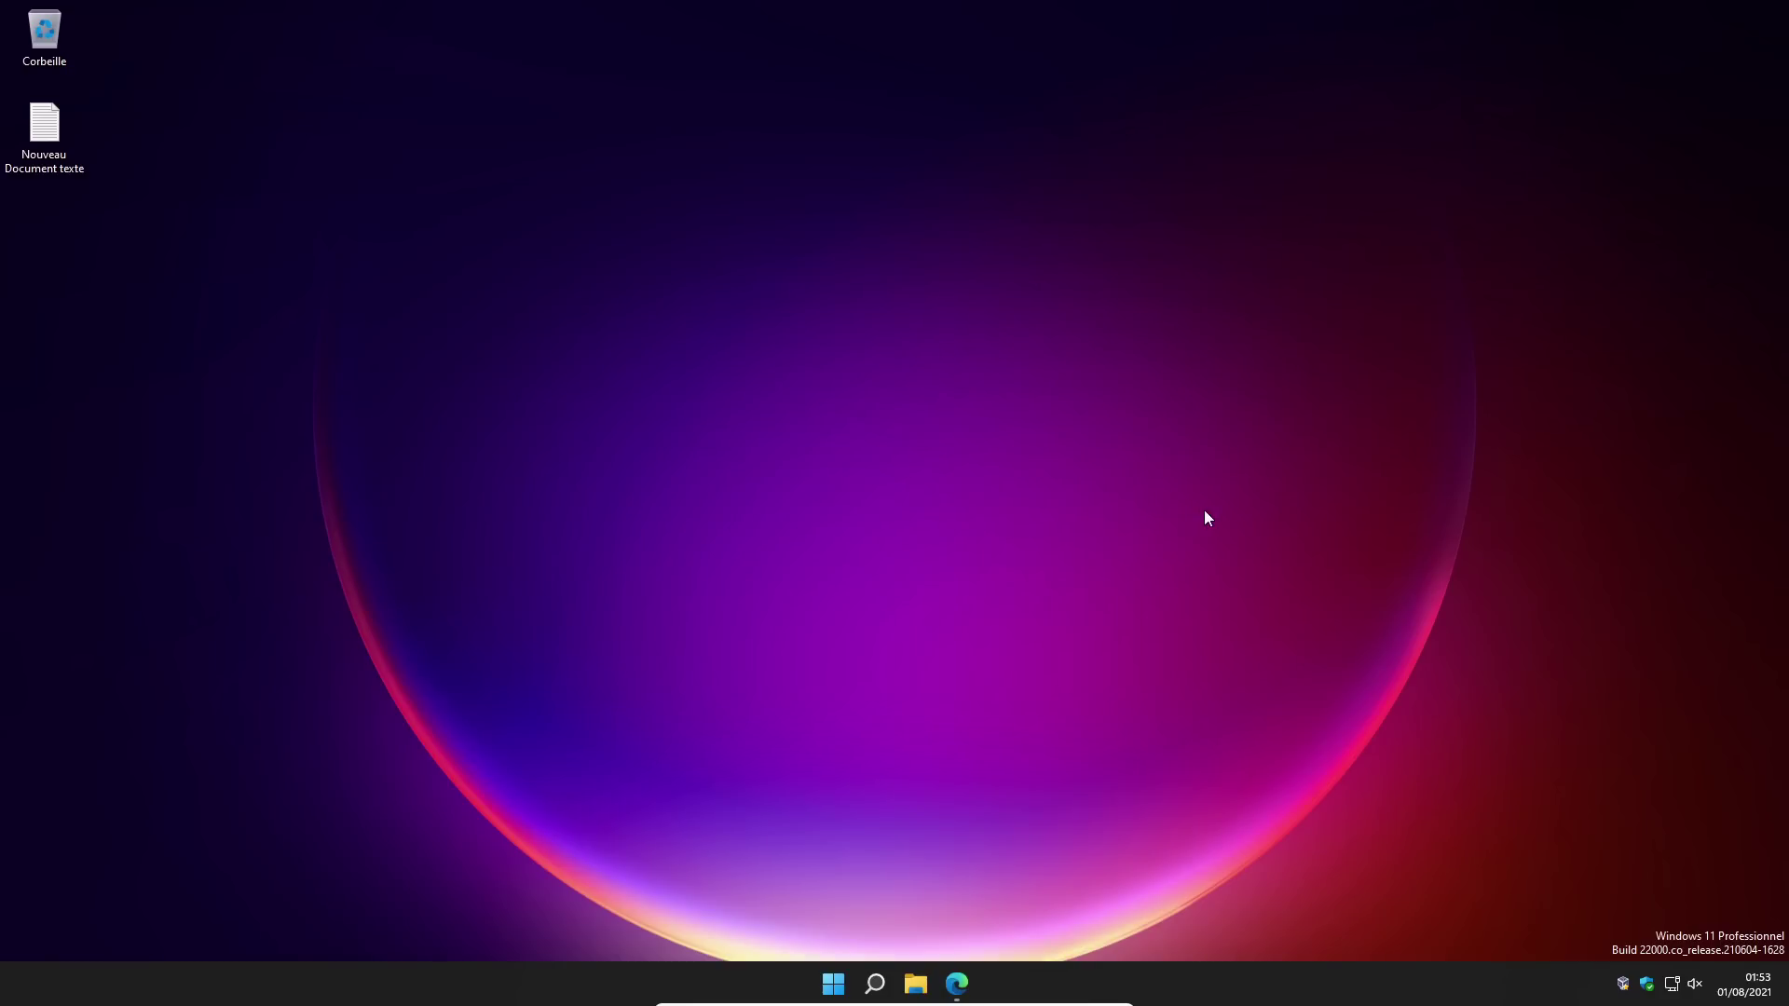
Step: Switch to File Explorer, open the properties of Disque local (C:) in Ce PC and launch Nettoyage de disque
left_click(924, 999)
left_click(1634, 70)
left_click(263, 274)
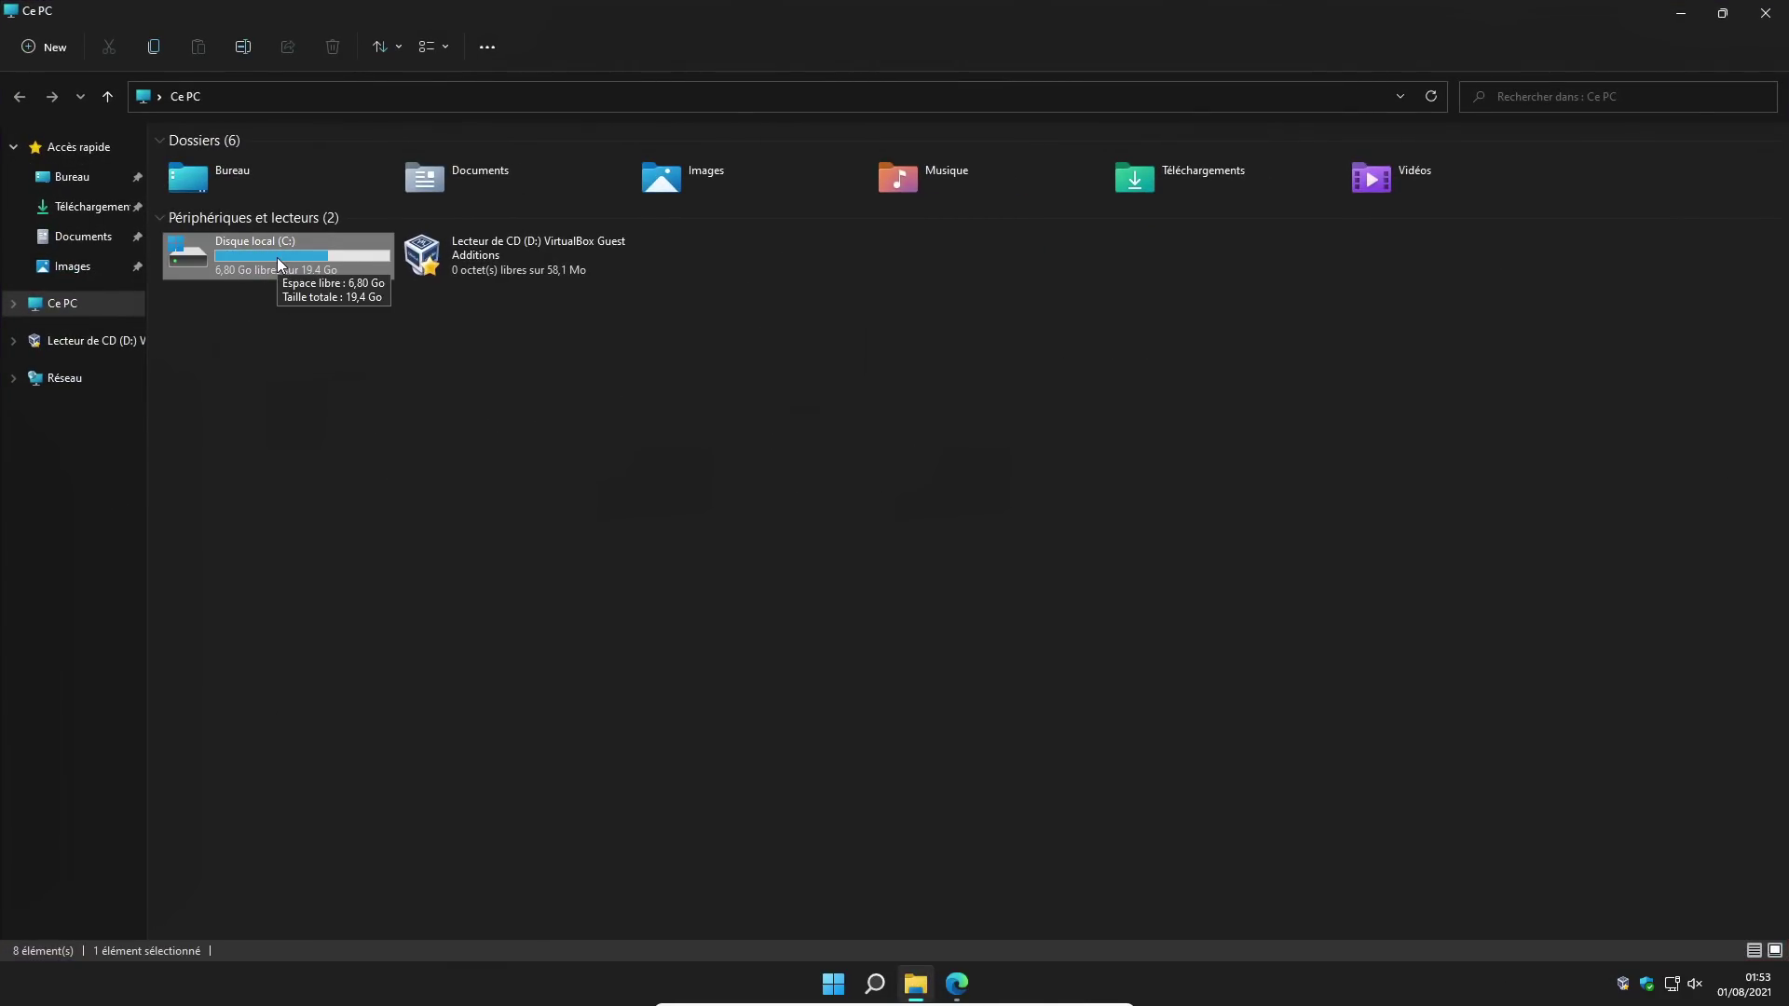
right_click(277, 264)
left_click(367, 557)
left_click_drag(505, 271, 939, 268)
left_click(1052, 549)
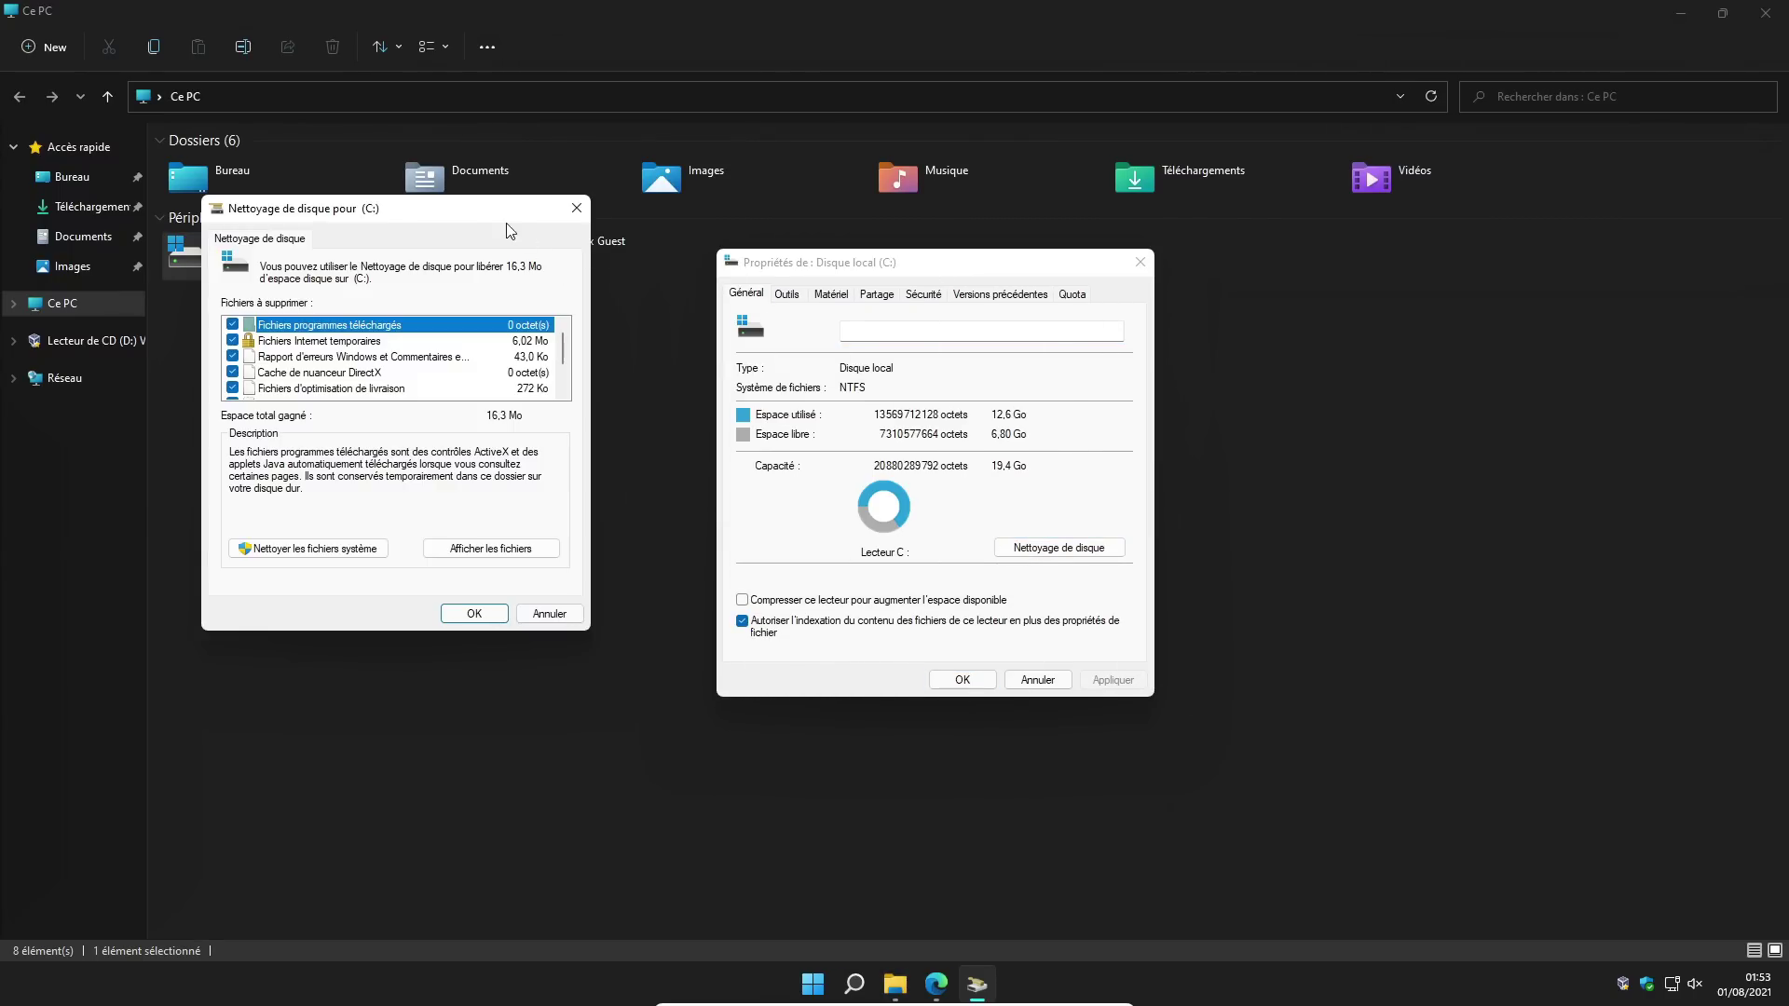
left_click_drag(506, 220, 1052, 270)
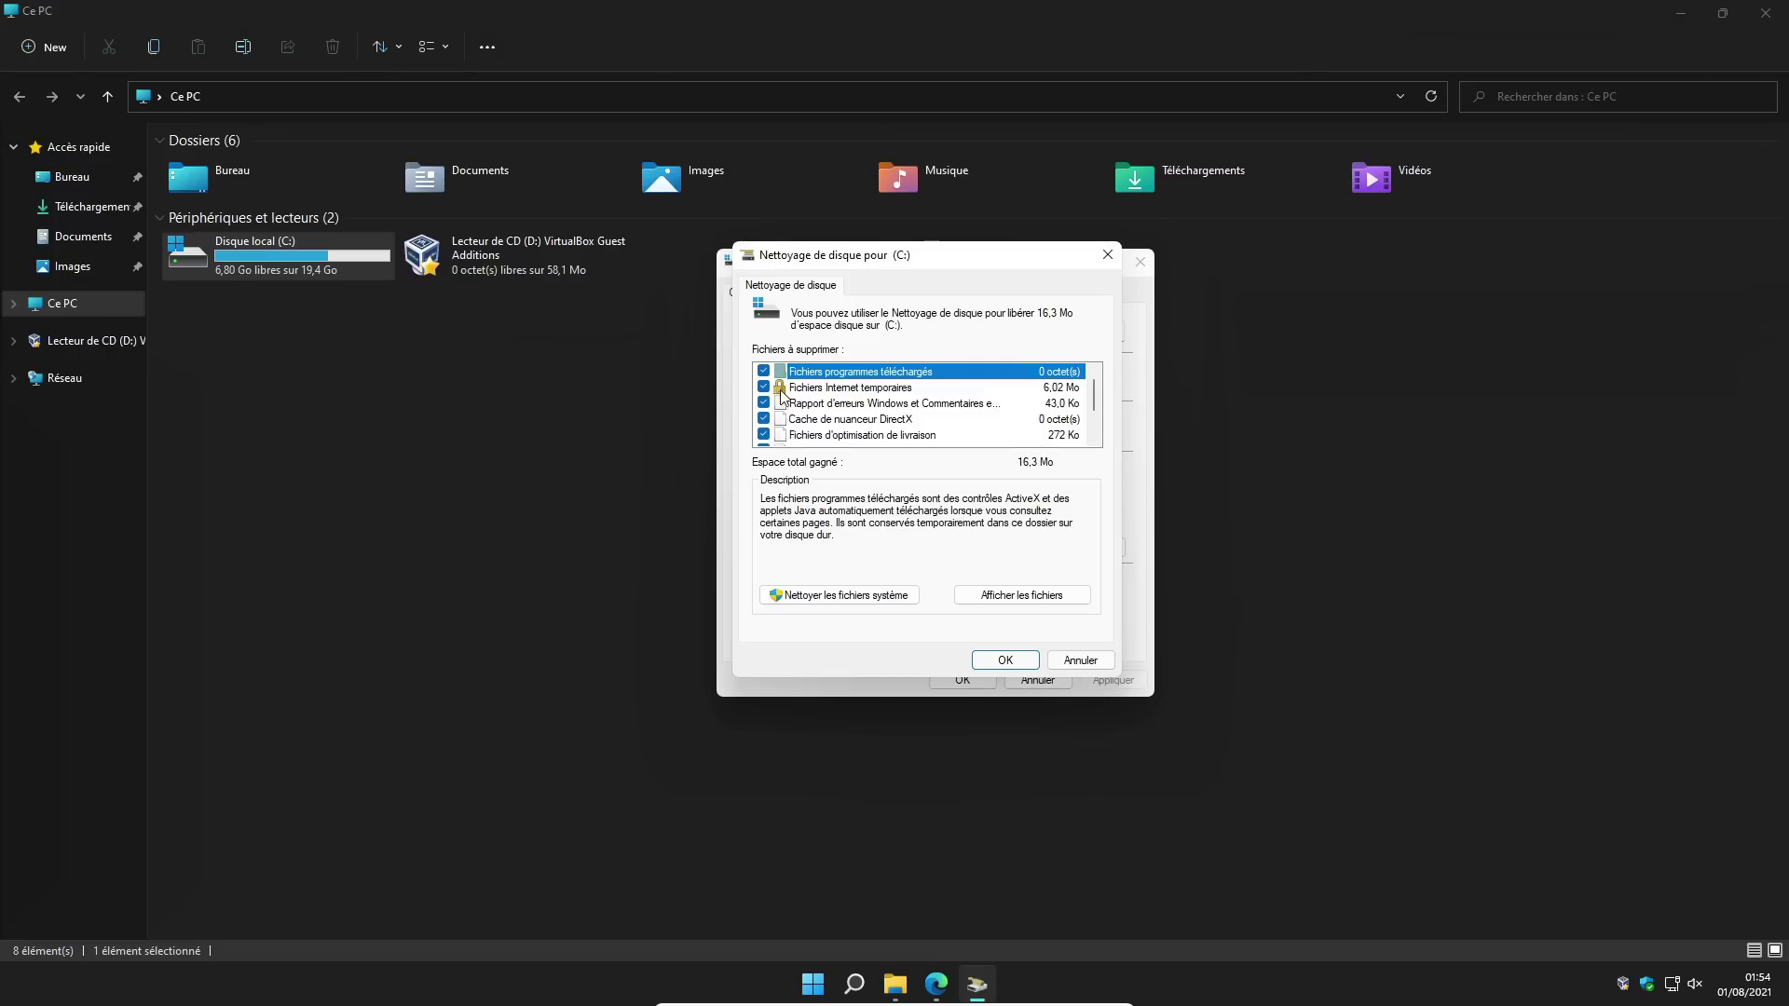
Step: Review the categories of files to delete in Nettoyage de disque for drive C:, including Fichiers Internet temporaires
left_click(853, 388)
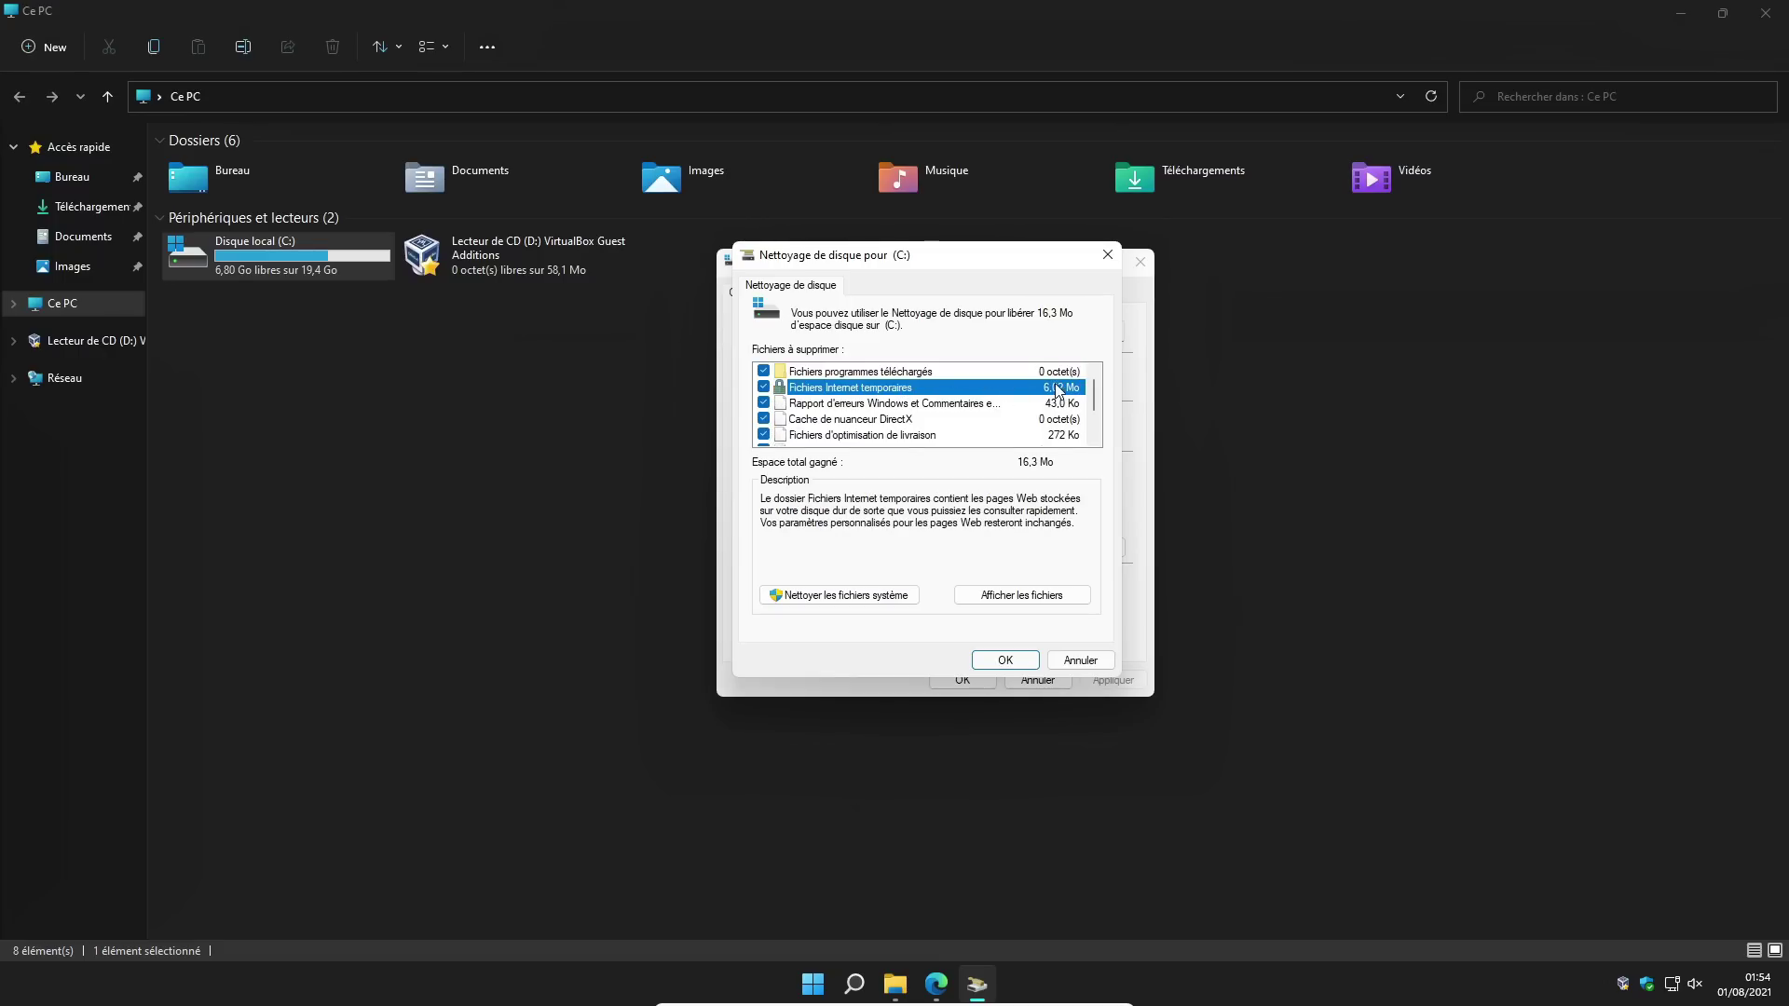
scroll(773, 391, "down", 1)
scroll(776, 410, "up", 1)
scroll(778, 428, "down", 1)
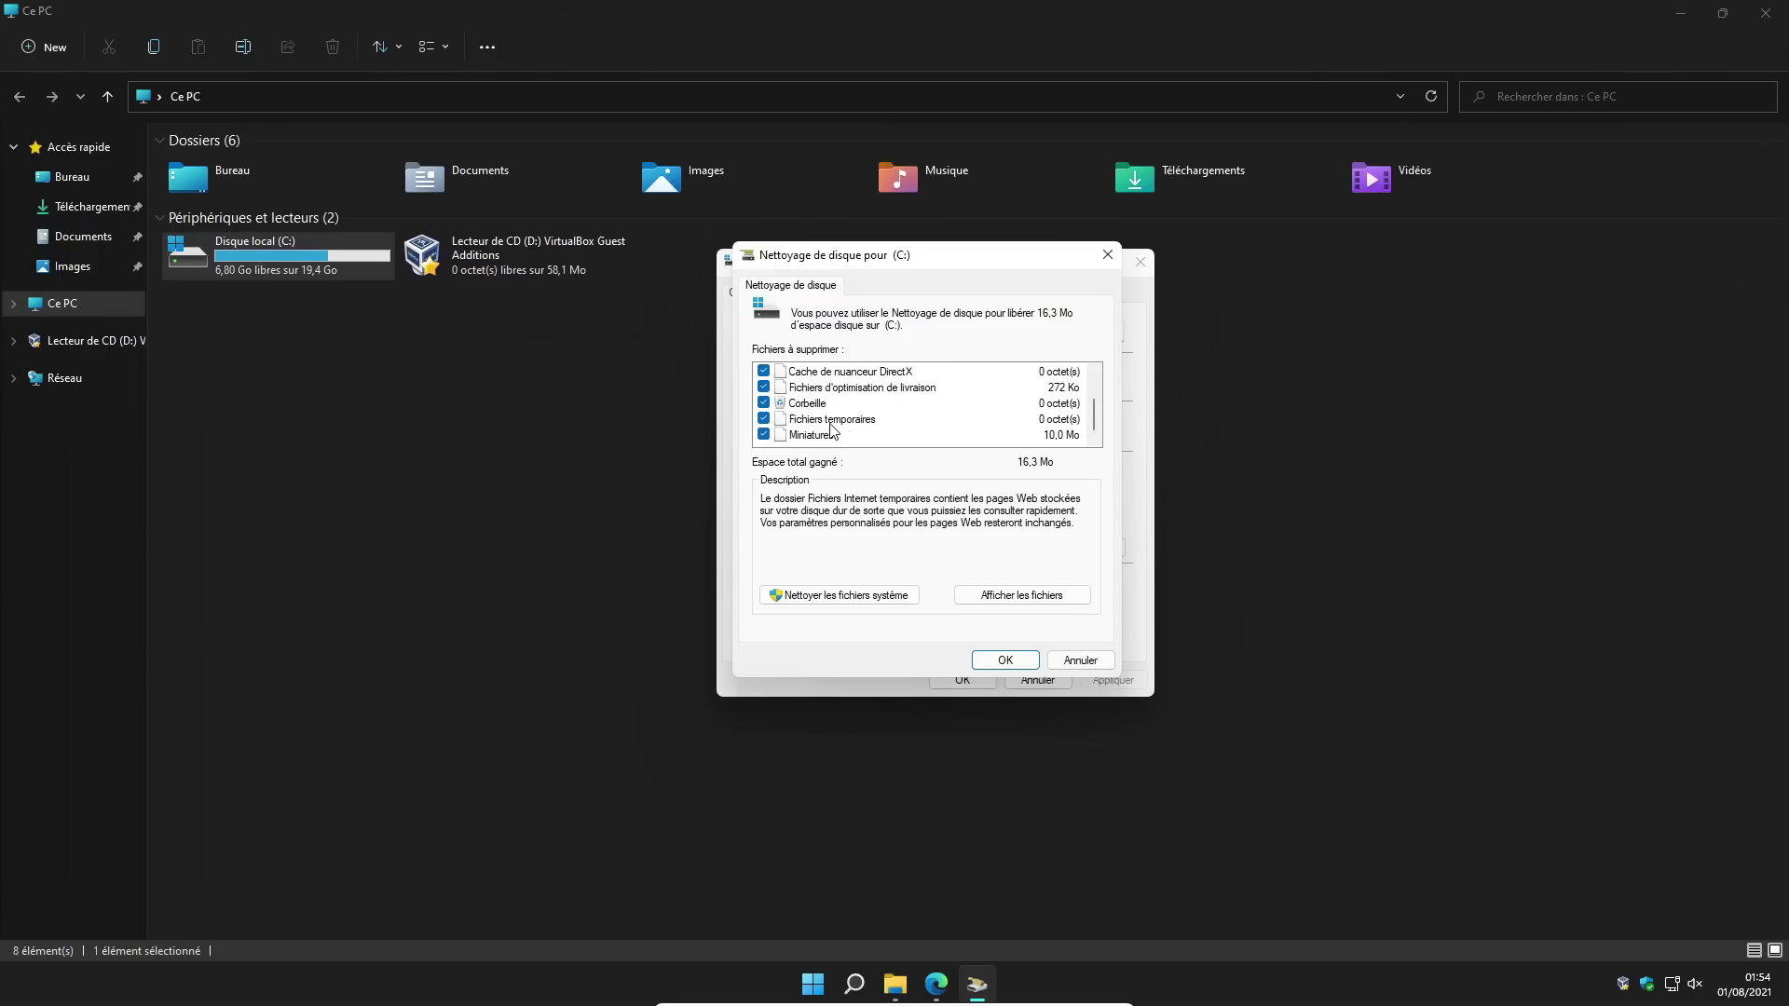
scroll(800, 439, "up", 1)
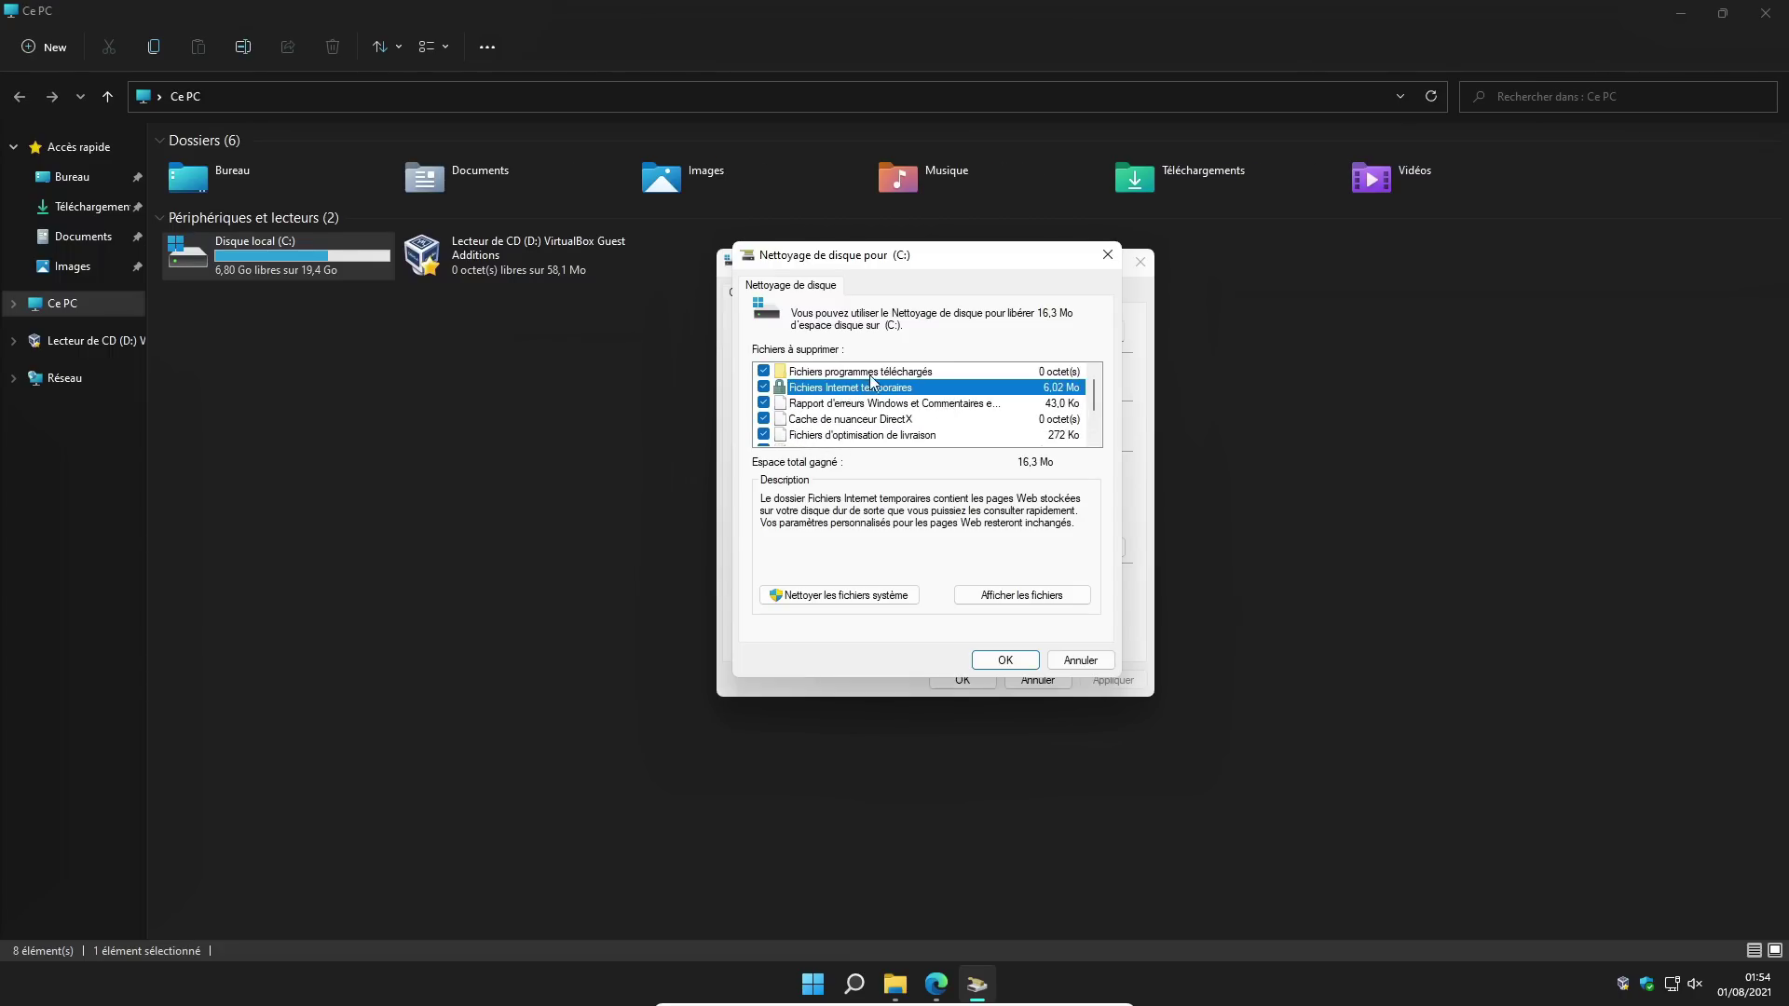
left_click(764, 372)
scroll(876, 410, "down", 1)
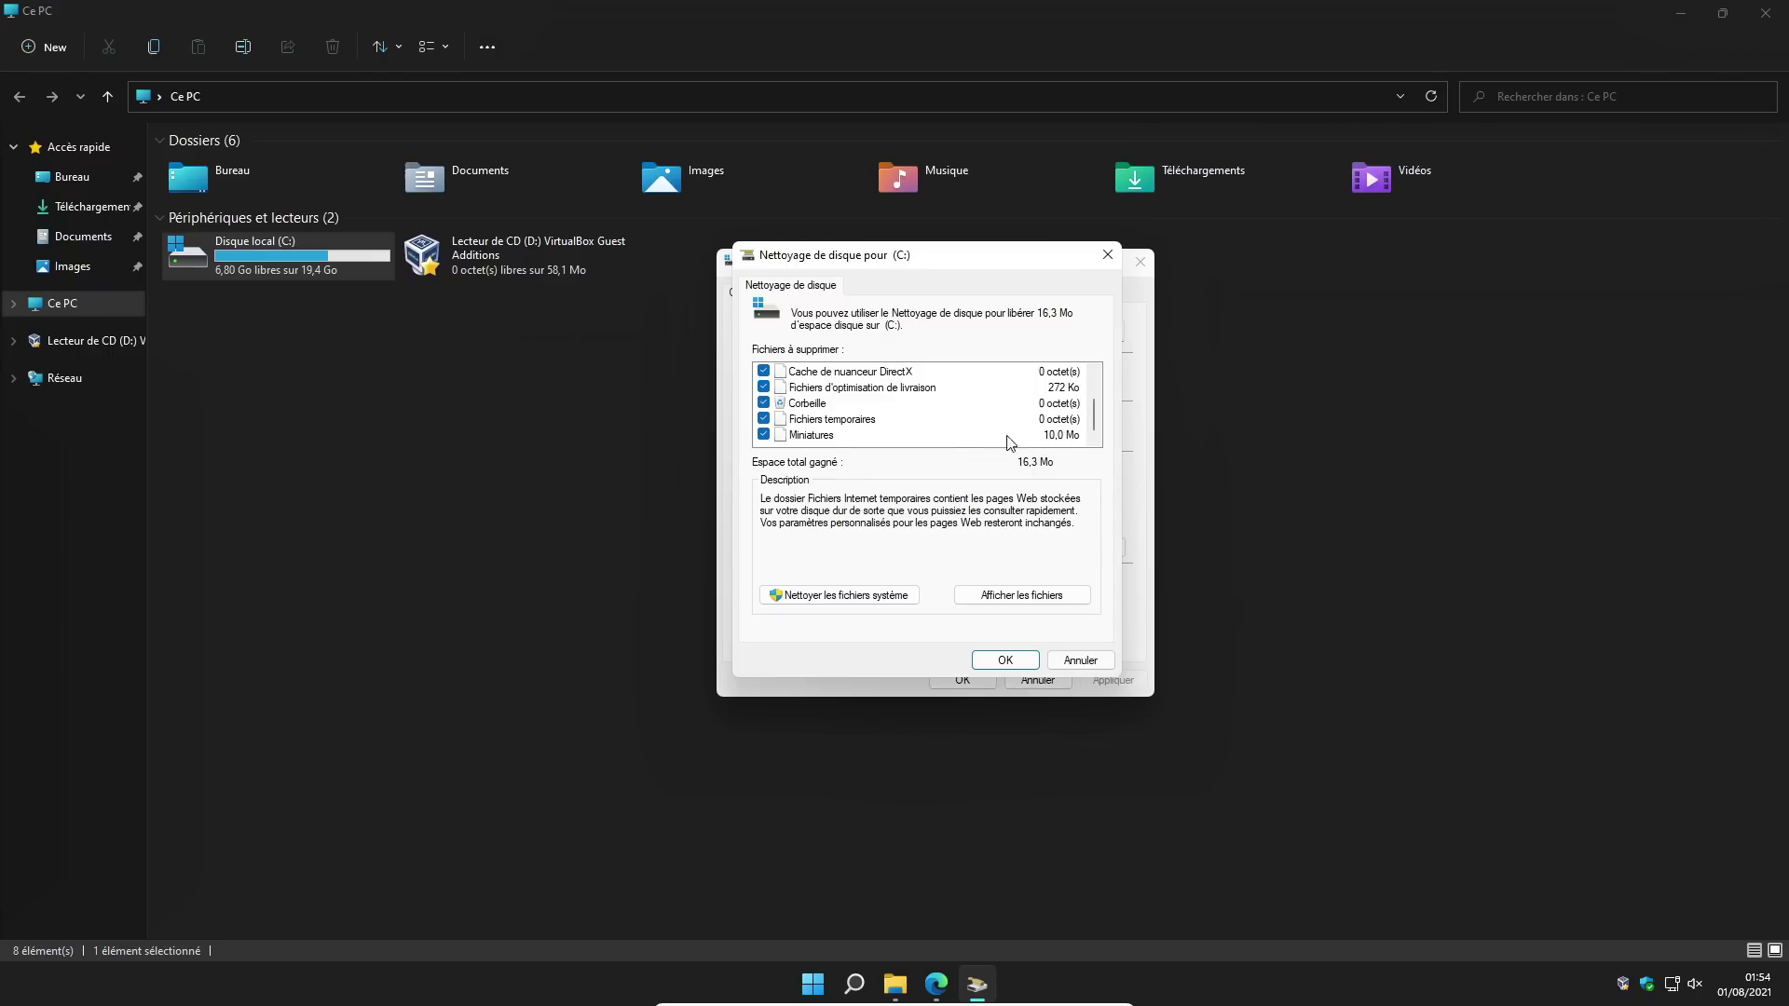
Step: Extend the C: cleanup to system files, confirm deletion of the checked file categories and close the drive's properties
left_click(856, 601)
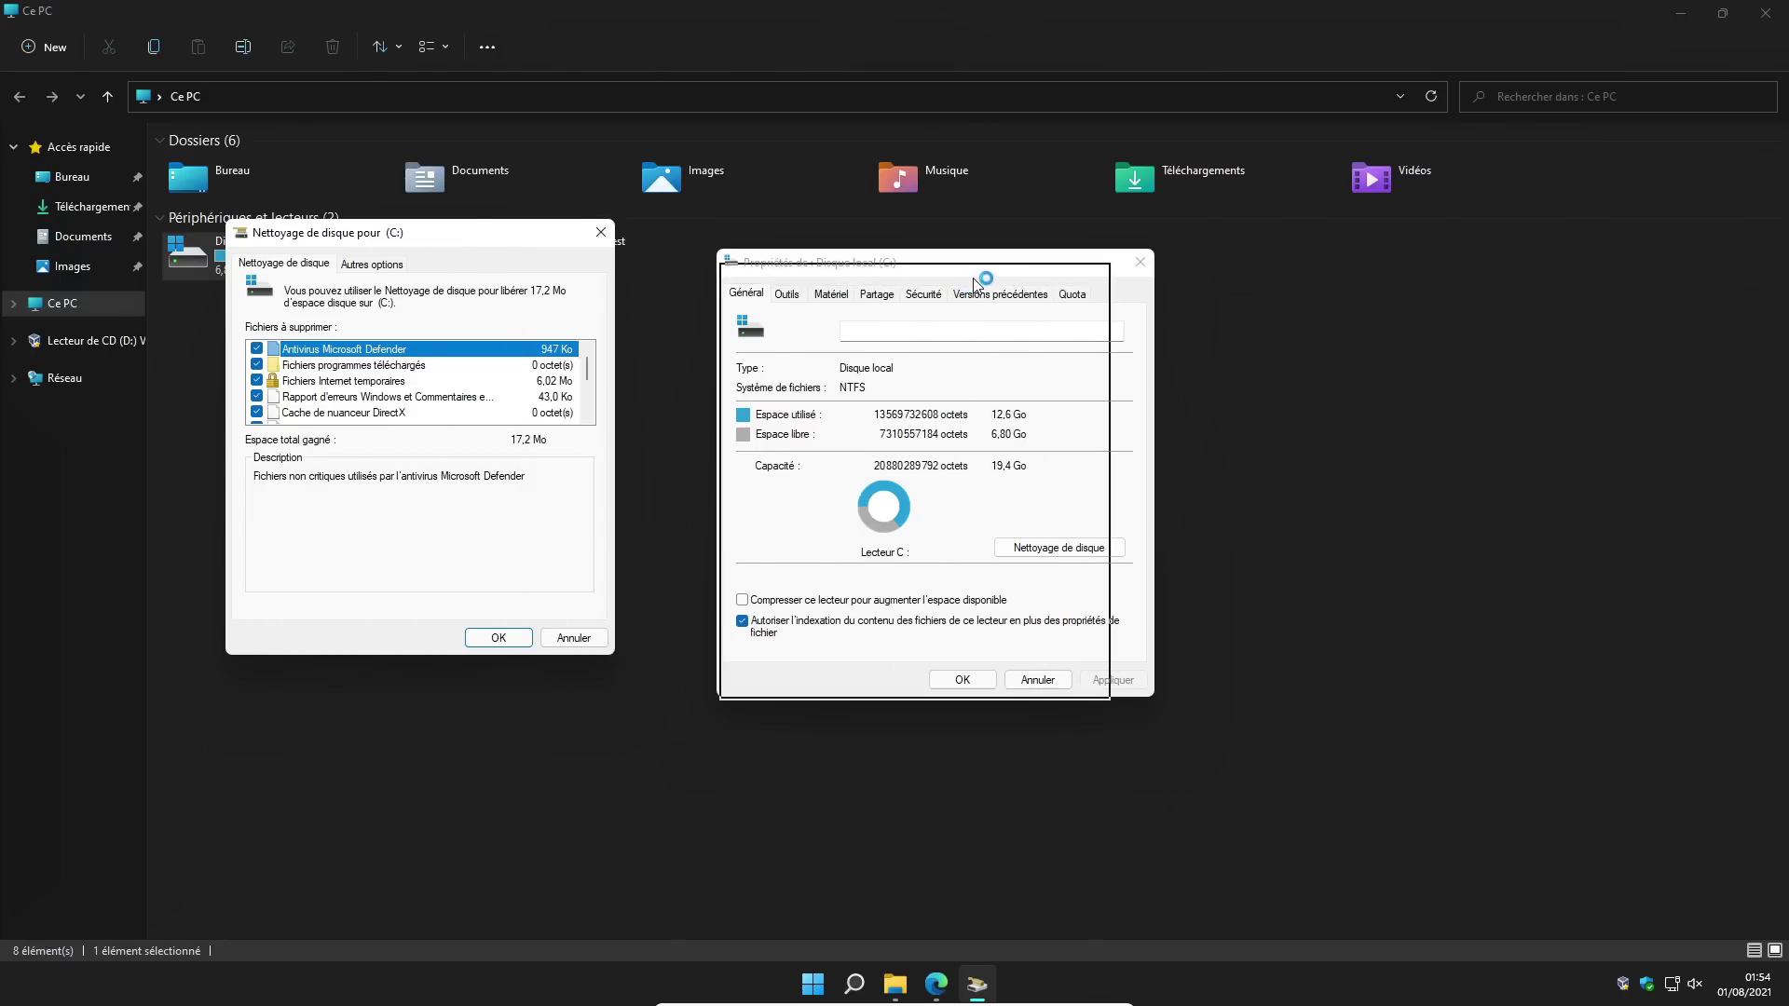
scroll(881, 415, "down", 5)
scroll(832, 432, "up", 5)
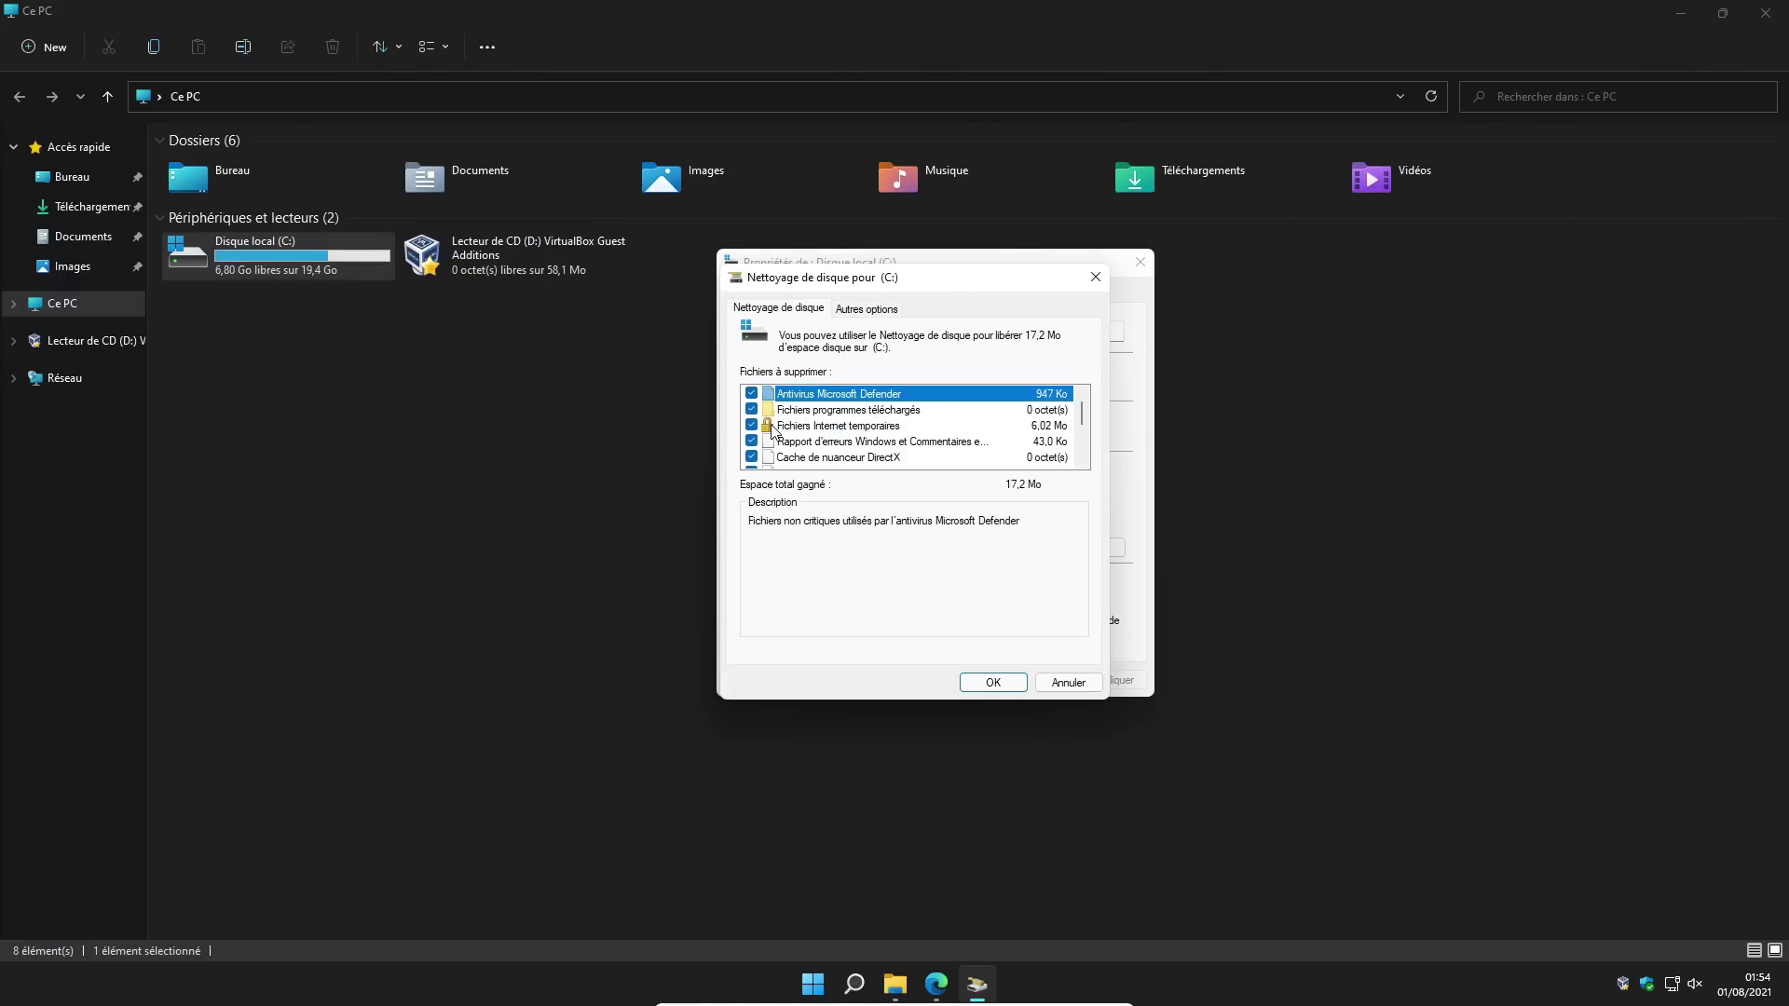
scroll(909, 449, "down", 5)
scroll(787, 410, "up", 5)
left_click(993, 687)
left_click(1016, 611)
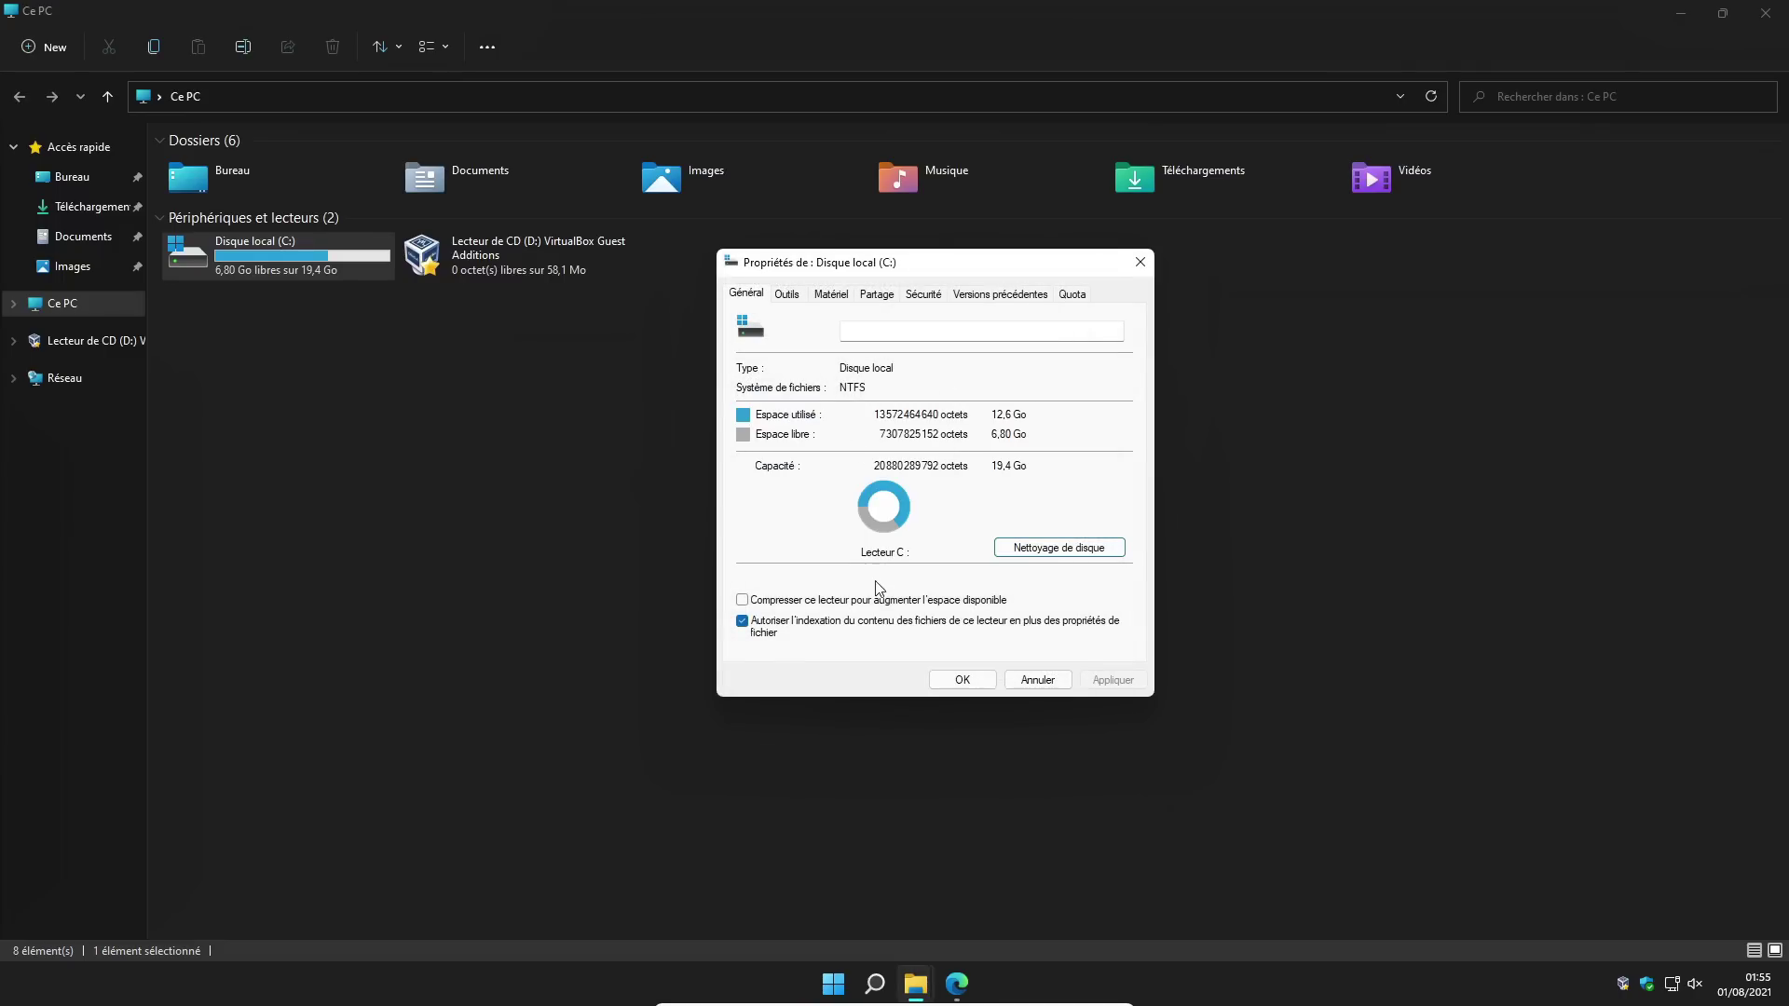
left_click(1140, 262)
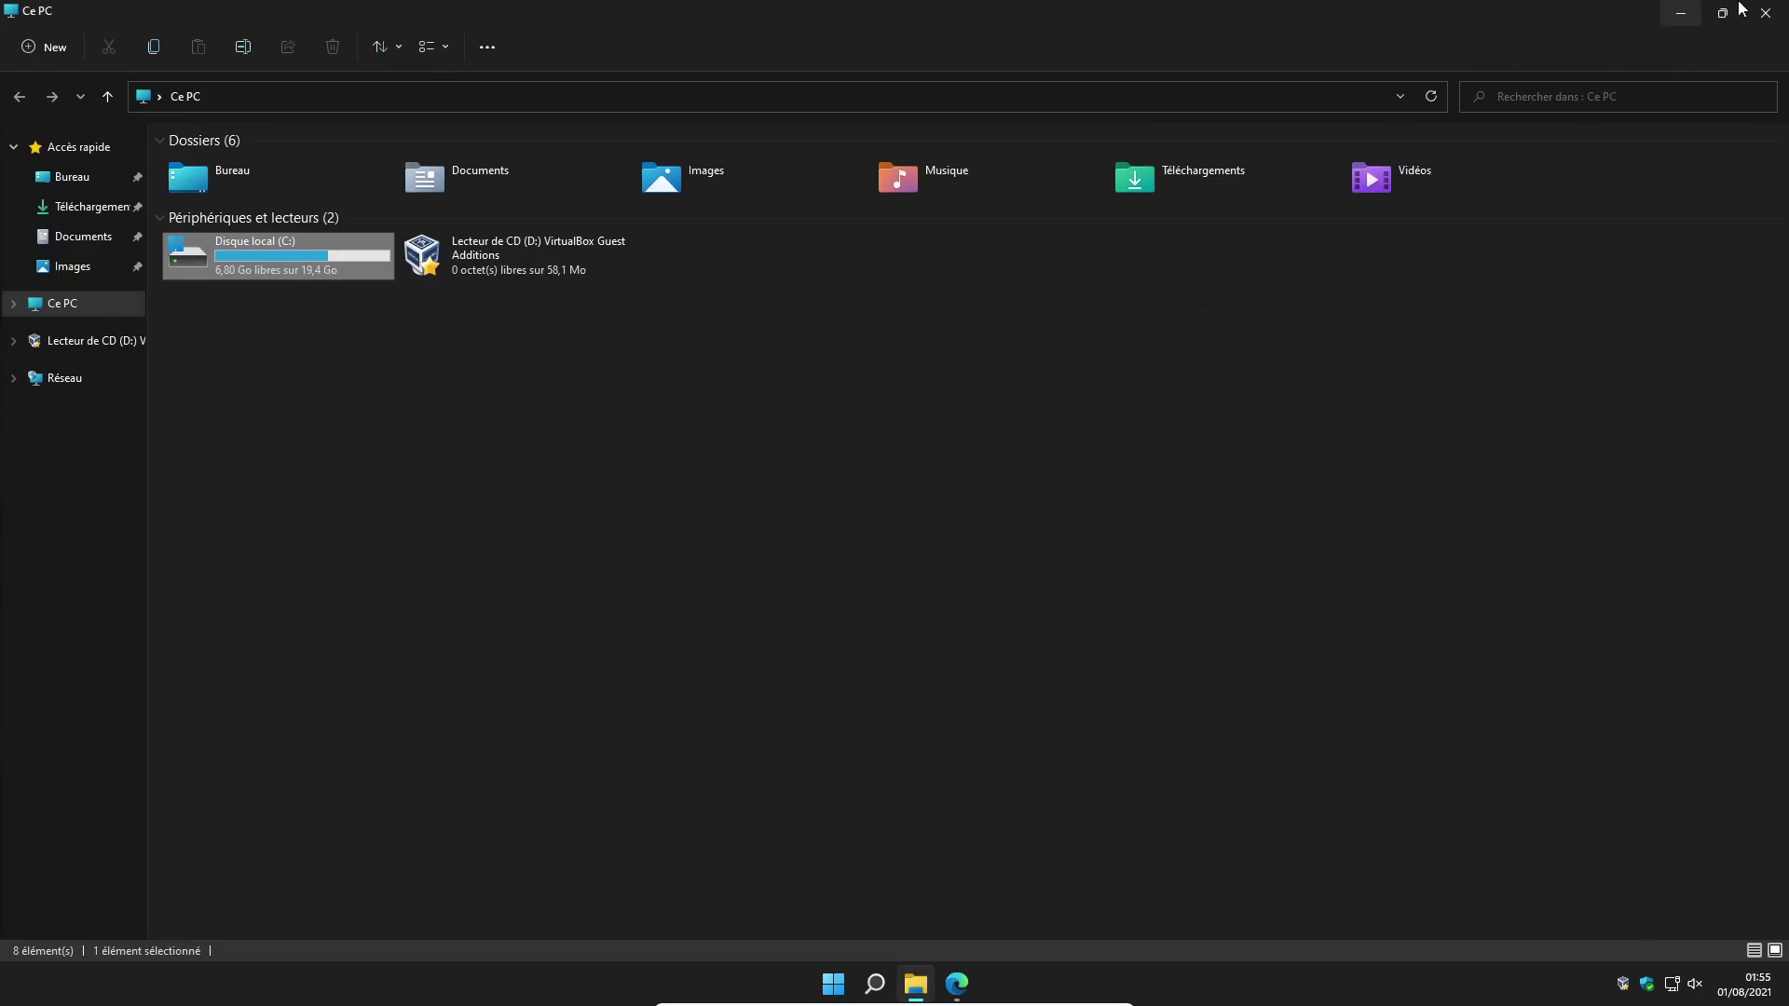
Step: Close the Ce PC window
left_click(1765, 12)
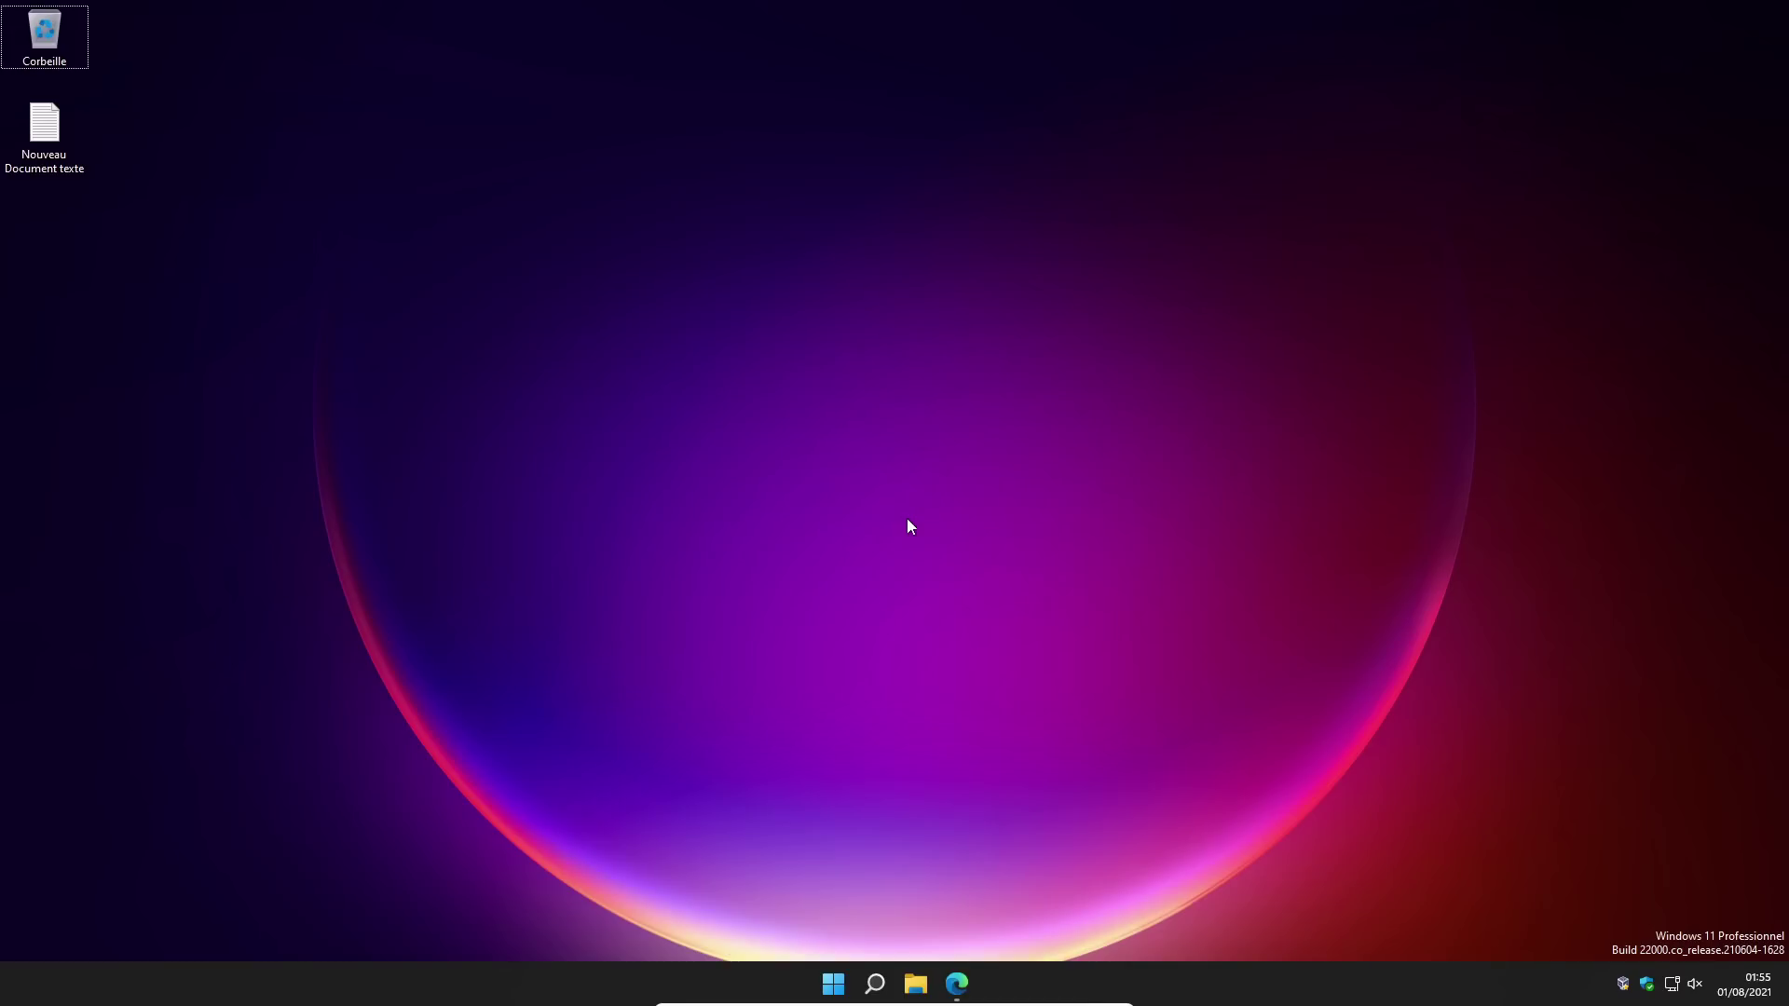
key("super+r")
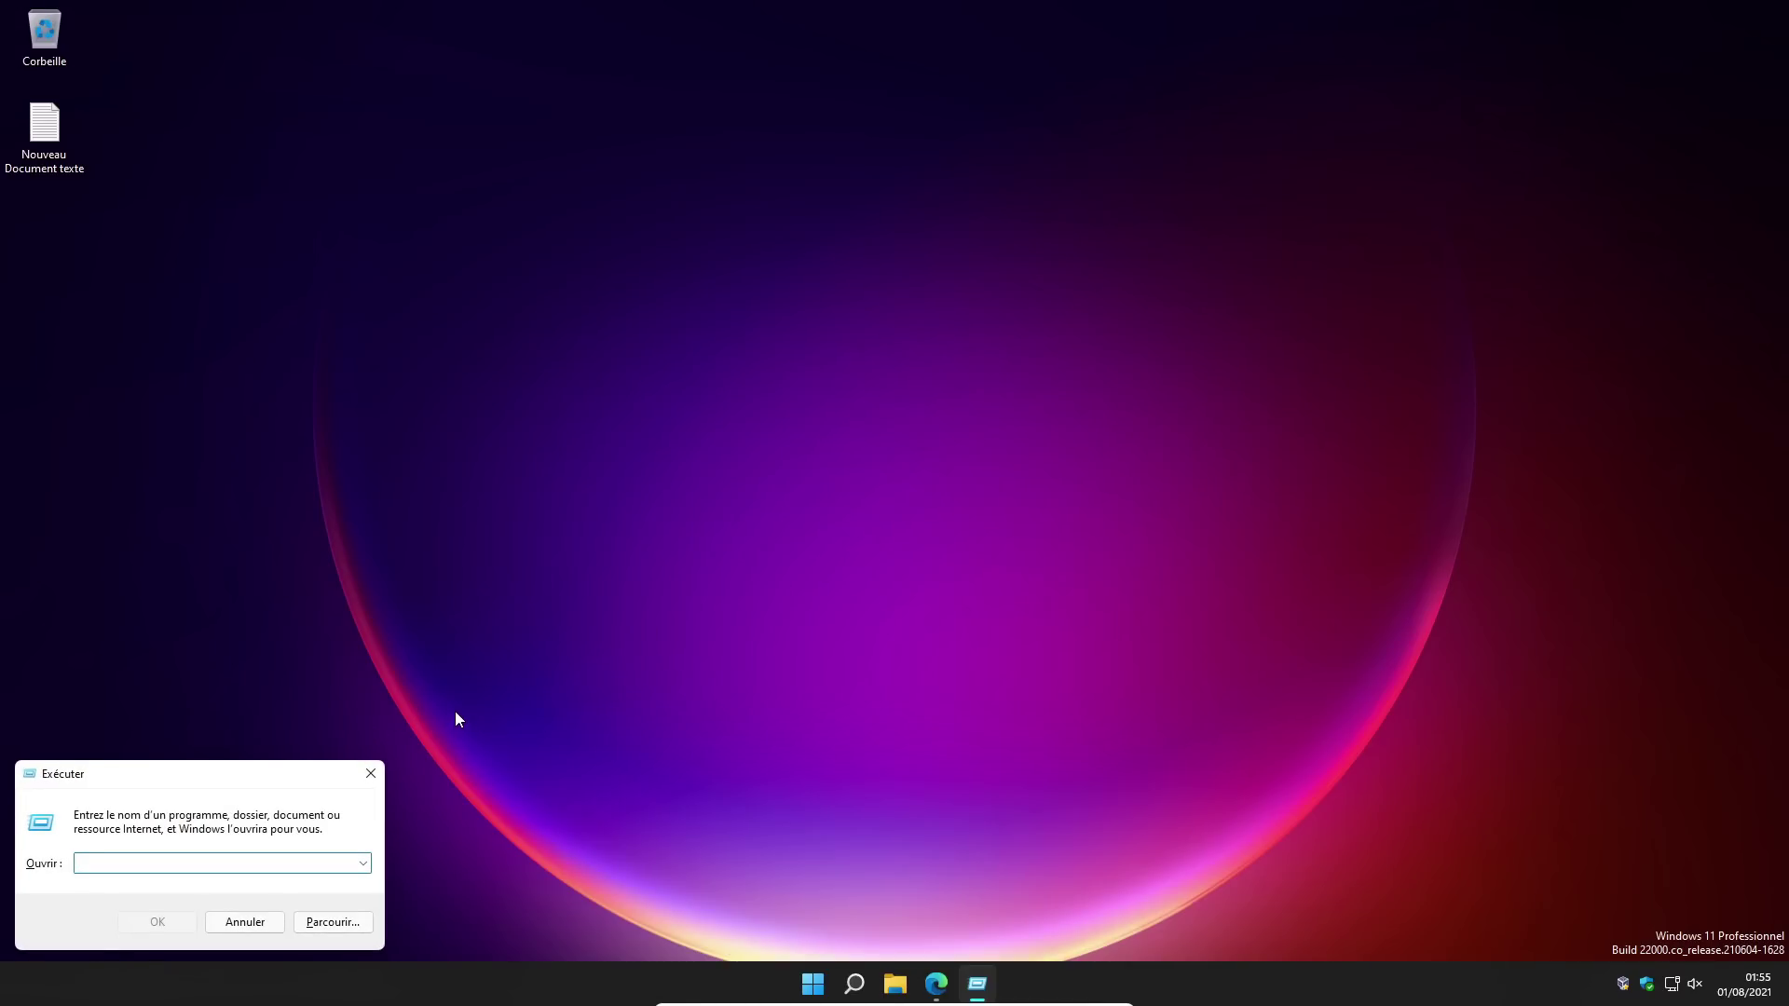
left_click(371, 773)
key("super+r")
left_click_drag(270, 784, 412, 709)
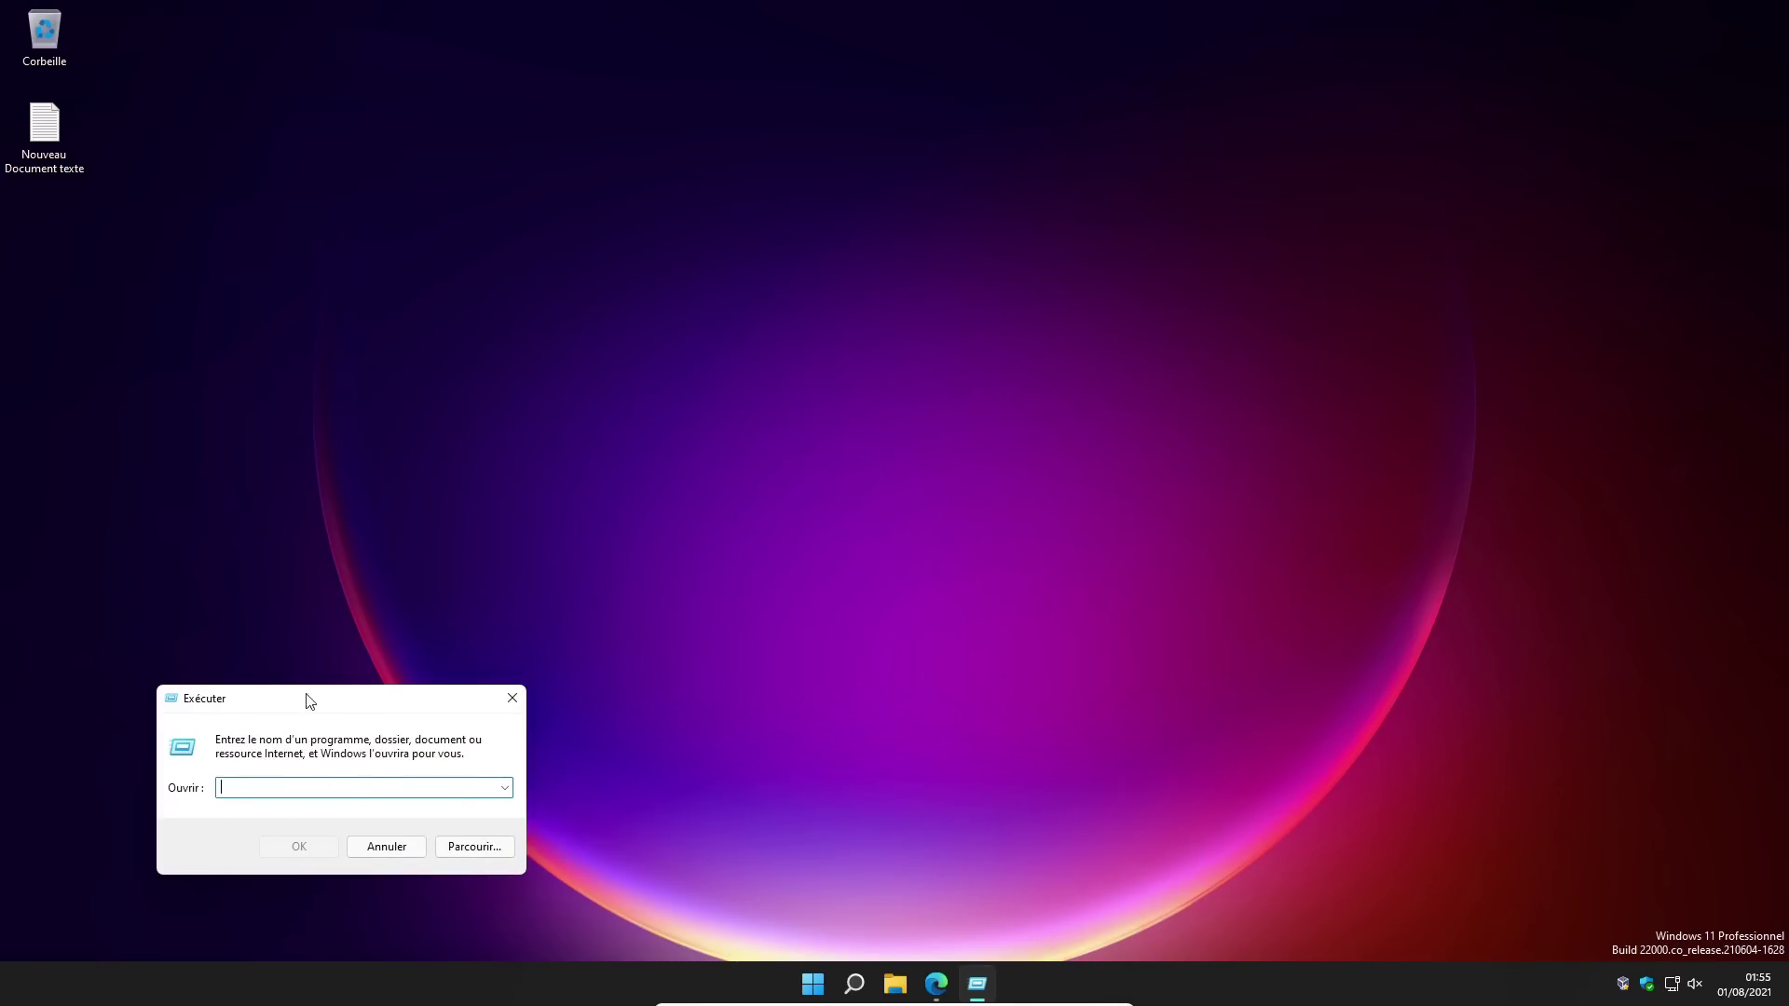
left_click(512, 698)
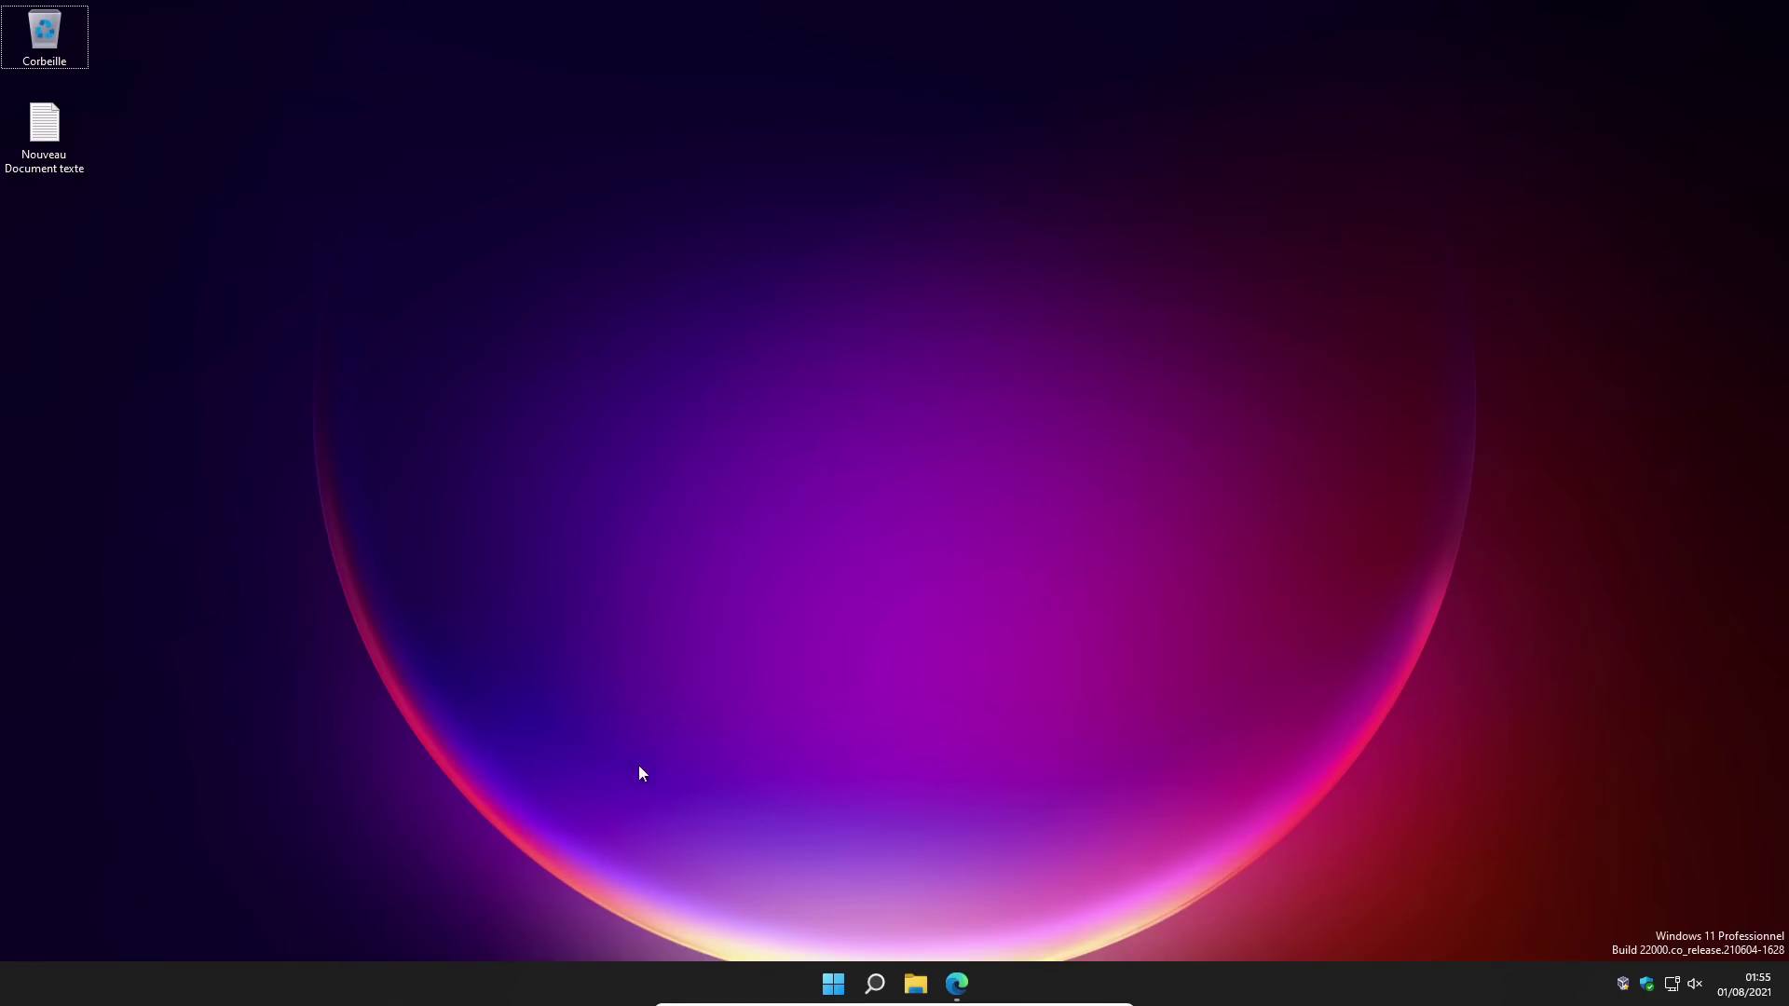
Step: Search for Exécuter and use it to open the temp folder
left_click(875, 988)
type("exe")
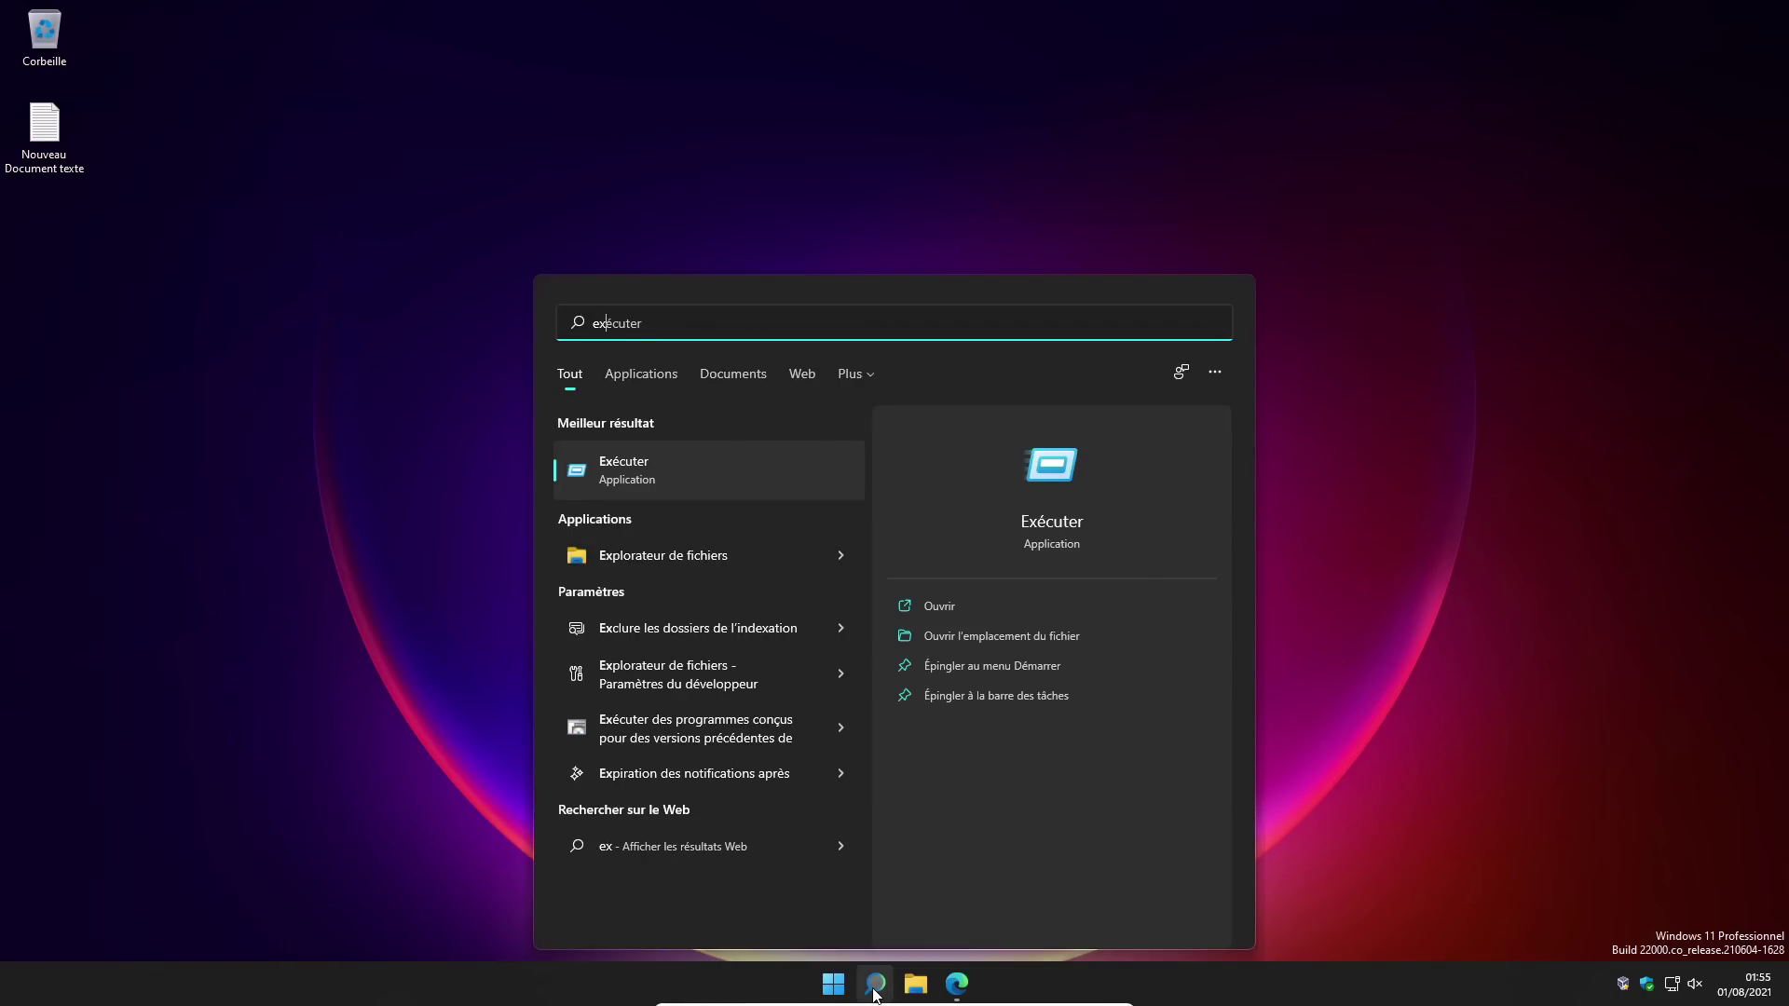
left_click(645, 478)
left_click_drag(284, 773, 998, 376)
type("temp")
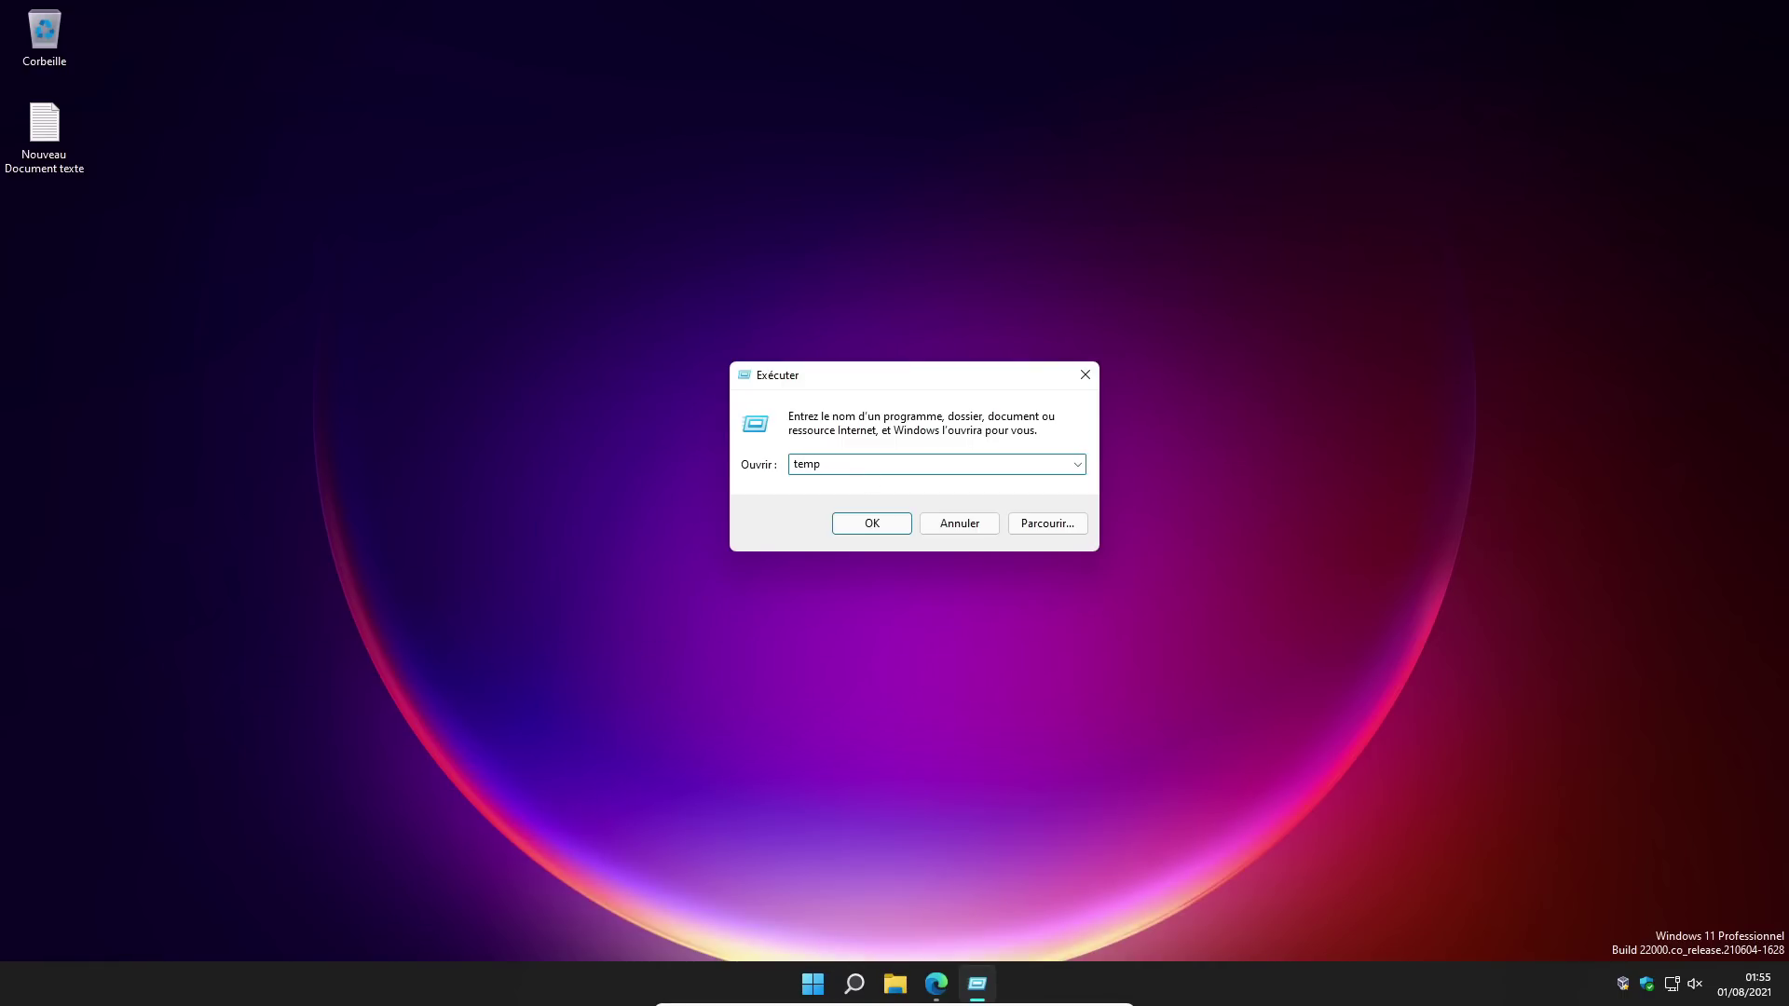
key("Return")
Step: Delete the only subfolder in C:\Windows\Temp and close the folder window
left_click_drag(770, 210, 473, 918)
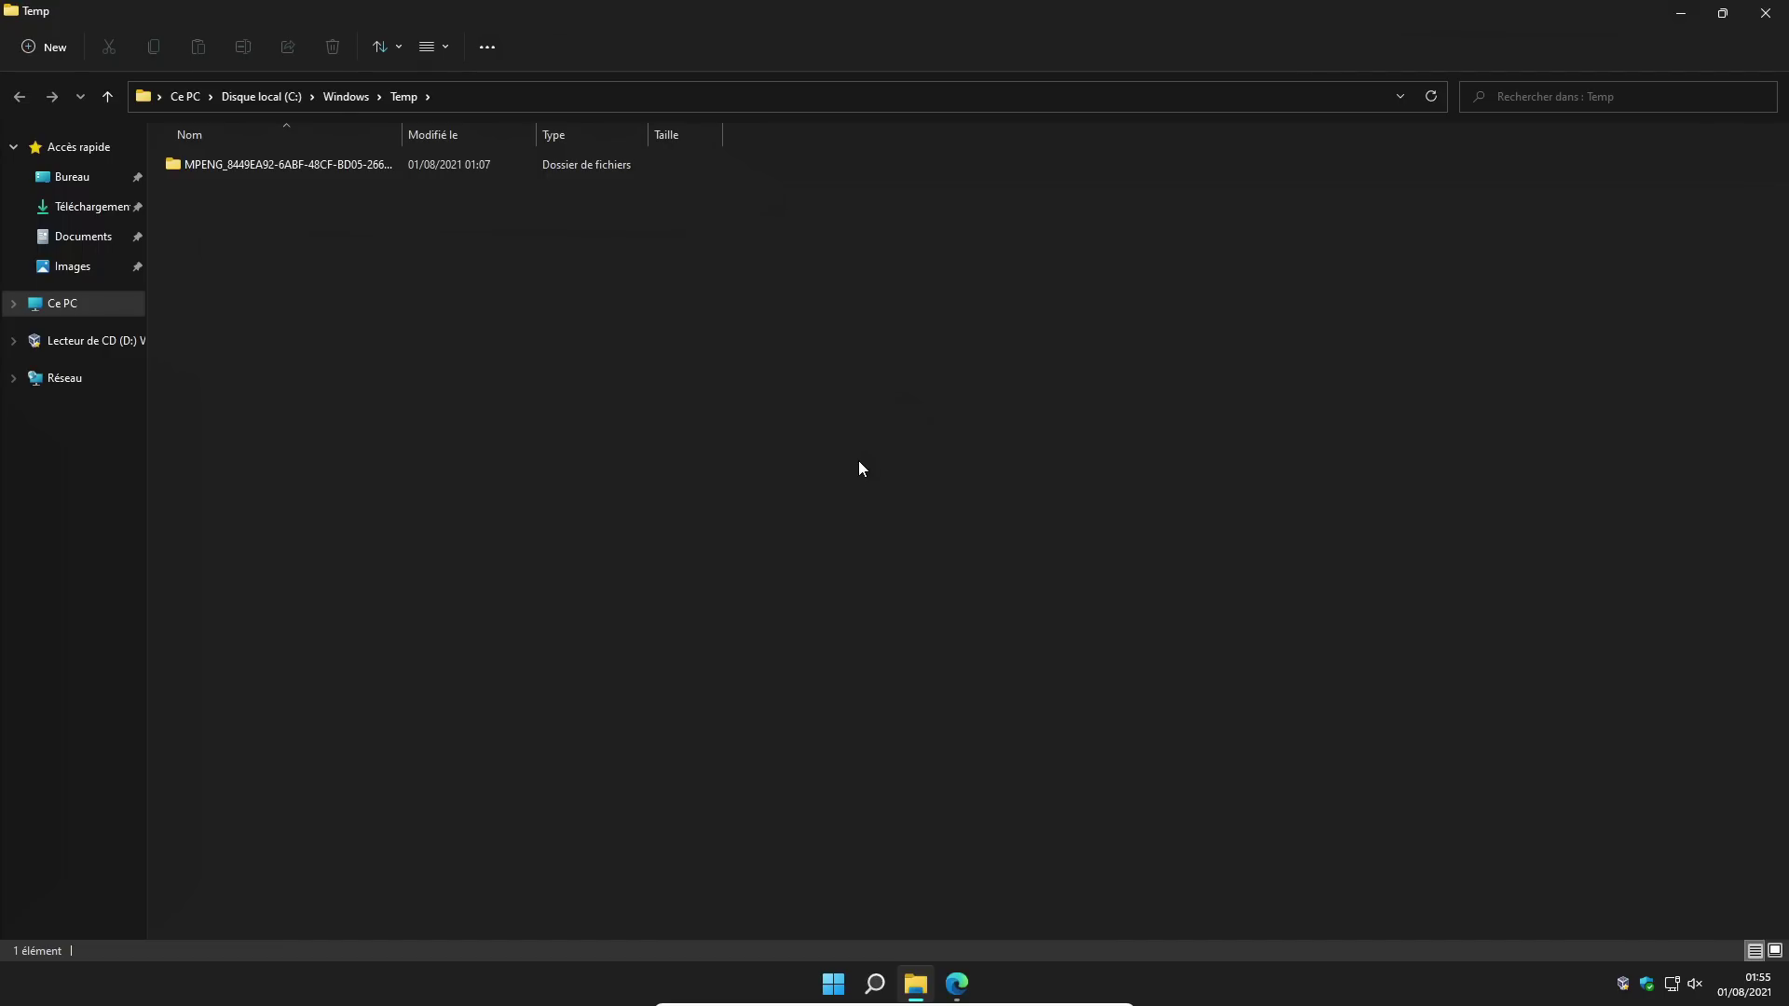
left_click_drag(774, 175, 539, 936)
left_click(338, 184)
left_click(369, 266)
left_click_drag(777, 170, 517, 930)
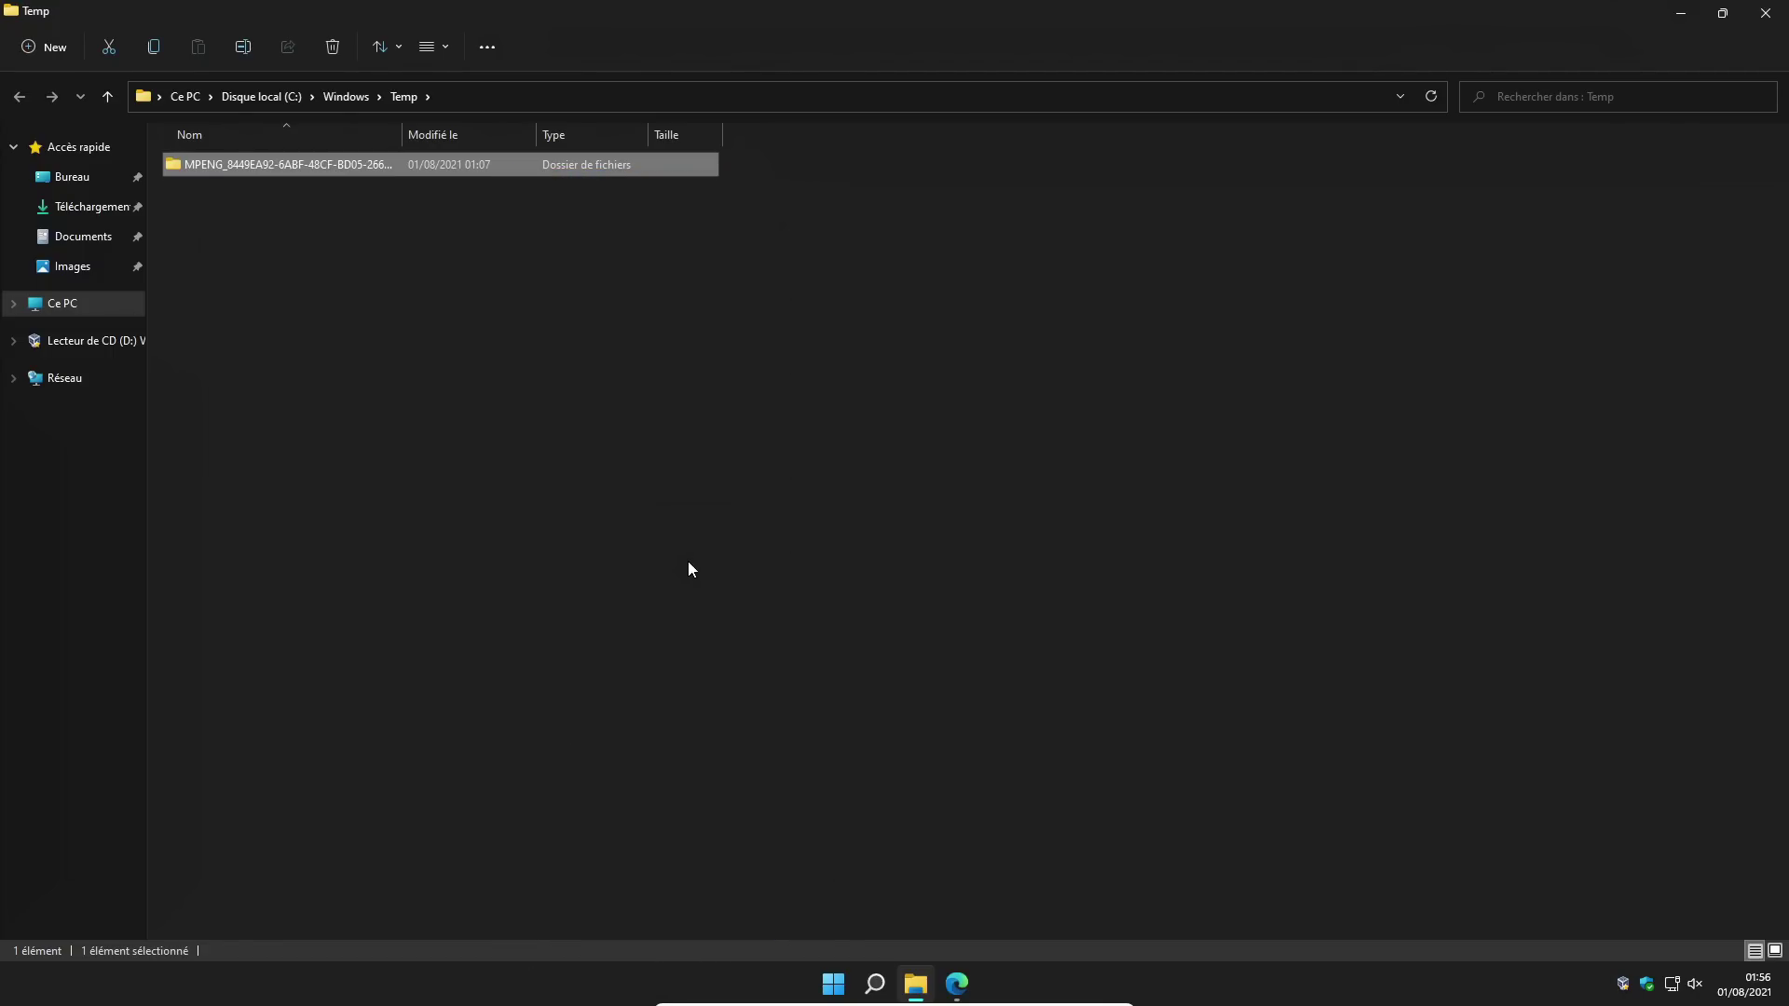
left_click(334, 49)
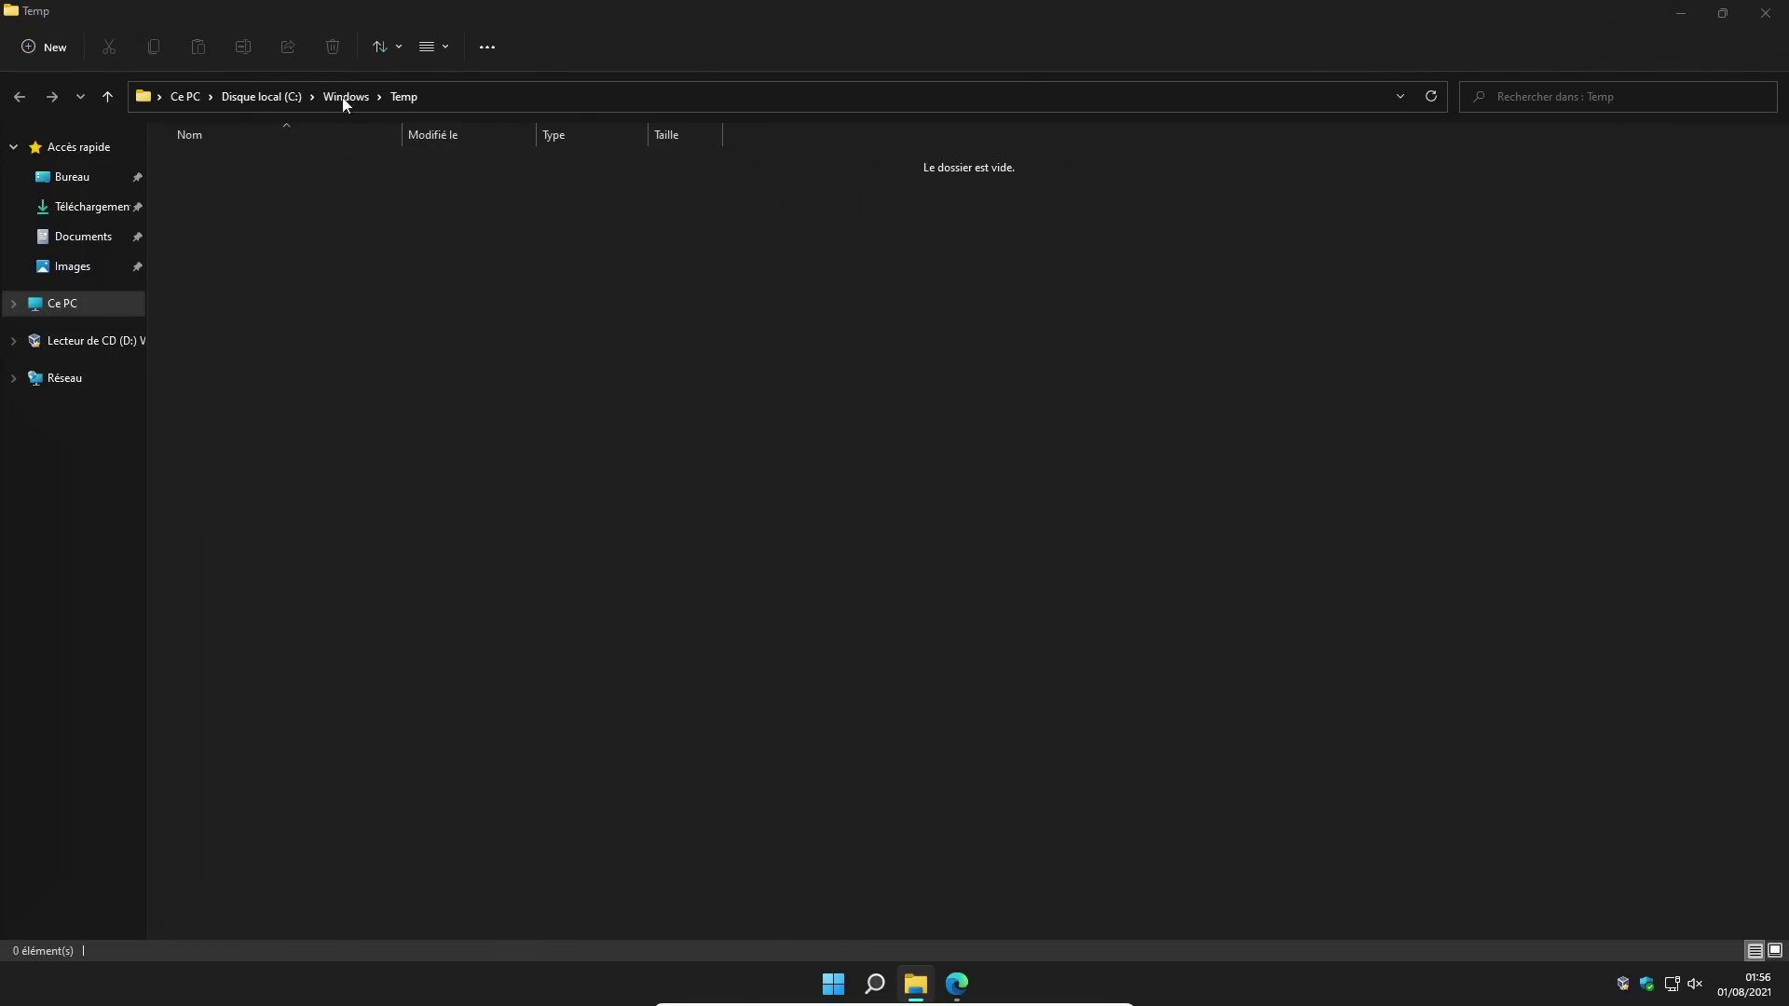
left_click(1765, 13)
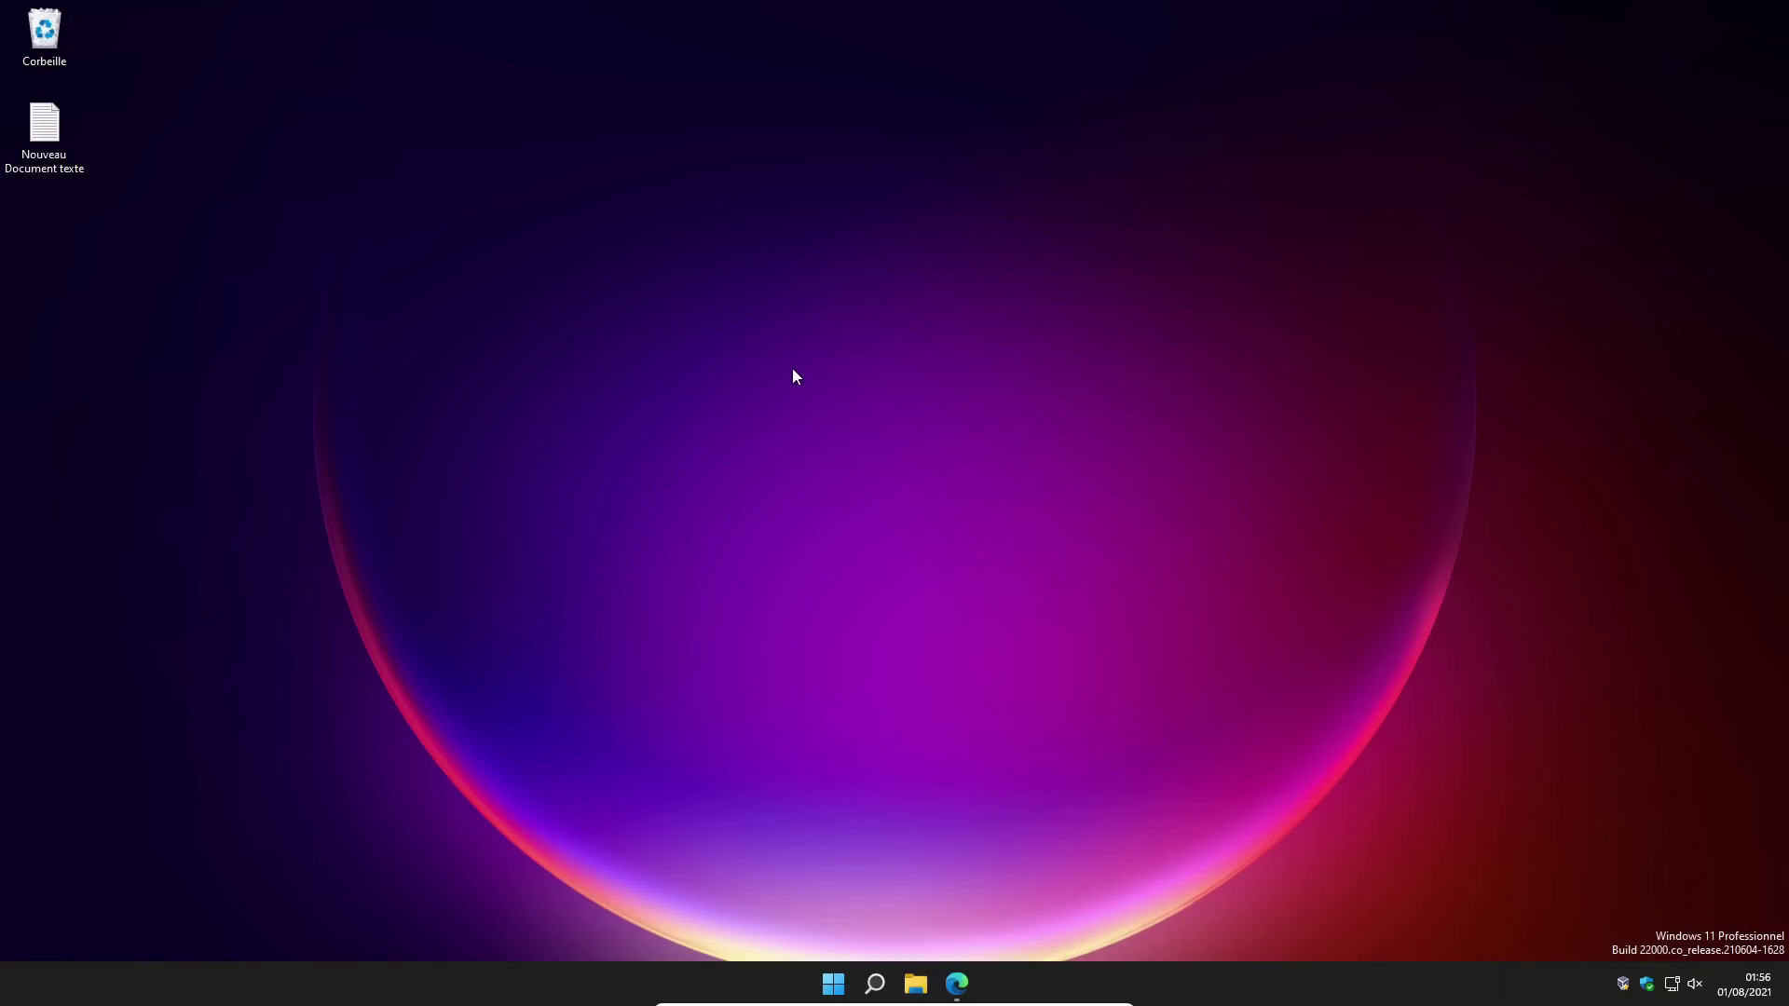
Step: Launch Exécuter and run %temp% to open the user's temporary files folder
key("super+r")
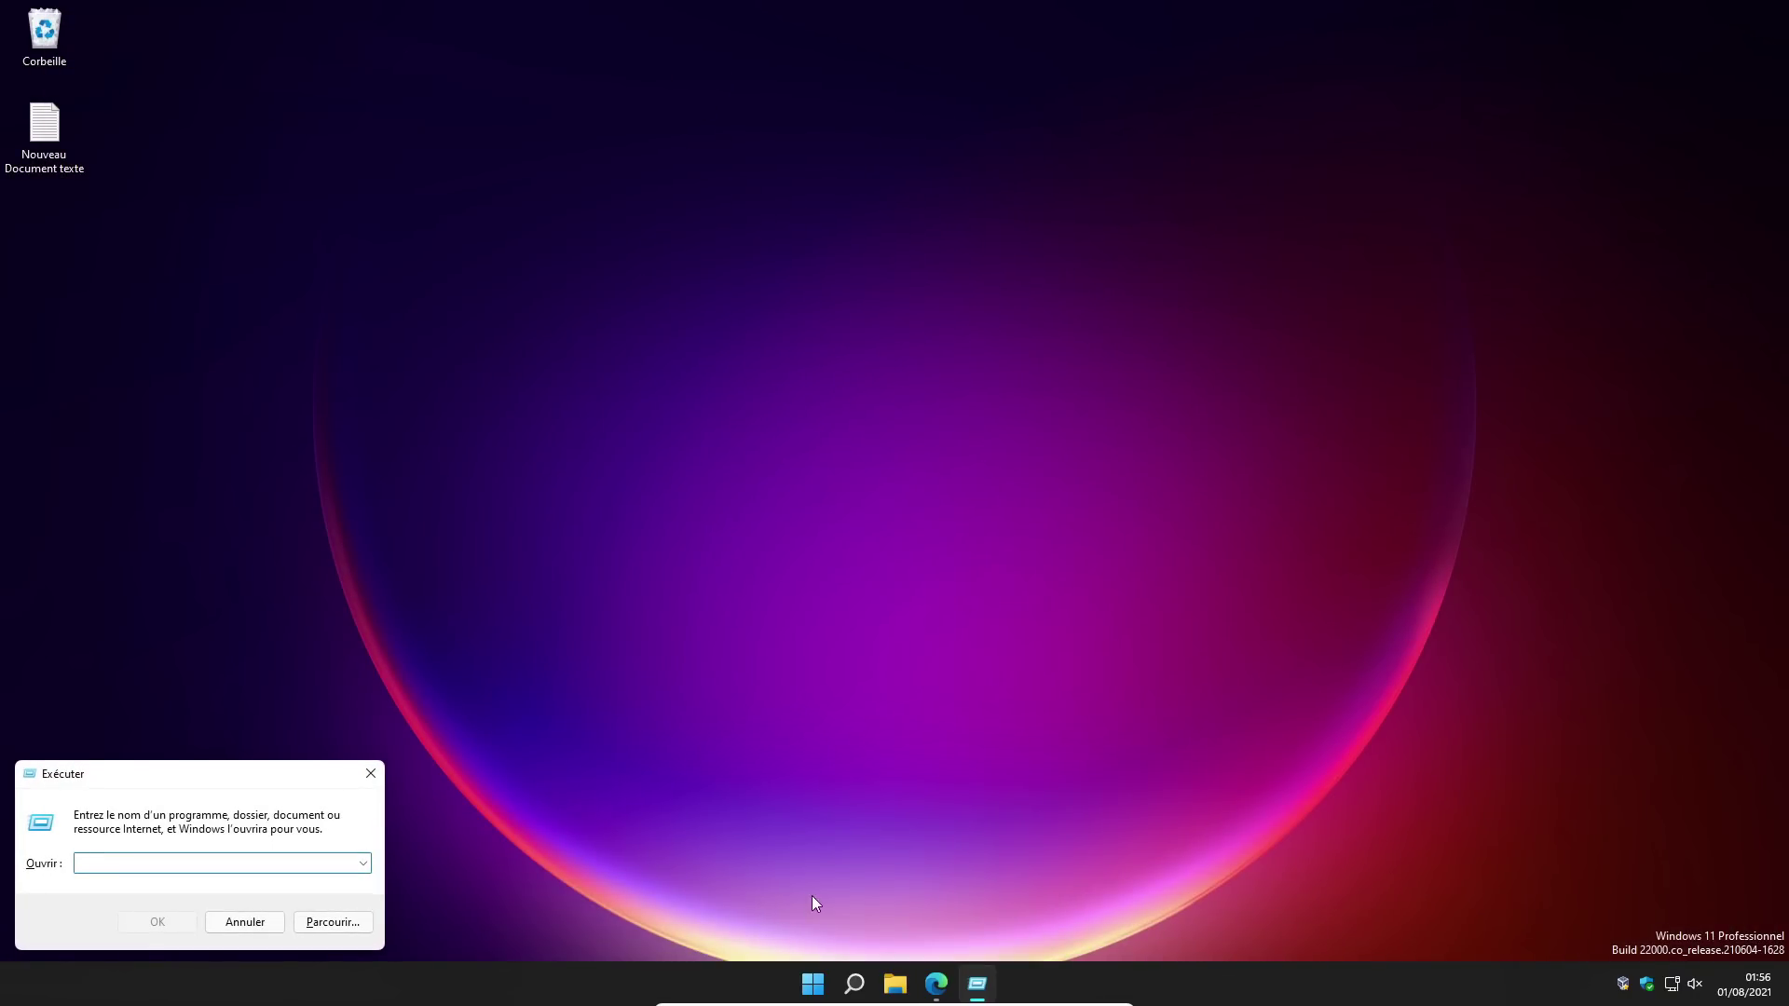
left_click(853, 979)
type("ex")
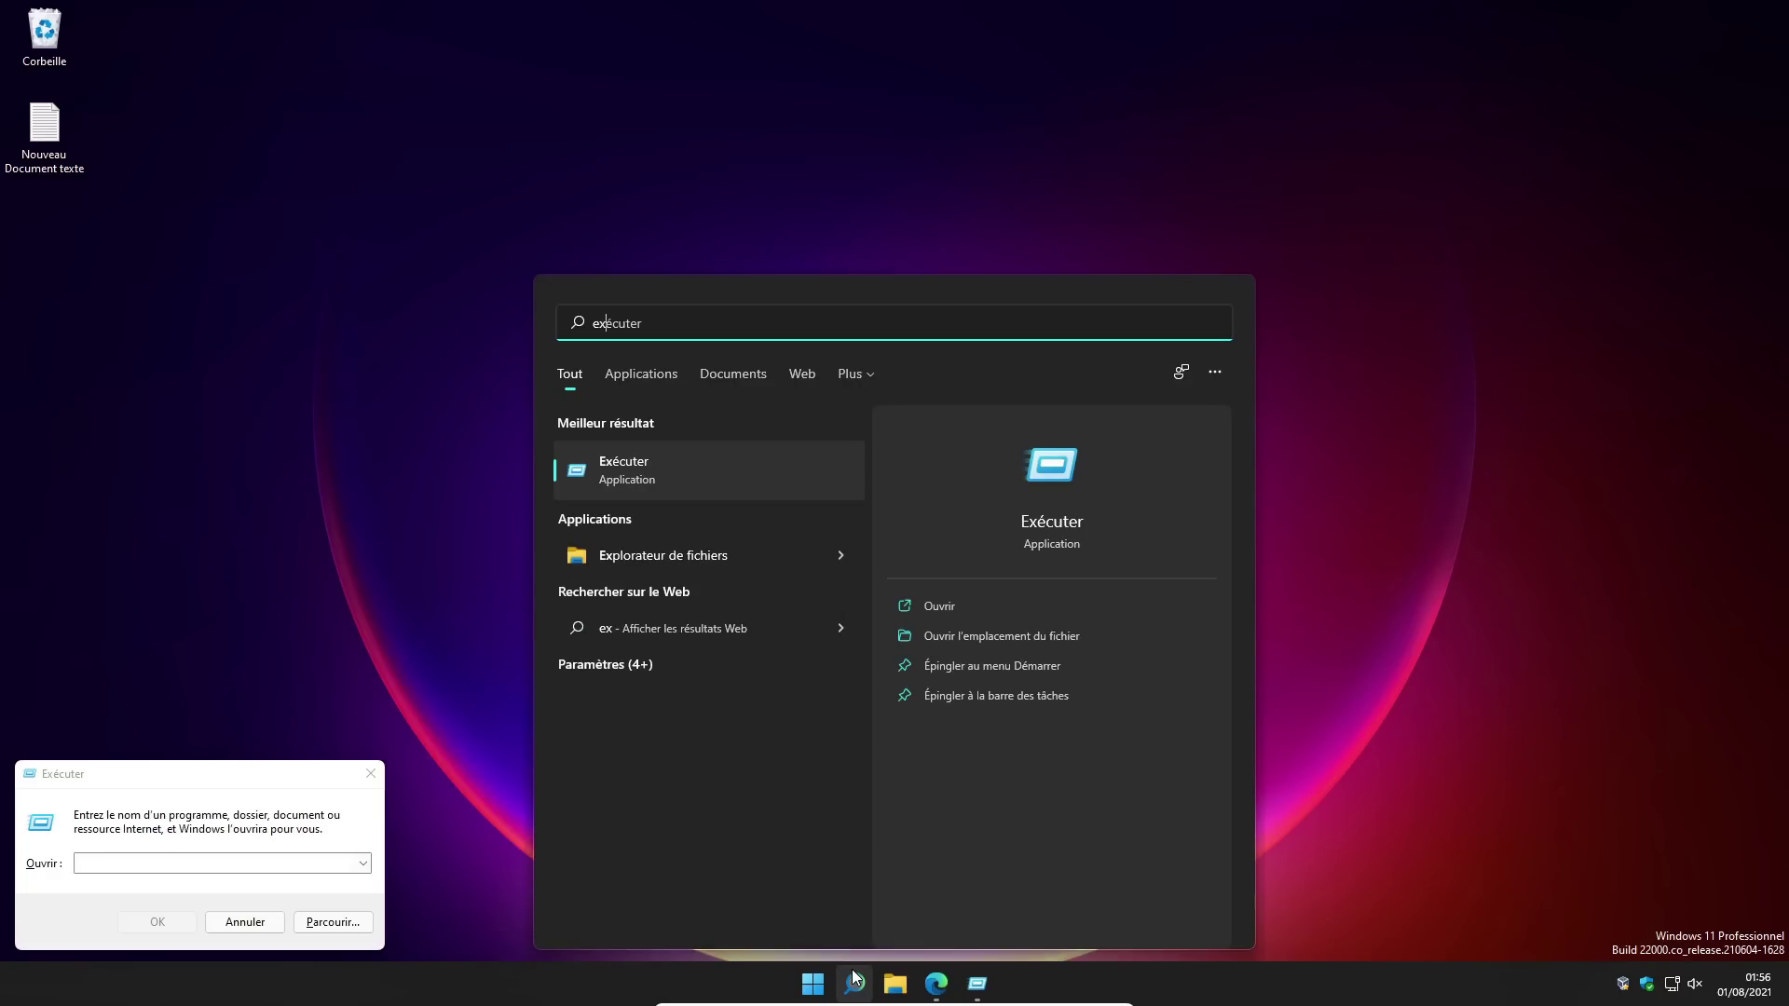
left_click(629, 476)
type("t")
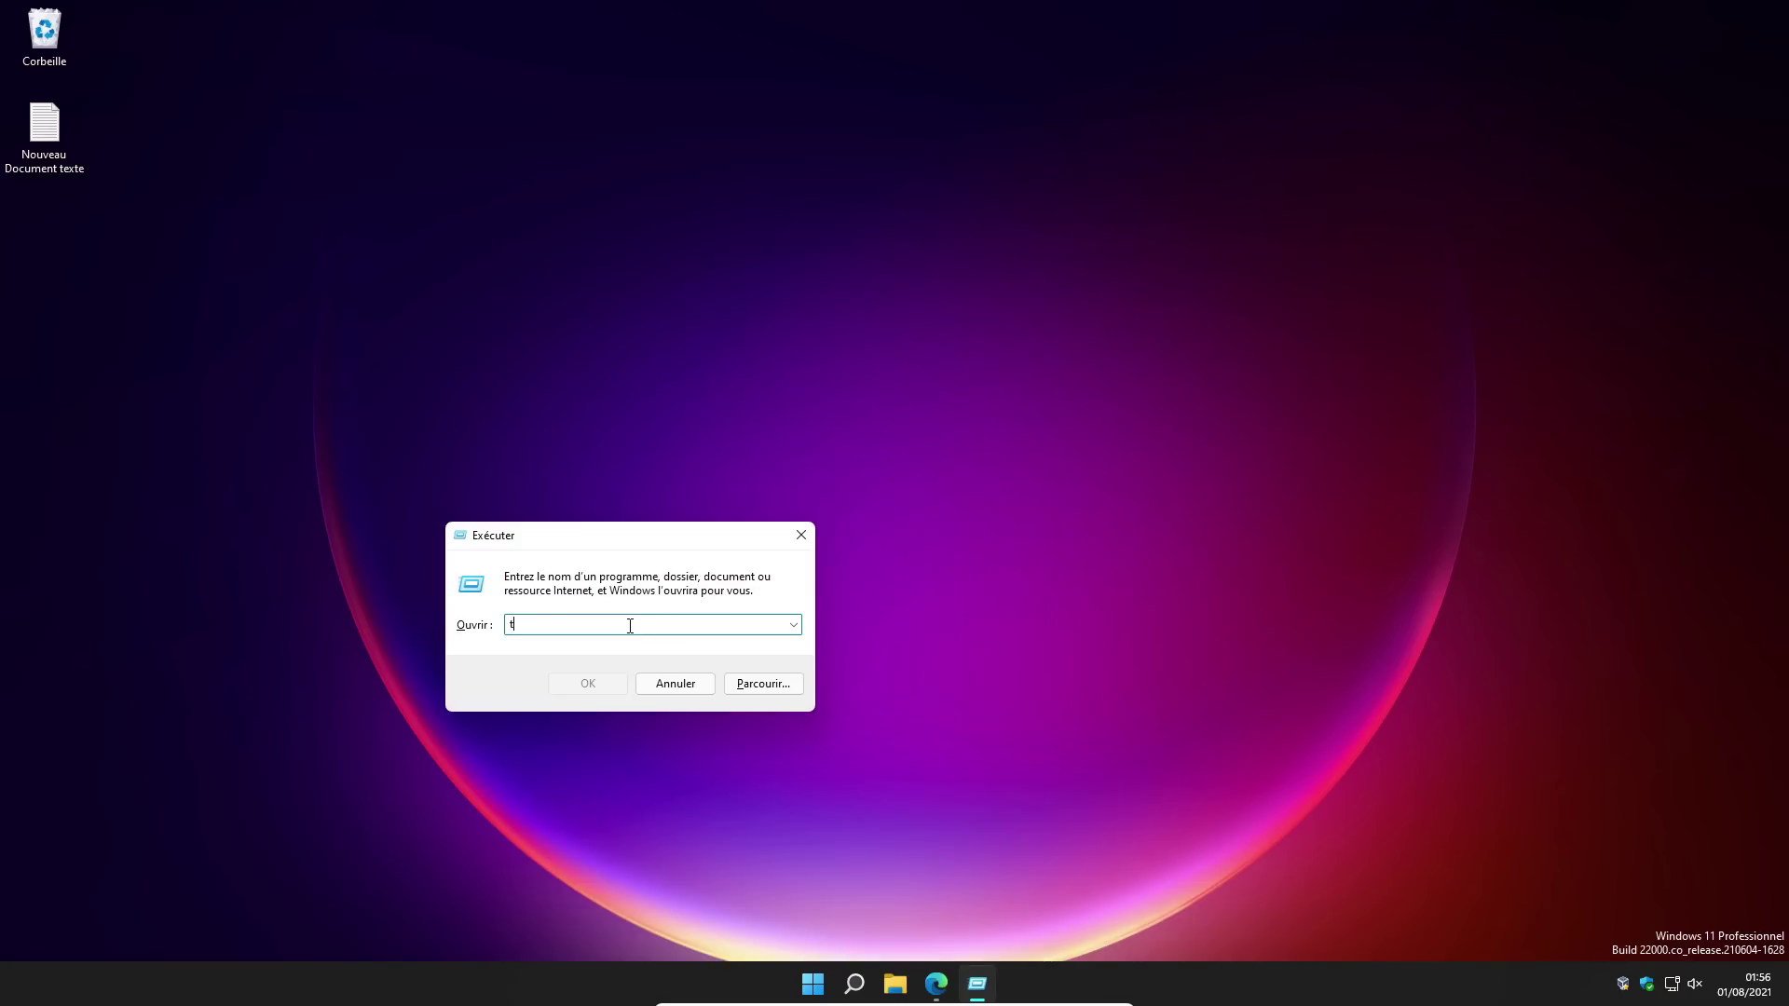
type("emp")
key("BackSpace")
key("BackSpace")
key("BackSpace")
type("%")
left_click(589, 684)
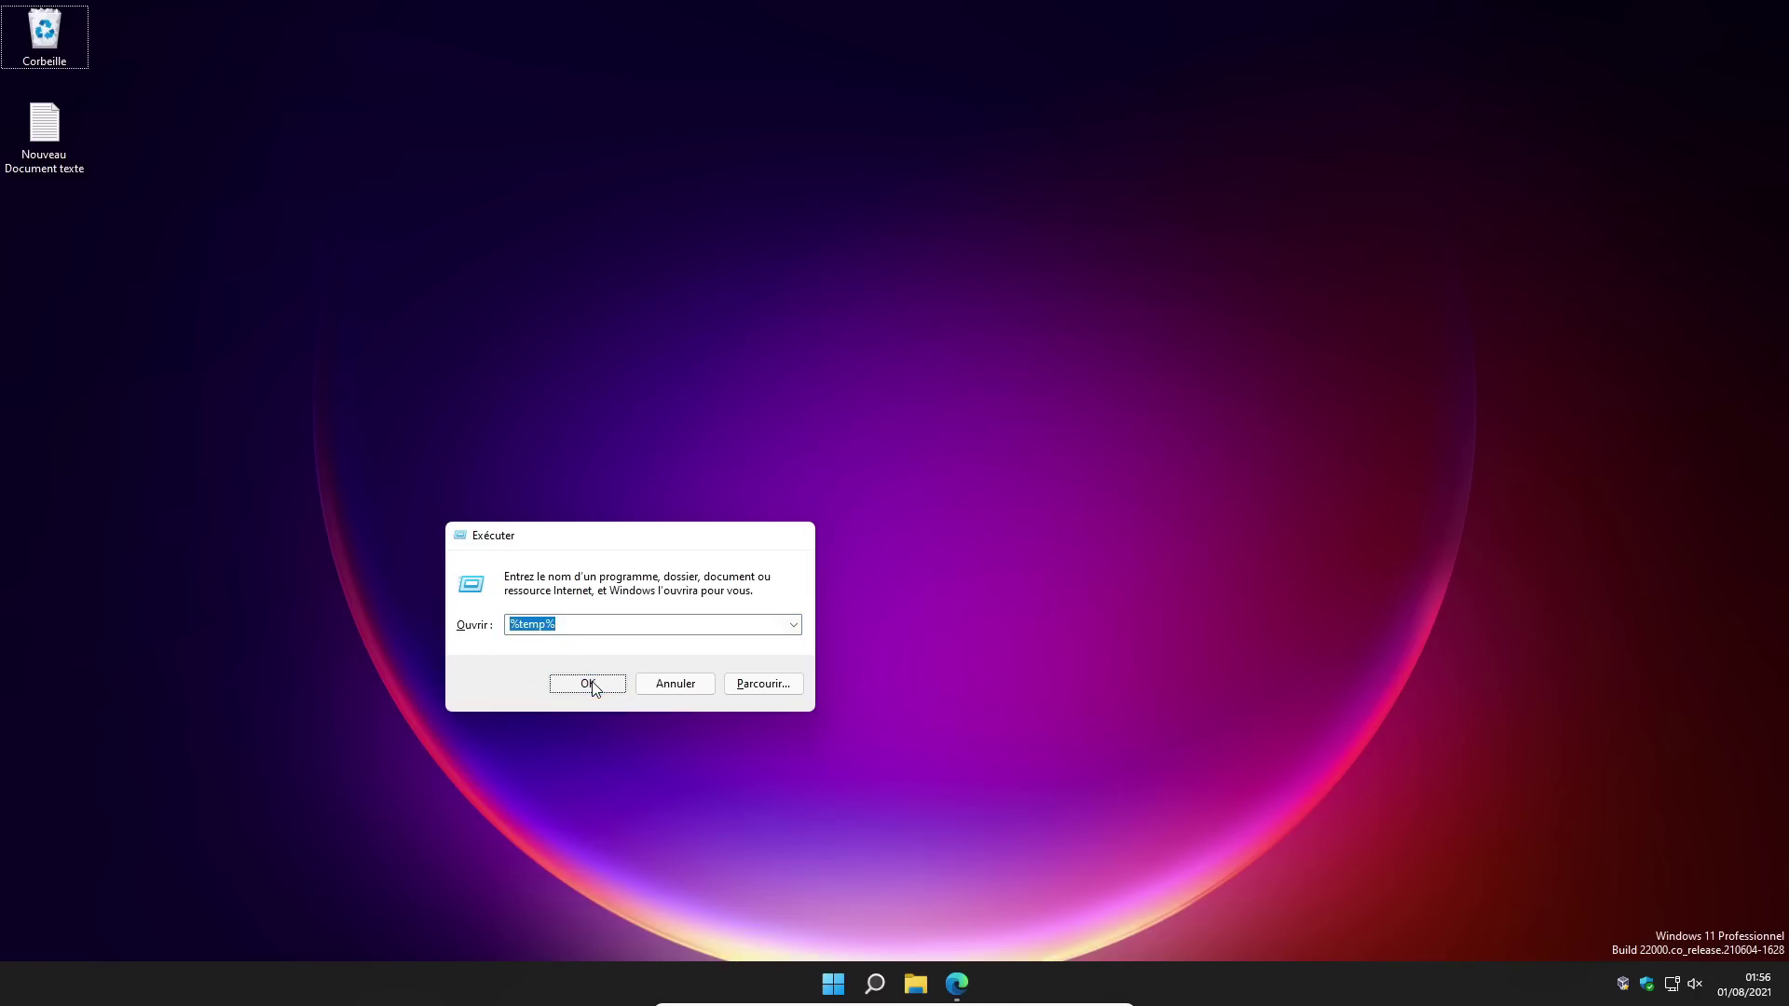
Step: Delete all items in the user's AppData\Local\Temp folder, continuing with administrator rights for all current items
left_click_drag(749, 780, 362, 163)
left_click(347, 54)
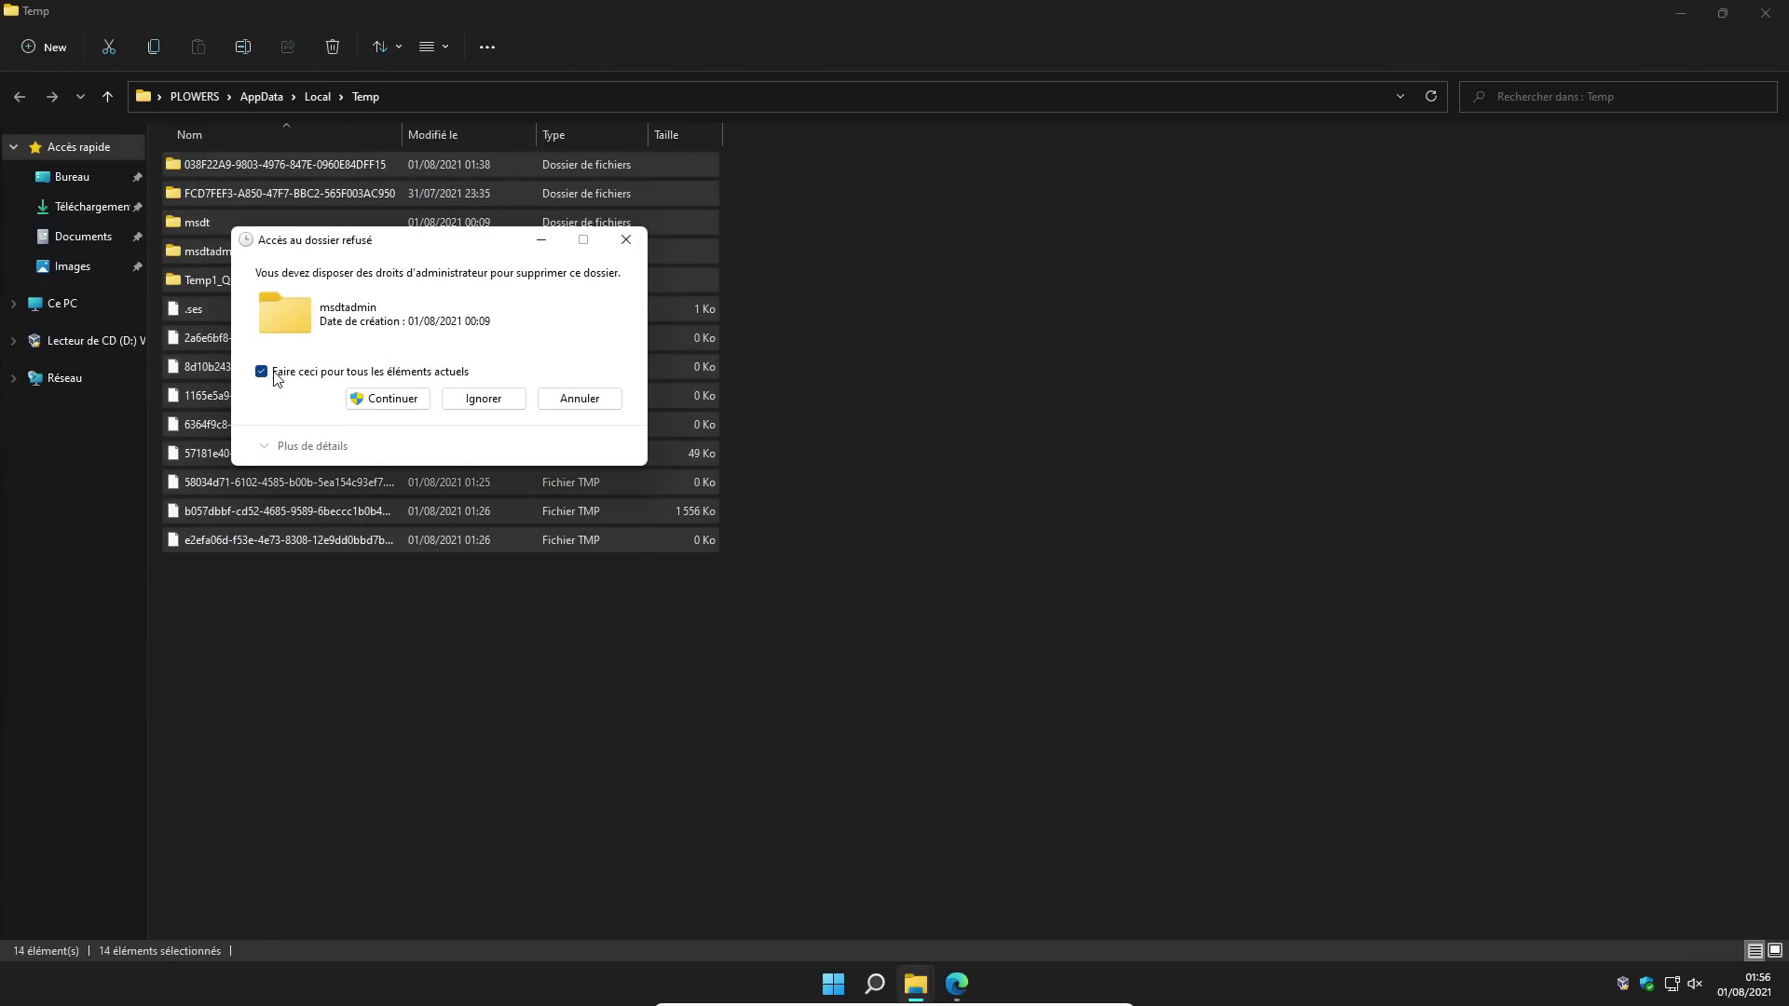
left_click(392, 400)
left_click(494, 445)
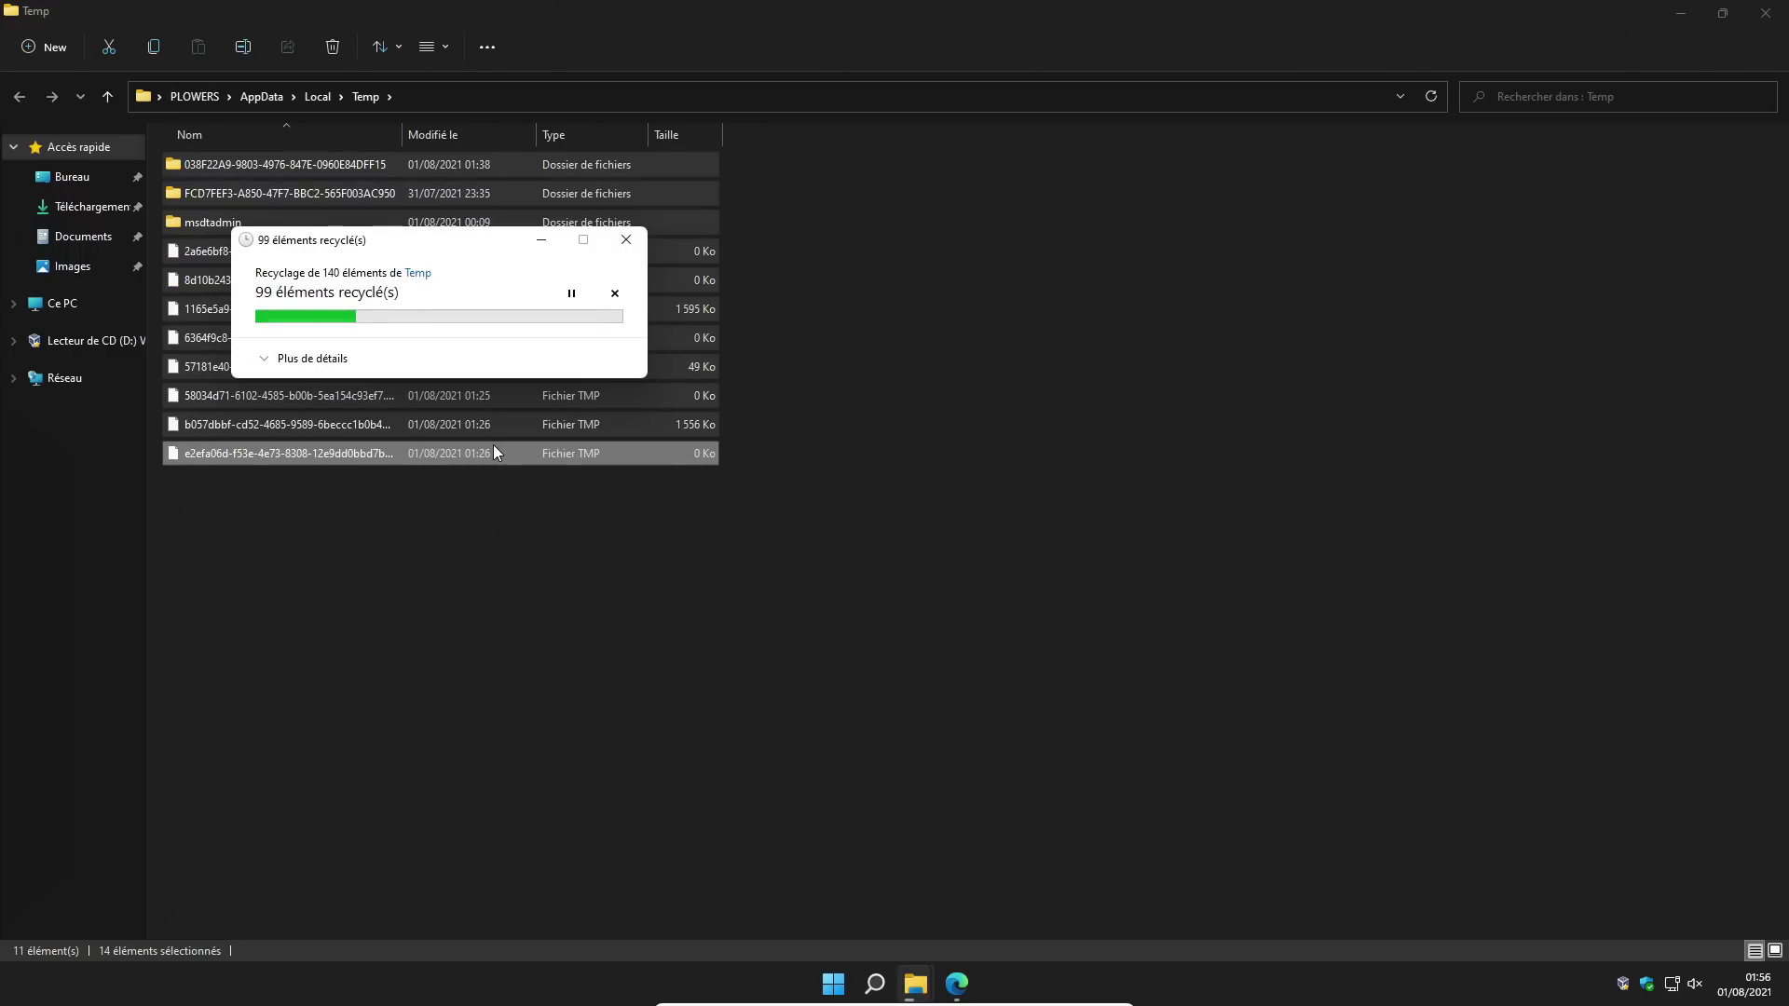
left_click(275, 416)
left_click(471, 444)
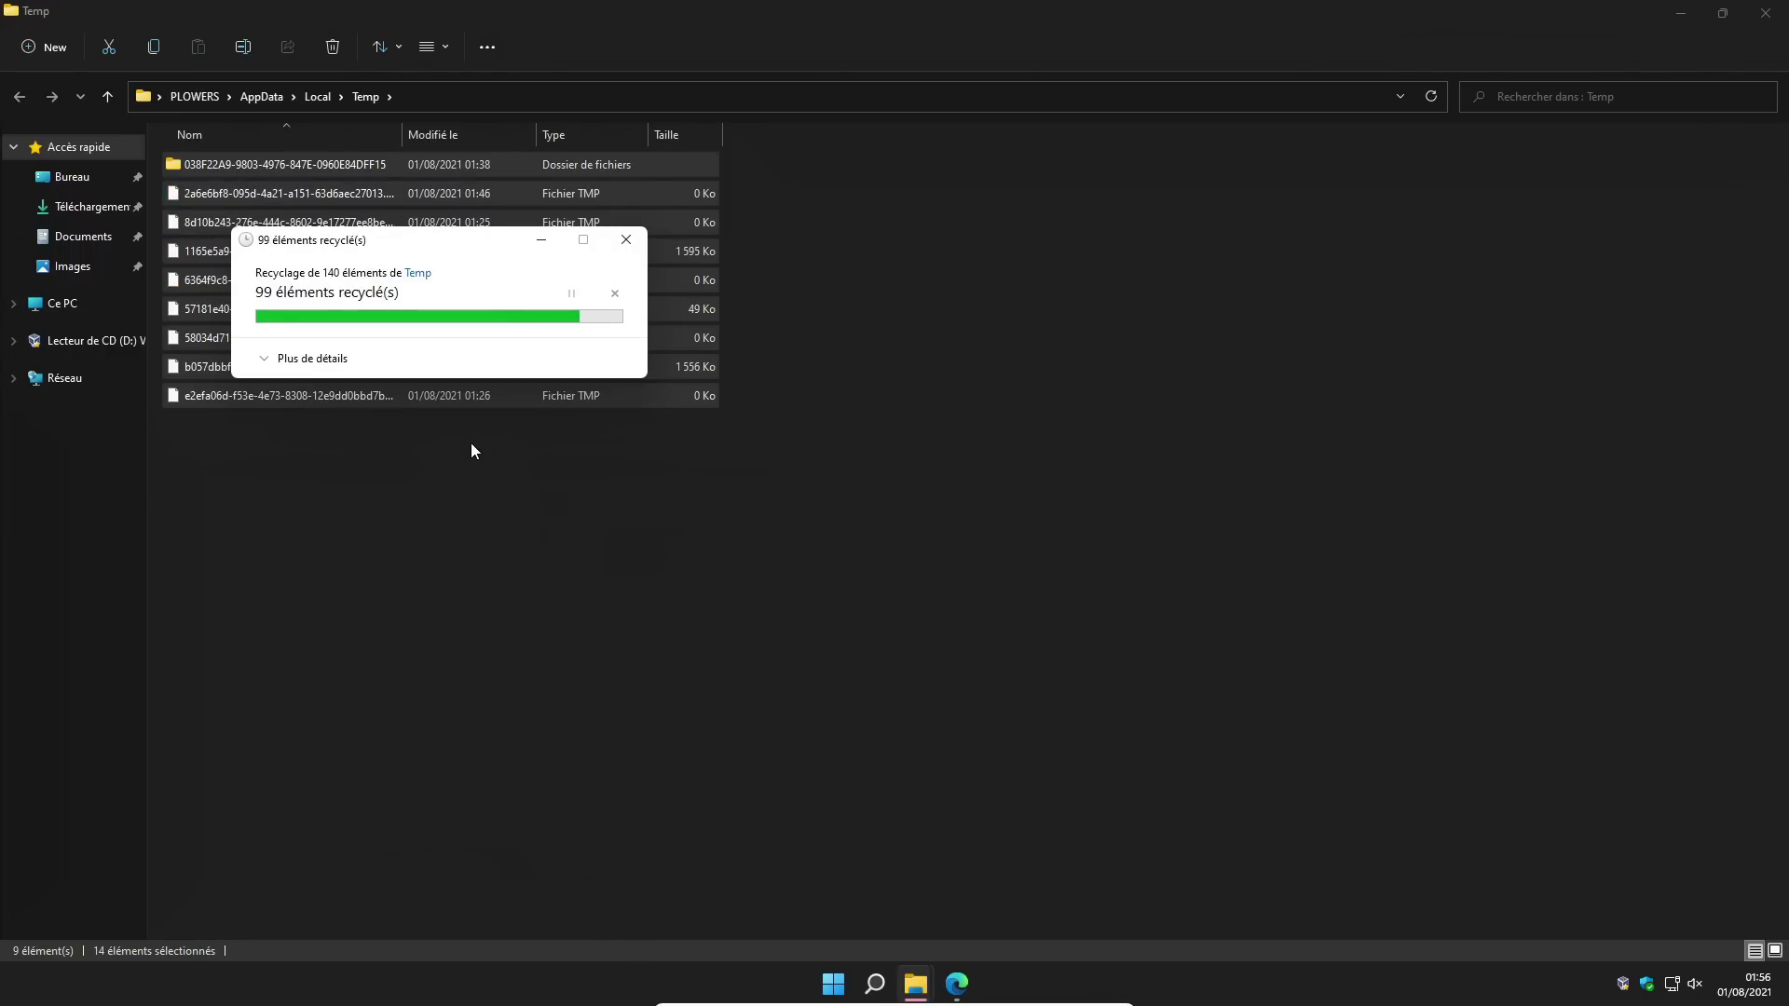
Step: Look over the items left in the user's Temp folder and close its window
left_click_drag(460, 491, 361, 226)
left_click(406, 472)
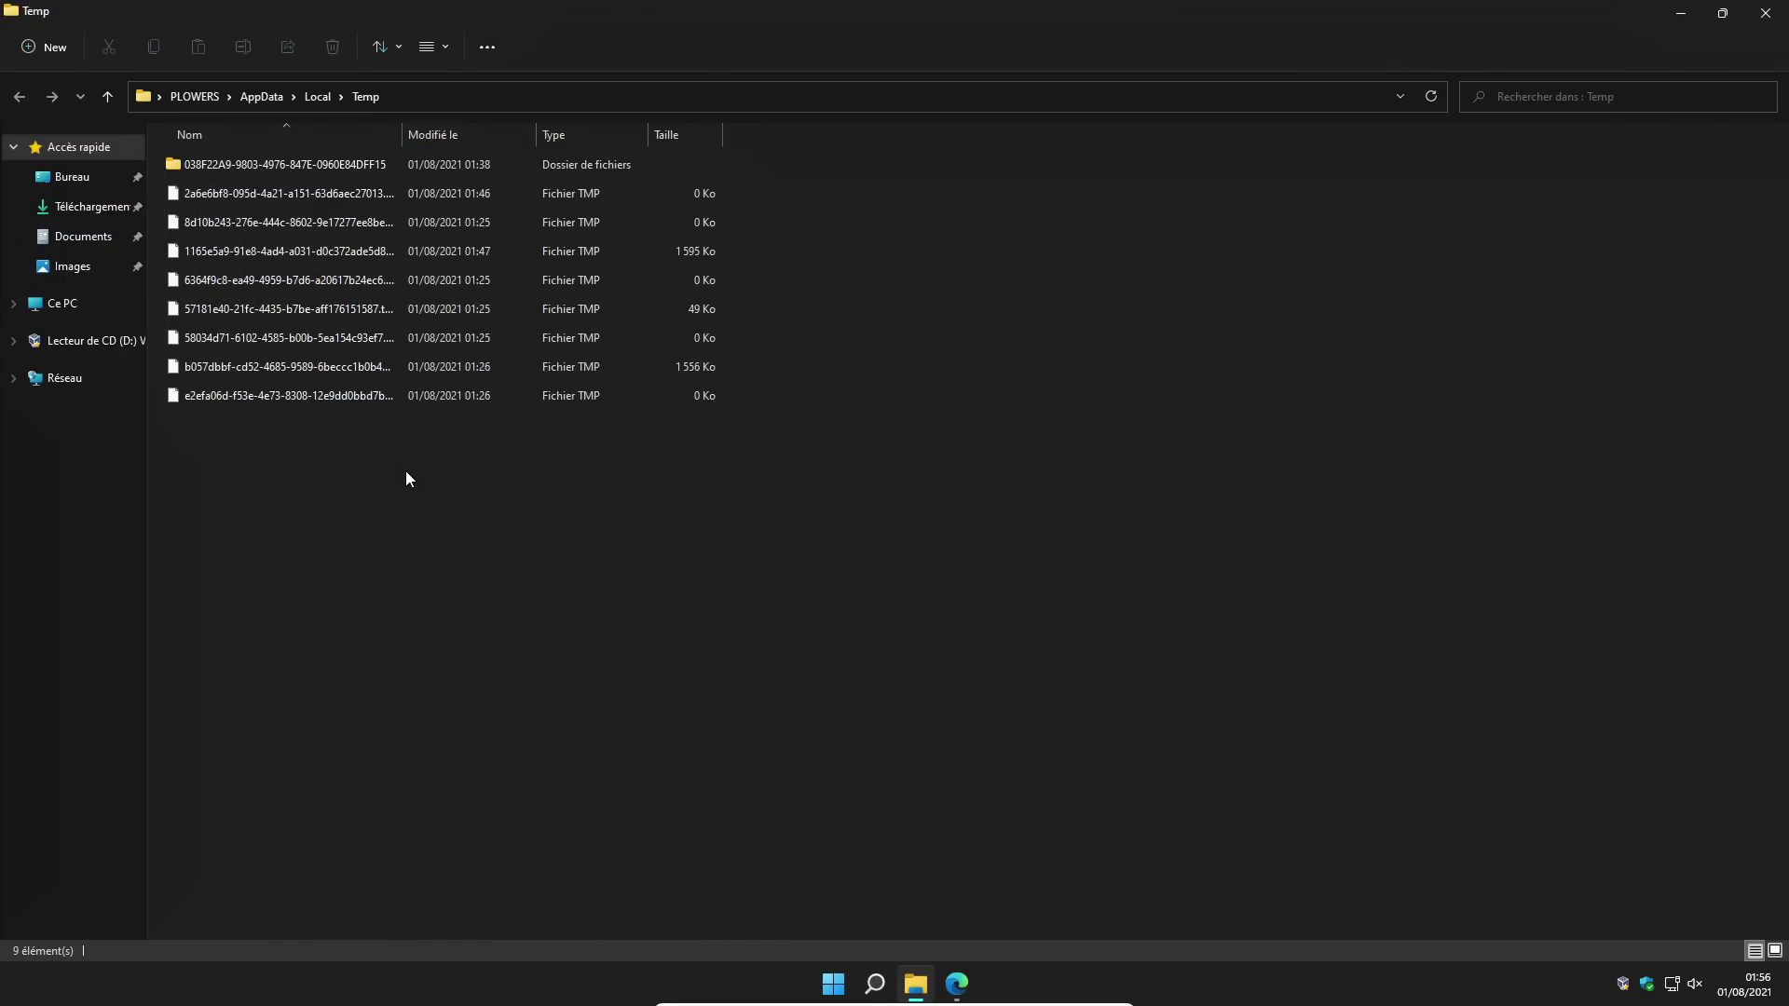
mouse_move(393, 476)
left_mouse_down()
mouse_move(354, 393)
mouse_move(395, 444)
left_mouse_up()
left_click_drag(411, 429, 357, 153)
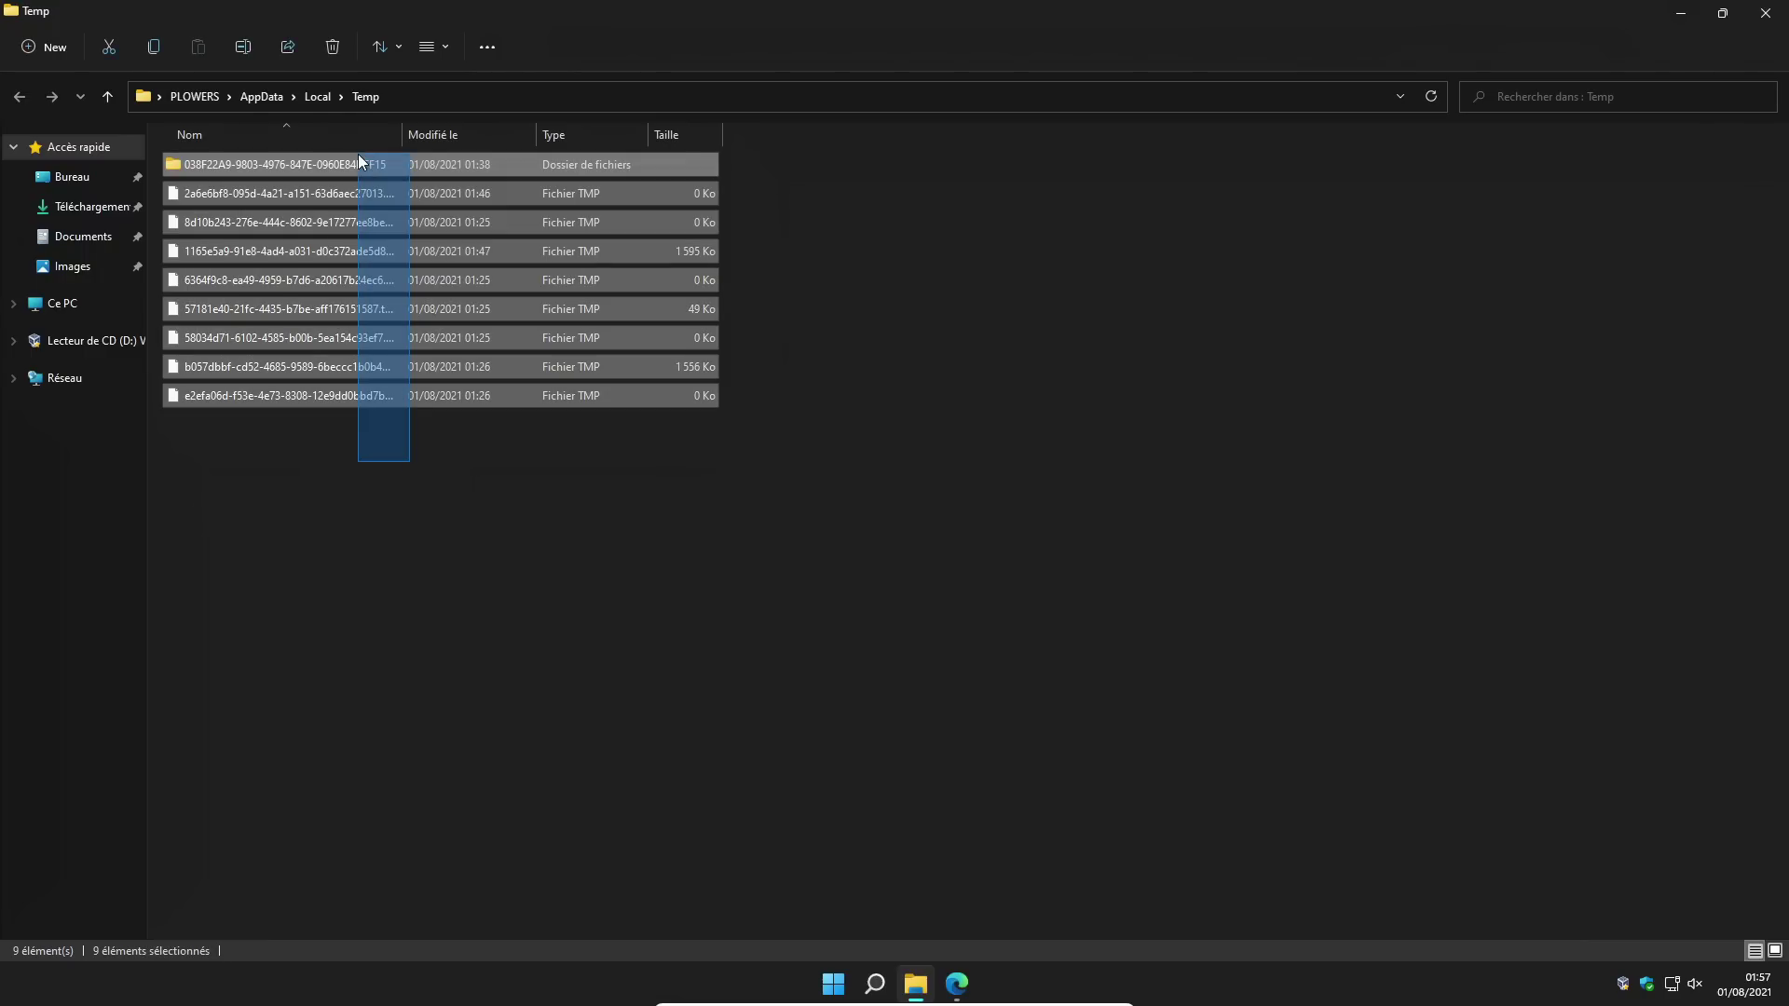
left_click(523, 531)
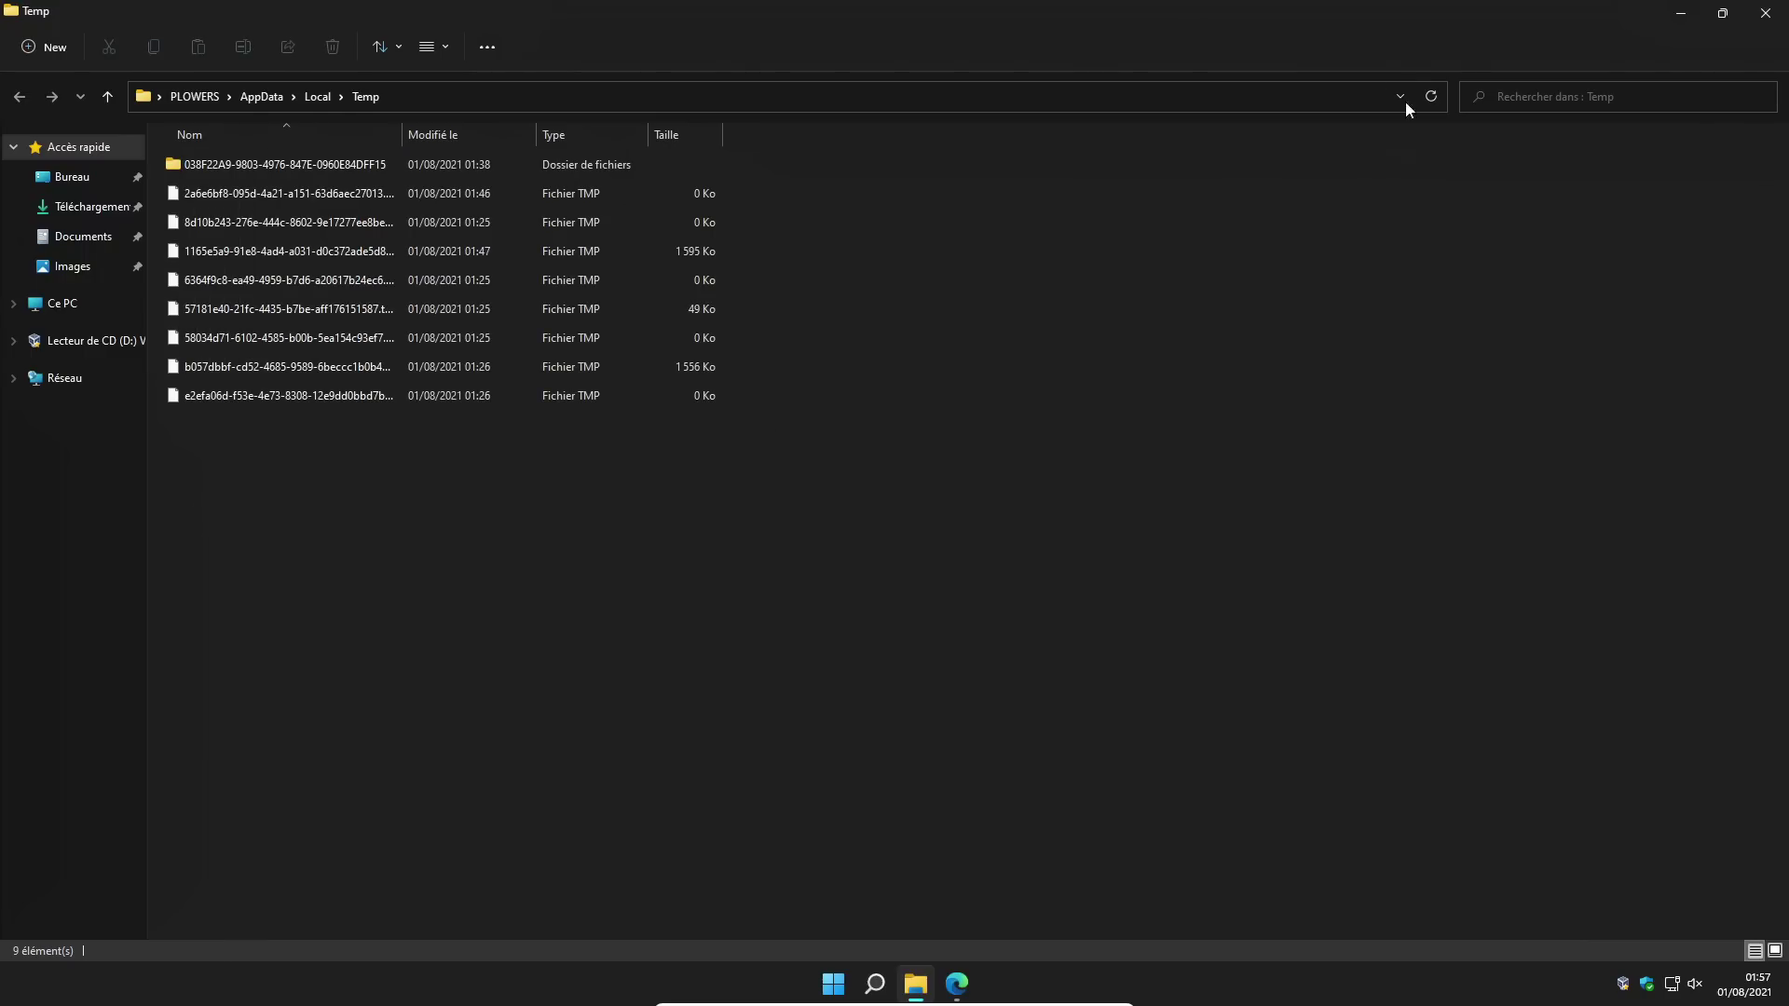
left_click(1765, 14)
Step: Open the prefetch folder through Exécuter, accepting permanent access, and delete all of its contents before closing it
key("super+r")
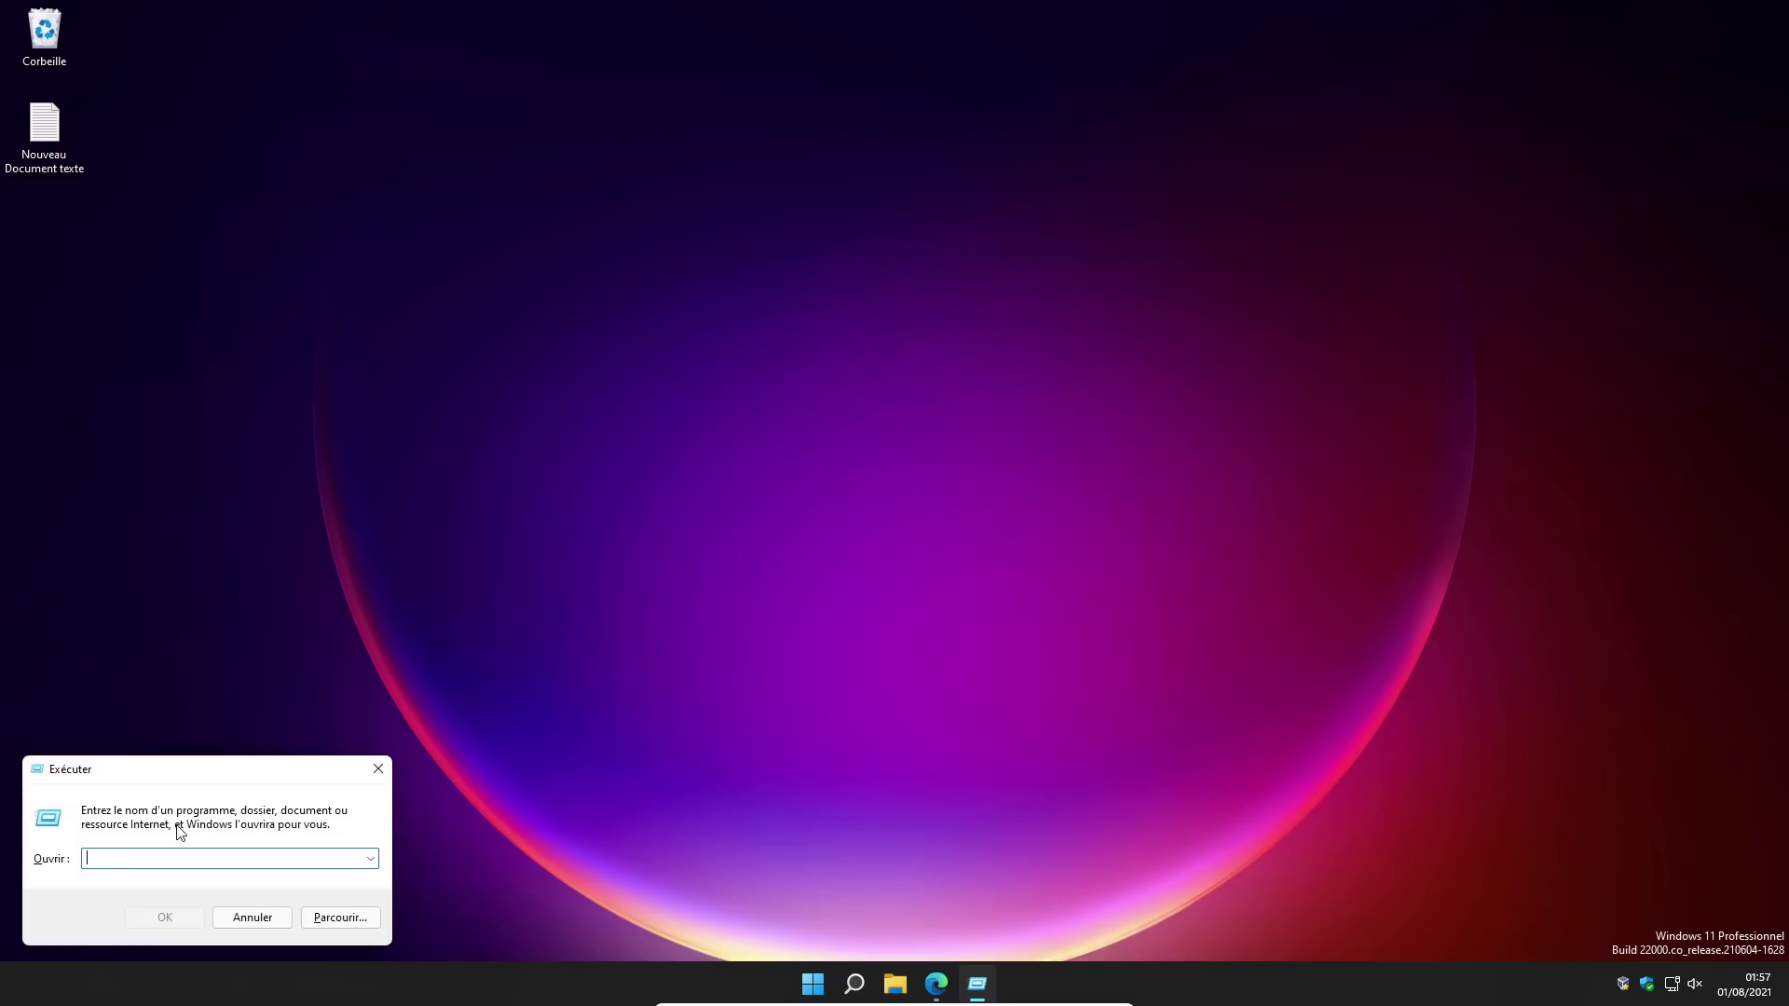
type("prefetch")
key("Return")
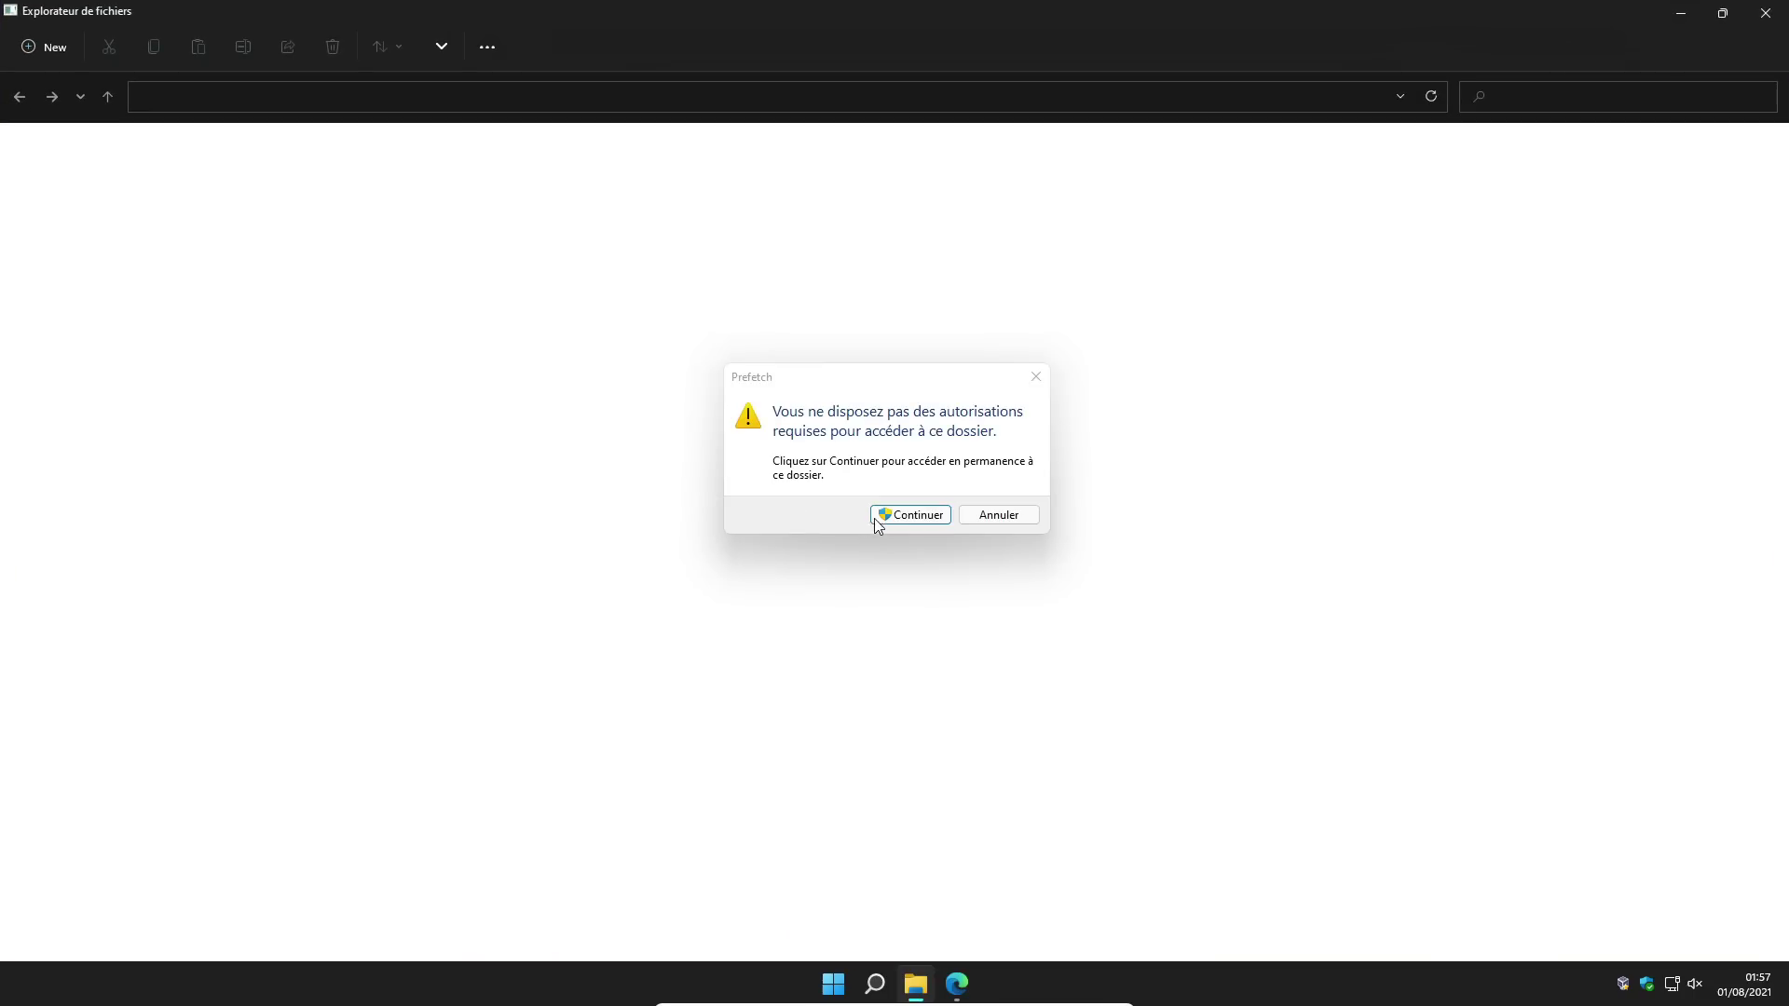
left_click(910, 515)
key("ctrl+a")
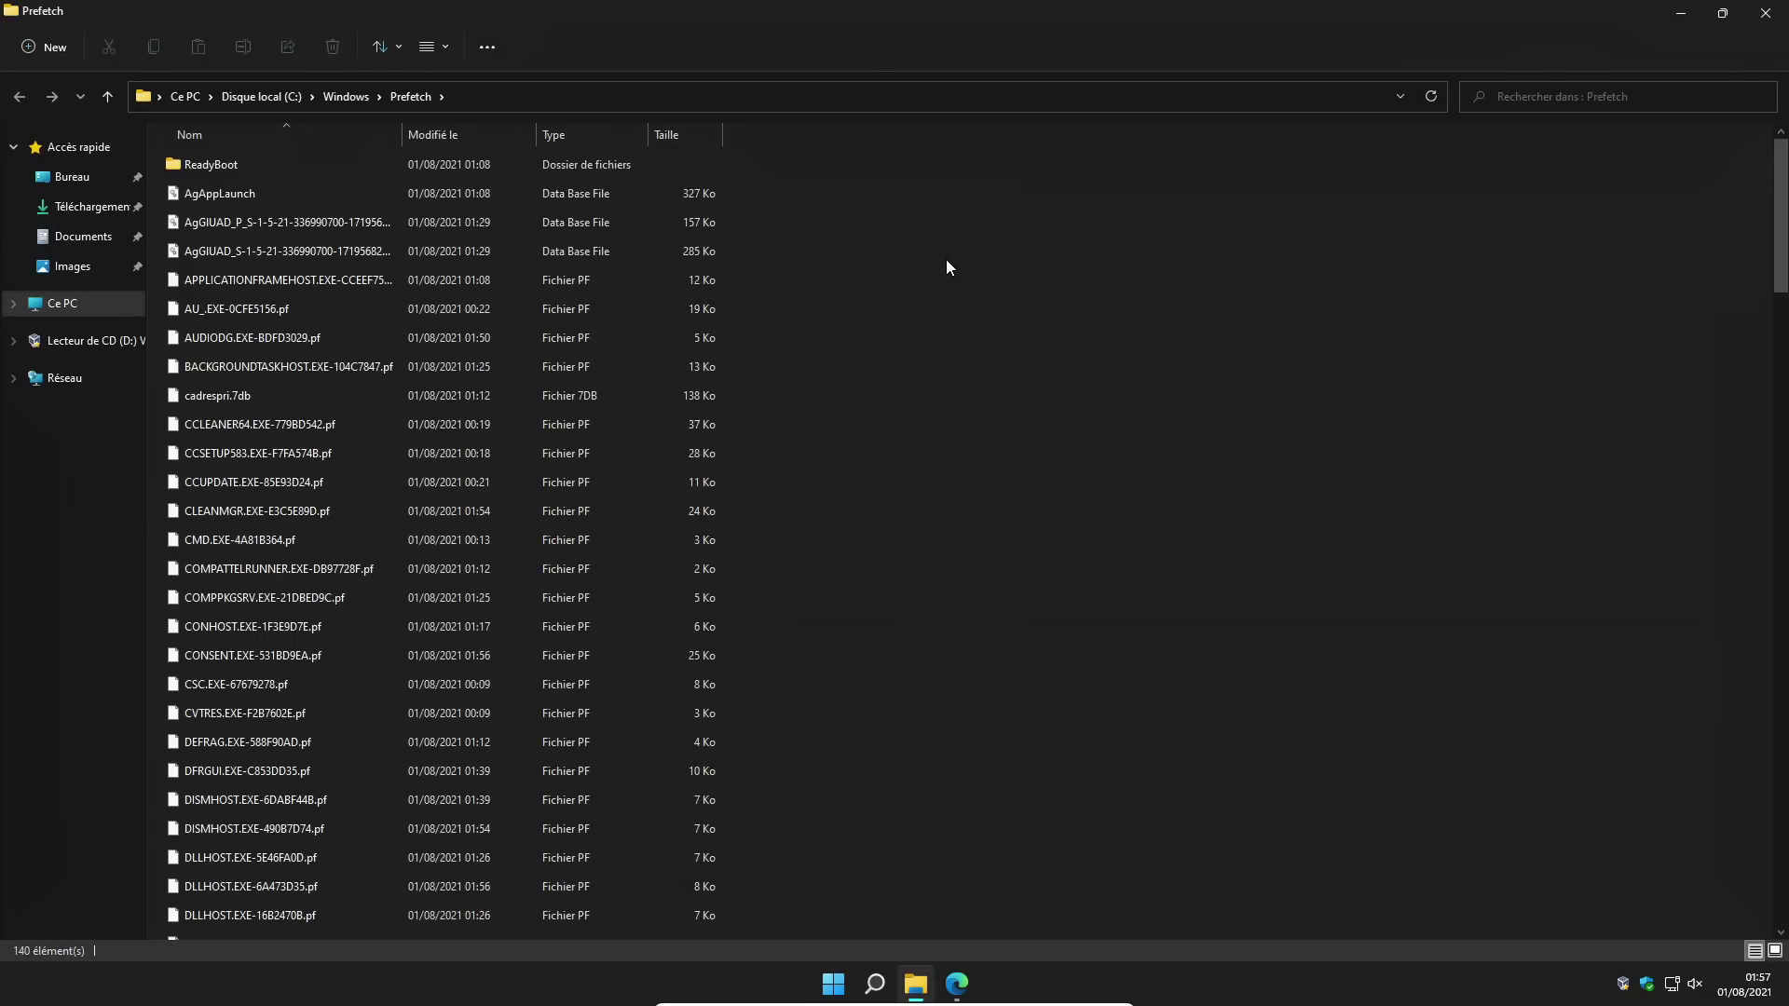
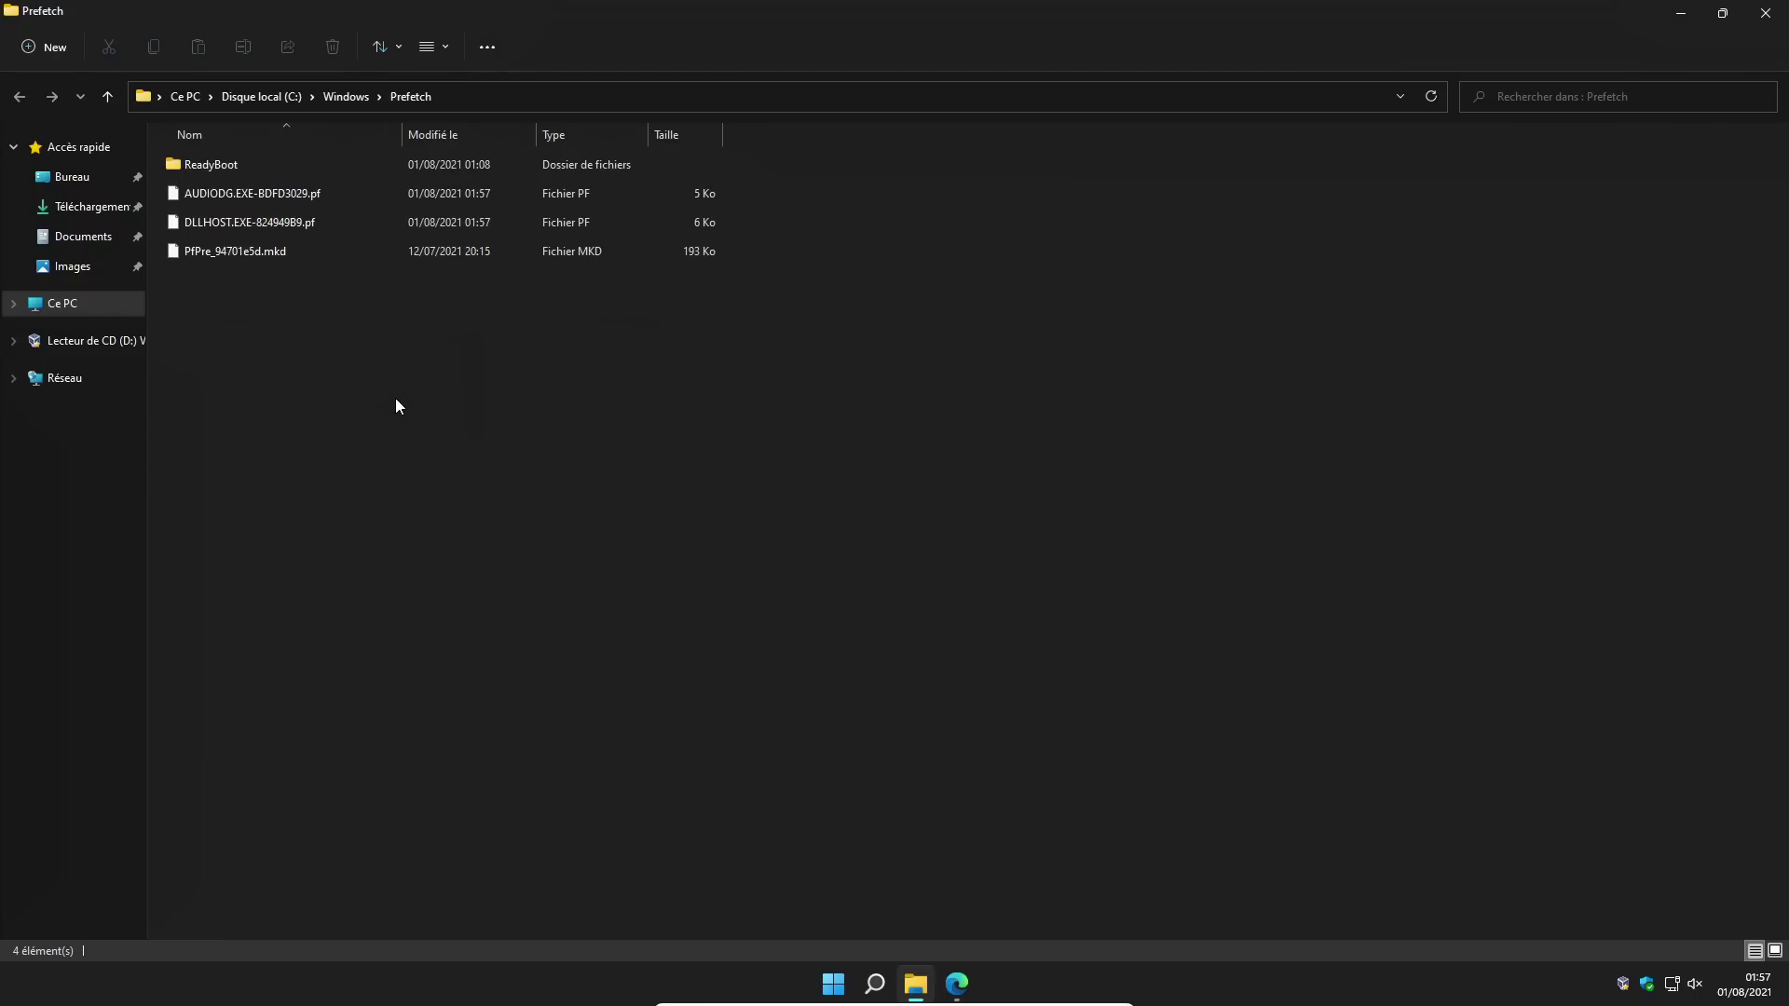
left_click(1765, 12)
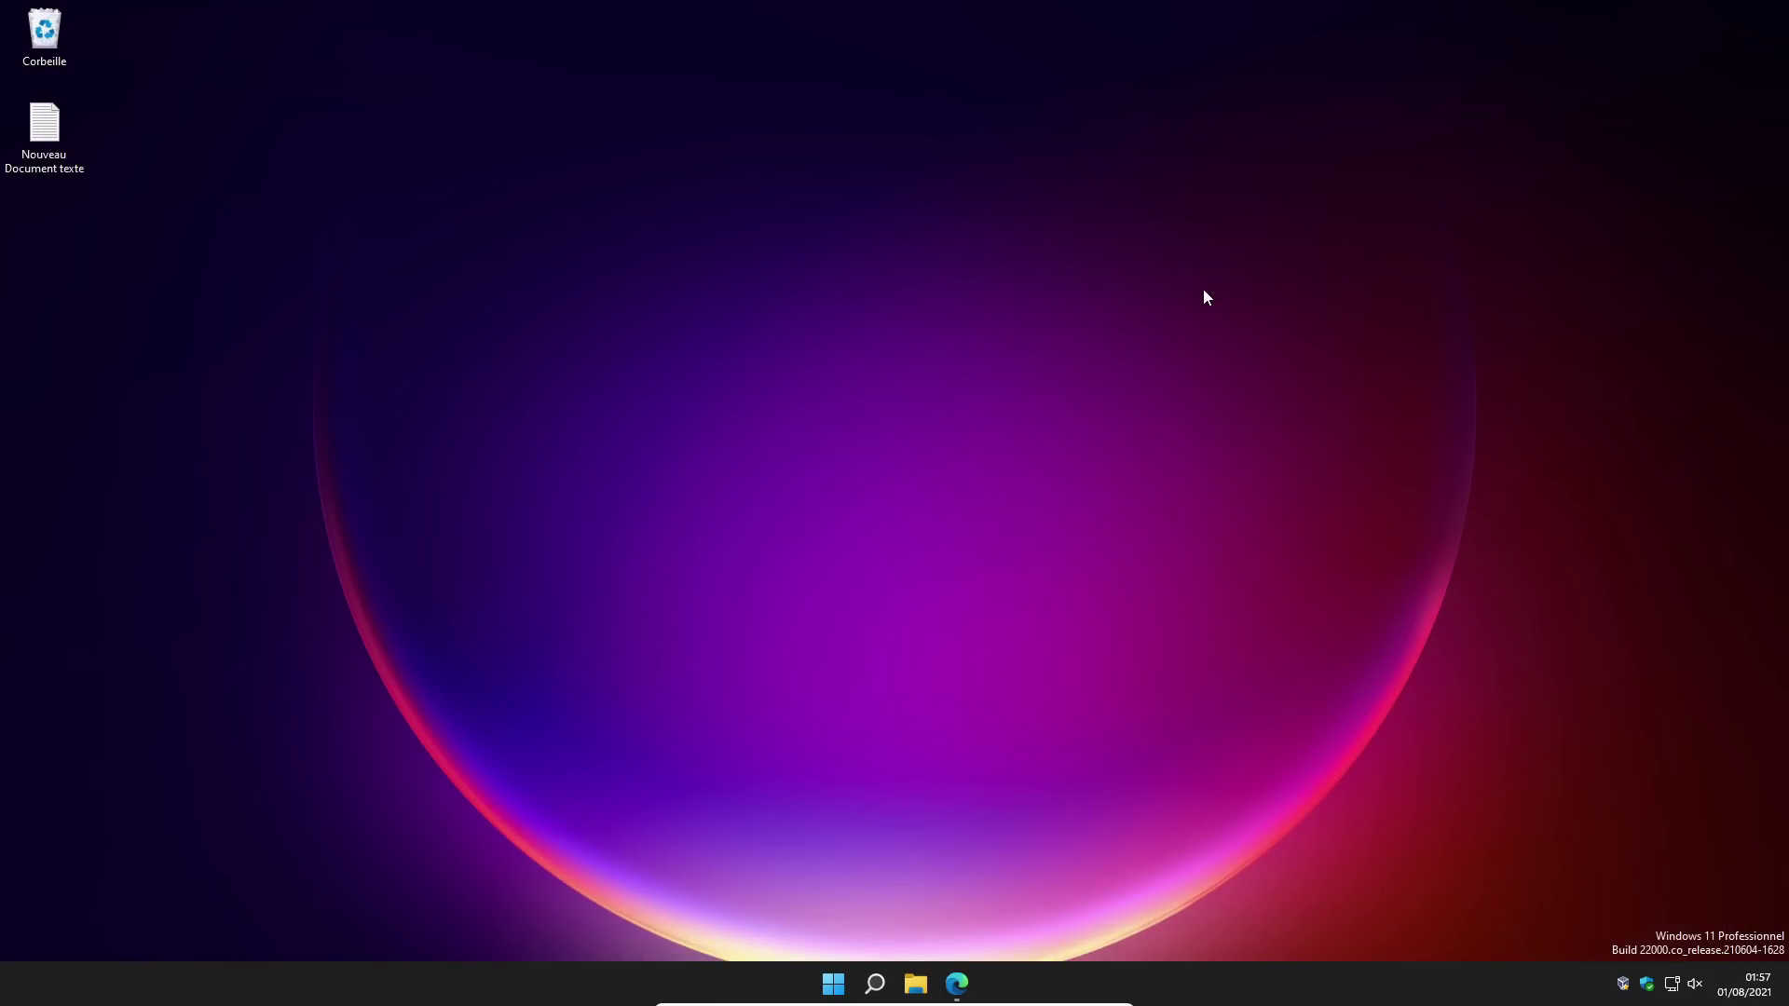
Step: Open the C:\Windows\SoftwareDistribution\Download folder in File Explorer
left_click(915, 984)
double_click(245, 259)
double_click(212, 279)
scroll(401, 480, "down", 15)
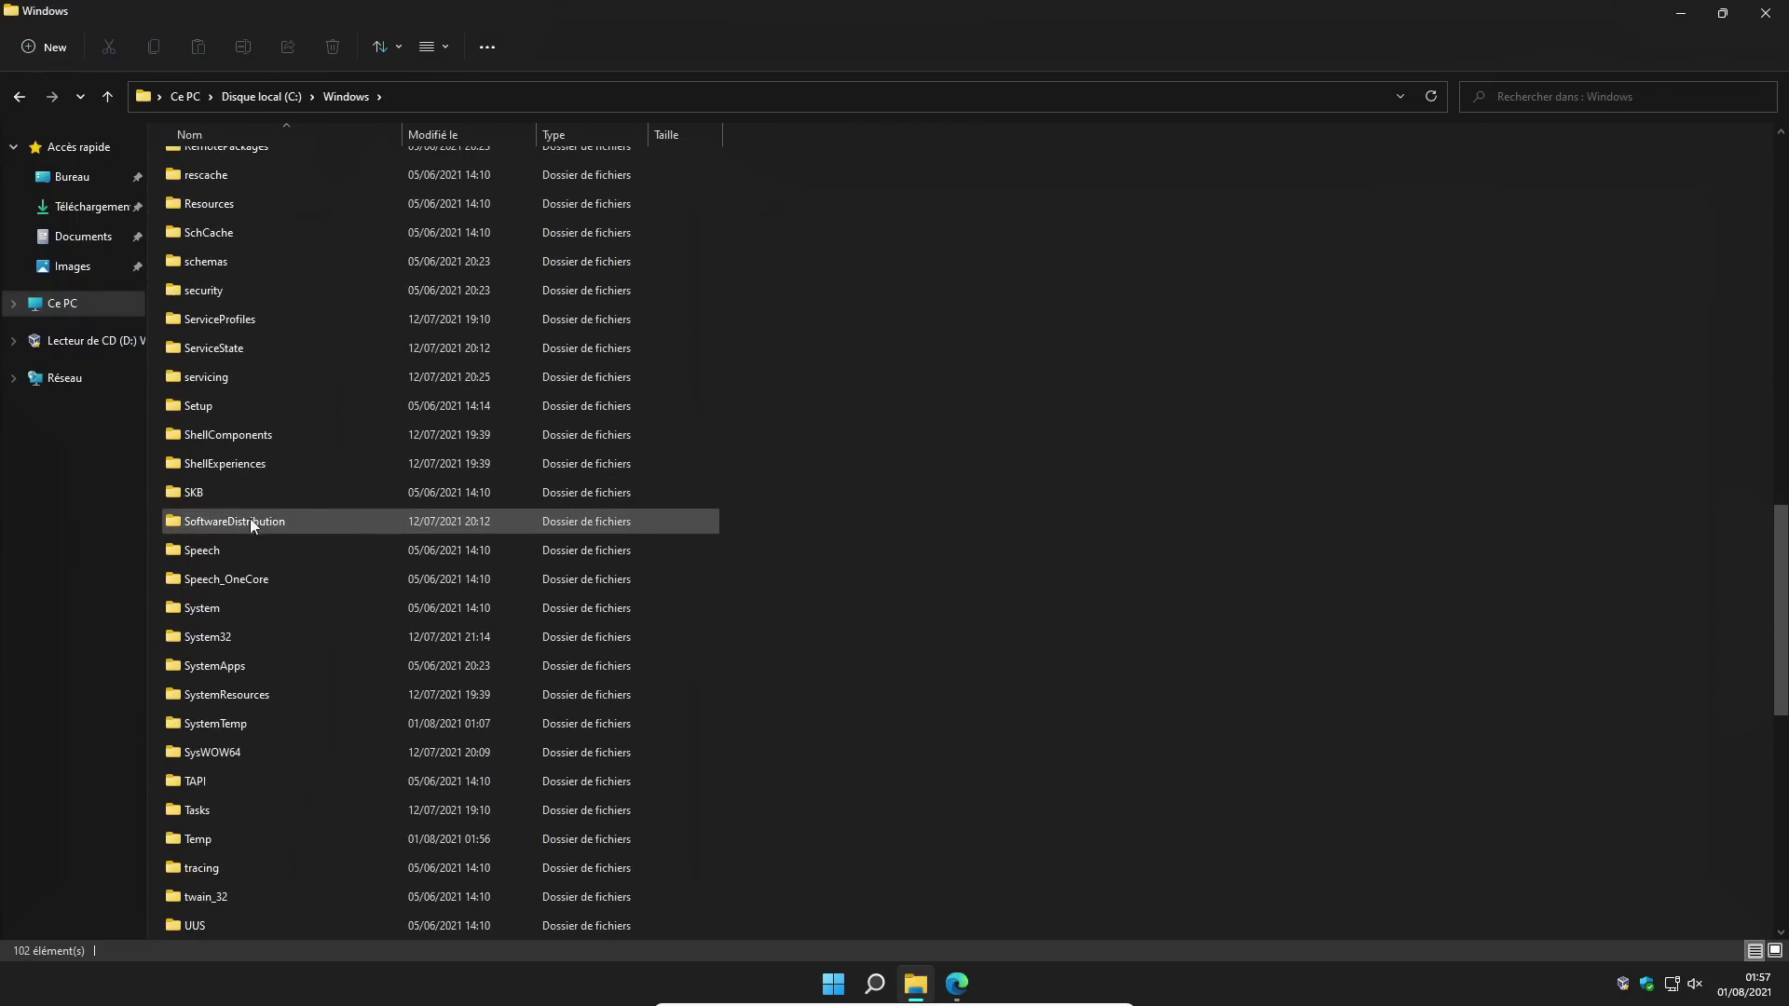
mouse_move(237, 522)
double_click(282, 520)
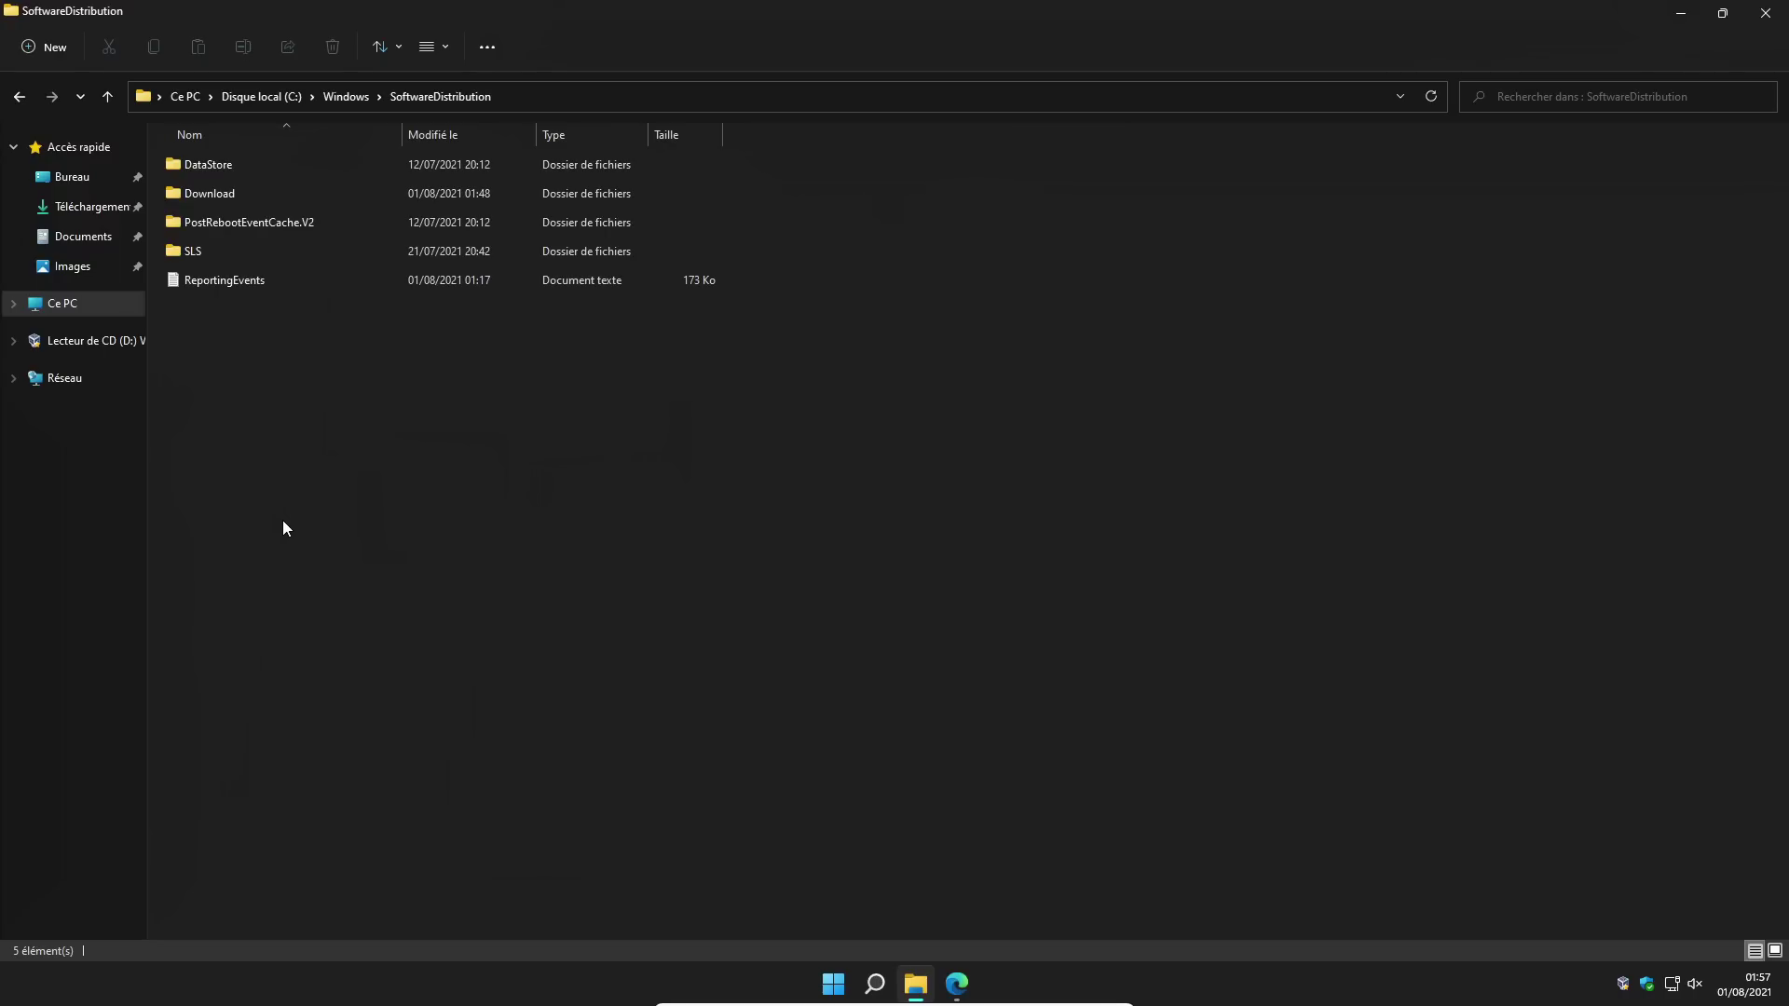
double_click(265, 193)
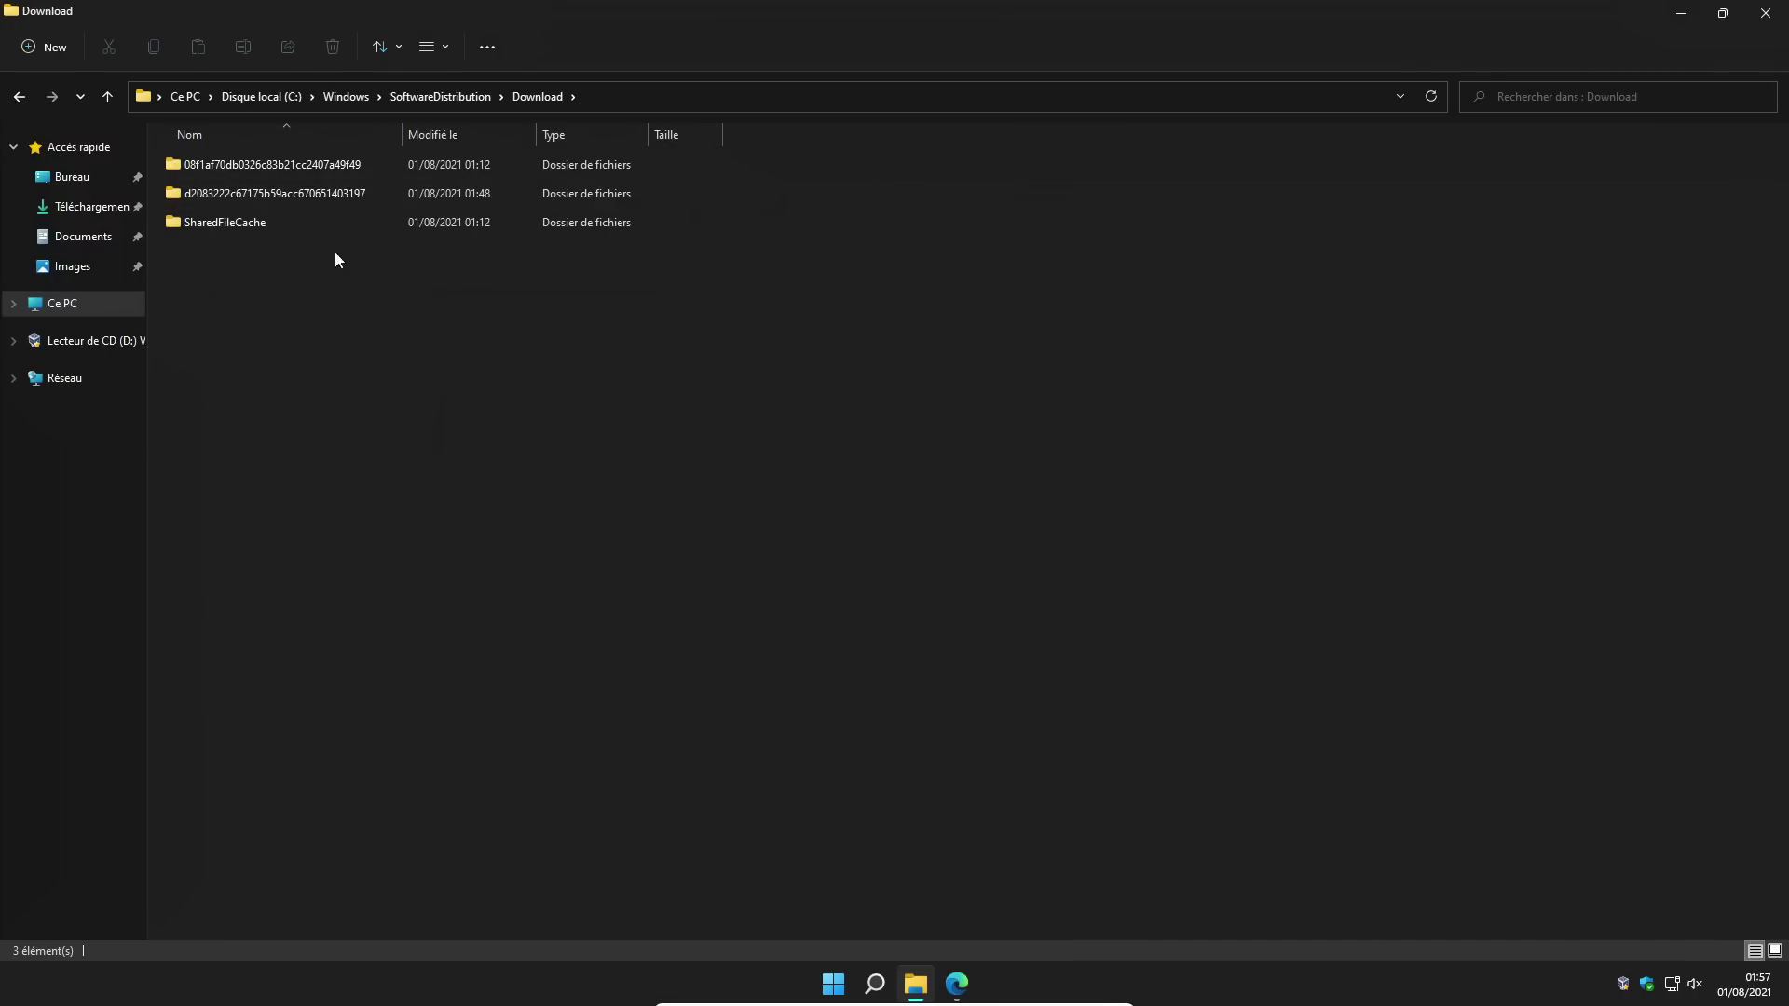
left_click_drag(626, 639, 449, 388)
left_click(107, 96)
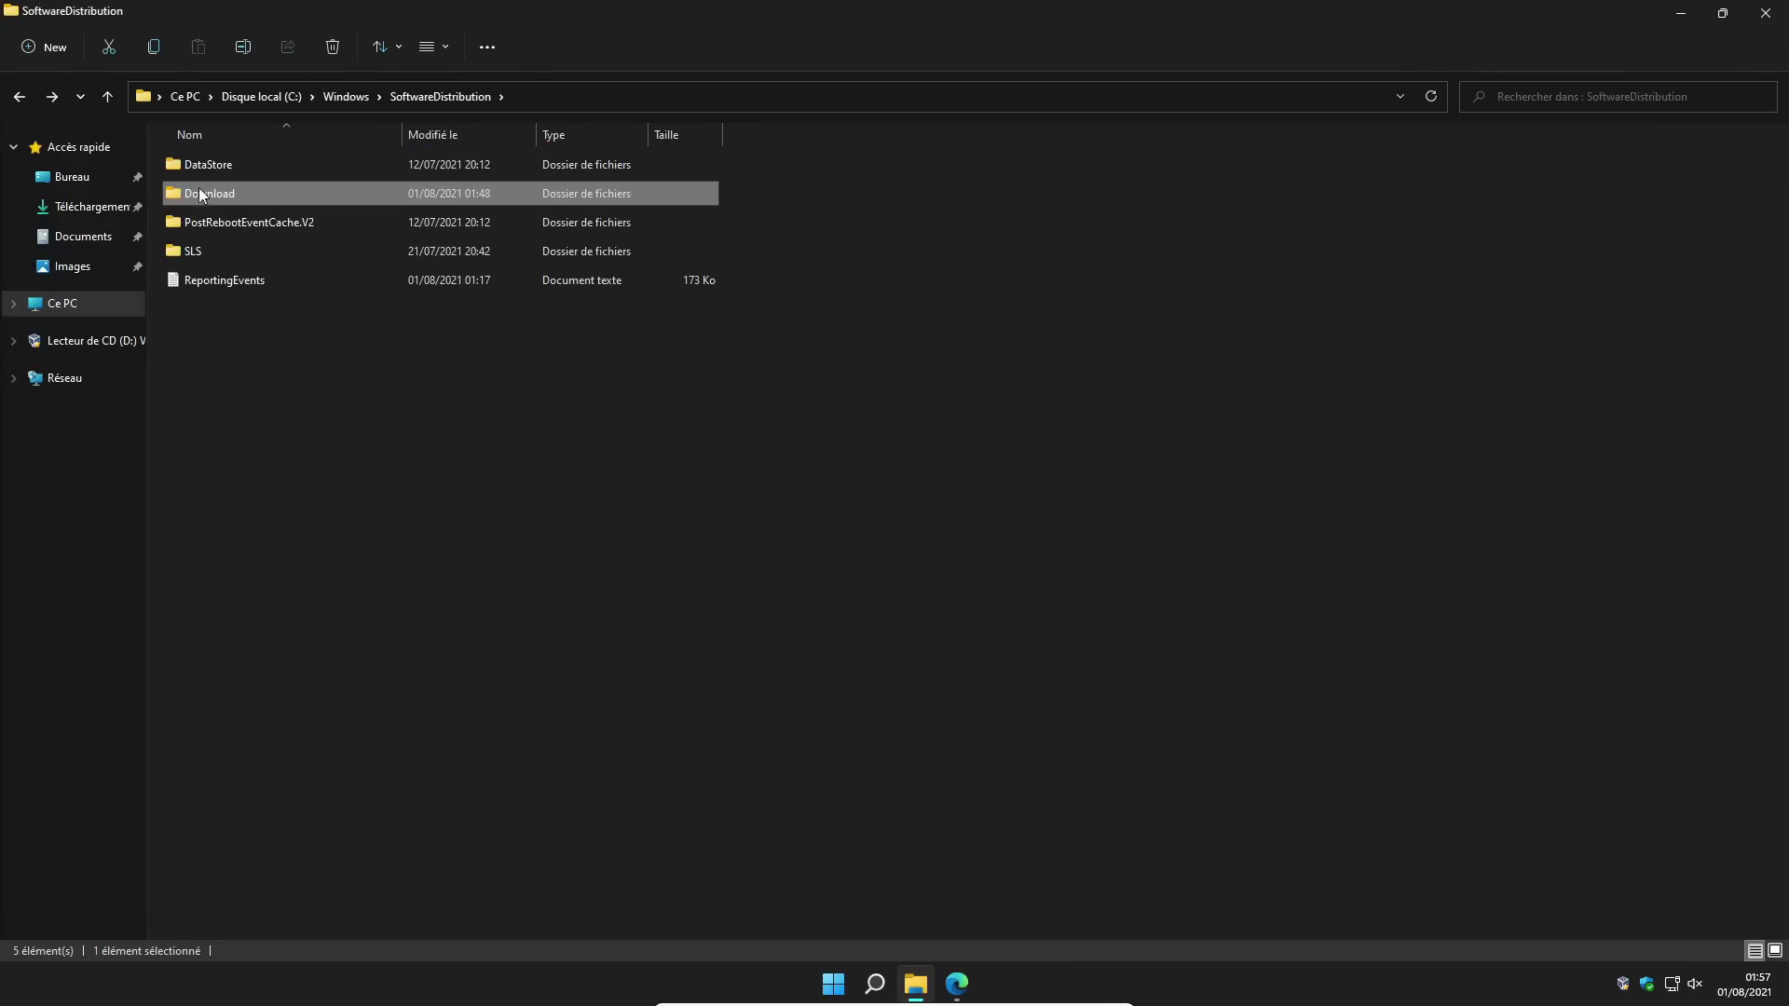
double_click(233, 193)
Step: Delete all folders in SoftwareDistribution\Download, continuing with administrator rights for all current items, and close the window
key("ctrl+a")
left_click_drag(747, 173, 730, 415)
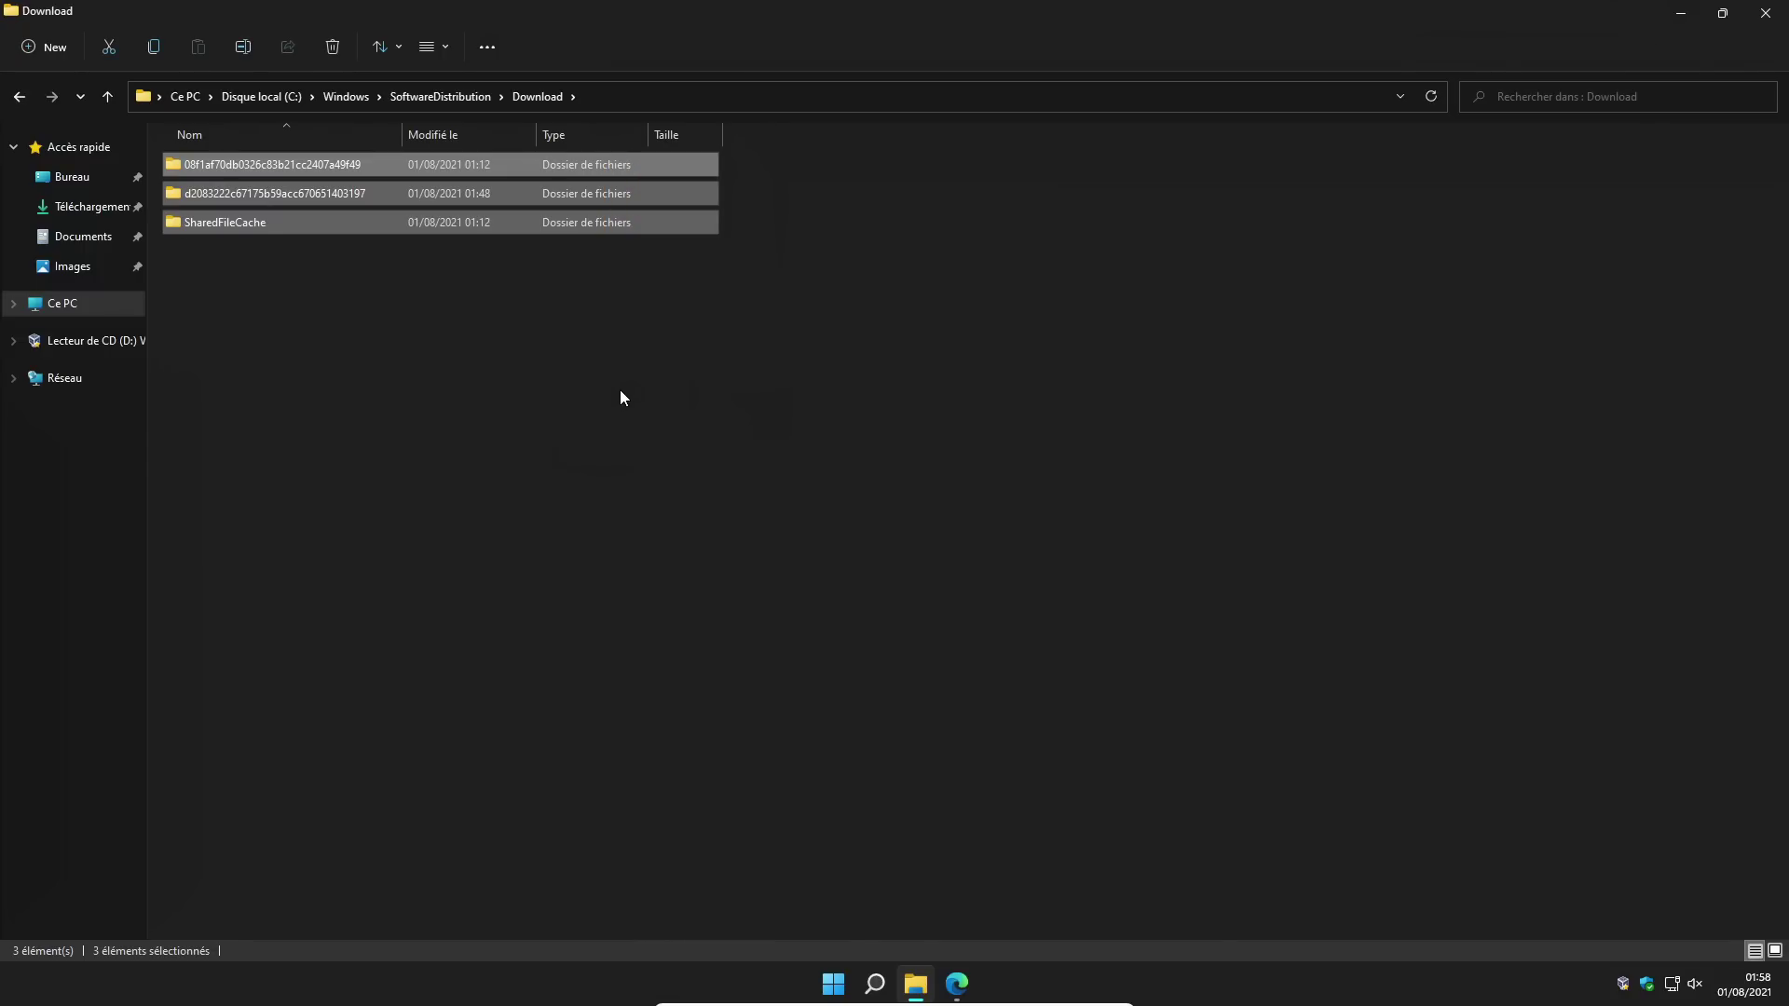
left_click_drag(548, 621, 251, 163)
left_click_drag(748, 178, 525, 859)
key("ctrl+a")
key("Delete")
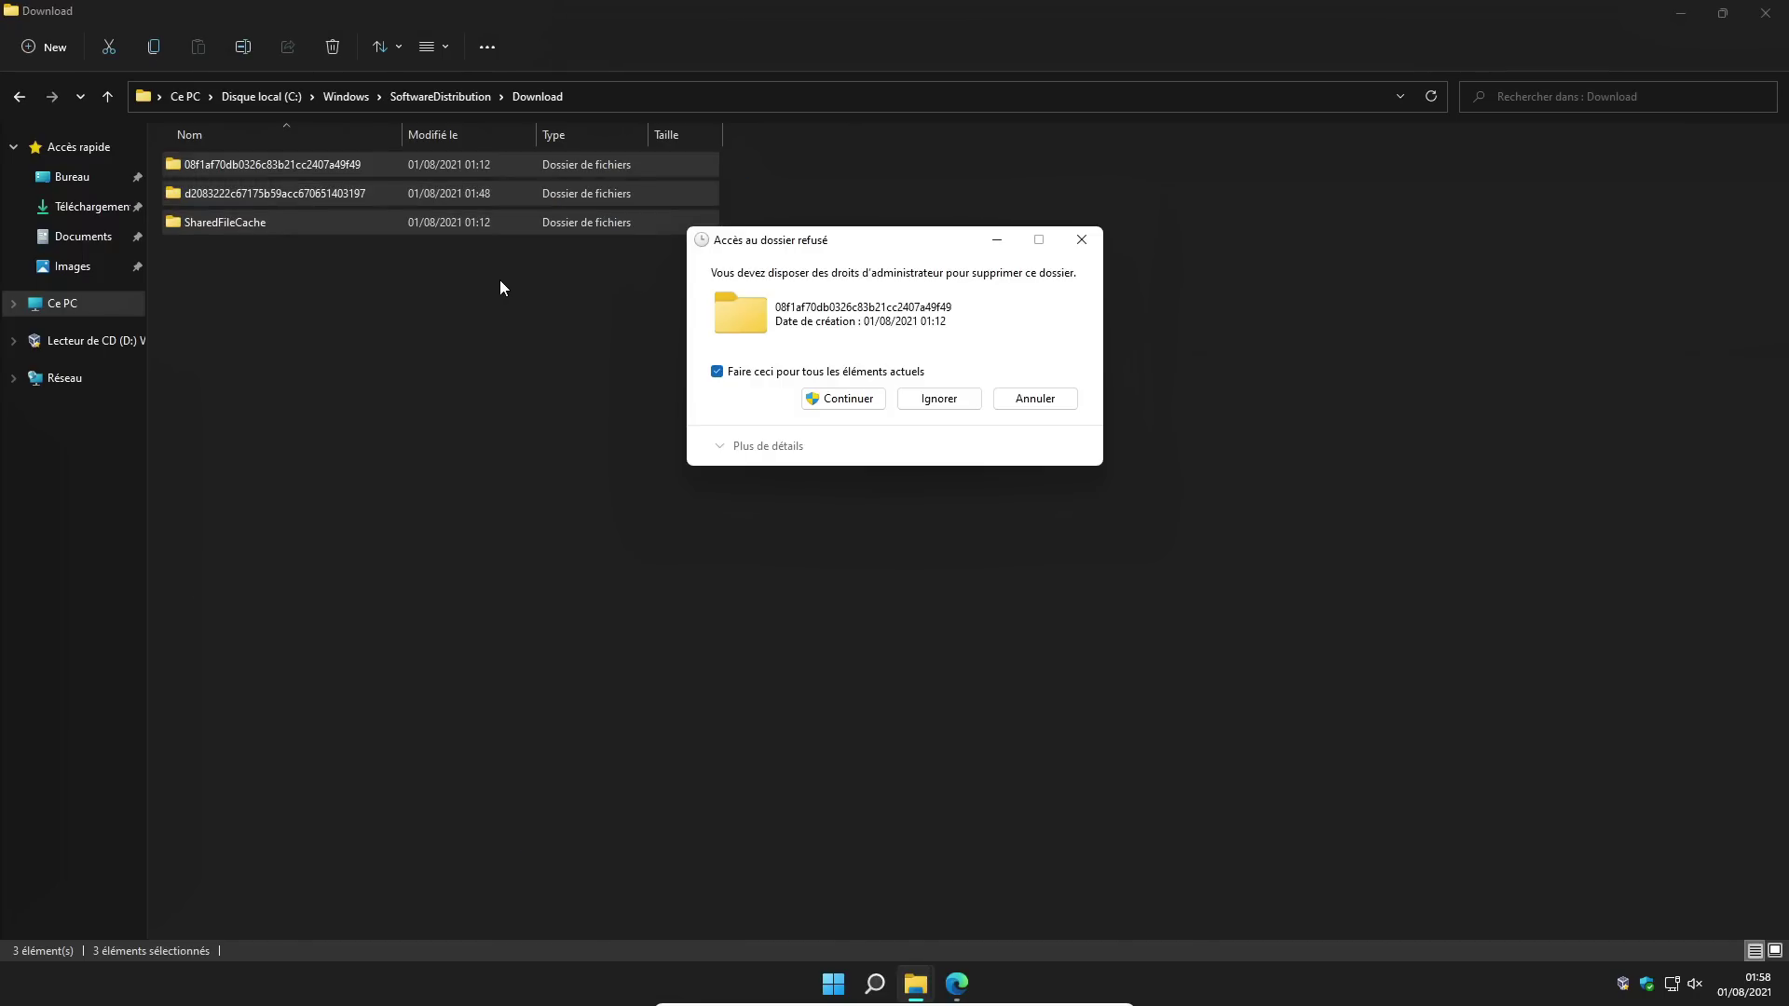
left_click(848, 401)
left_click(1762, 17)
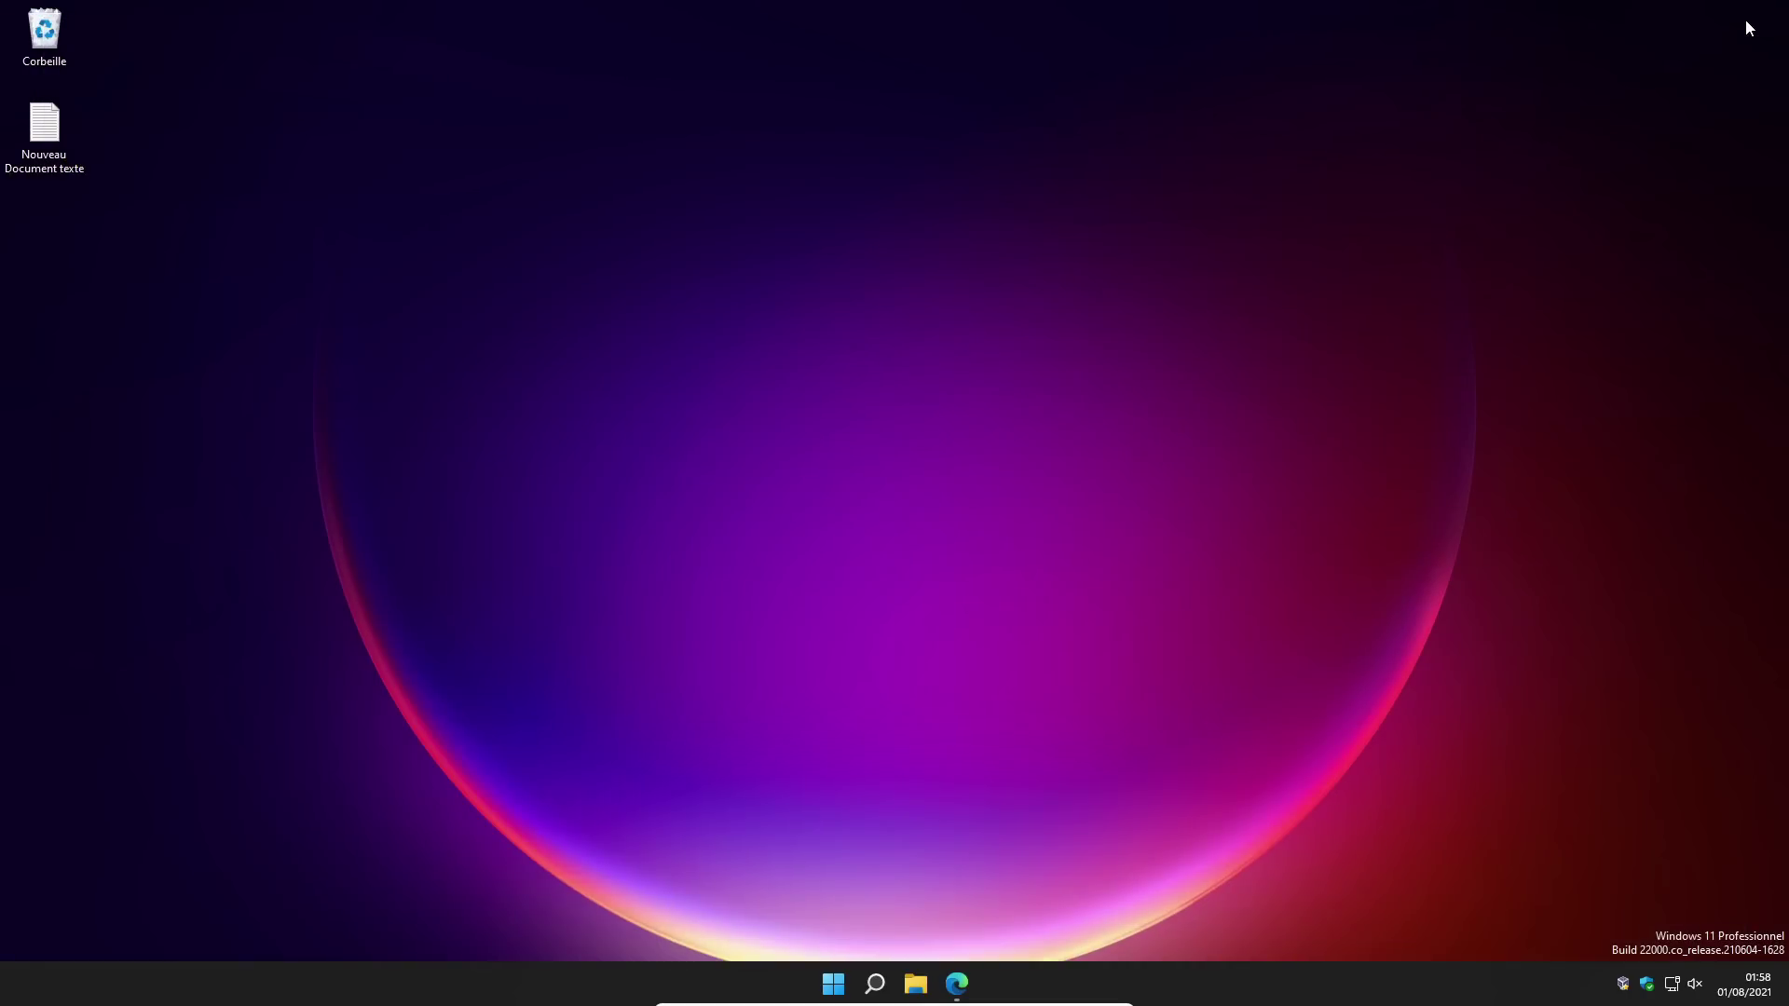
Step: Open the Téléchargements folder in File Explorer
left_click(915, 984)
left_click(75, 206)
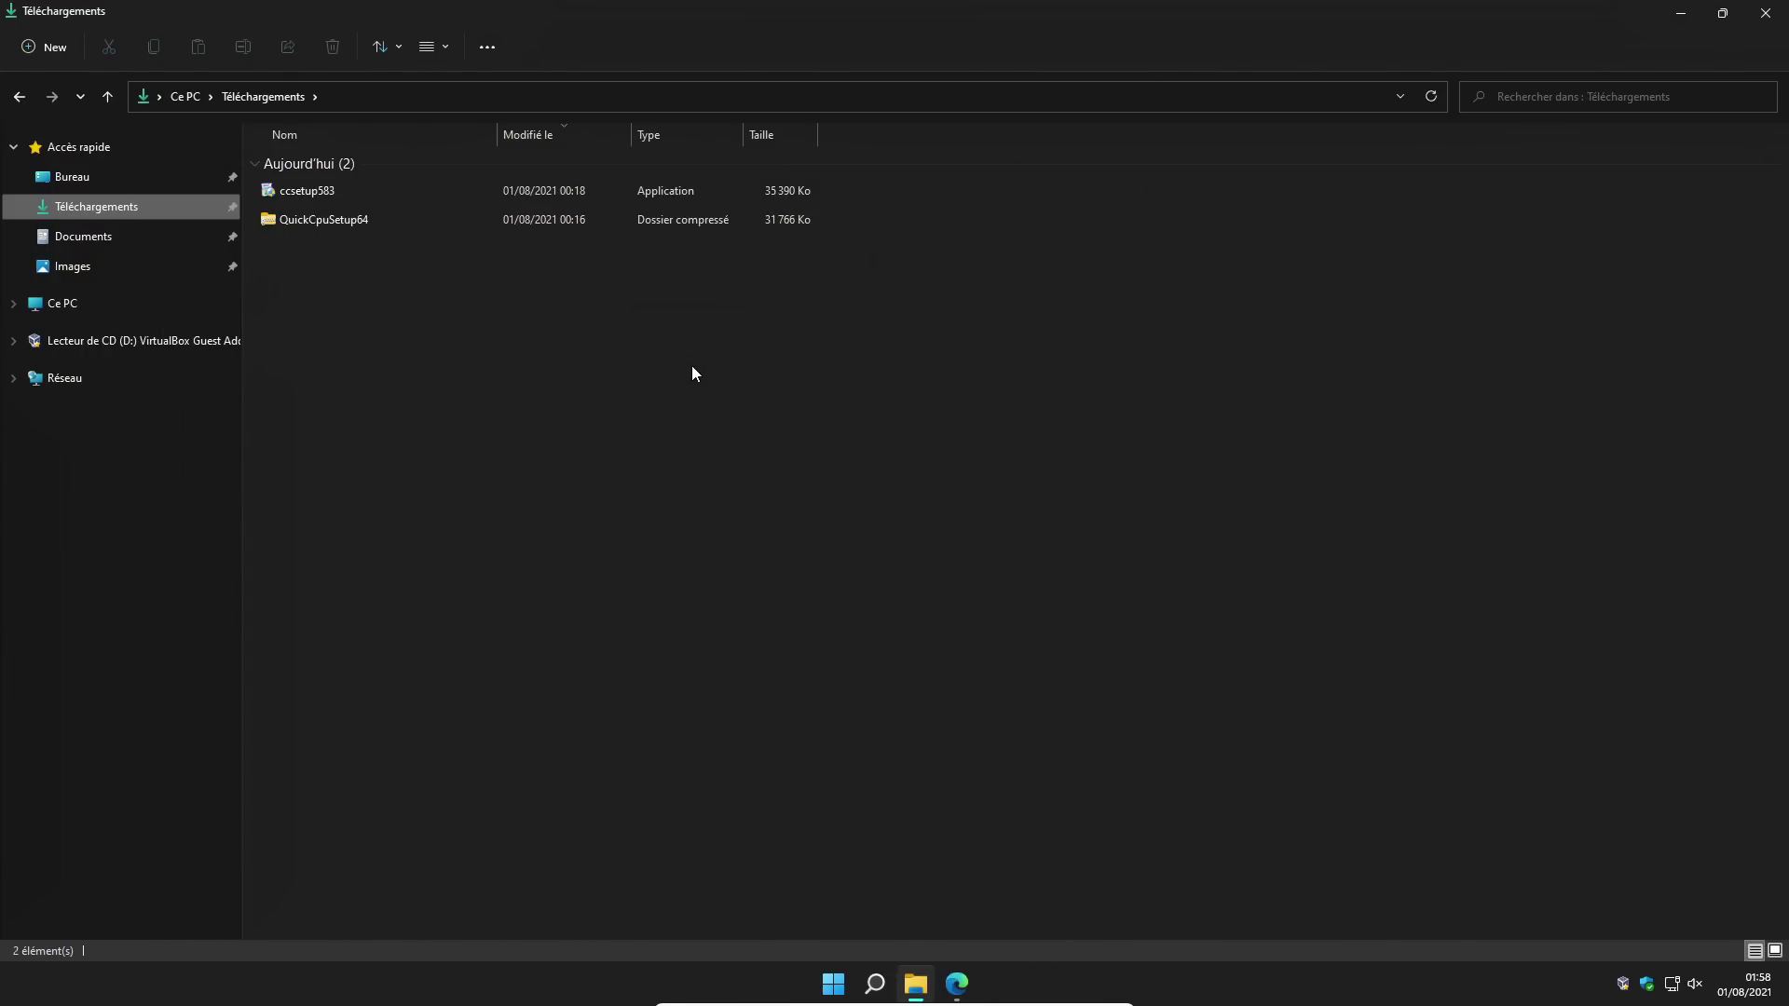
Step: Try deleting the QuickCpuSetup64 archive from Téléchargements, and undo the deletion
left_click(315, 226)
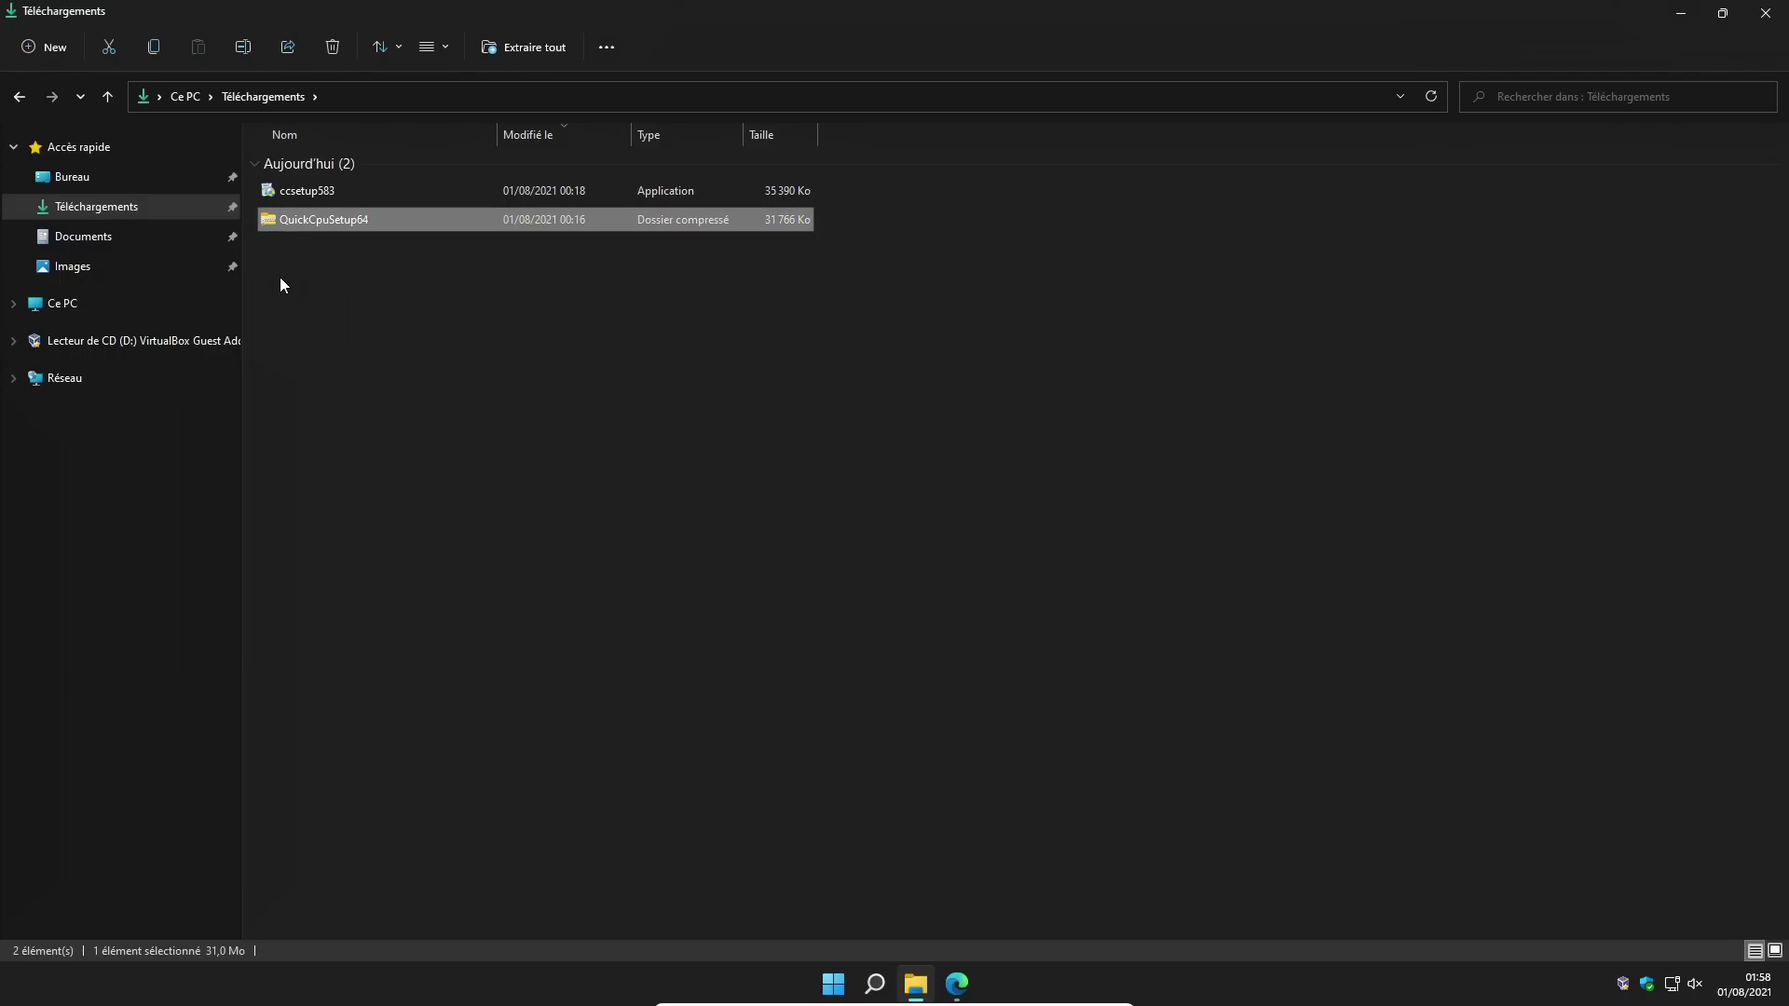
left_click(299, 261)
left_click(315, 220)
left_click(297, 271)
left_click(334, 222)
left_click(342, 226)
left_click(366, 256)
left_click(363, 228)
key("Delete")
key("ctrl+z")
left_click_drag(554, 300, 643, 389)
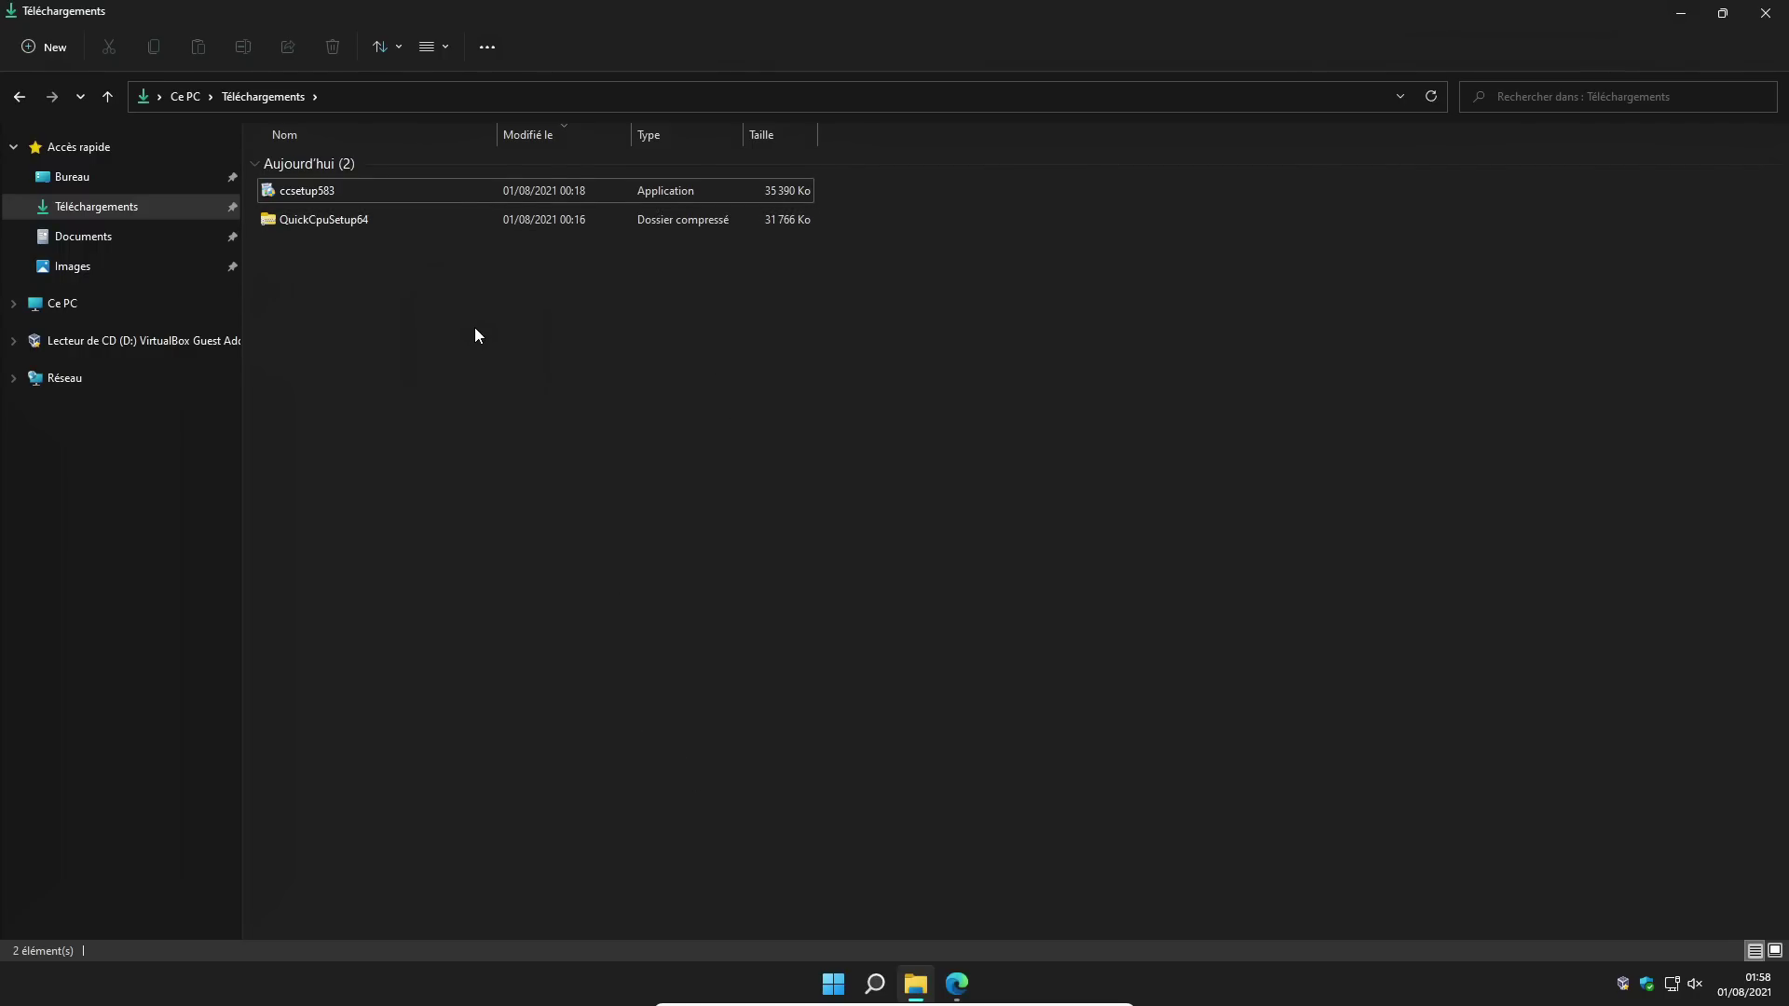
Step: Close the Téléchargements window and open the classic Son dialog through the other audio settings in the system sound settings
left_click(1765, 13)
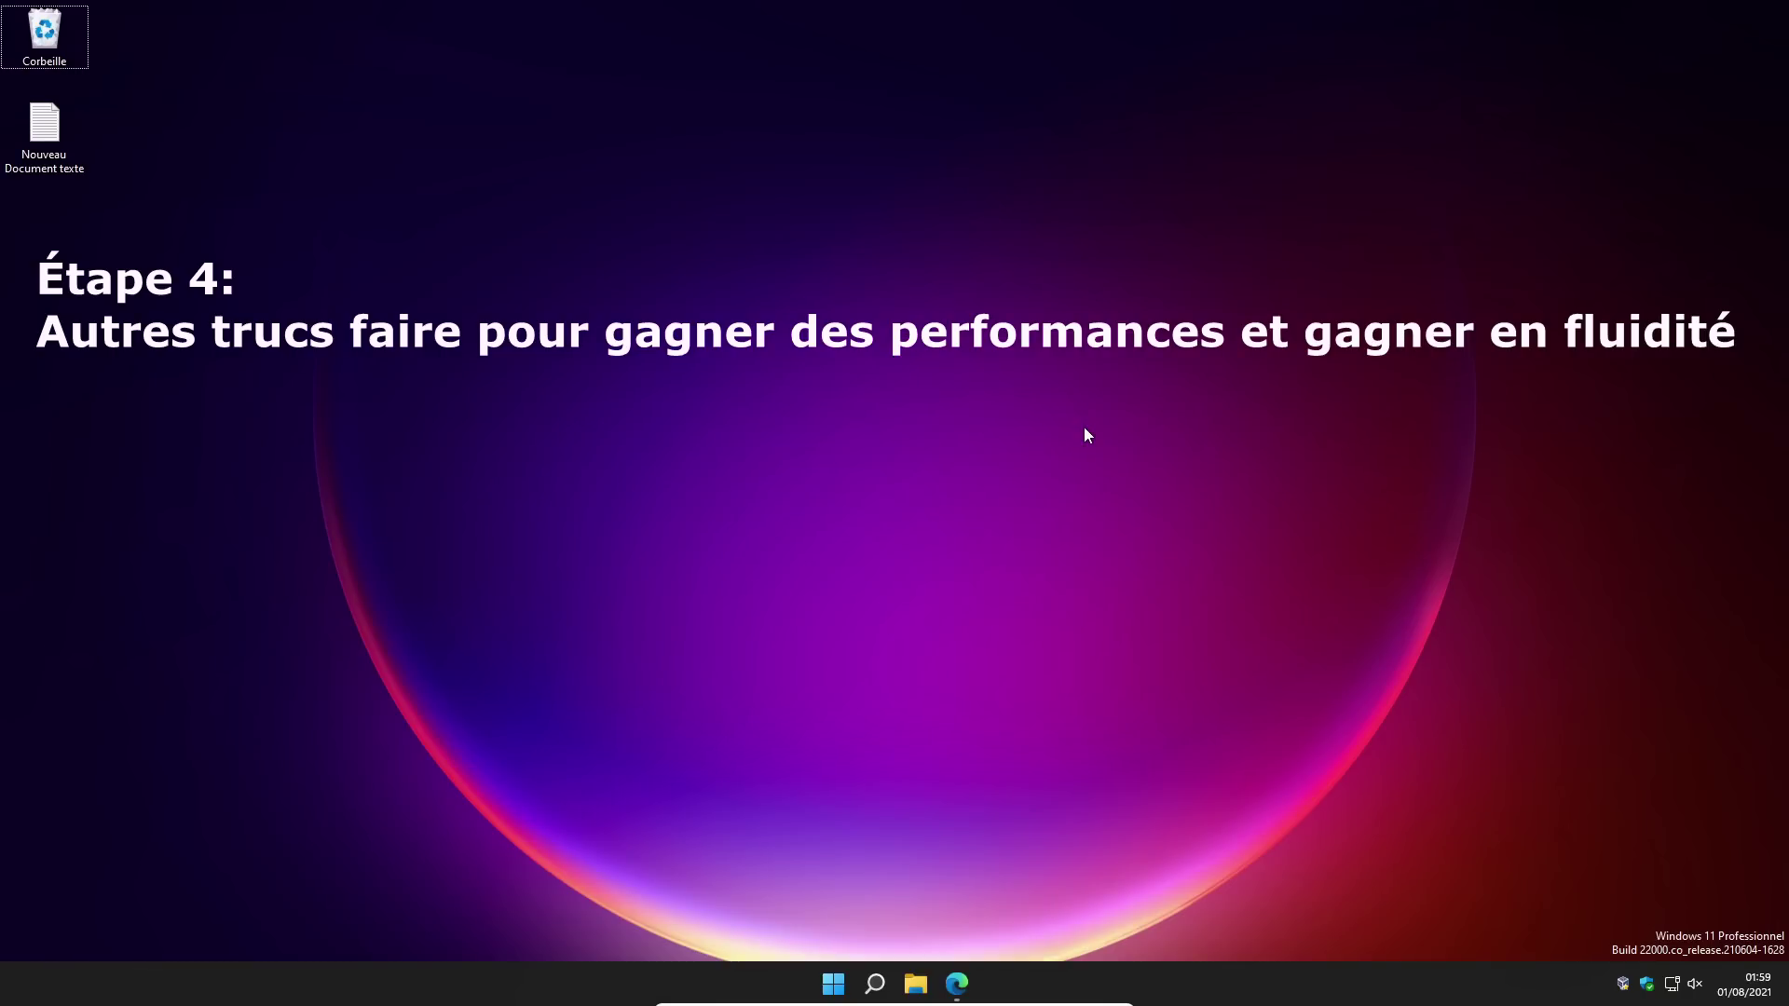
right_click(1692, 985)
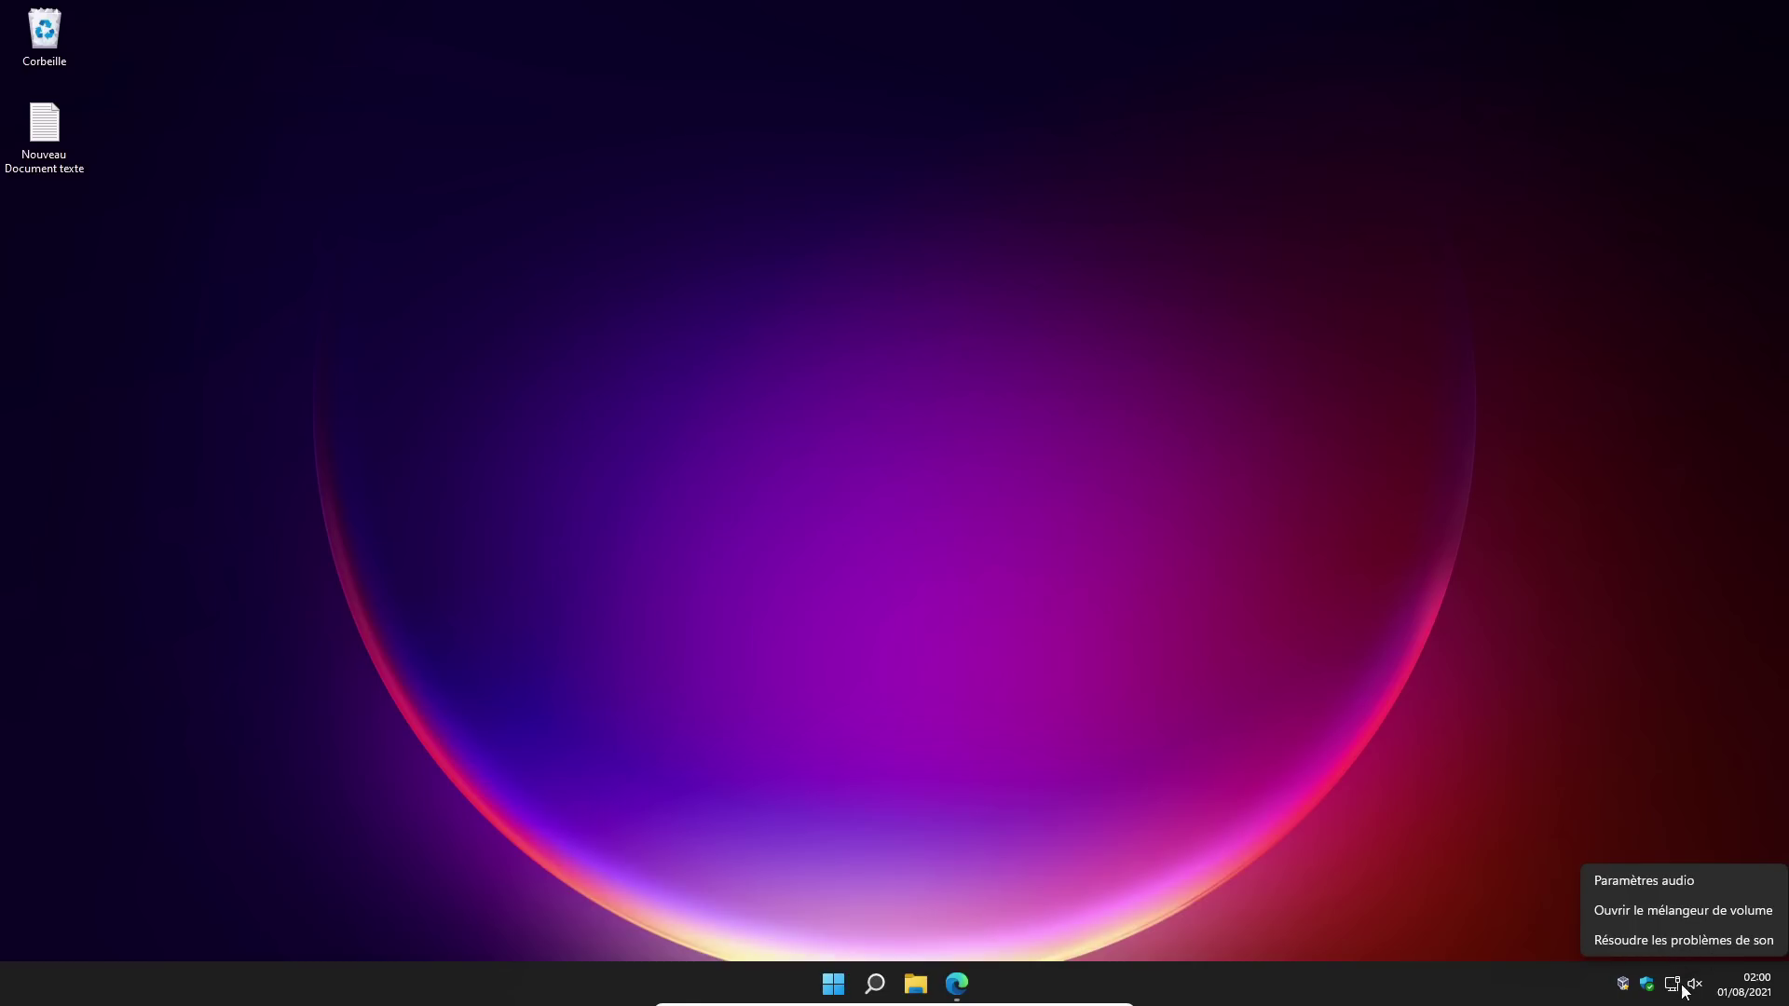
left_click(1675, 883)
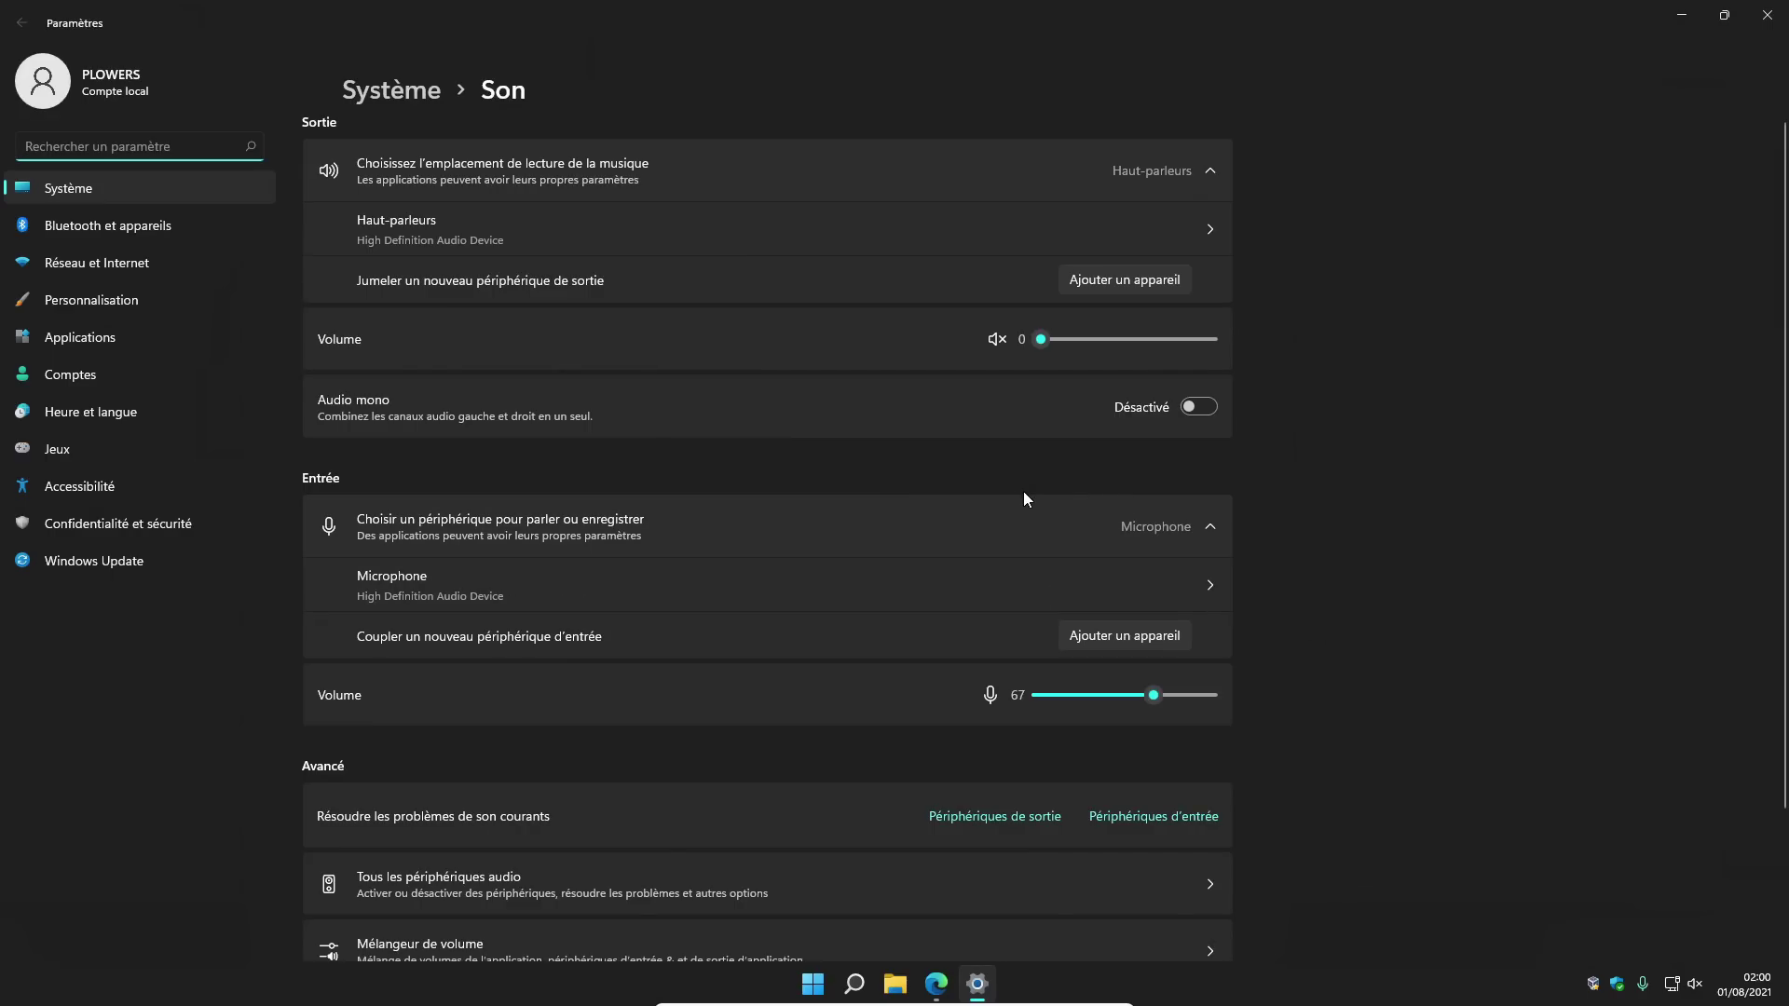
scroll(1023, 490, "down", 3)
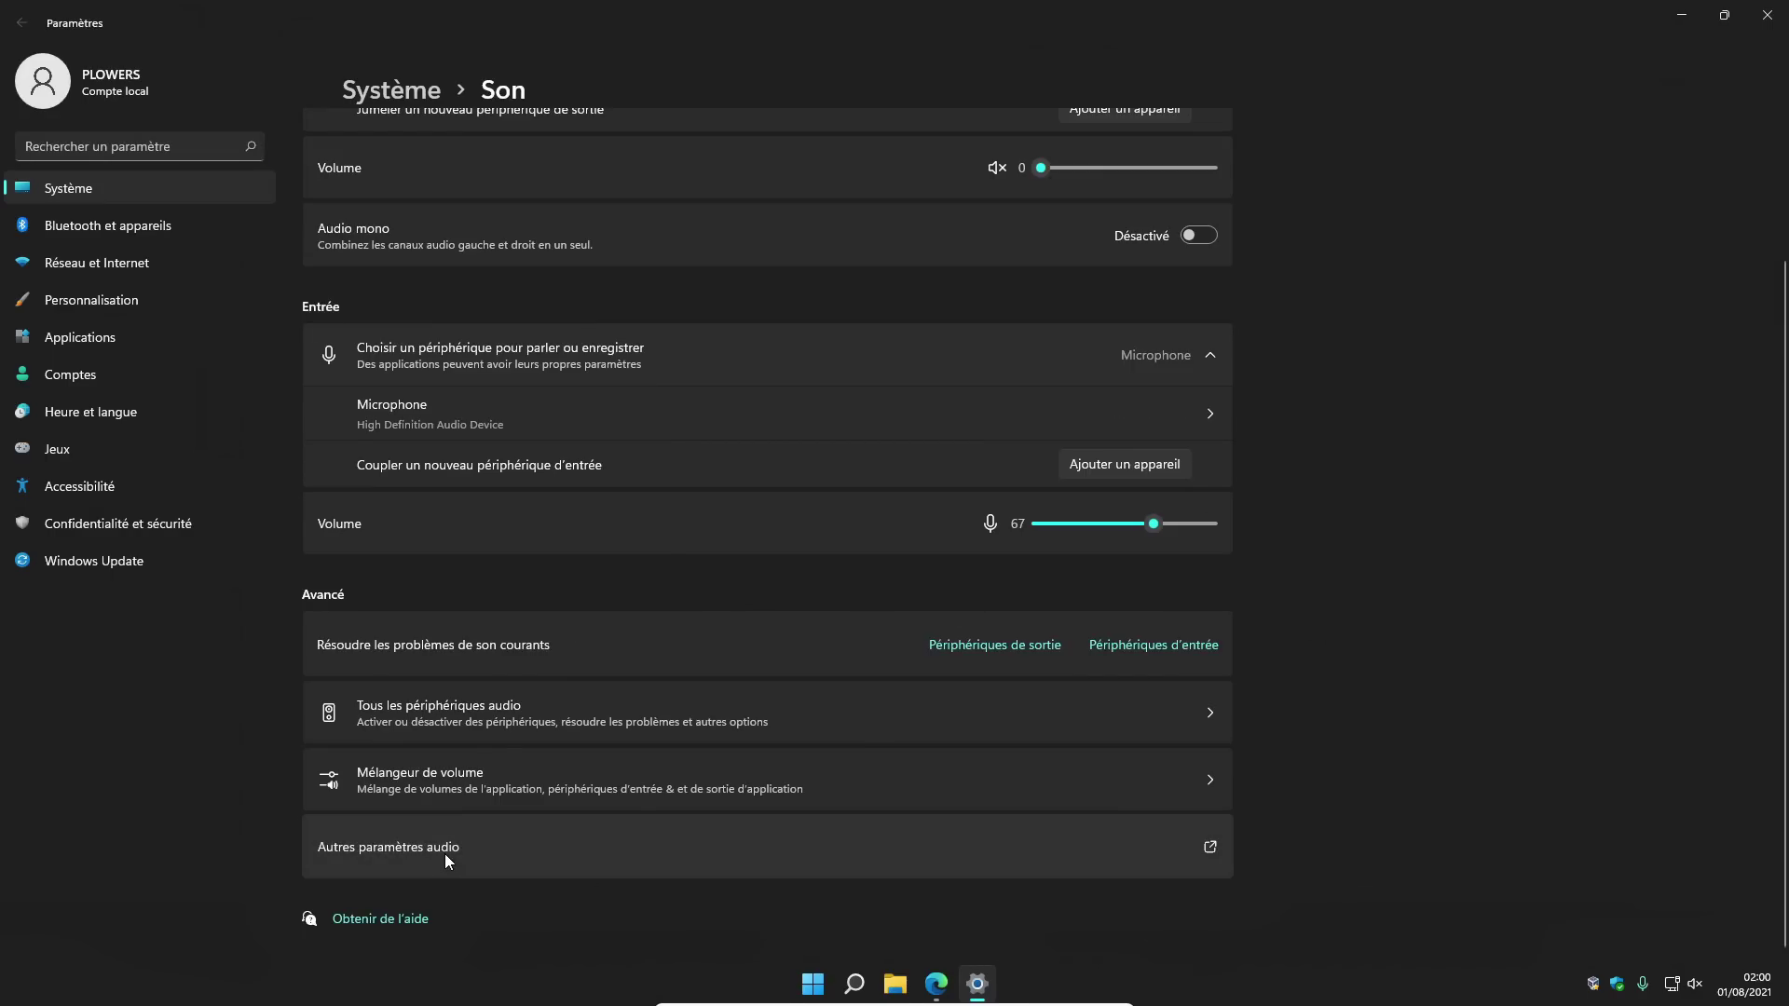
left_click(445, 854)
left_click_drag(322, 93, 939, 222)
left_click(872, 337)
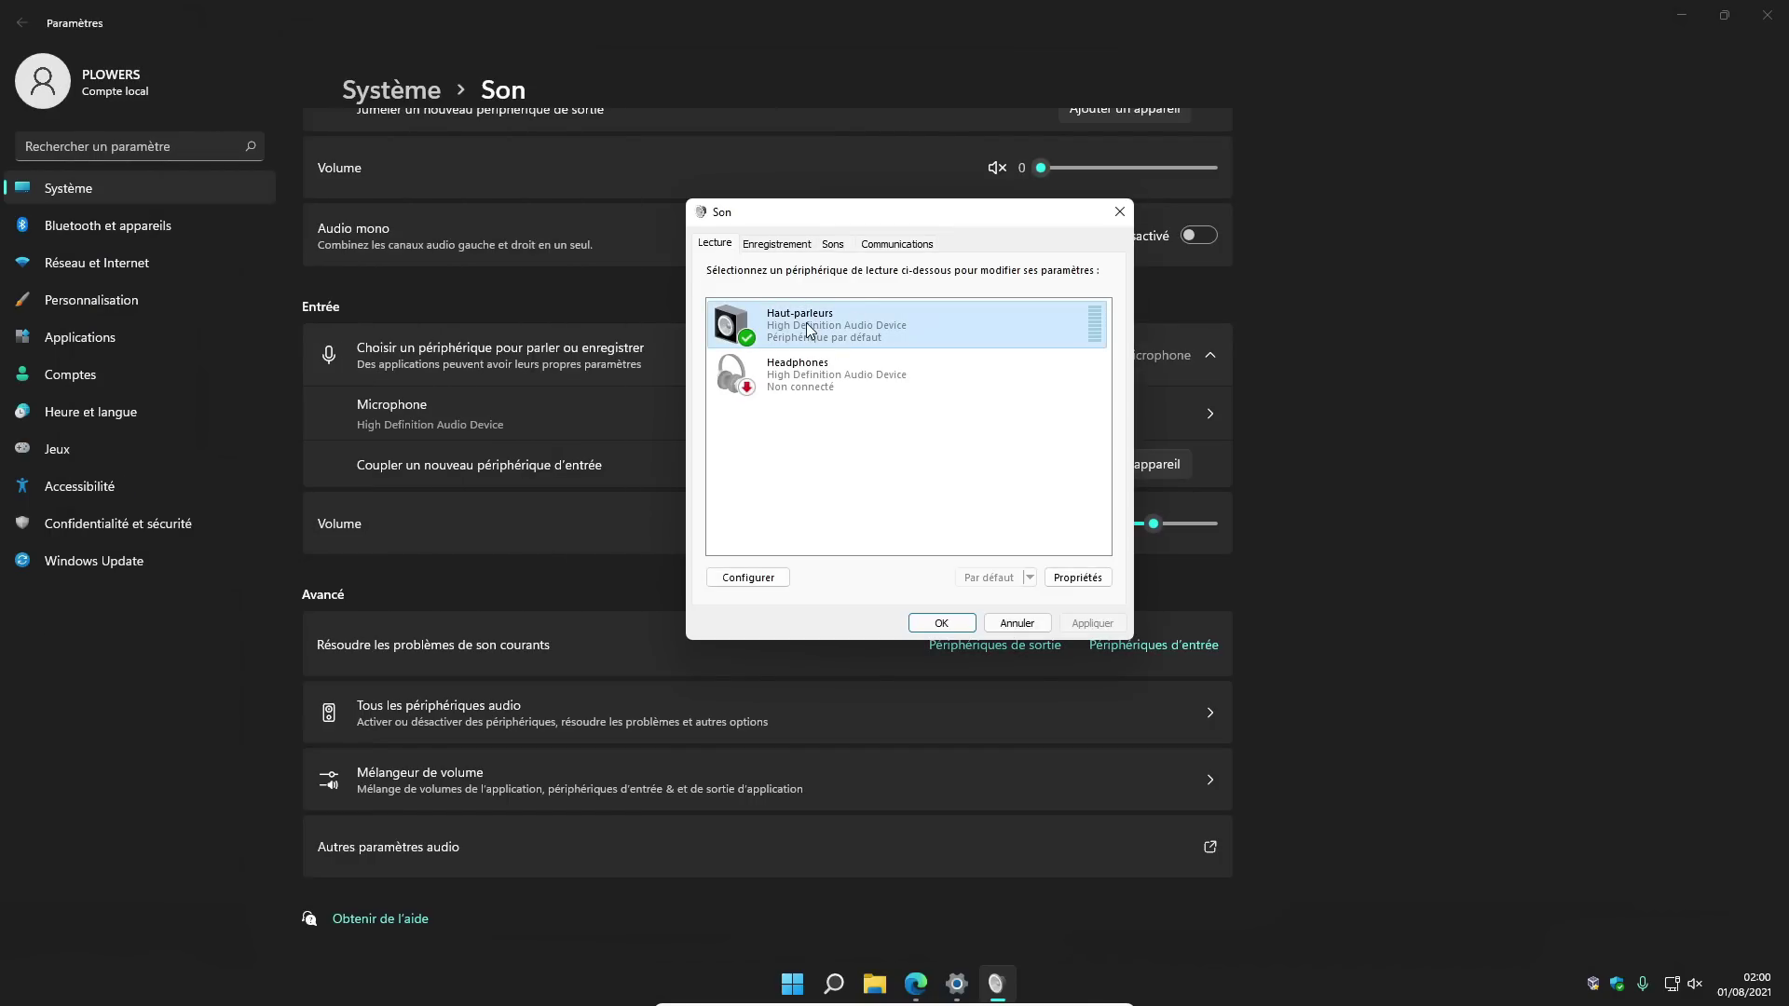
Step: Disable all enhancements for the Haut-parleurs playback device, then close the sound dialog and the settings
double_click(824, 326)
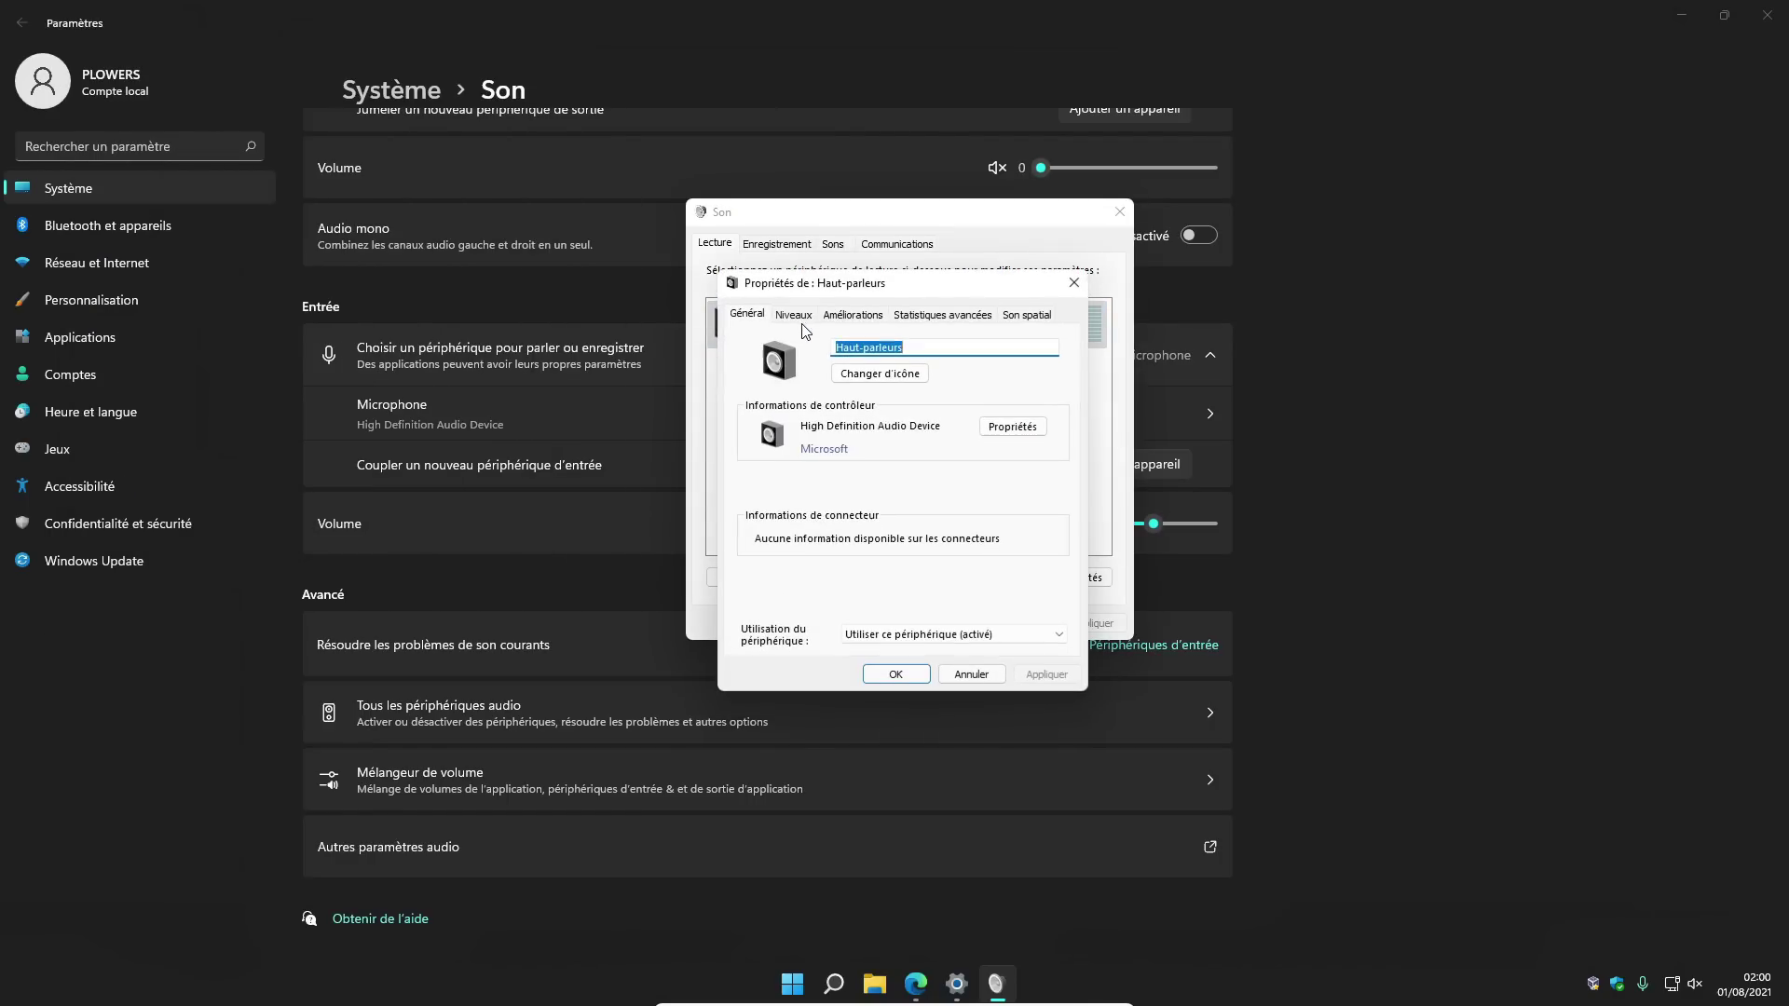
left_click(835, 287)
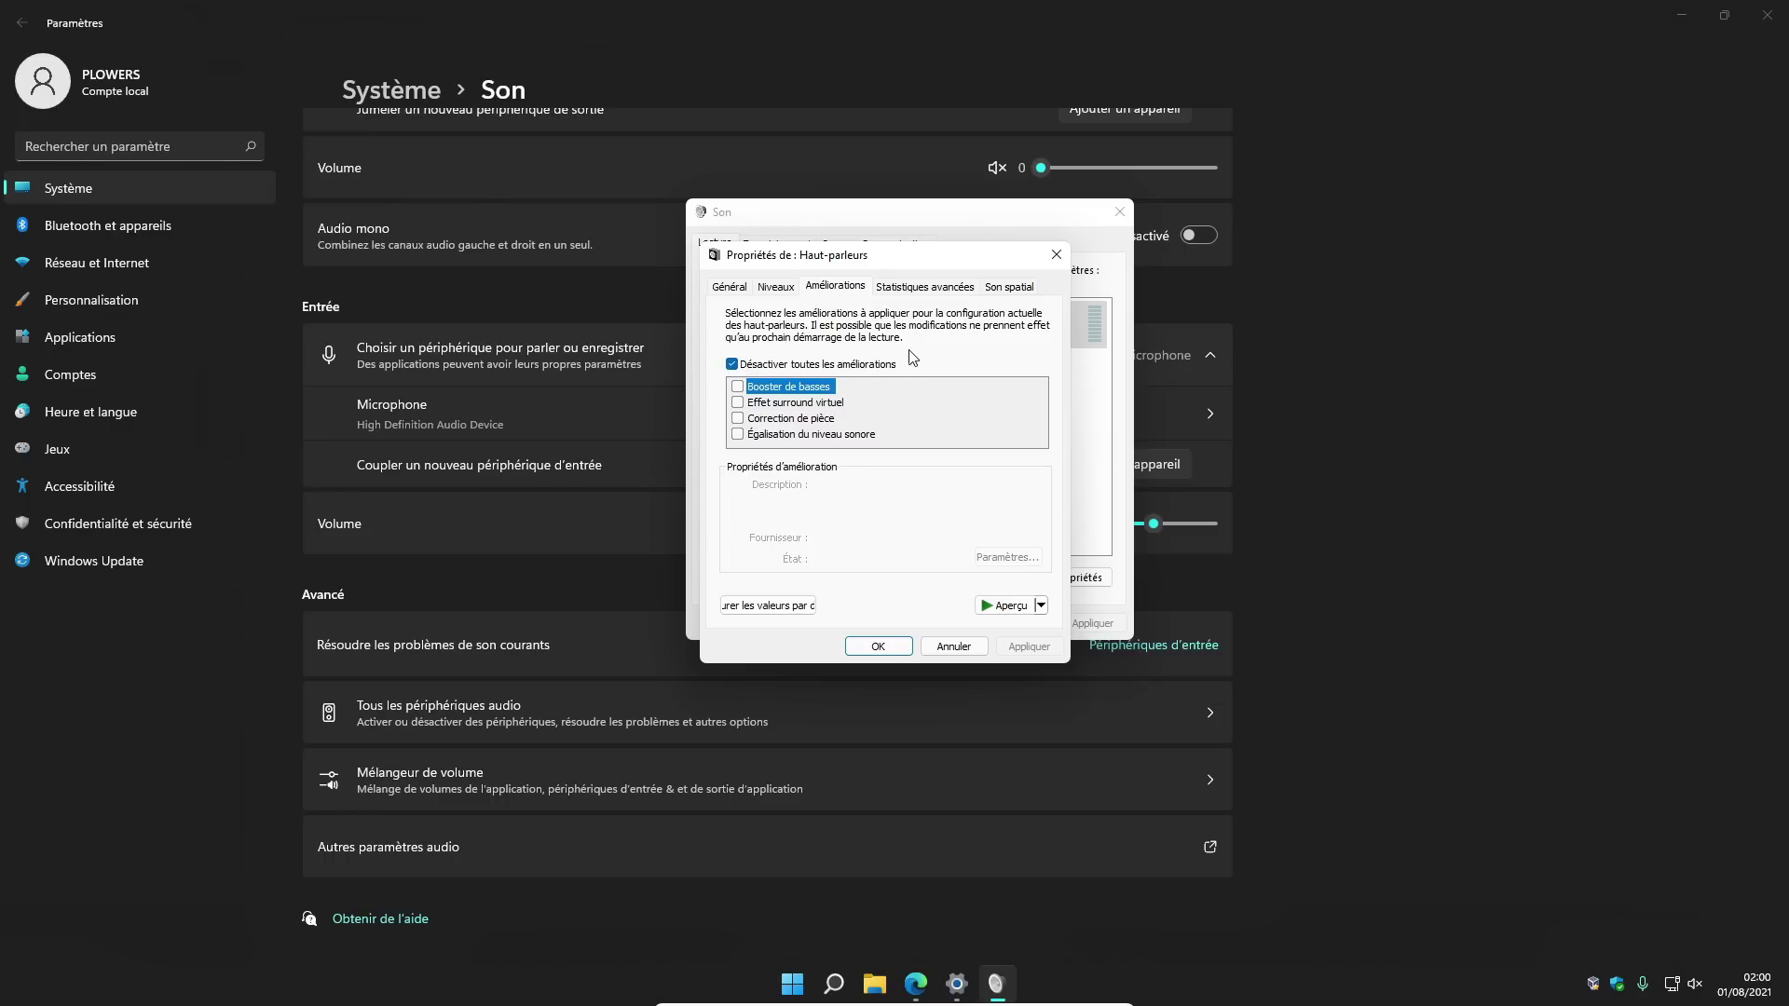
left_click(732, 365)
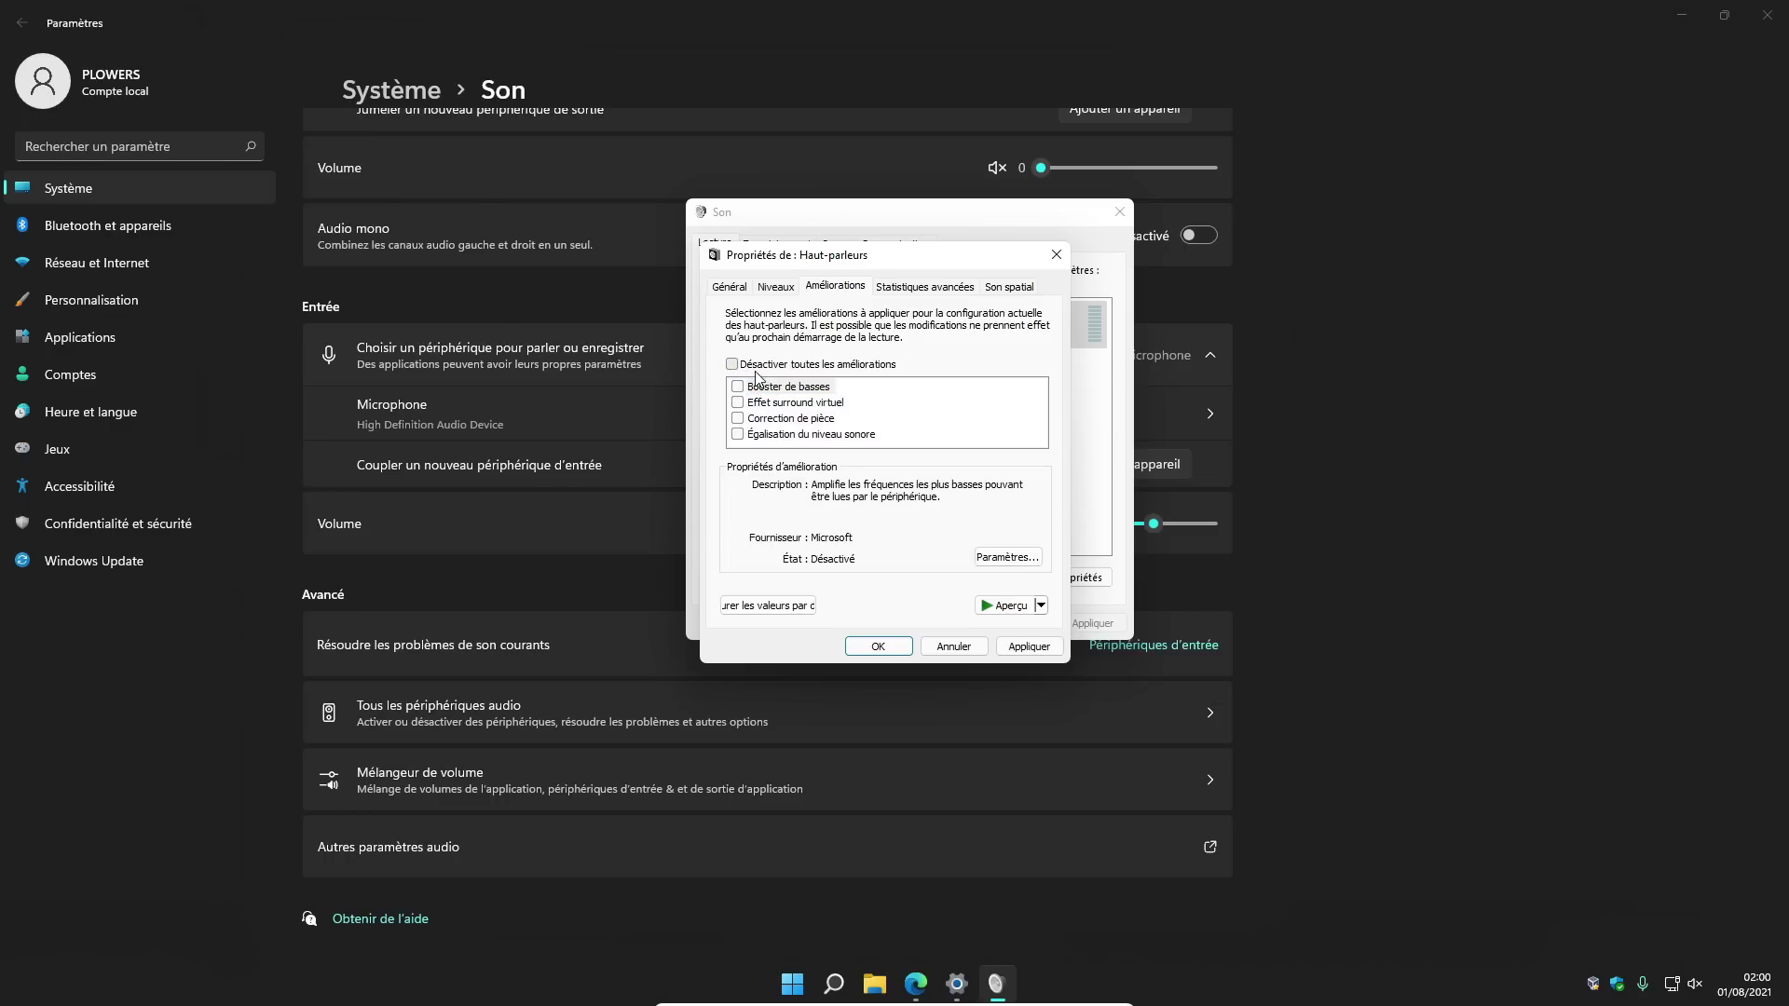
left_click(736, 365)
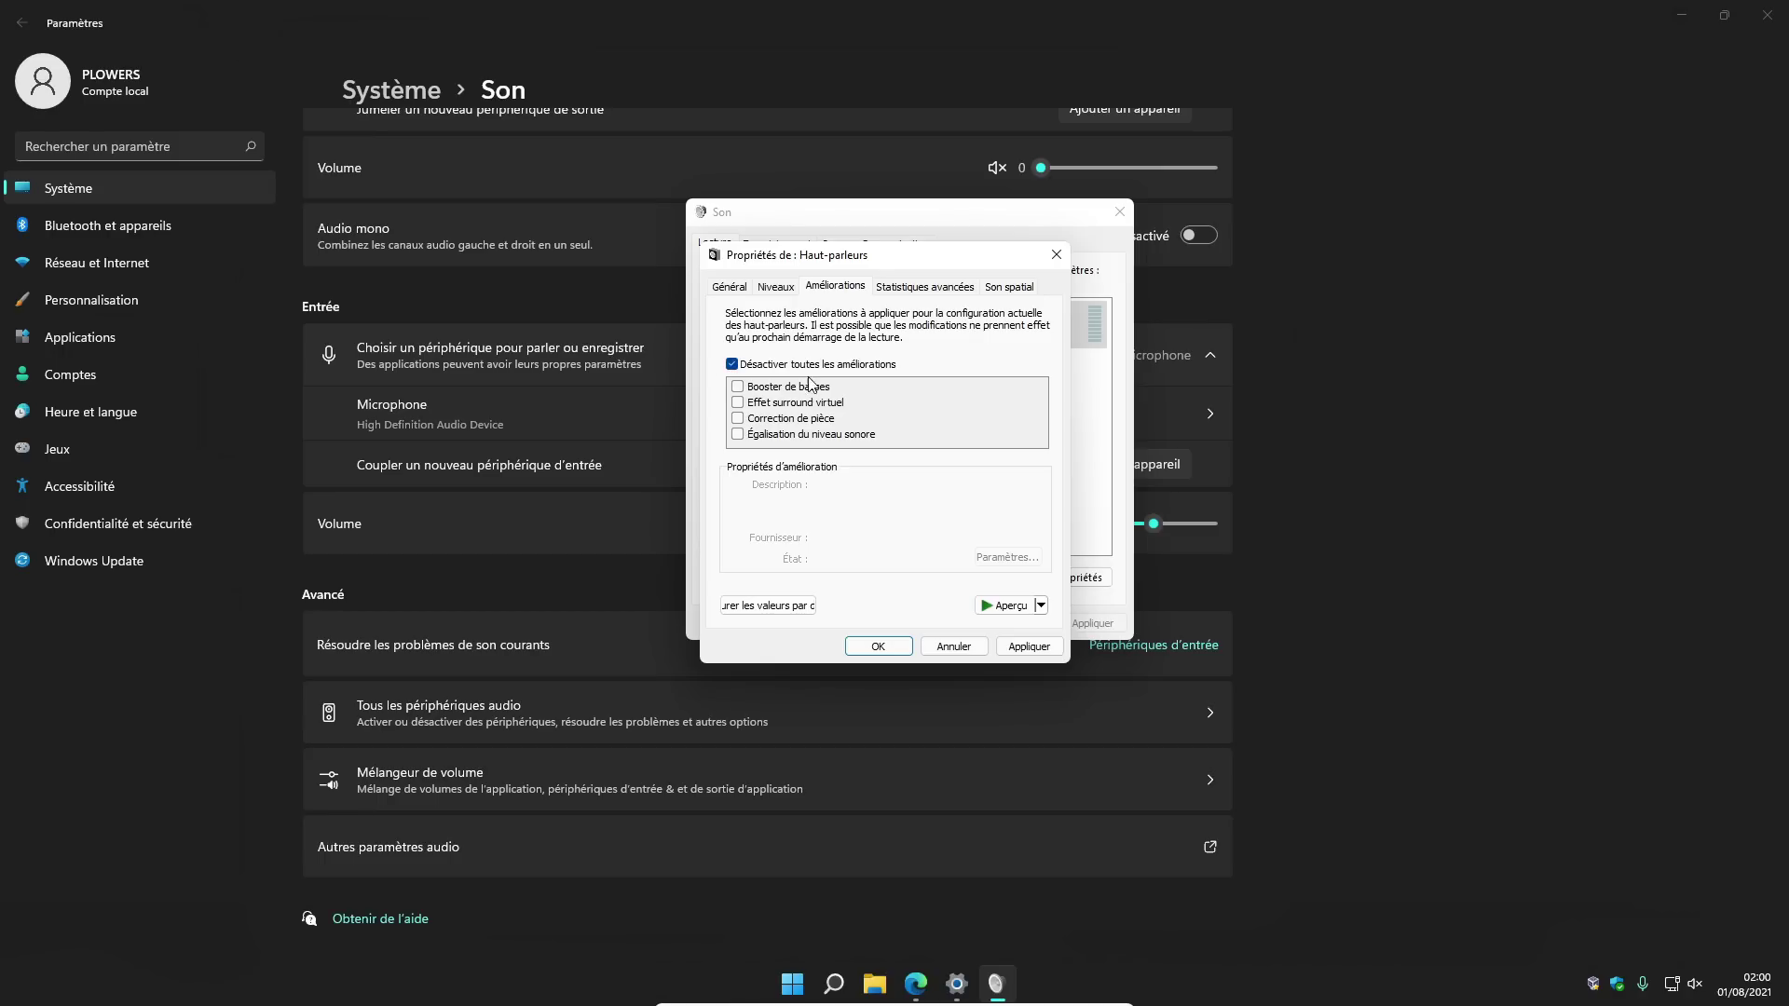
left_click(881, 646)
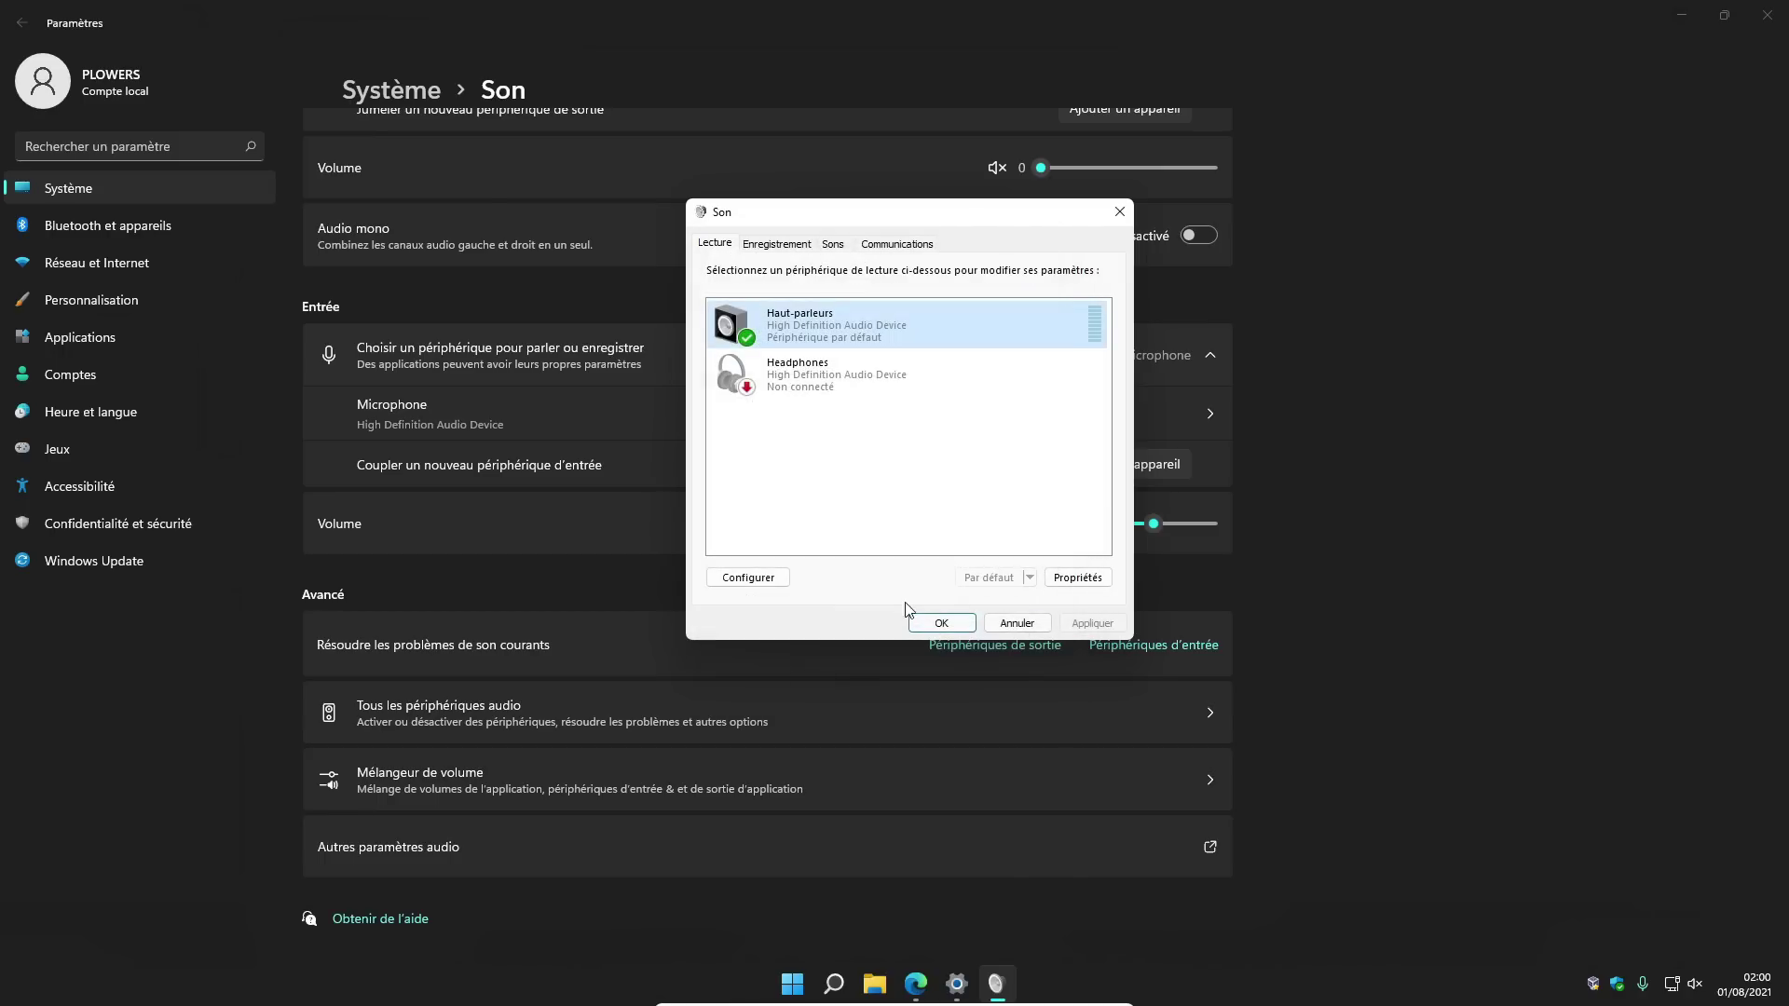
left_click(1120, 211)
left_click(1768, 15)
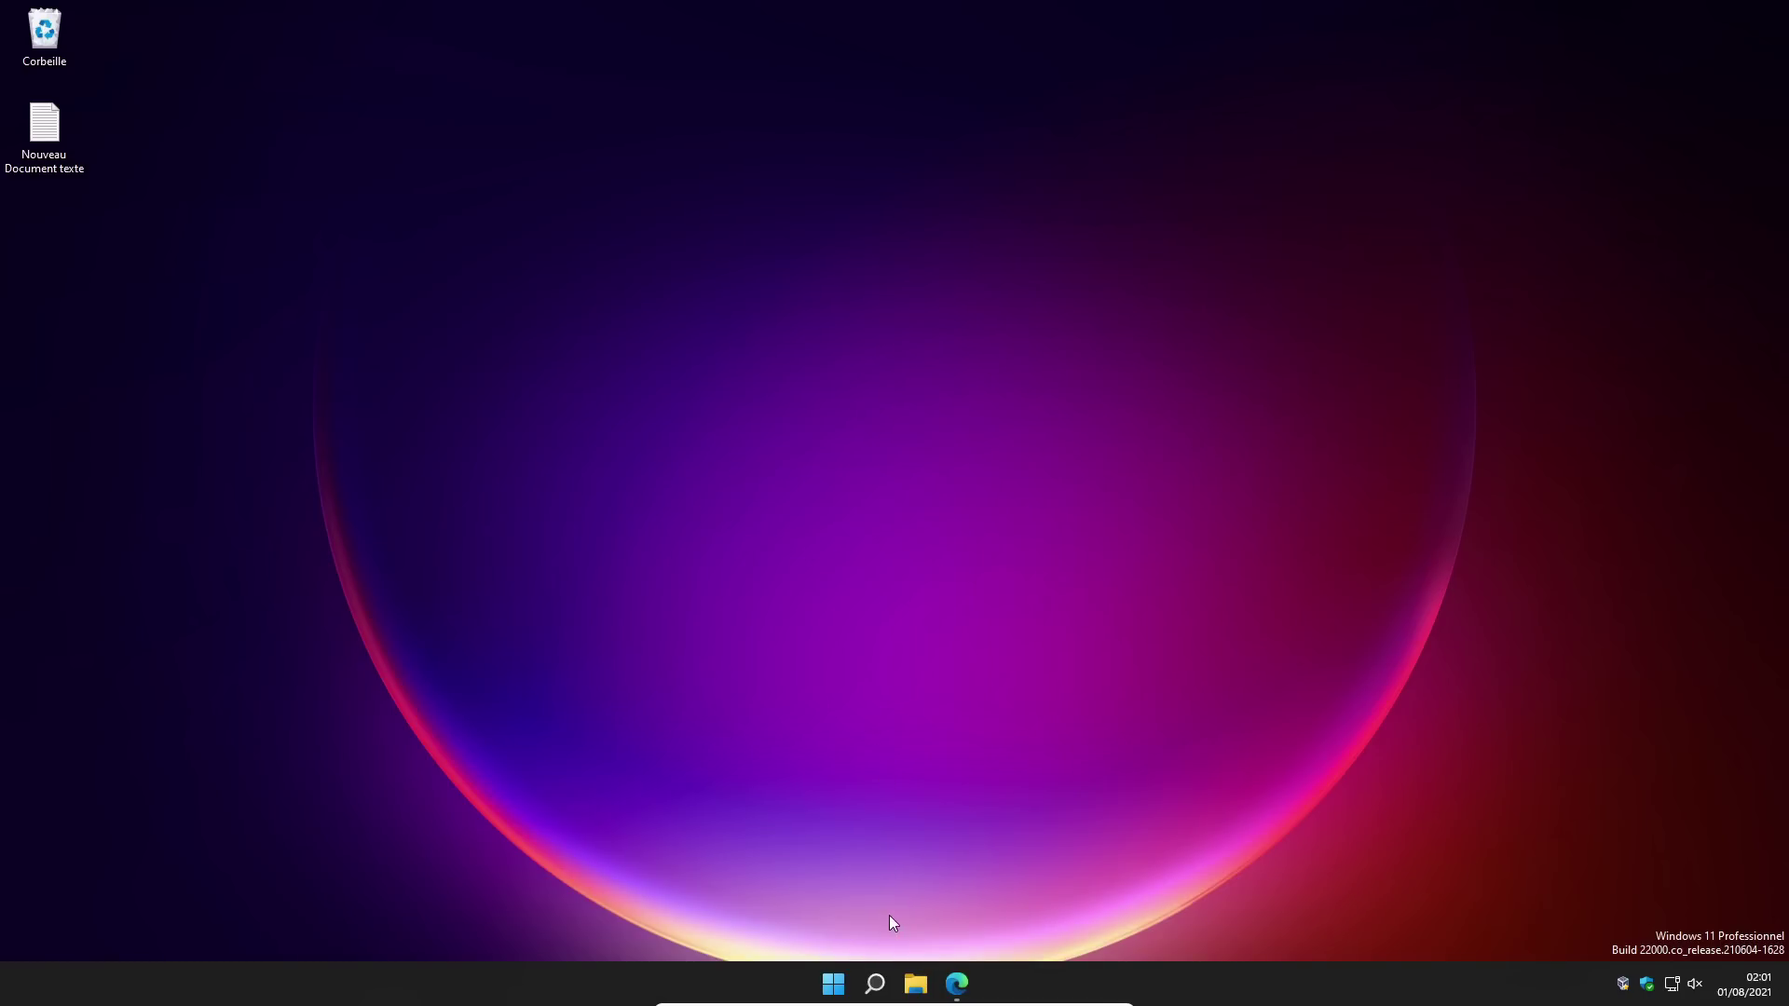
Step: Open Options d'alimentation under Système et sécurité in the Panneau de configuration
left_click(874, 984)
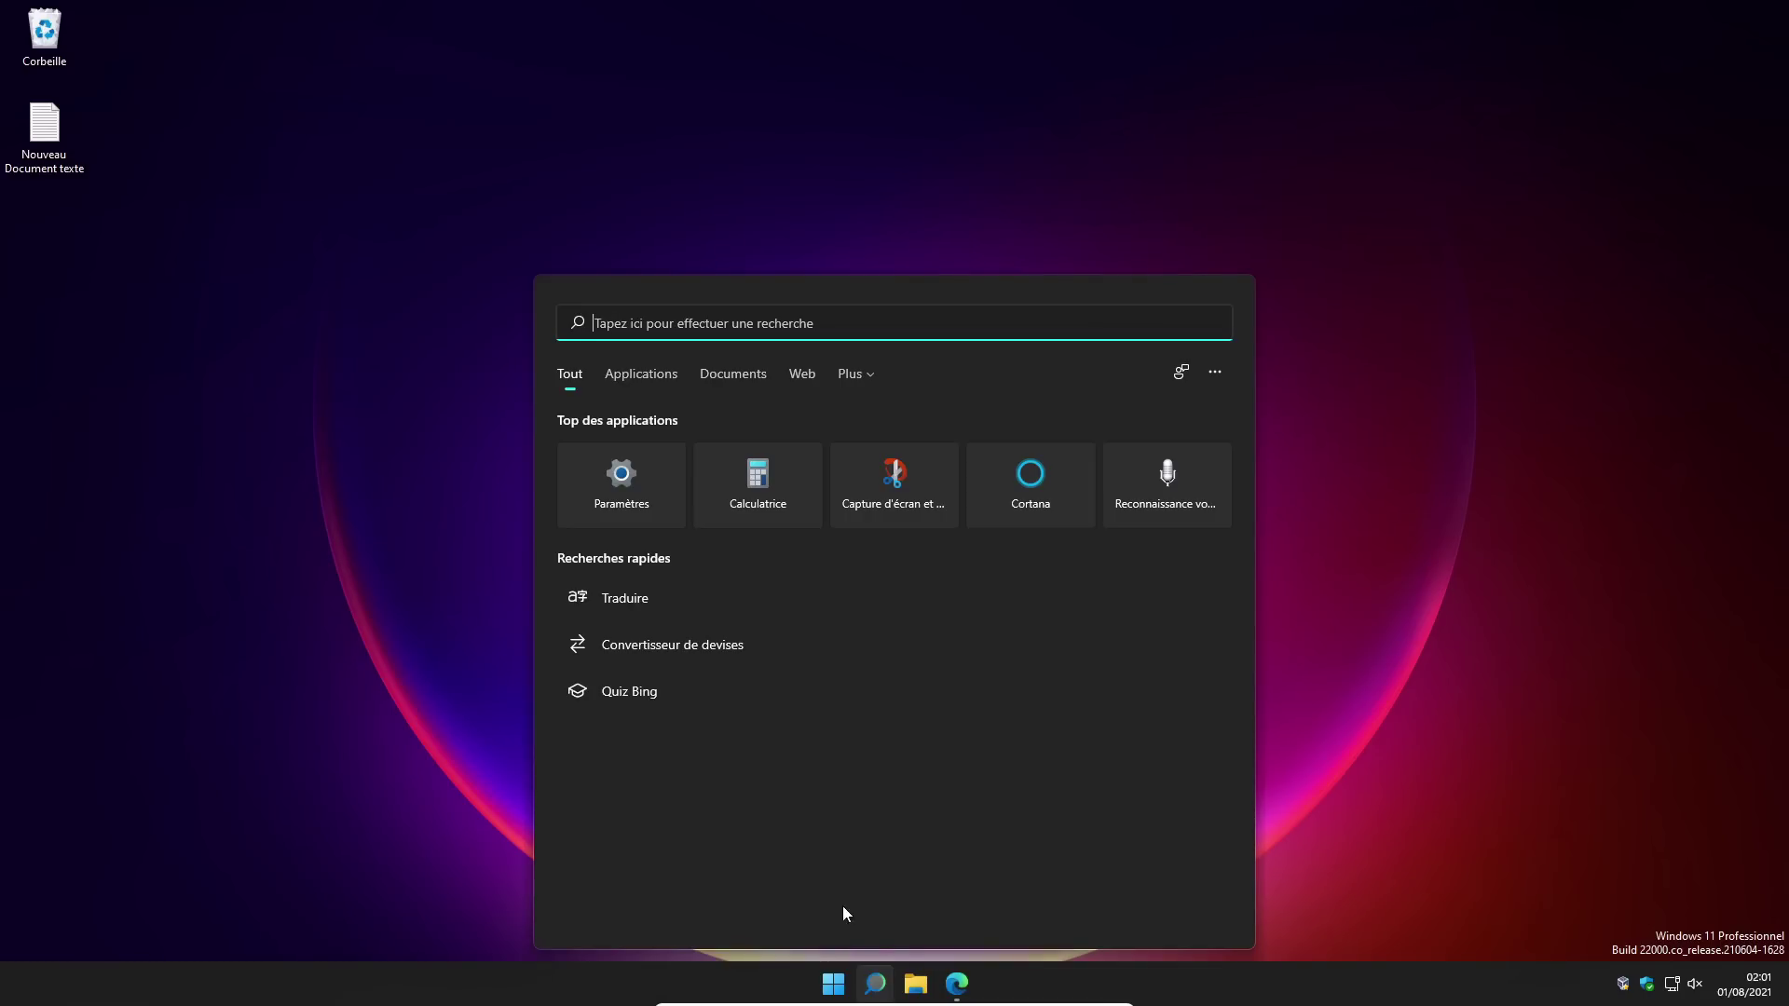
type("pannea")
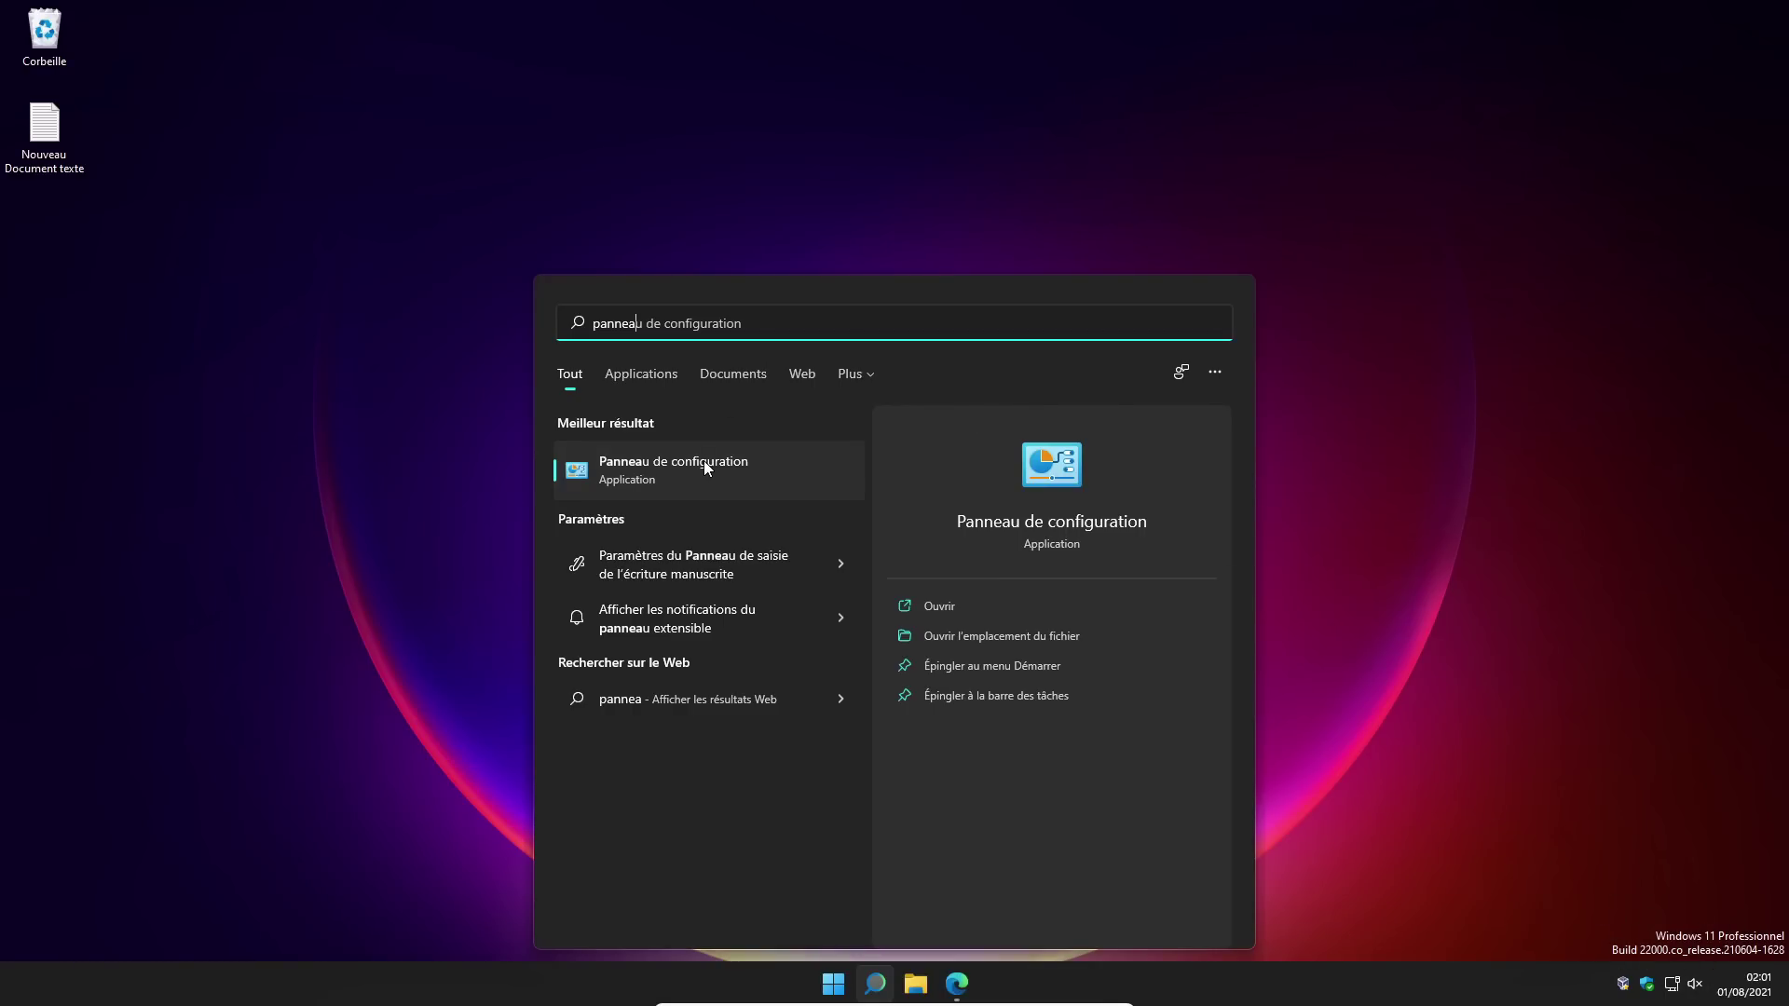
left_click(738, 466)
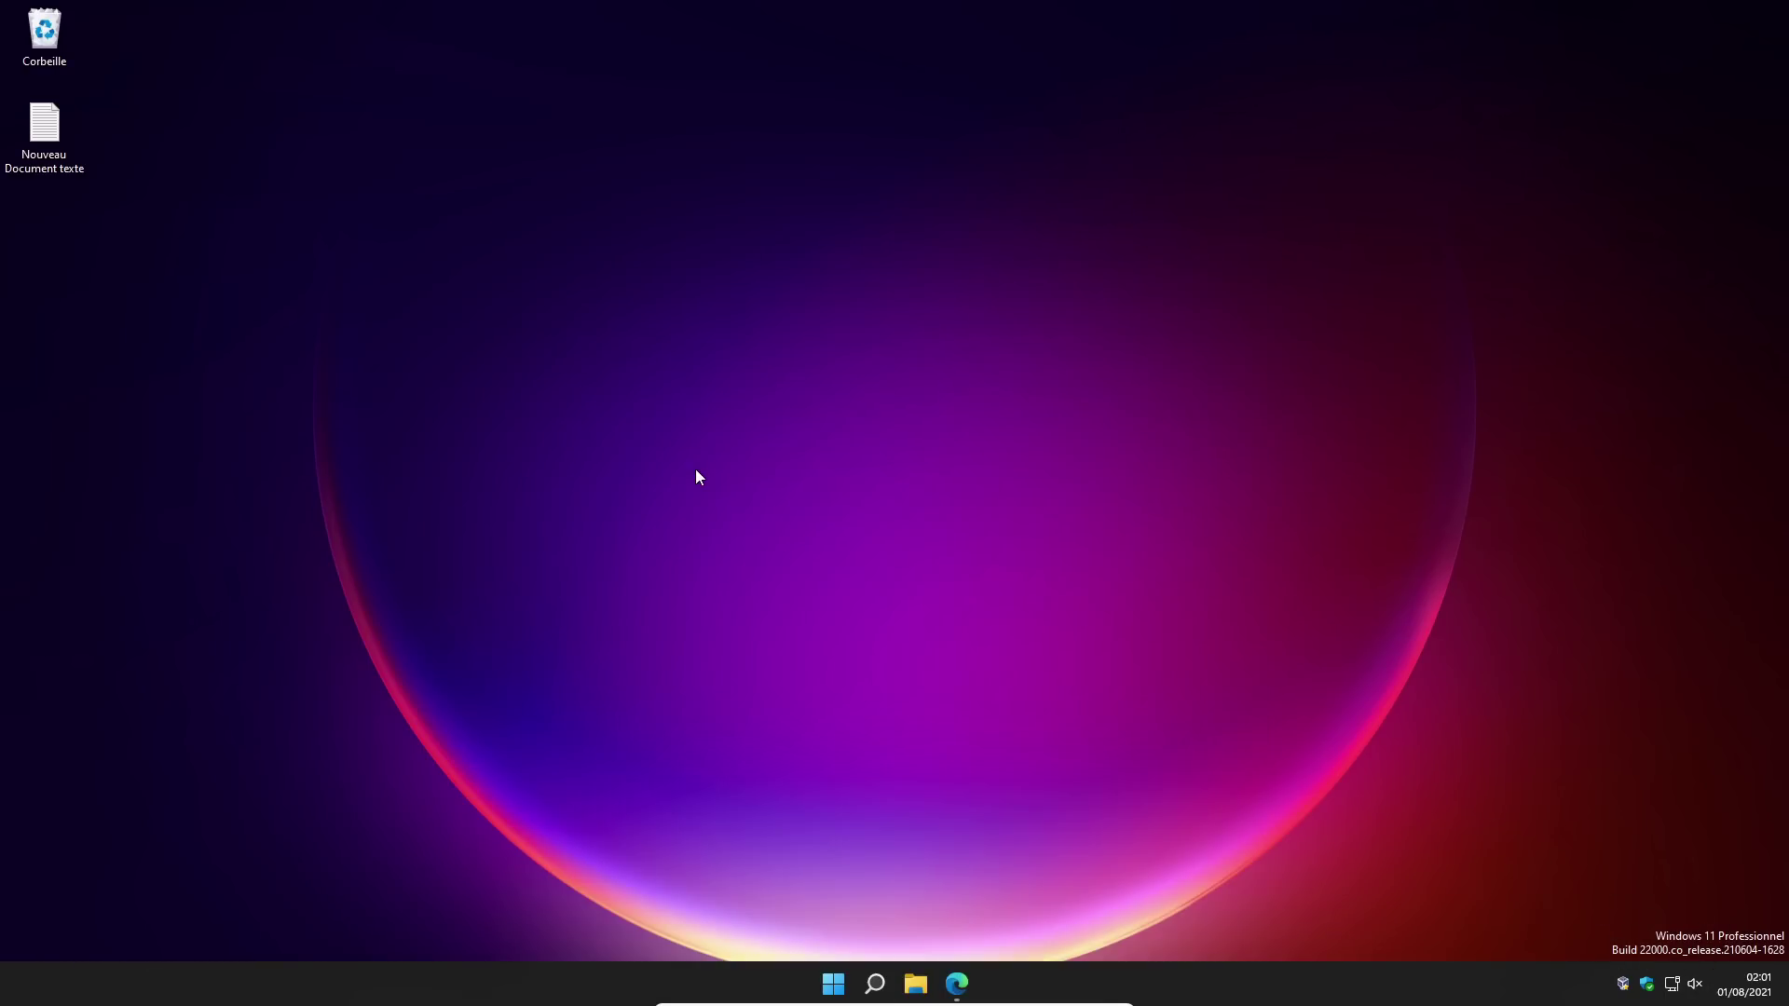
left_click(705, 156)
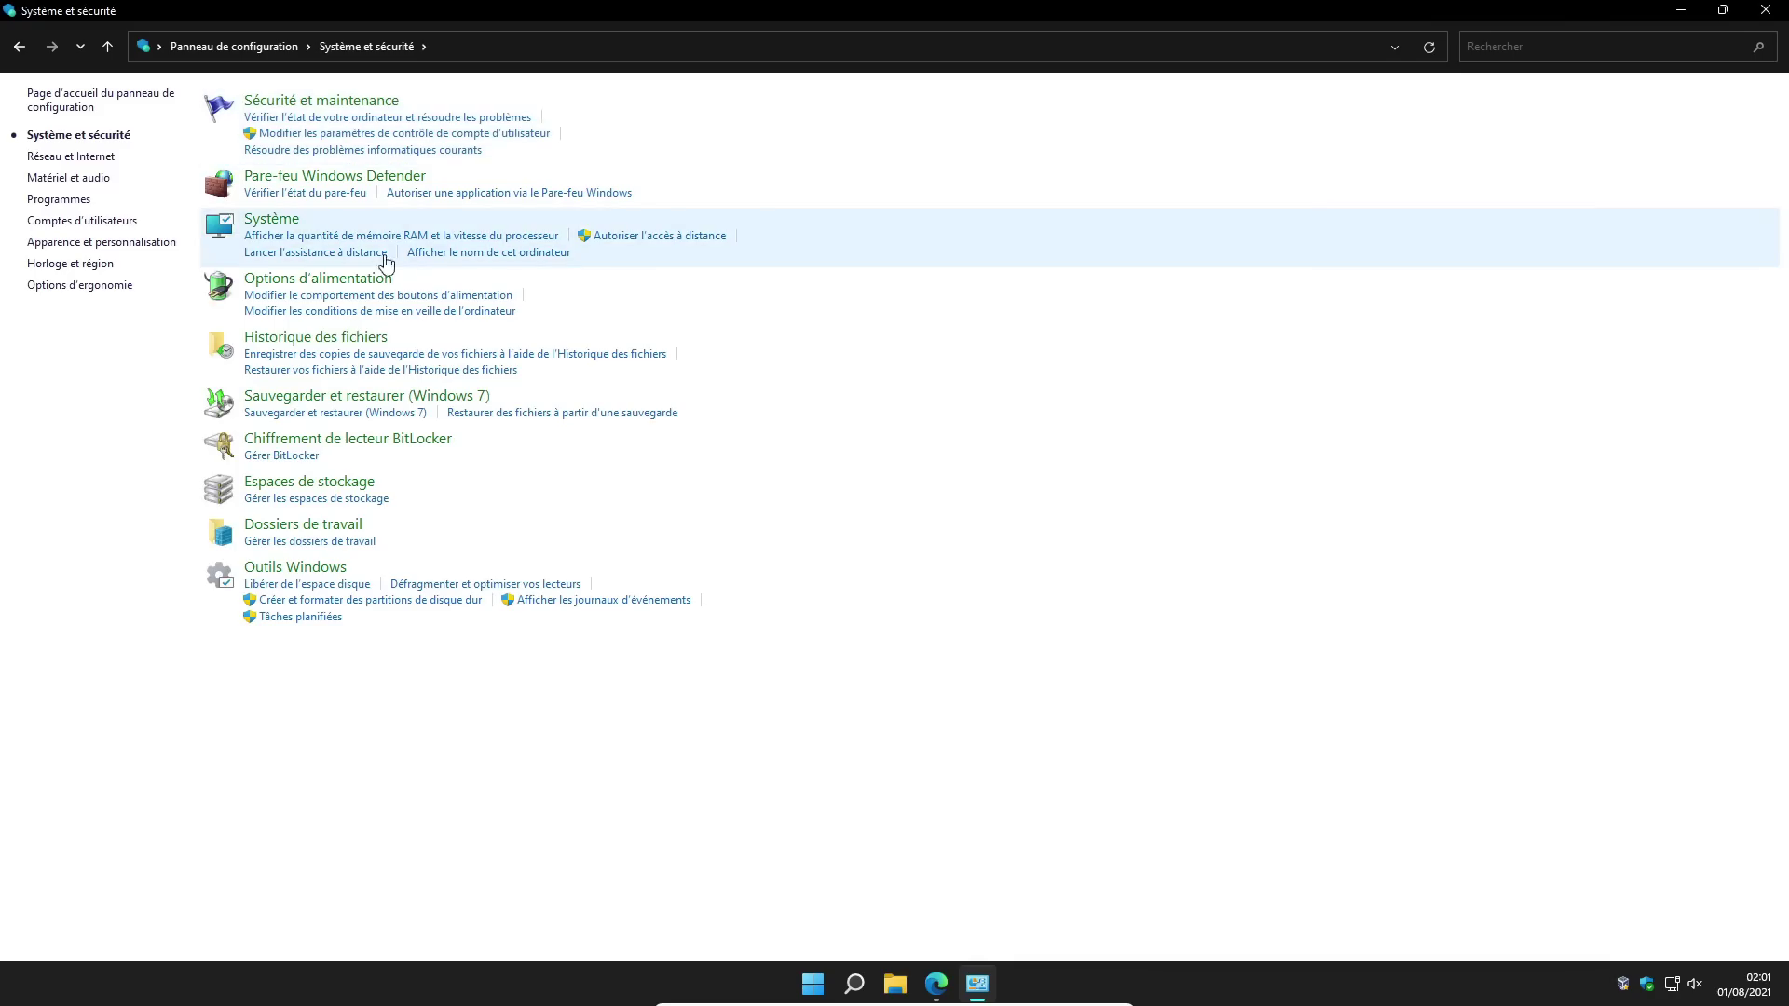
left_click(343, 285)
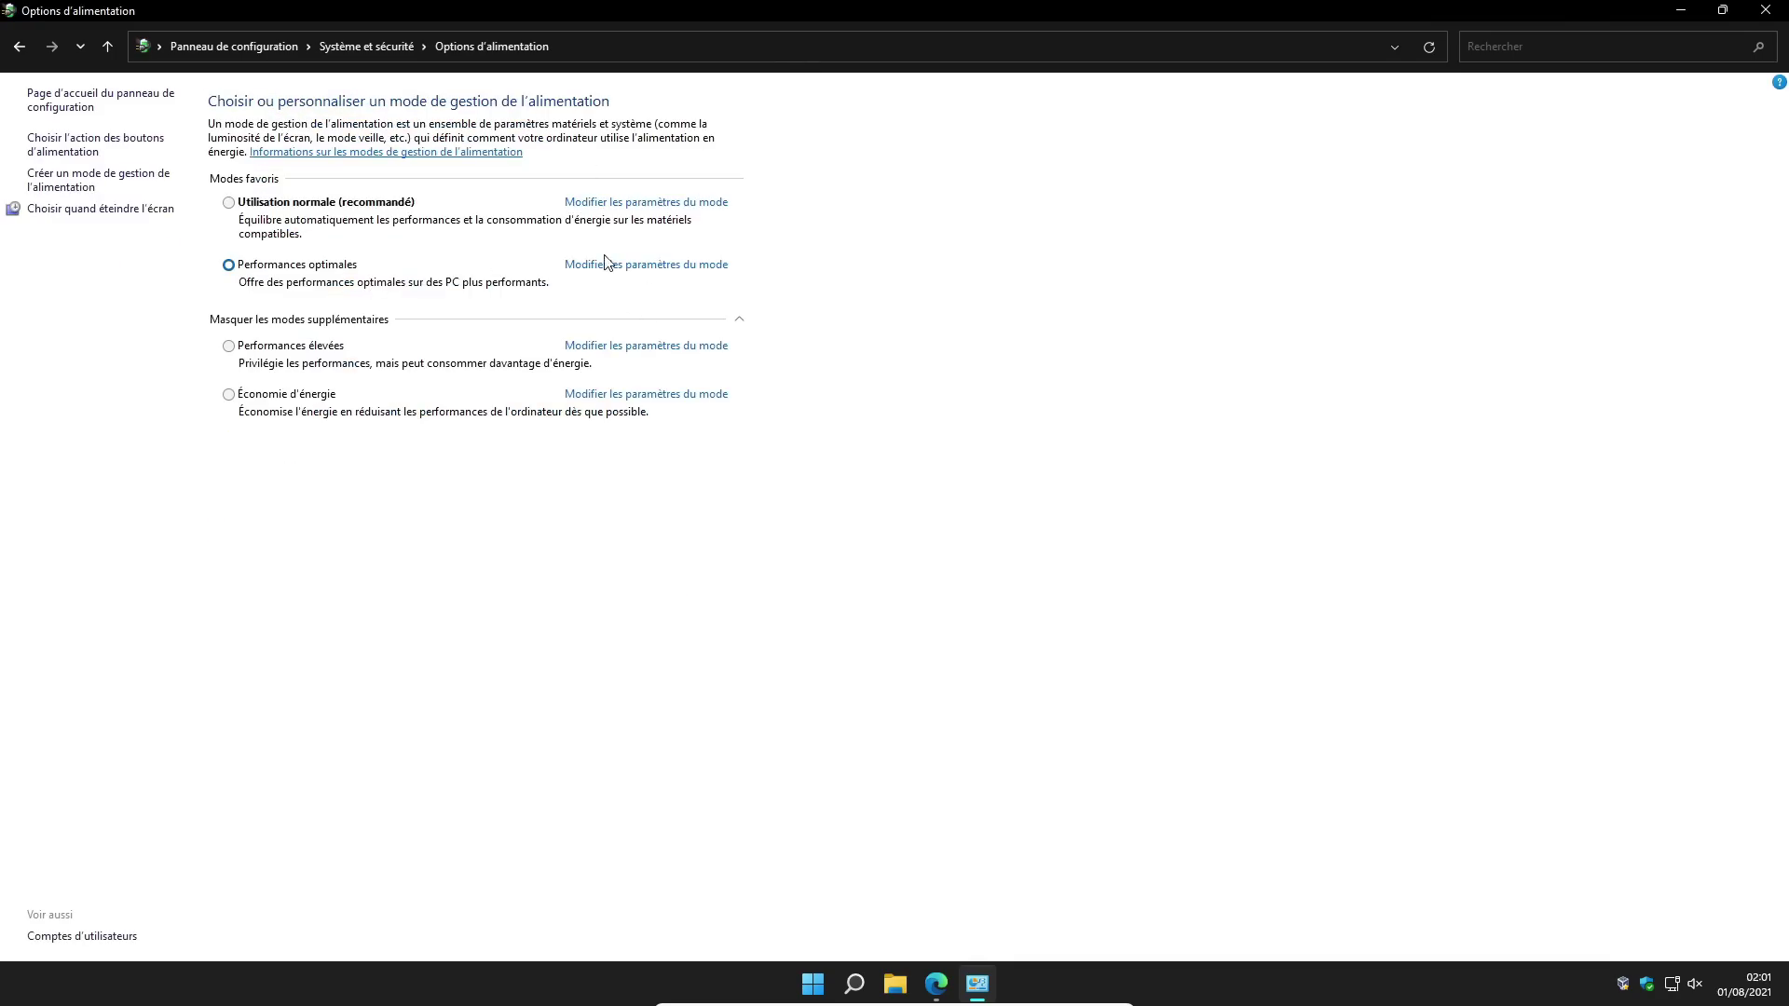
Step: Try the Utilisation normale and Performances élevées power modes, settle on Performances optimales and minimise the window
left_click(279, 205)
left_click(740, 322)
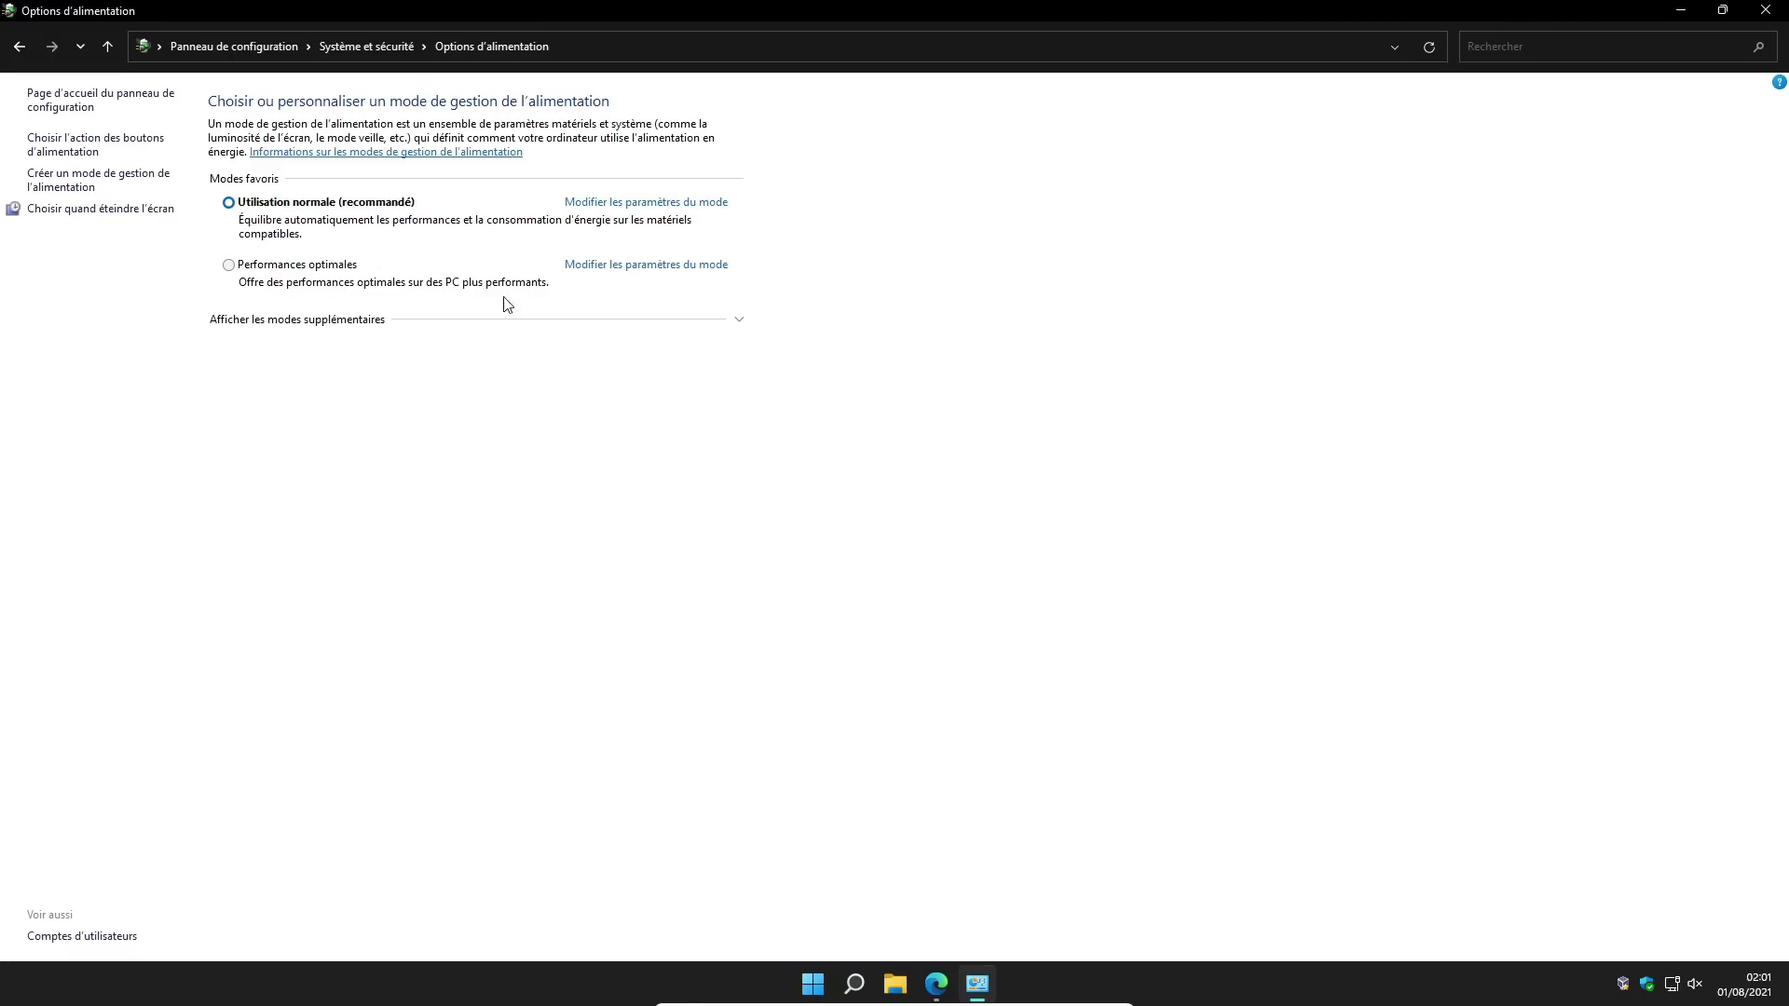
left_click(739, 324)
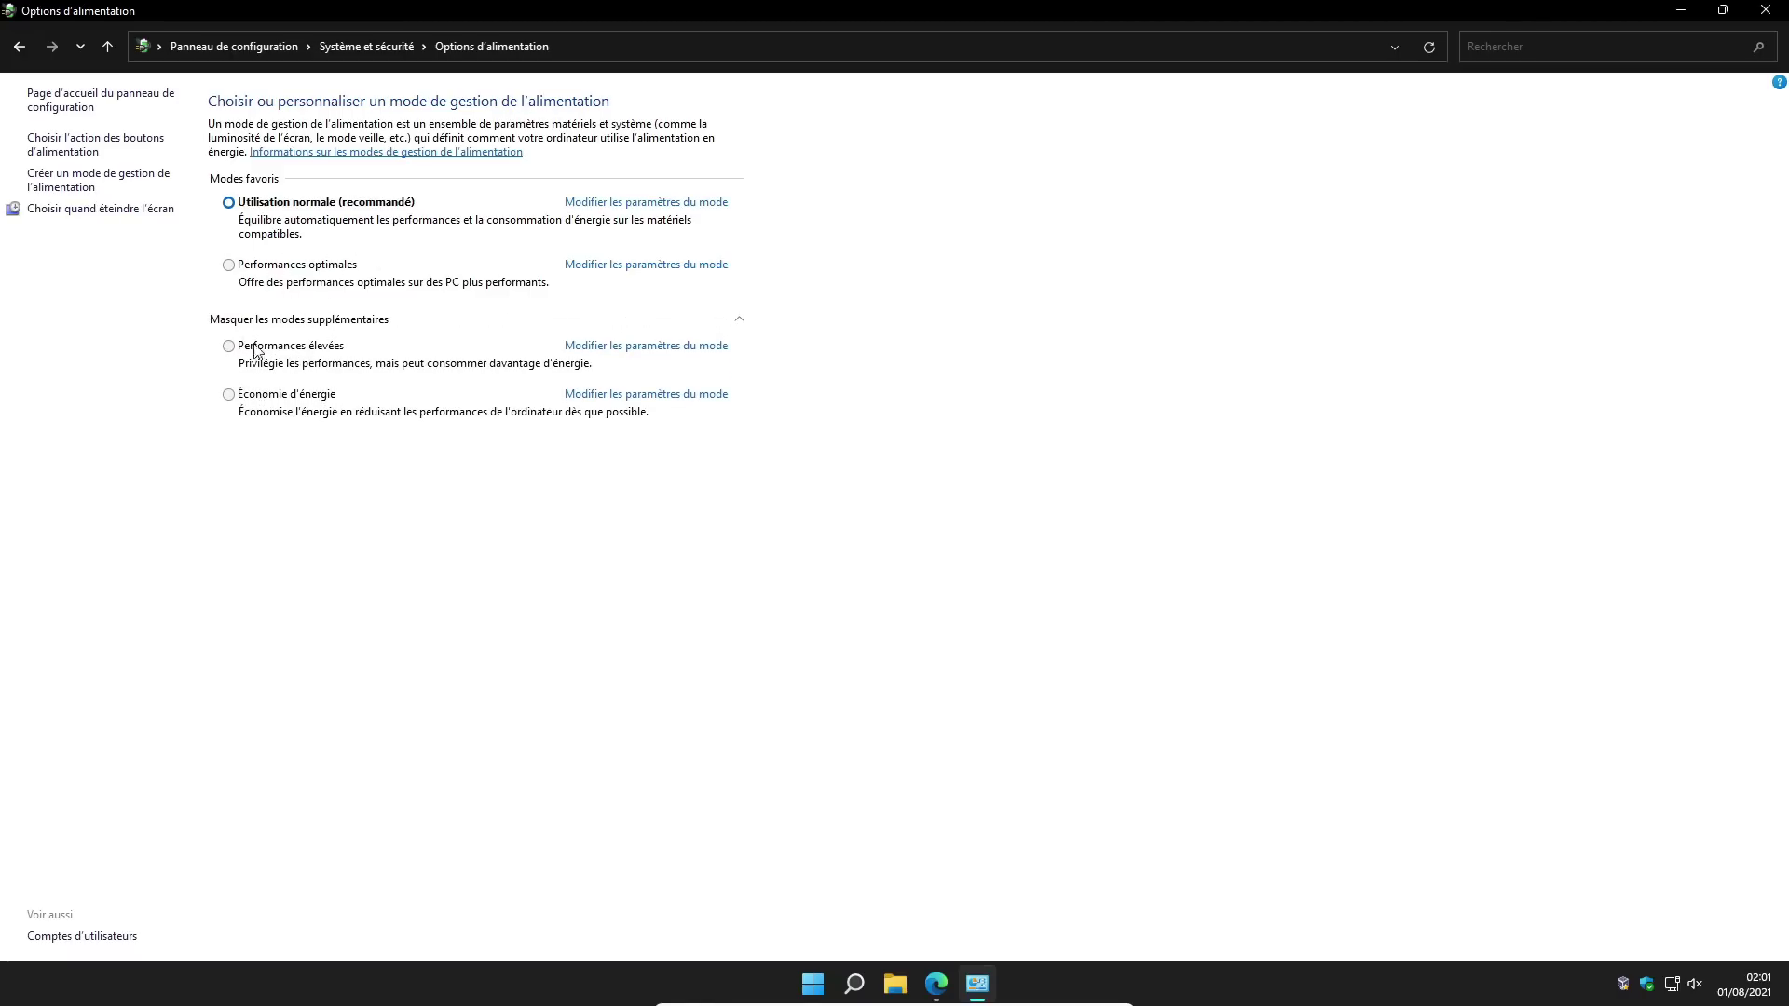
left_click(254, 349)
left_click(264, 268)
left_click(1681, 9)
Step: Find cmd and run Invite de commandes as administrator
left_click(853, 984)
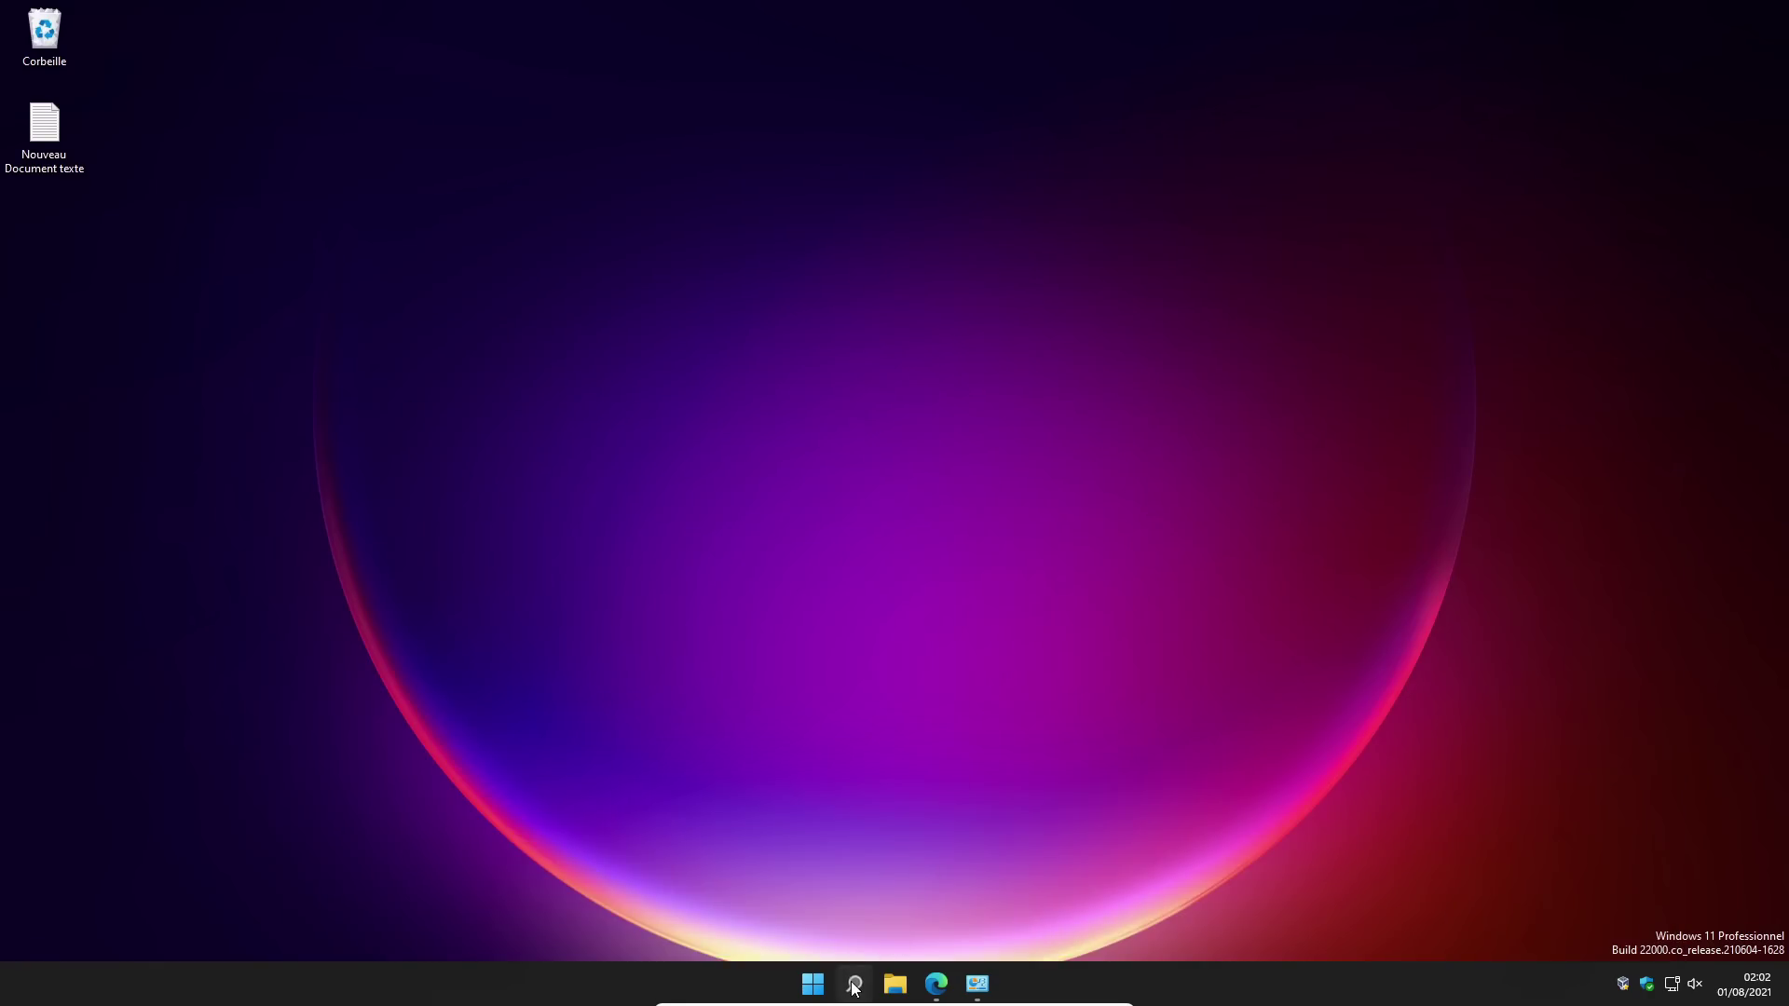
type("cmd")
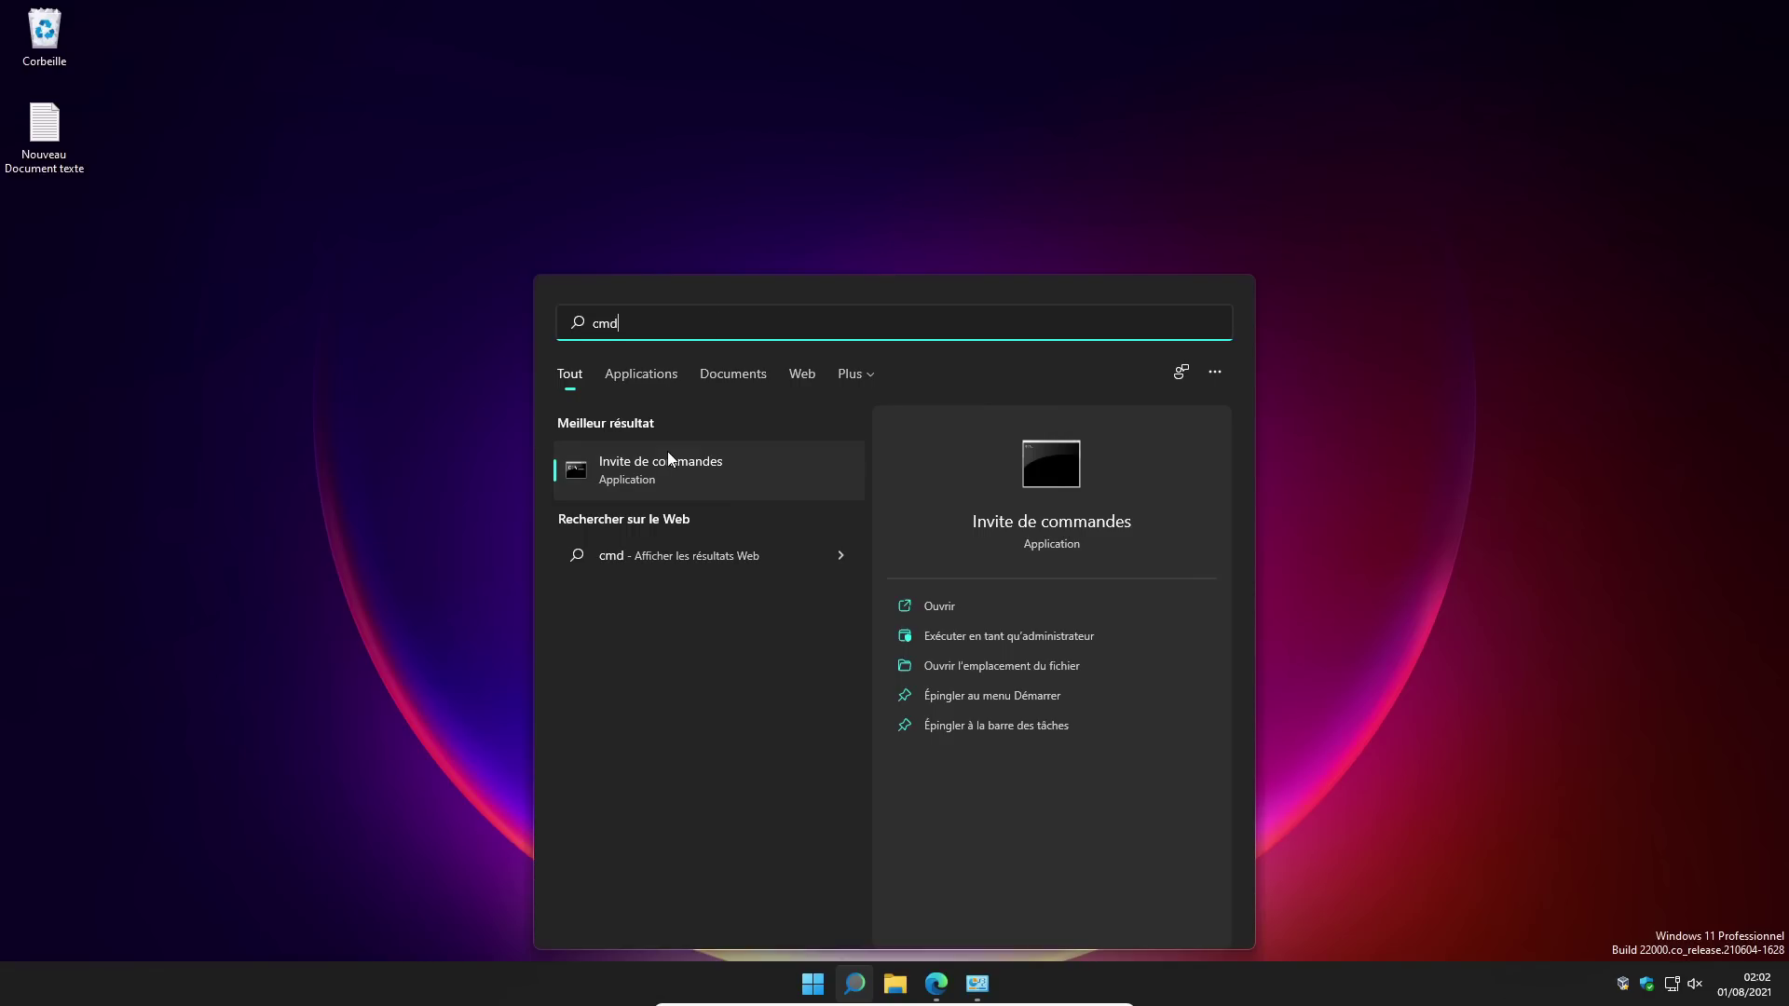
right_click(675, 471)
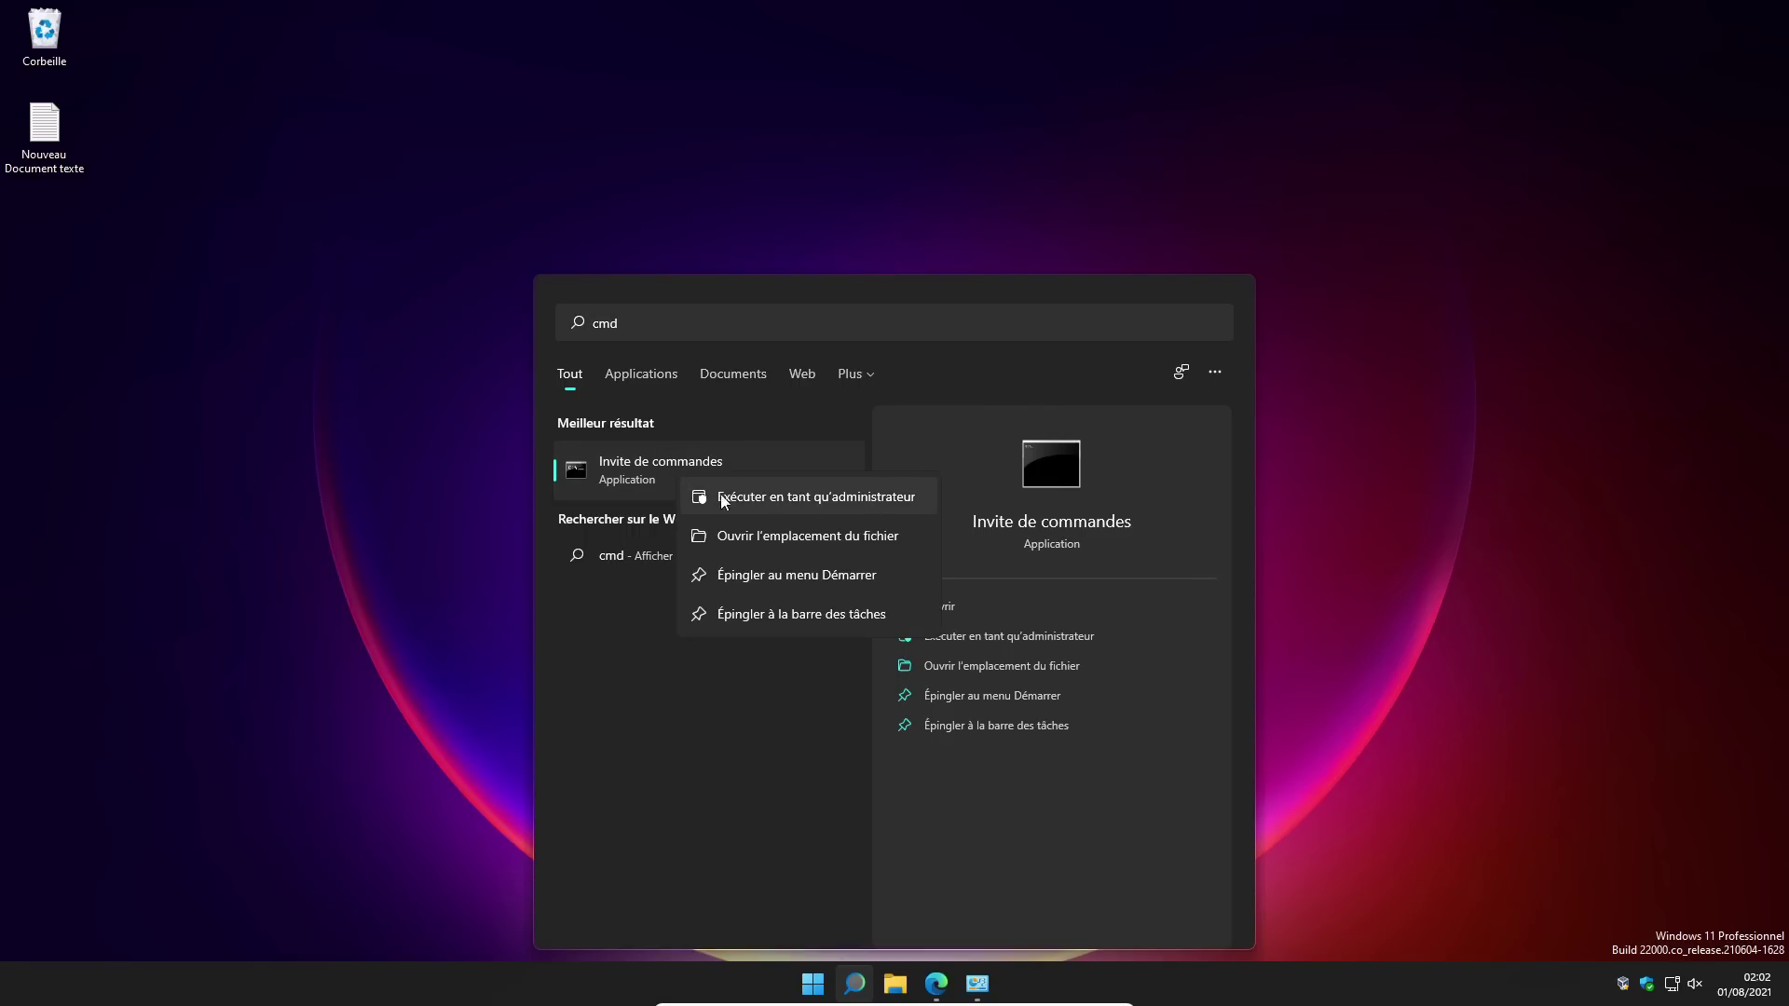
left_click(813, 499)
left_click_drag(728, 115, 1032, 105)
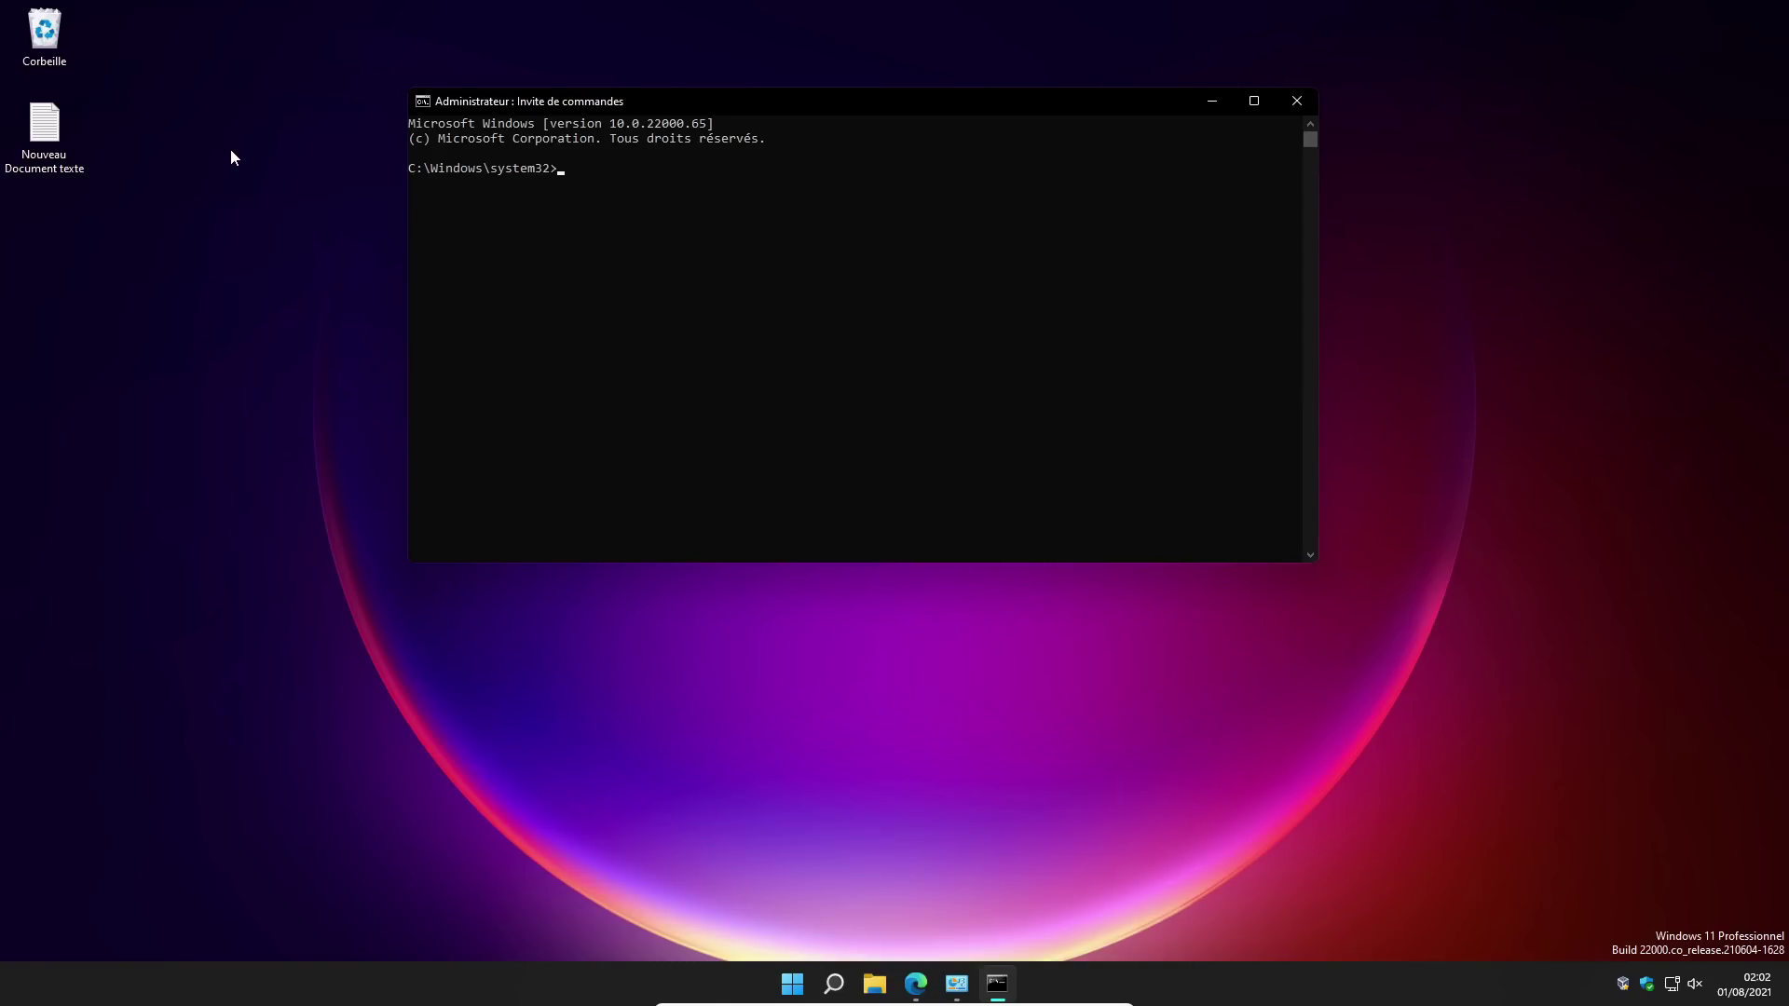
Step: Copy the powercfg -duplicatescheme command from the Nouveau Document texte file on the desktop and close the file
double_click(46, 164)
left_click_drag(538, 164, 755, 356)
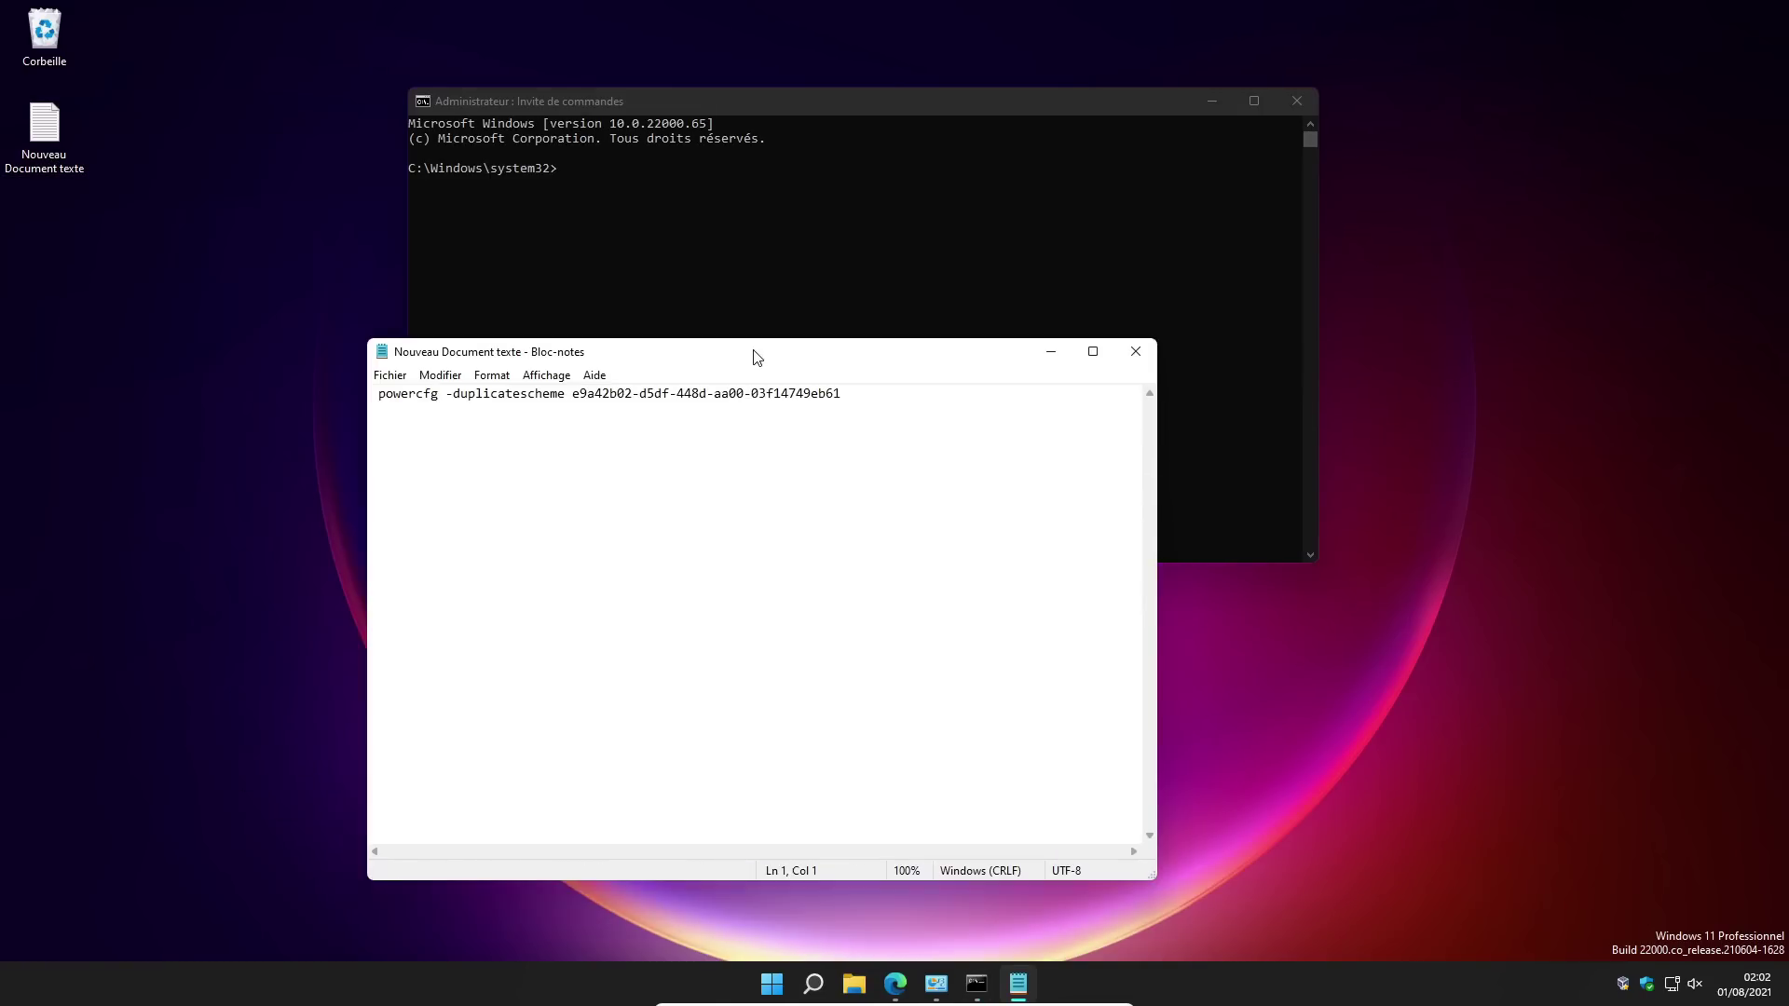
left_click_drag(848, 393, 377, 393)
right_click(391, 410)
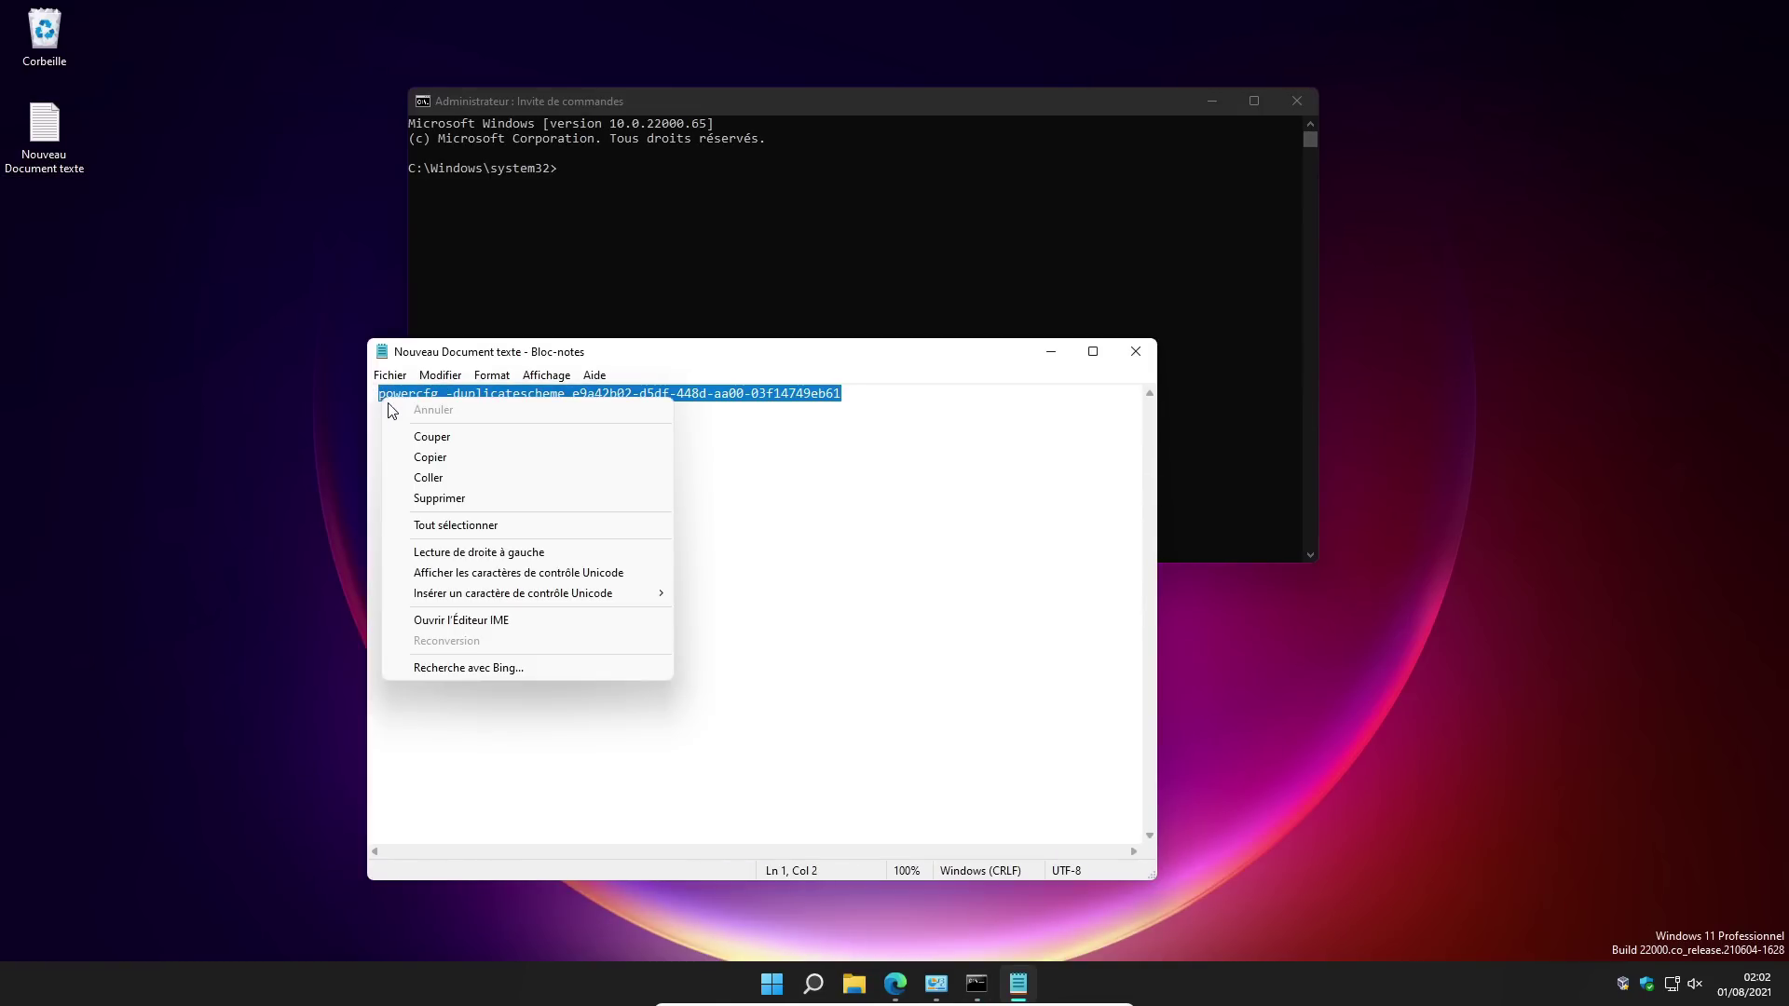
left_click(430, 457)
left_click(403, 394)
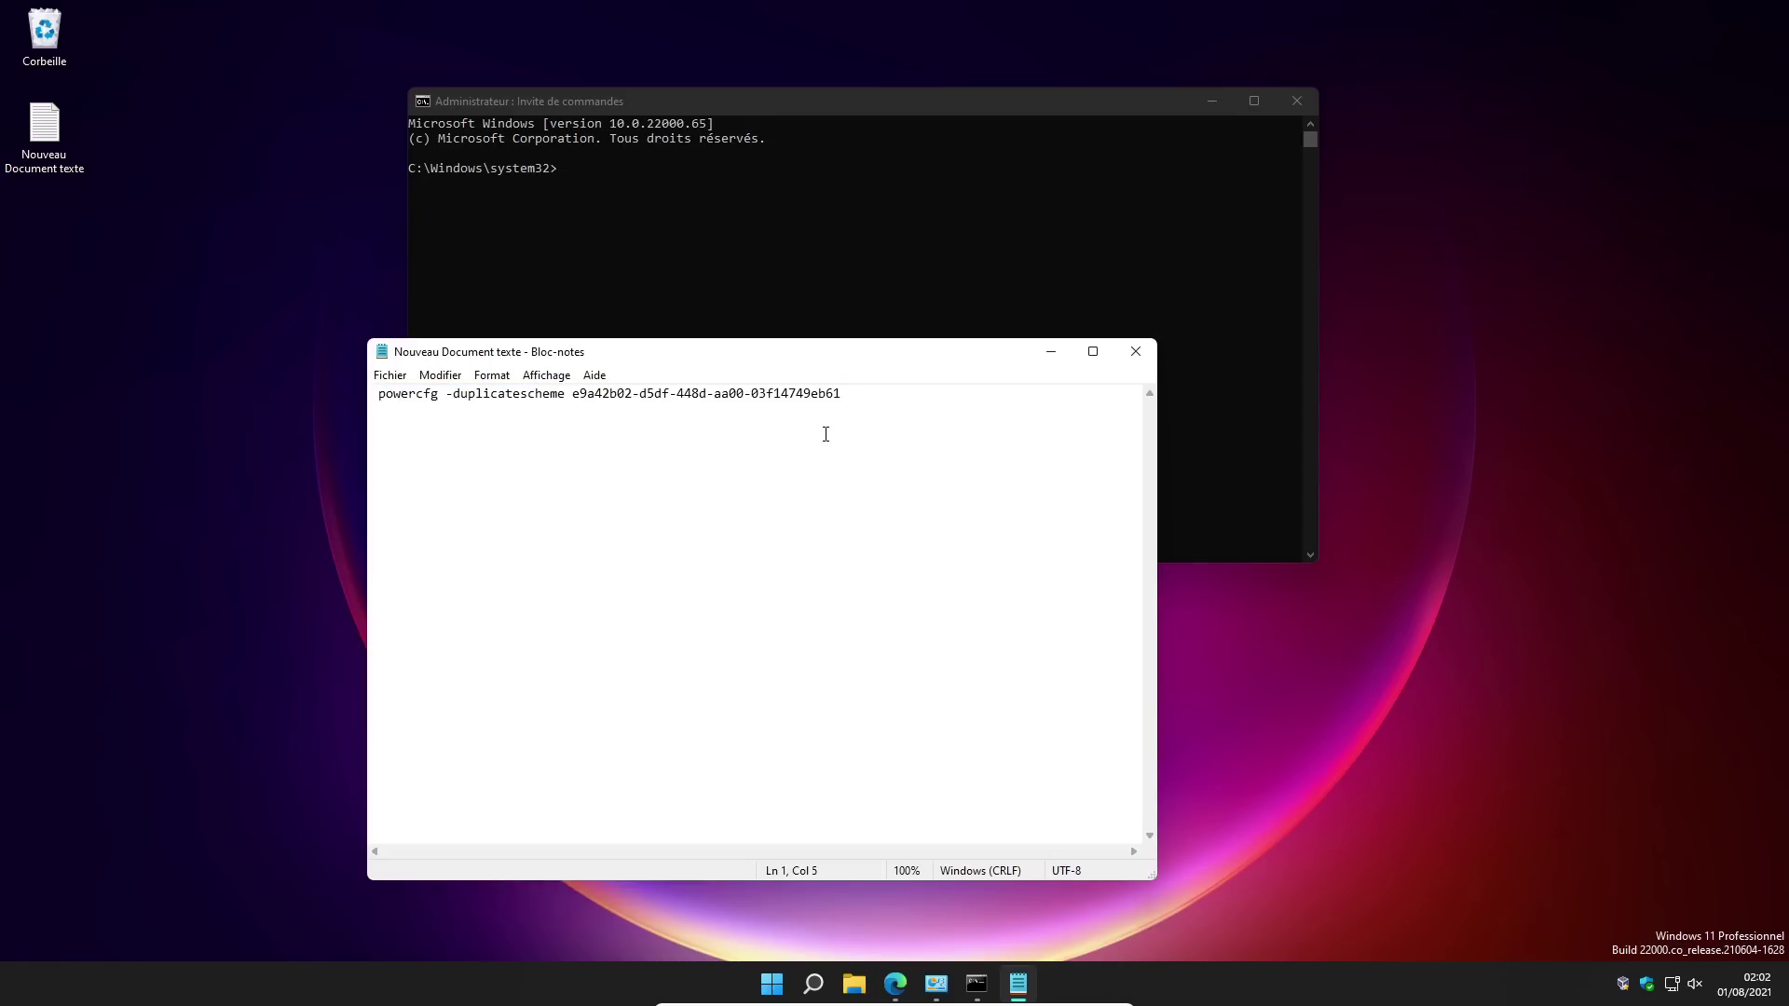
left_click(1136, 351)
Step: Run powercfg -duplicatescheme e9a42b02-d5df-448d-aa00-03f14749eb61 in the administrator command prompt and close it
left_click_drag(759, 104, 744, 130)
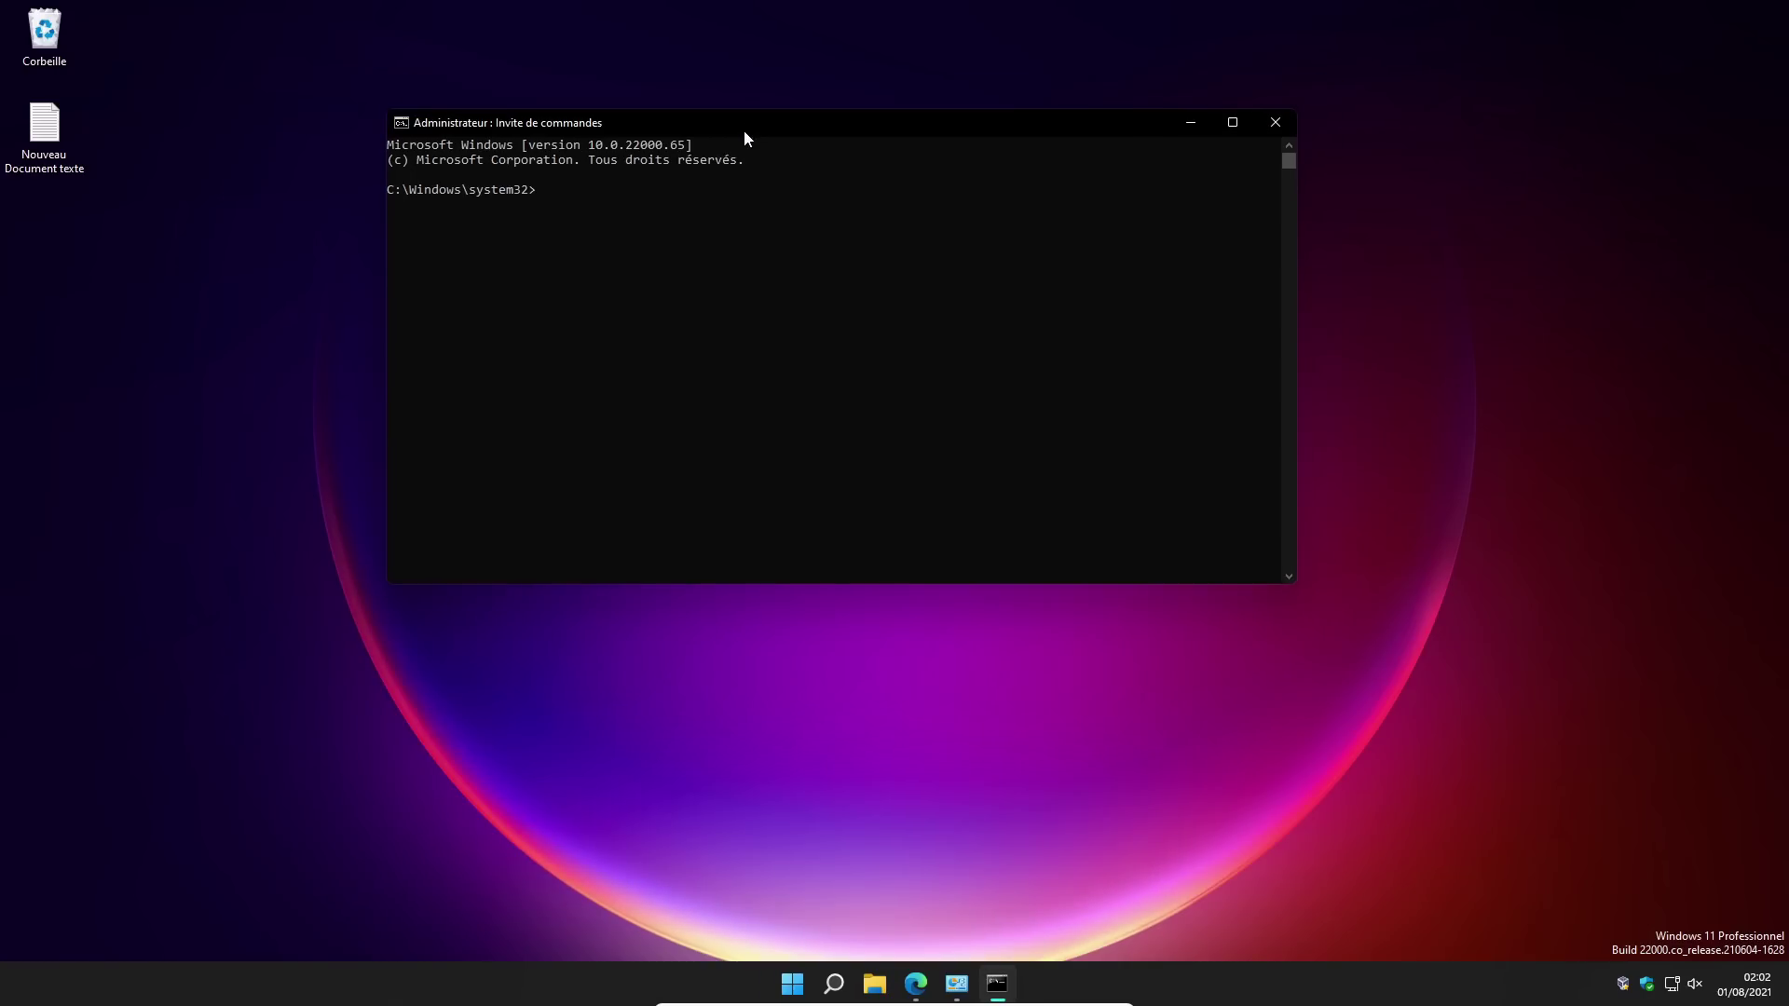
right_click(648, 184)
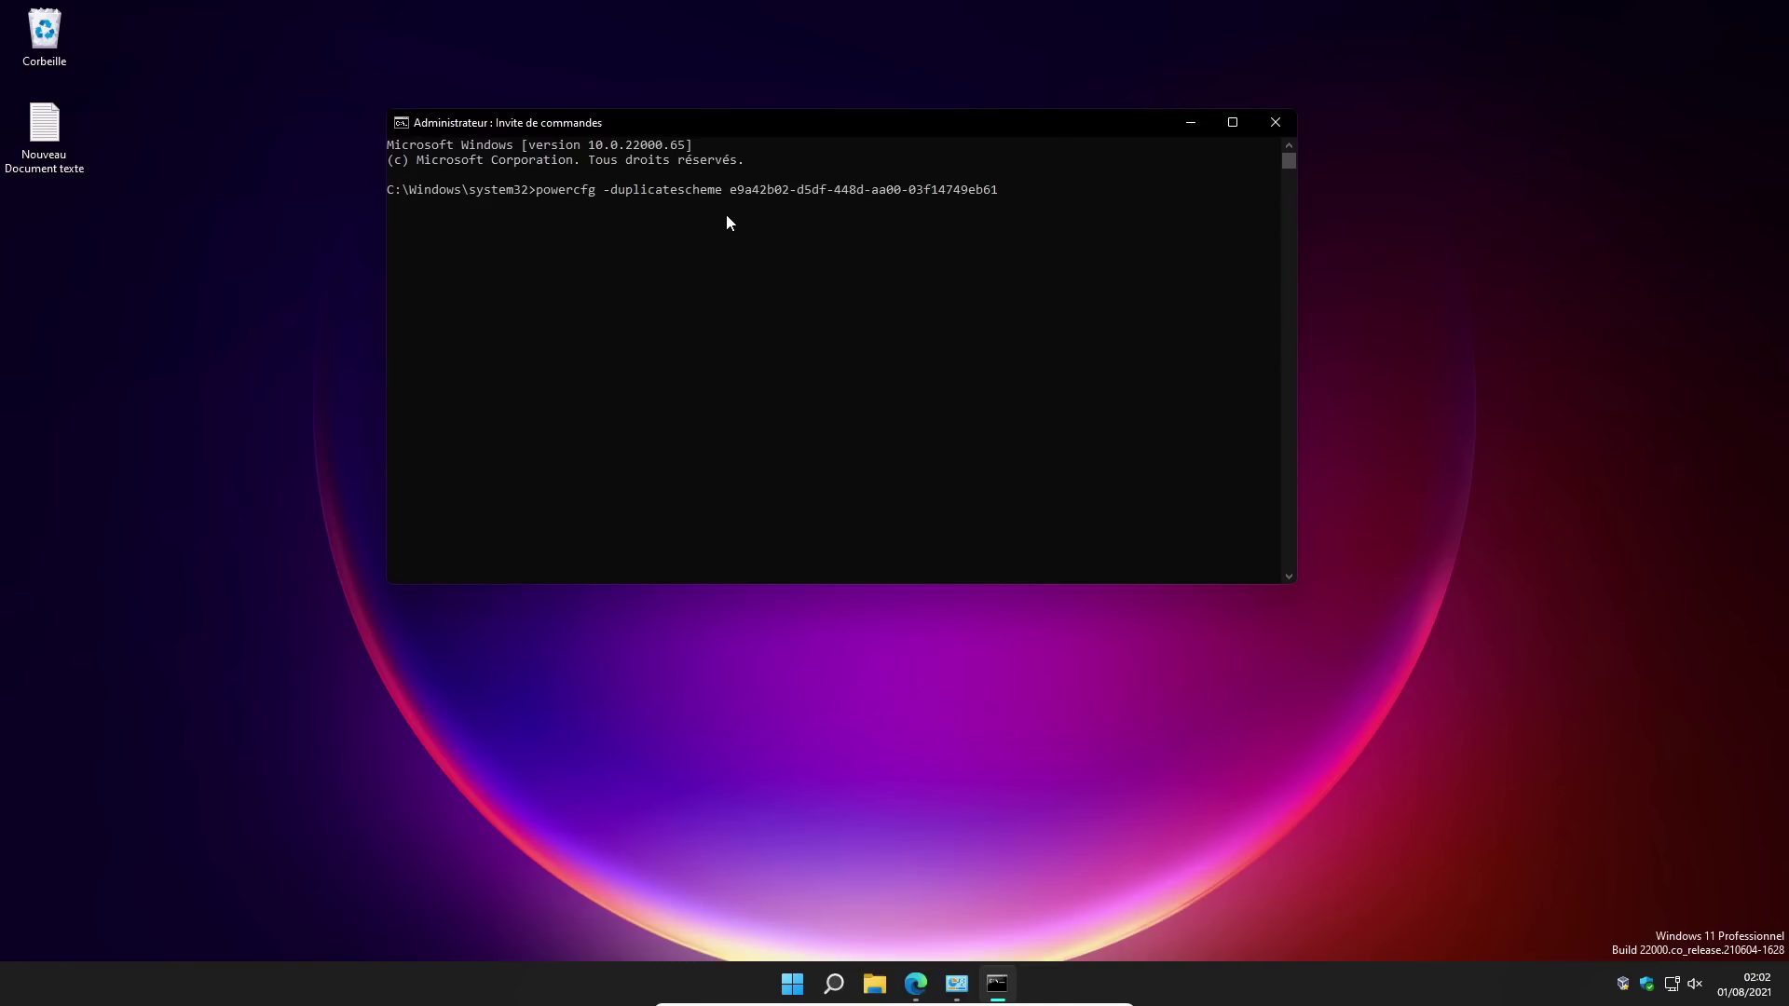
key("Return")
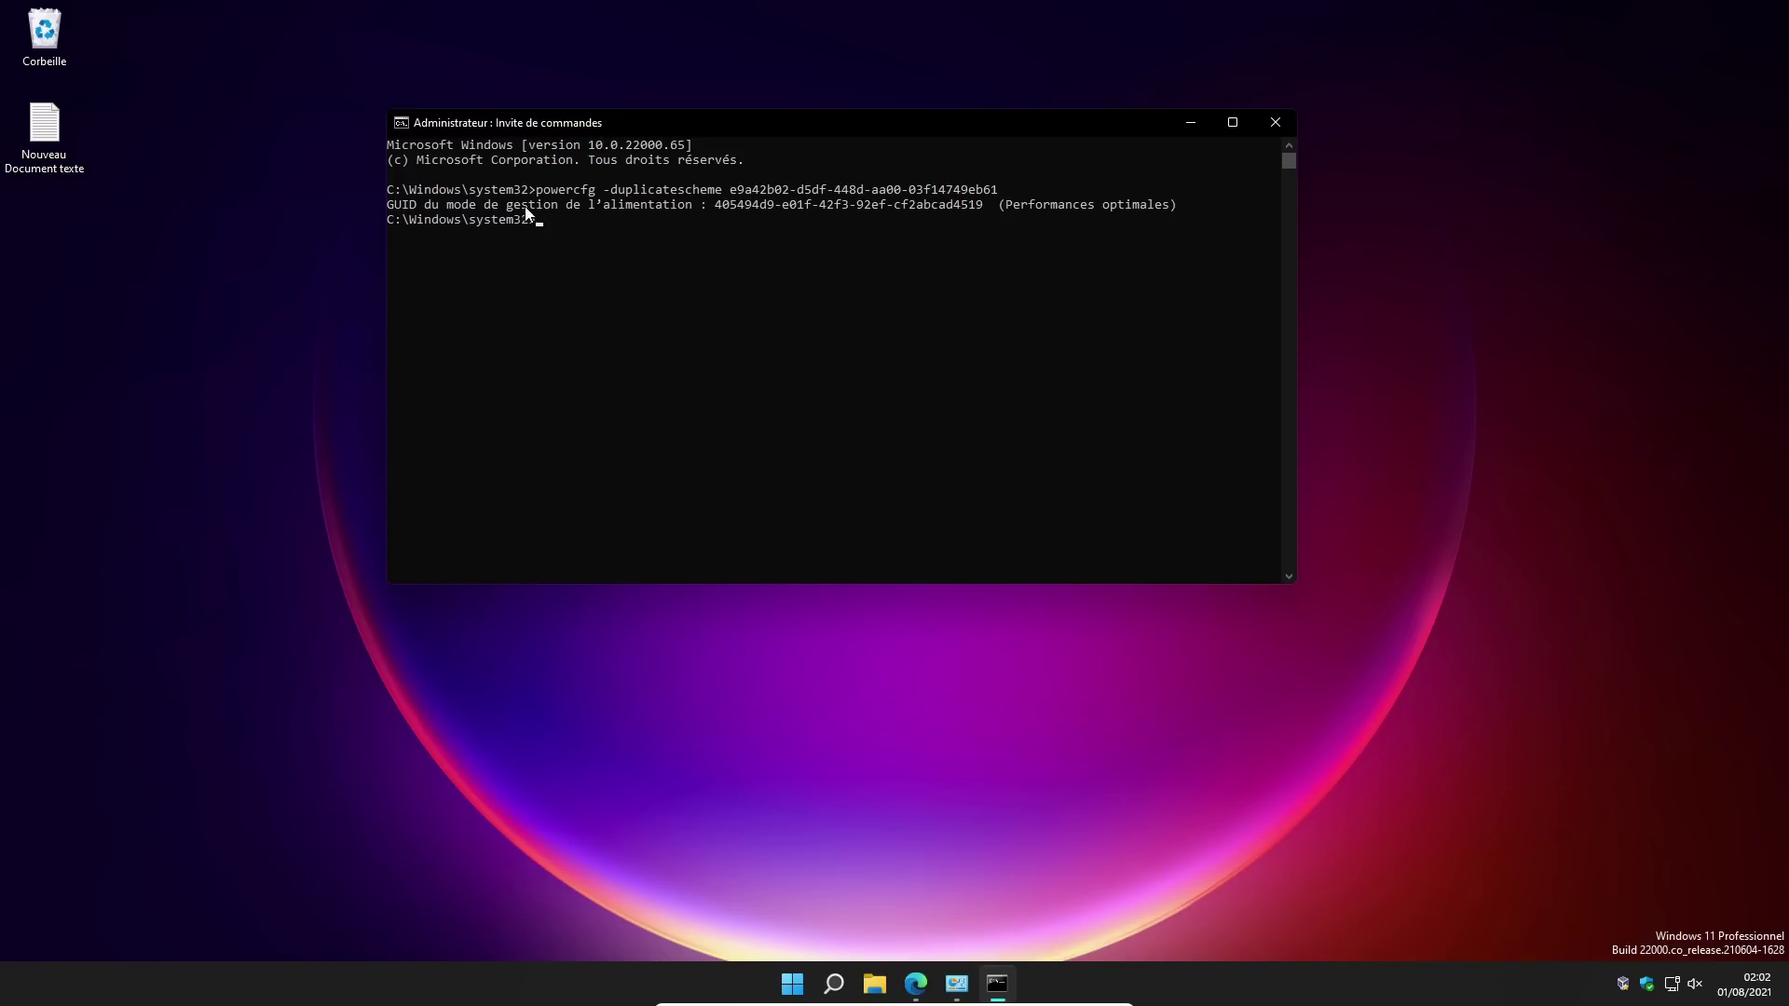
left_click(1276, 123)
Step: Return to the power options, refresh the list and select Performances optimales among the additional modes
left_click(976, 986)
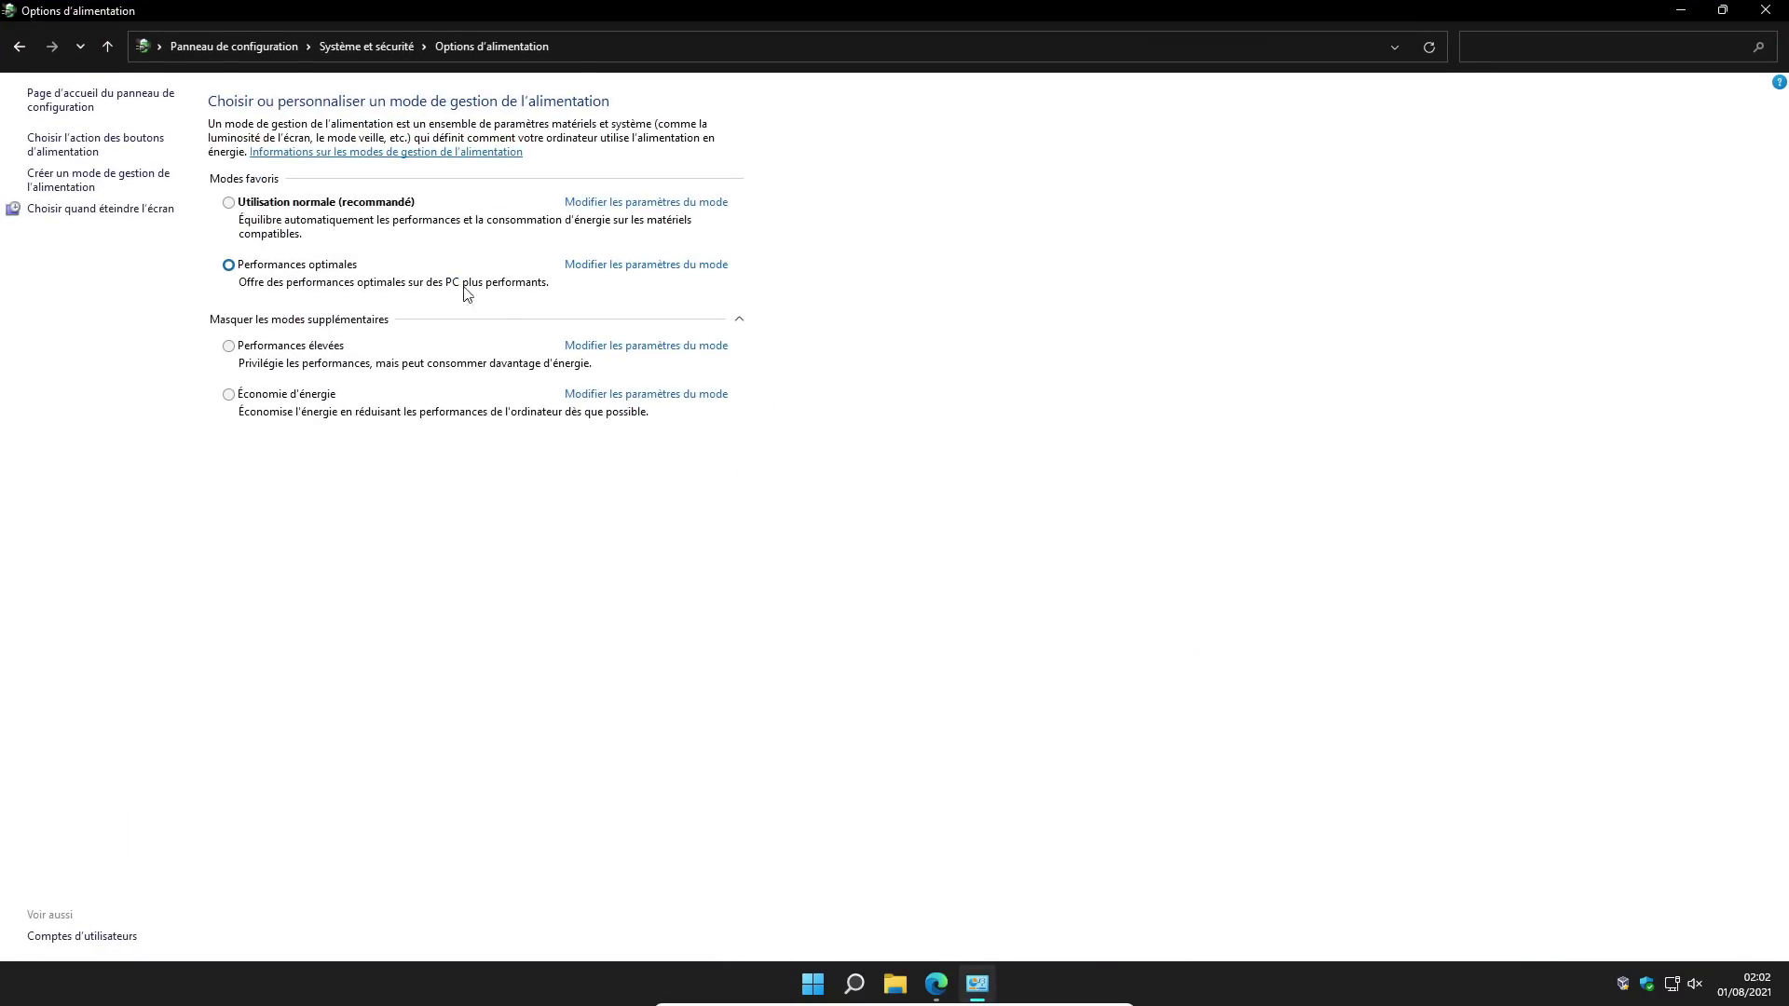
left_click(1431, 47)
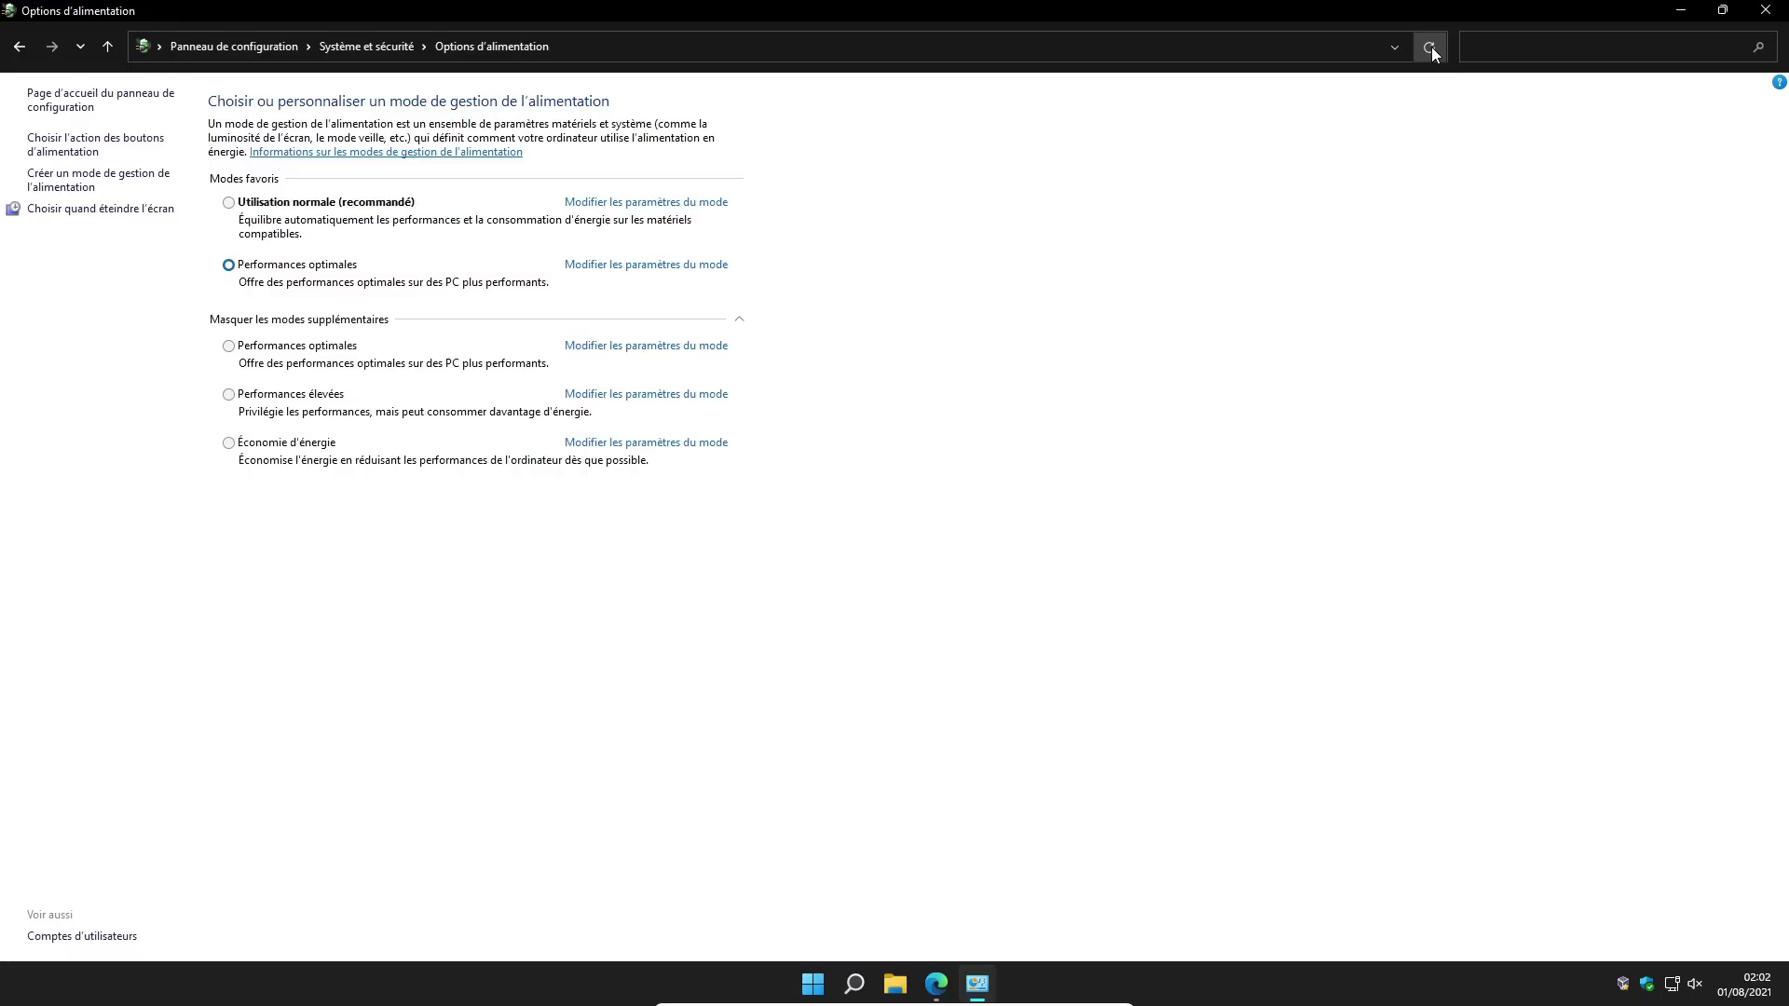
left_click(229, 346)
Step: Delete the duplicate Performances optimales mode through its mode settings, then close the power options
left_click(598, 350)
key("alt+Left")
left_click(643, 352)
left_click(670, 276)
left_click(923, 518)
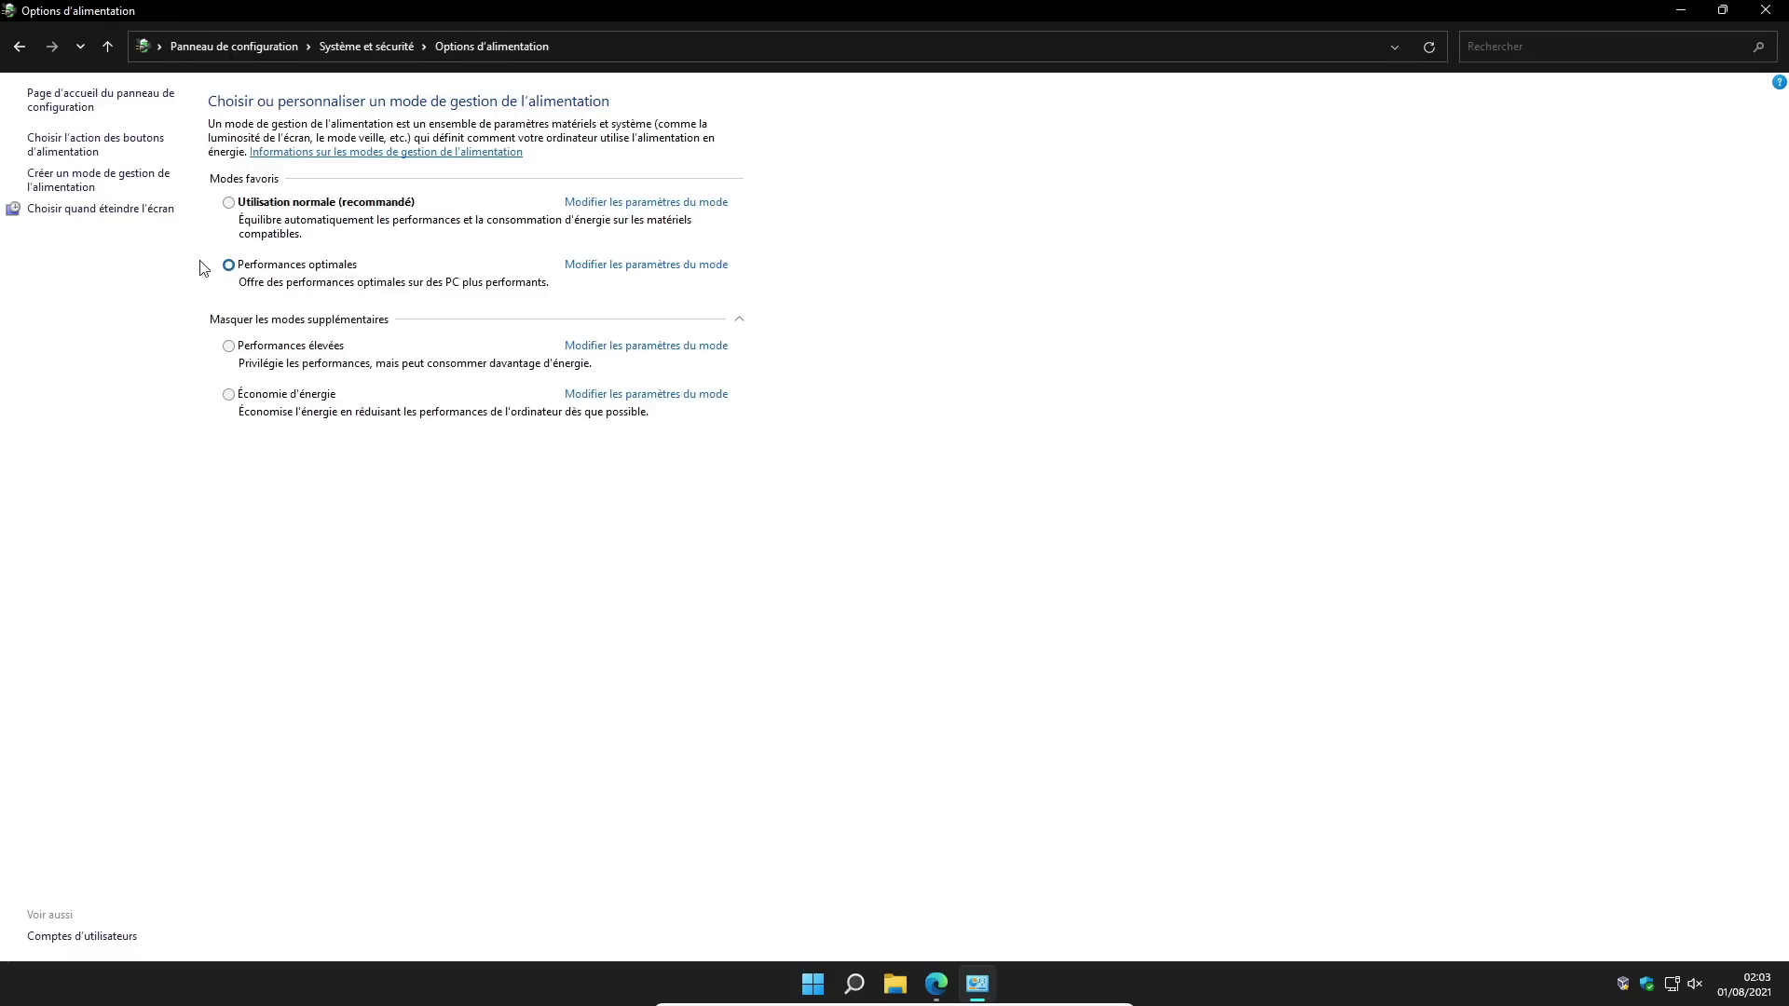
left_click(1765, 10)
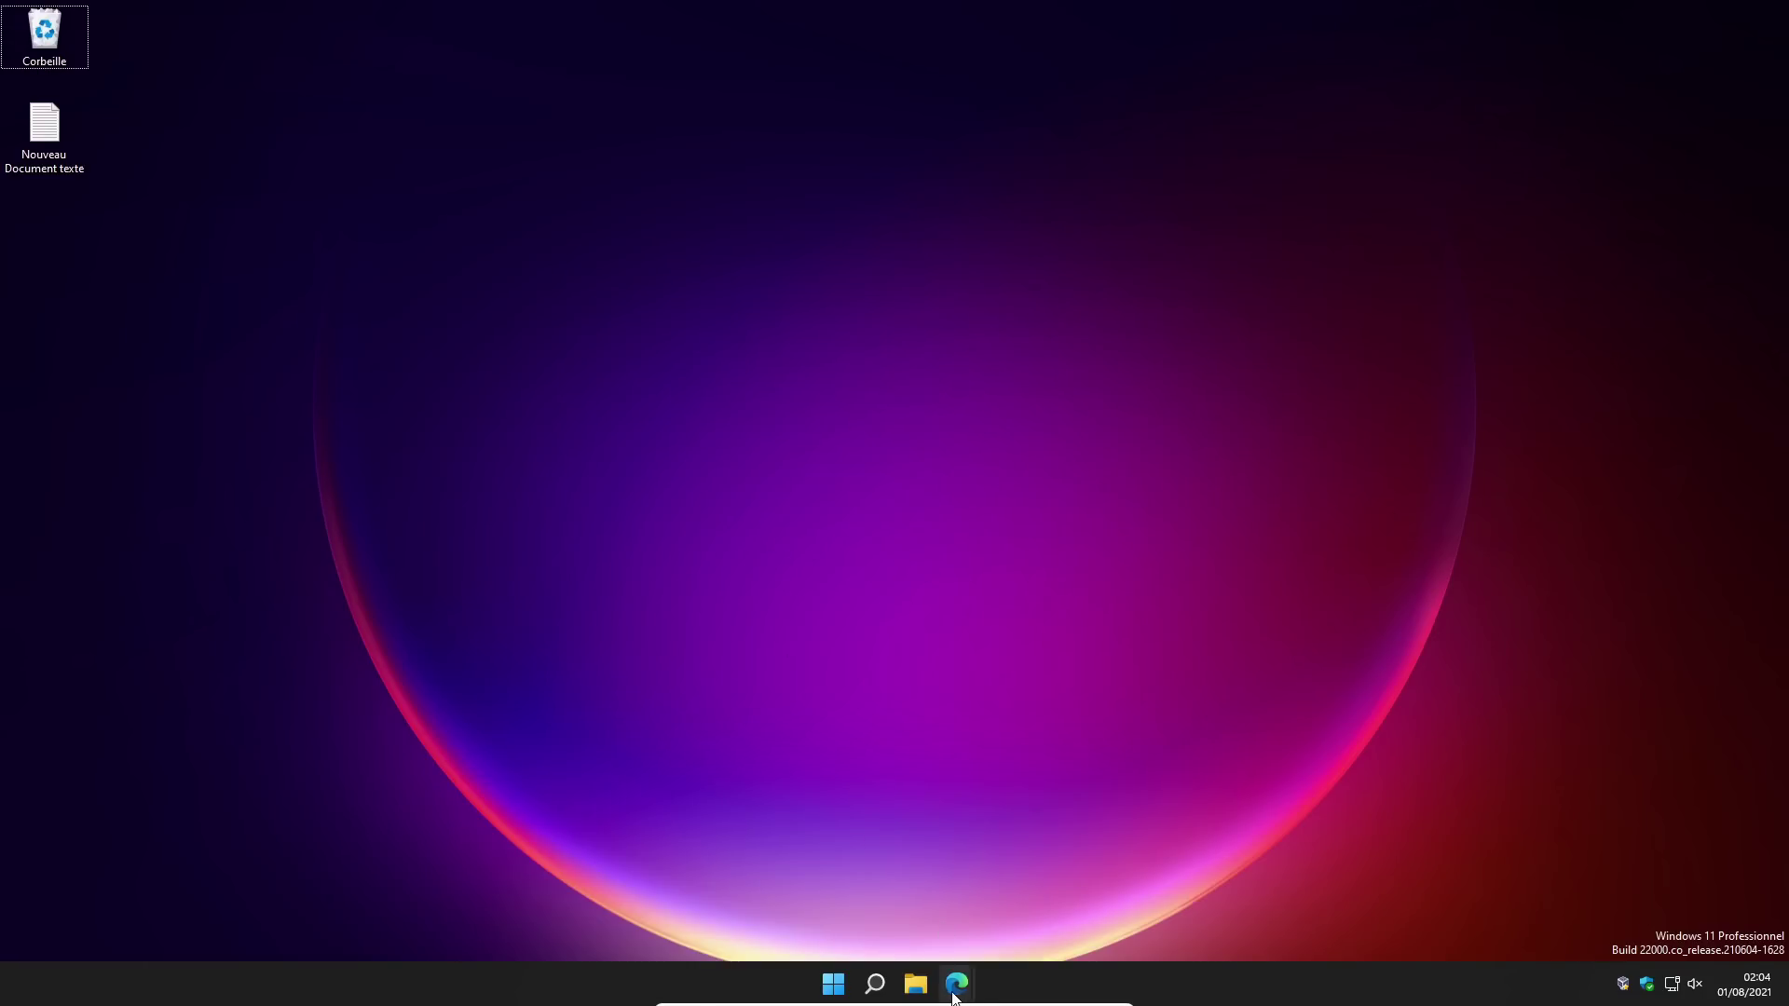
Step: Switch to Edge and download Quick CPU x64 from the Quick CPU product page on coderbag.com
mouse_move(957, 984)
left_click(1051, 897)
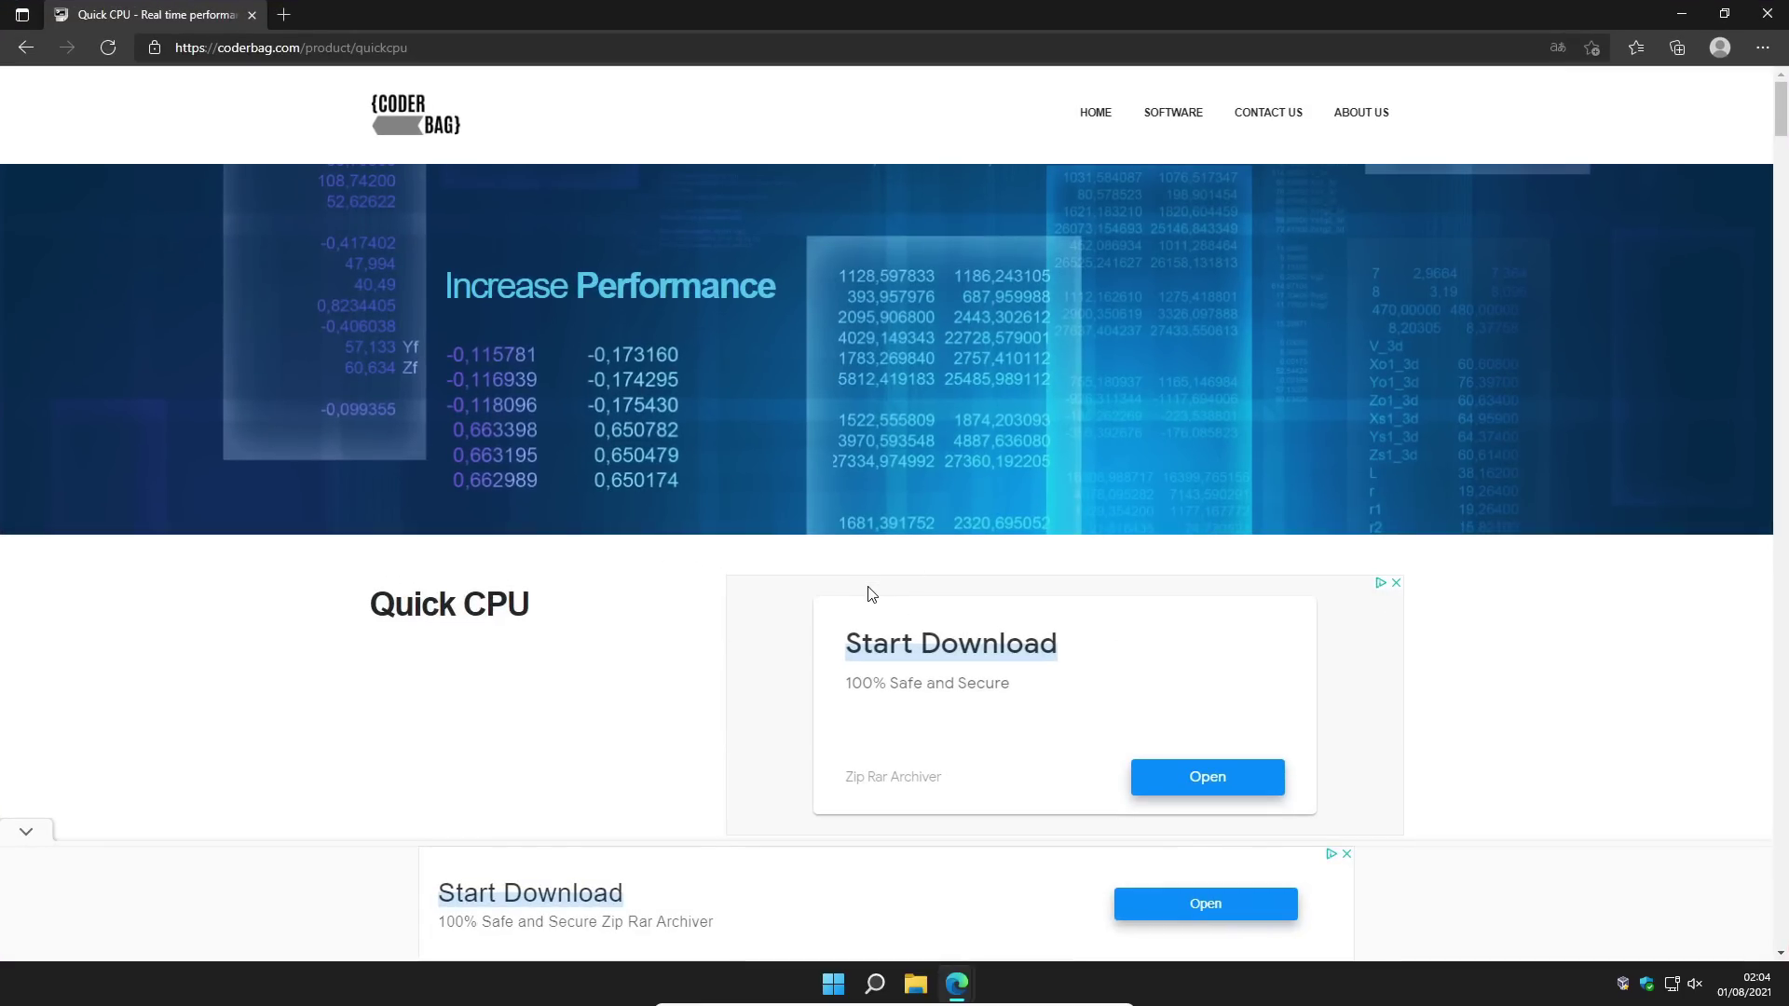
scroll(871, 593, "down", 15)
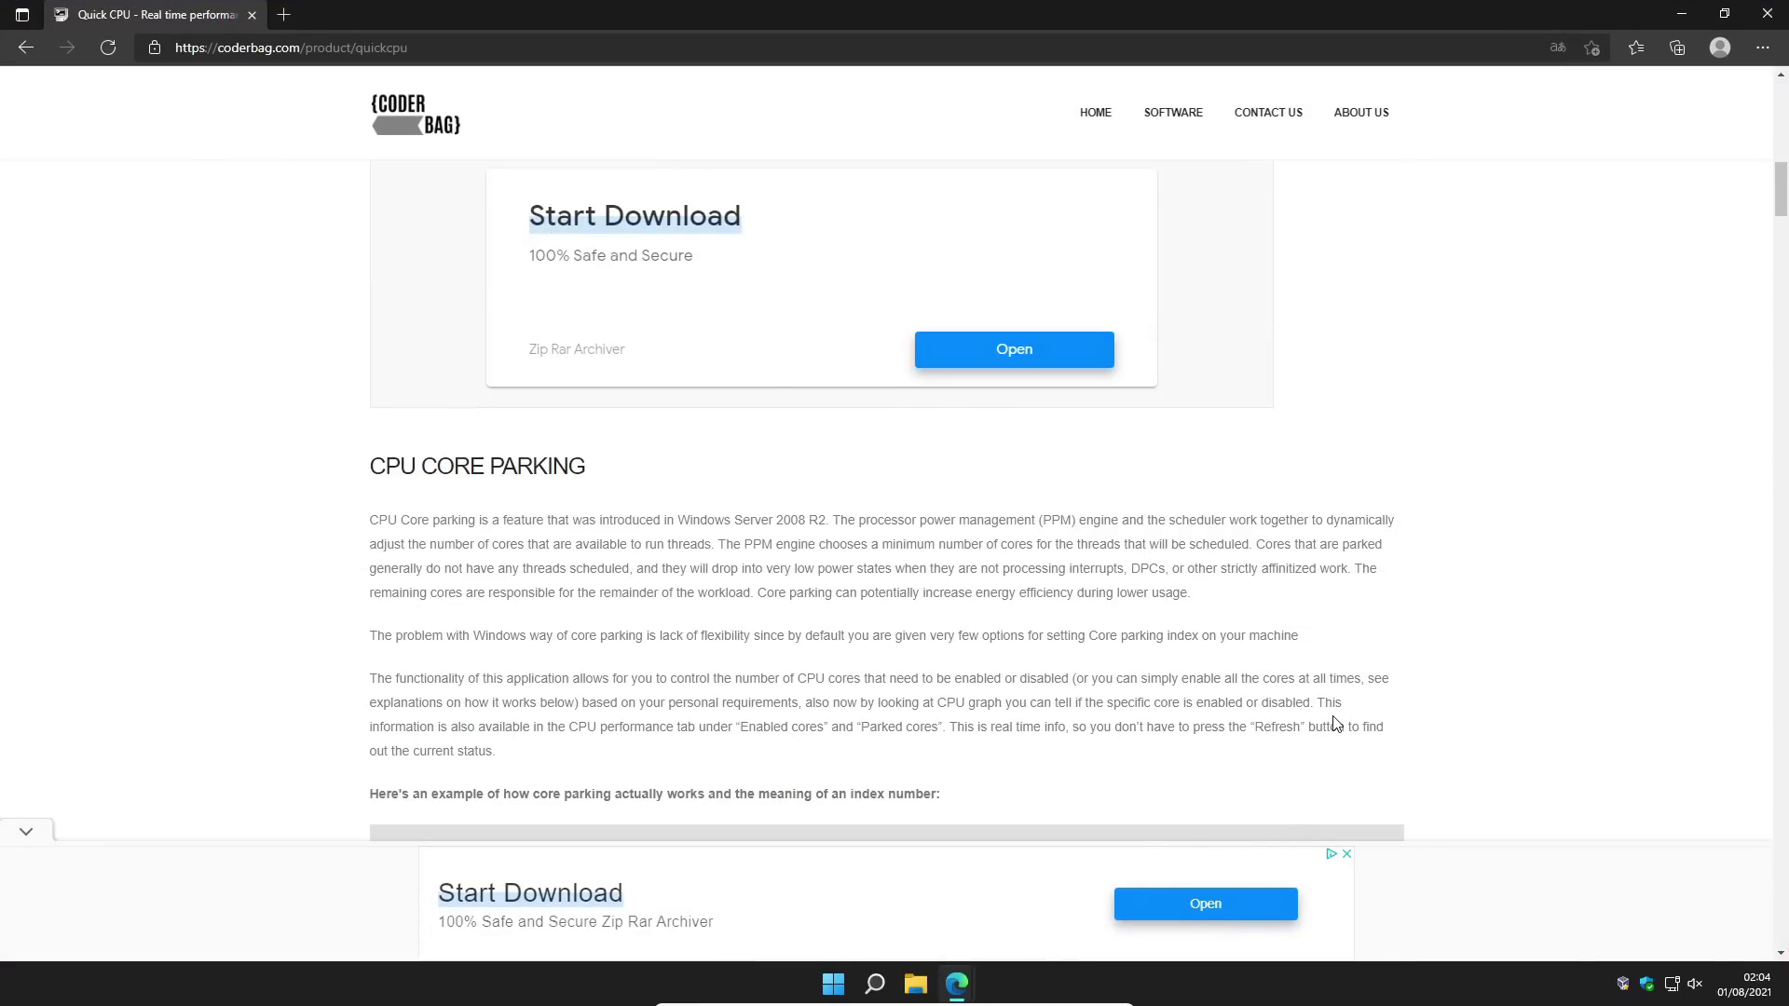
scroll(1305, 685, "down", 20)
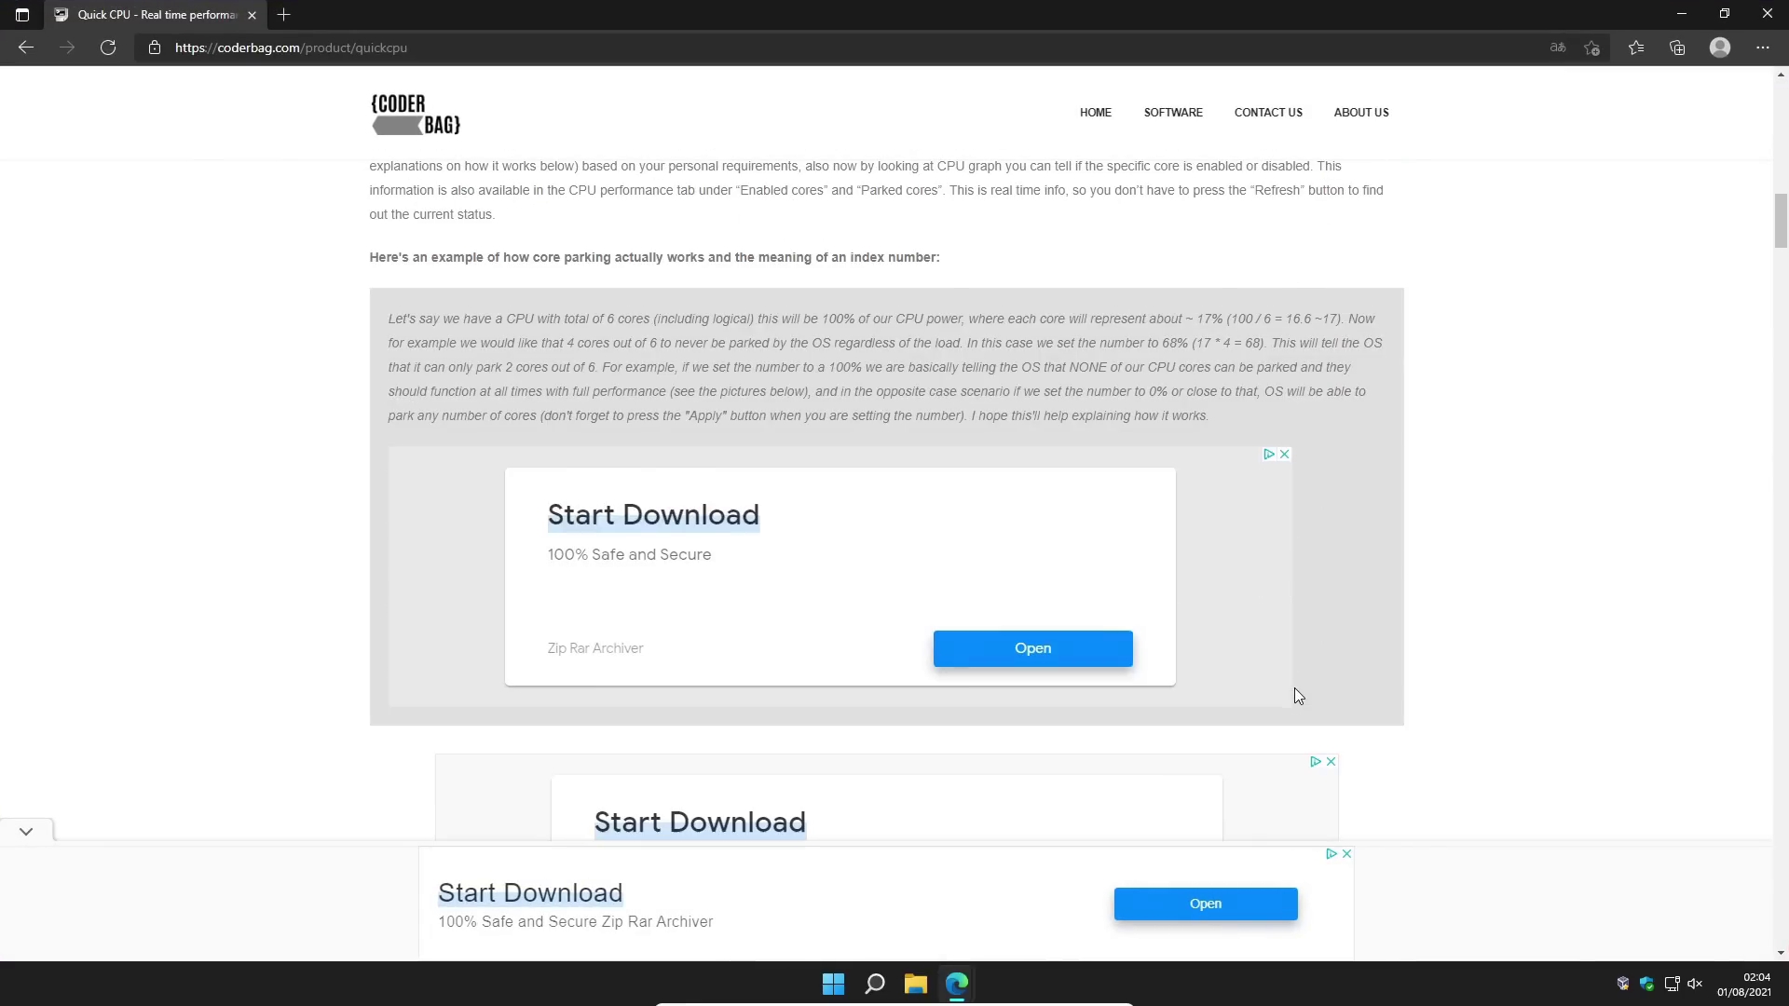
scroll(1118, 639, "down", 20)
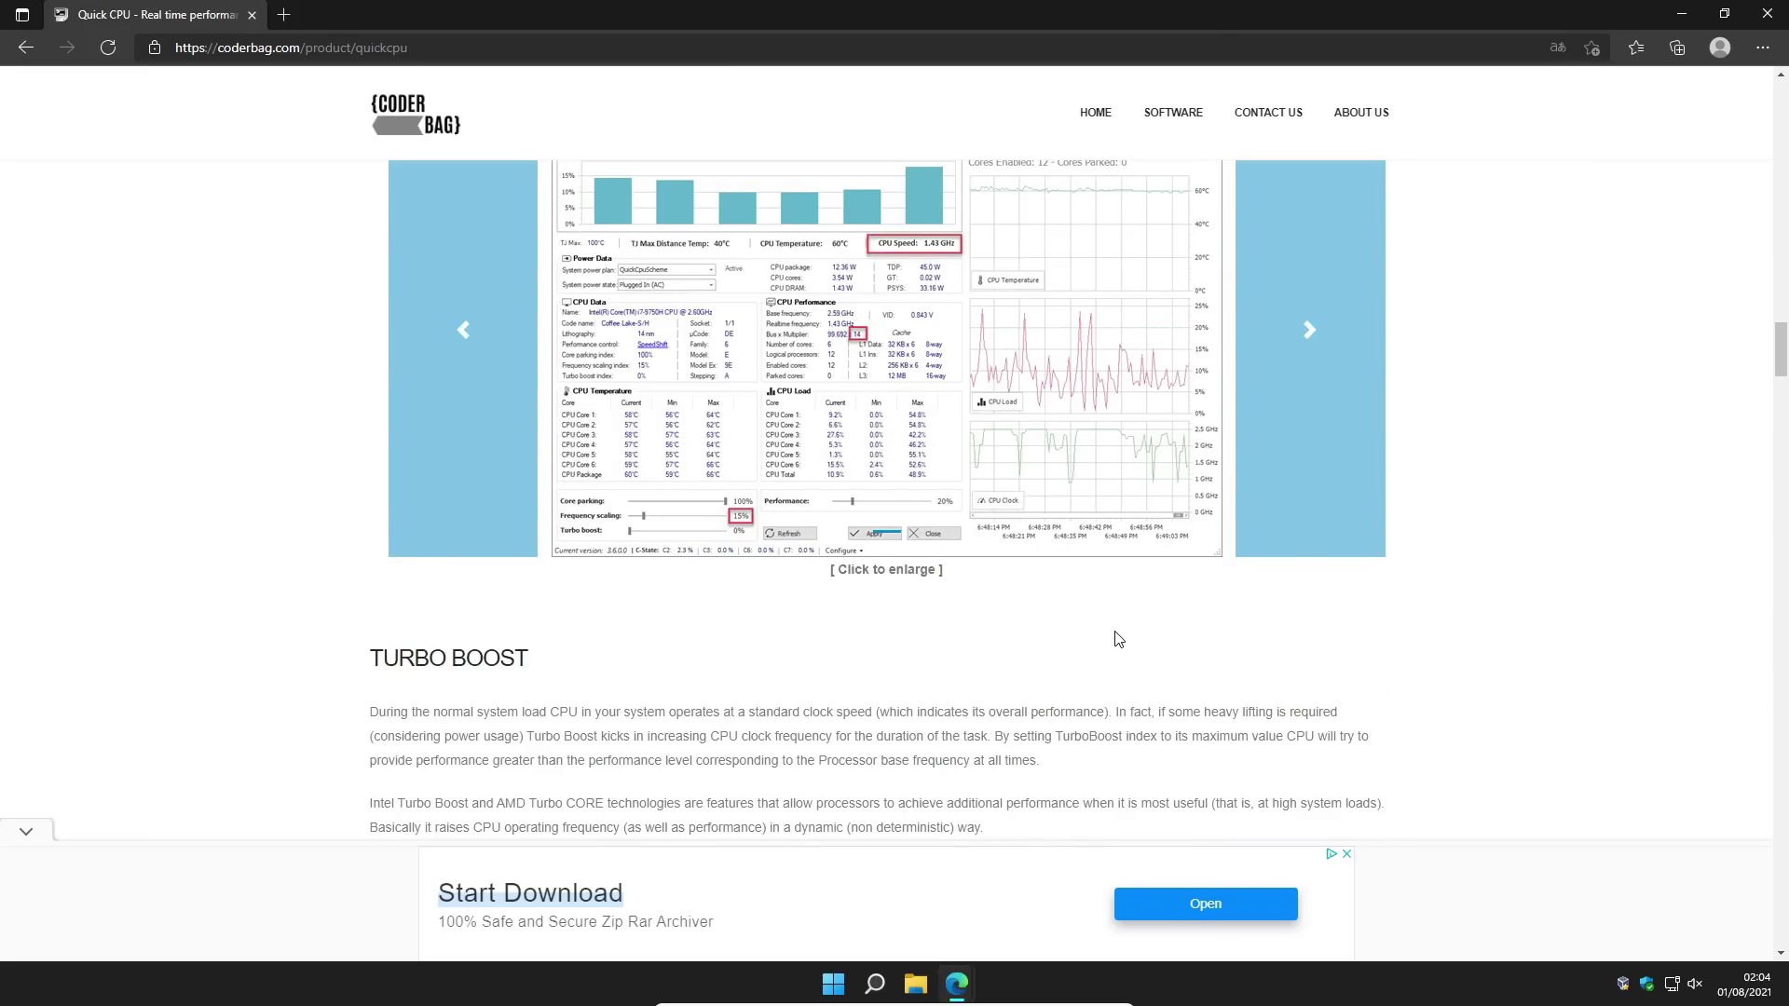
scroll(1117, 637, "down", 20)
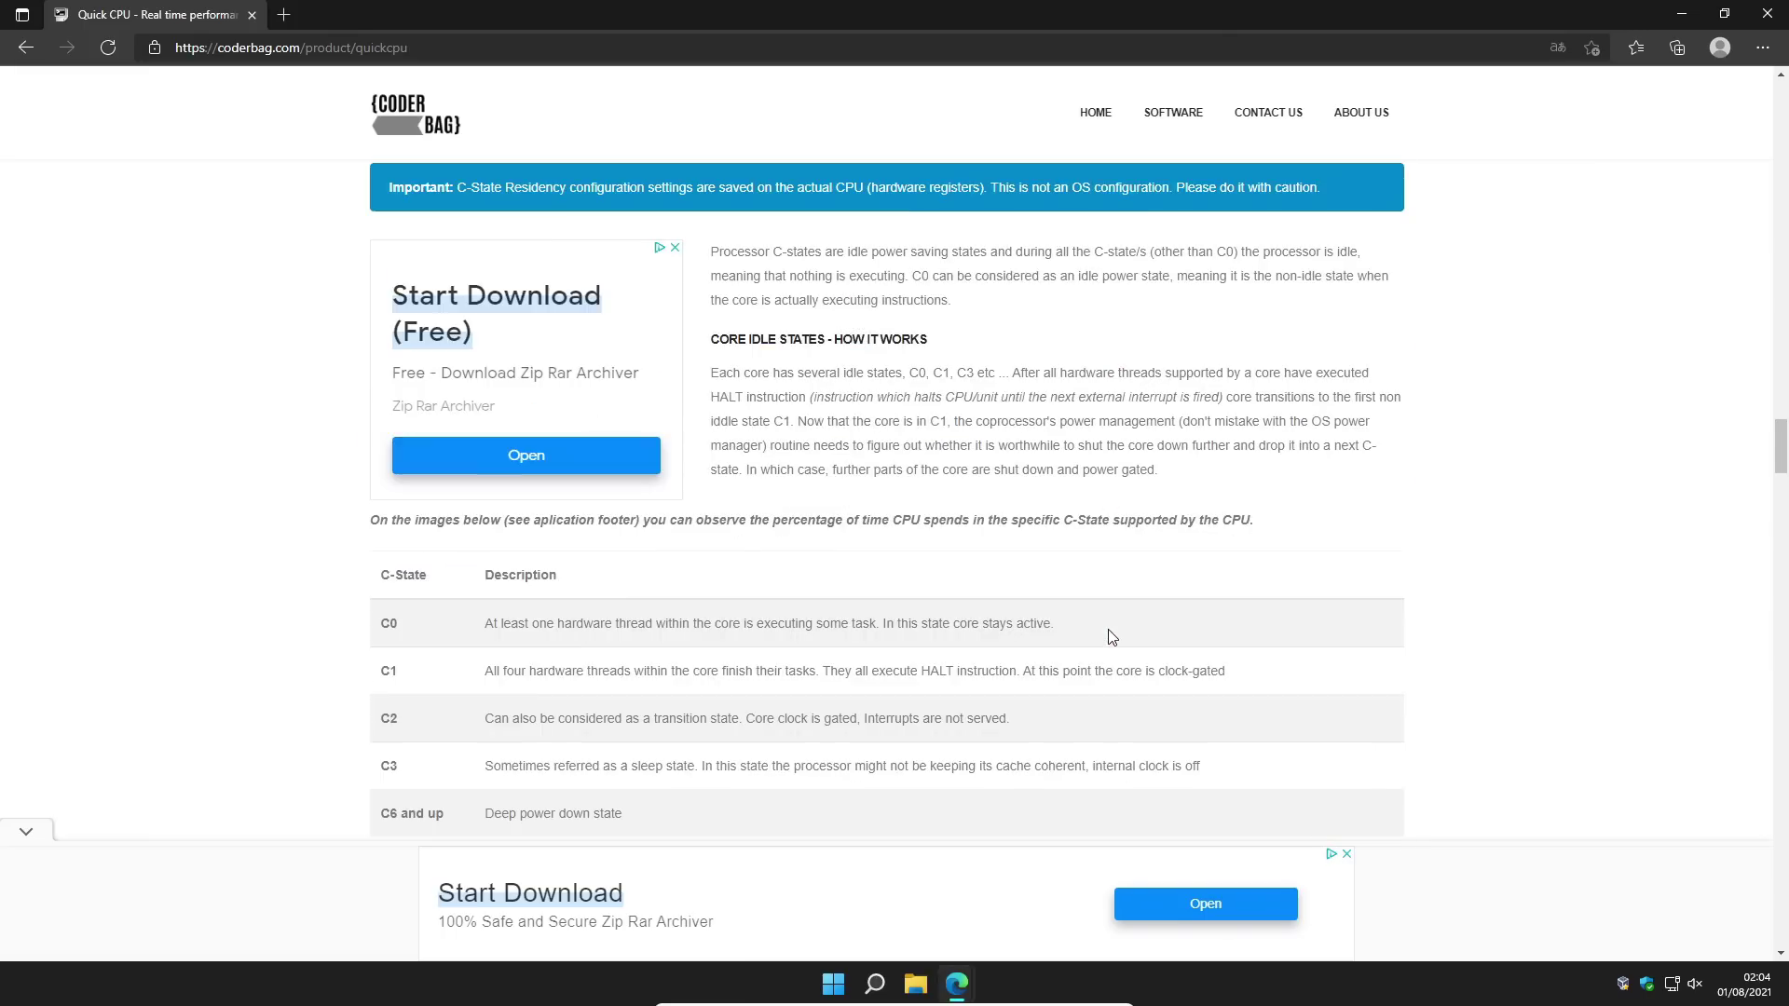
scroll(1101, 639, "down", 20)
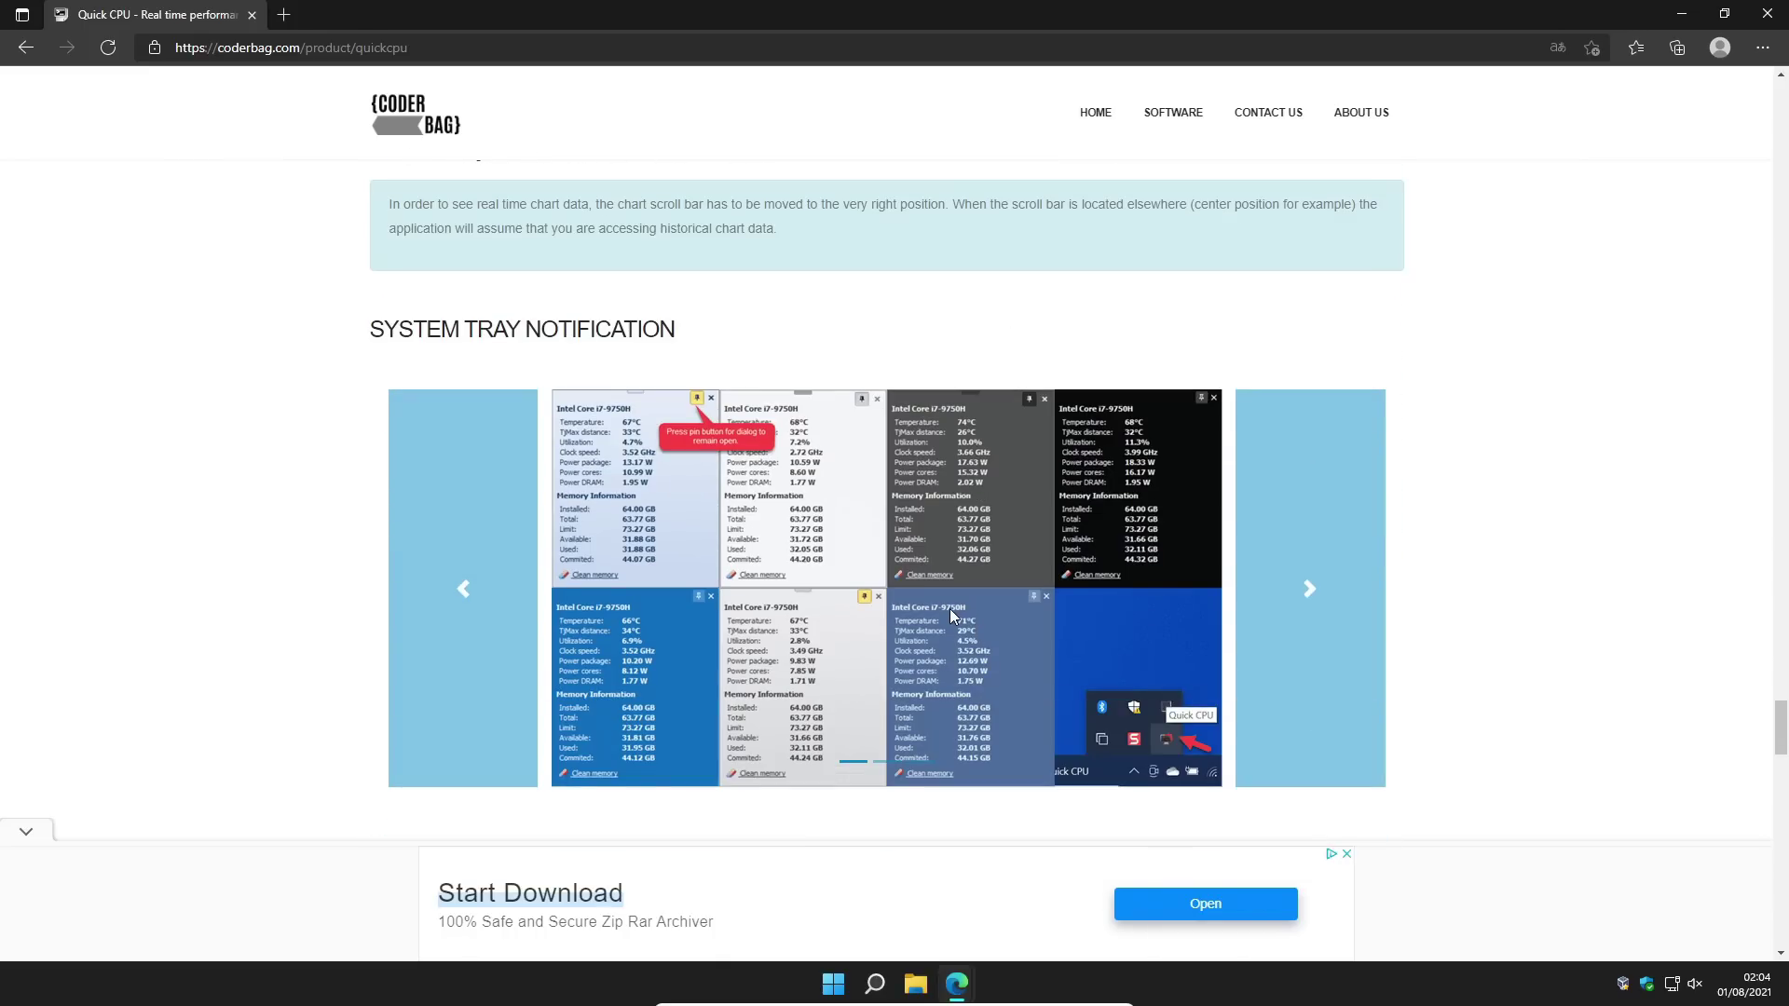
scroll(947, 604, "down", 10)
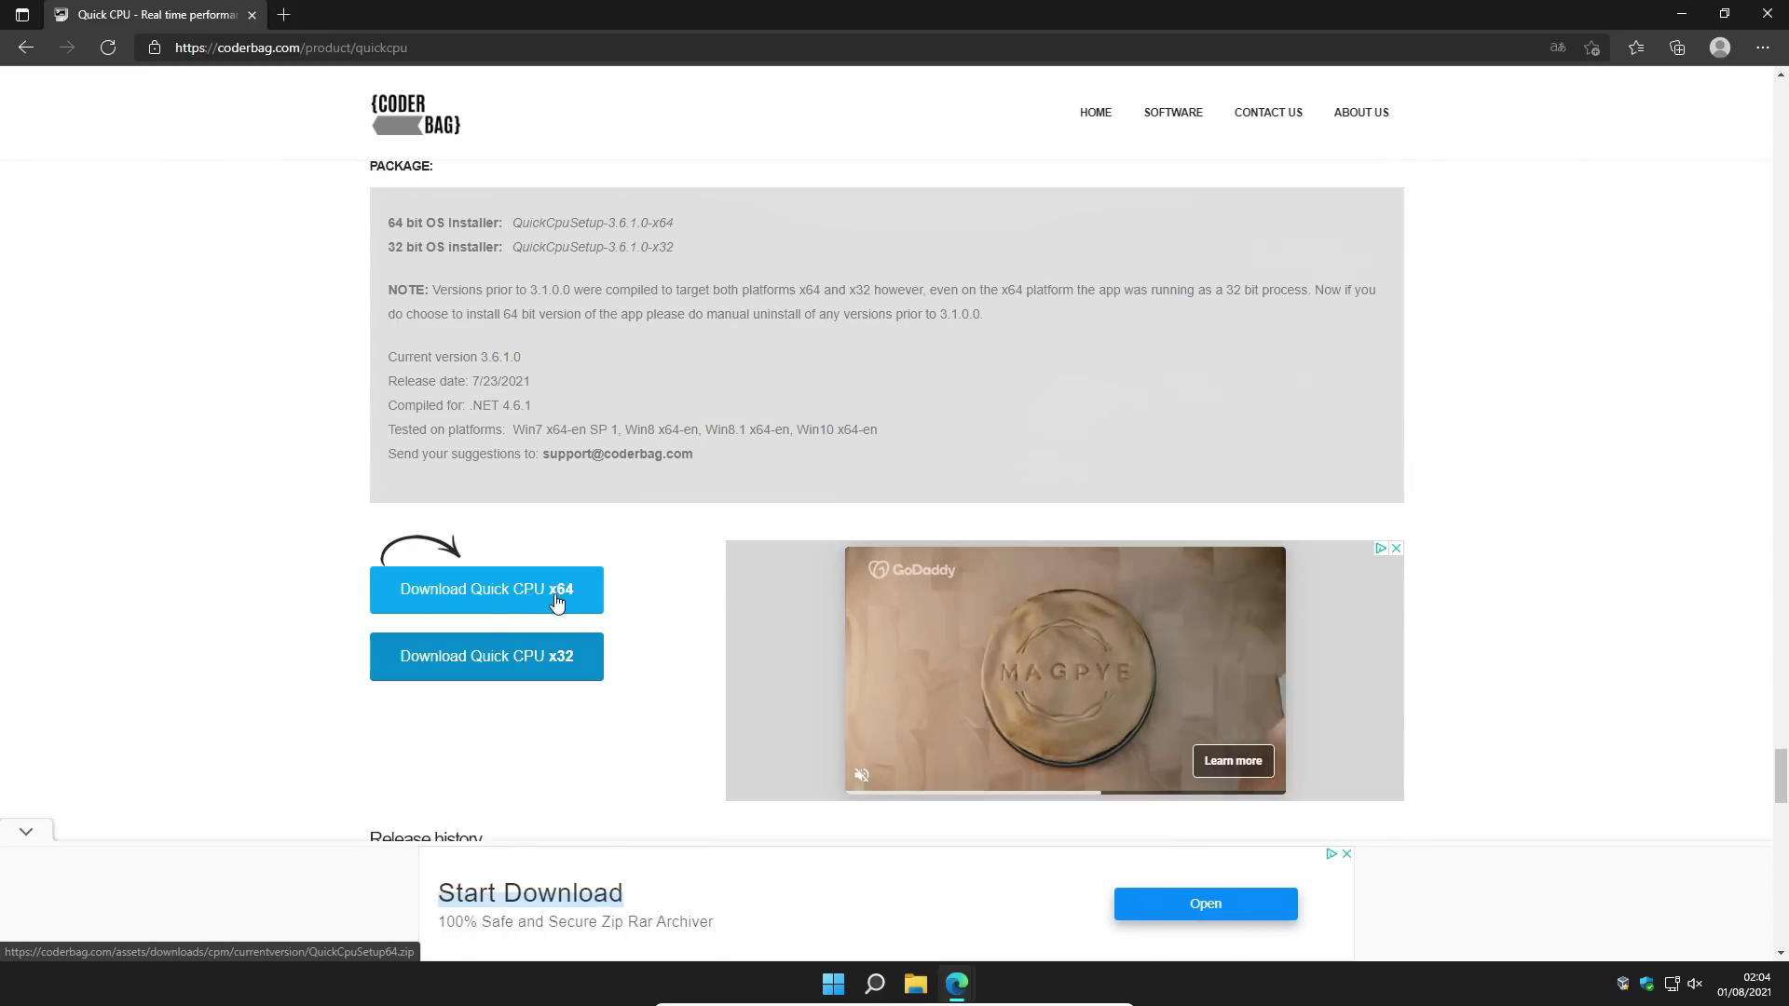
left_click(421, 593)
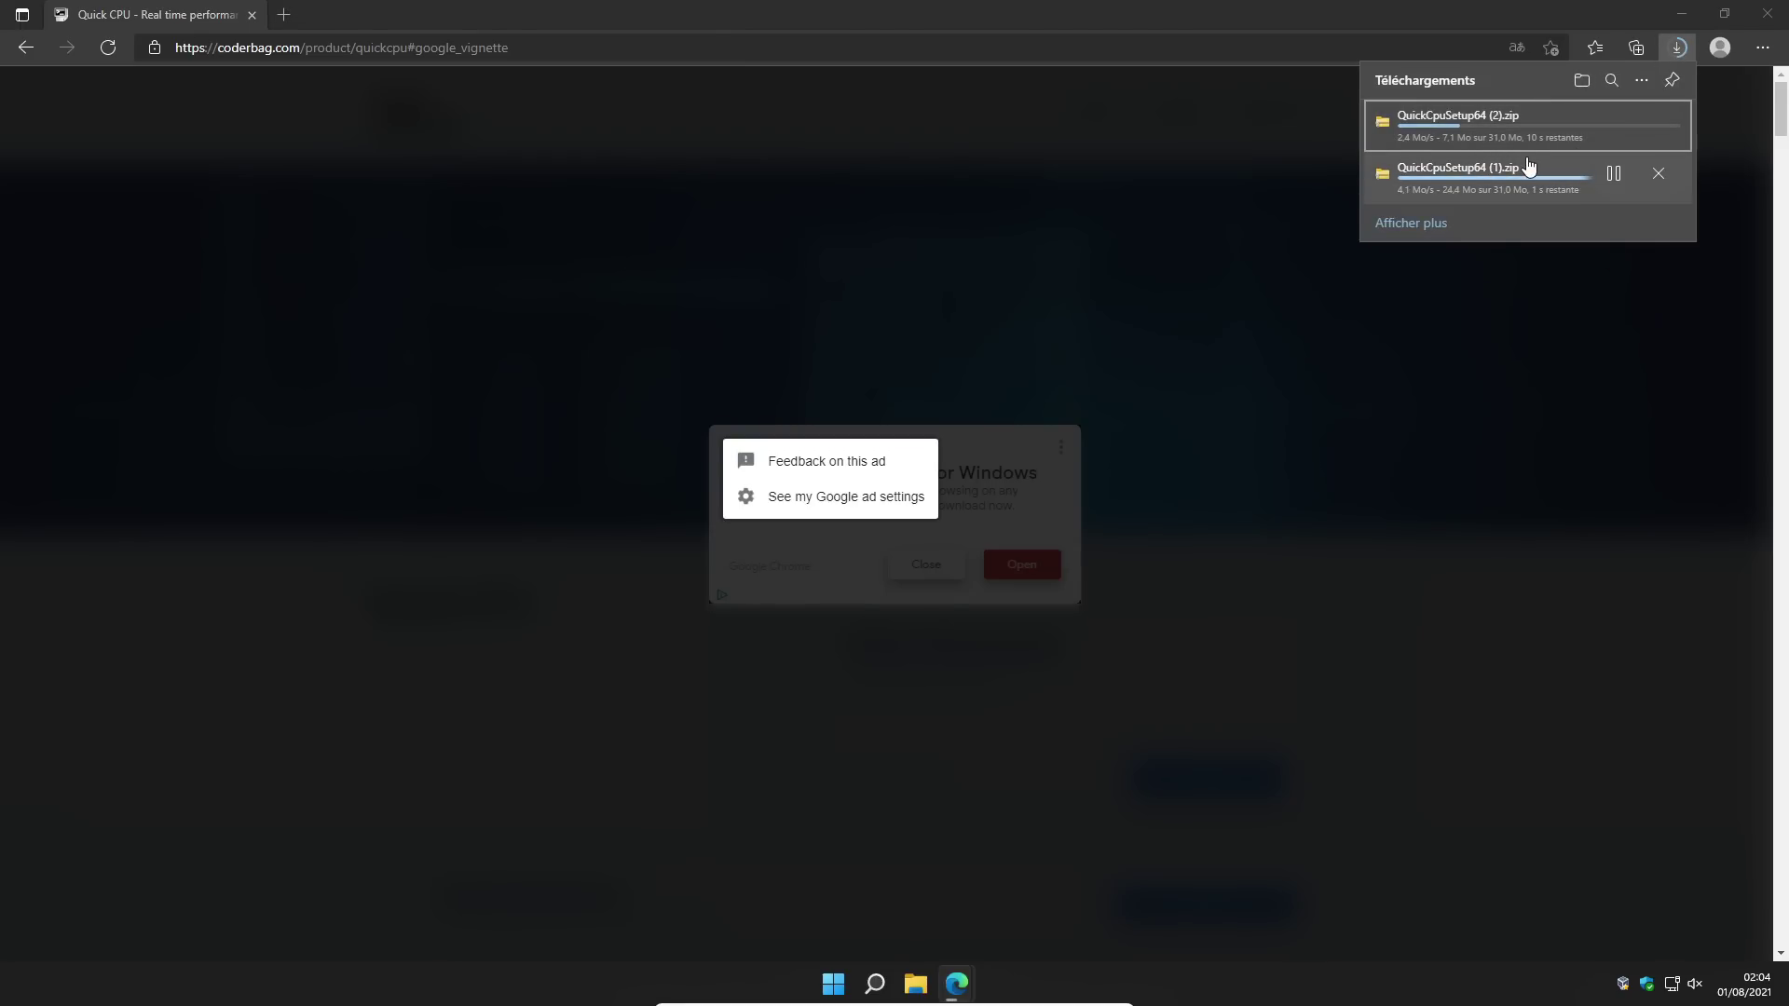
Step: Launch the QuickCpuSetup-3.6.1.0-x64 installer from the downloaded QuickCpuSetup64 (1).zip archive, closing the browser and folder windows
left_click(1614, 122)
left_click(1484, 186)
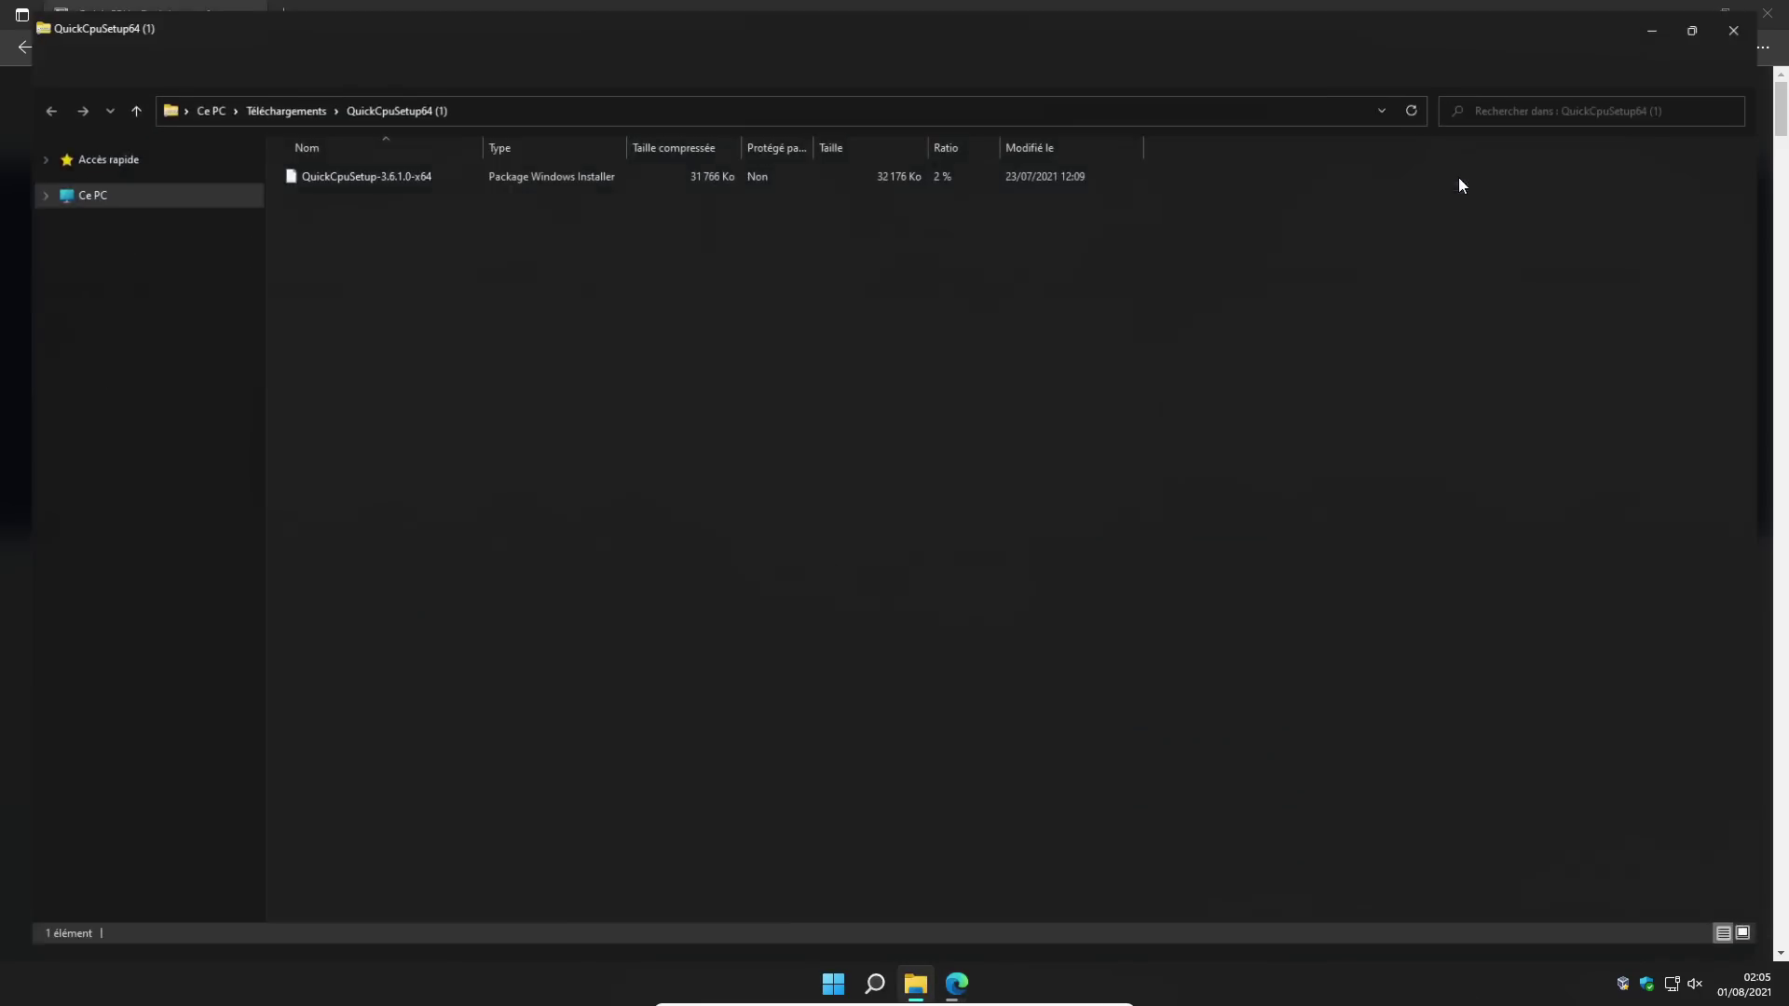
left_click(1724, 13)
left_click(1767, 13)
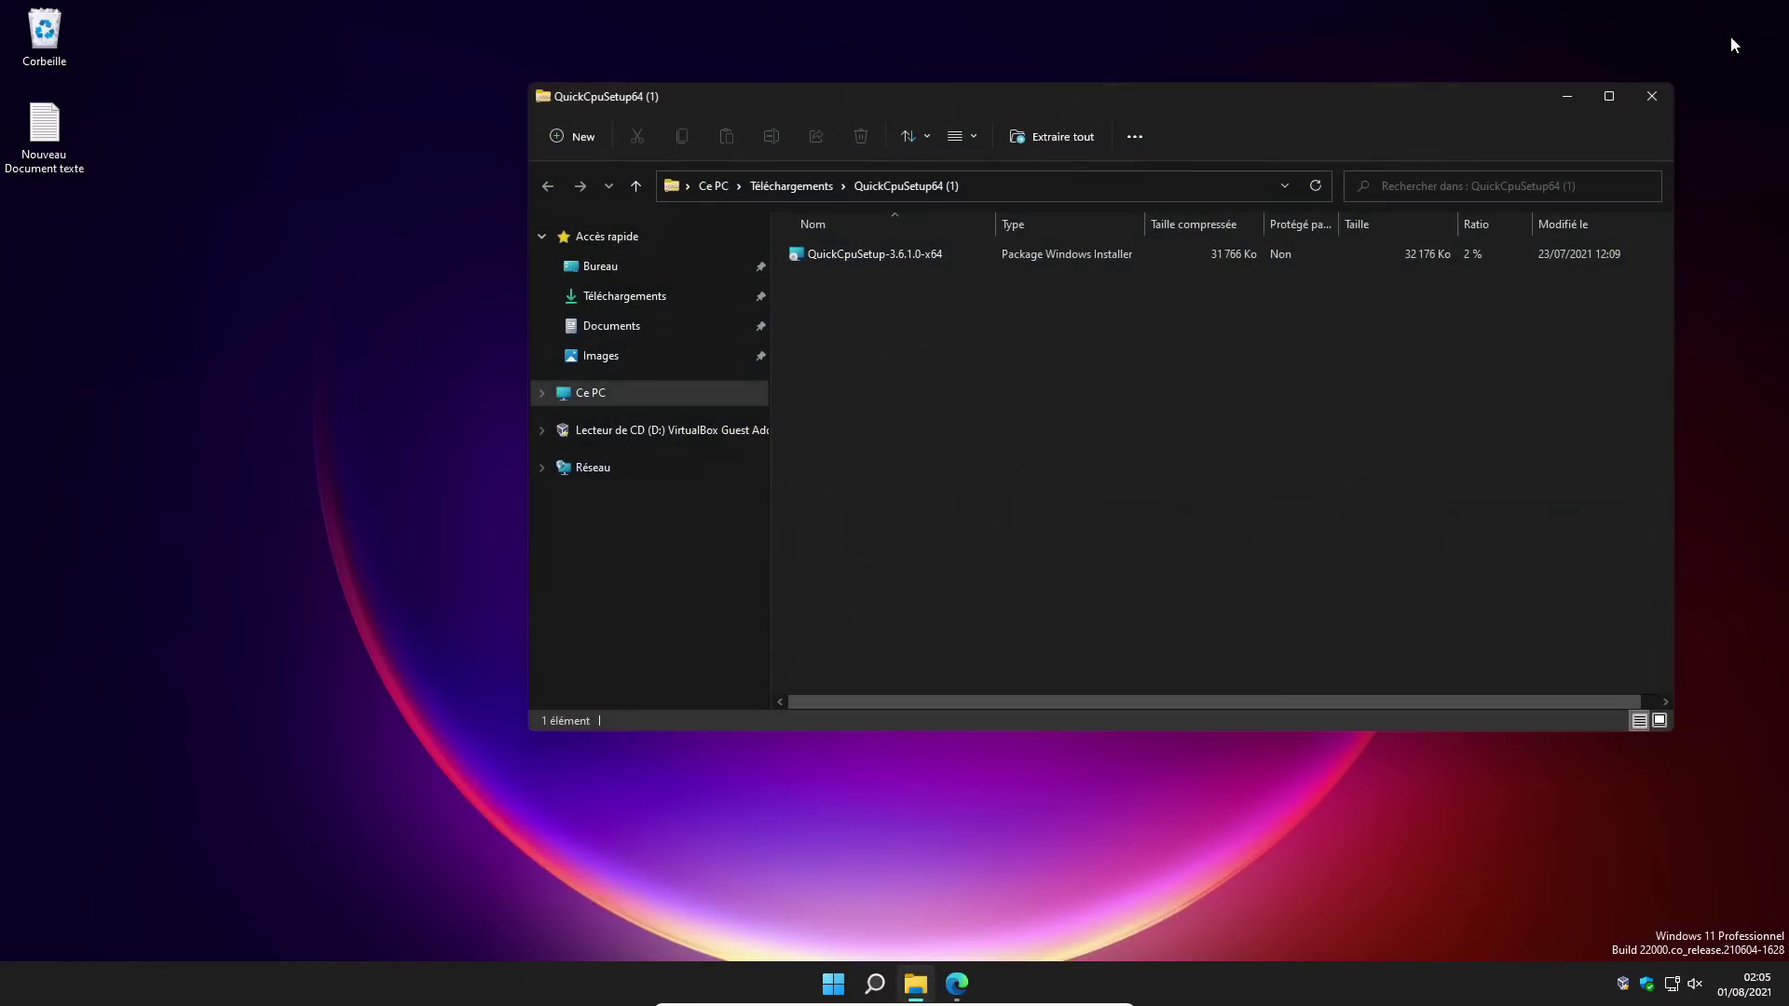
left_click_drag(1490, 108, 1430, 103)
left_click(853, 259)
double_click(857, 254)
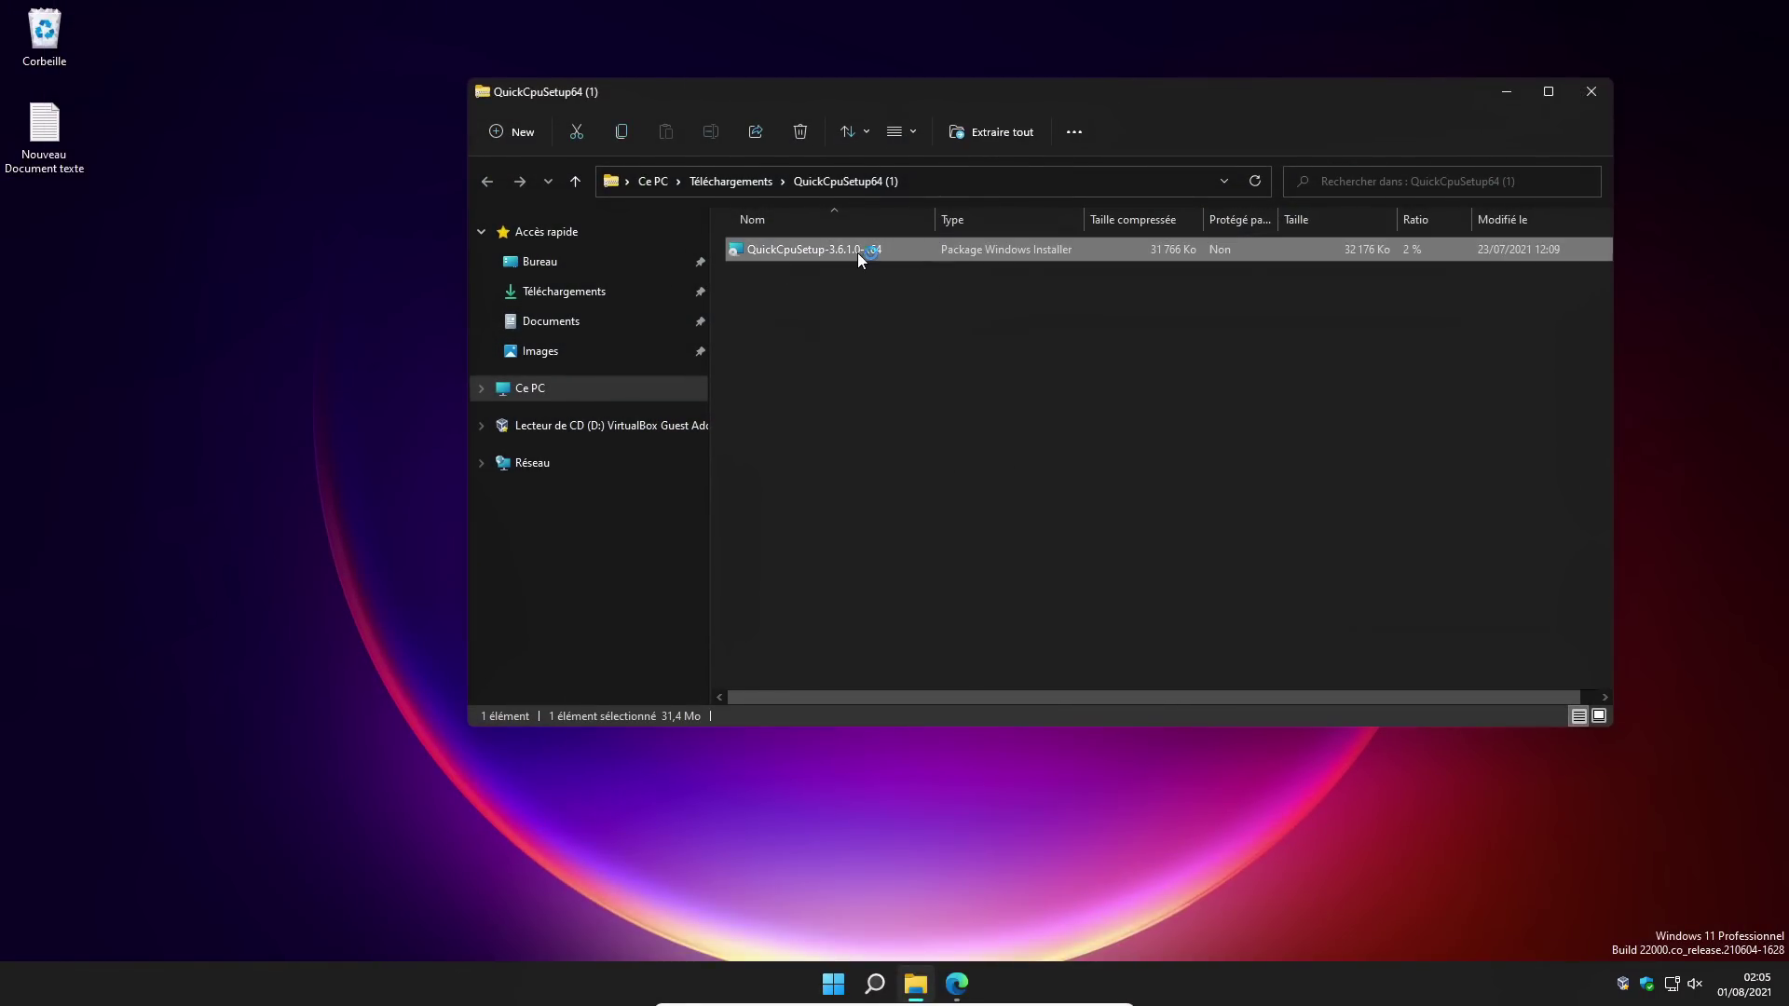
left_click(1608, 88)
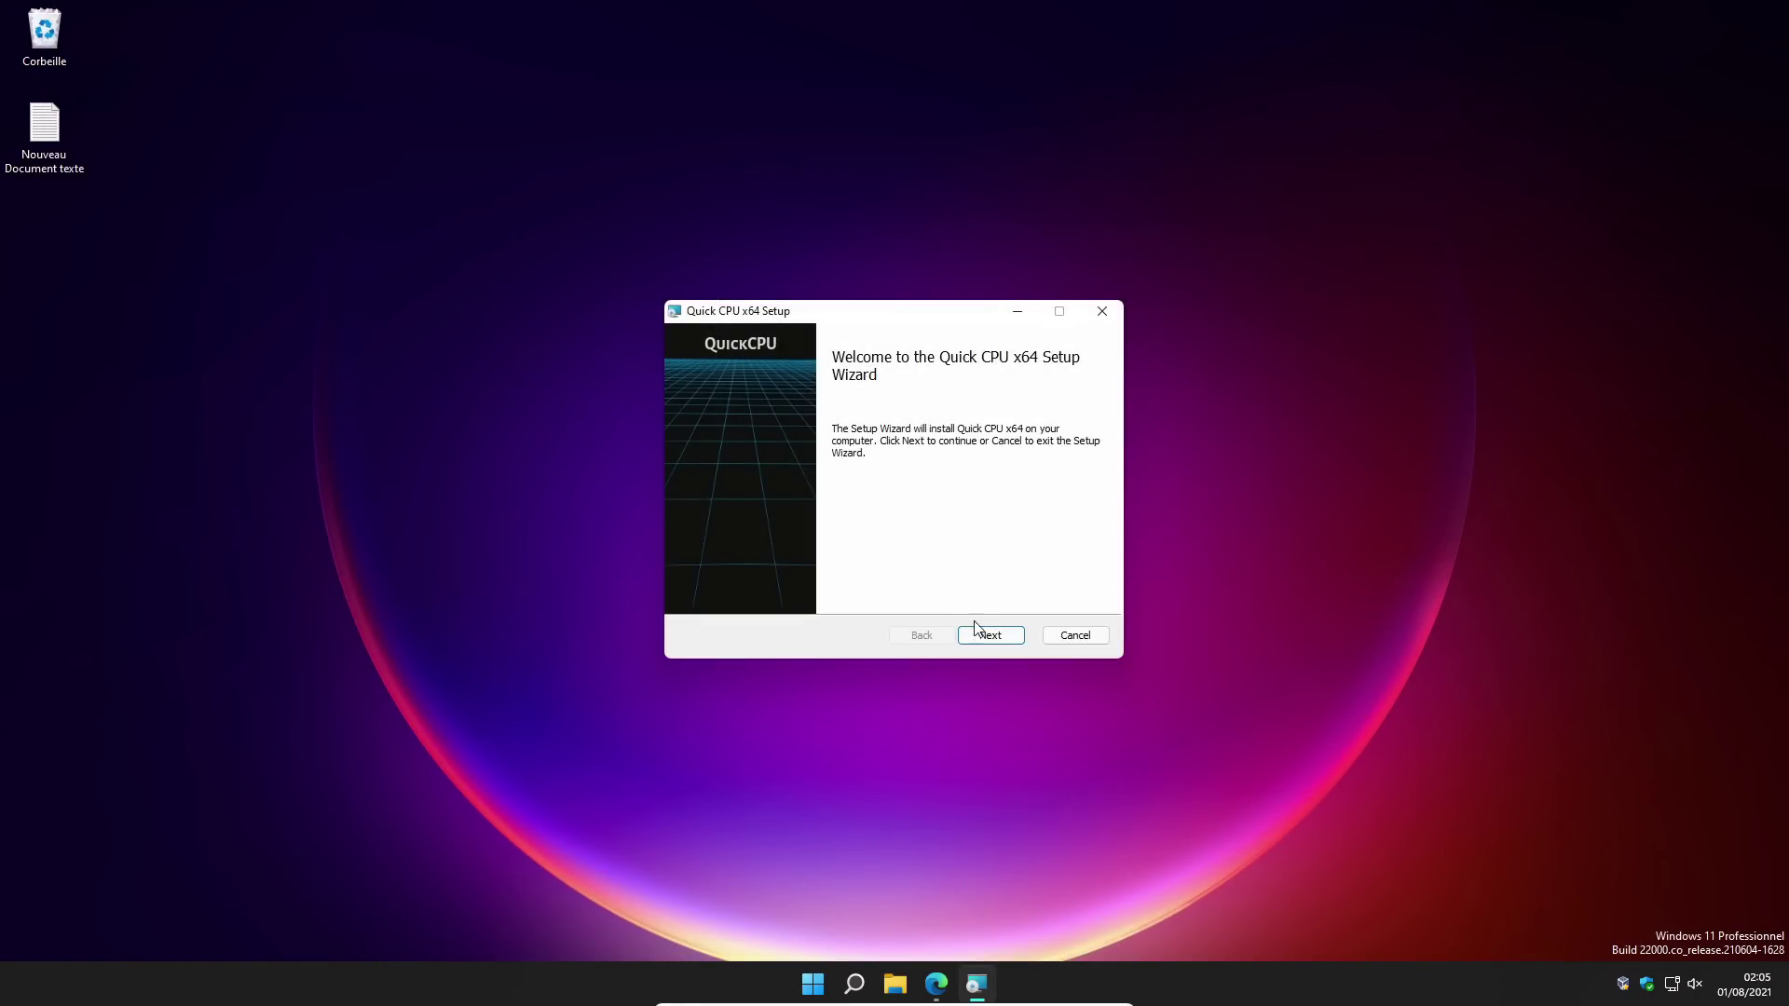
Step: Install Quick CPU x64 with the license terms accepted and the default options, and launch it on finishing
left_click(993, 637)
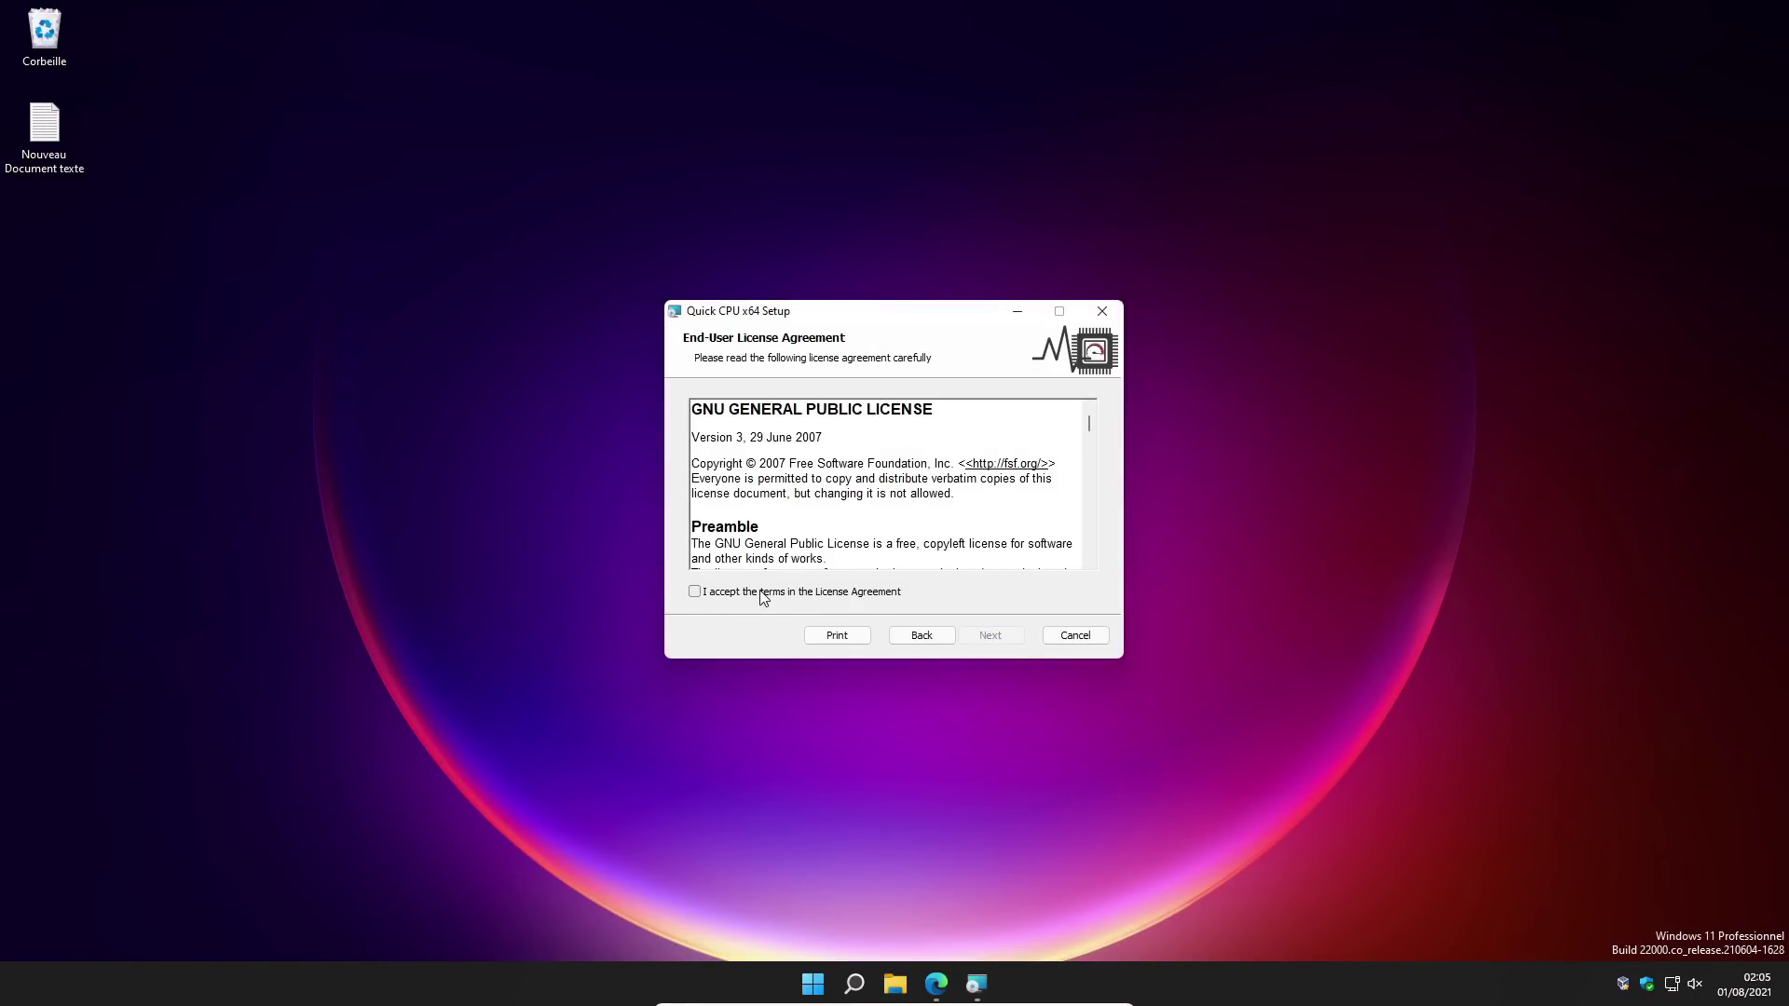
left_click(760, 595)
left_click(984, 638)
left_click(988, 636)
left_click(982, 634)
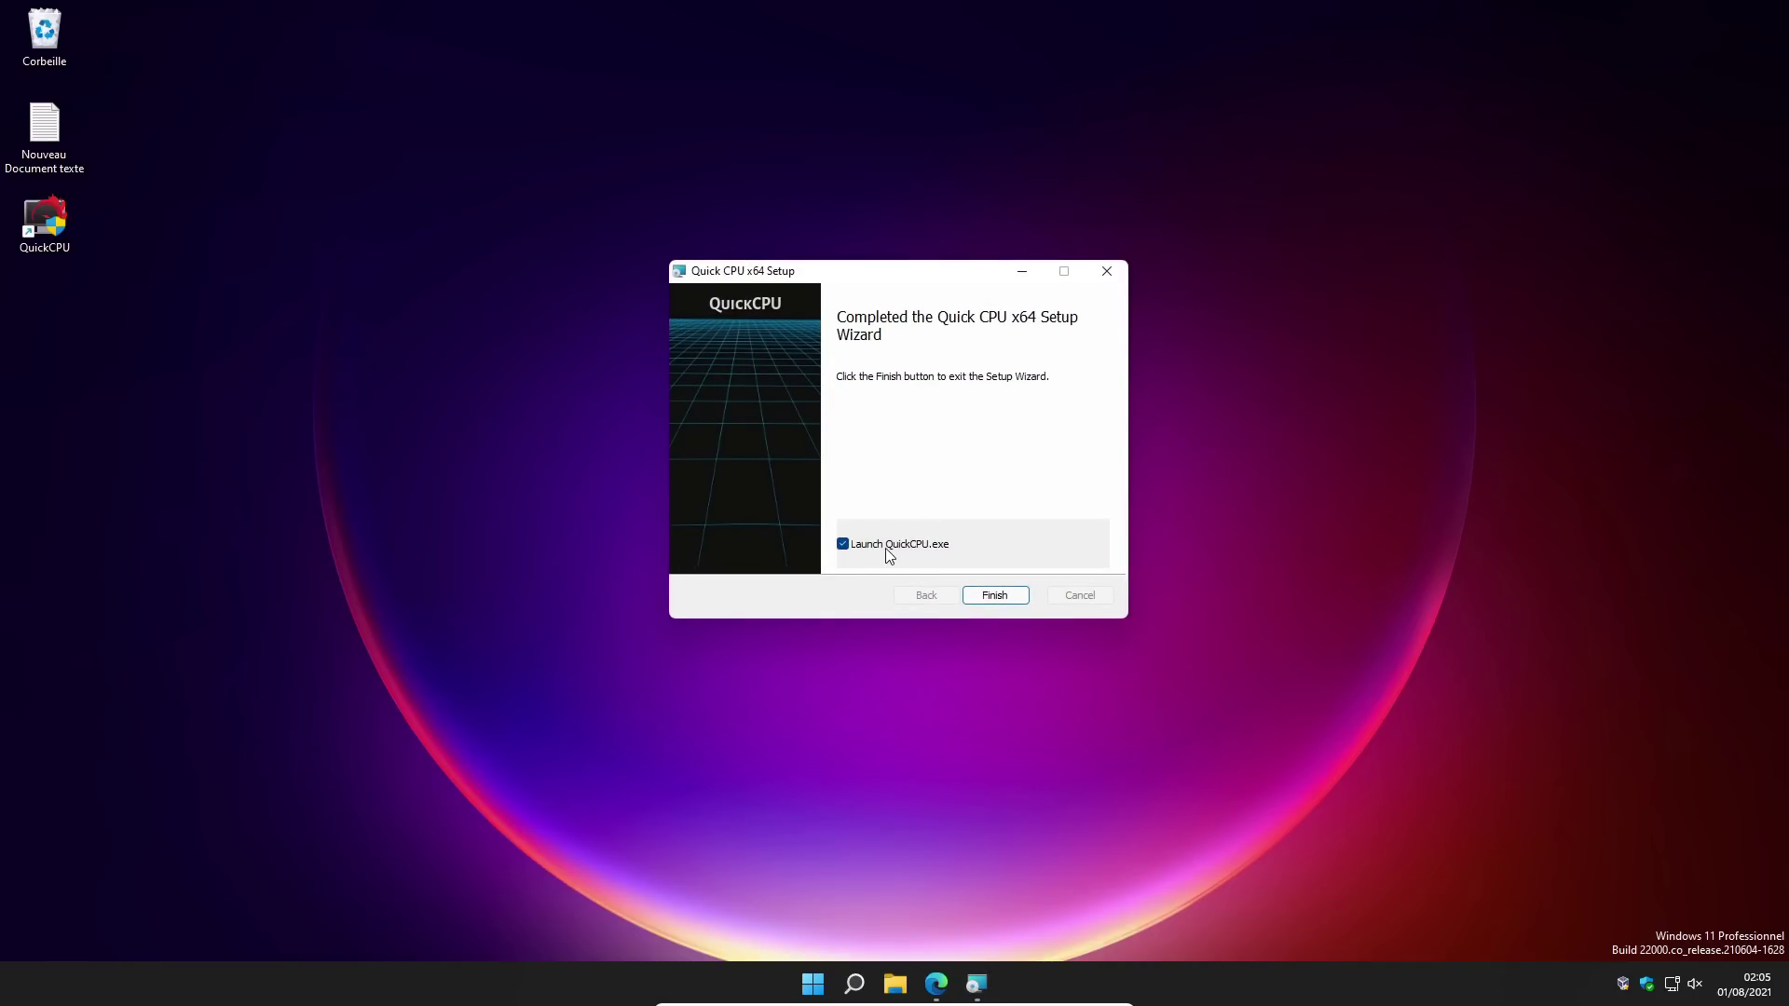
left_click(995, 596)
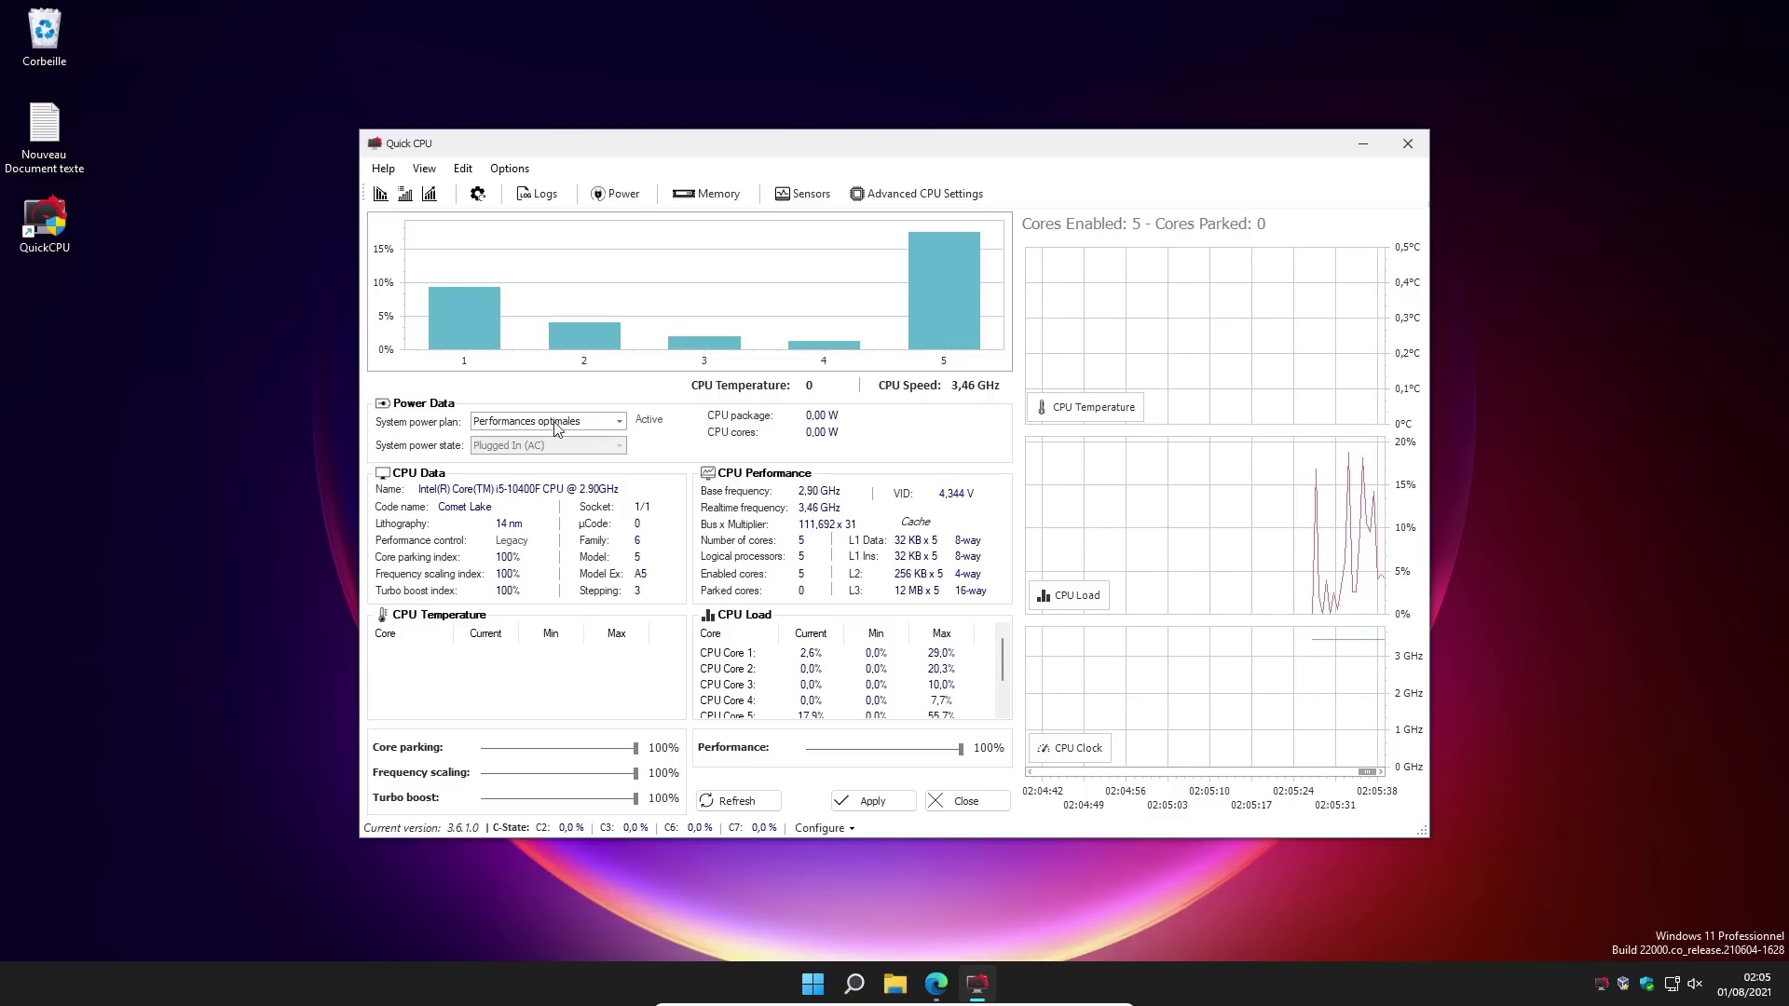
Step: Select Performances élevées as the system power plan in Quick CPU, and switch back to Performances optimales
left_click(615, 424)
left_click(615, 424)
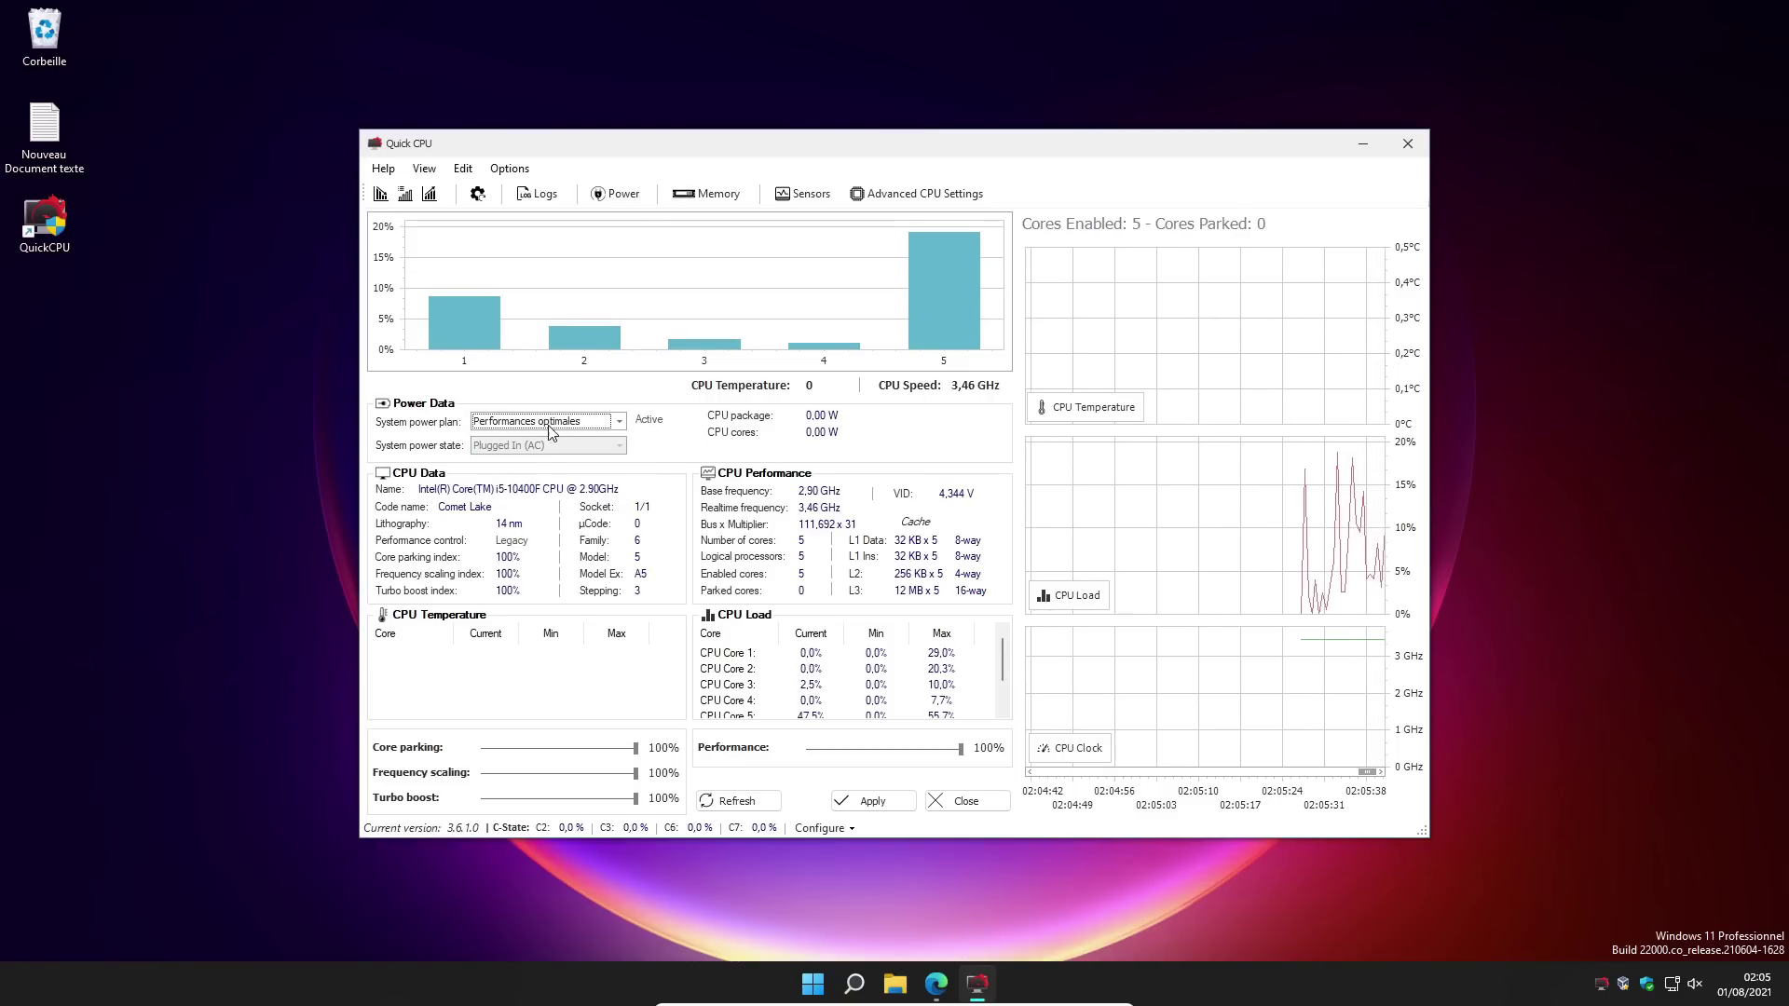
left_click(601, 424)
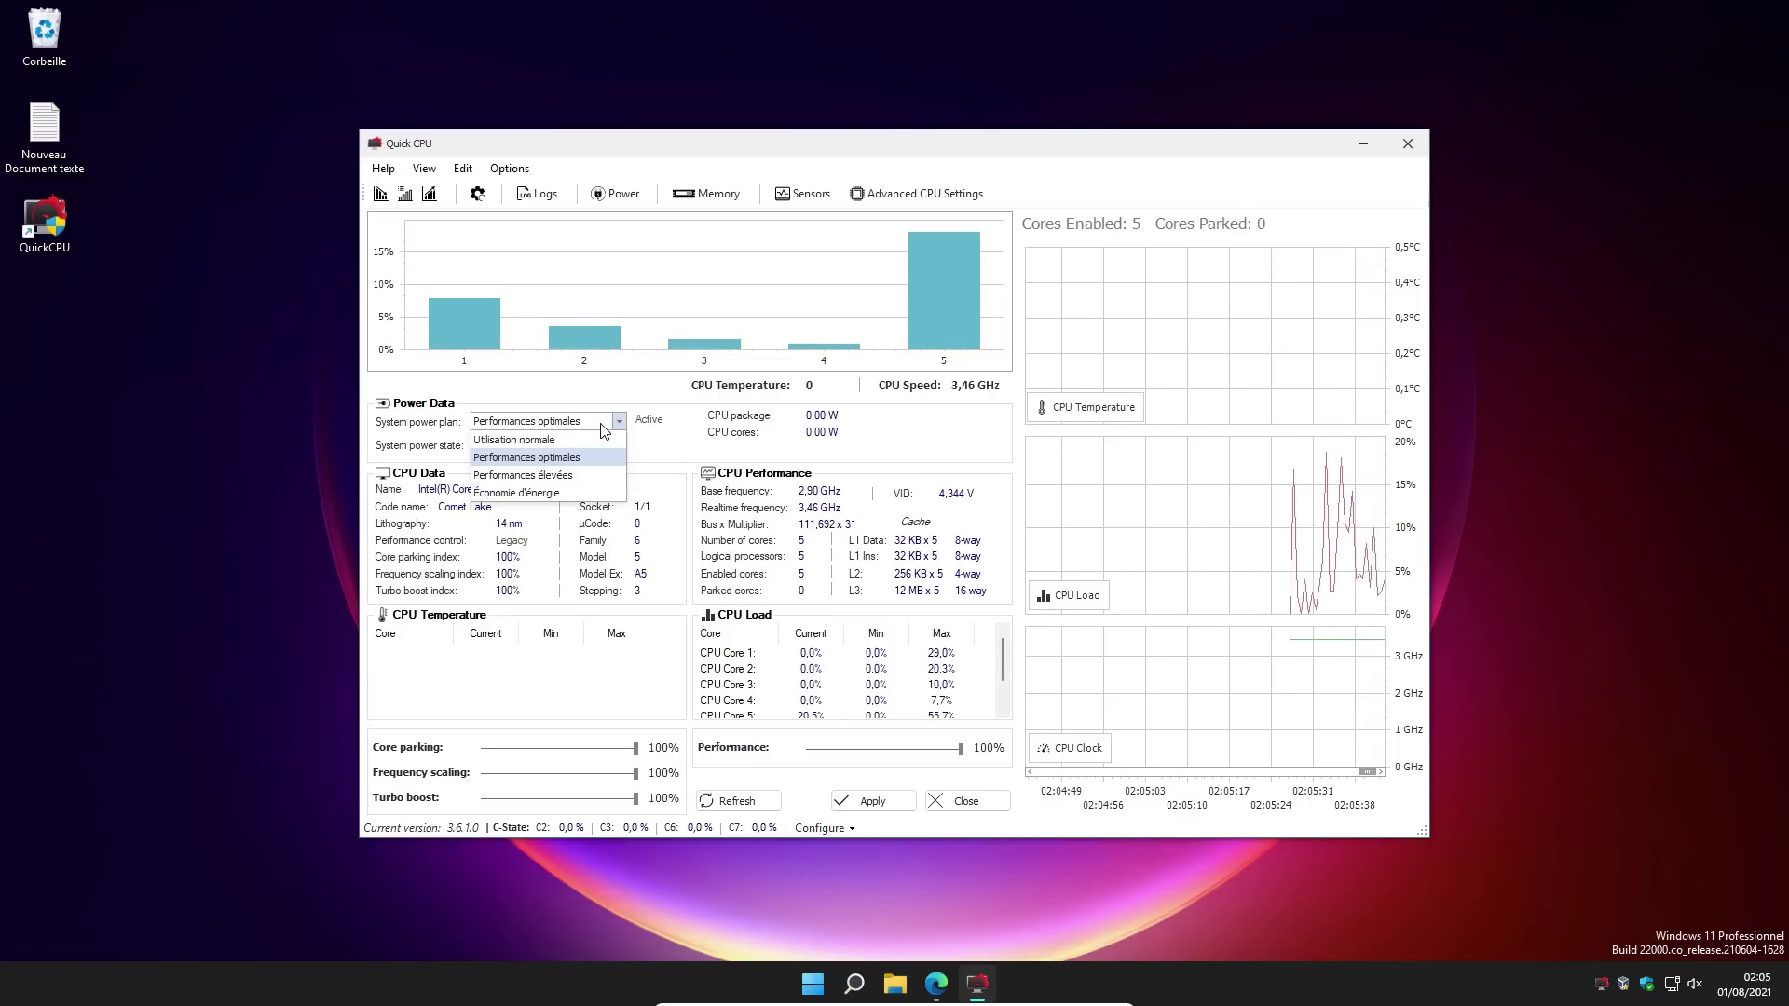
left_click(547, 477)
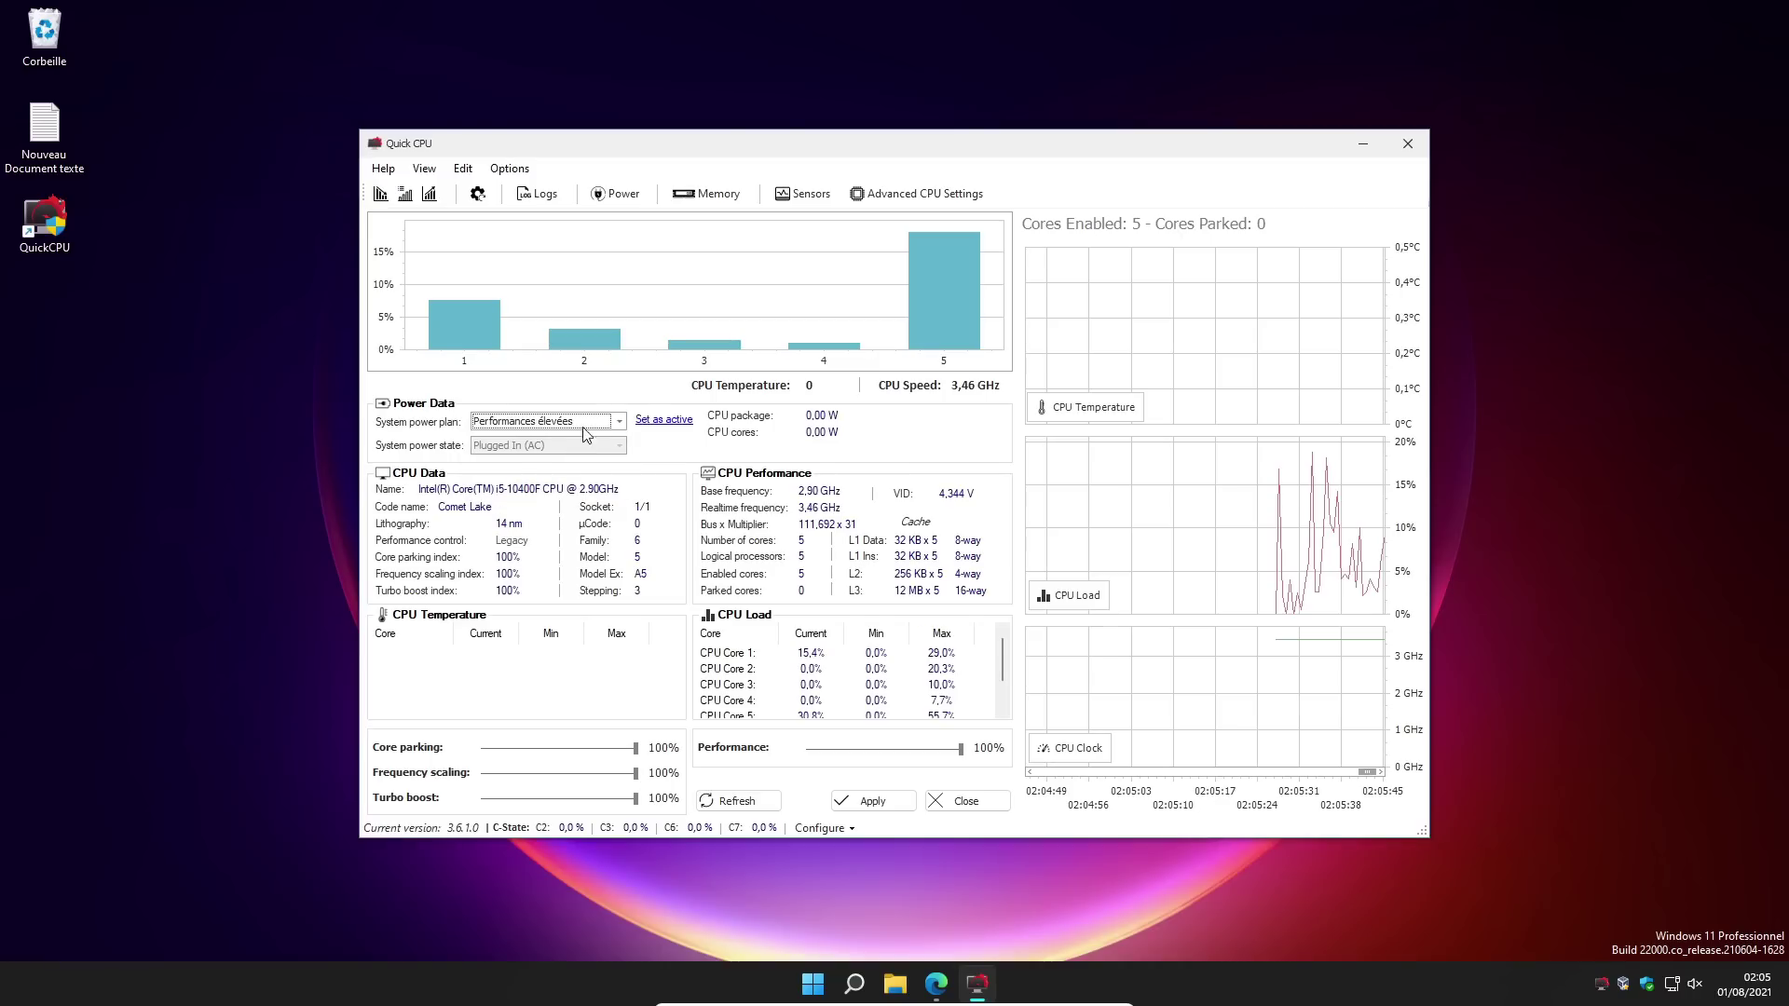
left_click(561, 424)
left_click(541, 458)
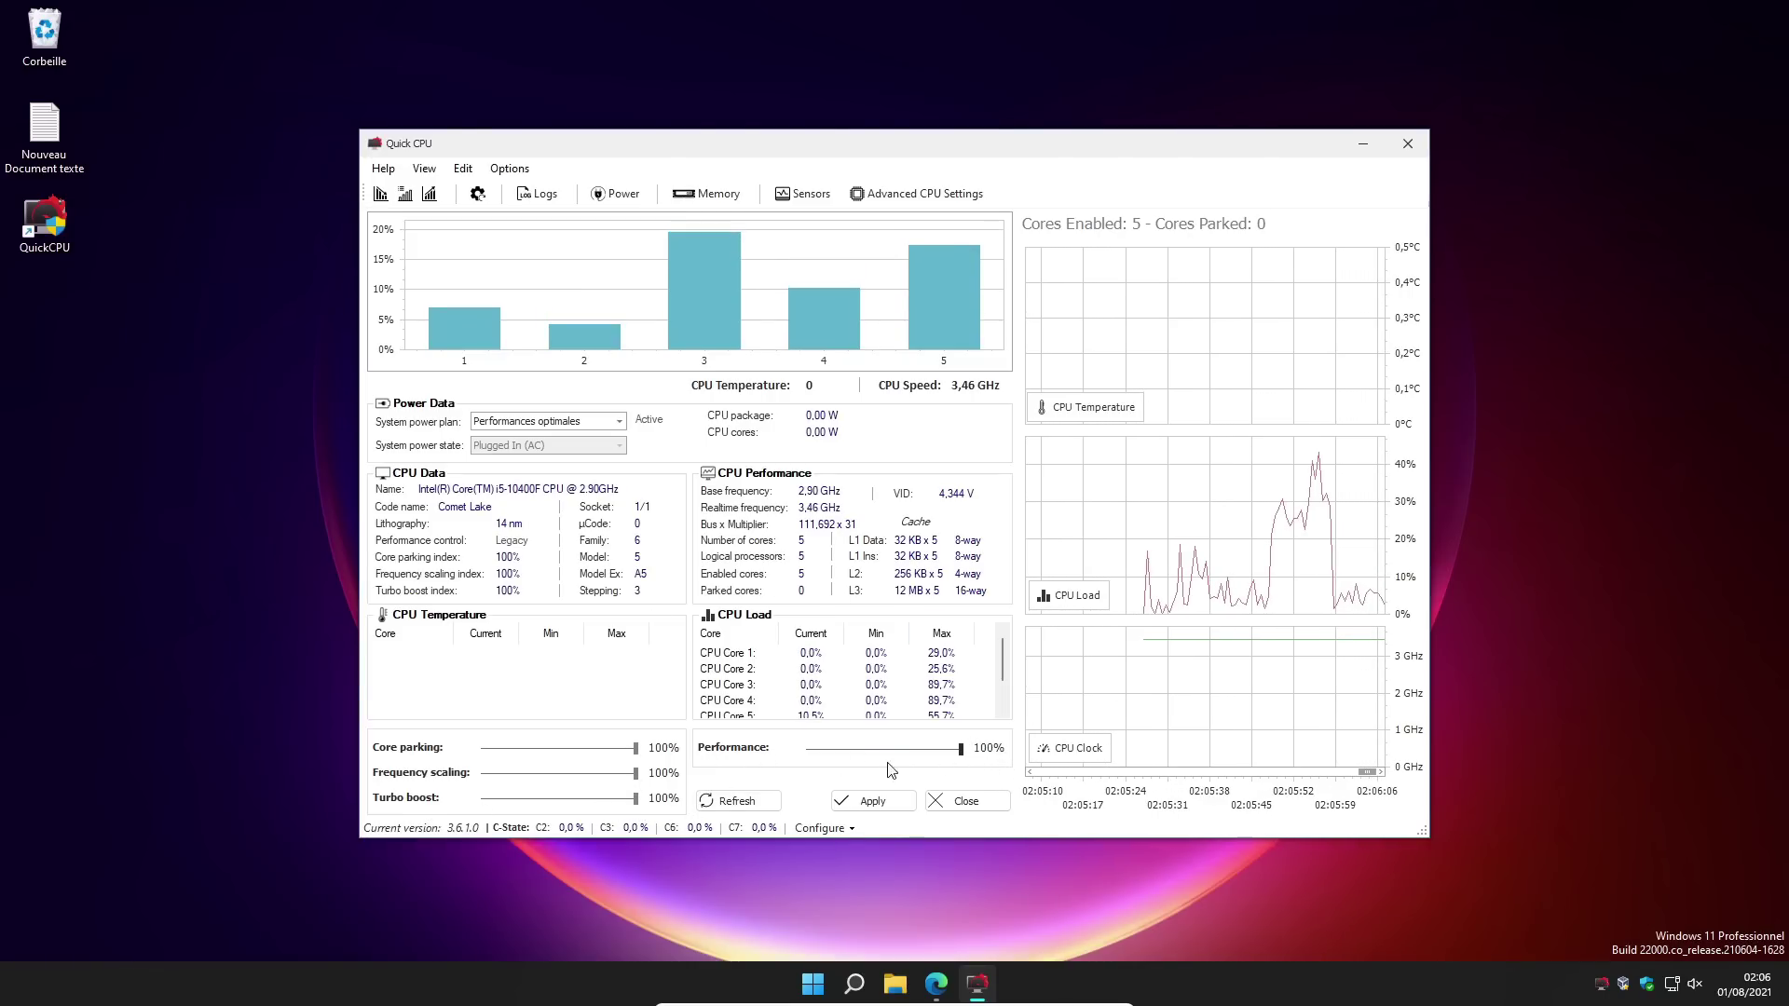
Step: Apply the current processor settings in Quick CPU and close the program
left_click(908, 794)
left_click(991, 537)
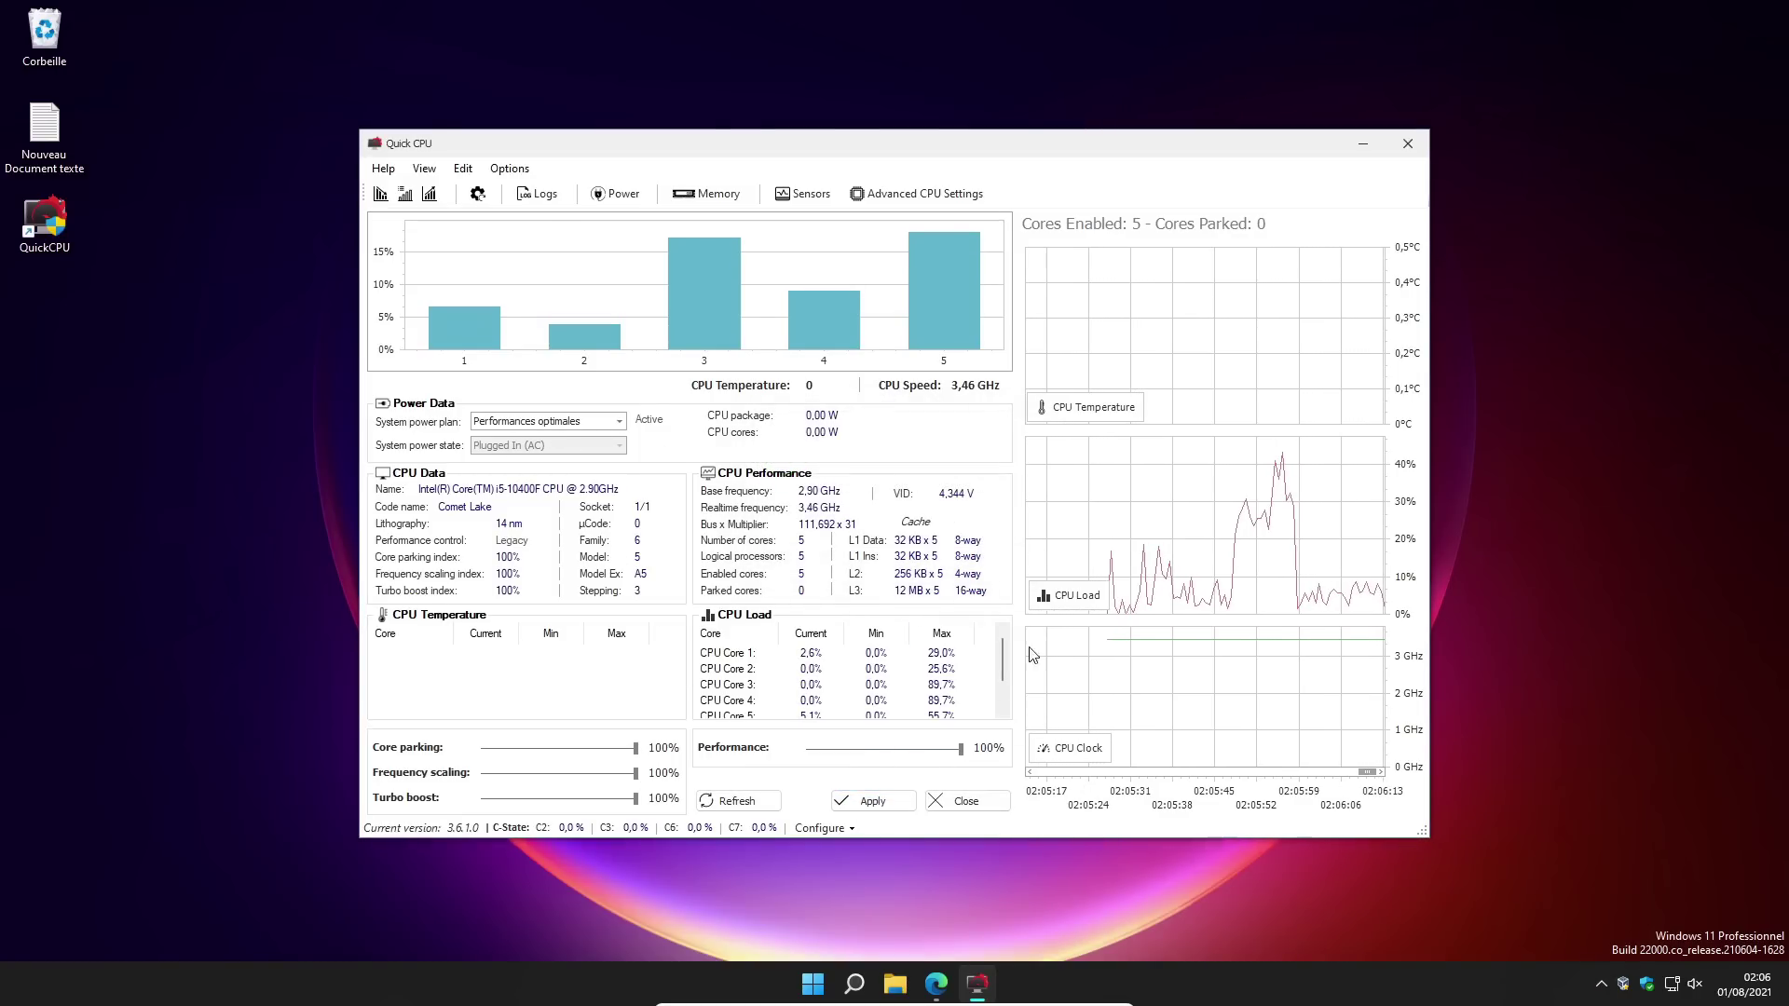
left_click(988, 803)
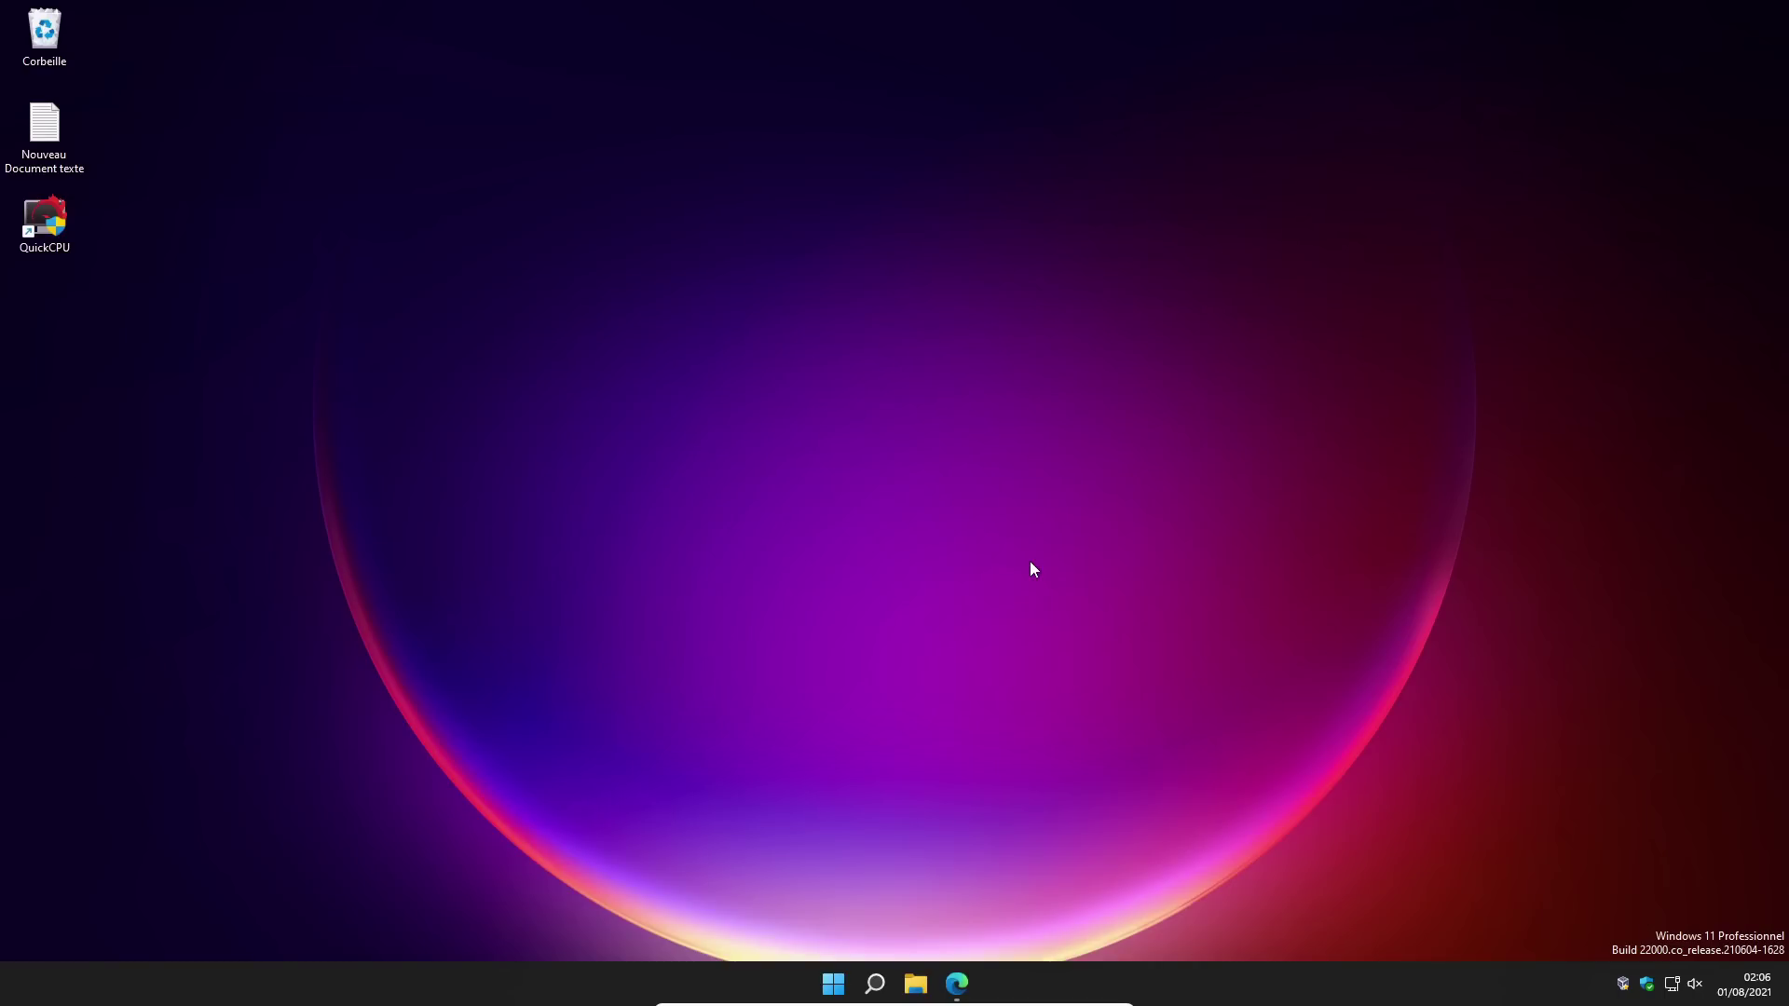
Step: Switch to Edge and download the CCleaner Free version from the CCleaner website
left_click(960, 980)
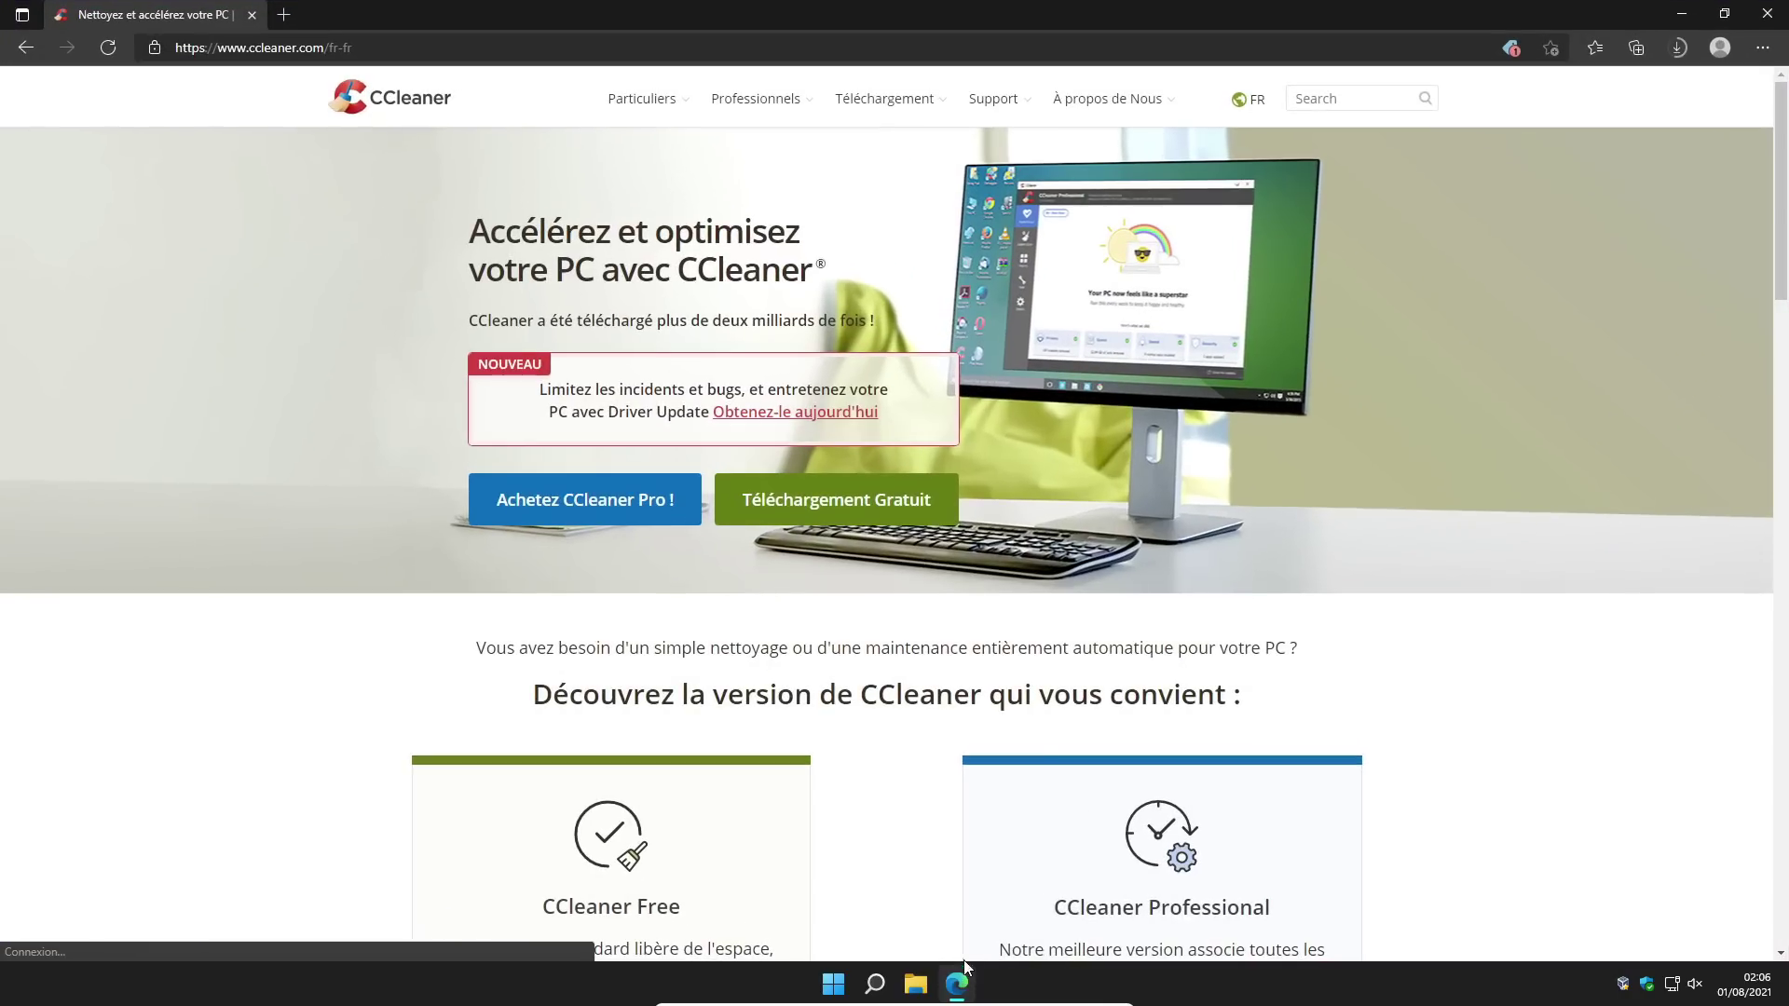
left_click(934, 514)
scroll(829, 666, "down", 5)
scroll(832, 662, "up", 4)
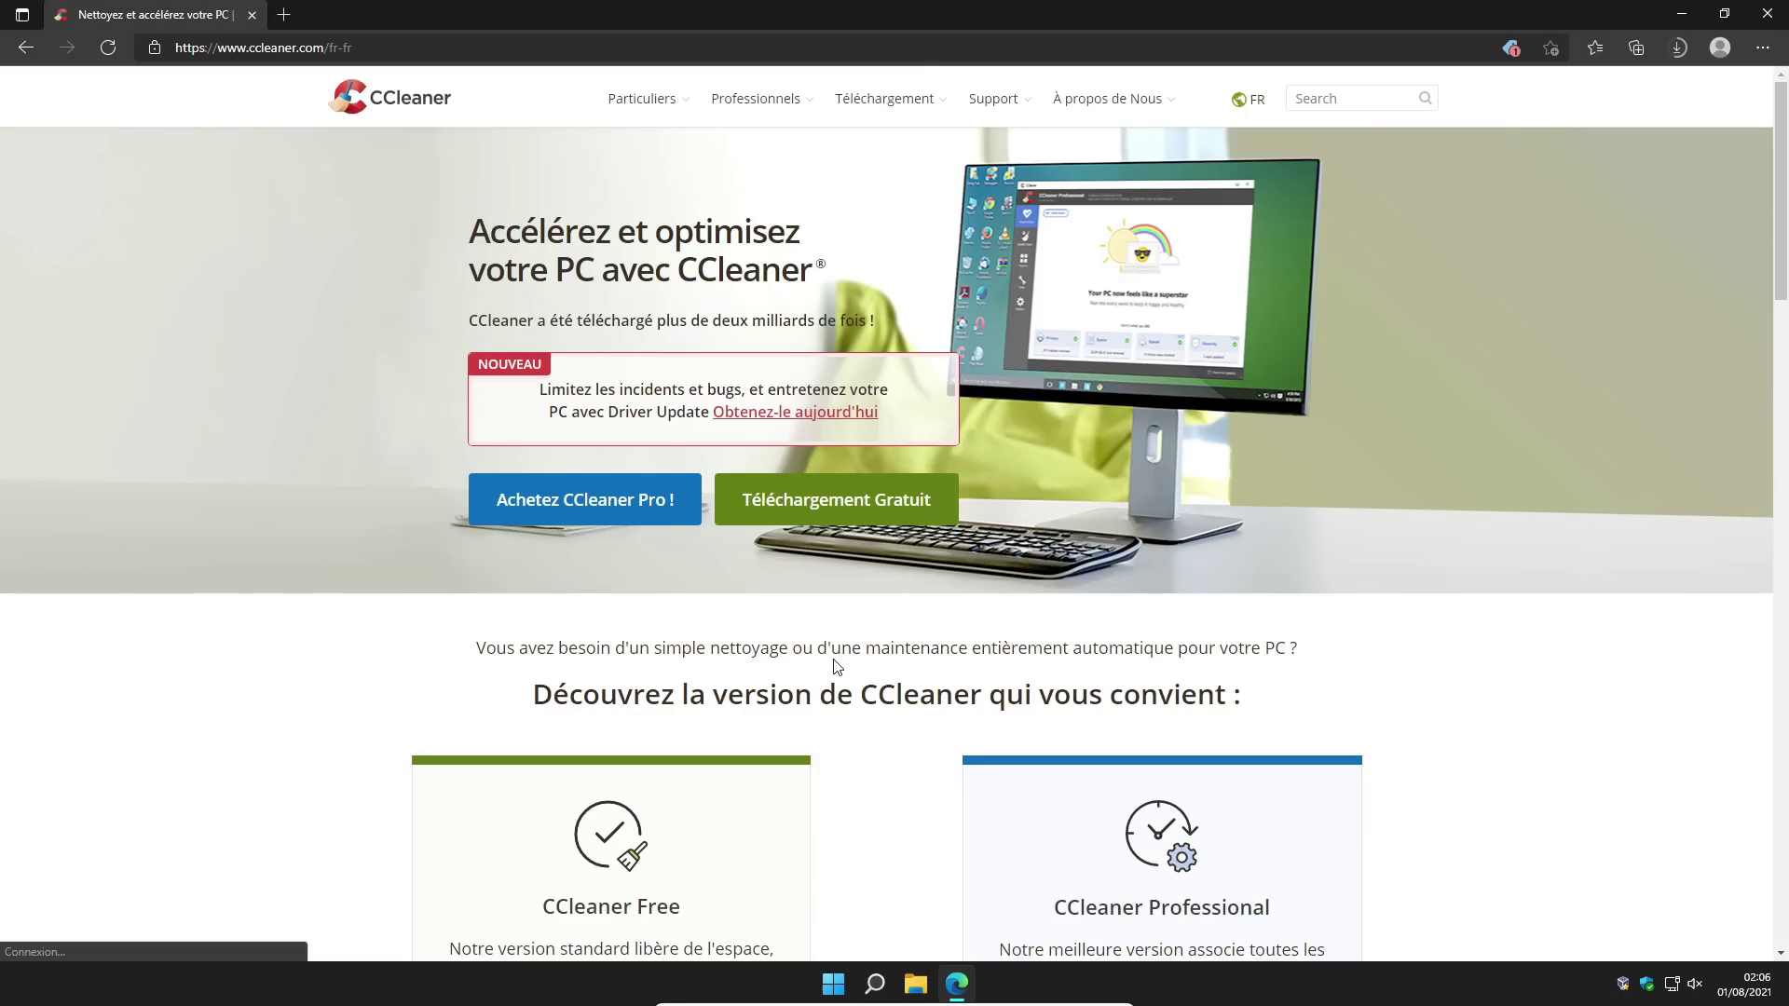
scroll(834, 661, "down", 5)
left_click(611, 849)
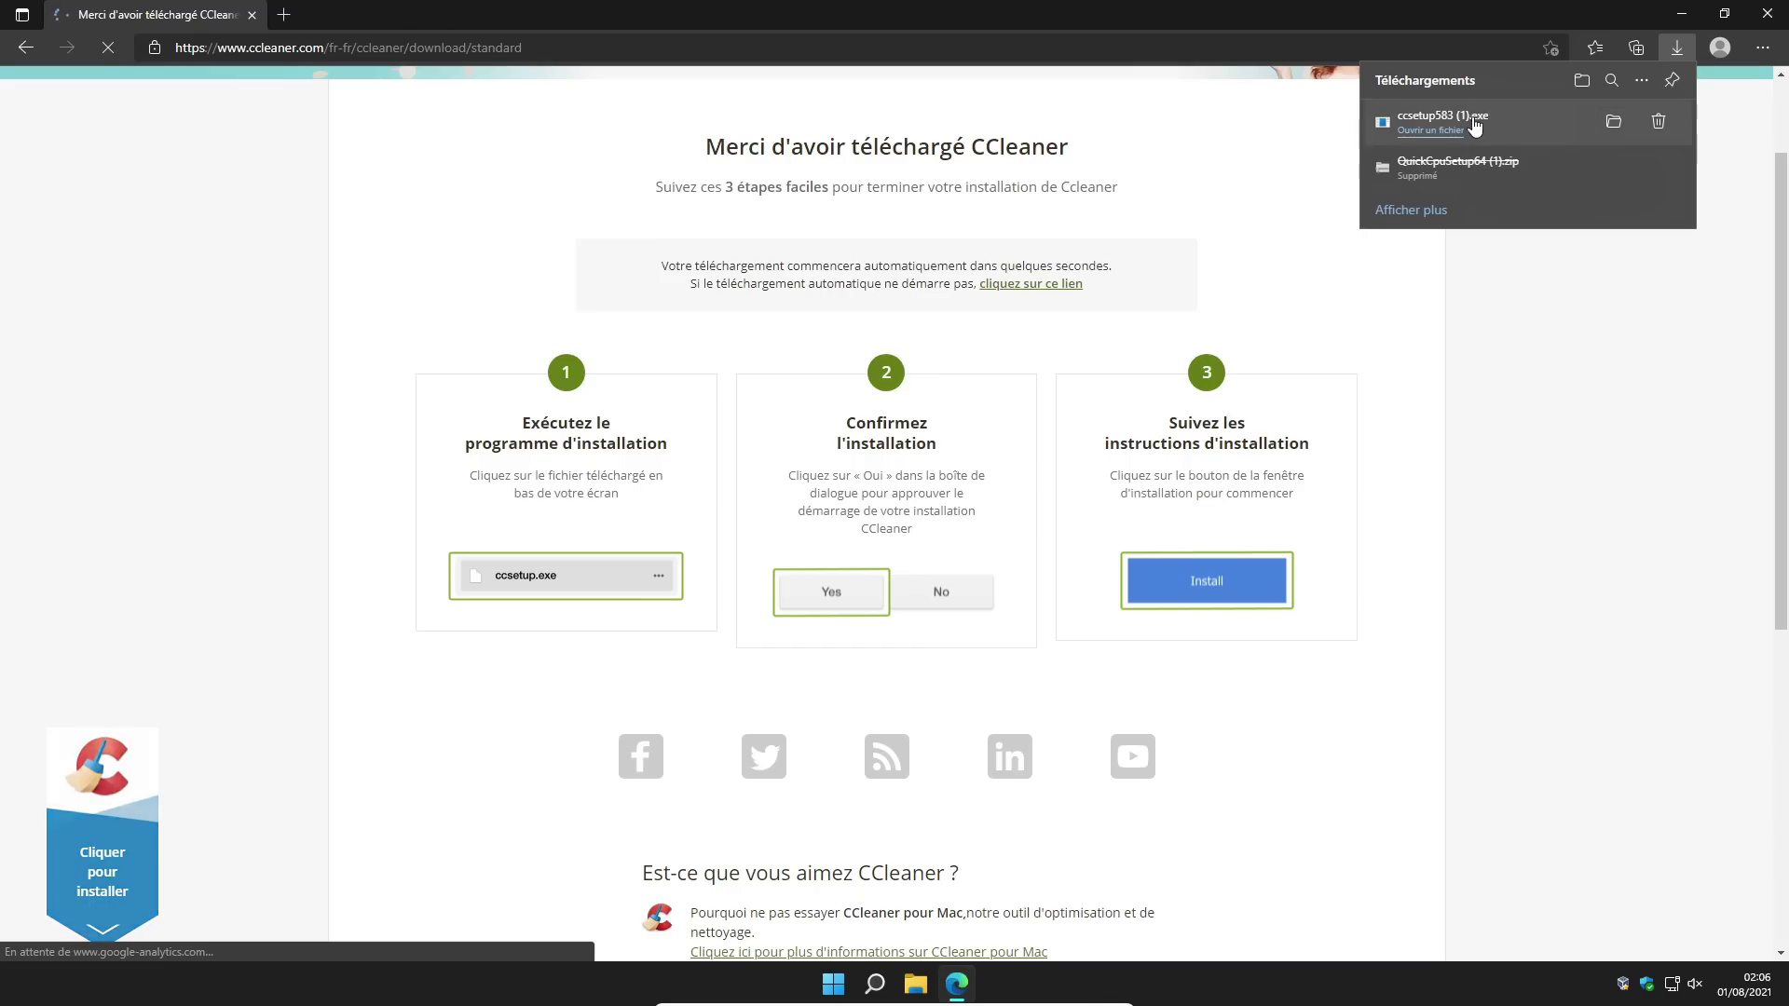
Step: Install CCleaner from ccsetup583 (1).exe, declining CCleaner Browser, and run it without viewing the release notes
left_click(1475, 126)
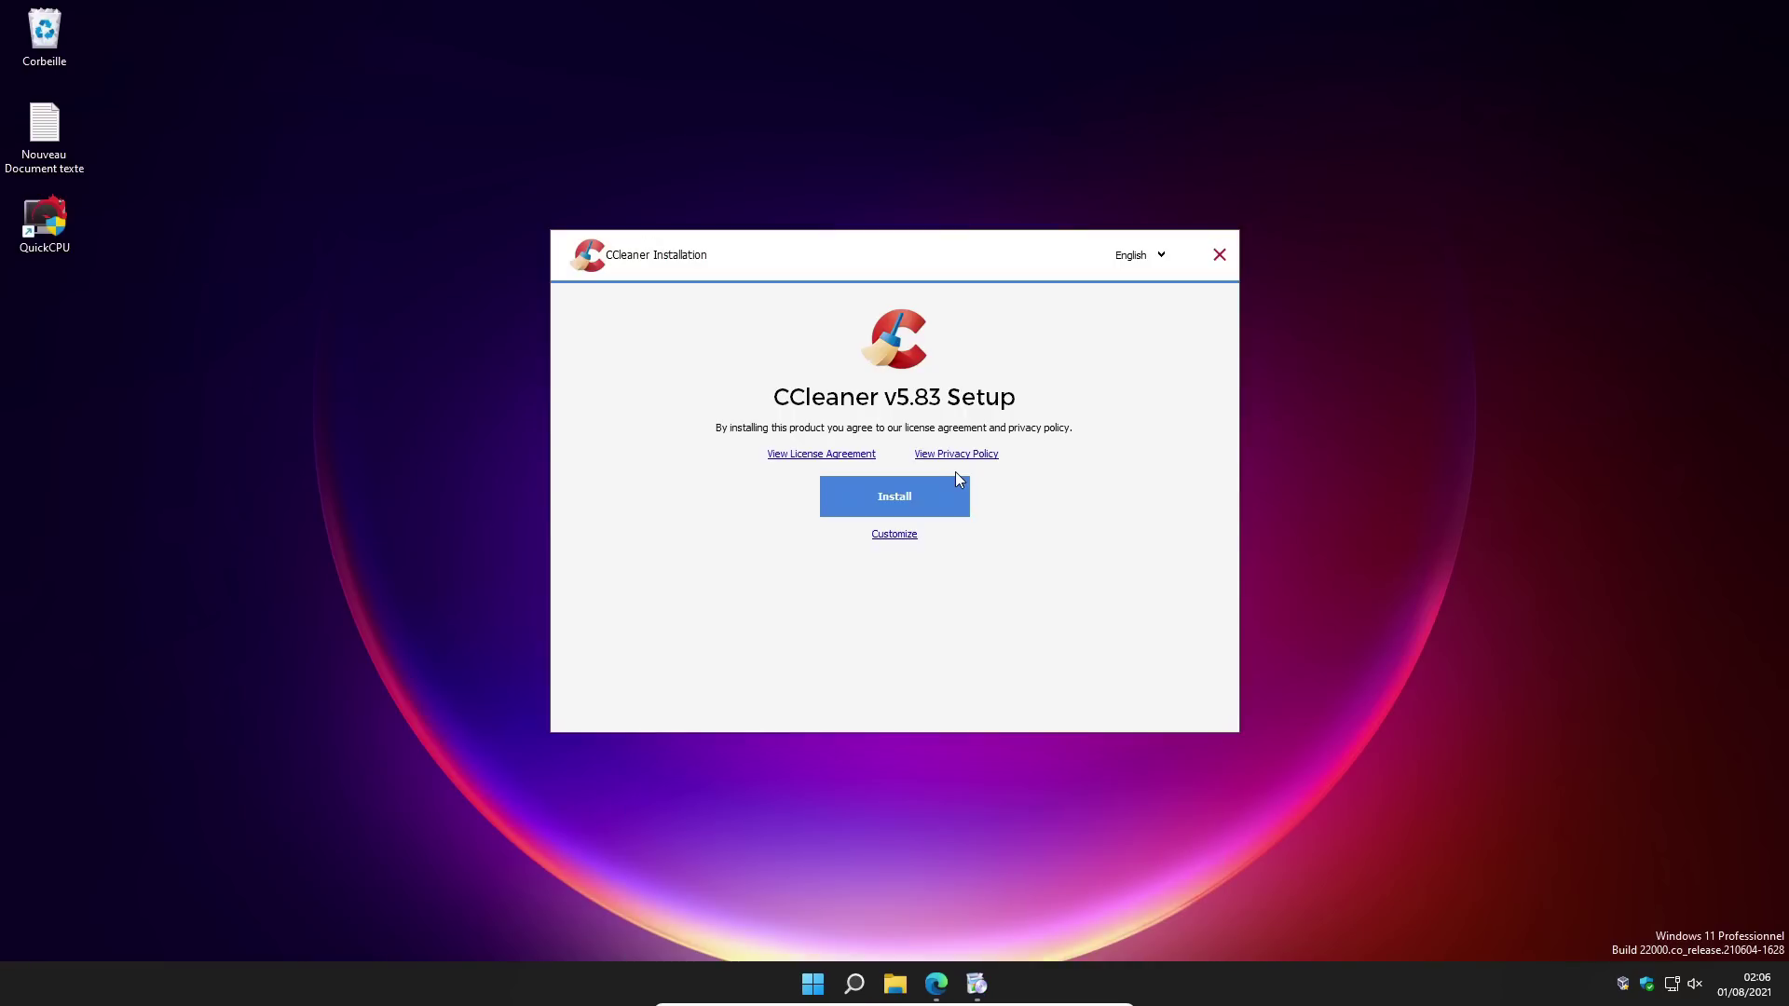
left_click(882, 496)
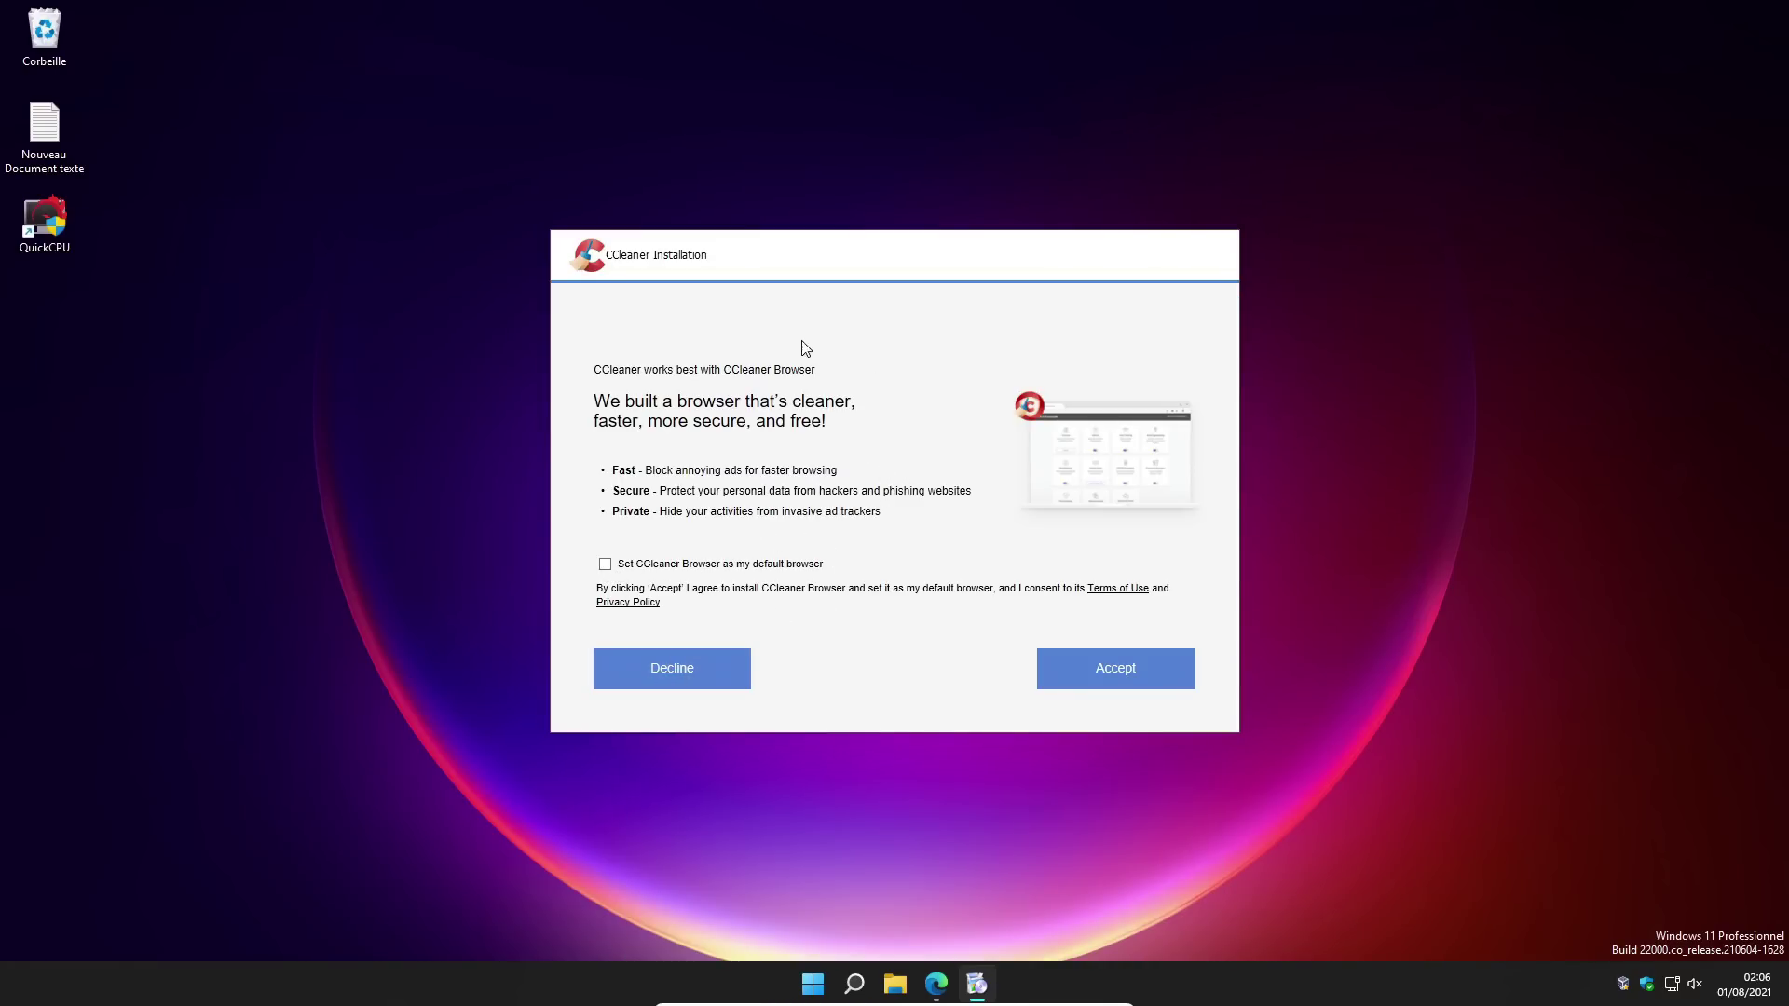
left_click(691, 671)
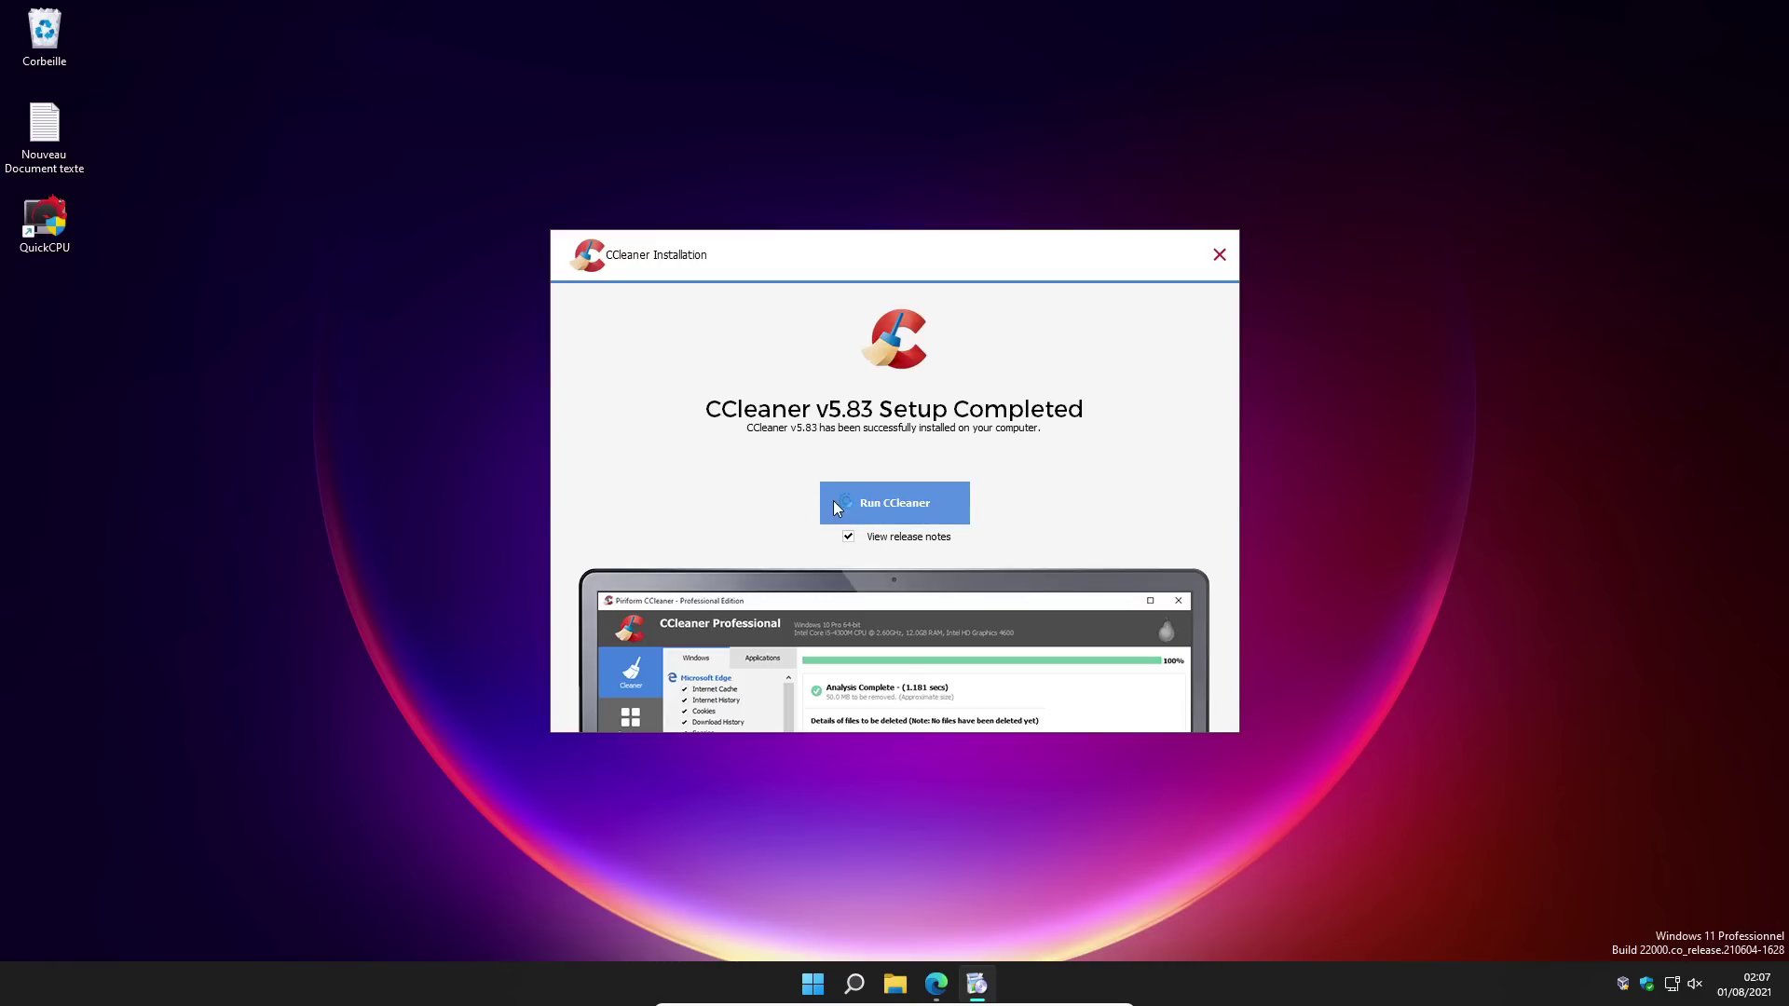
left_click(848, 538)
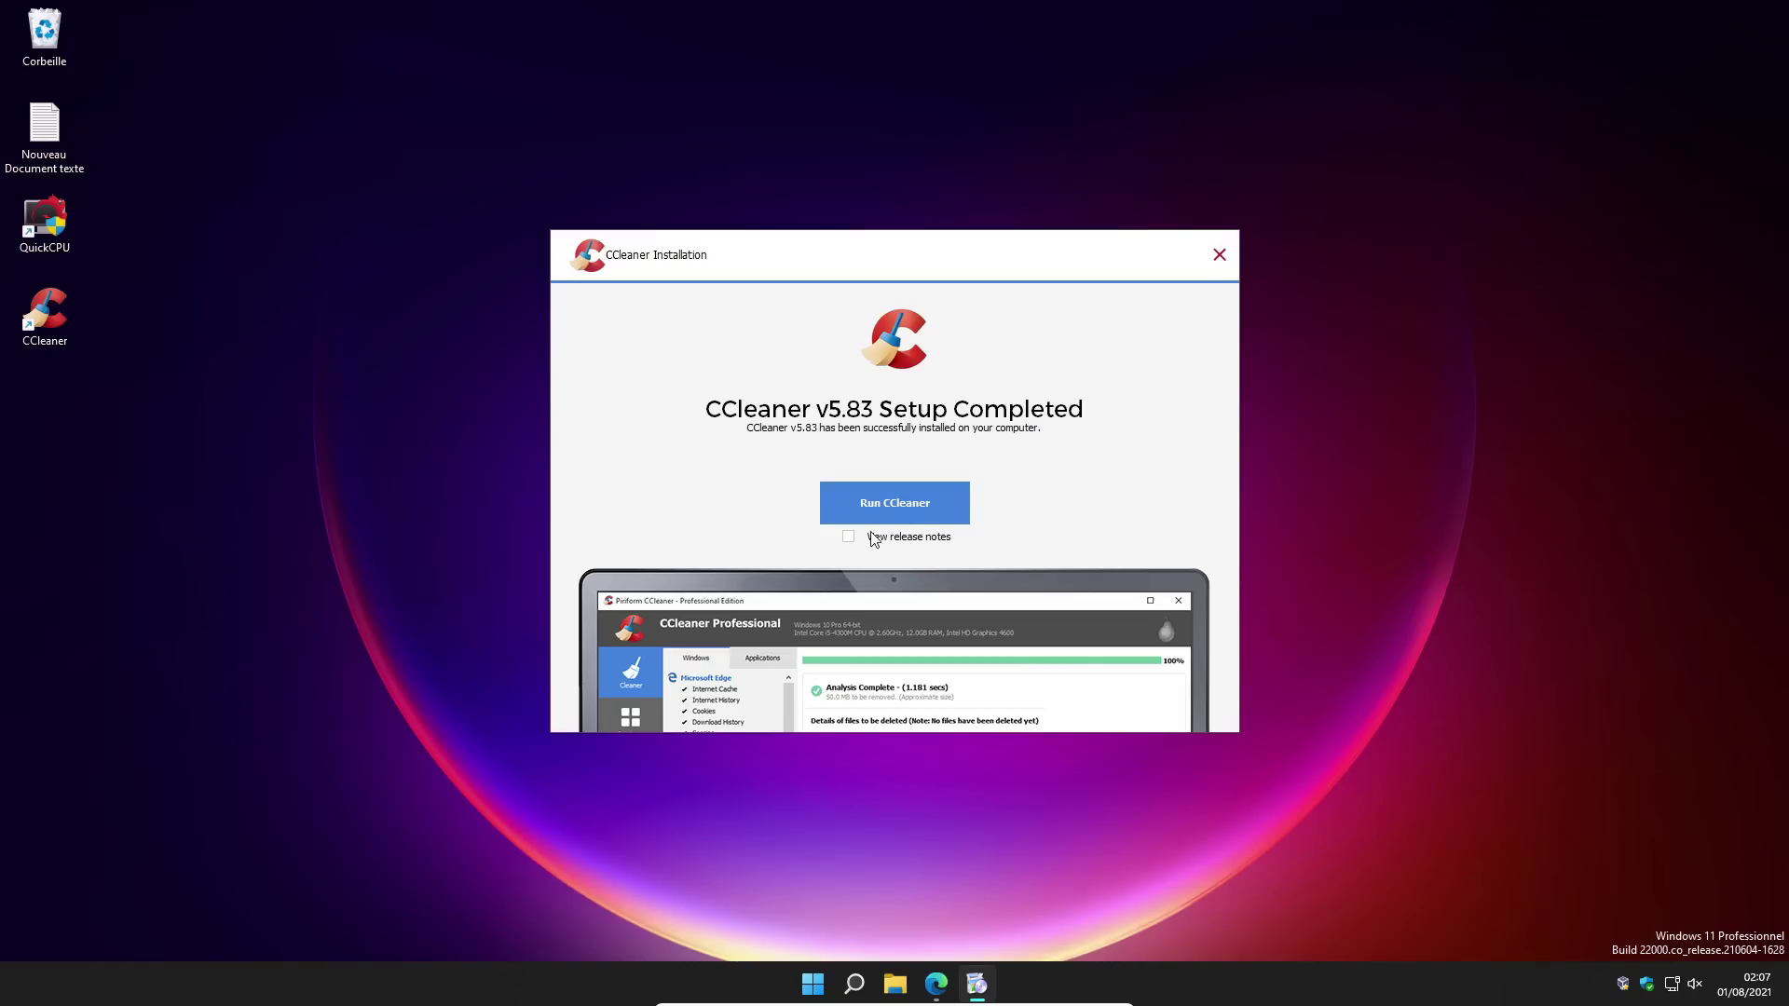
left_click(897, 503)
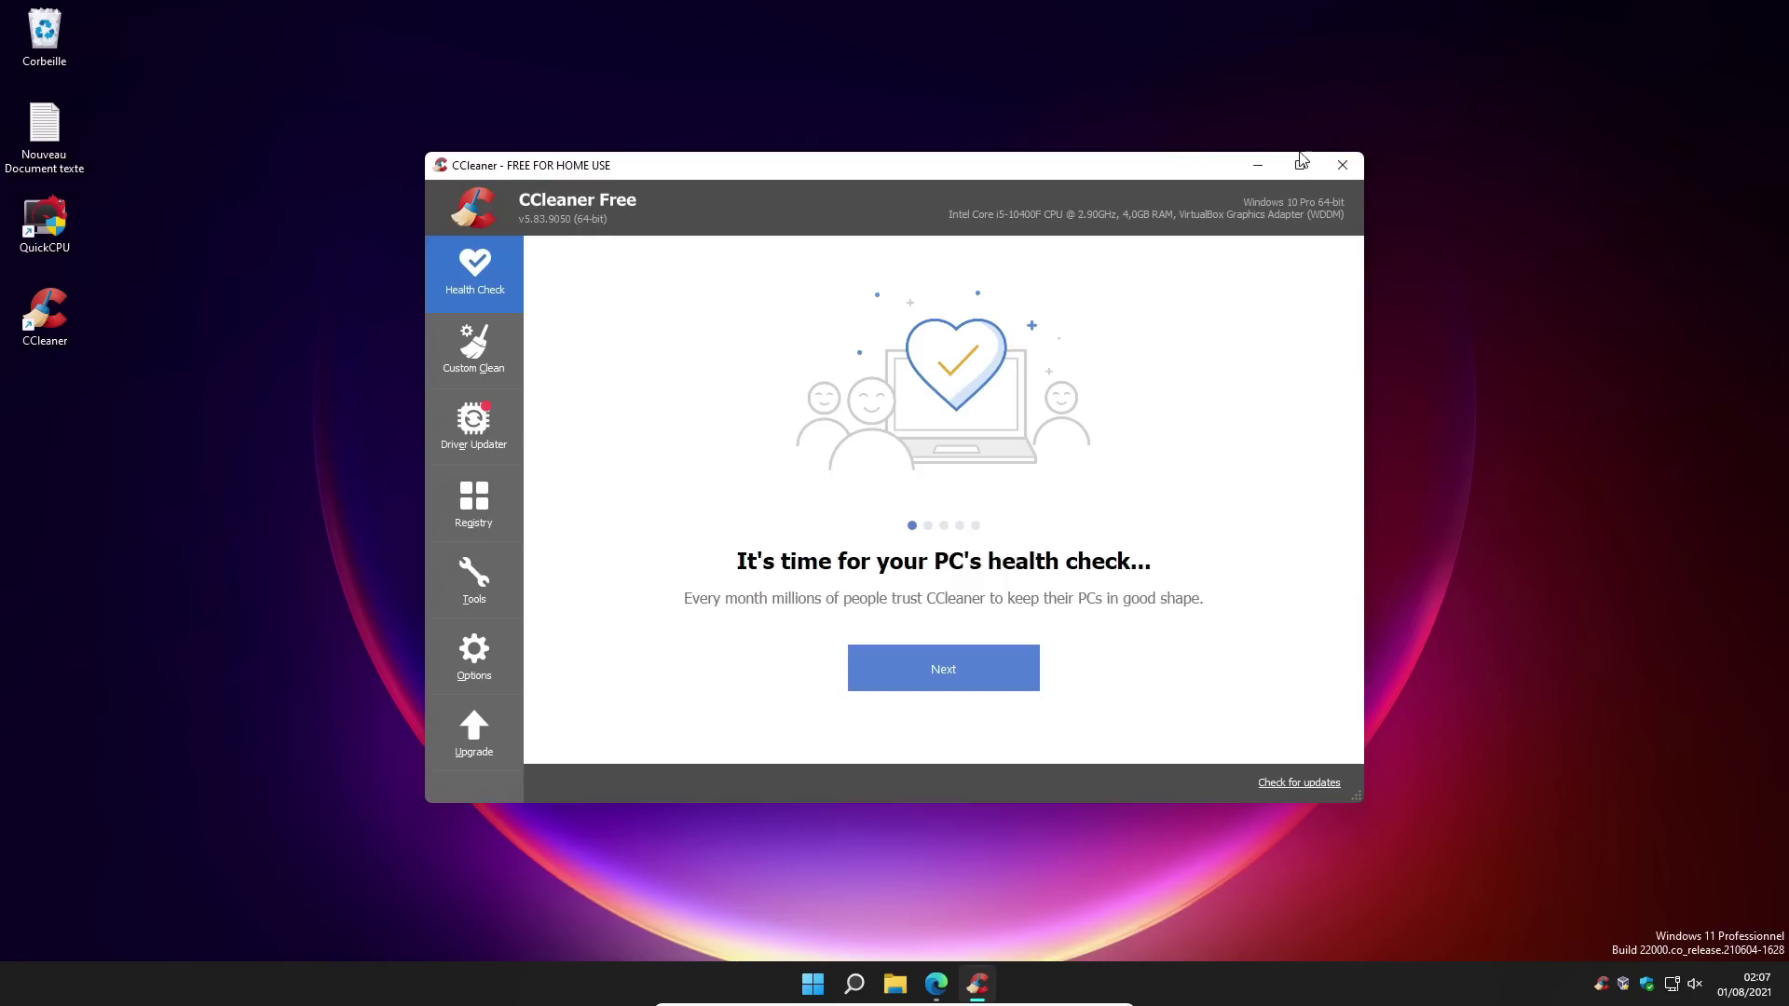
Step: Maximise CCleaner and scan the registry for issues with all the Registry Cleaner categories enabled
left_click(1303, 164)
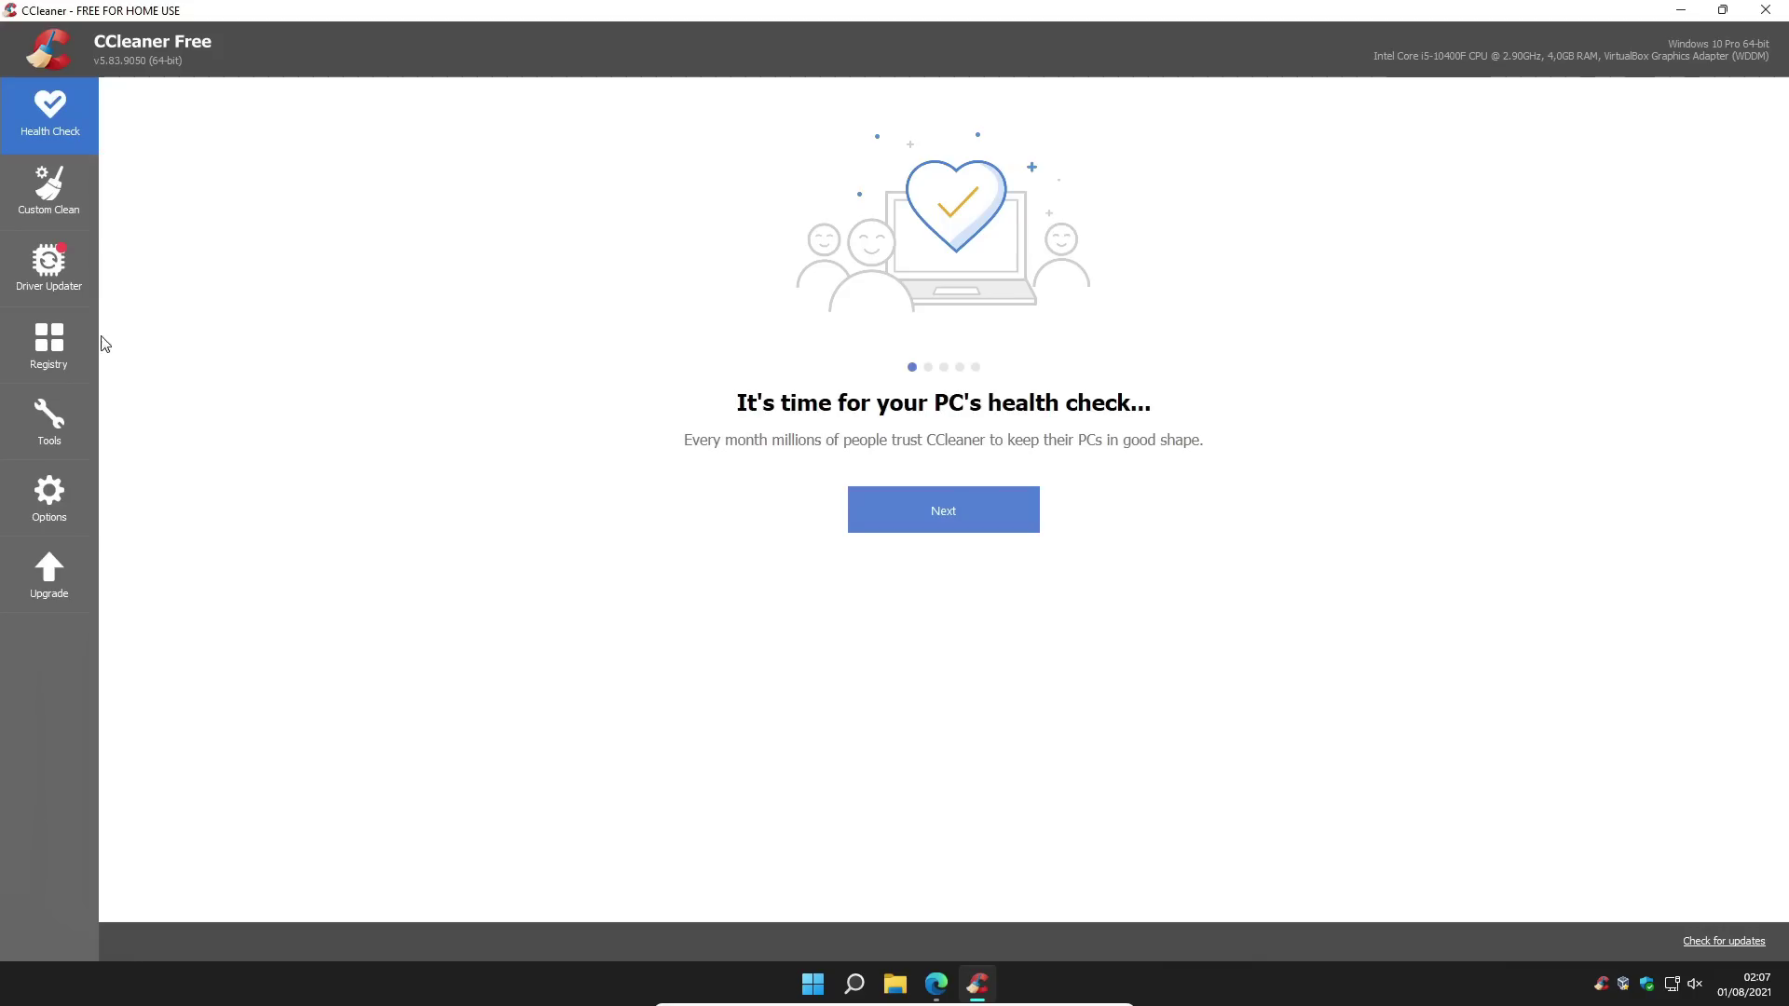
left_click(52, 360)
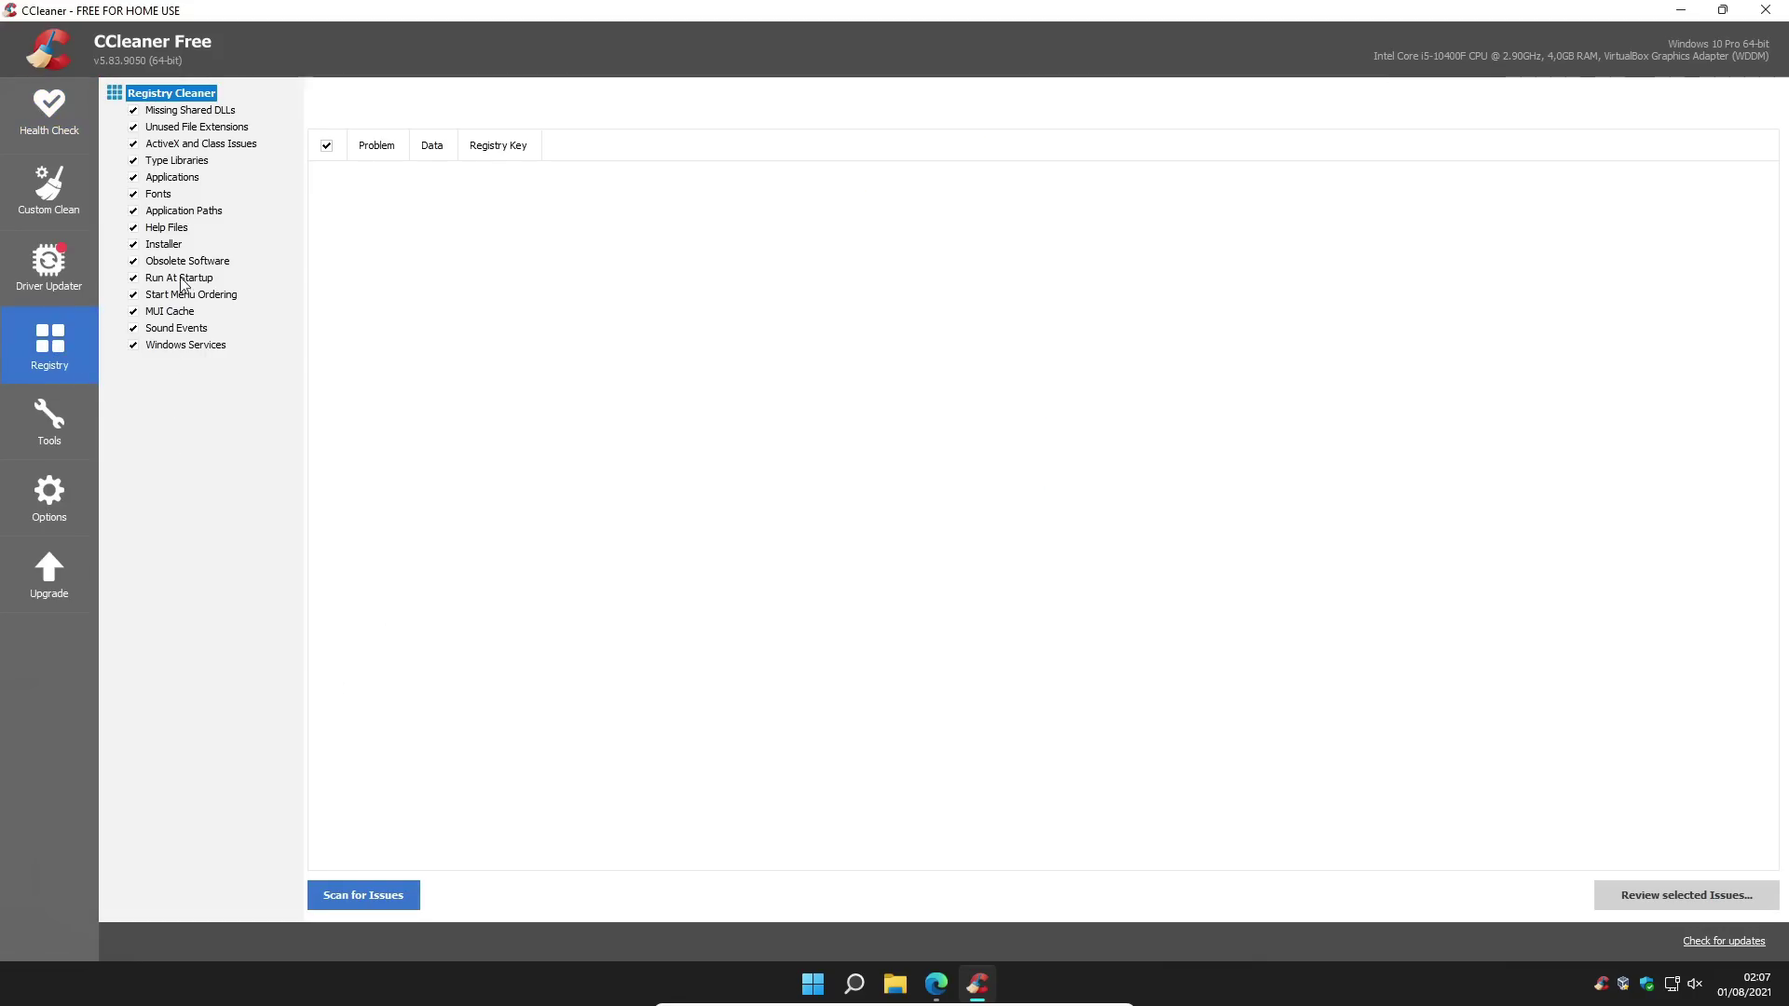
left_click(354, 895)
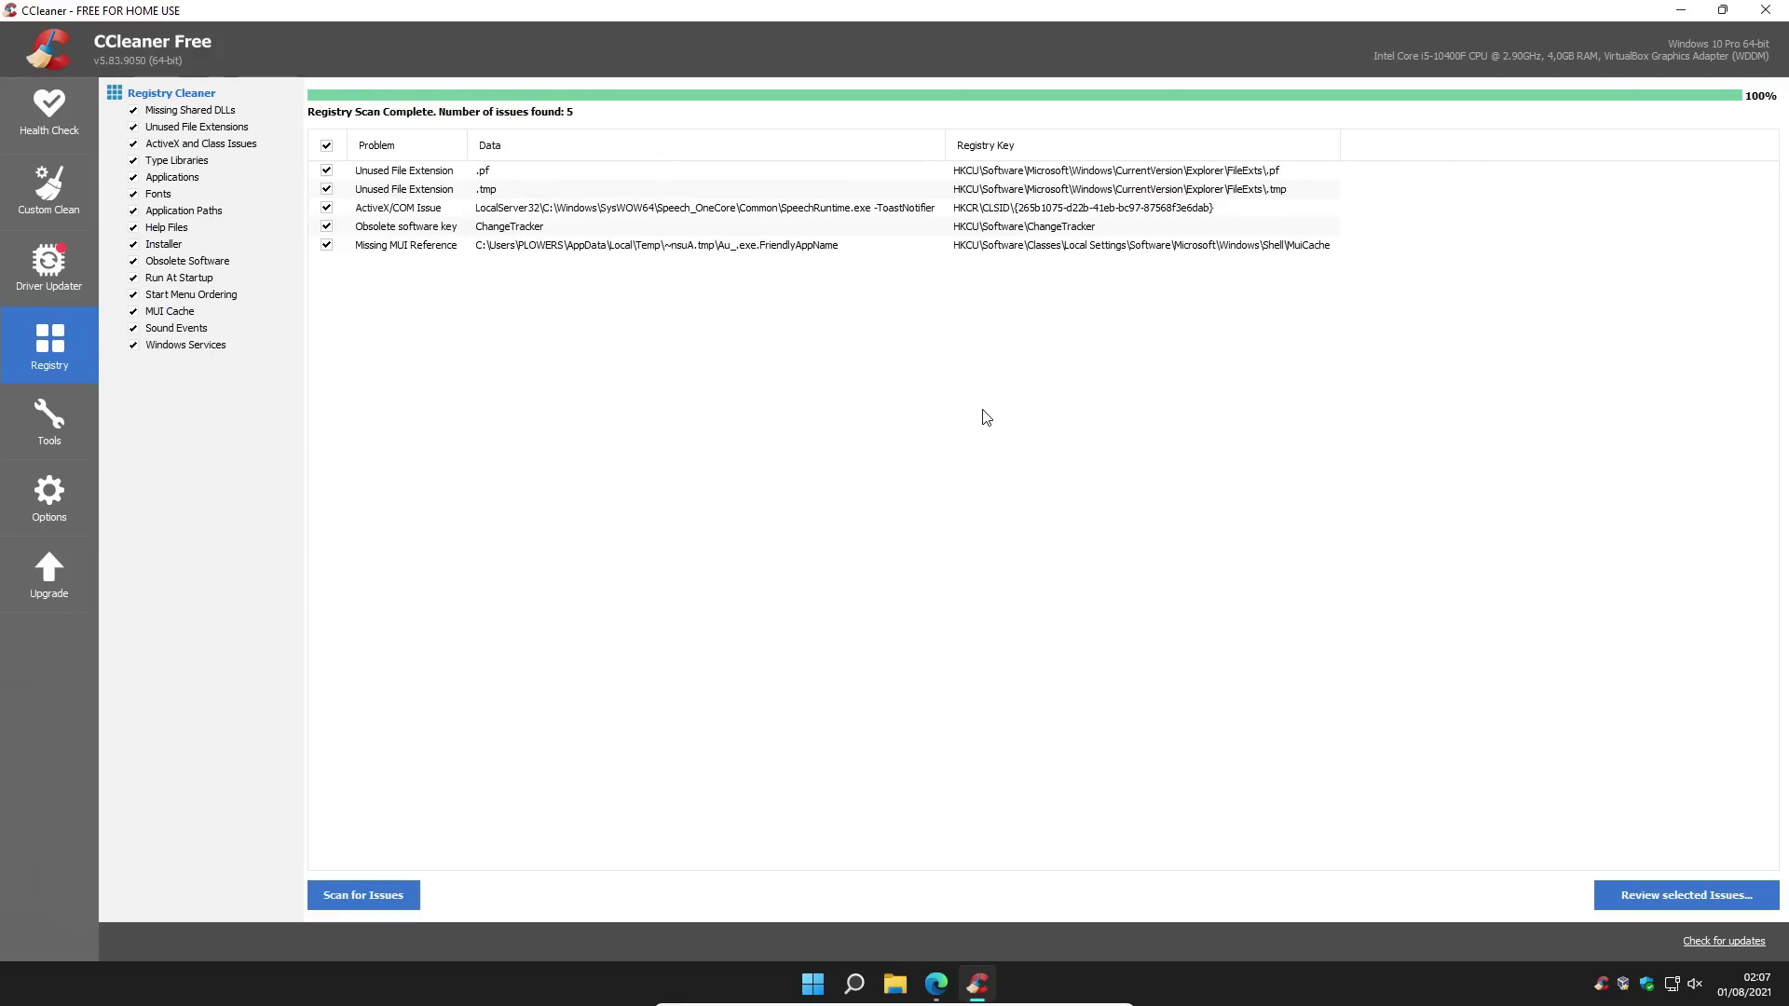
Step: Fix all the selected registry issues from the scan without backing up the registry, and close the issue review
key("Down")
key("Down")
key("Down")
key("Down")
key("Down")
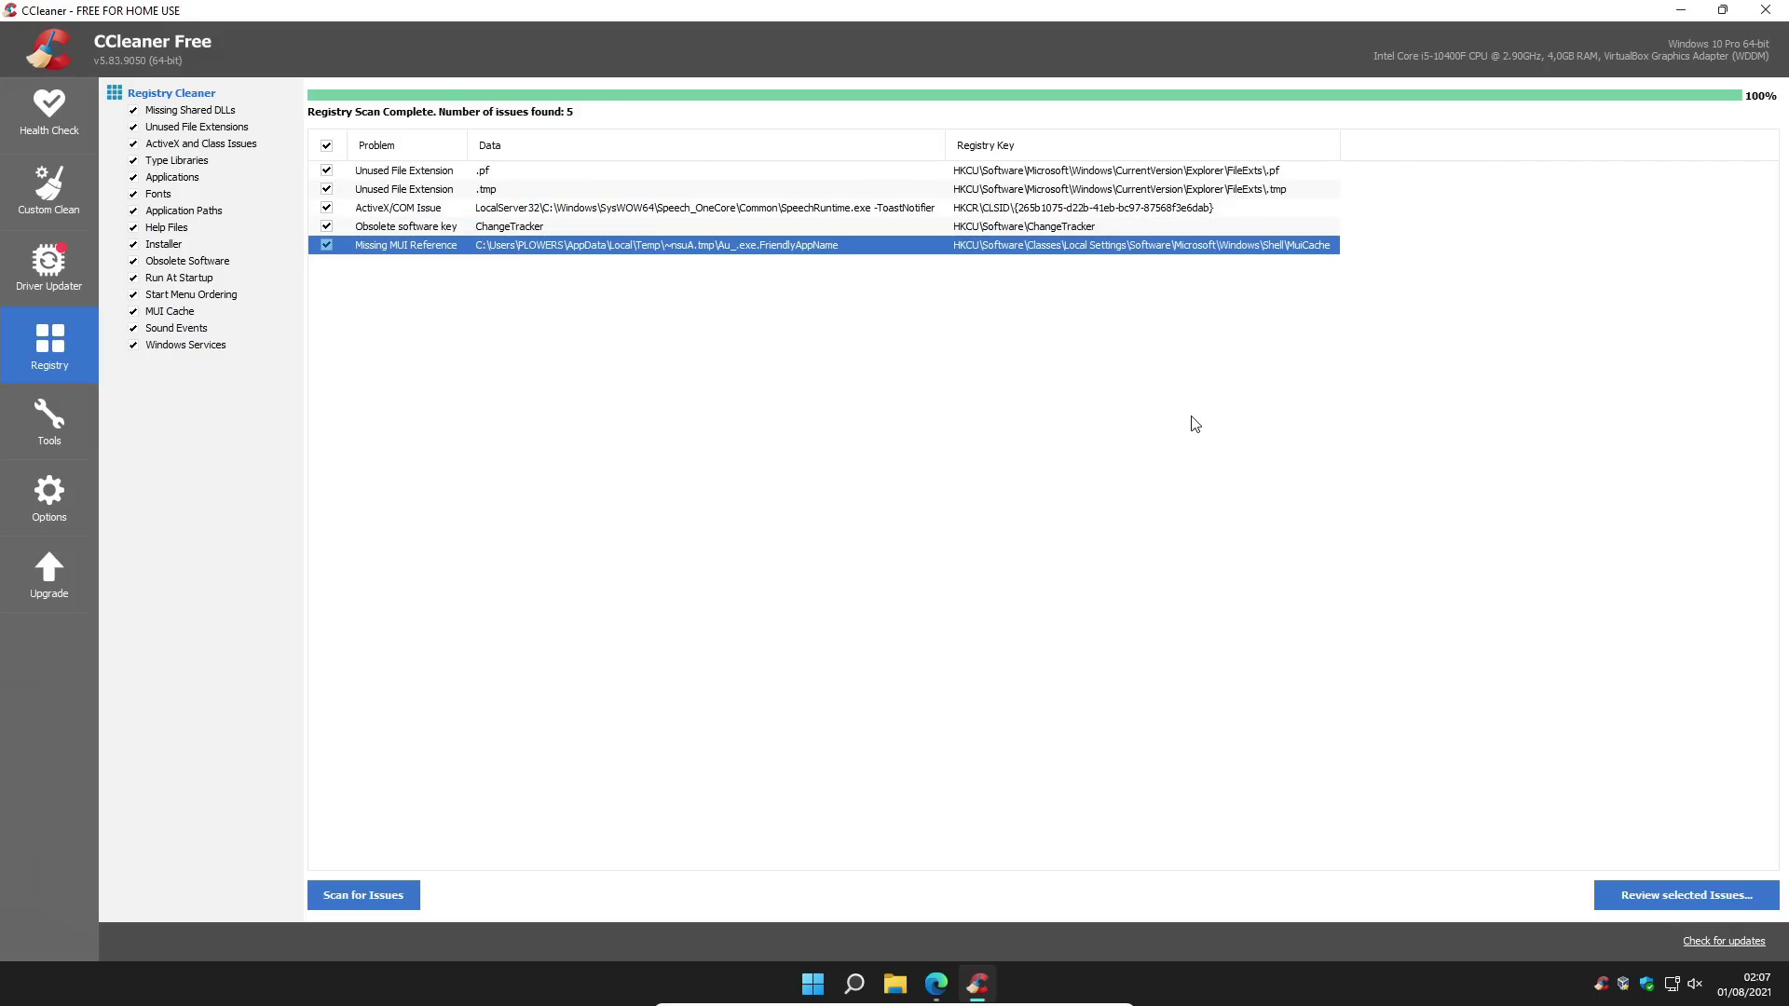
left_click(1692, 900)
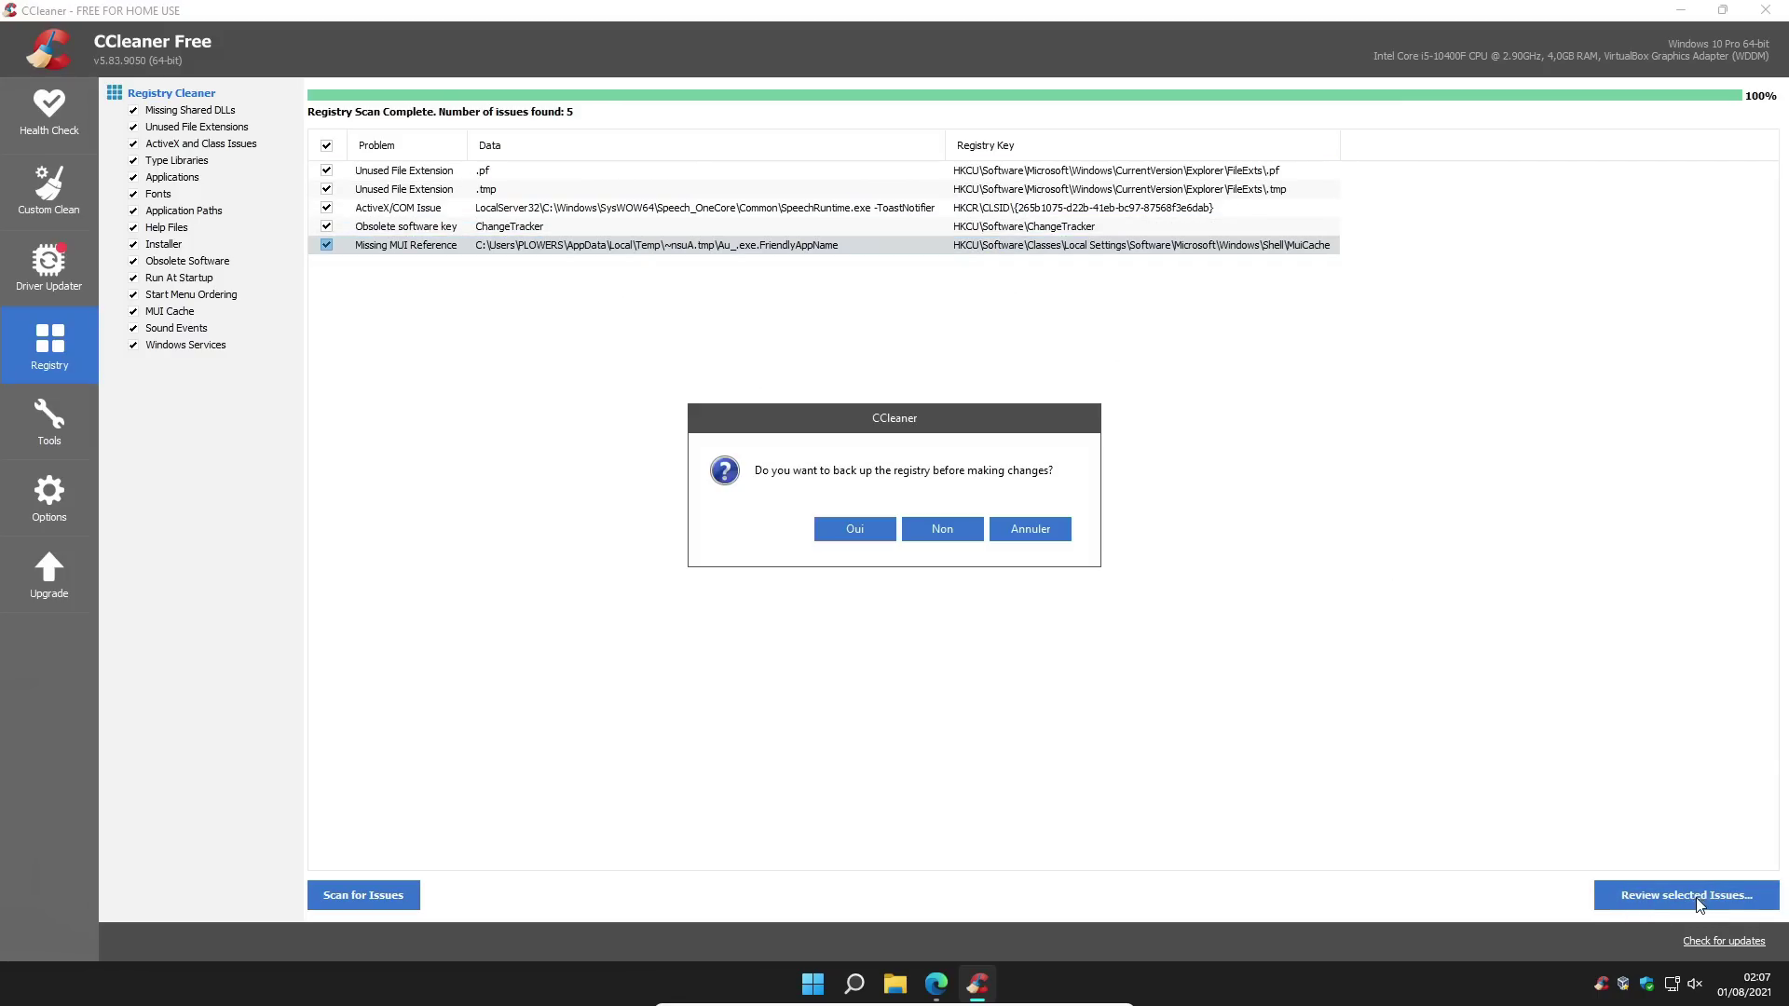
left_click(942, 530)
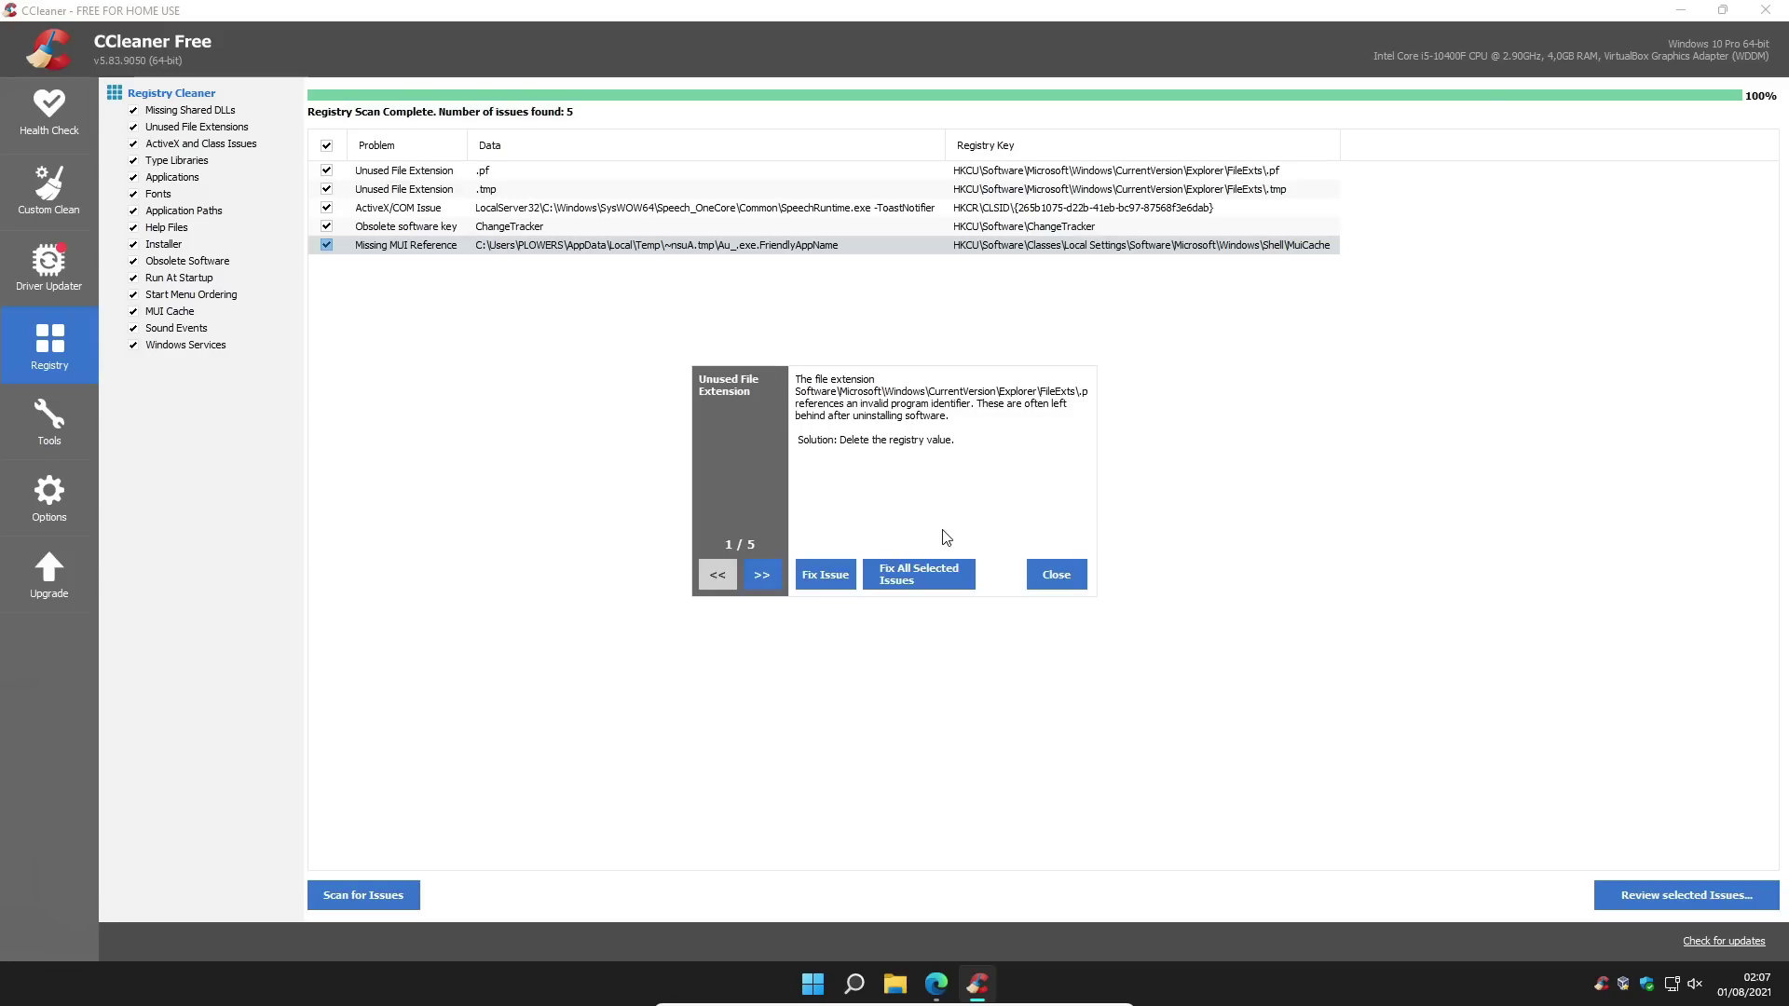
left_click(921, 577)
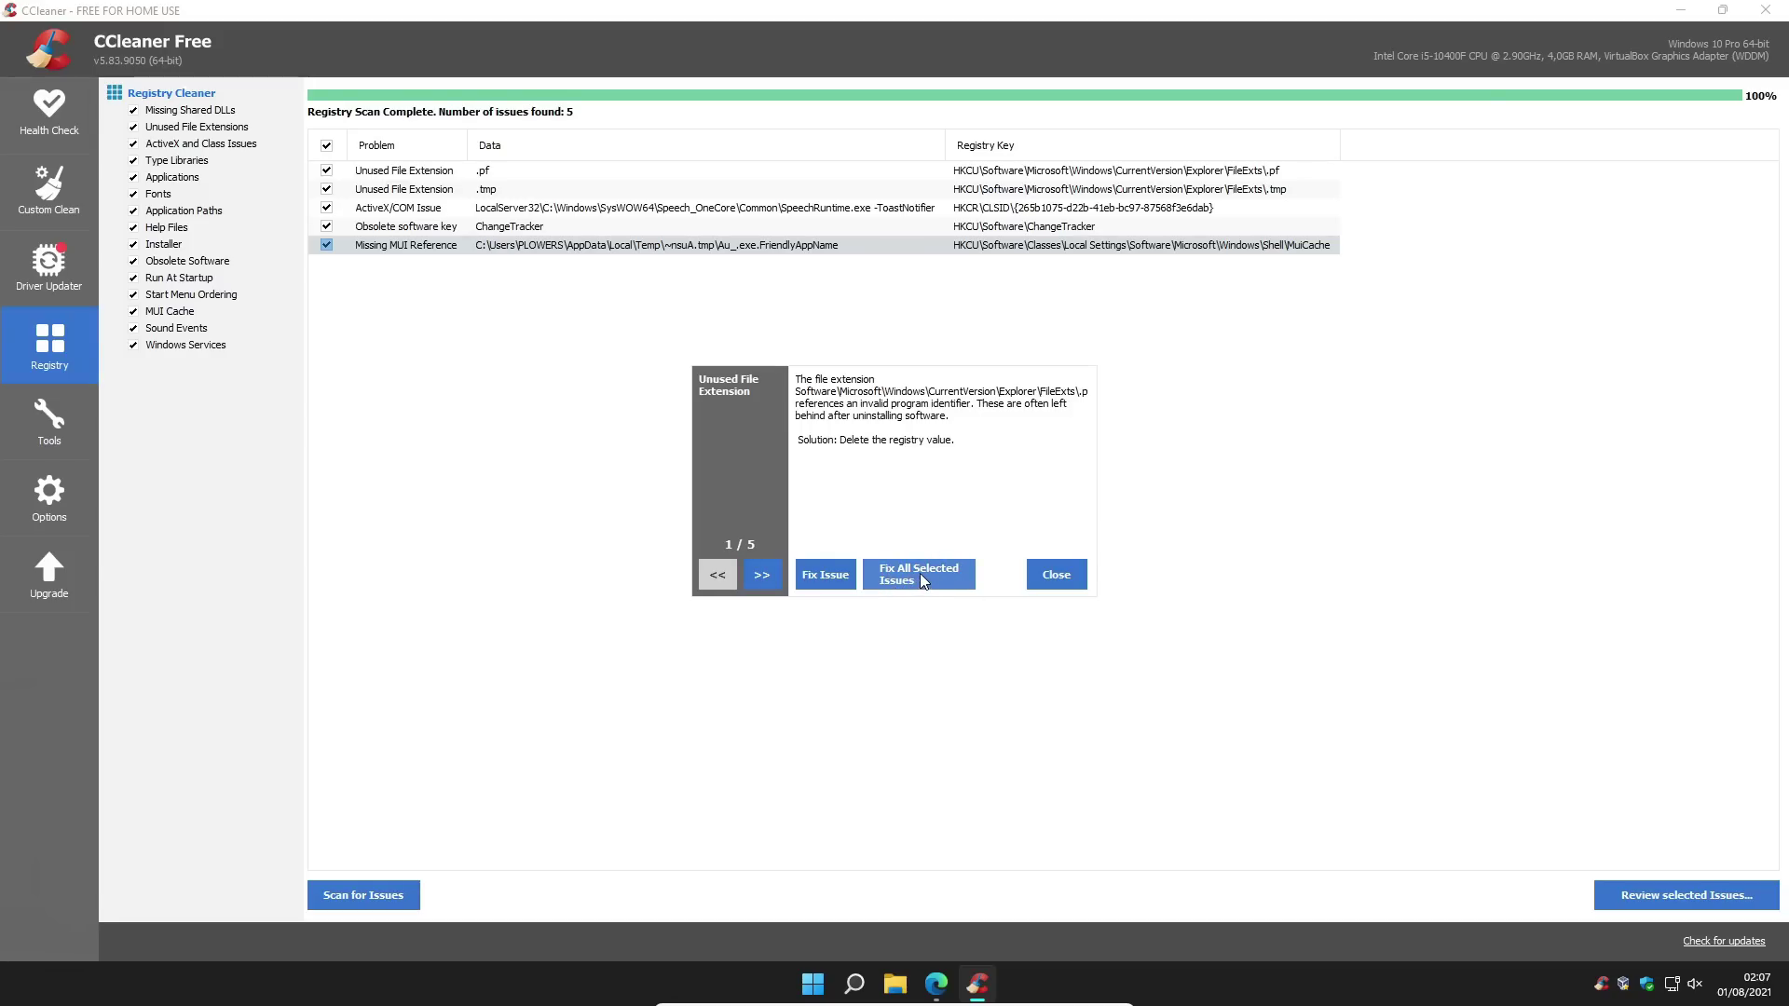
left_click(1049, 575)
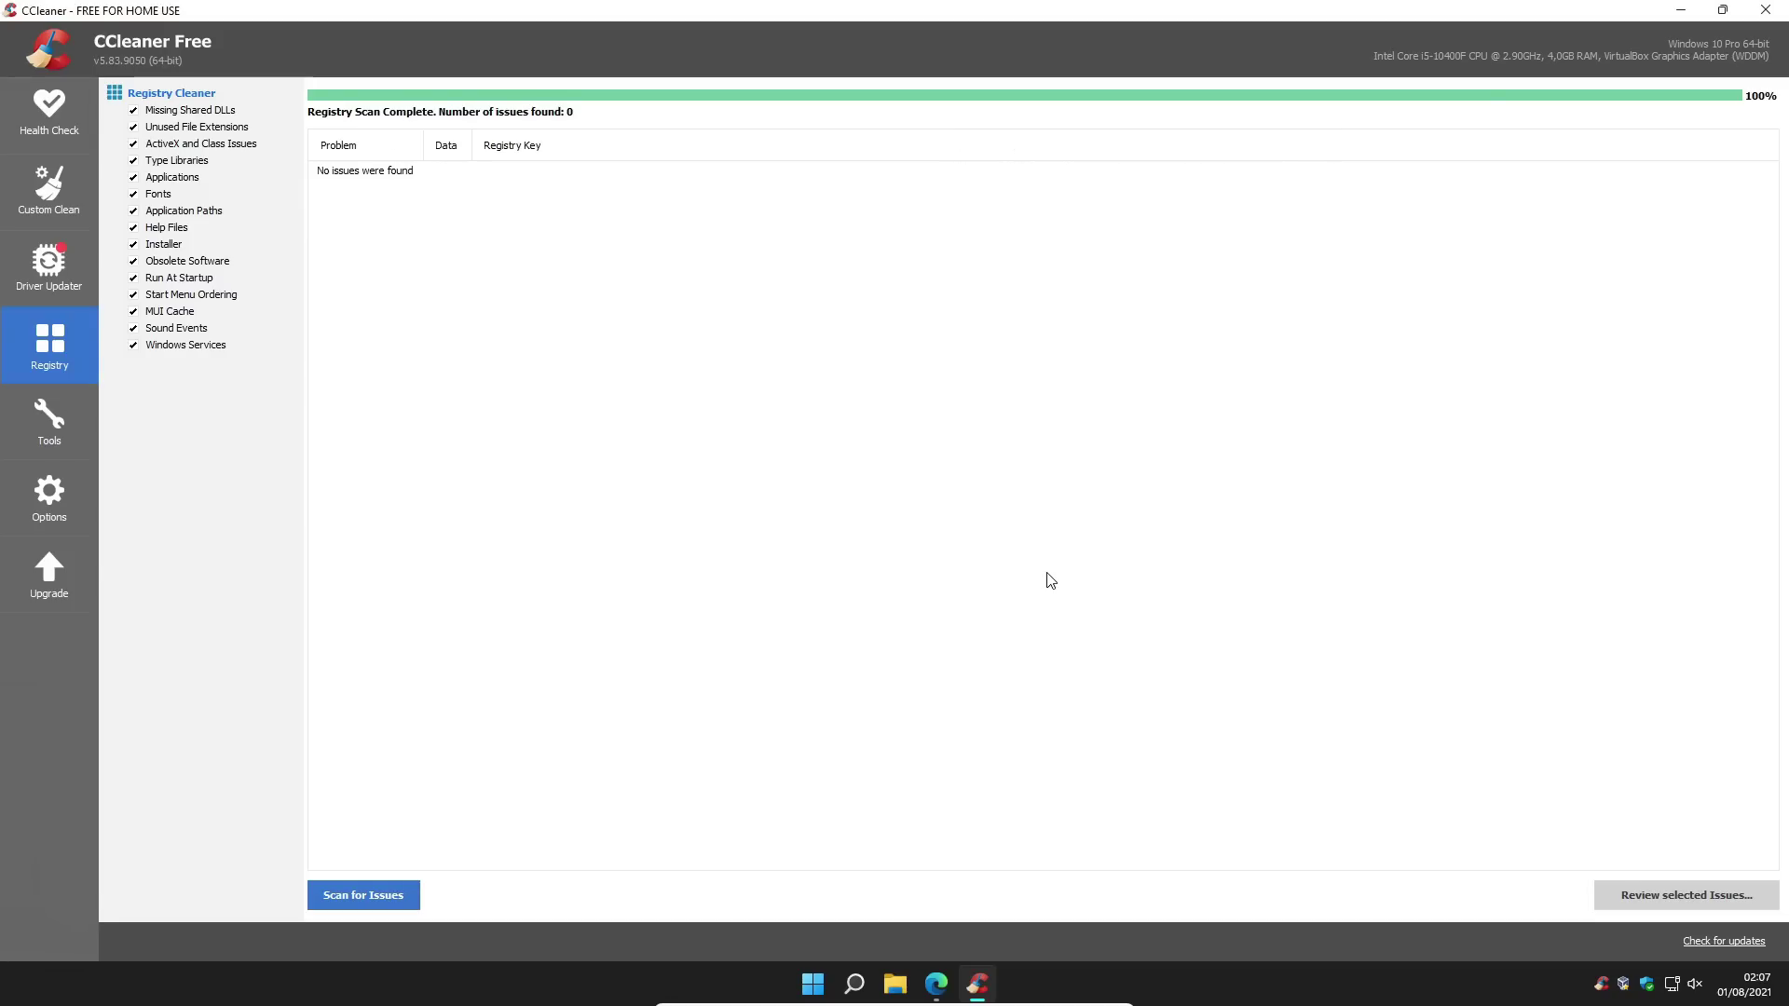
Step: Rescan the registry and fix the remaining ActiveX/COM issue without making a registry backup
left_click(390, 893)
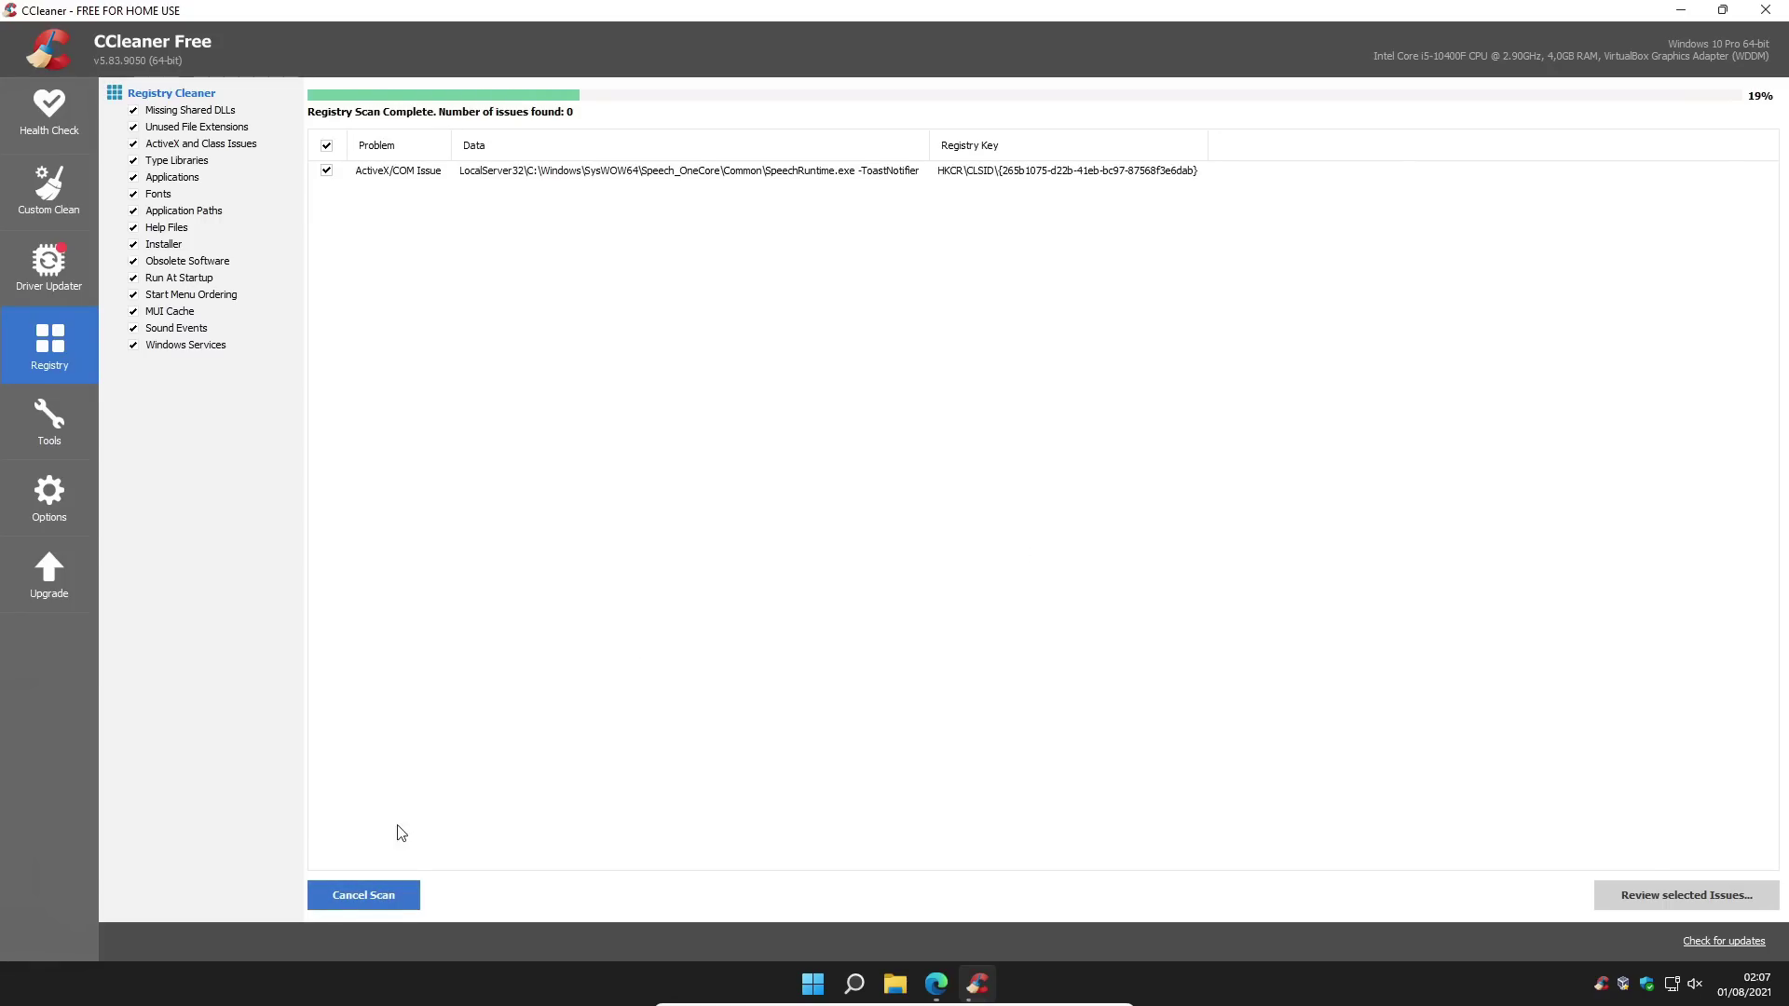
left_click(750, 177)
left_click(1686, 895)
left_click(945, 524)
left_click(826, 575)
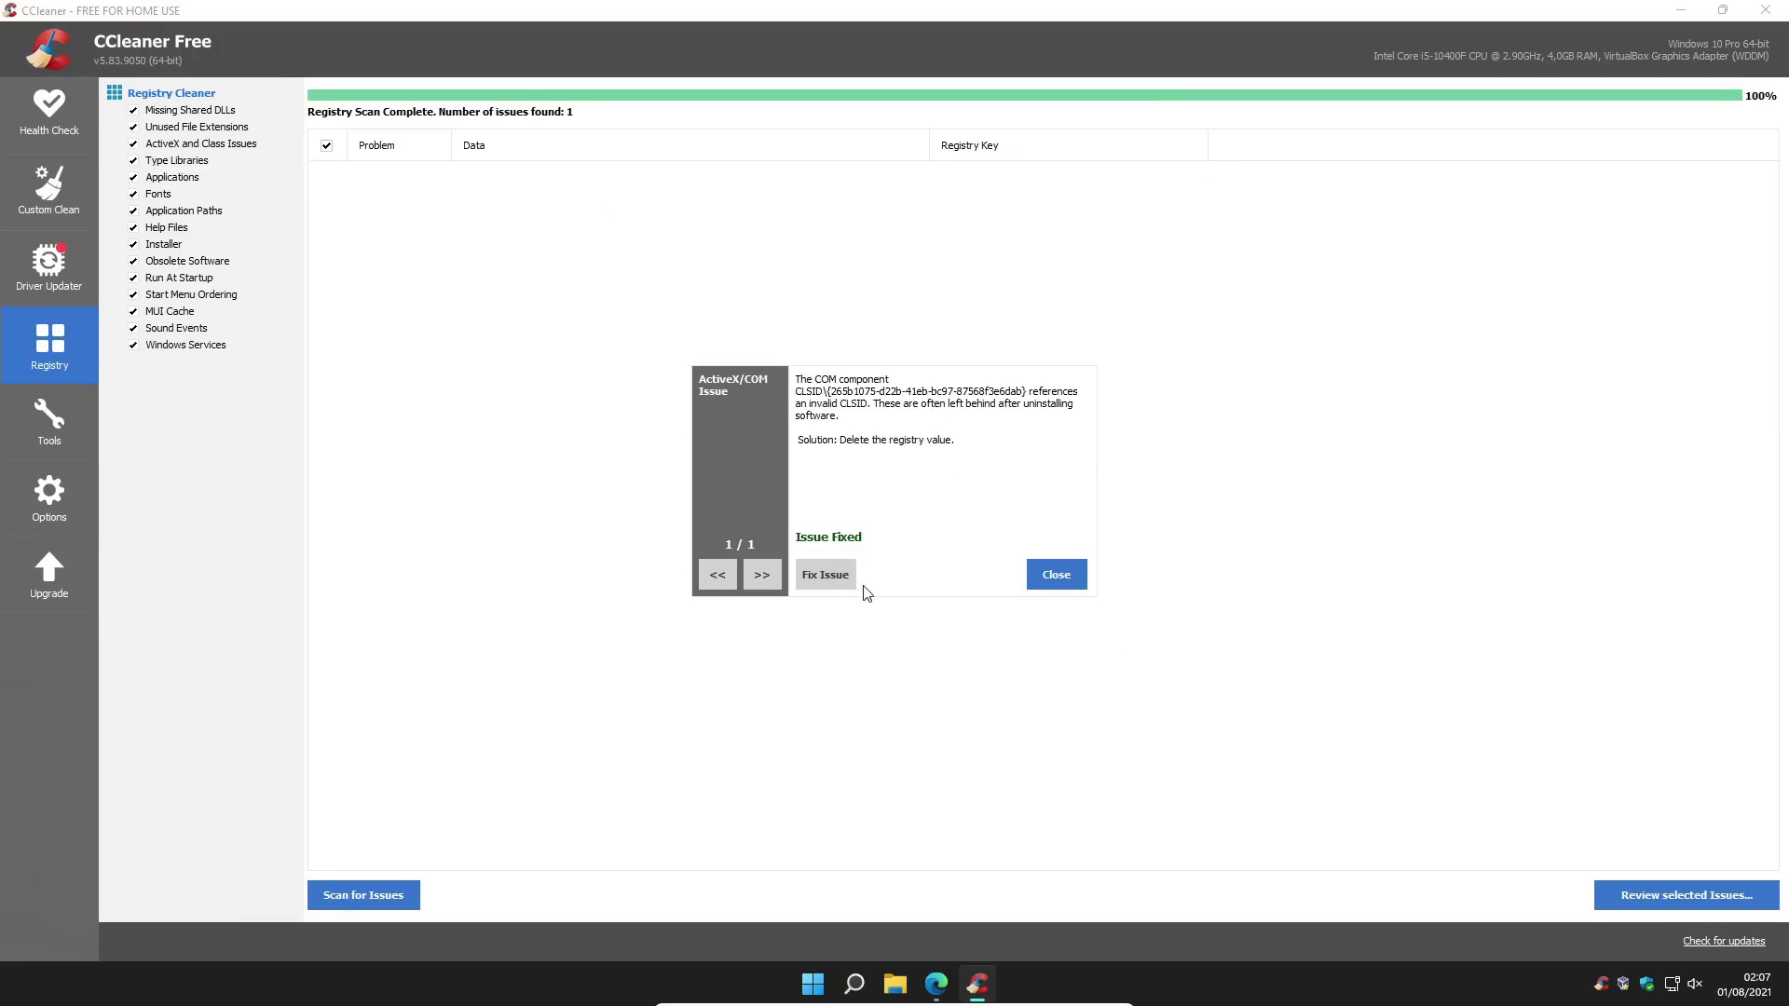
left_click(1042, 575)
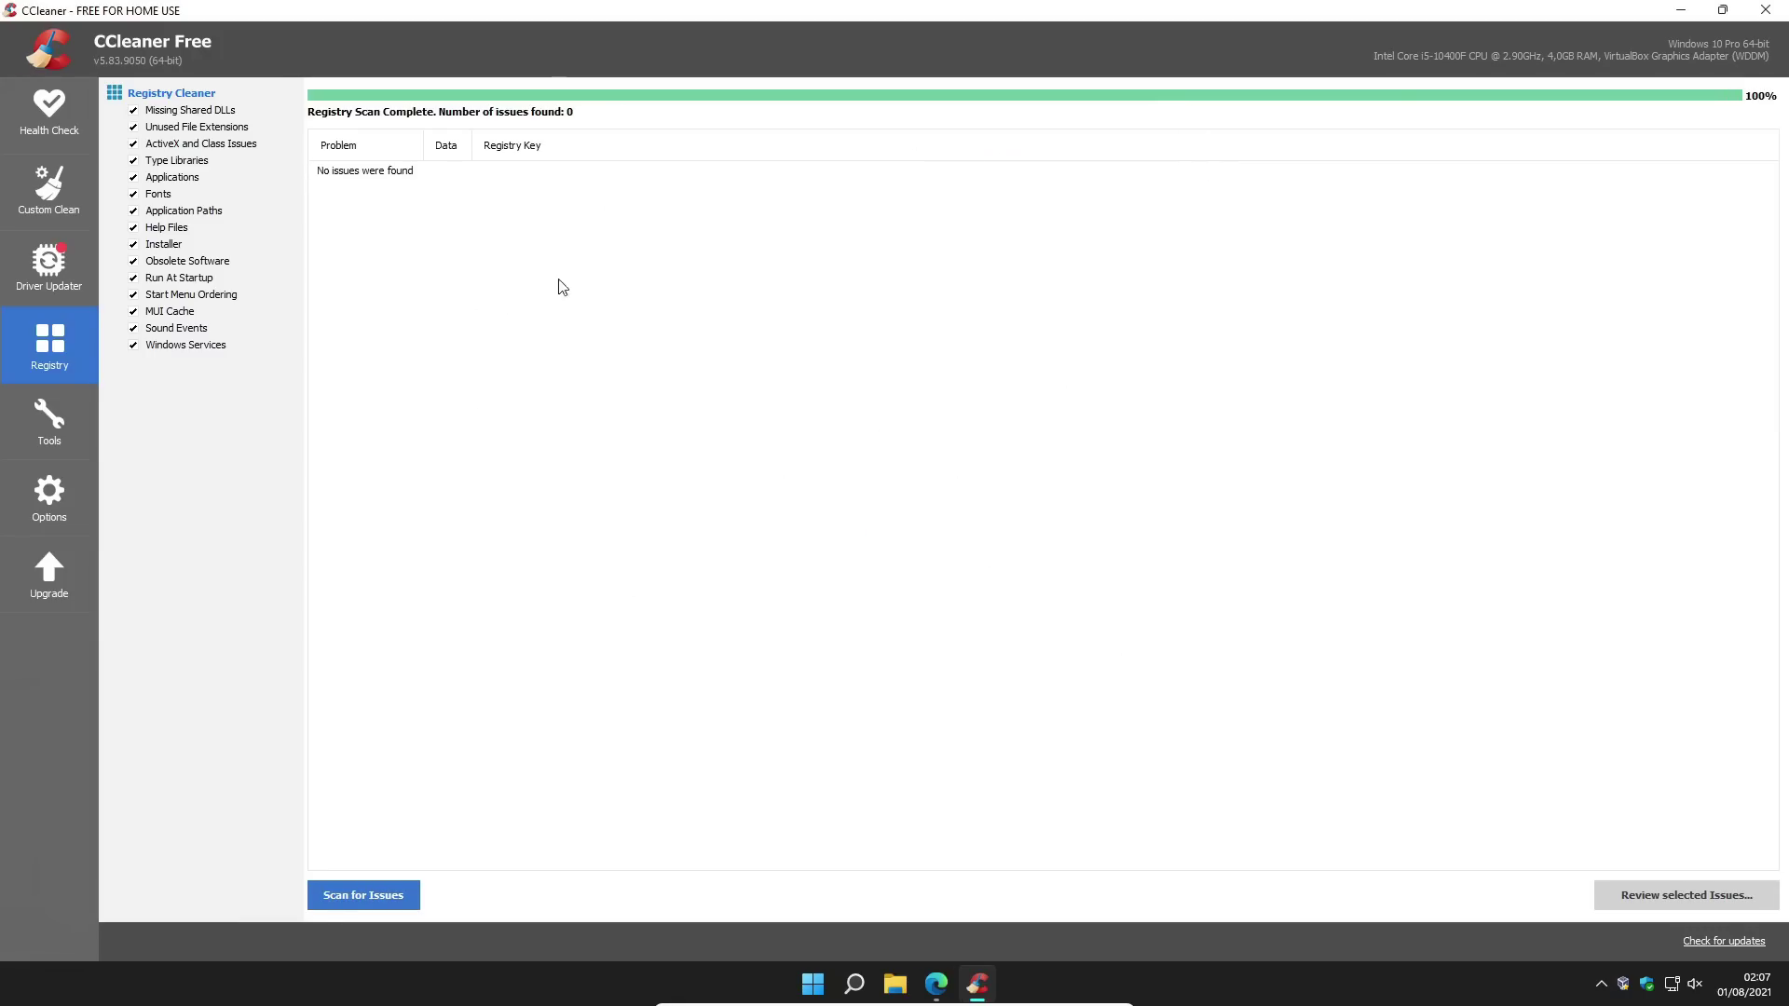
Step: Examine the installed programs in CCleaner's uninstall tool, including Paint, People and Quick CPU x64
left_click(59, 433)
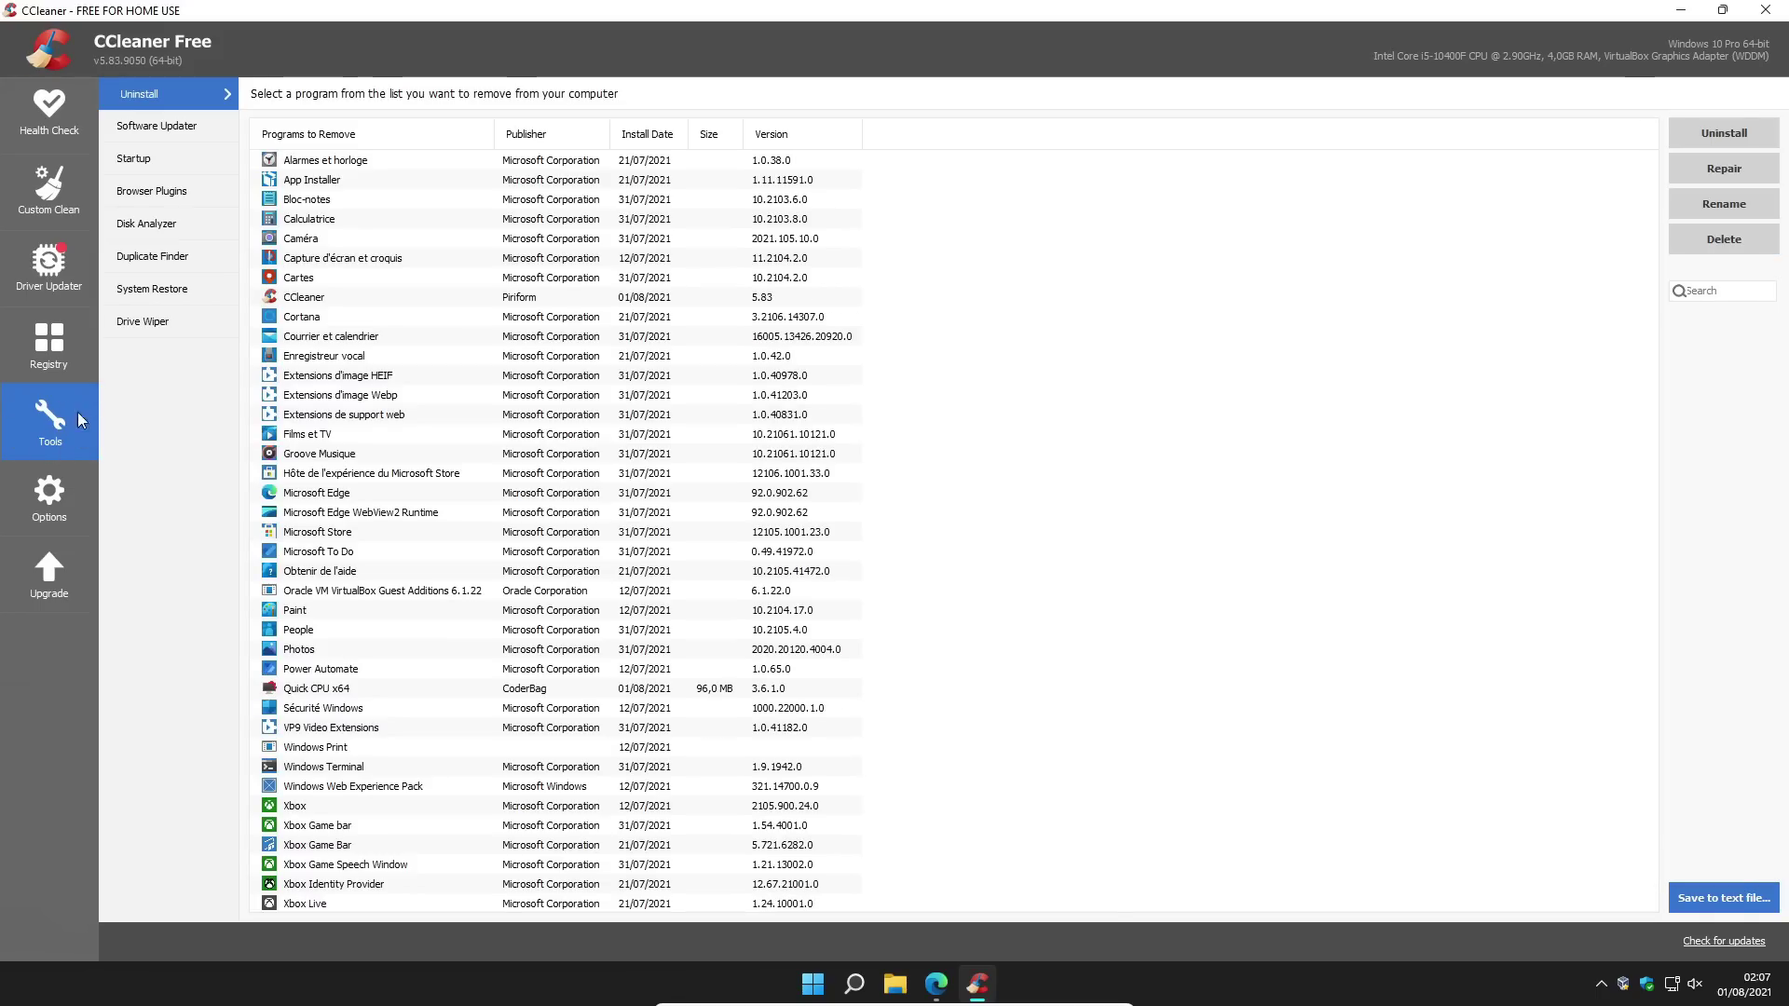
left_click(388, 261)
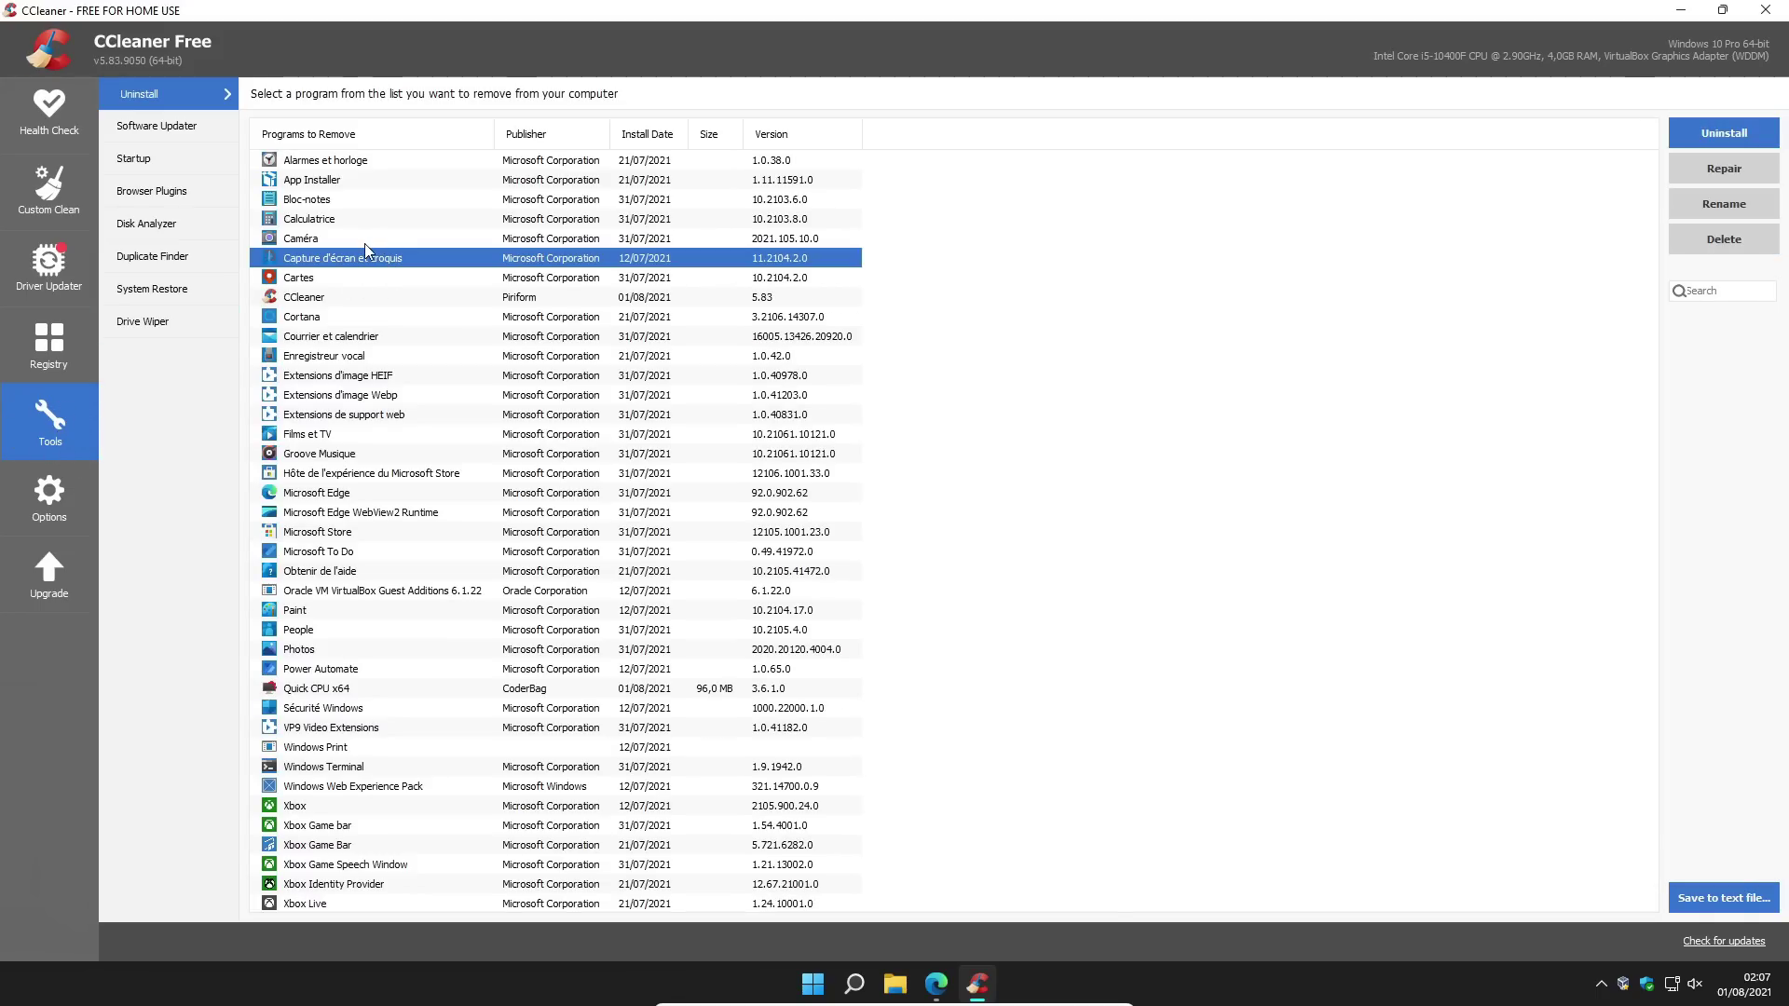
left_click(376, 609)
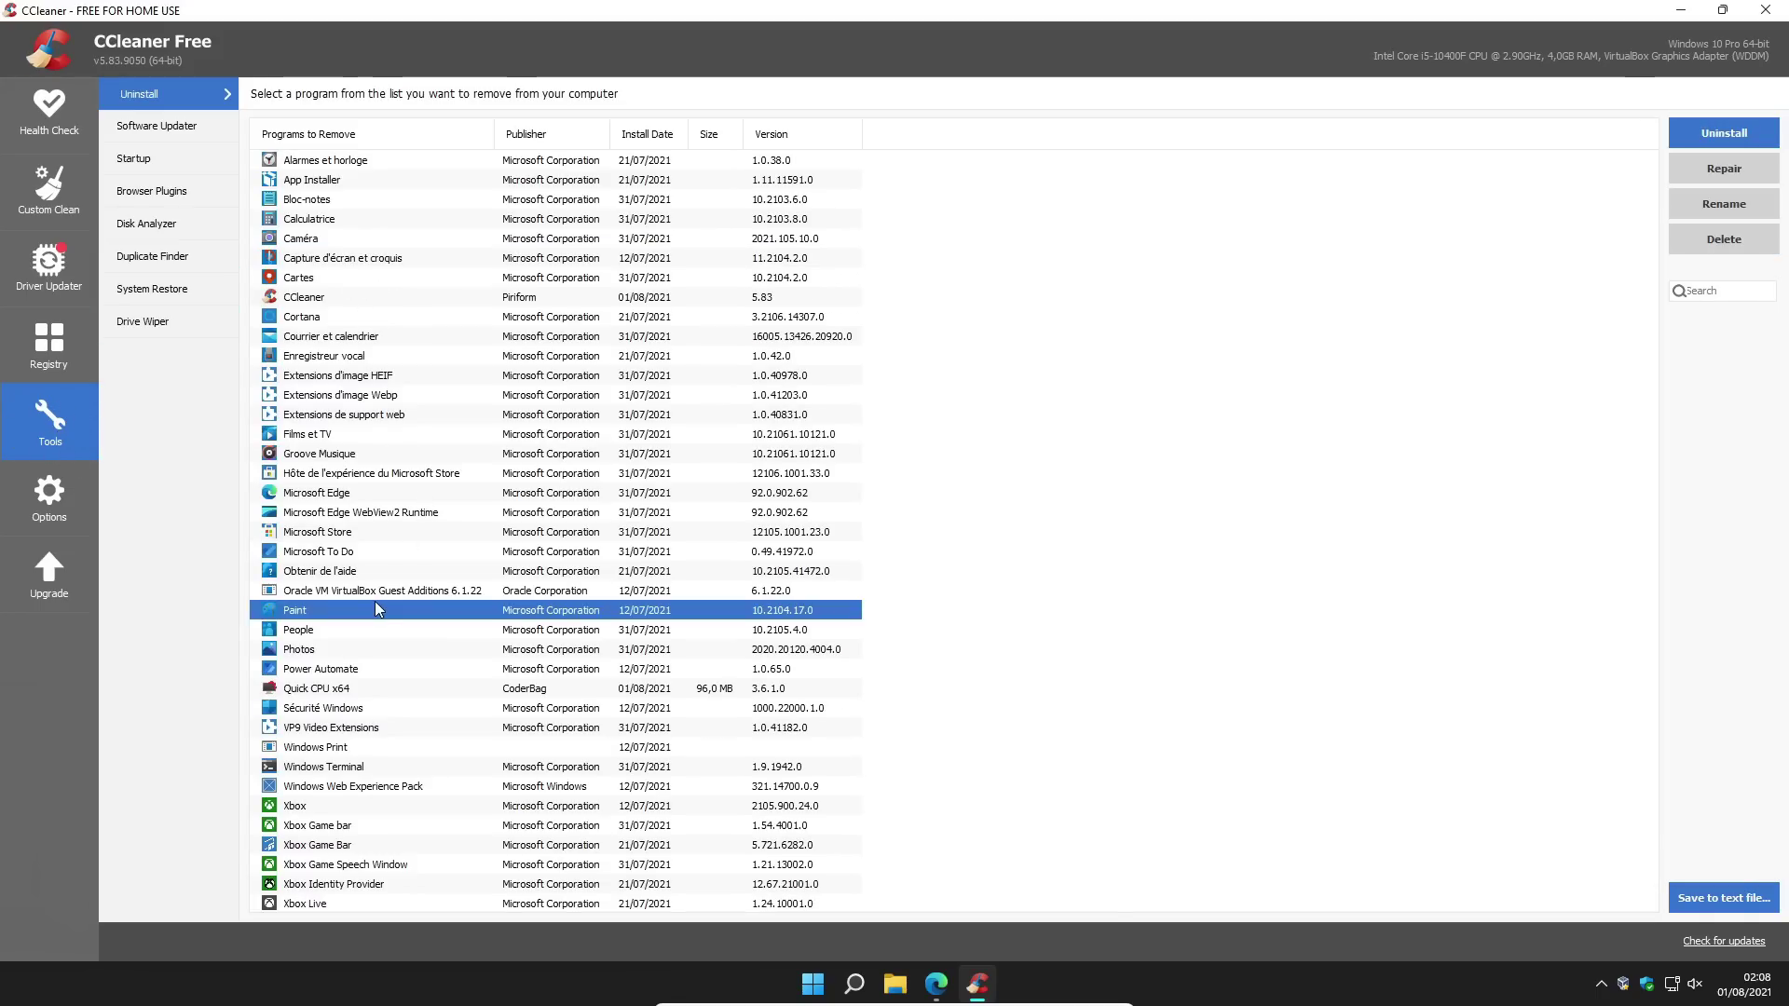
left_click(352, 629)
left_click(354, 690)
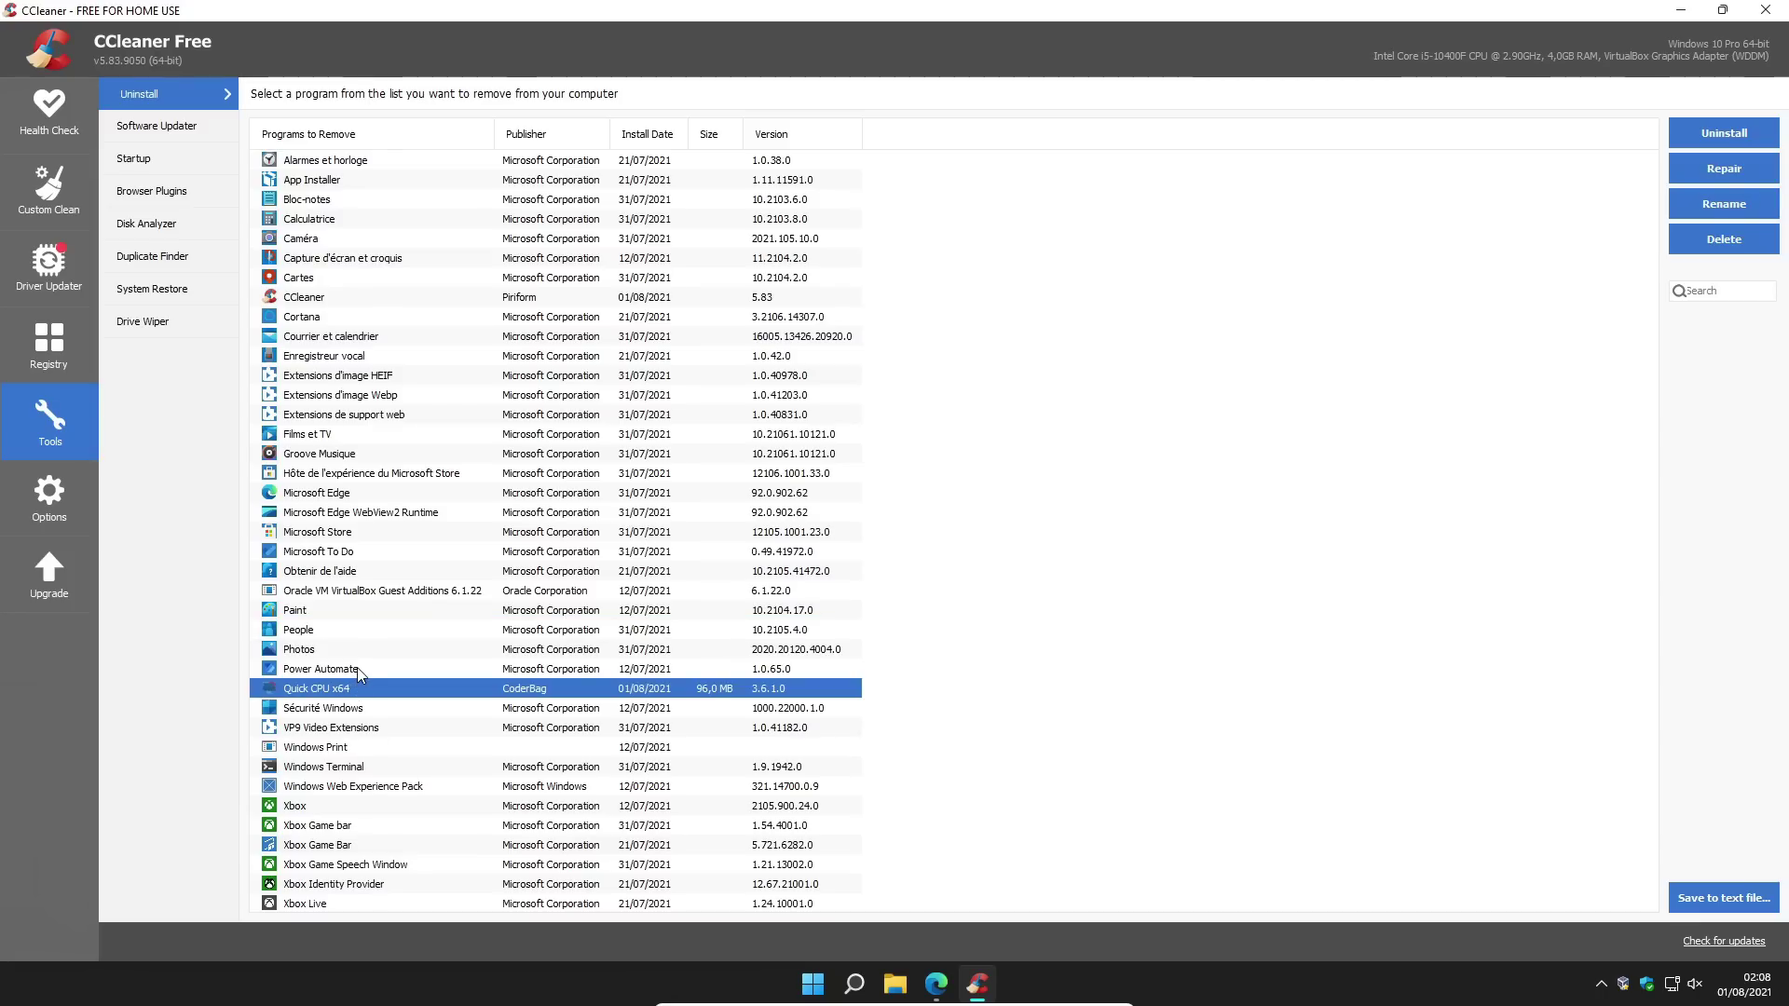
Step: Switch to Windows Settings and check the options available for Xbox Game Bar under Applications et fonctionnalités
left_click(826, 969)
left_click(1109, 452)
left_click(159, 341)
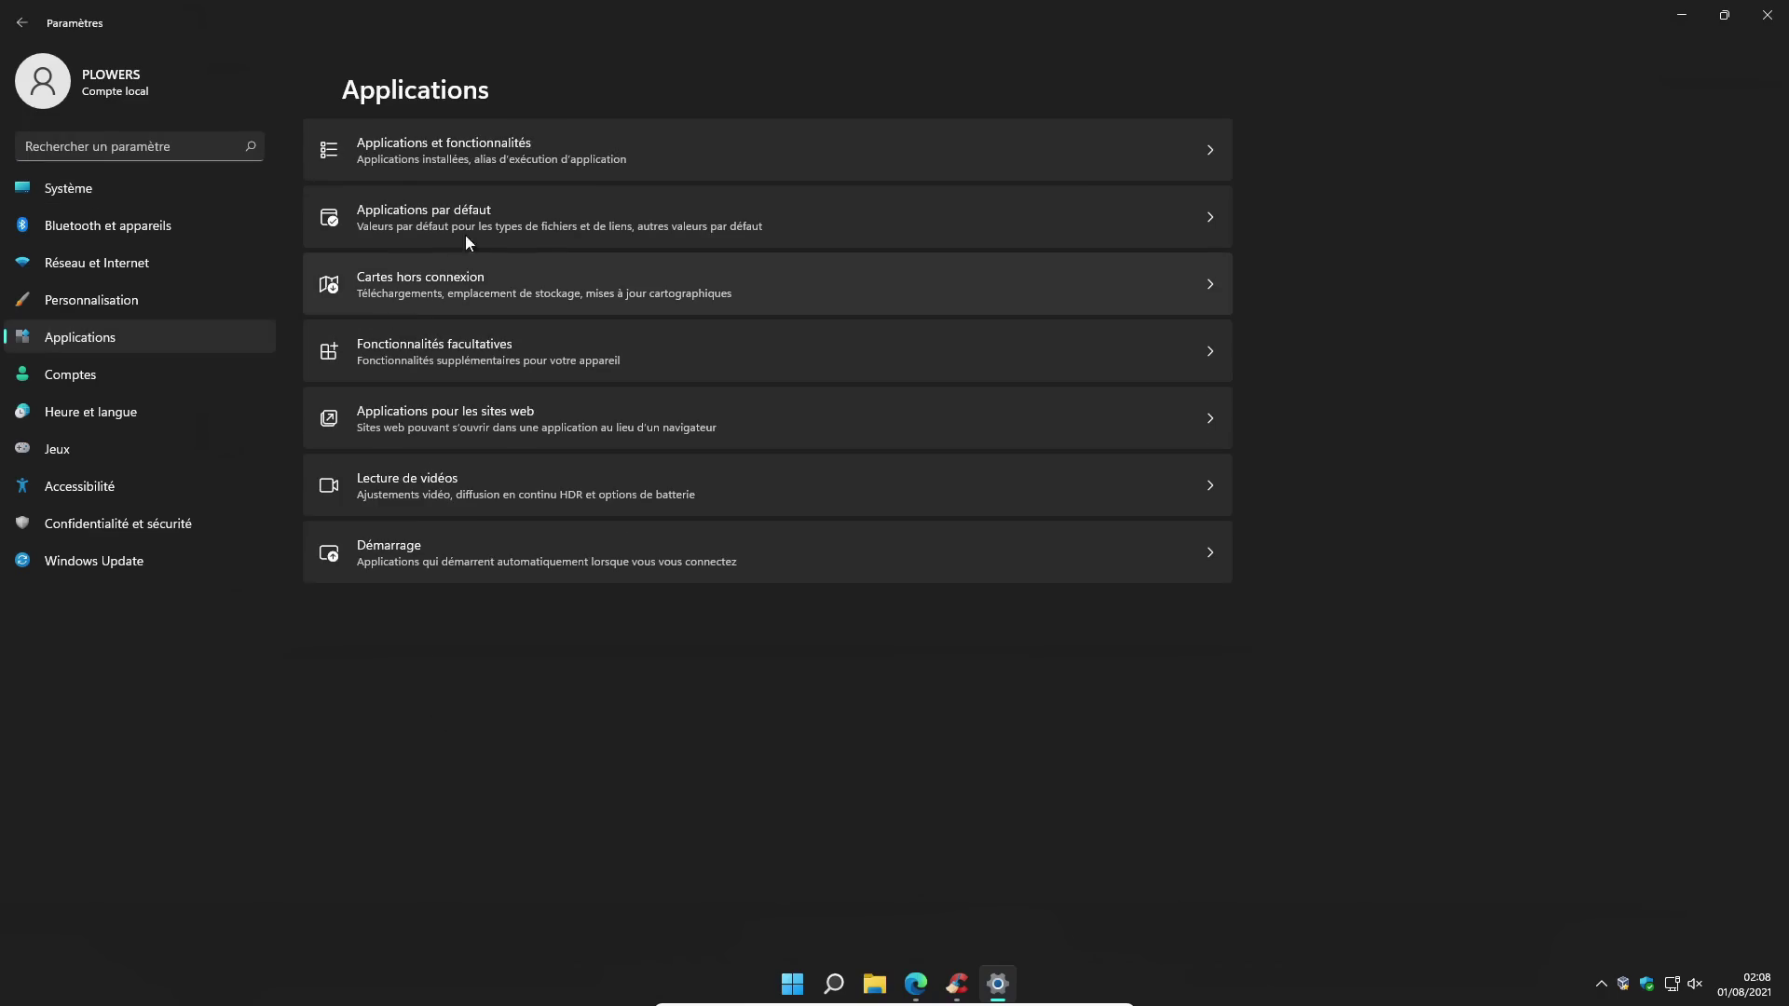
left_click(484, 160)
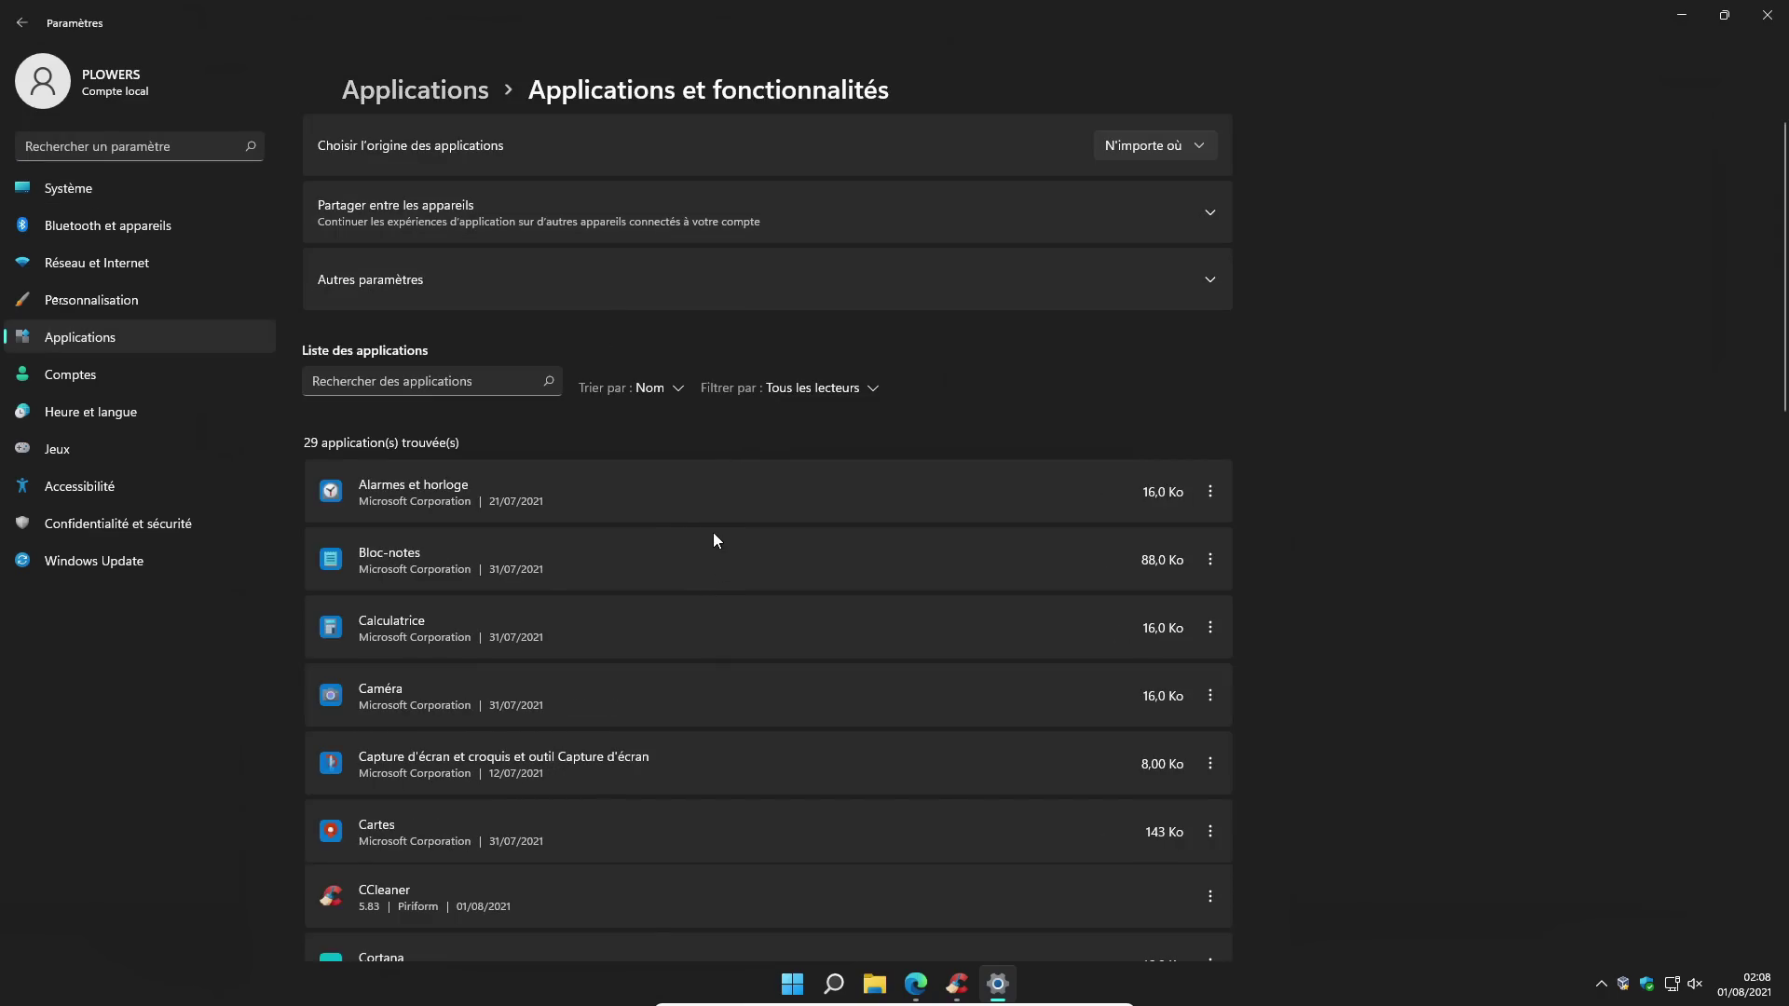
scroll(718, 545, "down", 15)
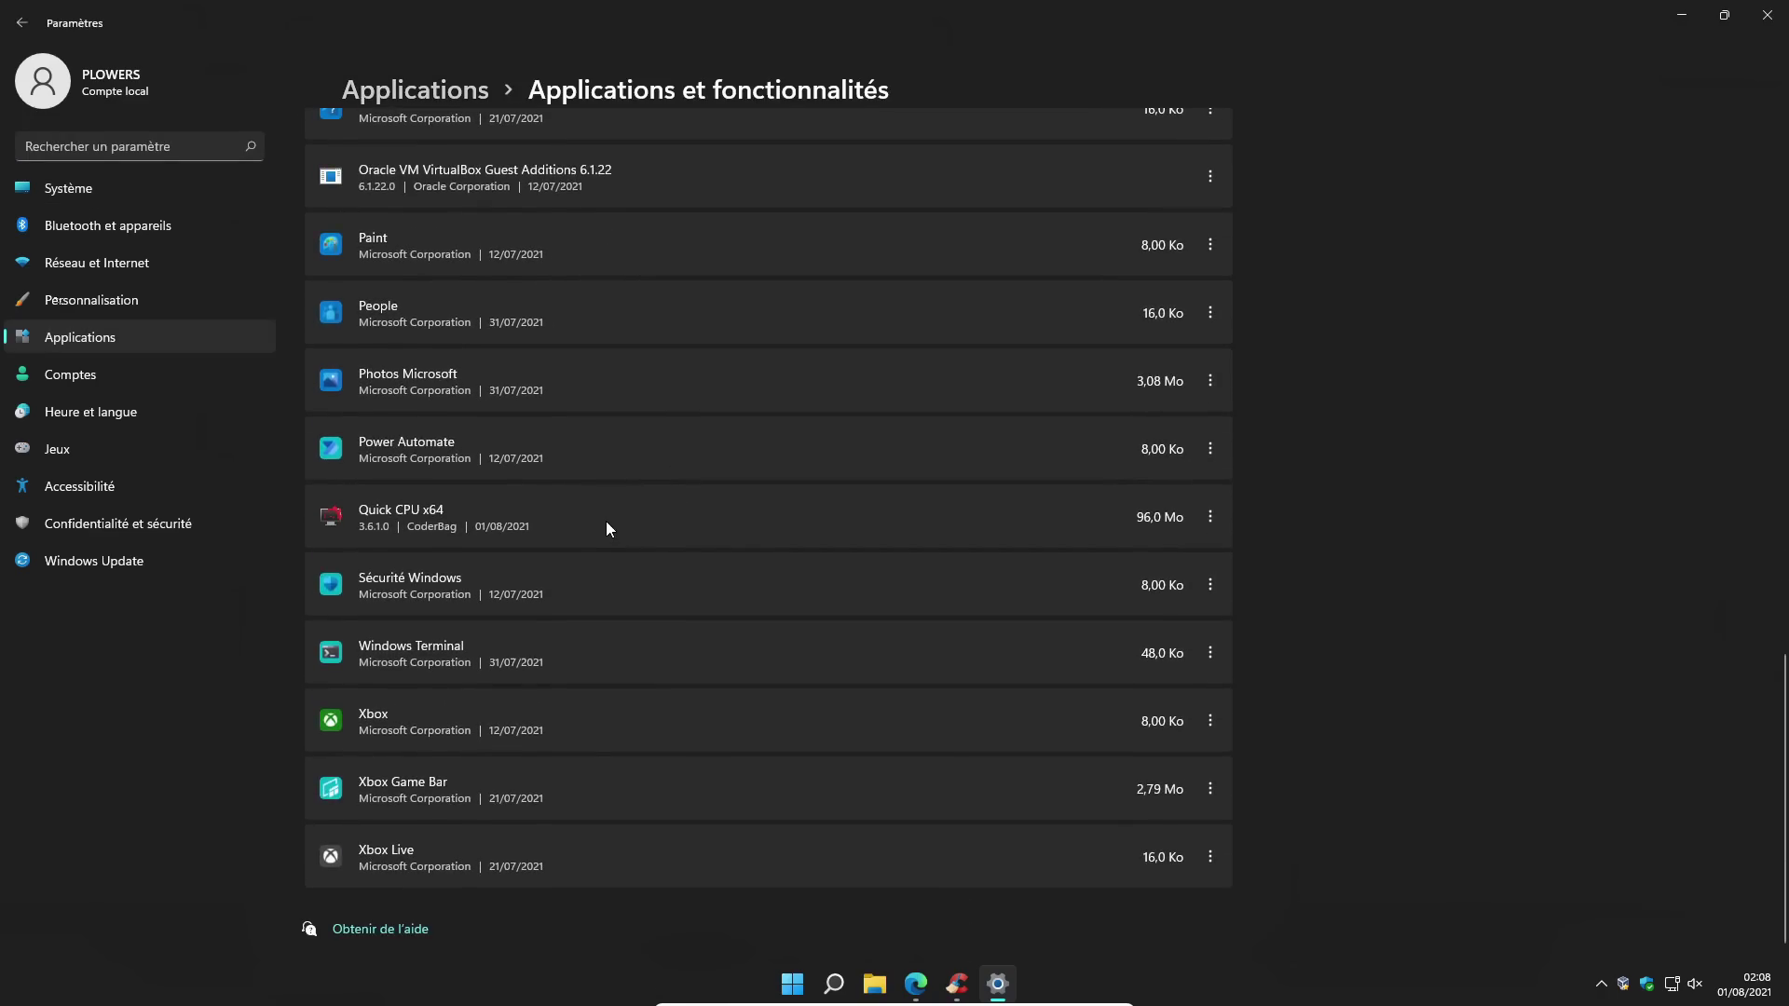
left_click(1211, 788)
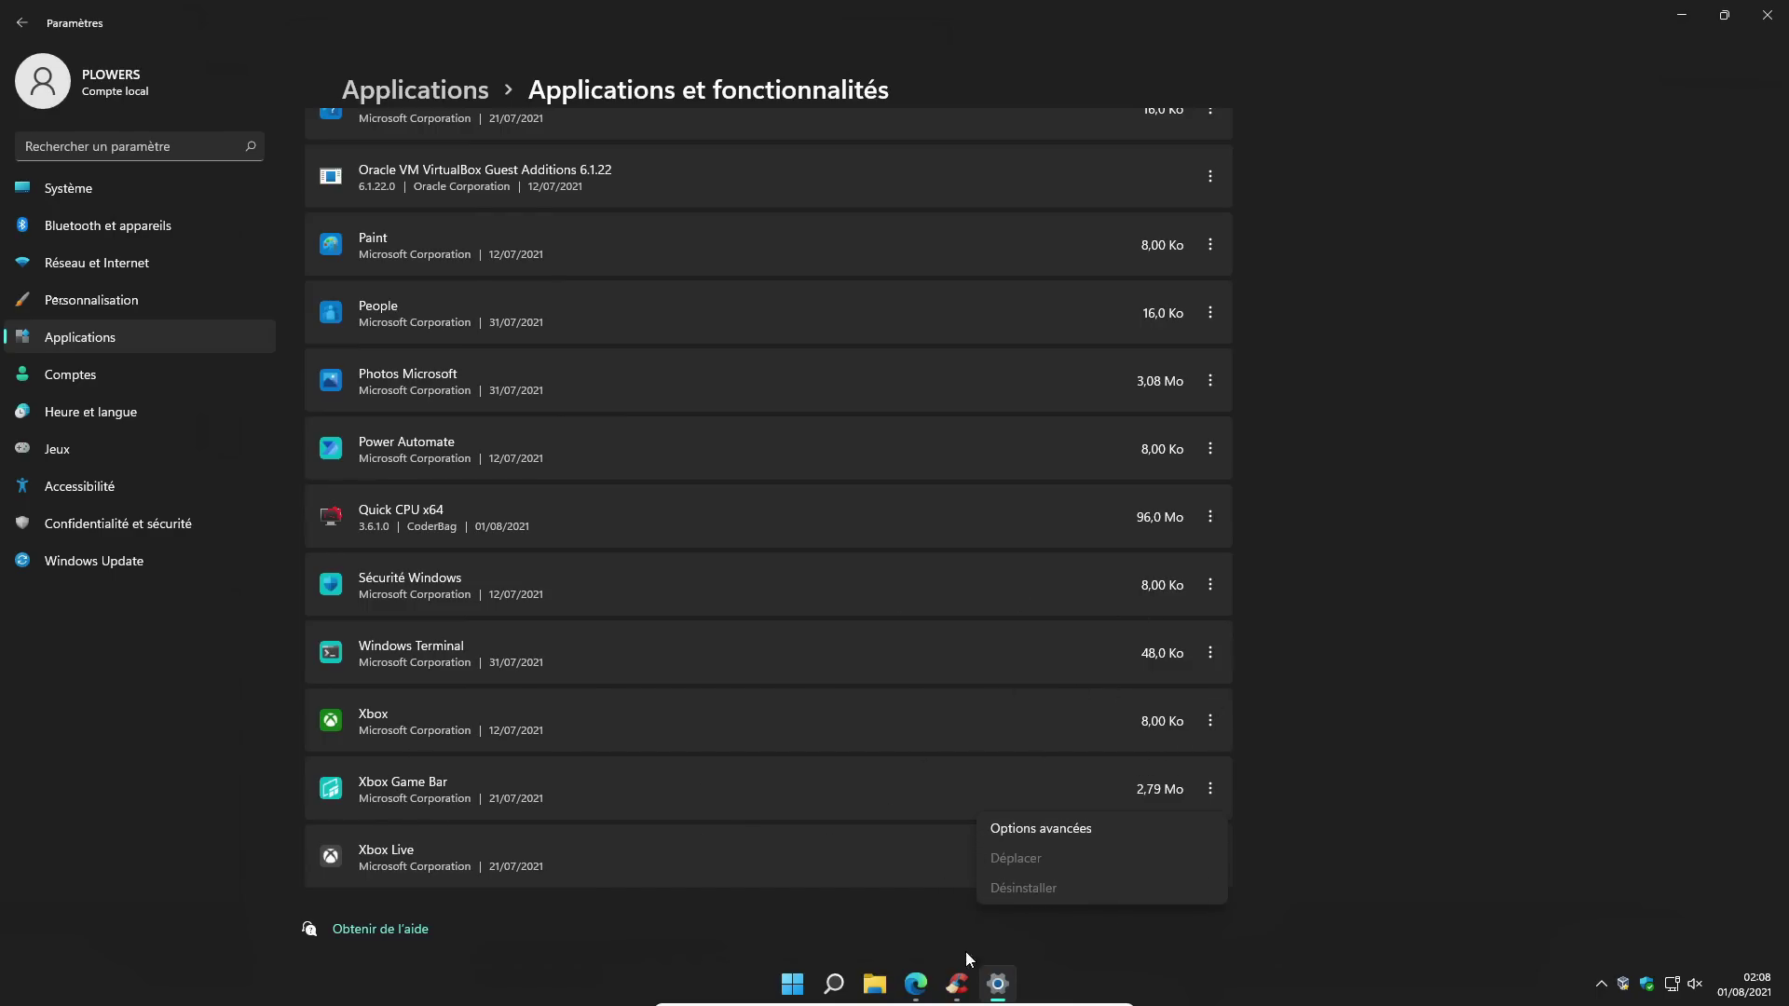
Step: Return to CCleaner and check the removal options offered for Xbox Game Bar without uninstalling it
left_click(963, 983)
left_click(341, 845)
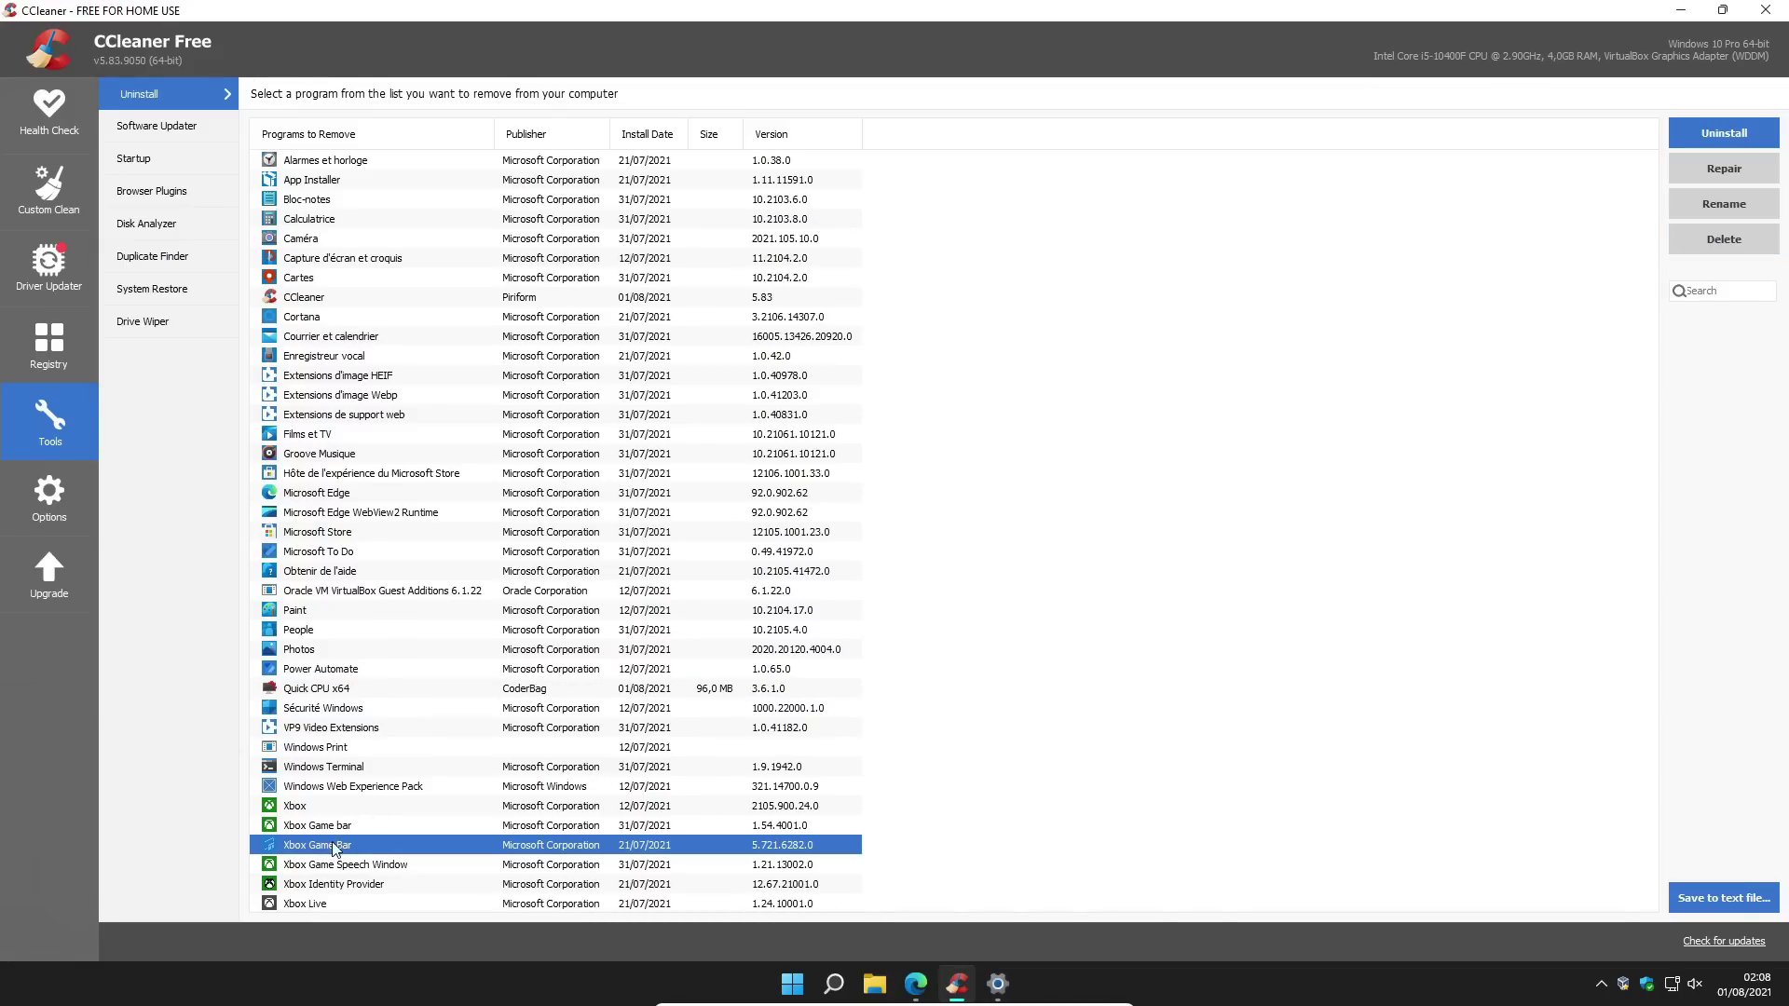
right_click(342, 848)
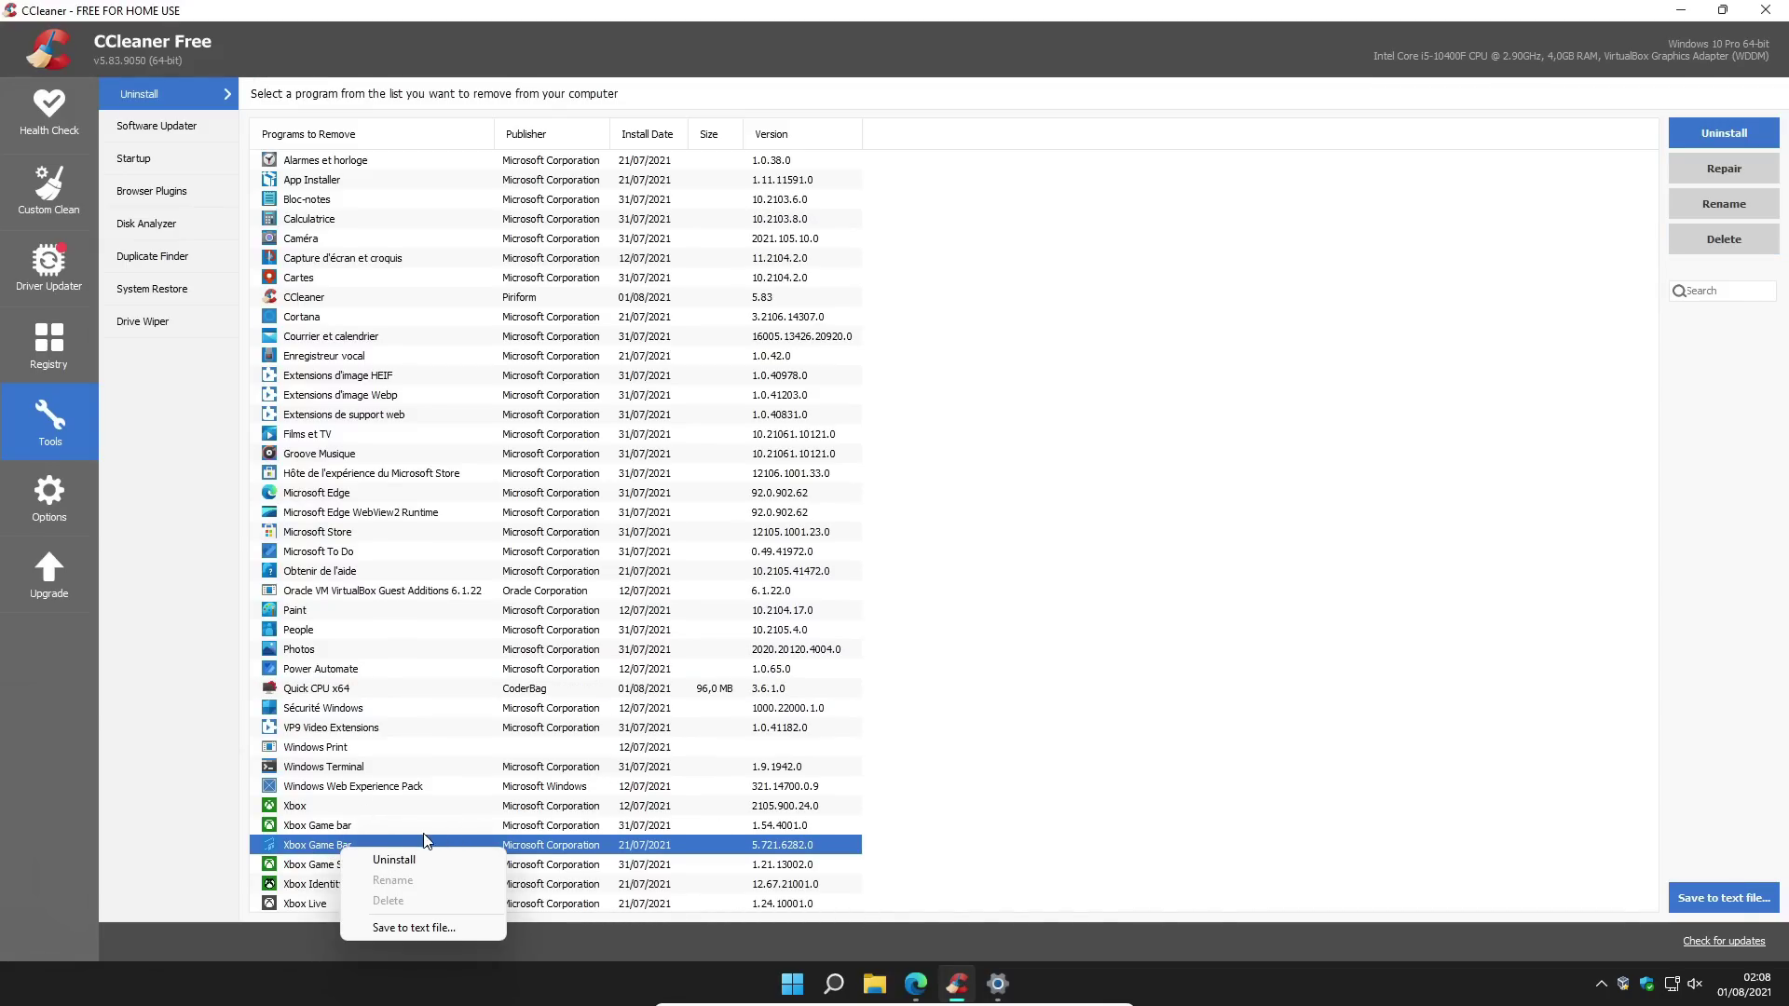
left_click(447, 650)
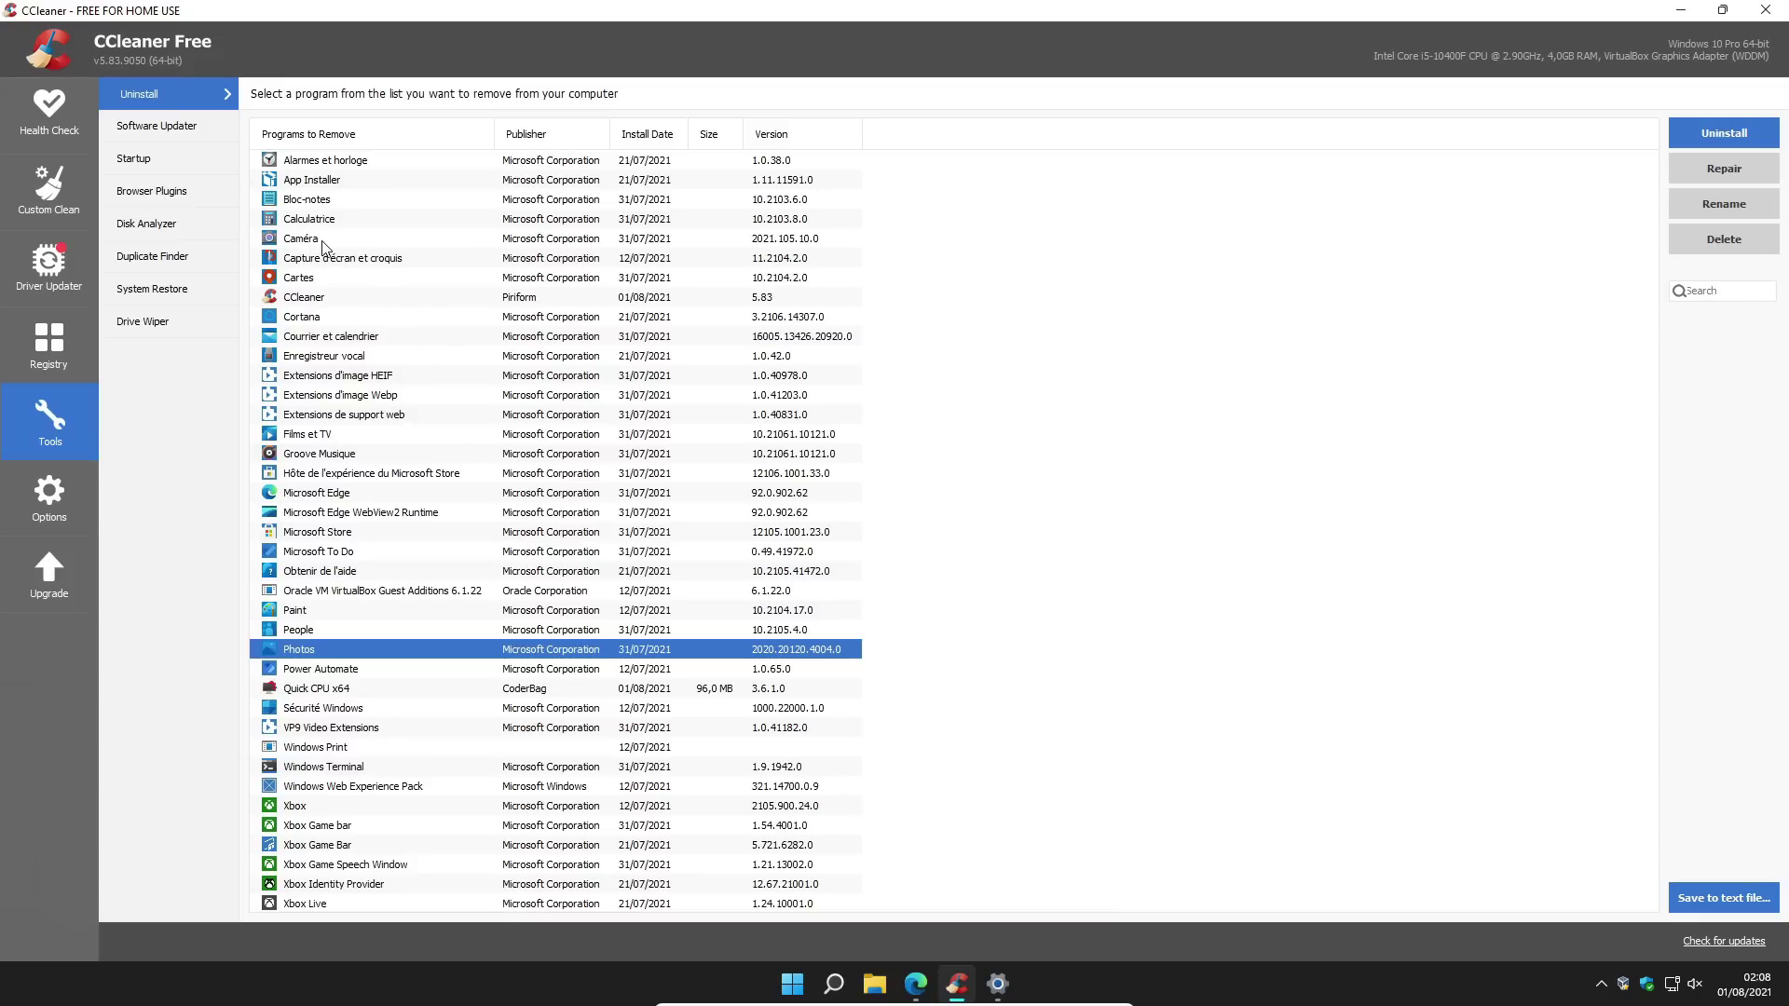
Step: Review the Windows startup programs and the Windows services in CCleaner's startup tool, and close CCleaner
left_click(166, 161)
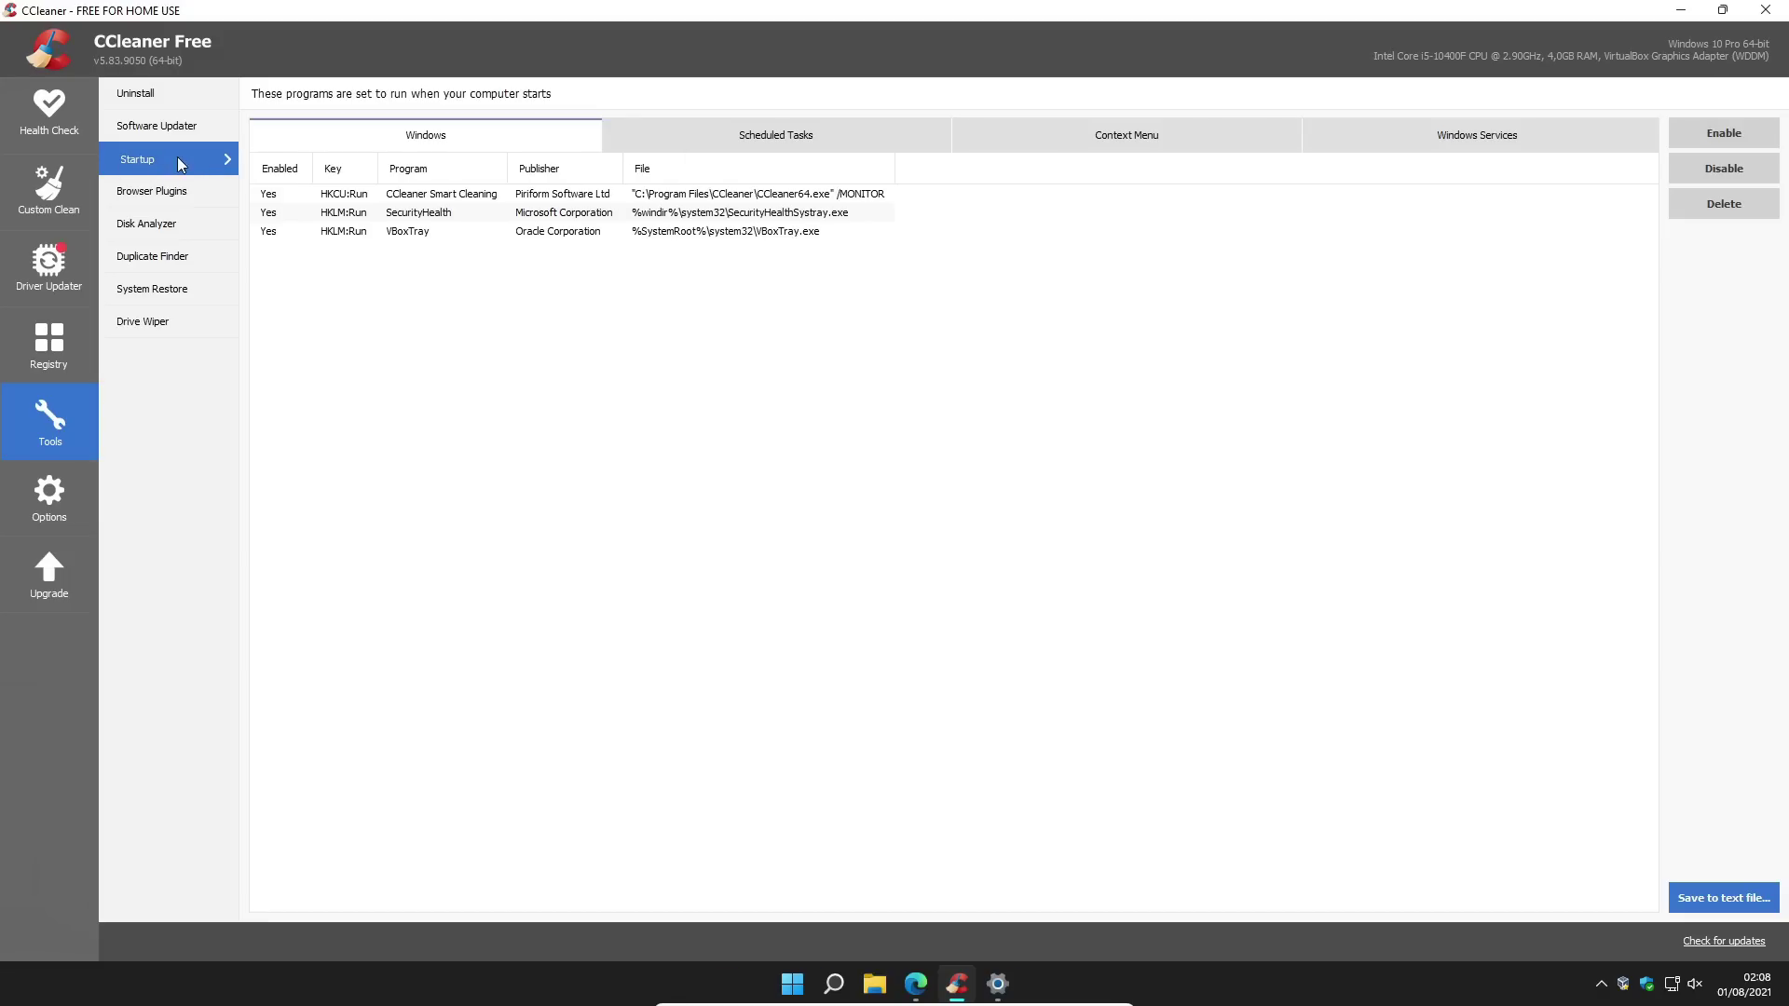
left_click(1484, 141)
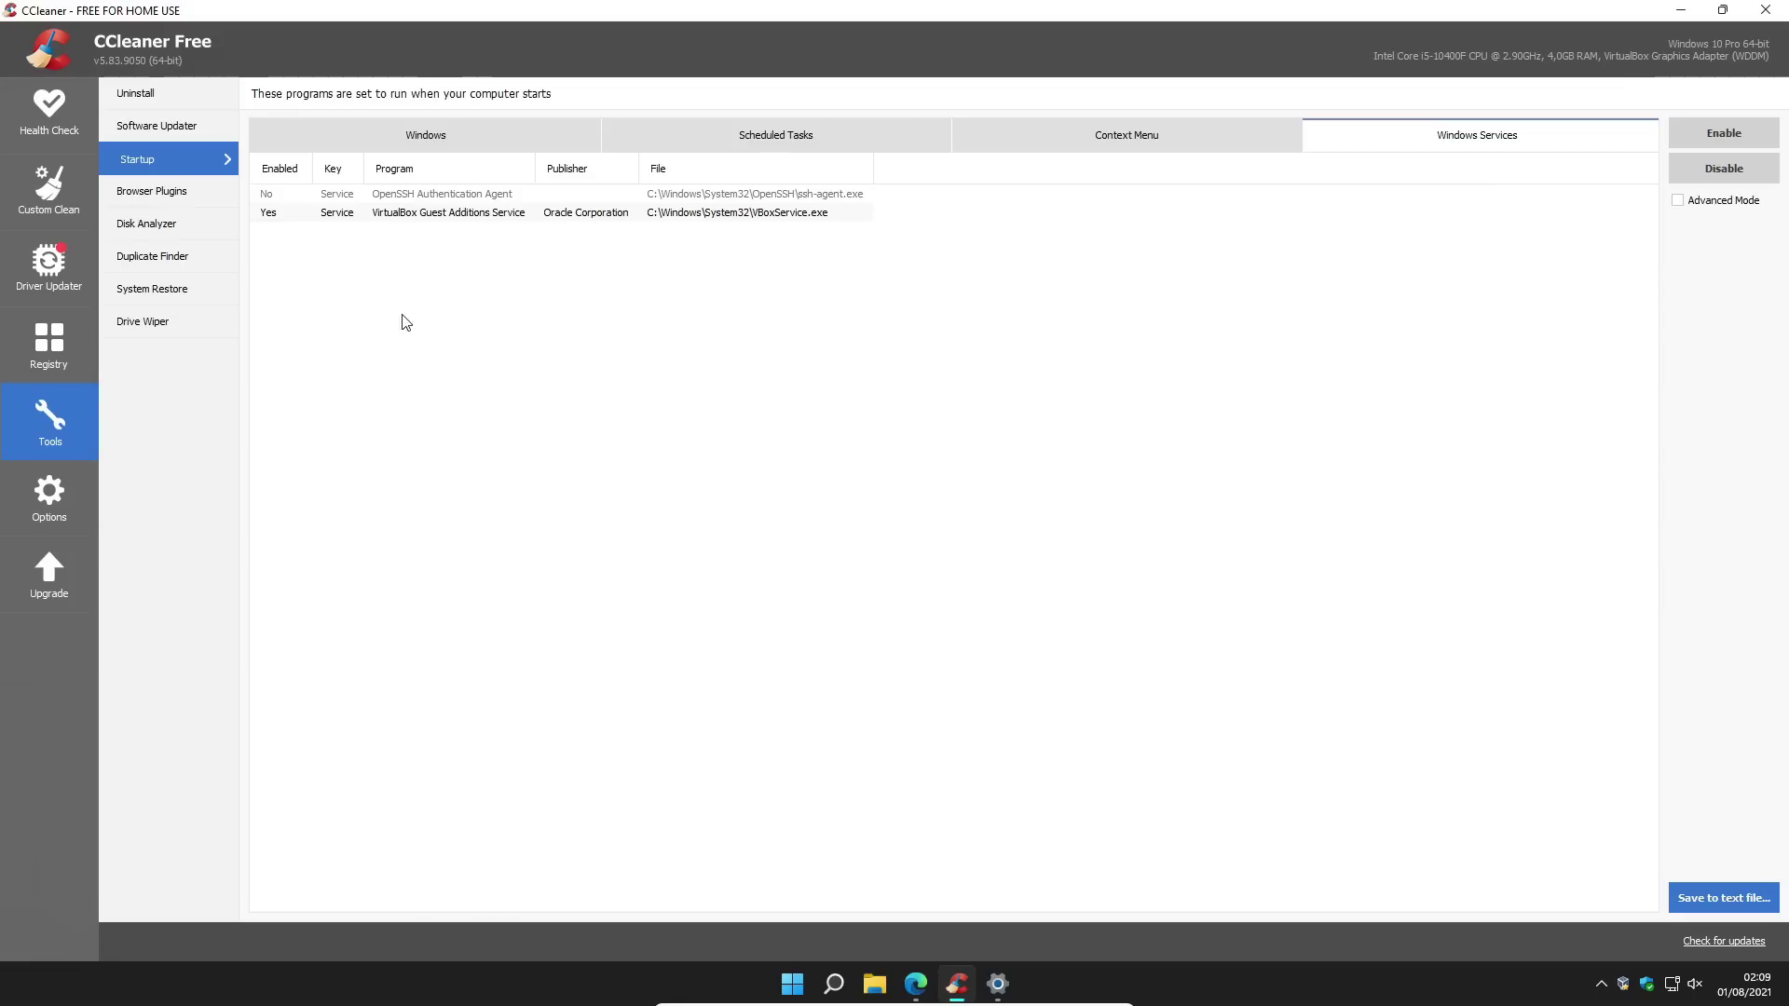
left_click(1765, 9)
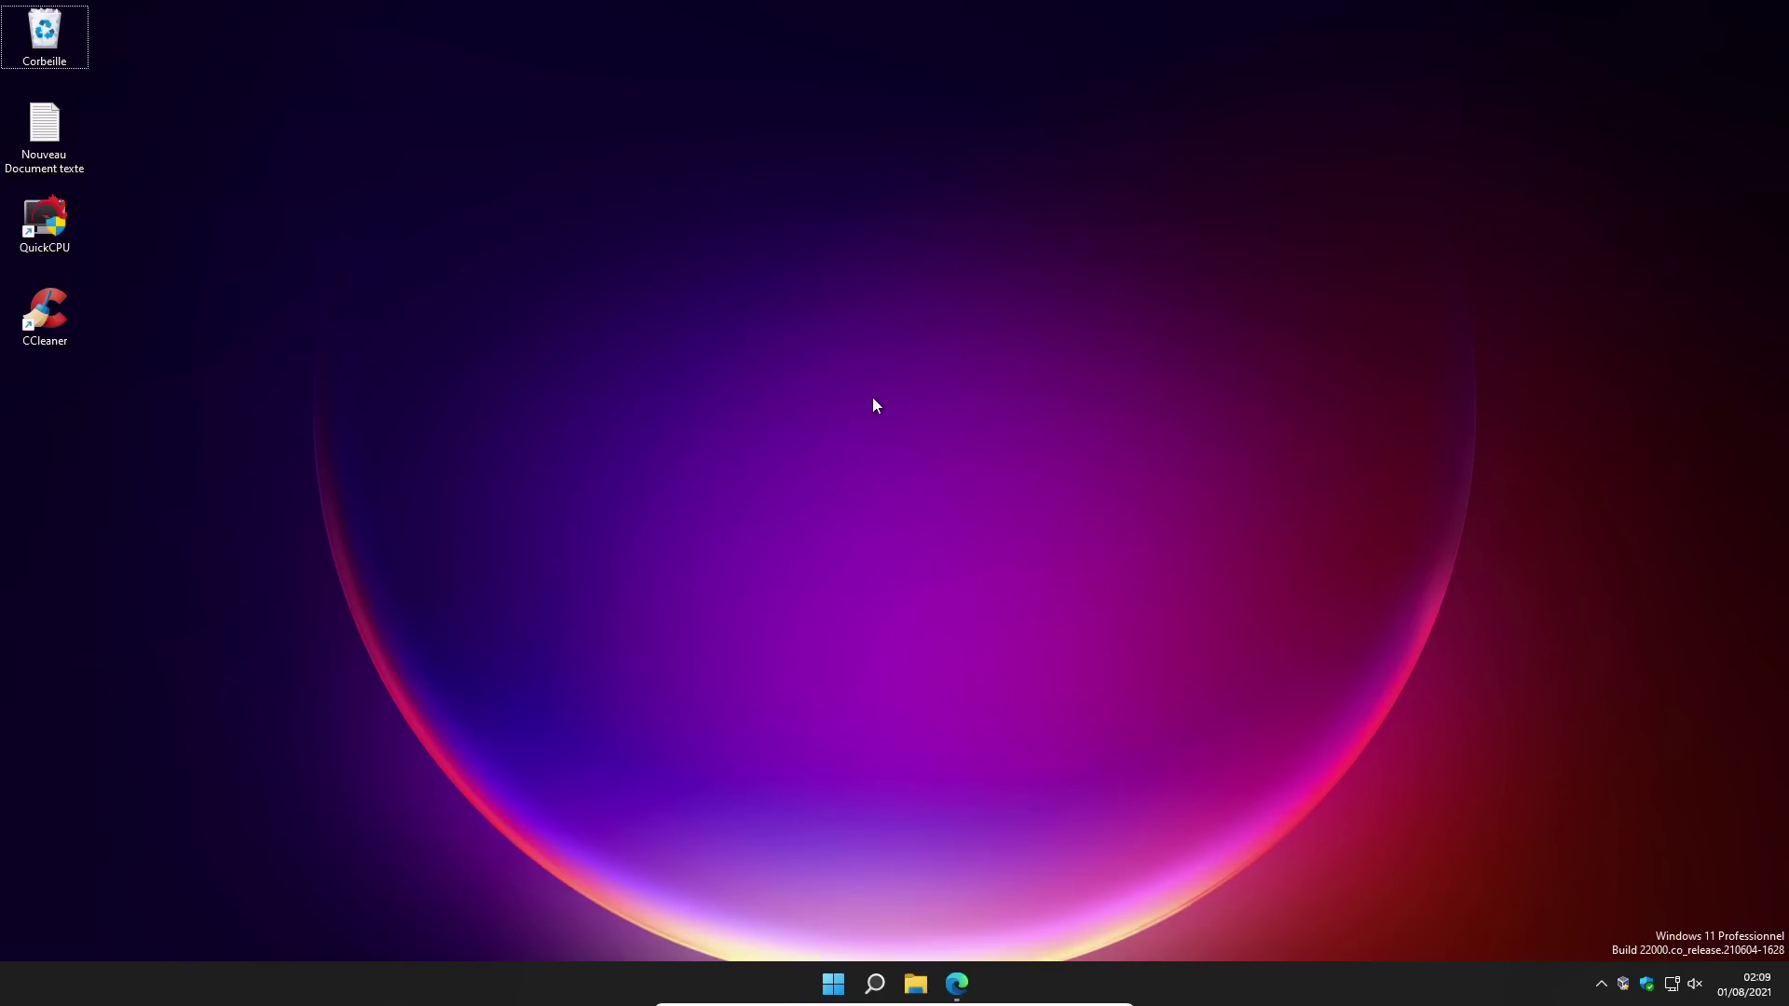
Step: Empty the Recycle Bin, continuing with administrator rights for all current items
right_click(52, 26)
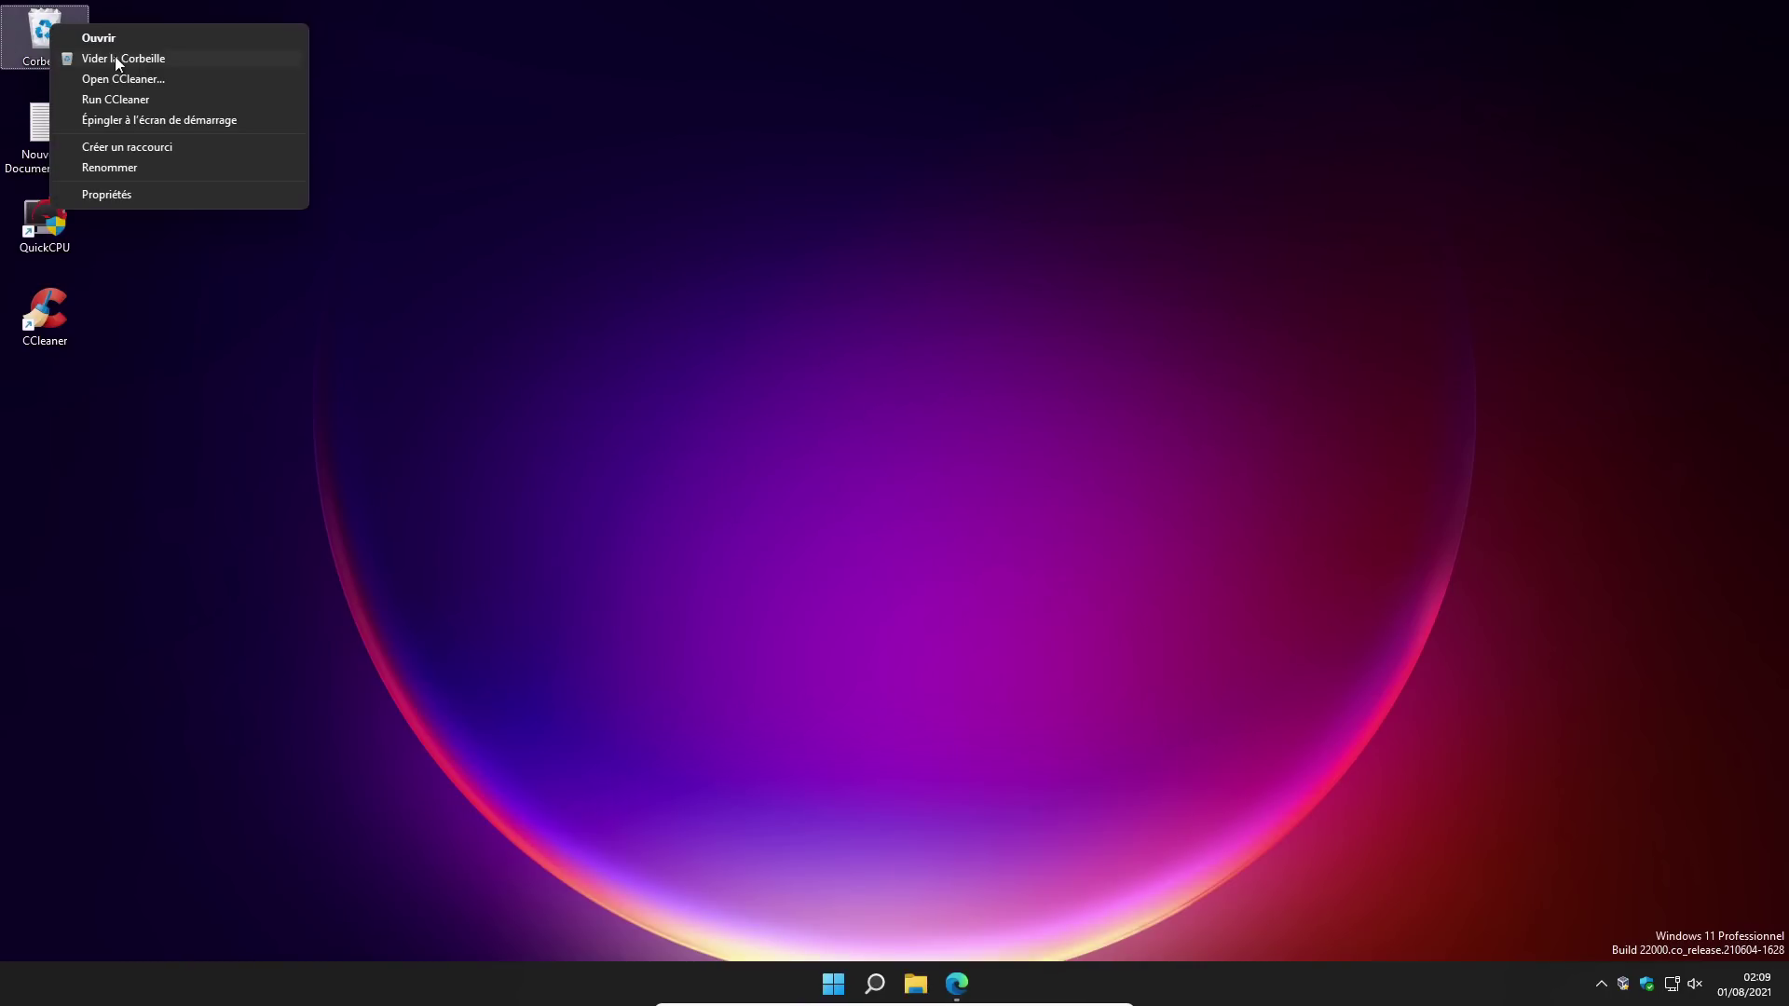
left_click(486, 471)
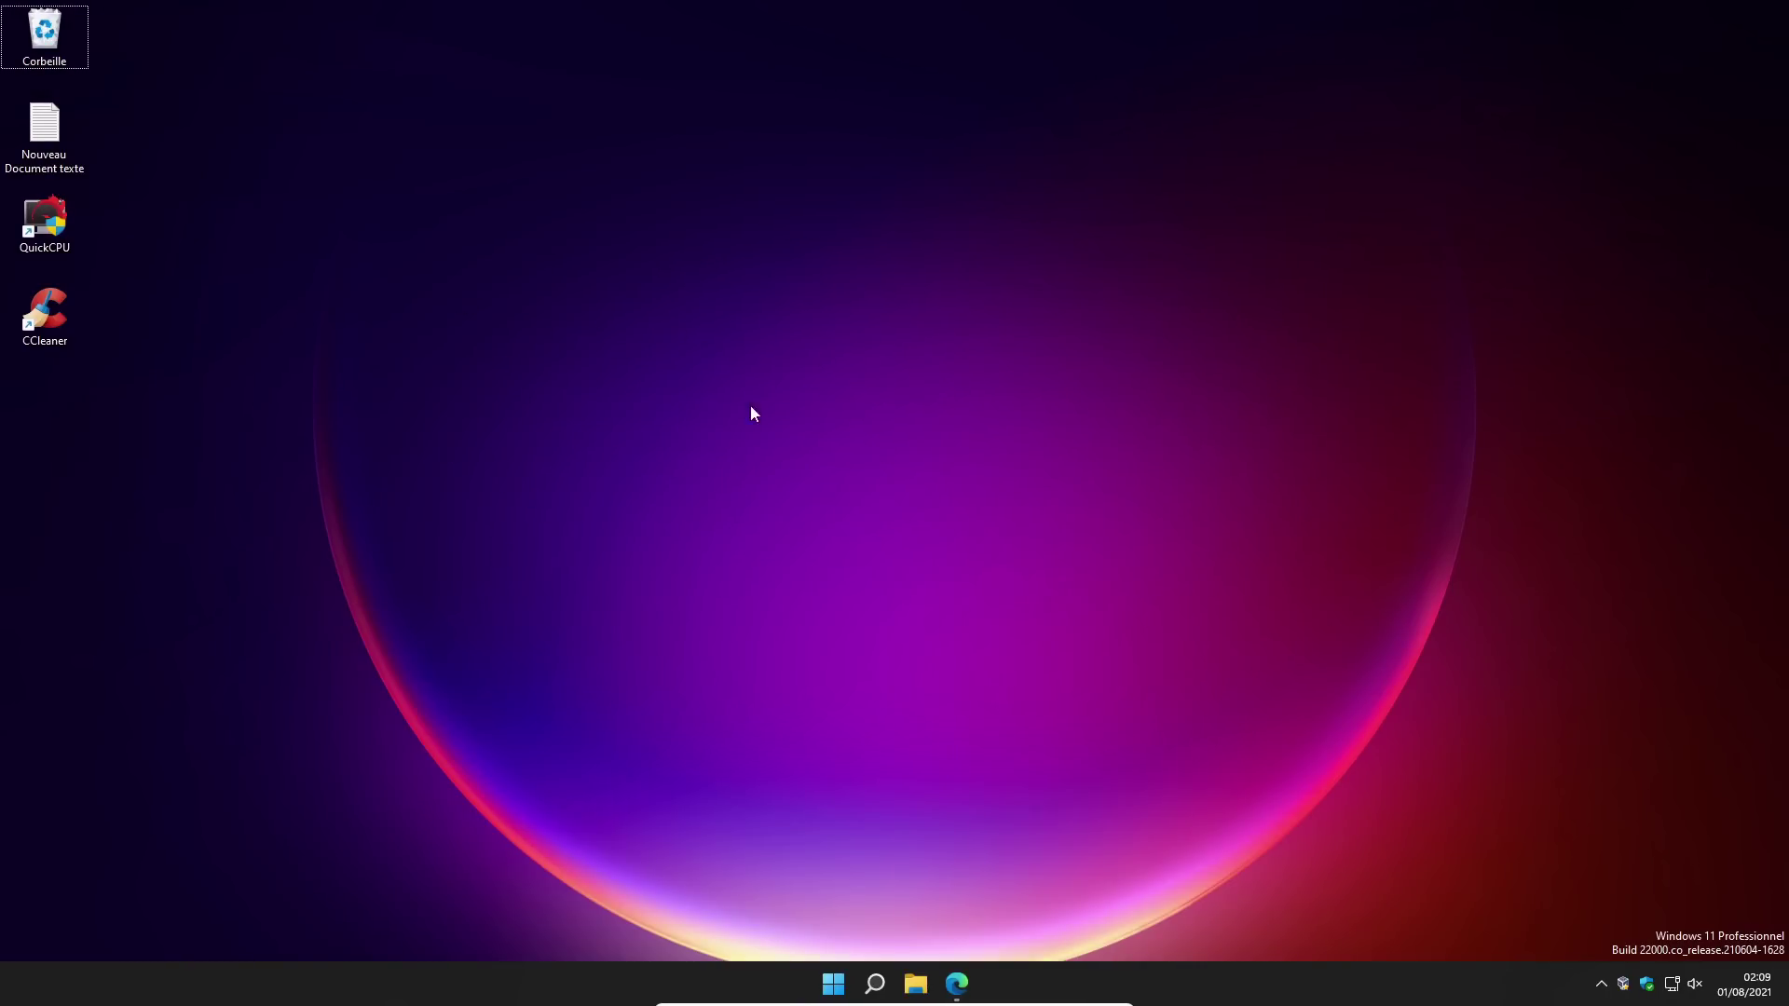
right_click(45, 41)
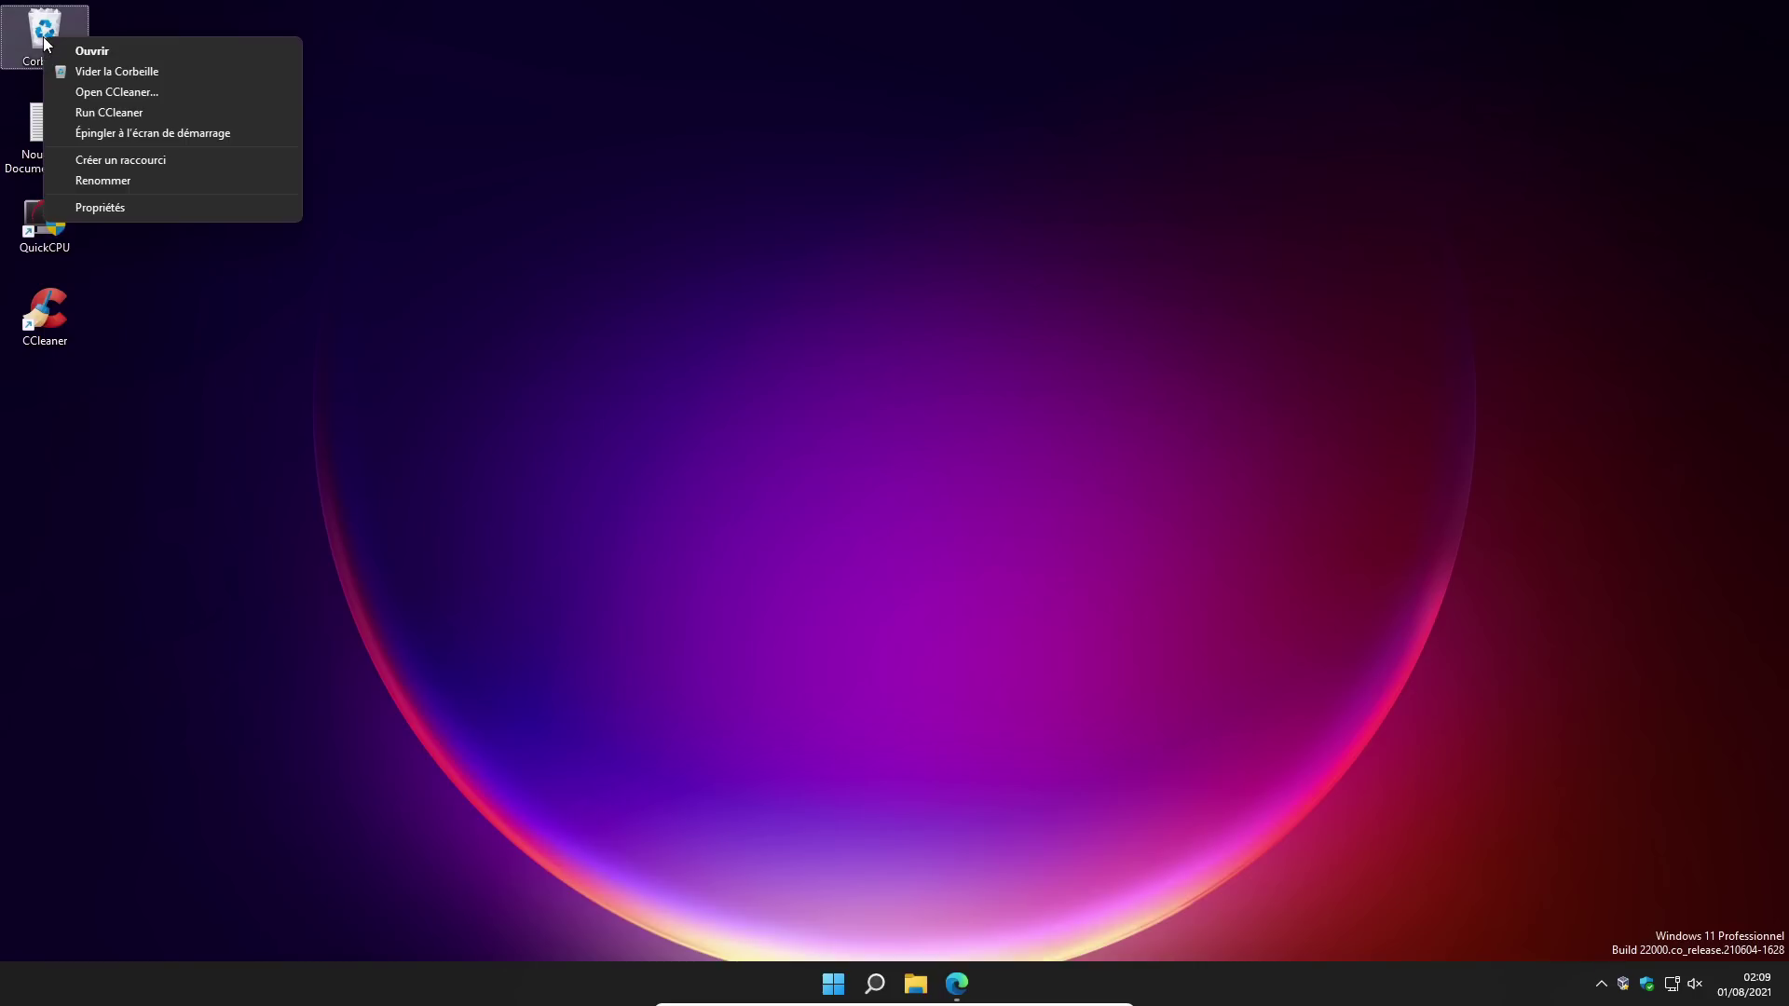
left_click(101, 71)
left_click(965, 504)
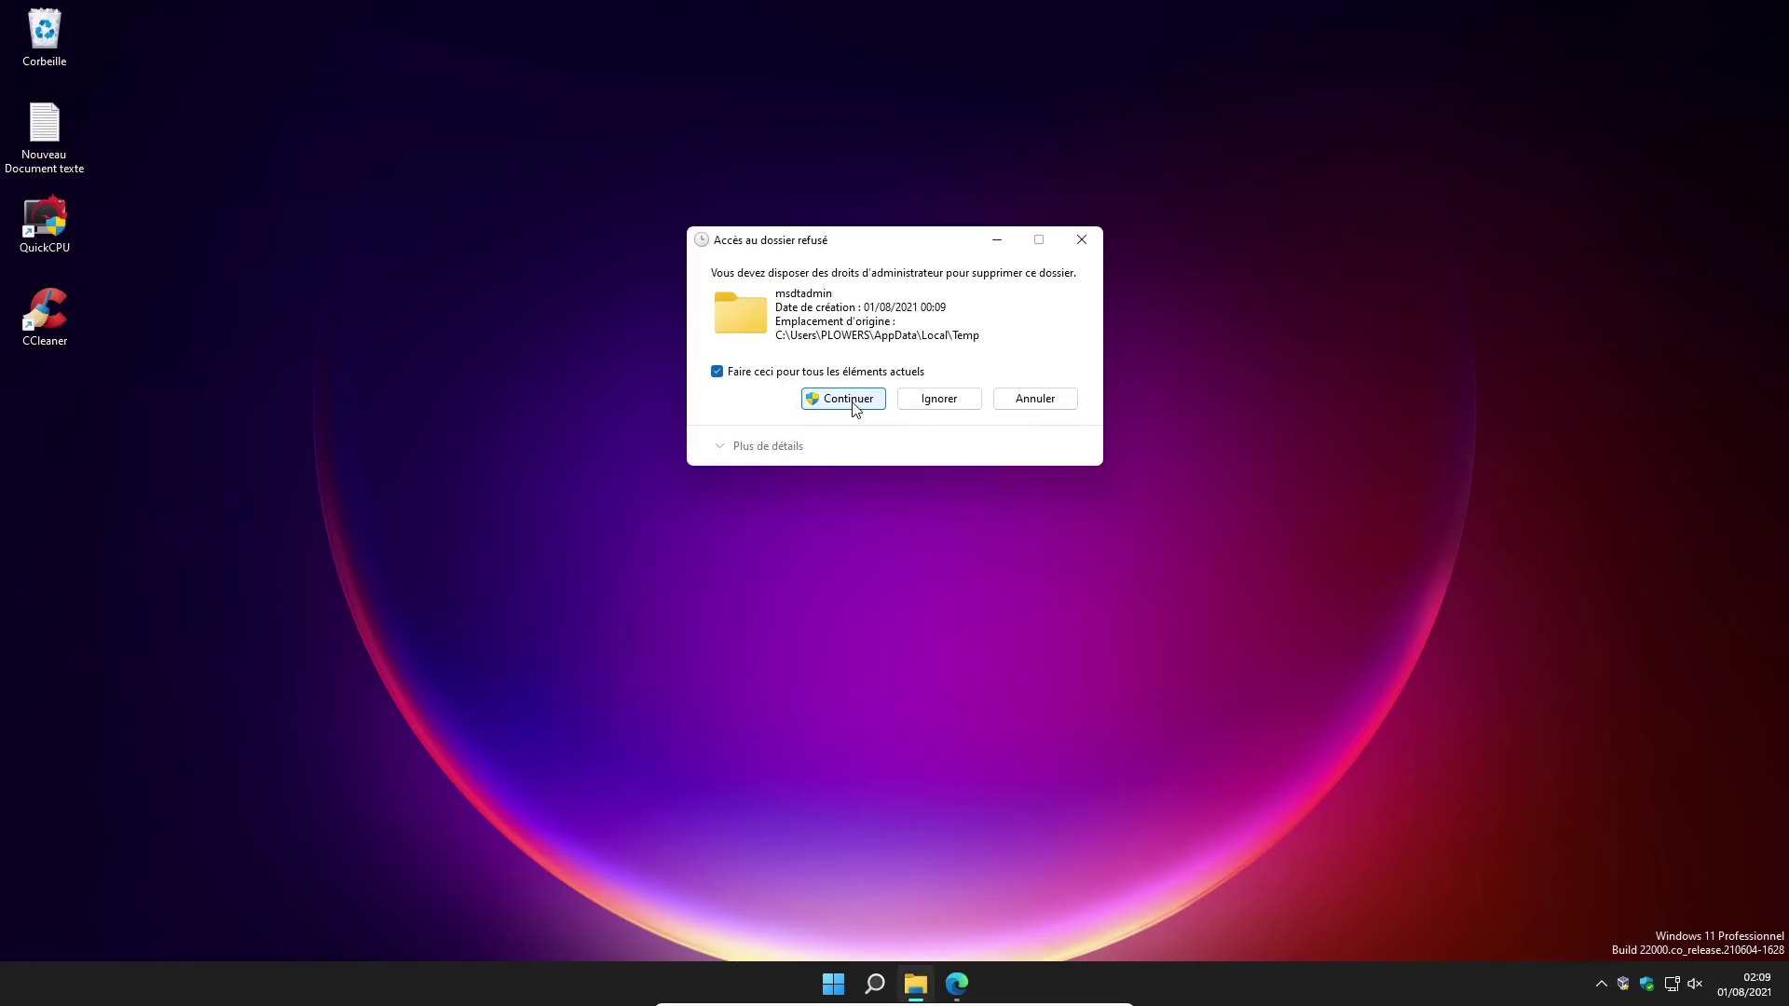
left_click(857, 403)
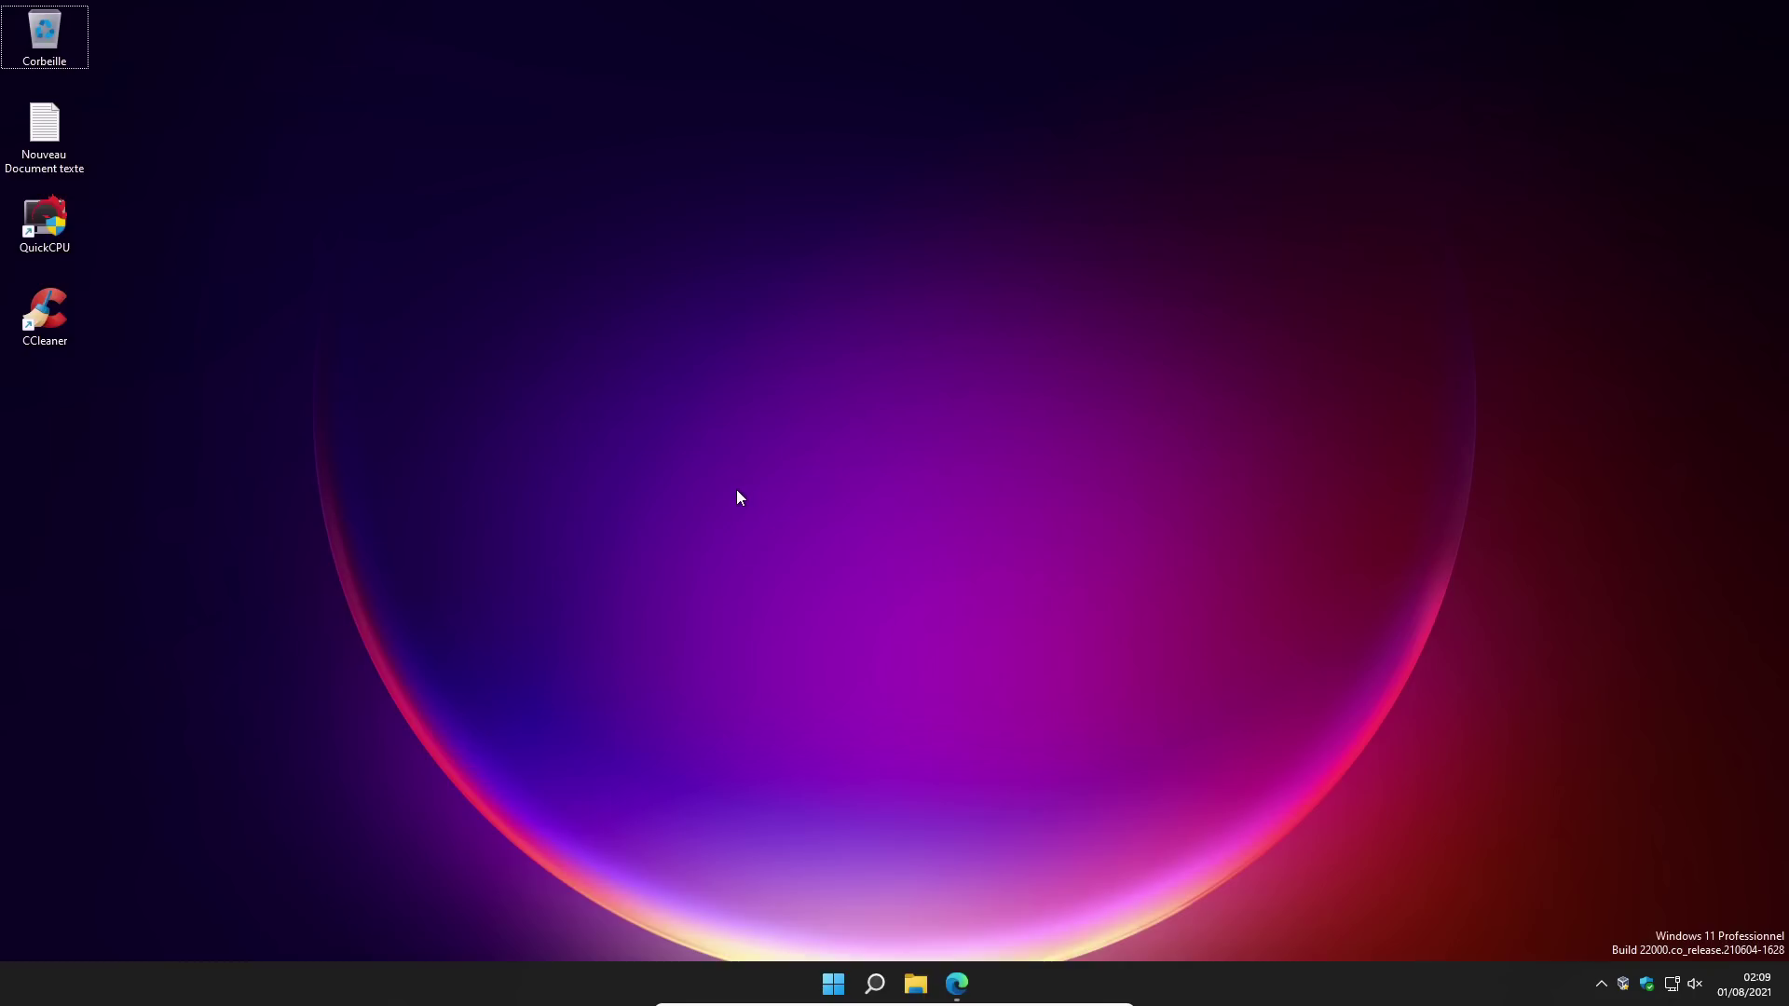
left_click_drag(145, 401, 54, 250)
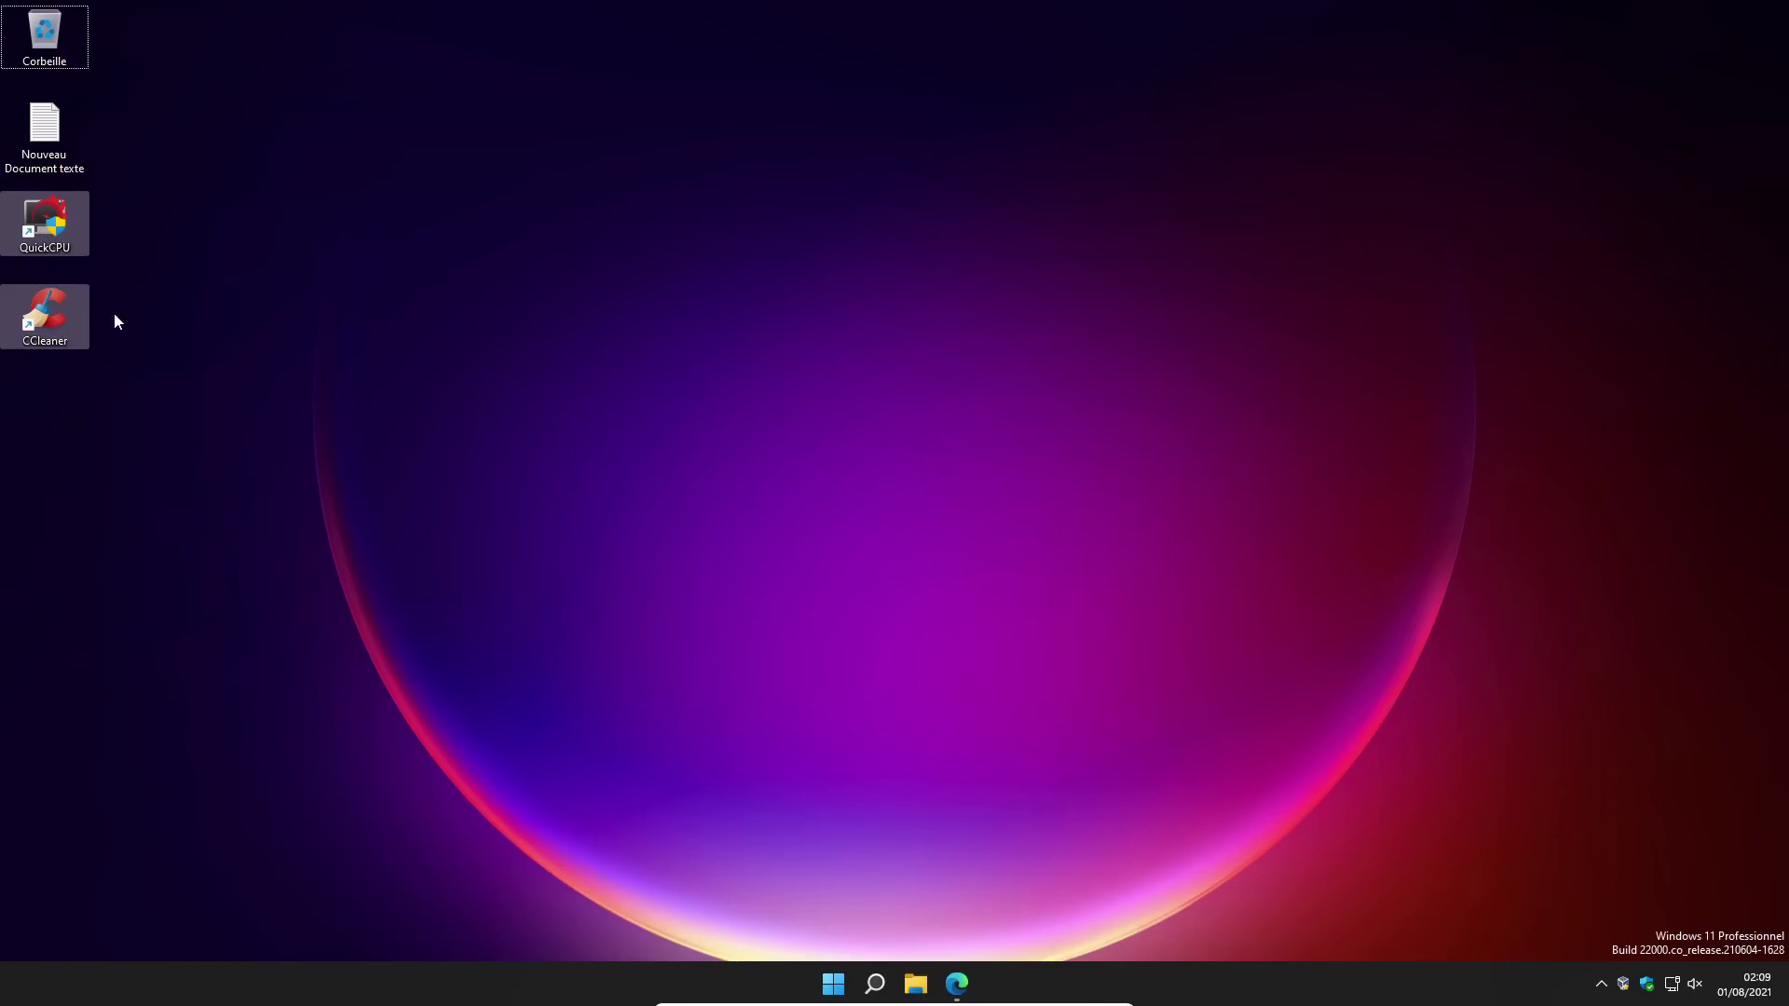
left_click(97, 266)
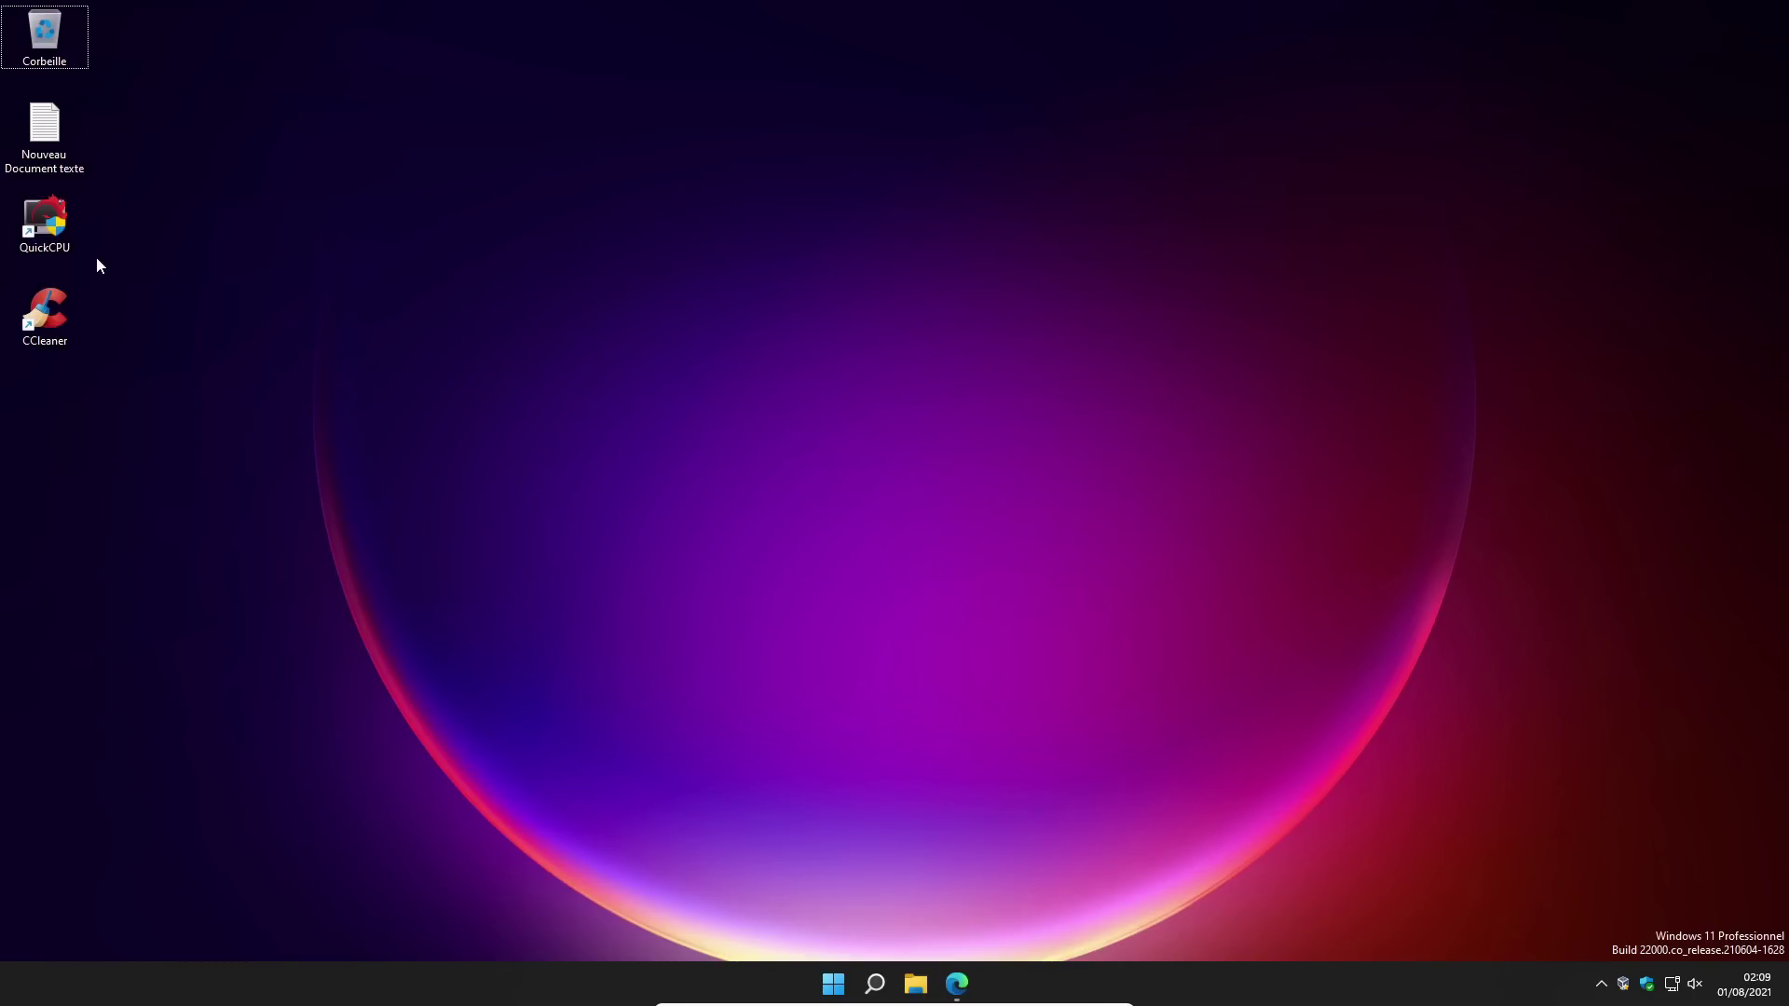
left_click_drag(117, 207, 570, 373)
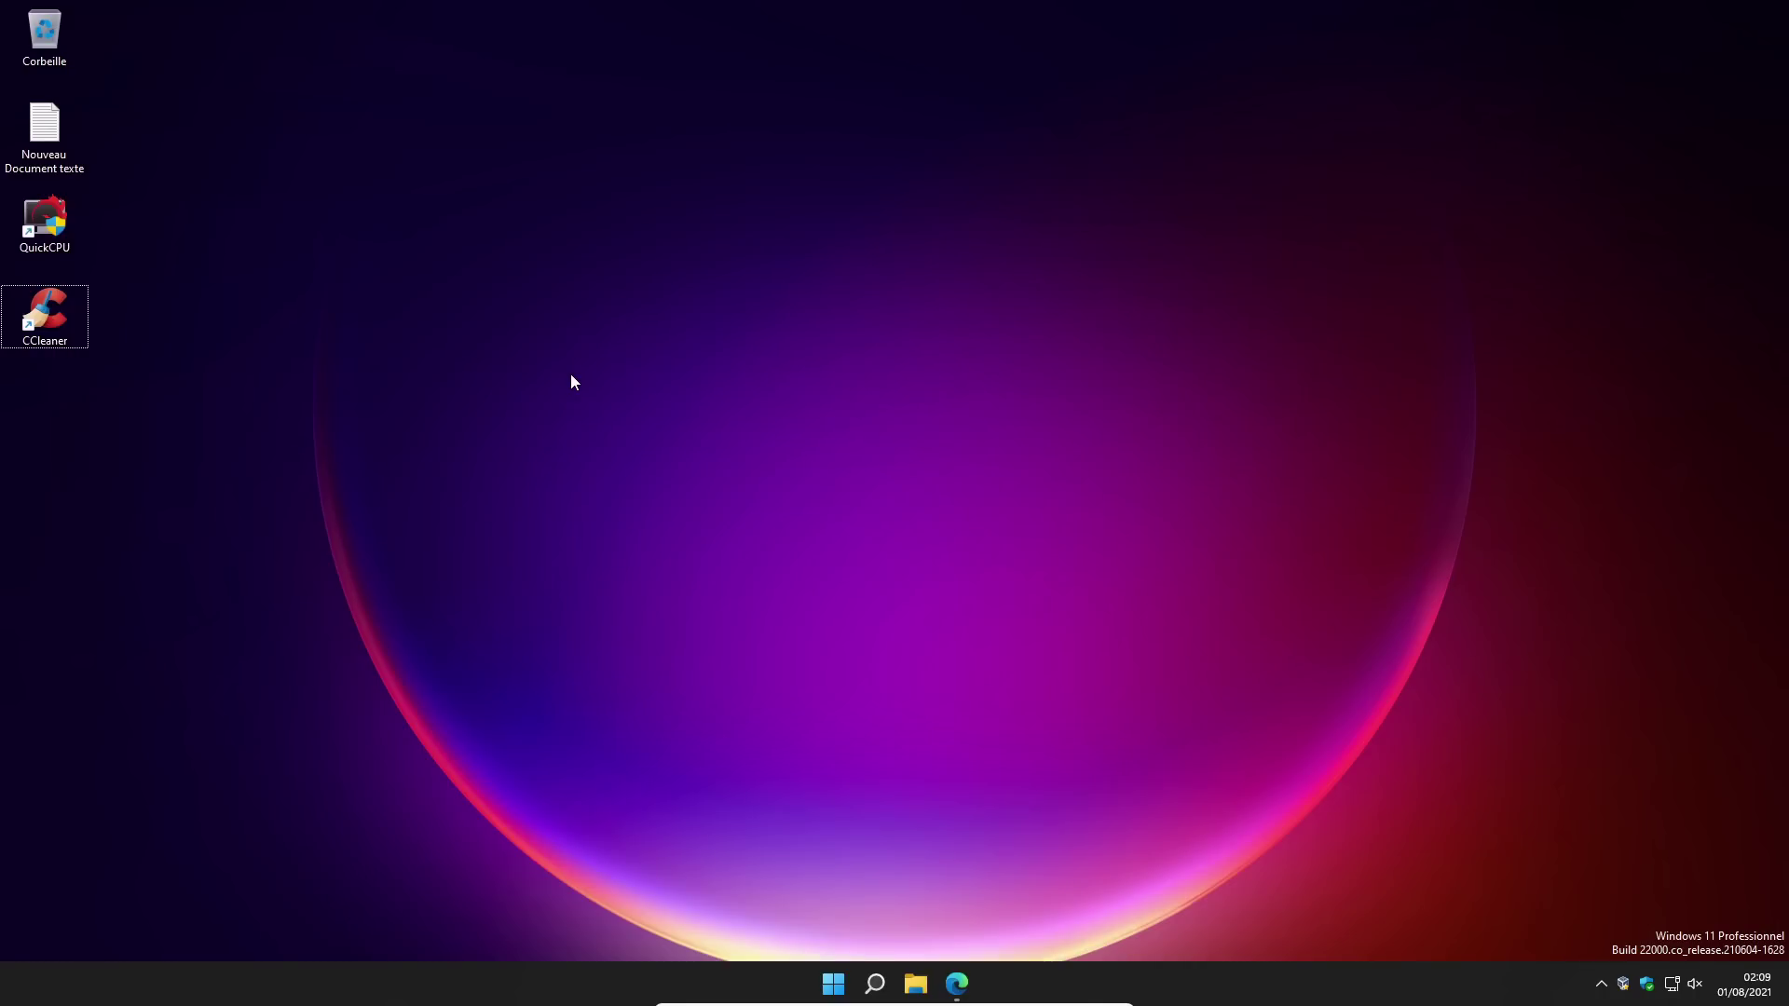